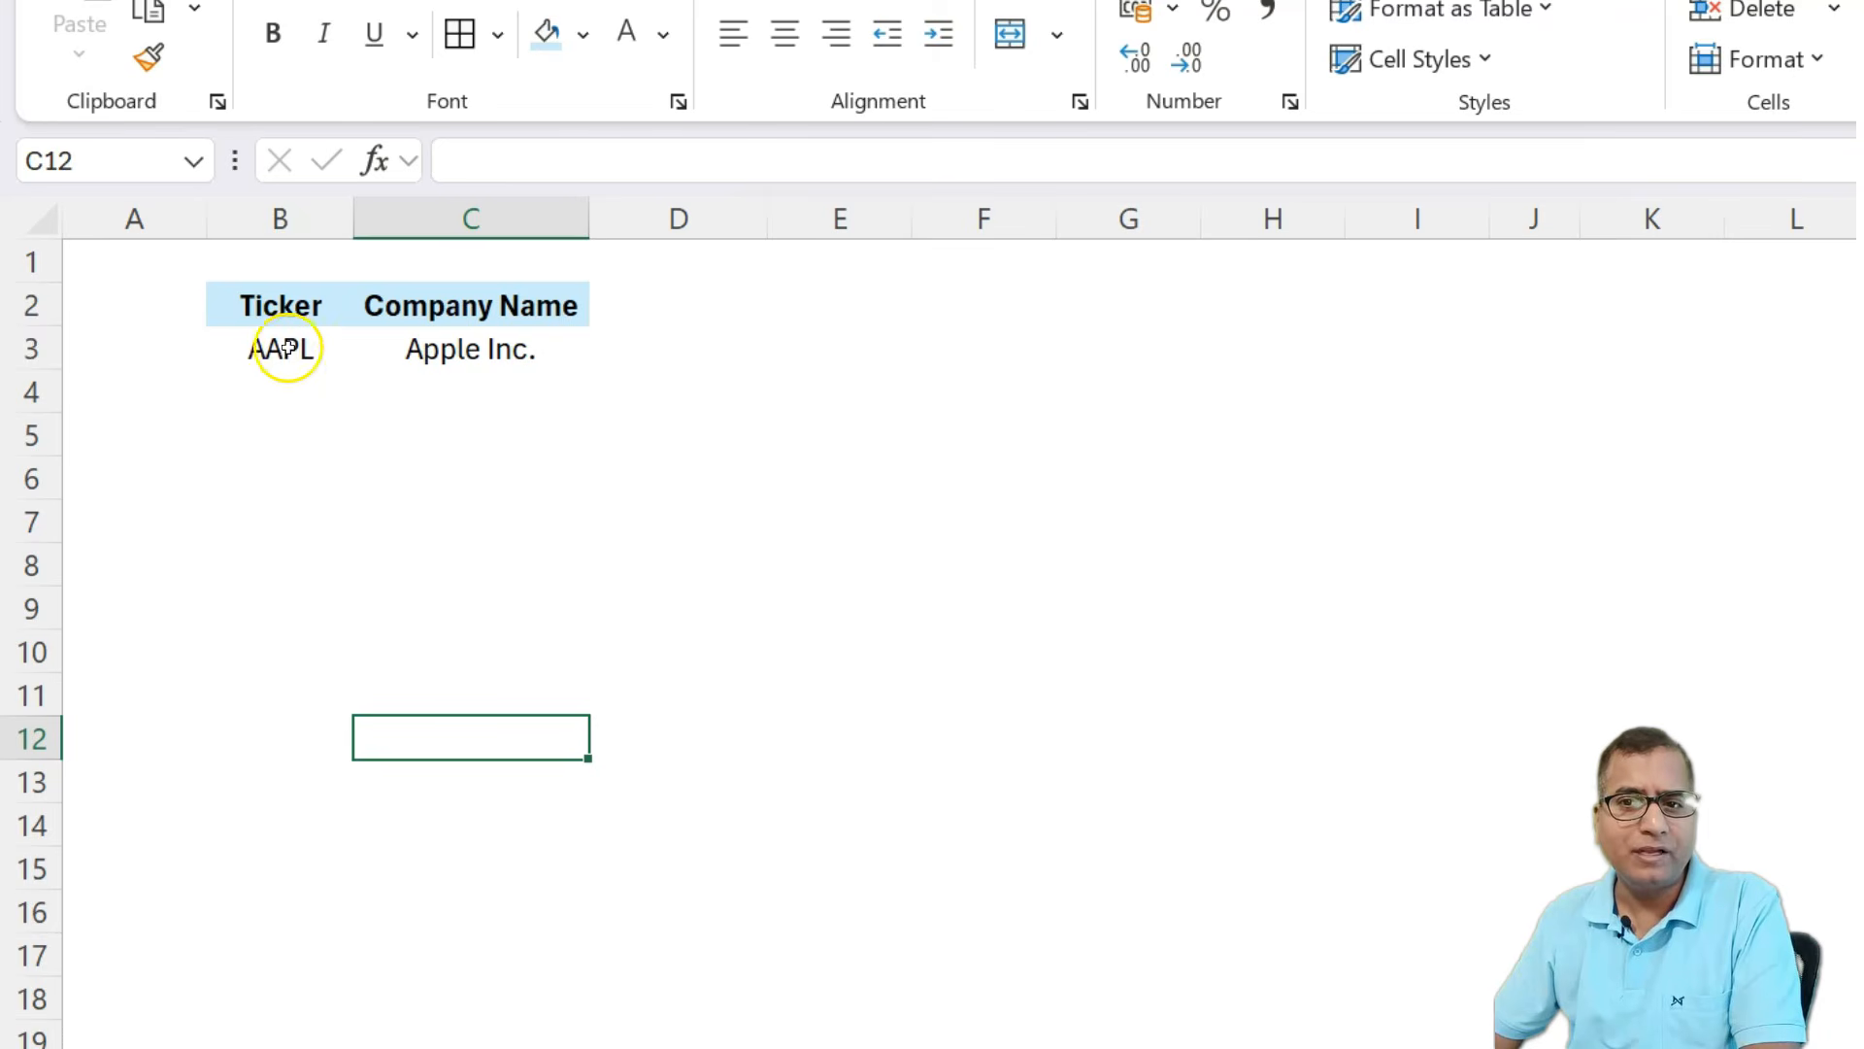
# In D3, enter the formula =STOCKHISTORY(B3,TODAY()) using the AAPL ticker cell as the stock.
pyautogui.click(283, 349)
pyautogui.click(497, 349)
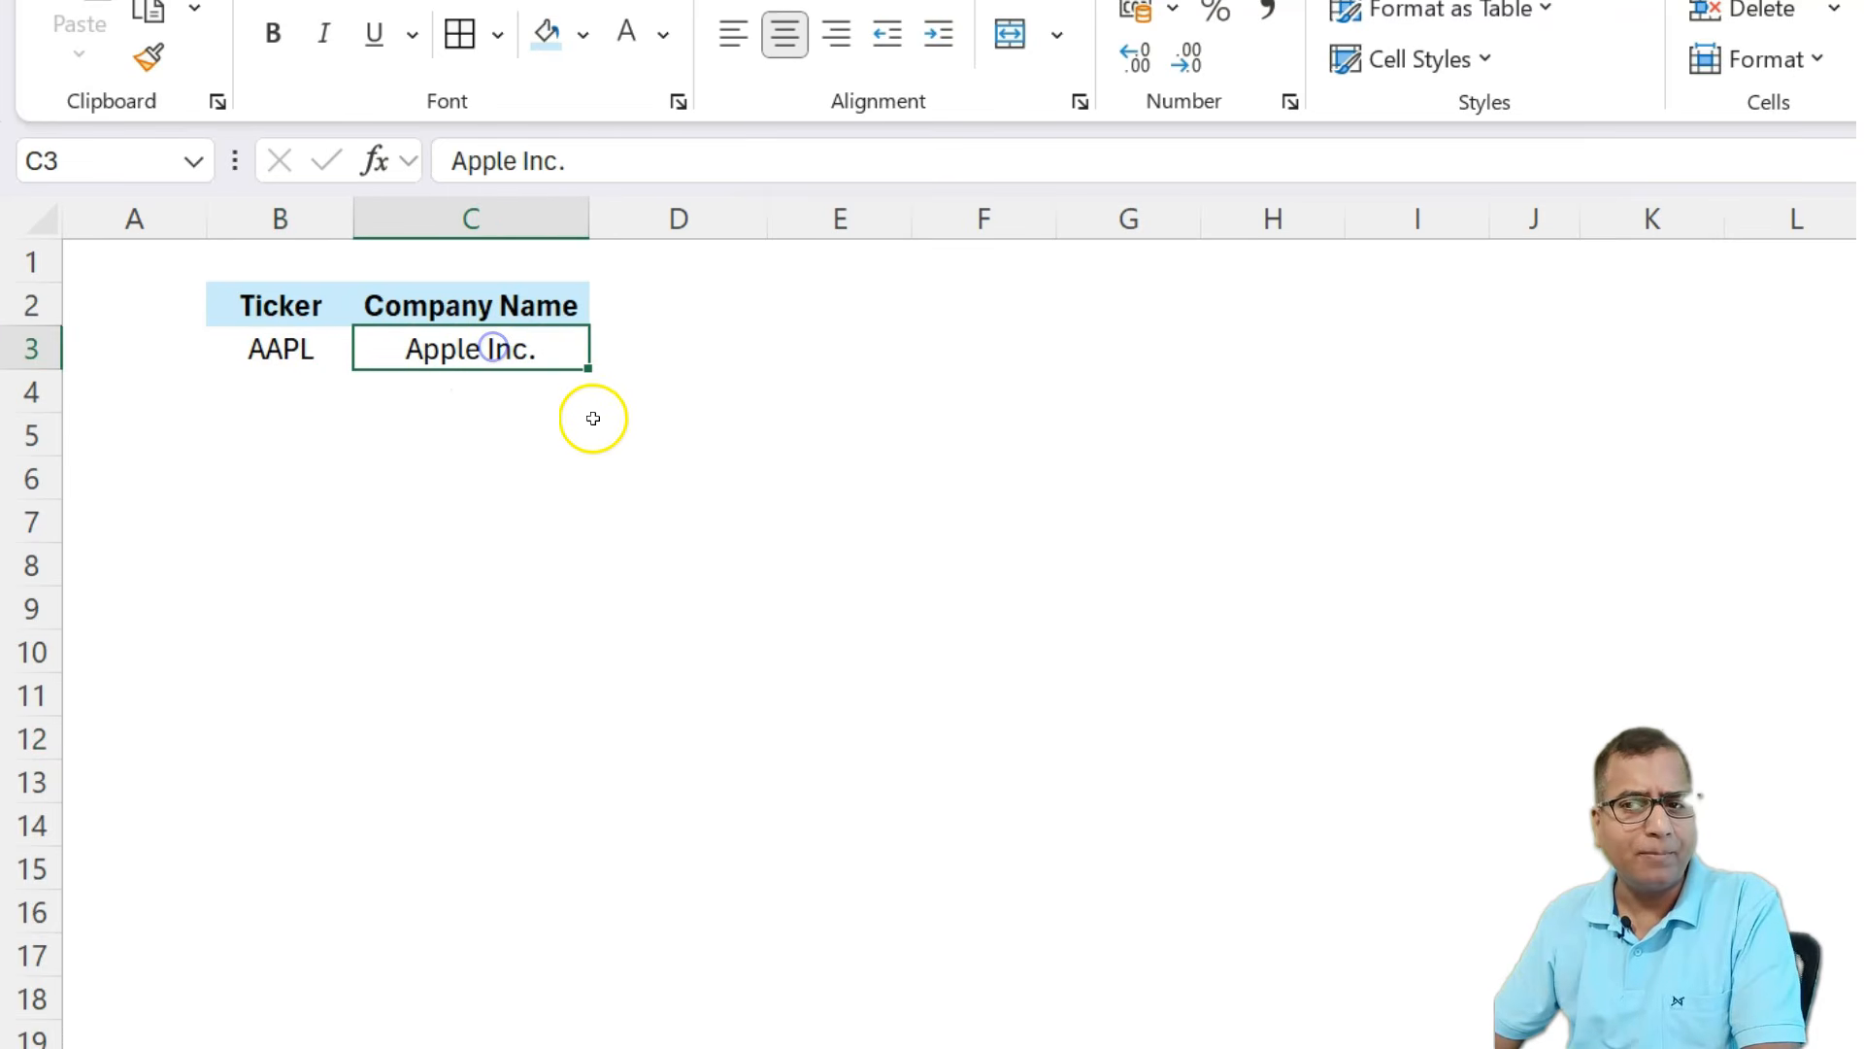
pyautogui.click(626, 340)
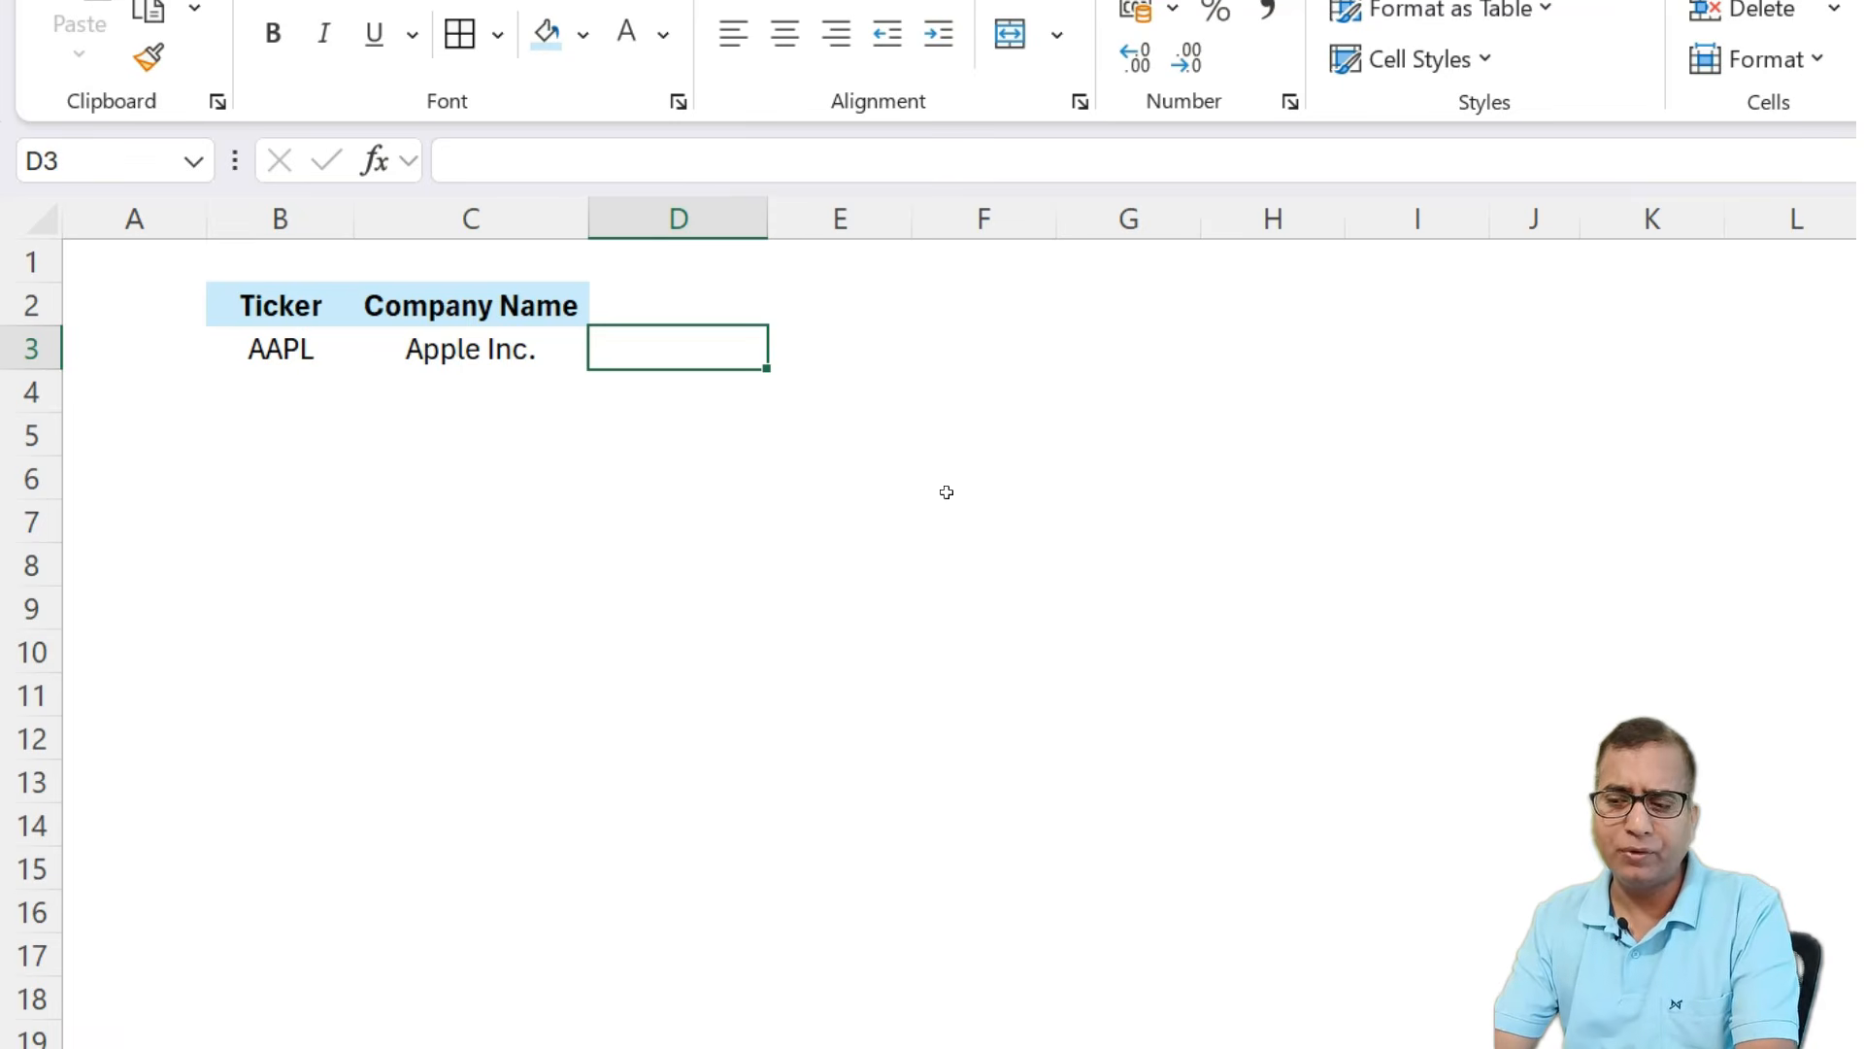
pyautogui.write('=')
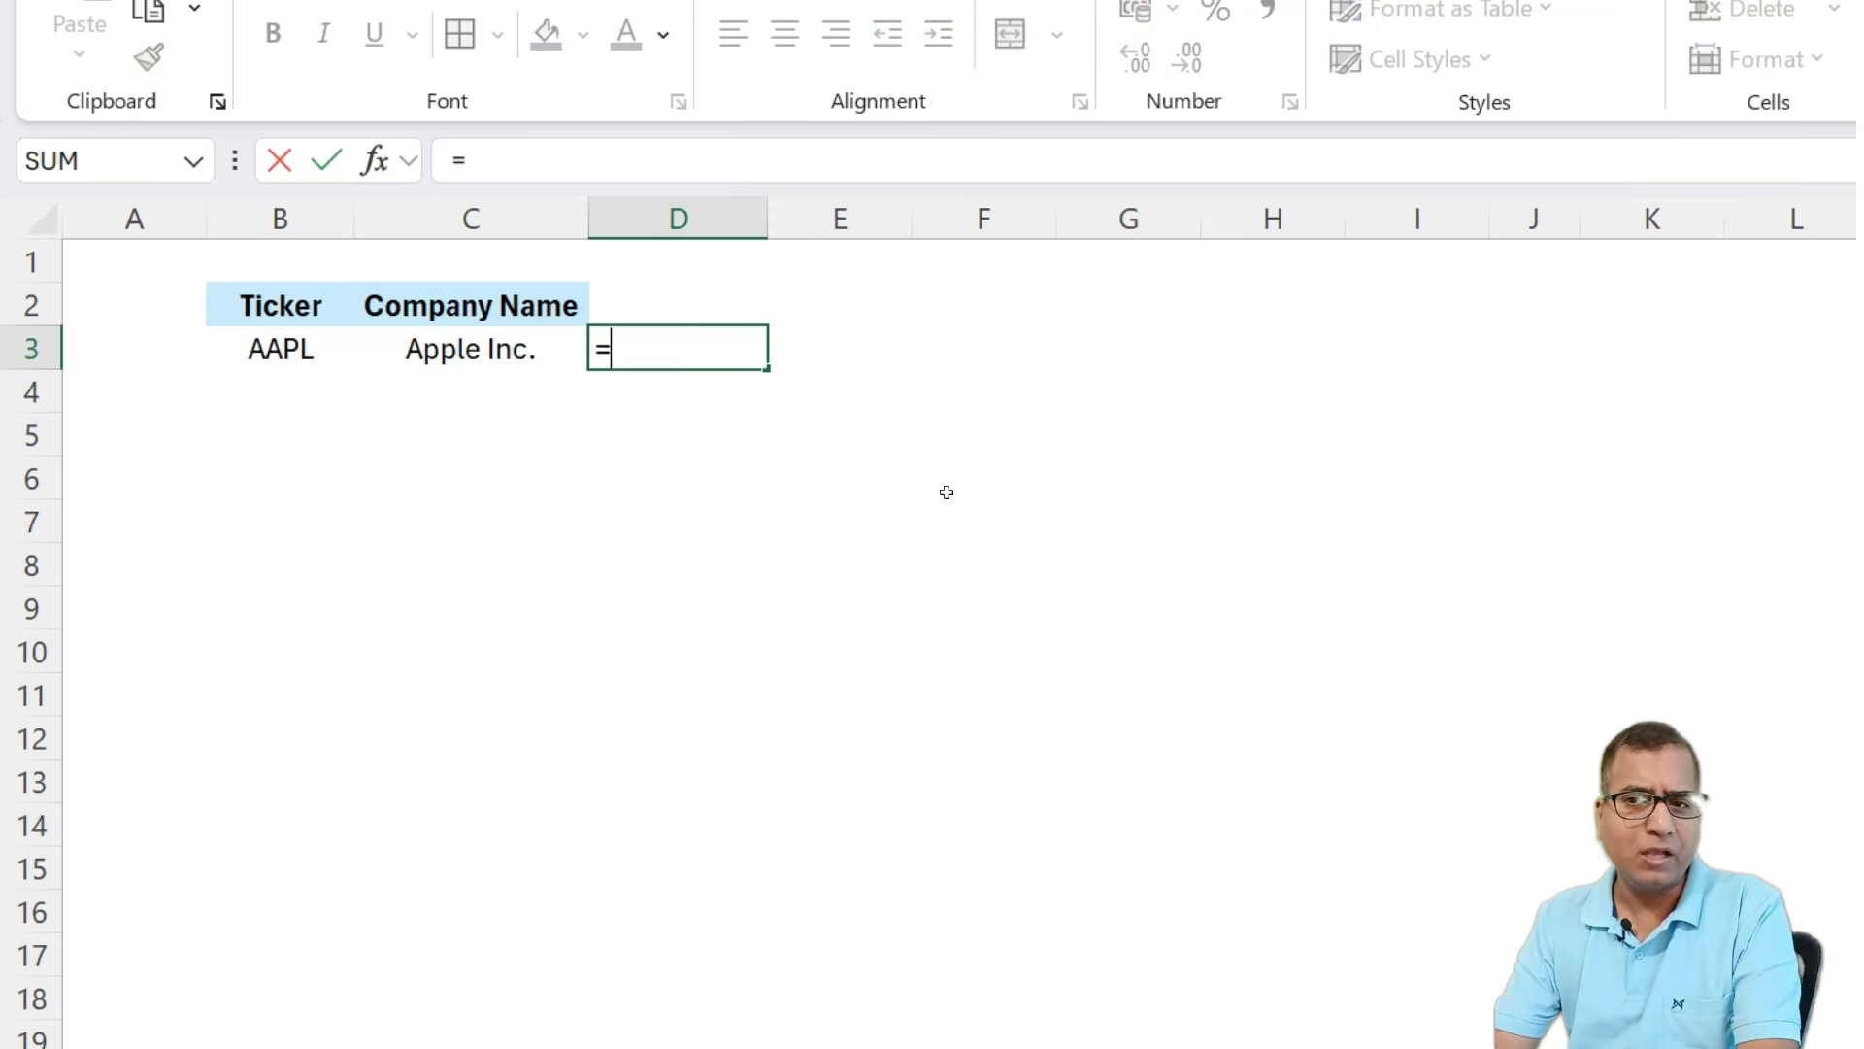
pyautogui.write('ho')
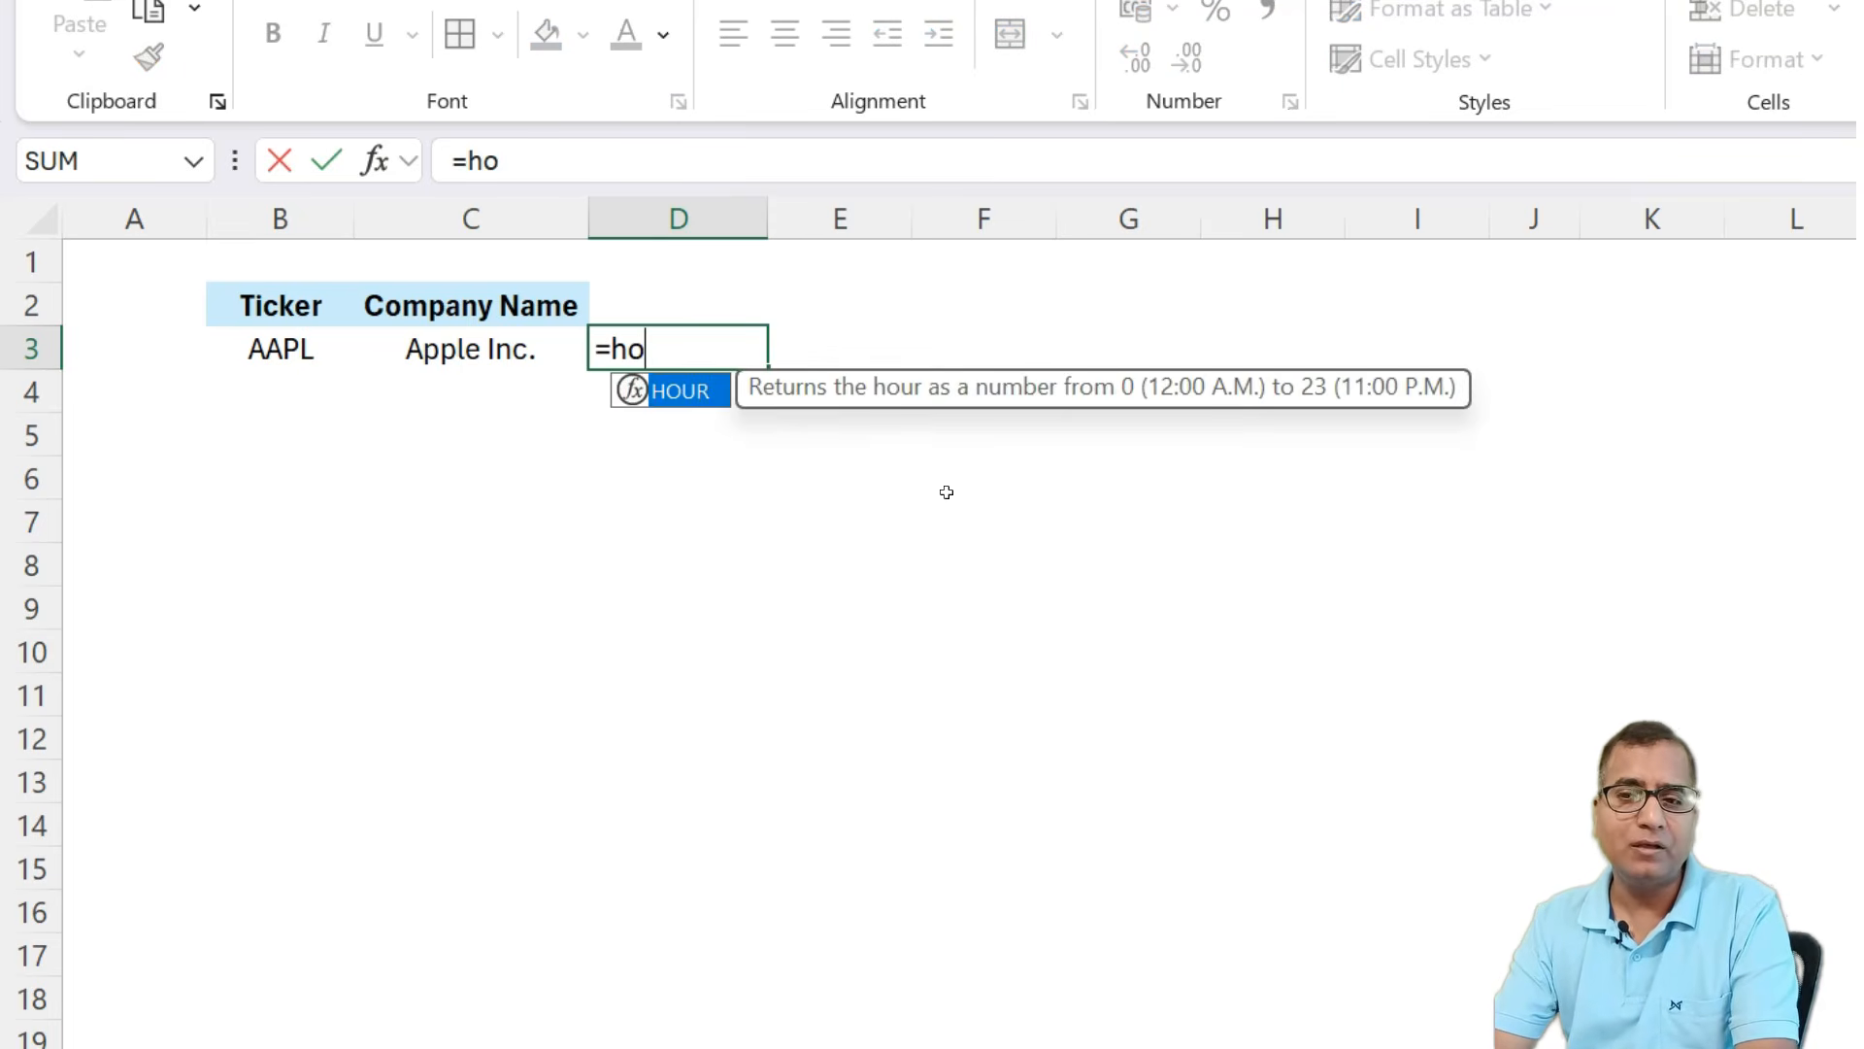
pyautogui.press('BackSpace')
pyautogui.press('BackSpace')
pyautogui.write('sto')
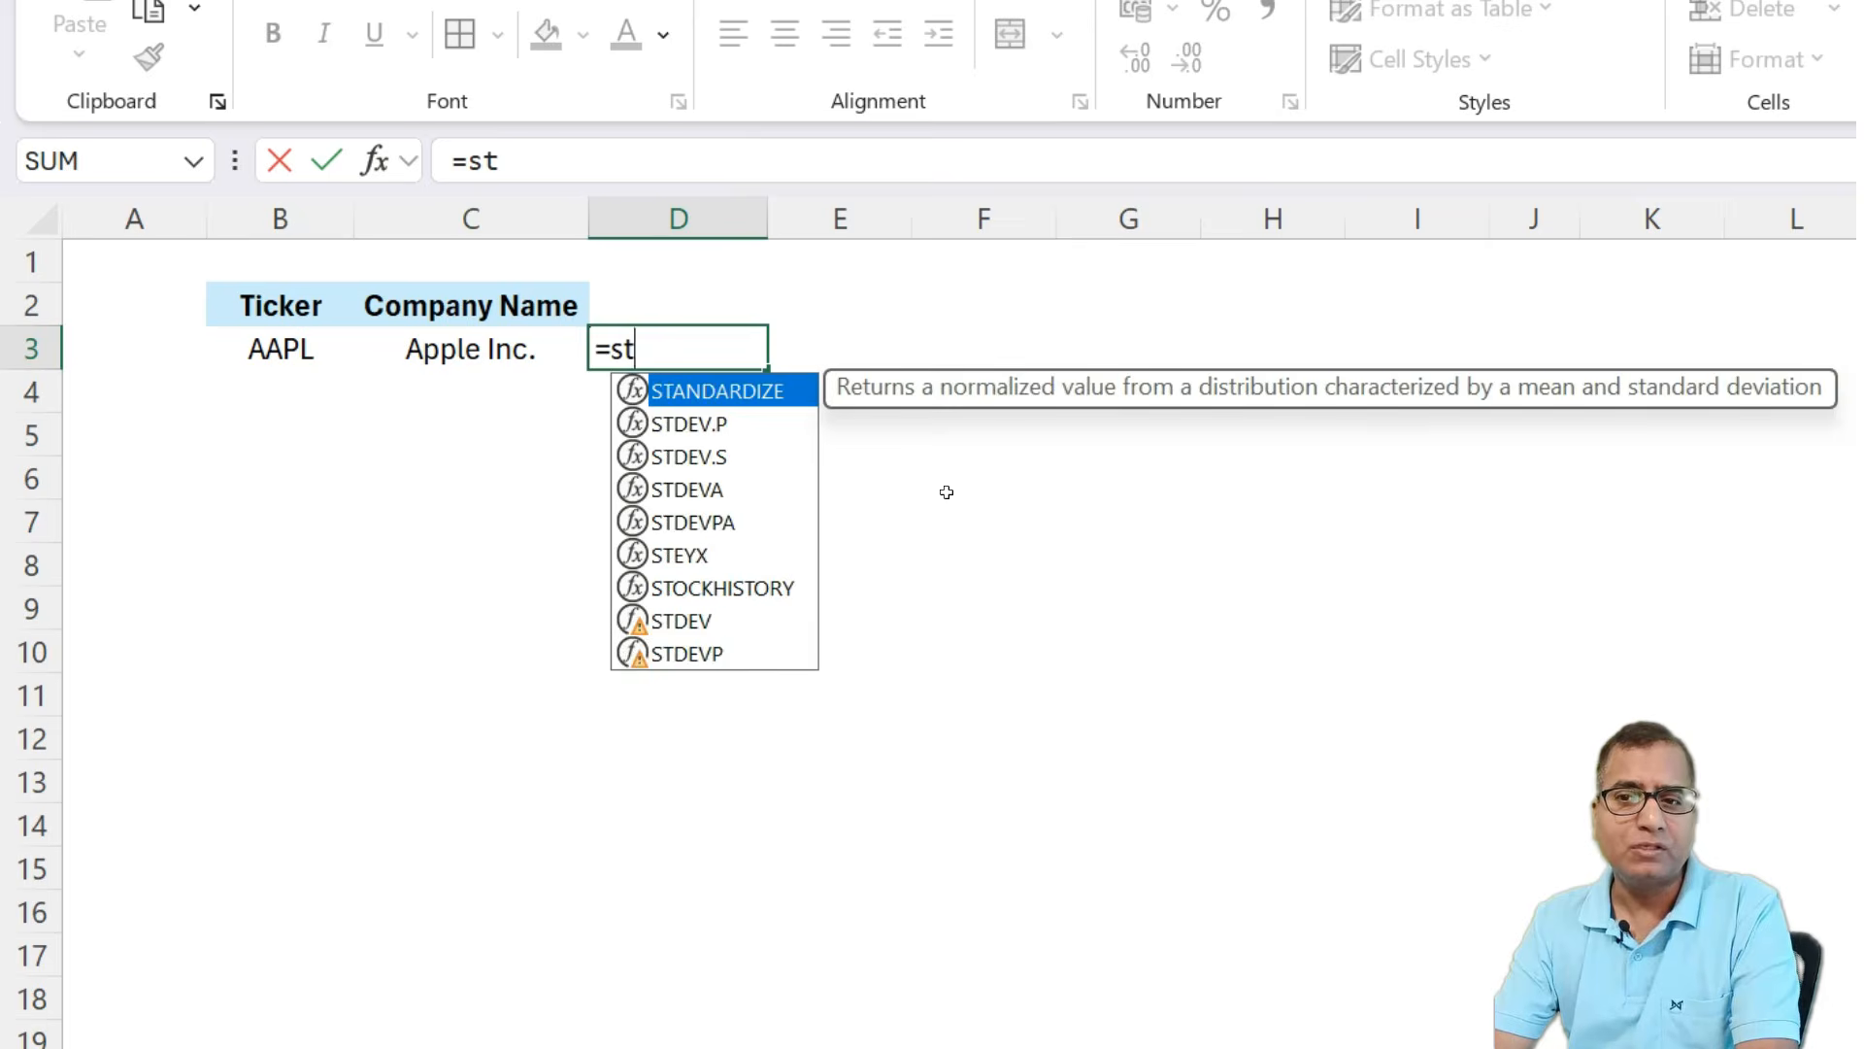
pyautogui.press('Tab')
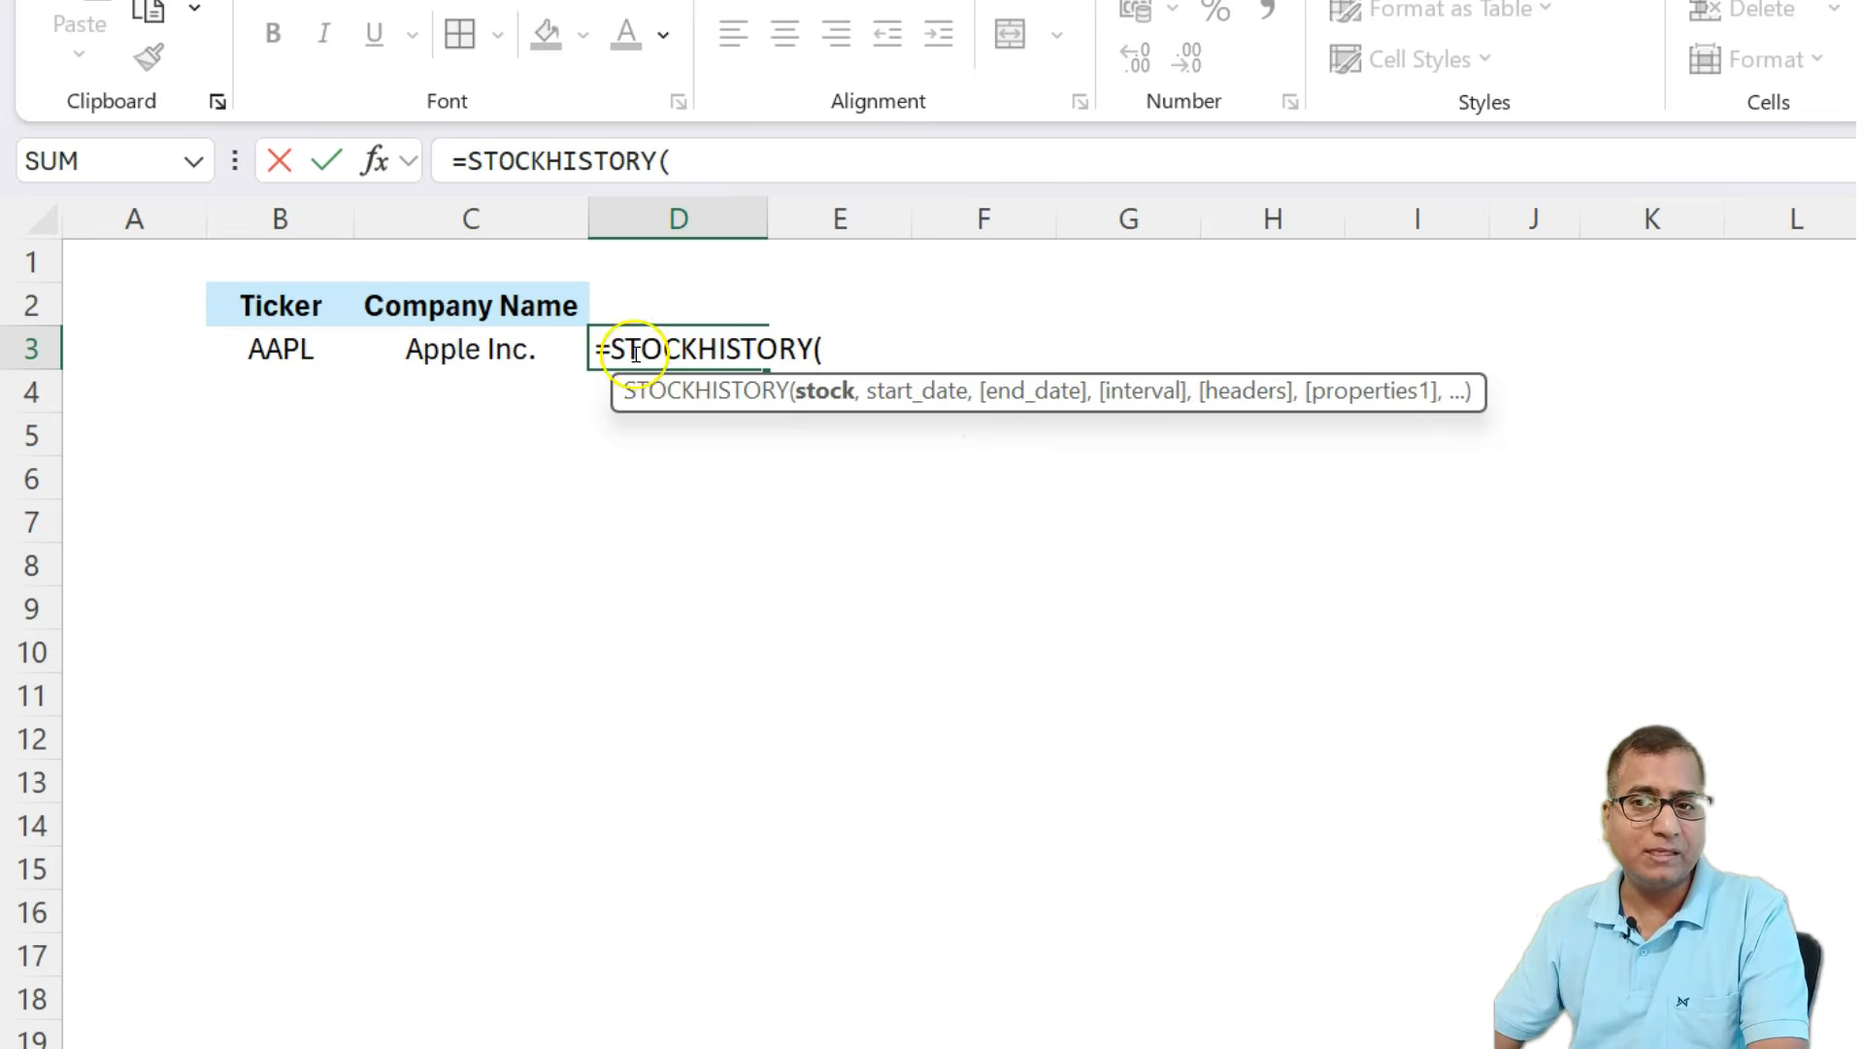
pyautogui.click(294, 352)
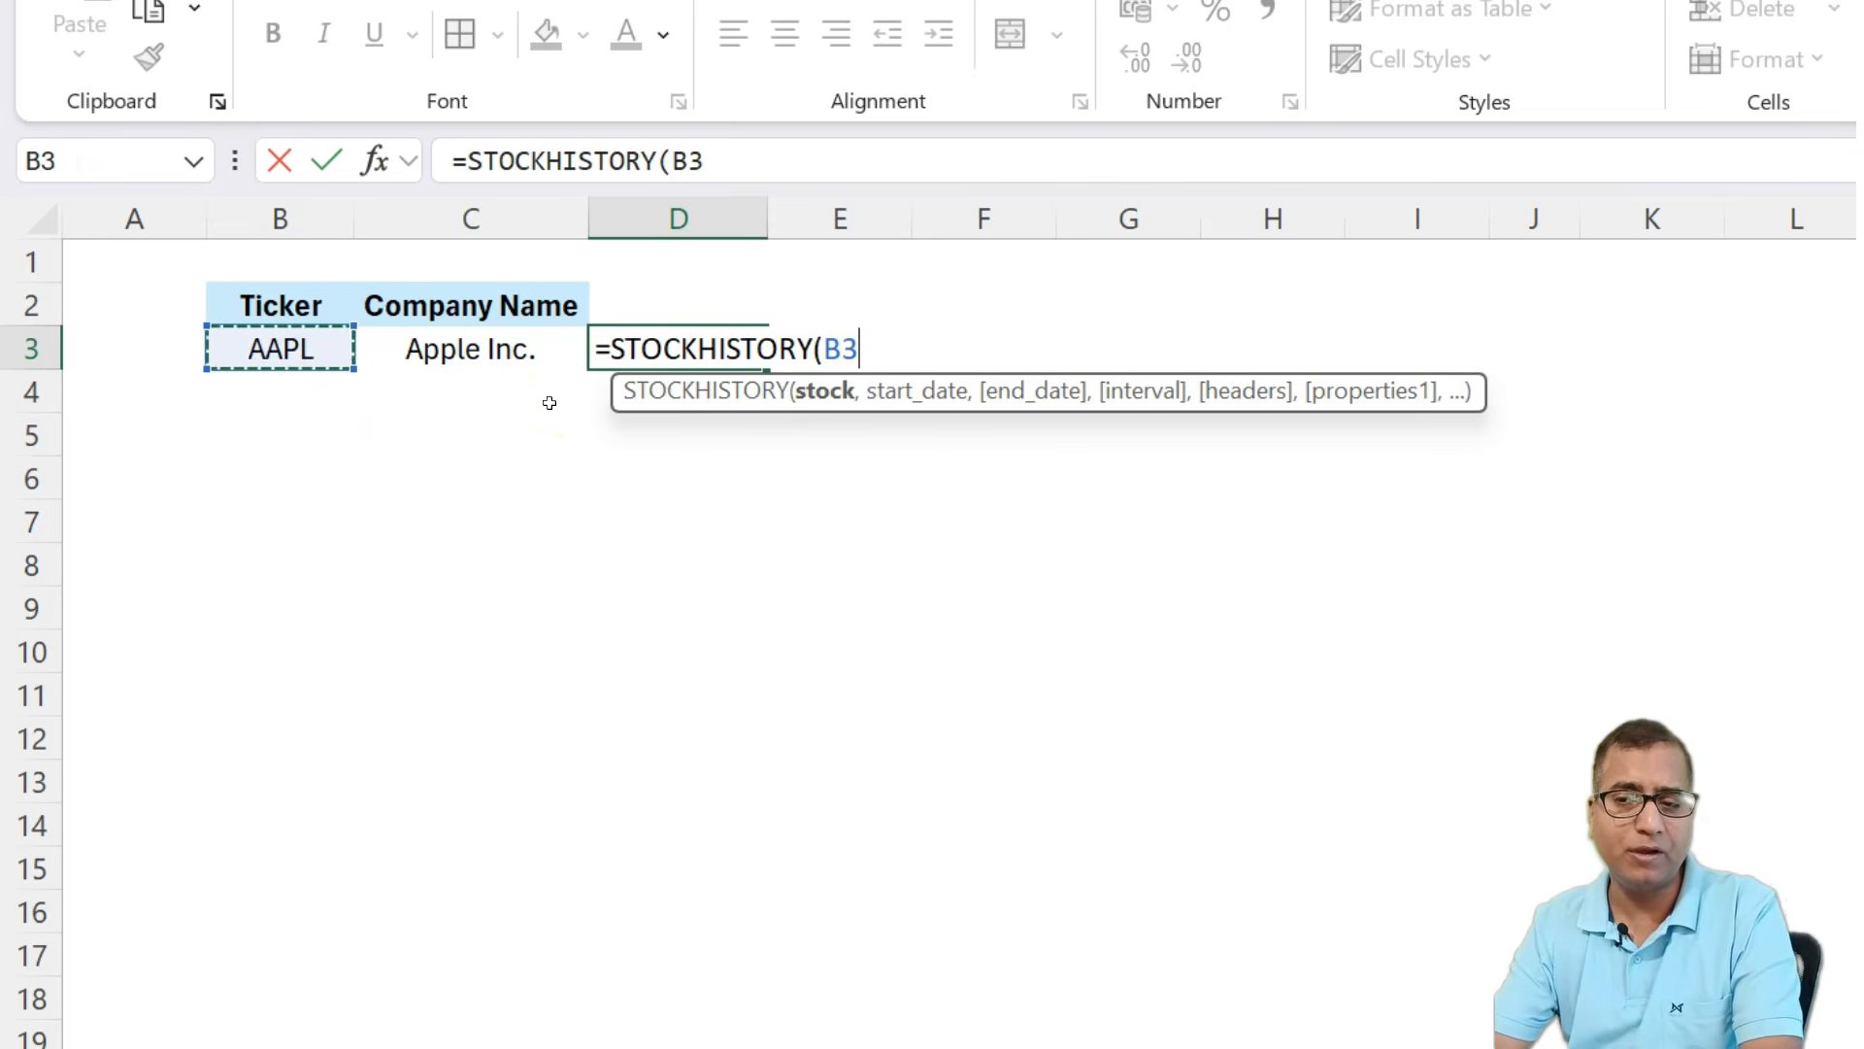
pyautogui.write(',')
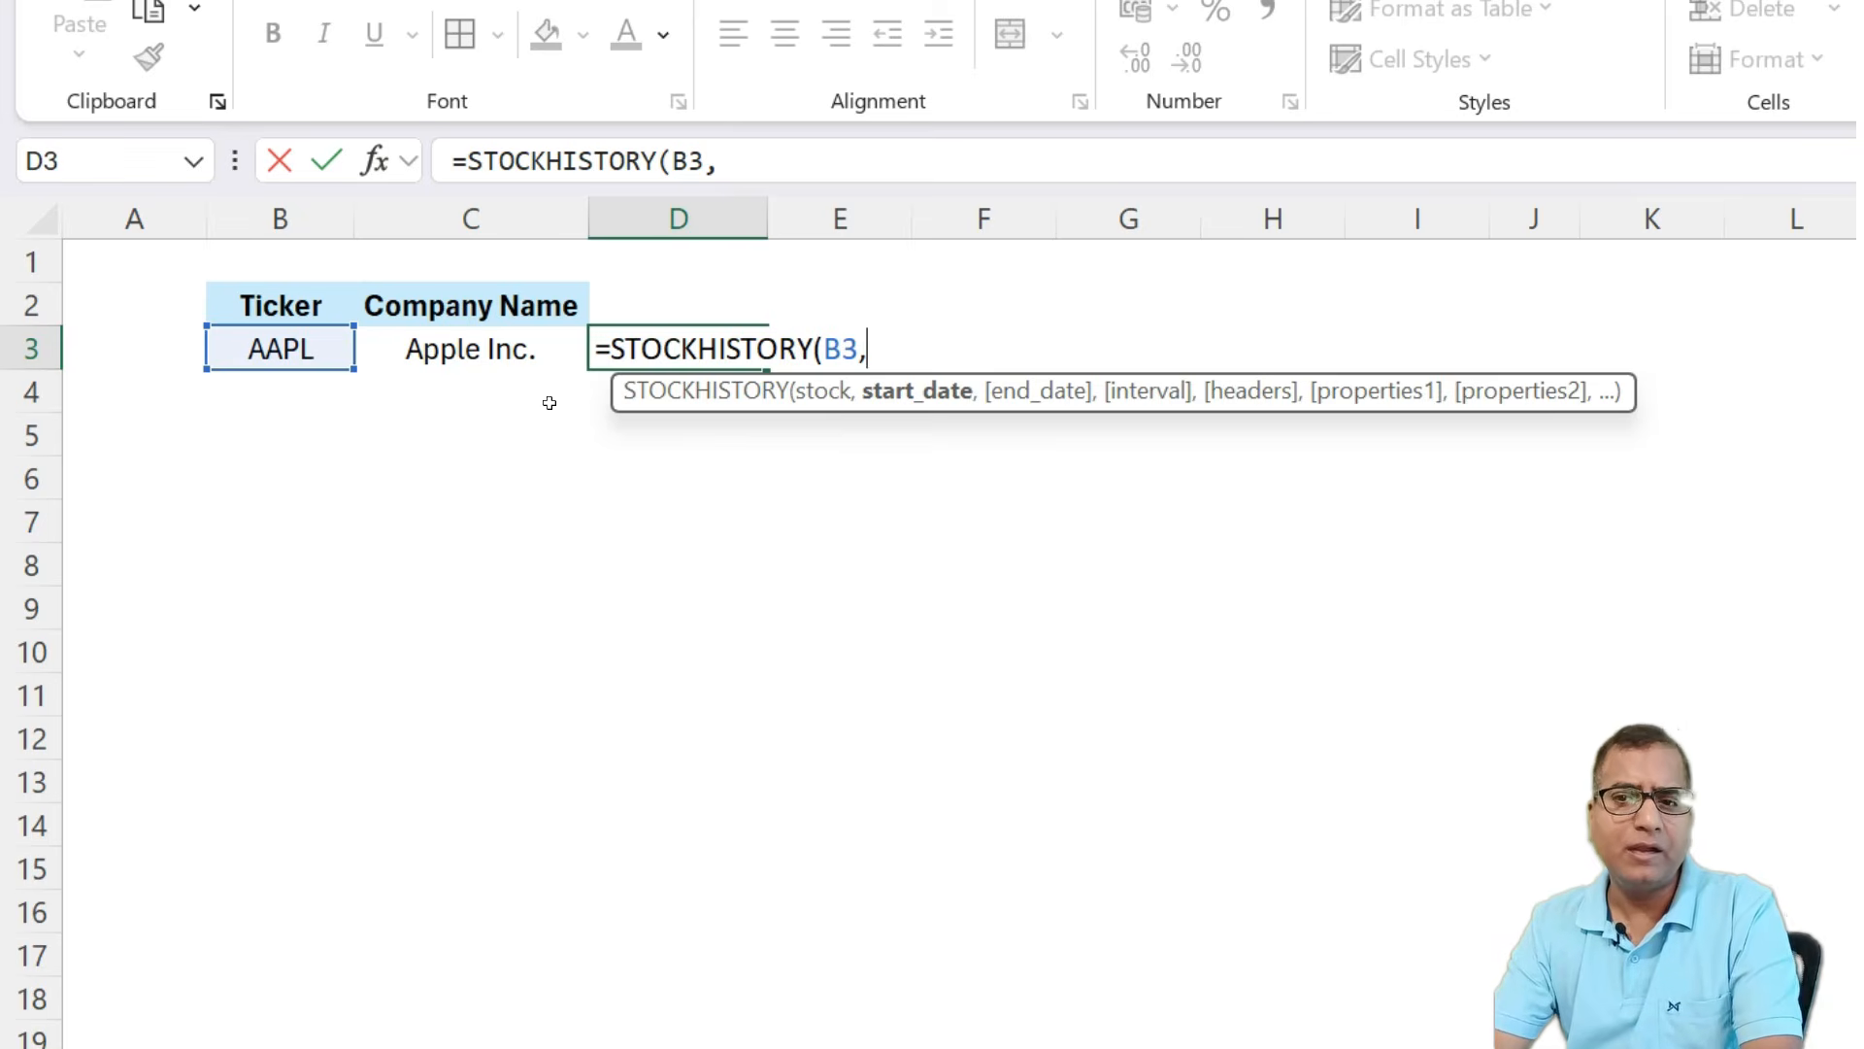
pyautogui.write('today')
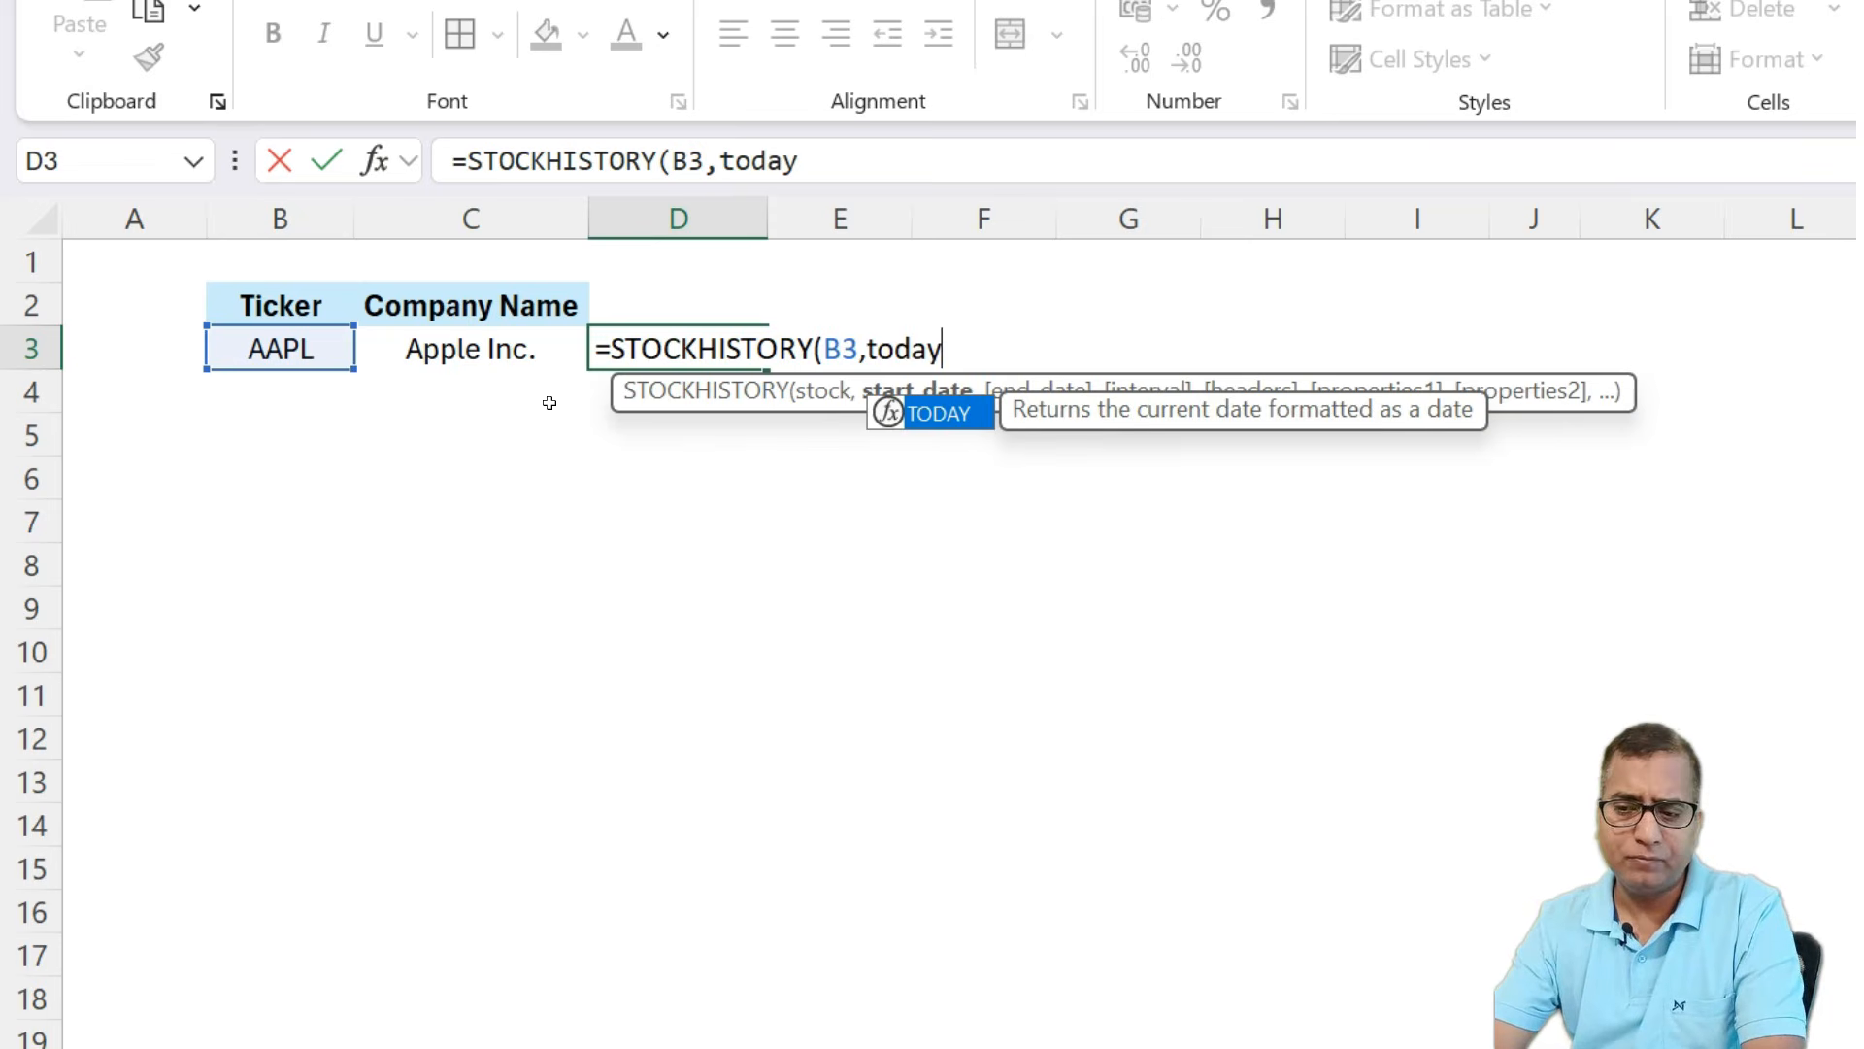
pyautogui.write('()')
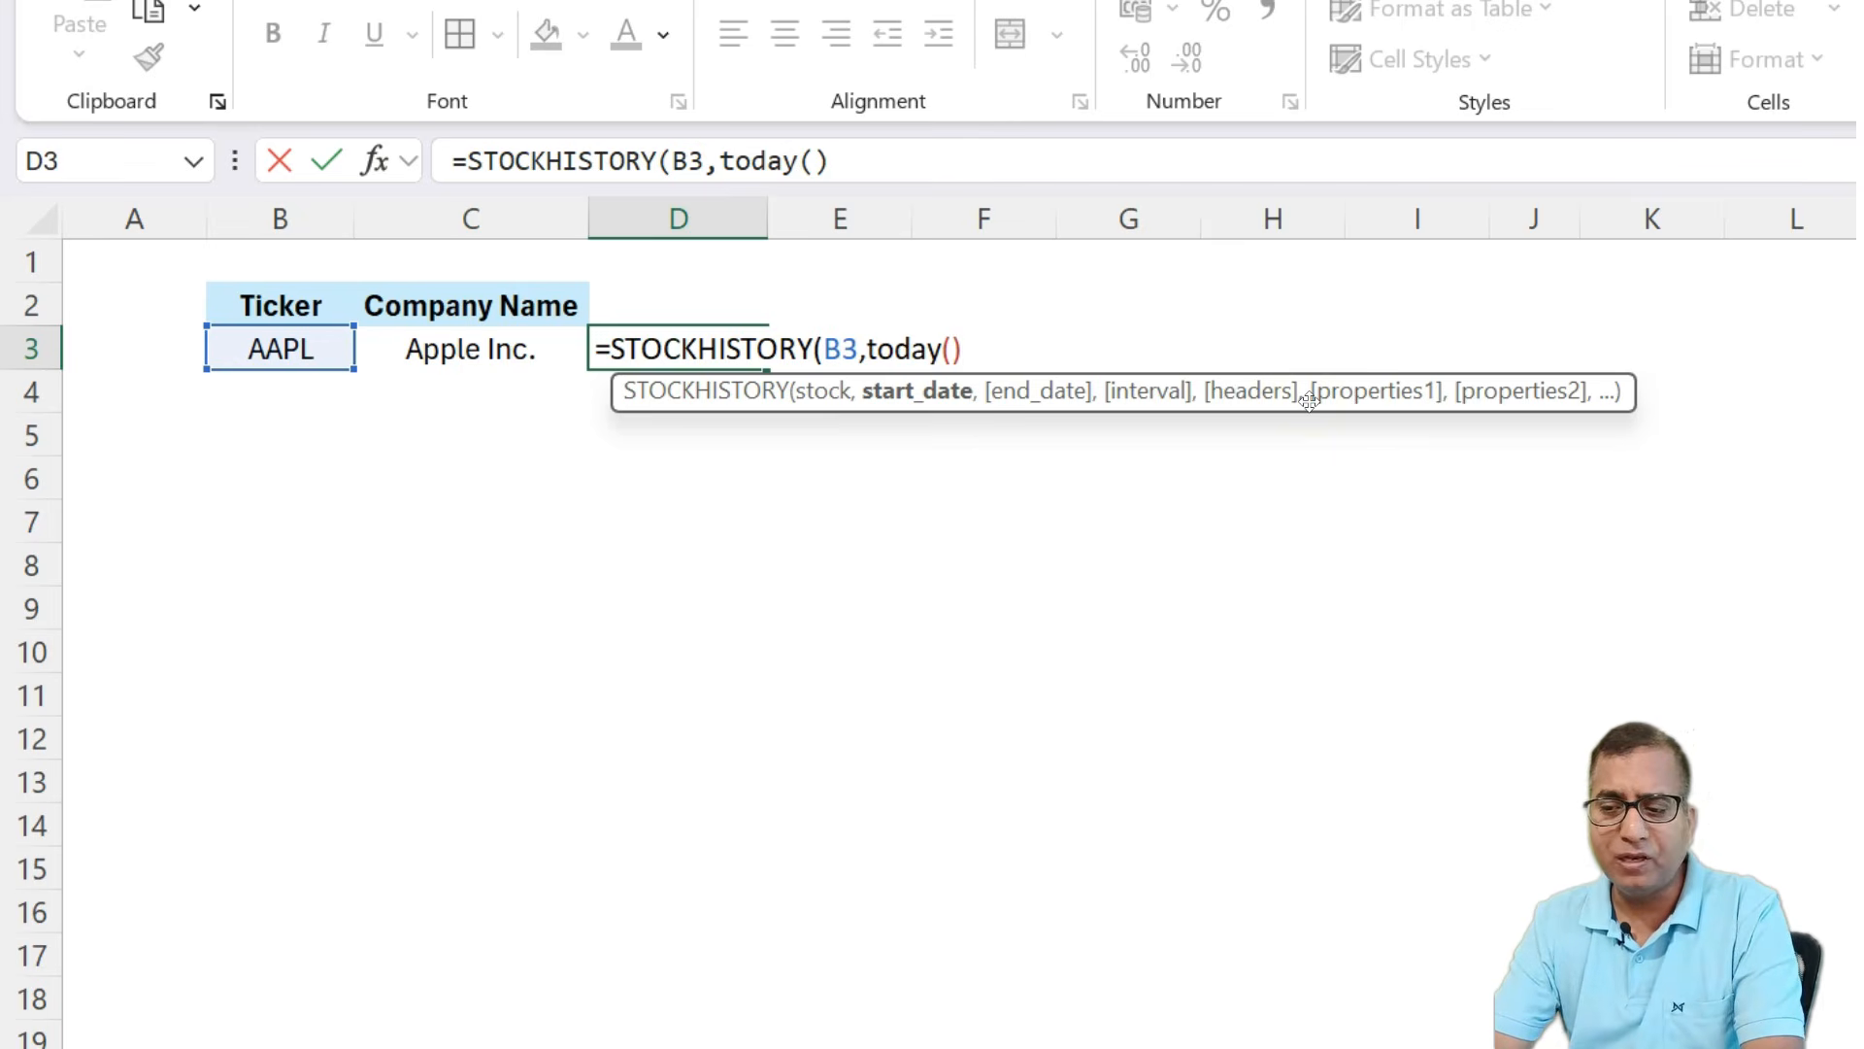
pyautogui.write(')')
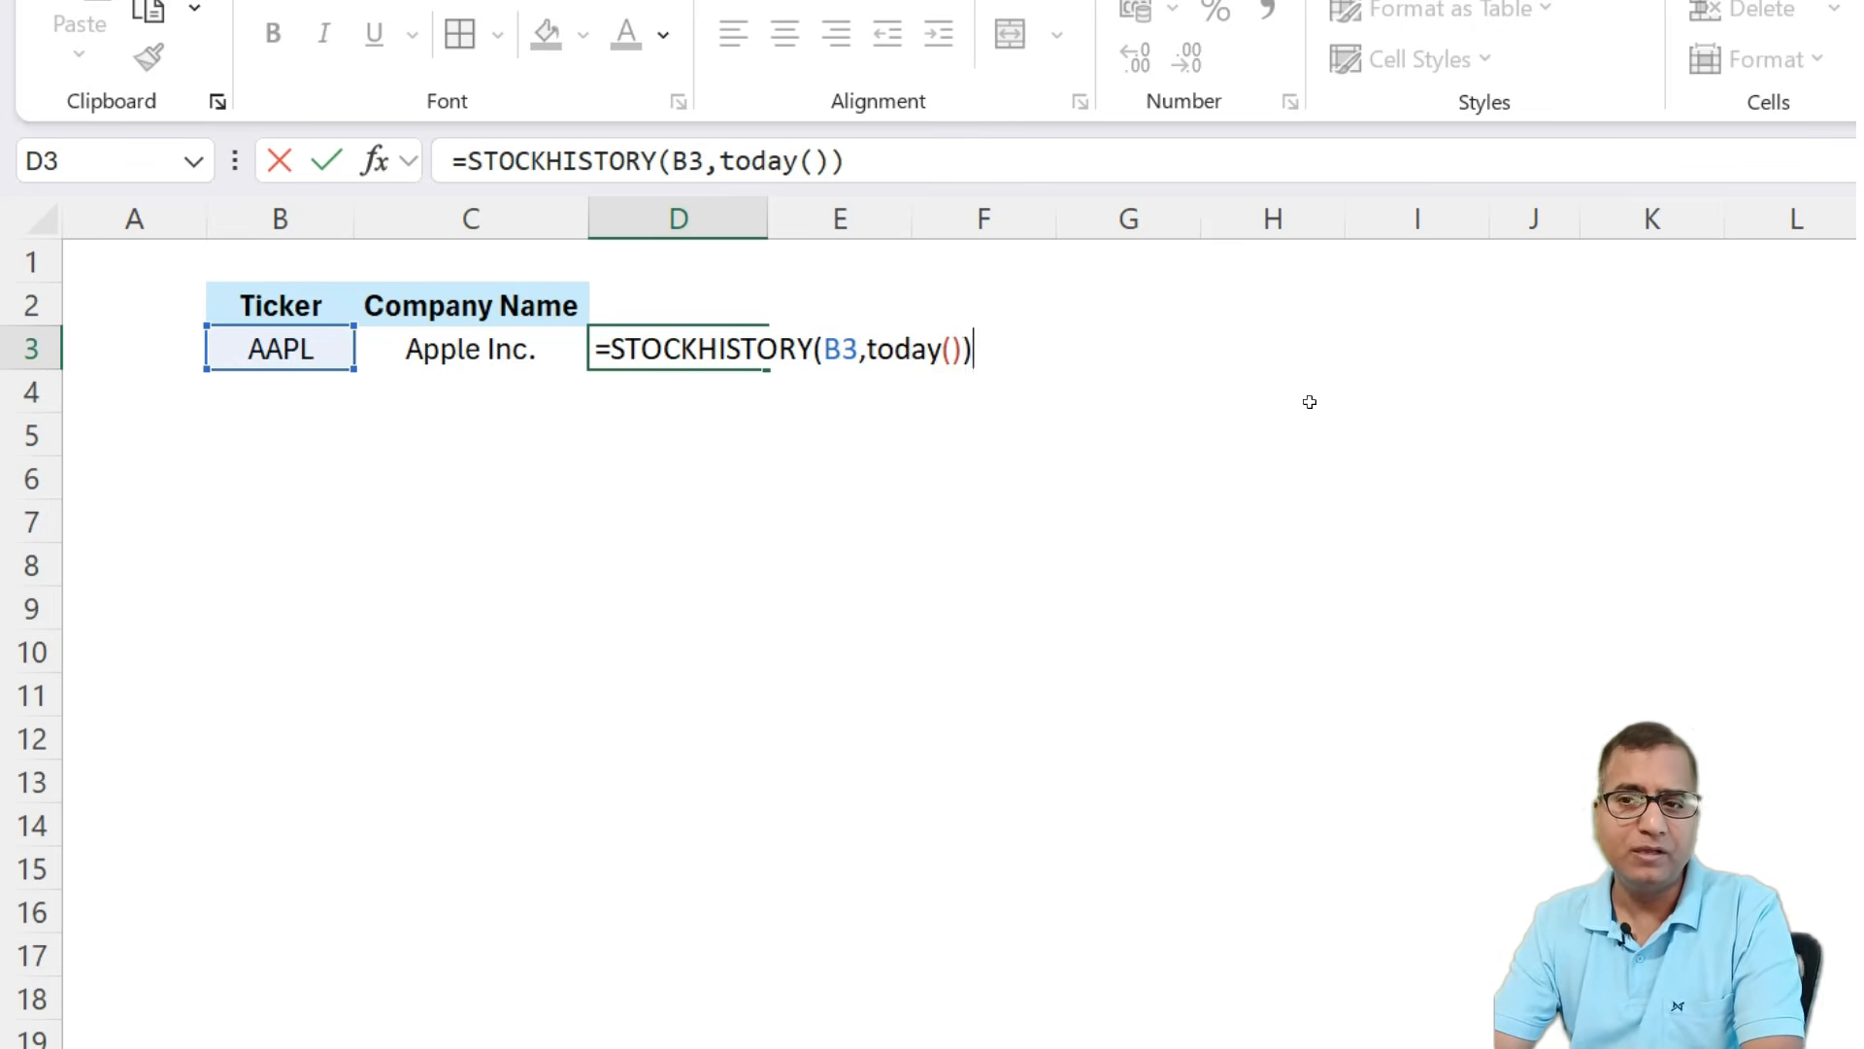
pyautogui.press('Return')
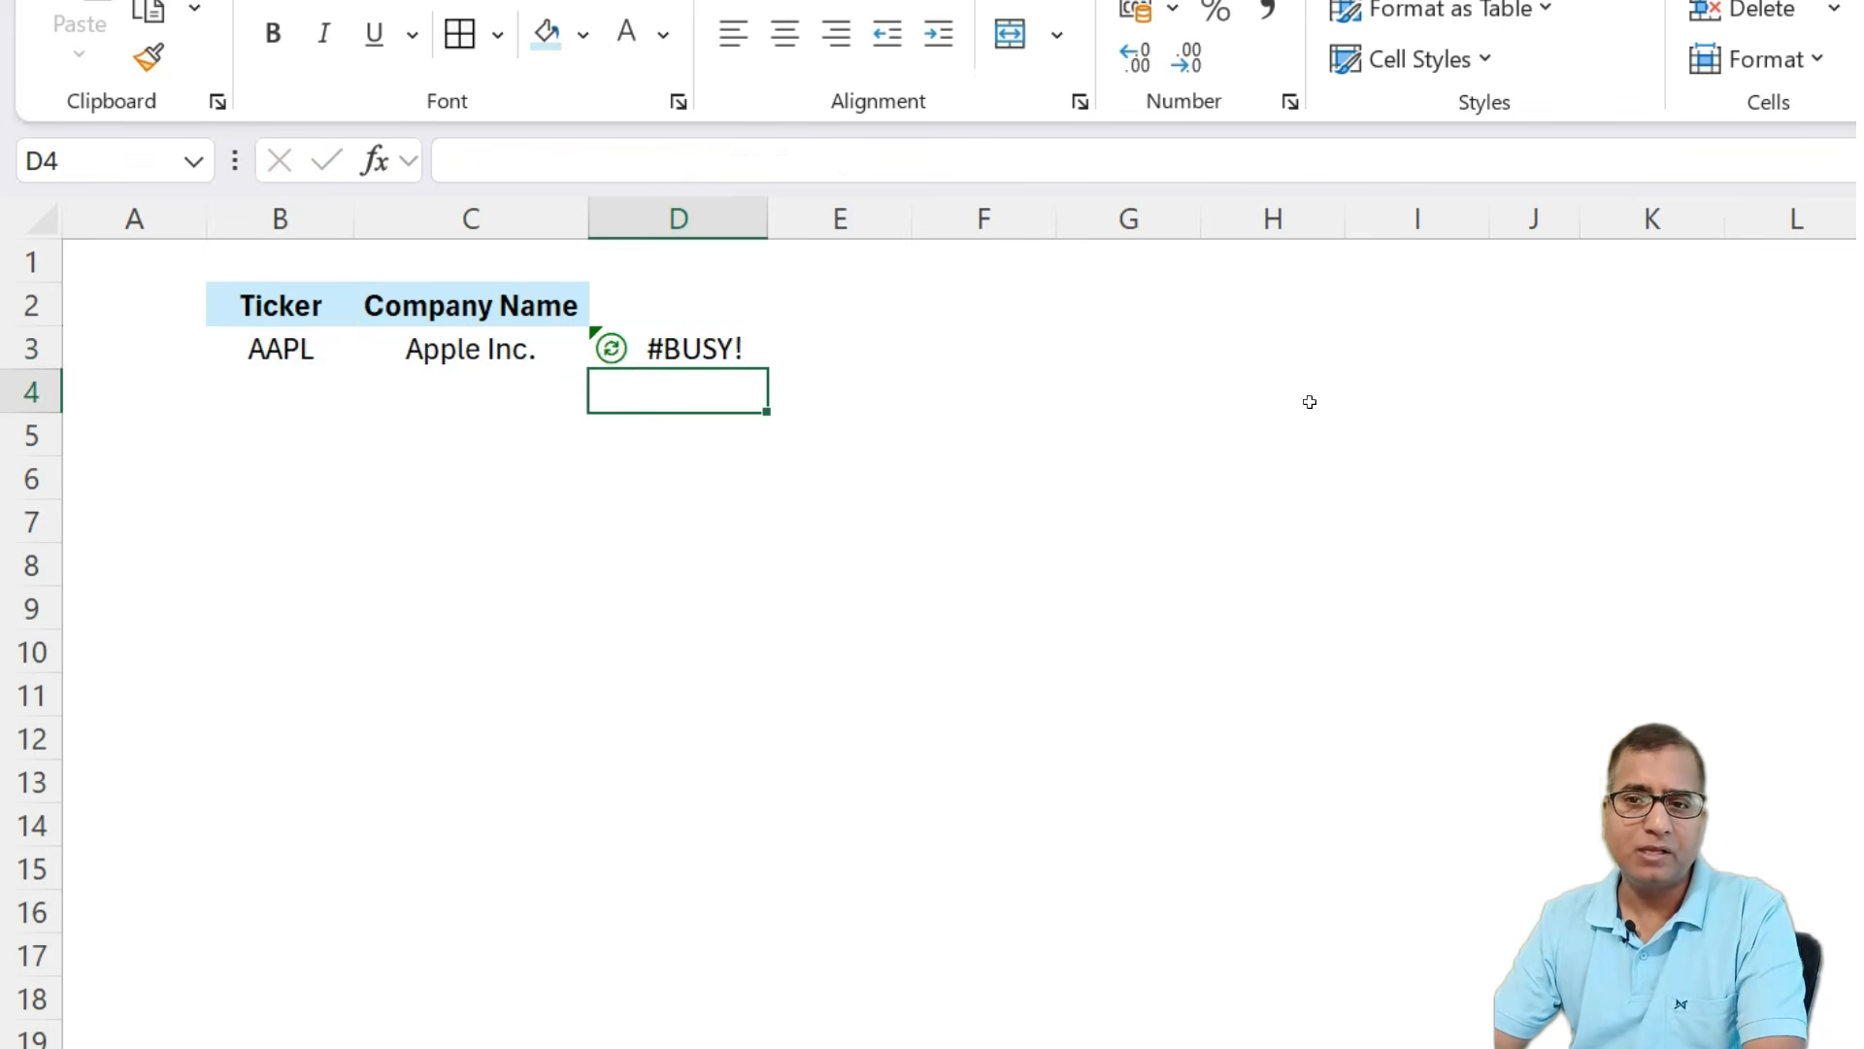
# Edit the D3 formula so its start date is TODAY()-3.
pyautogui.press('Up')
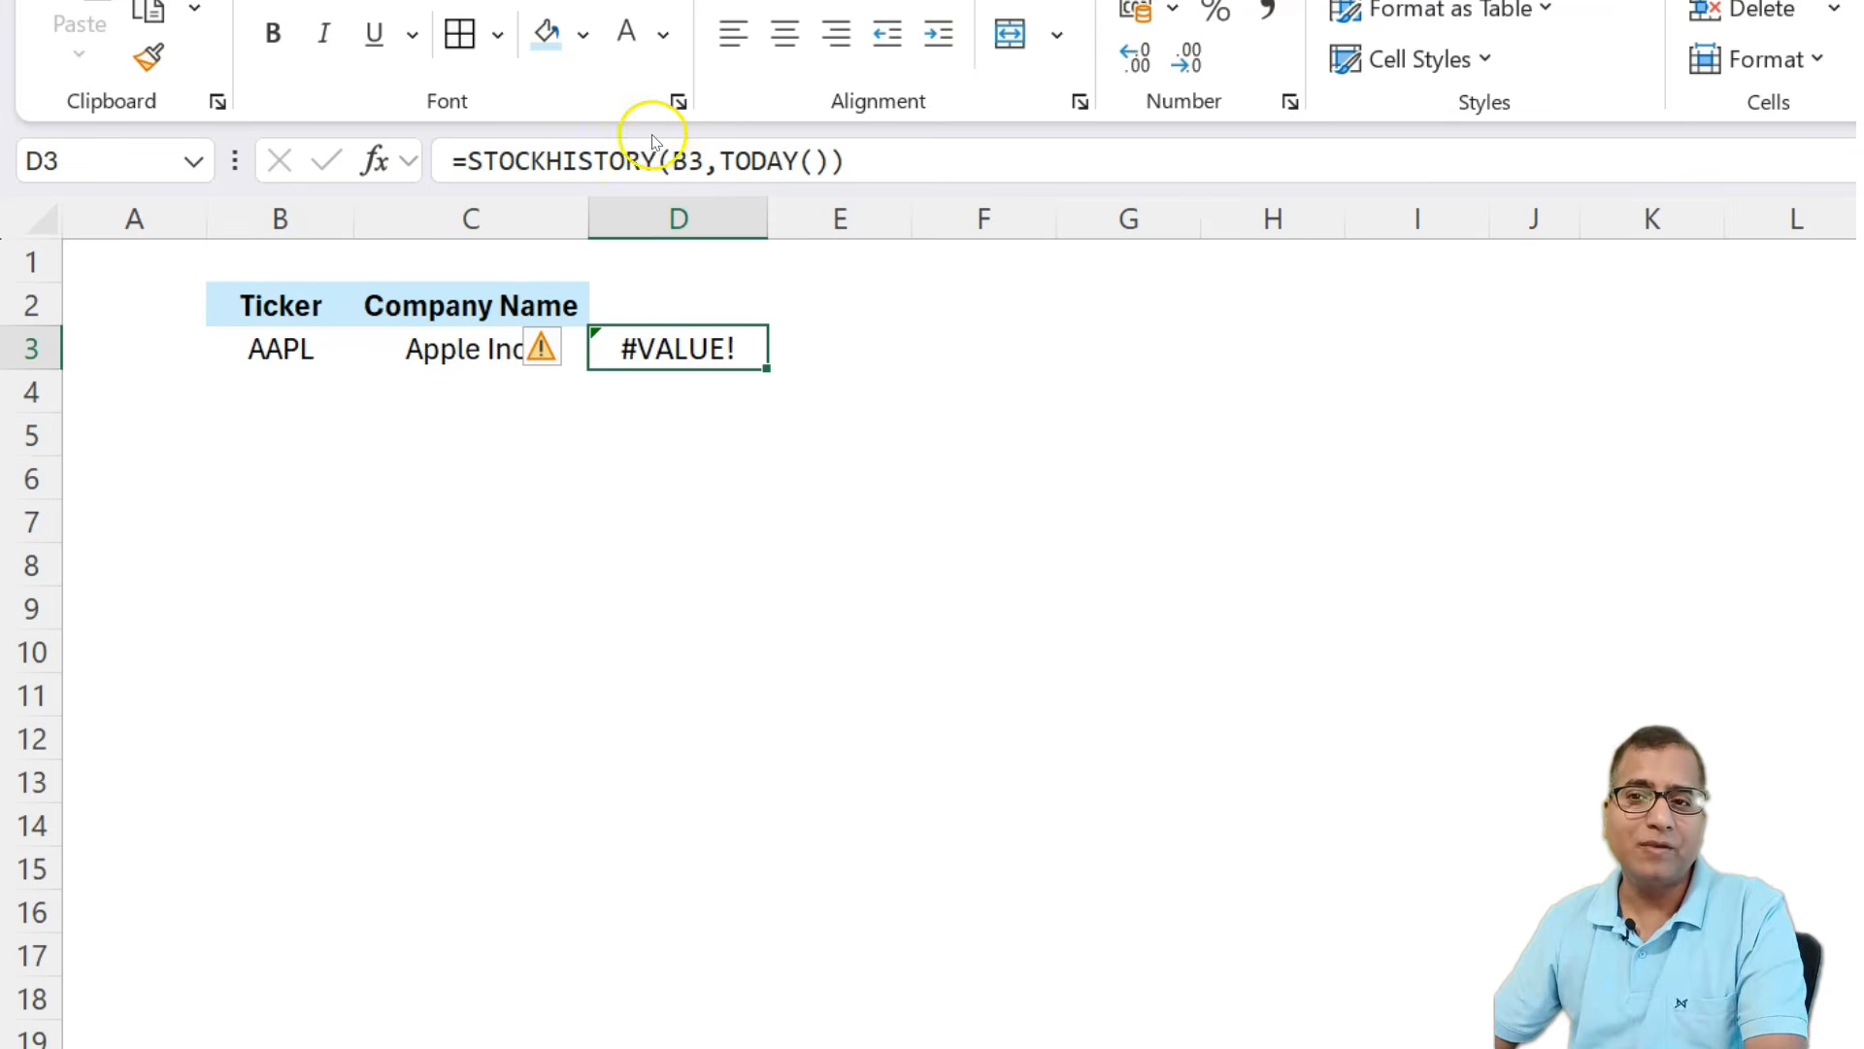
pyautogui.click(830, 163)
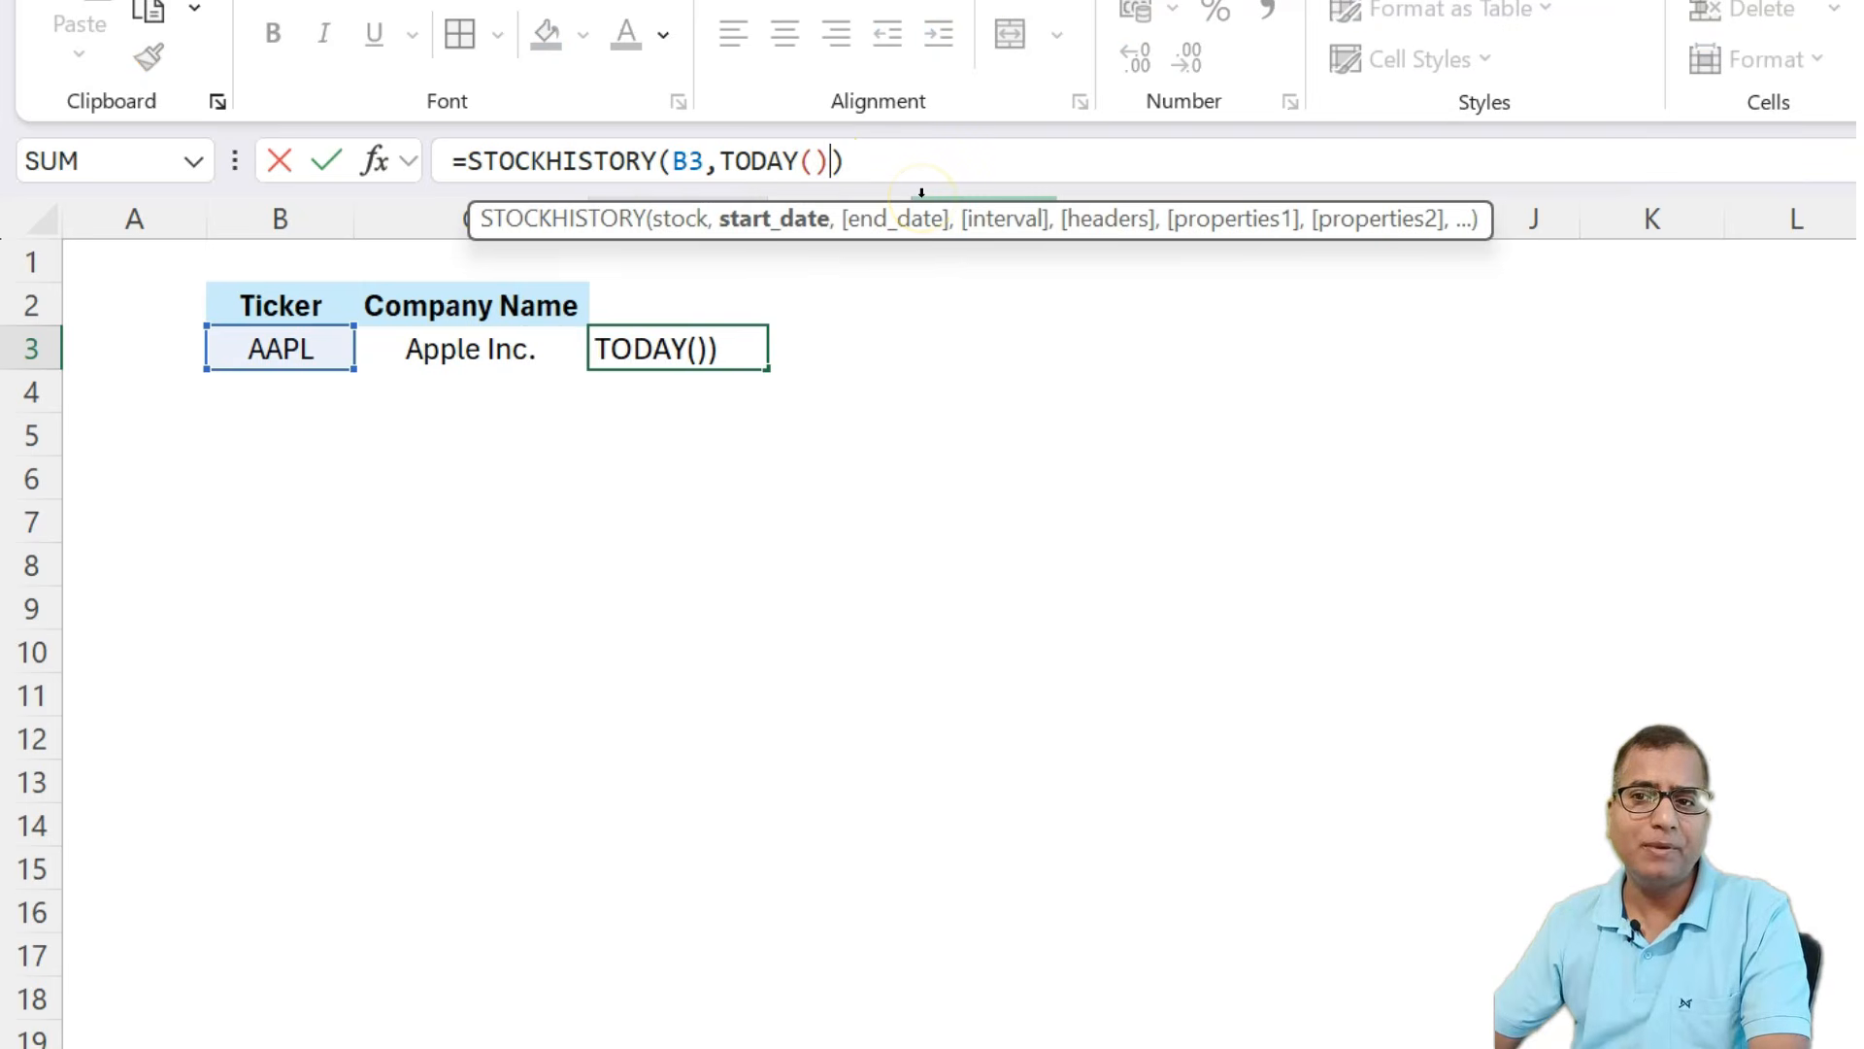
pyautogui.write('-')
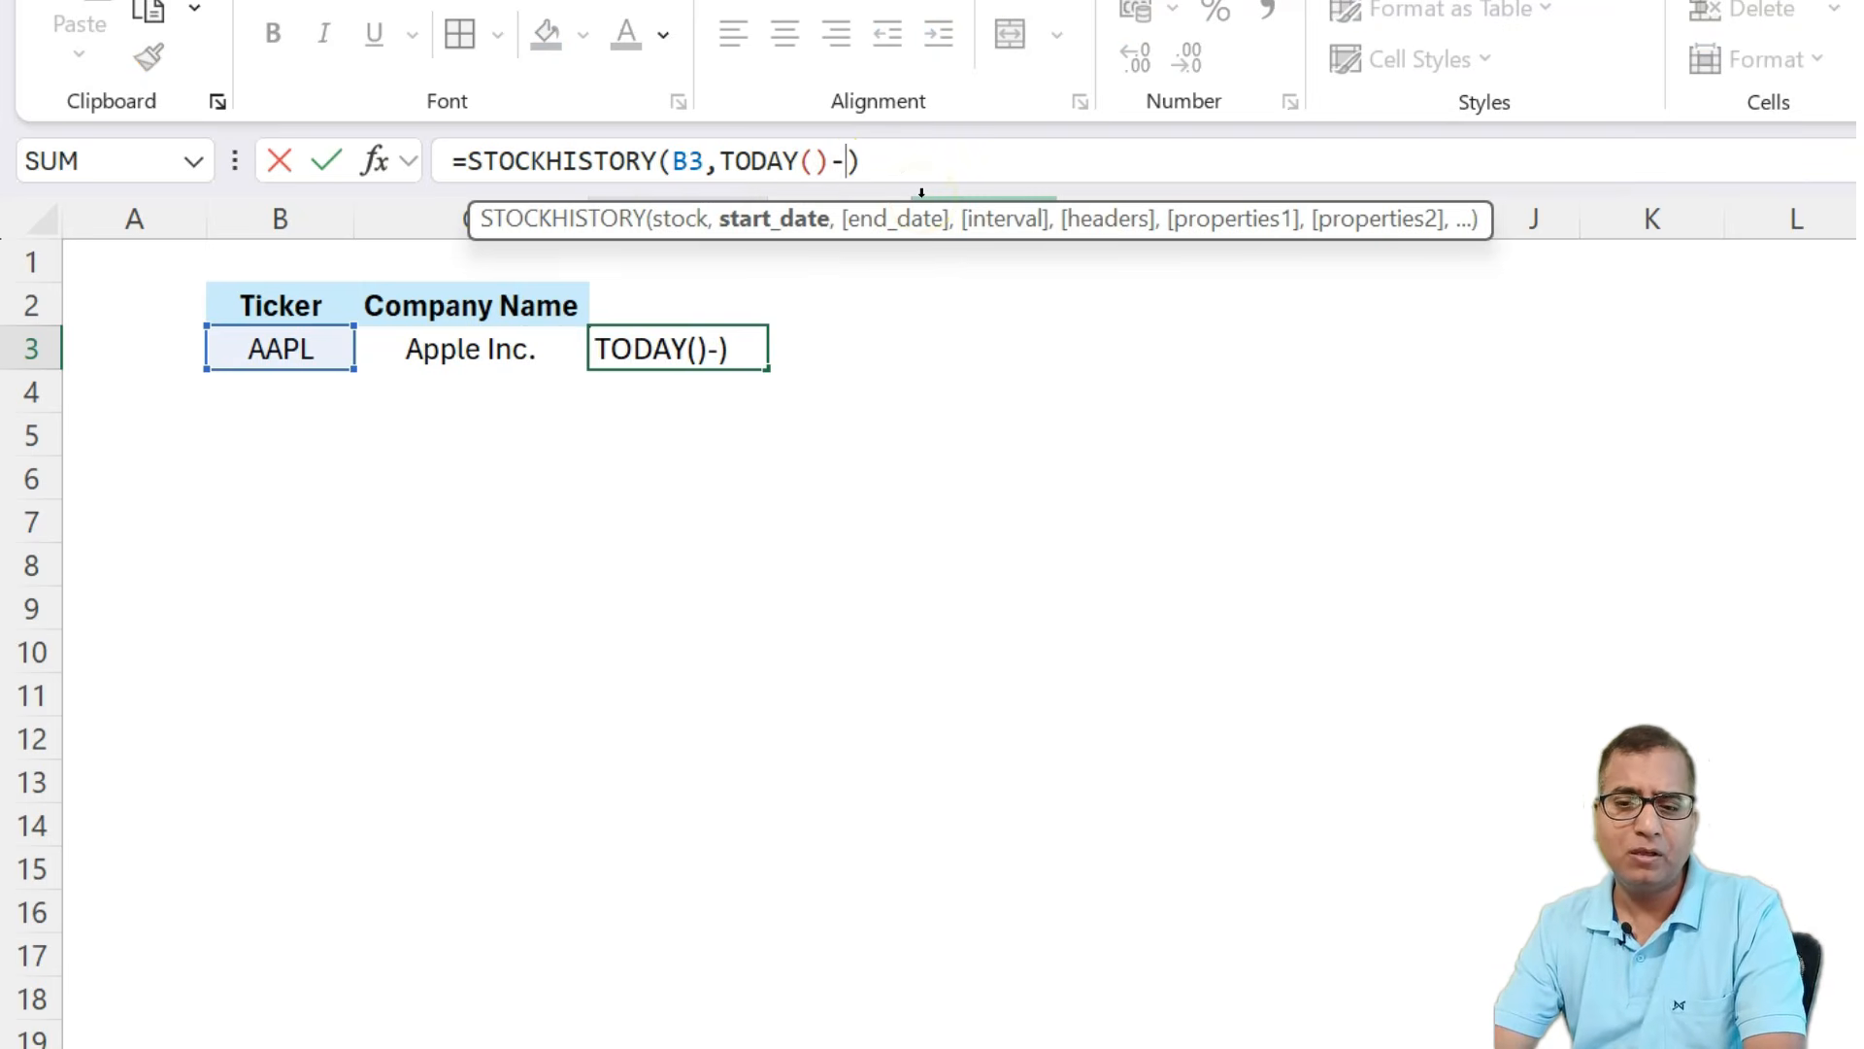
pyautogui.write('3')
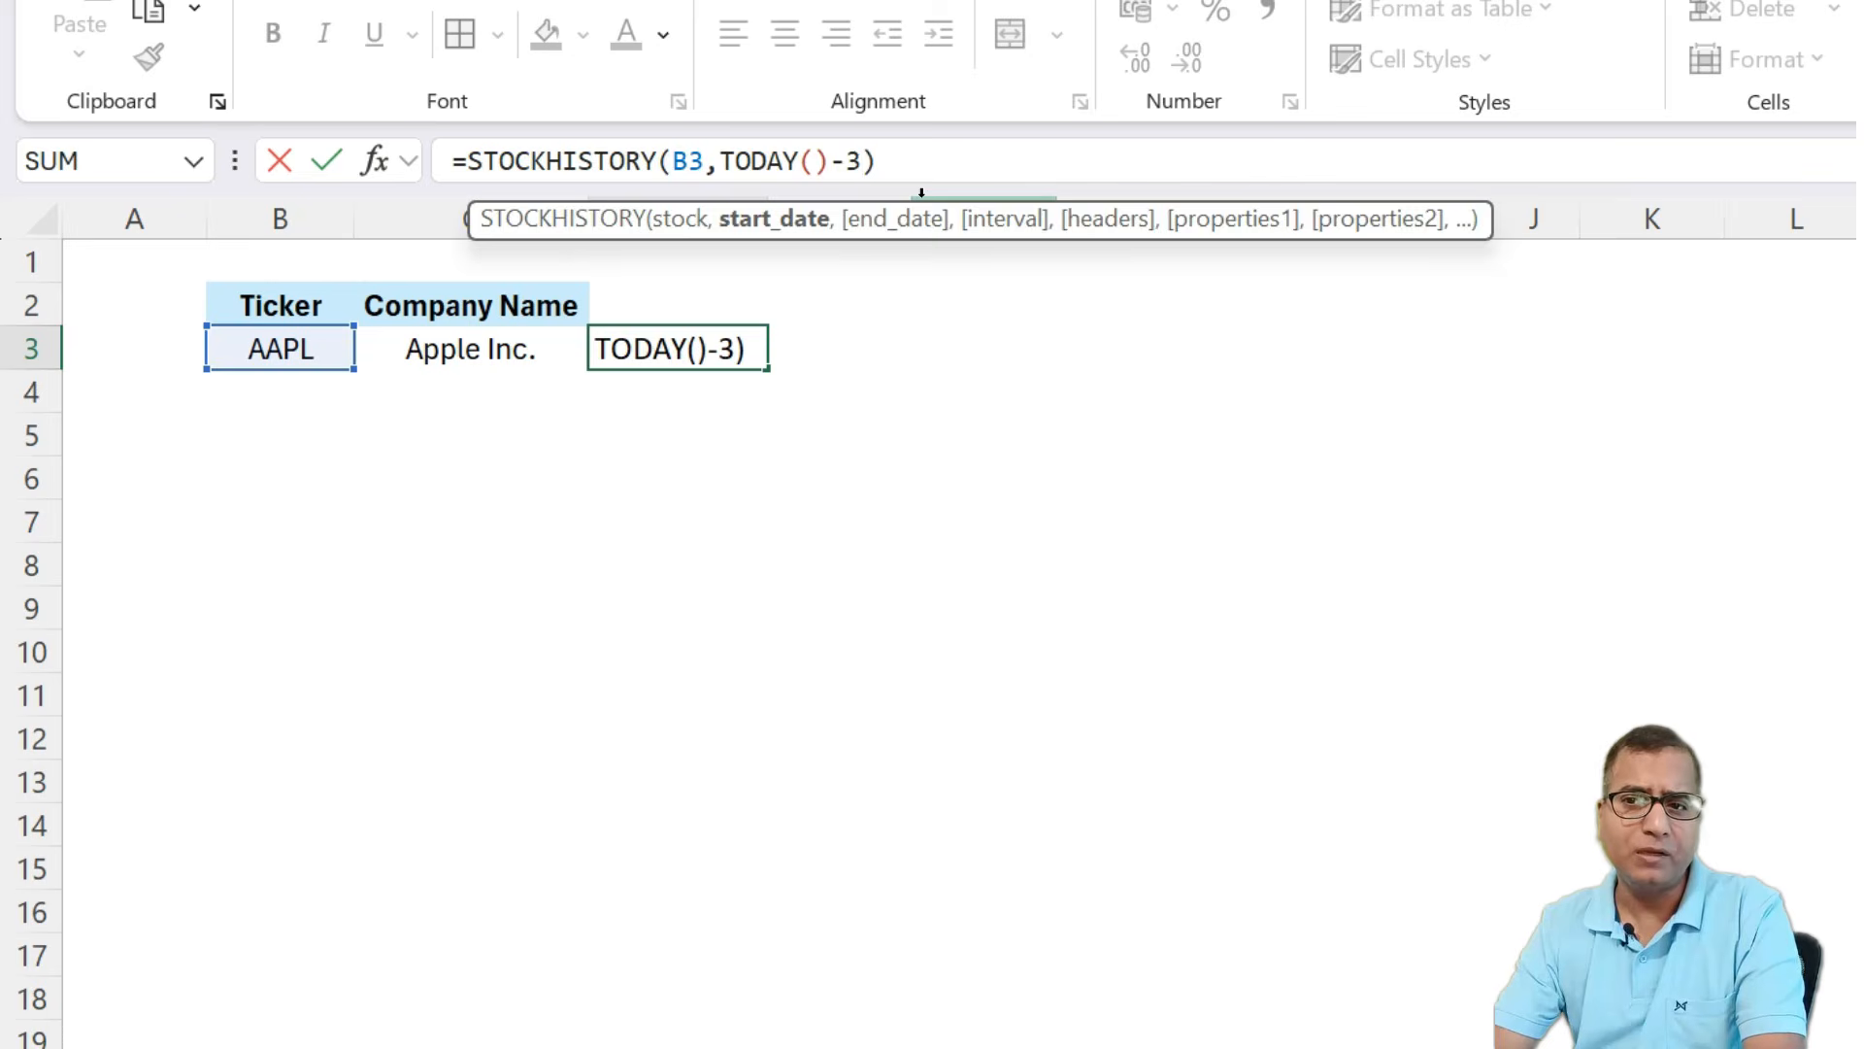
pyautogui.press('Return')
# Examine the Date and Close cells returned by the STOCKHISTORY formula.
pyautogui.press('Up')
pyautogui.press('Down')
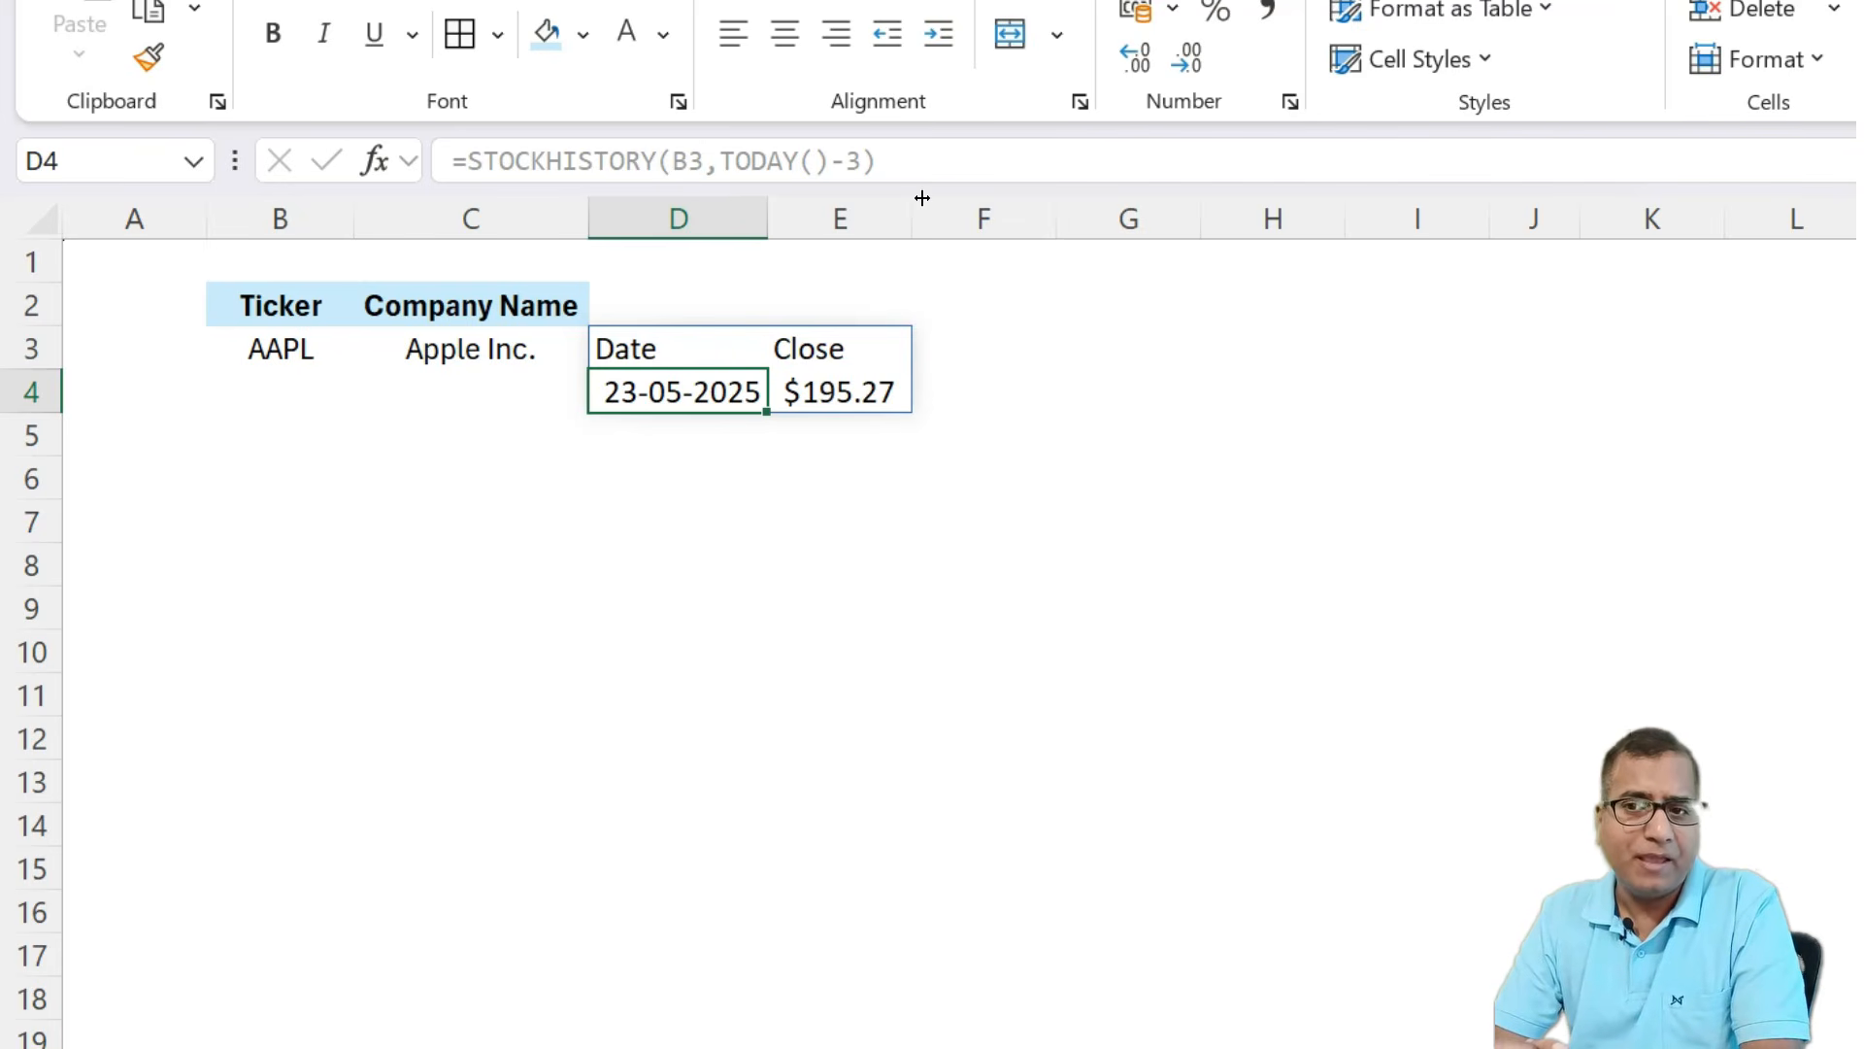
pyautogui.press('Up')
pyautogui.press('Down')
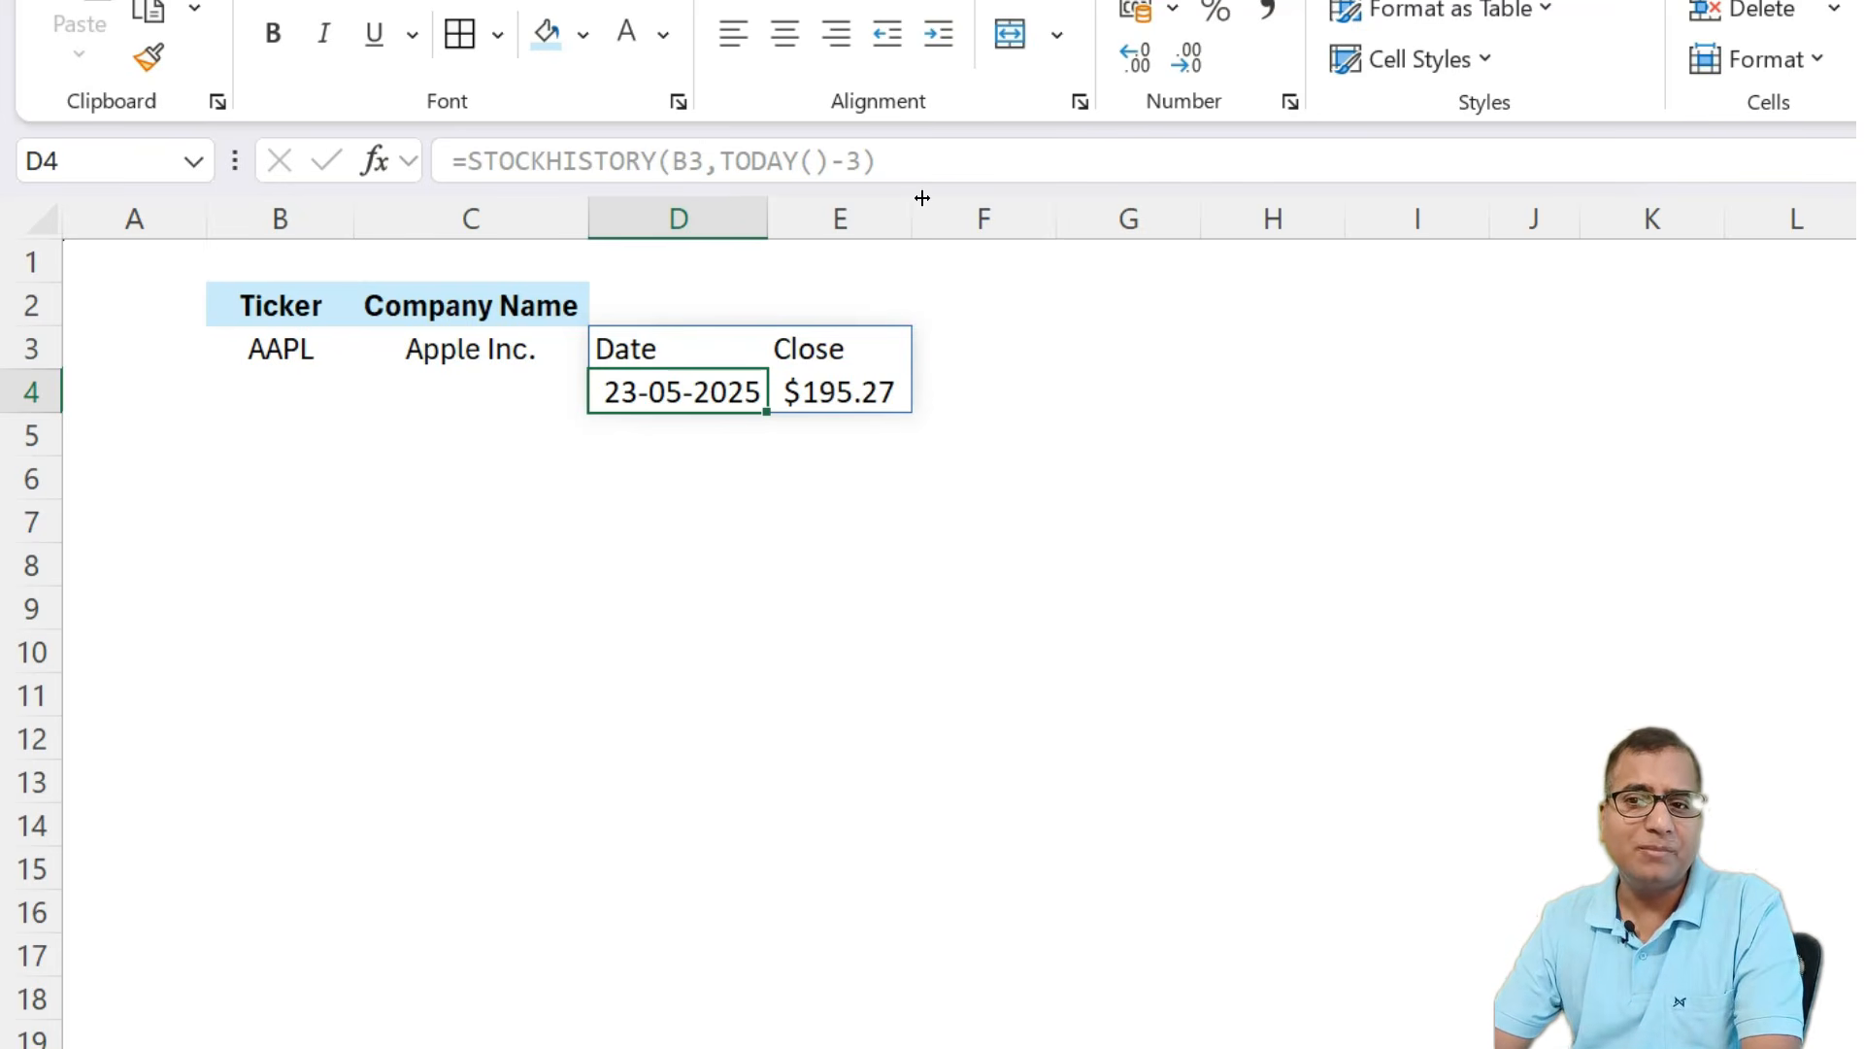
pyautogui.press('Right')
pyautogui.press('Up')
pyautogui.press('Left')
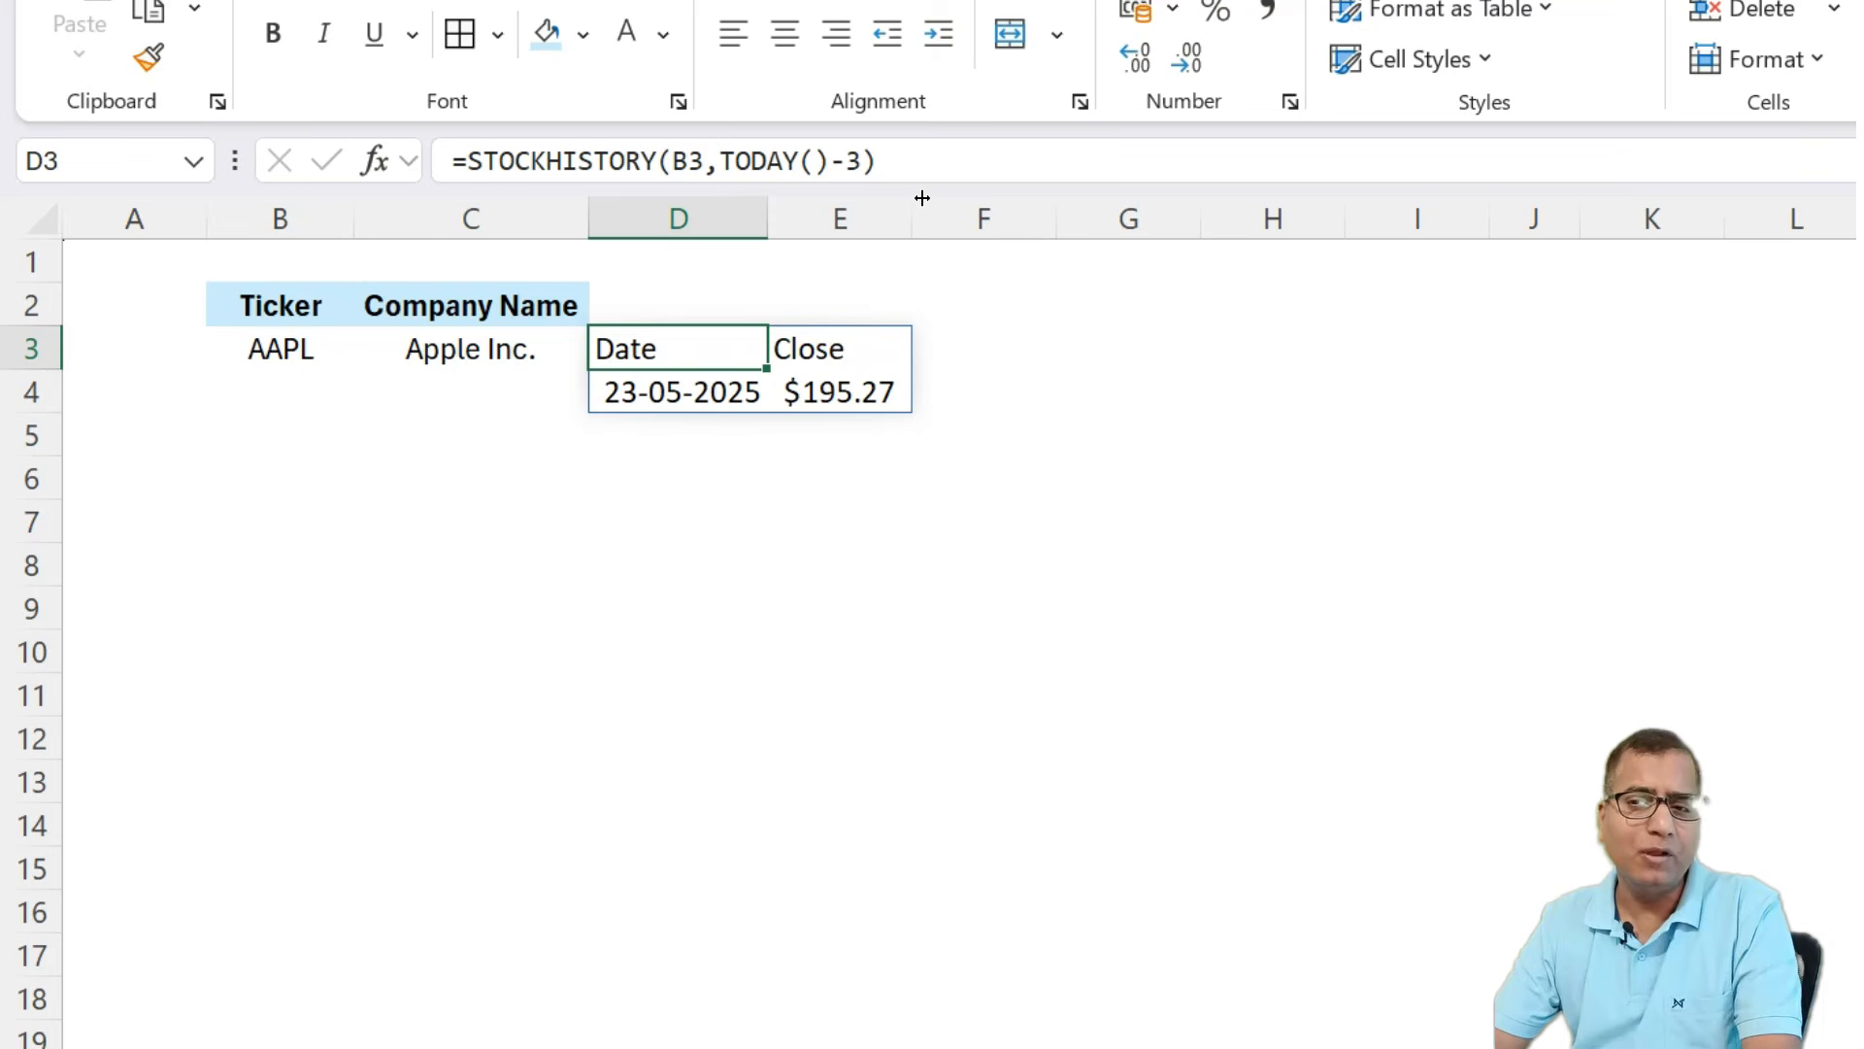
pyautogui.press('Down')
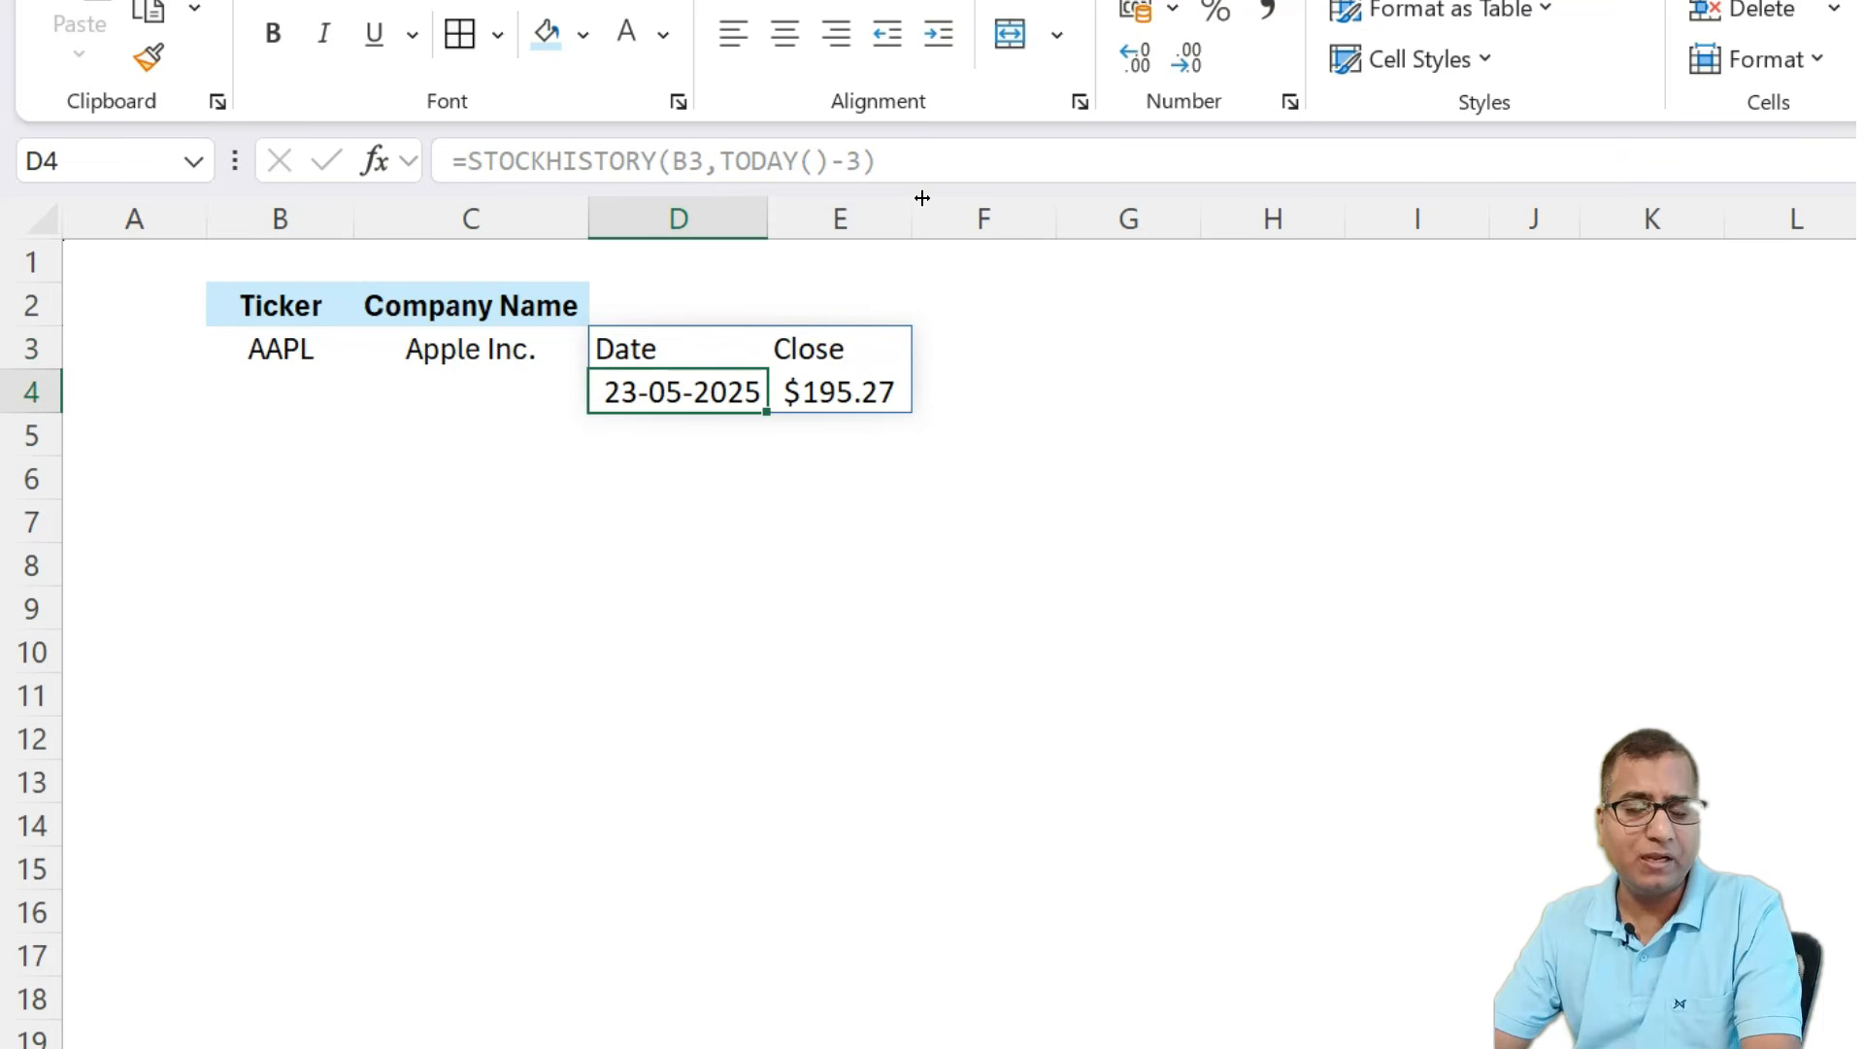
pyautogui.press('Up')
pyautogui.press('Right')
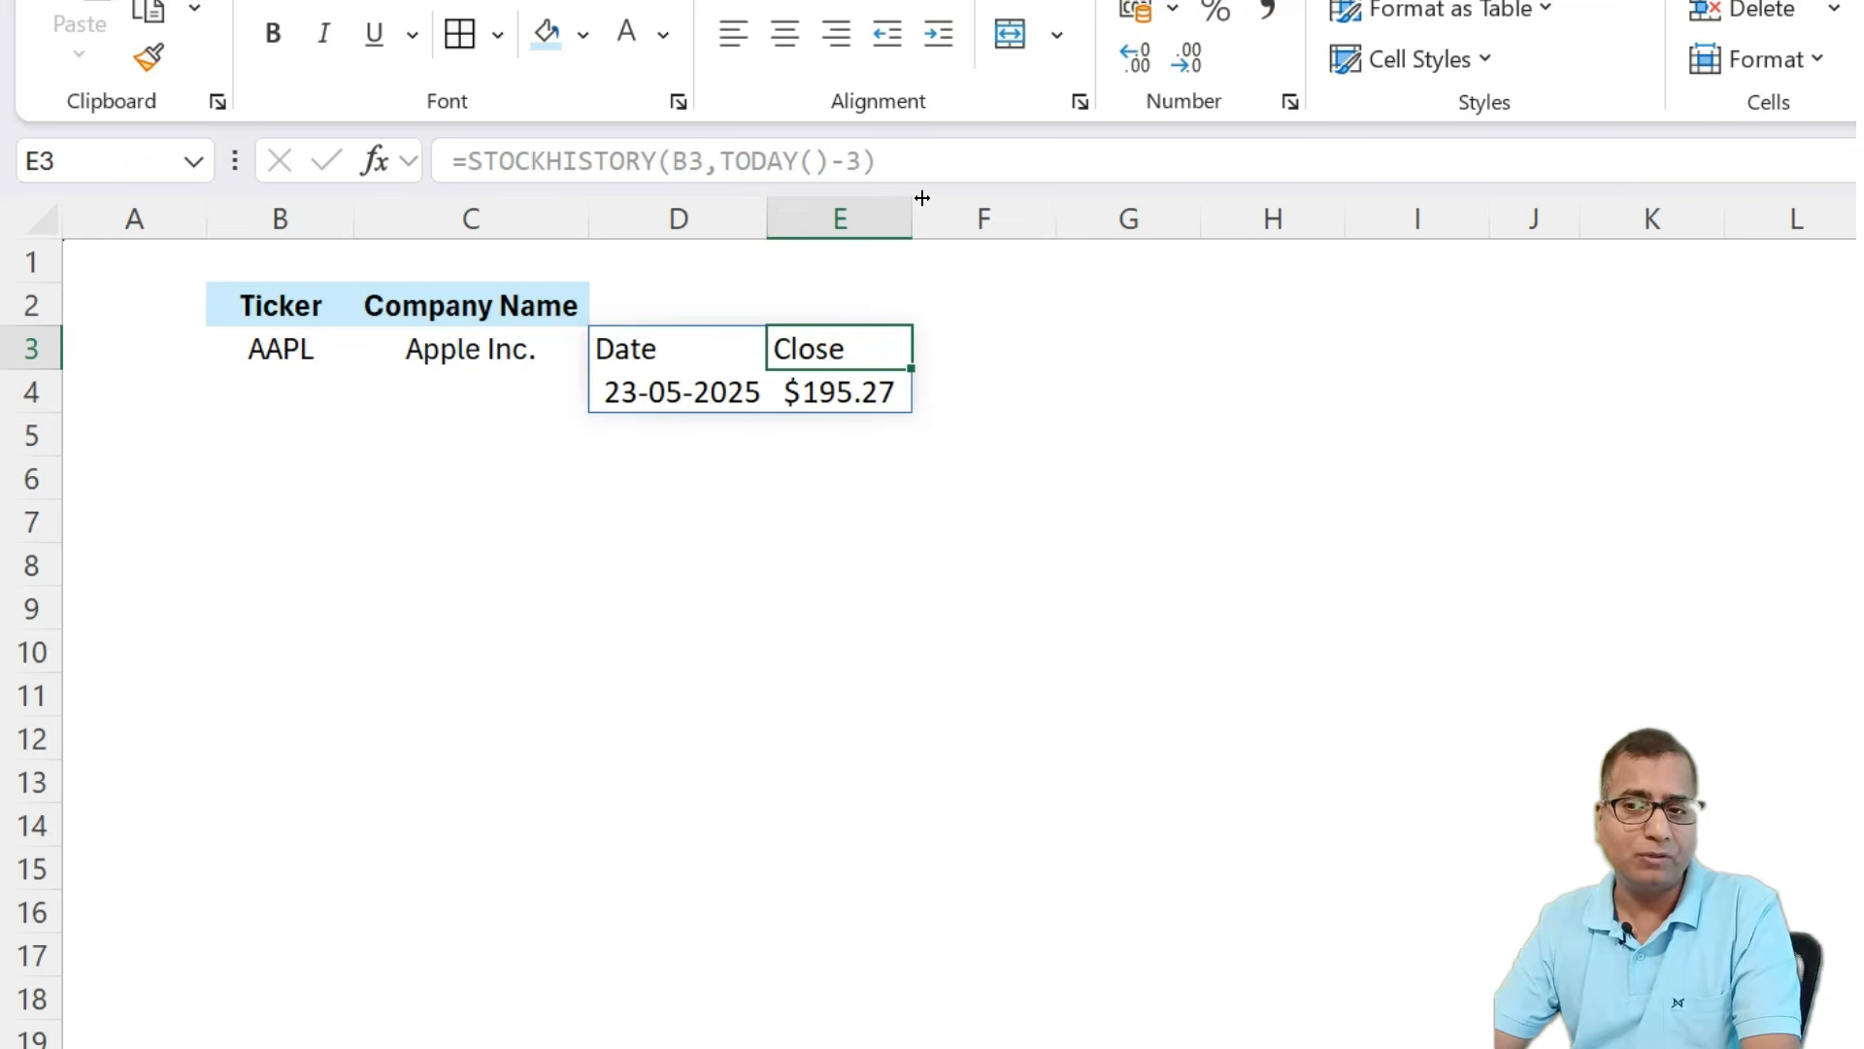
pyautogui.press('Left')
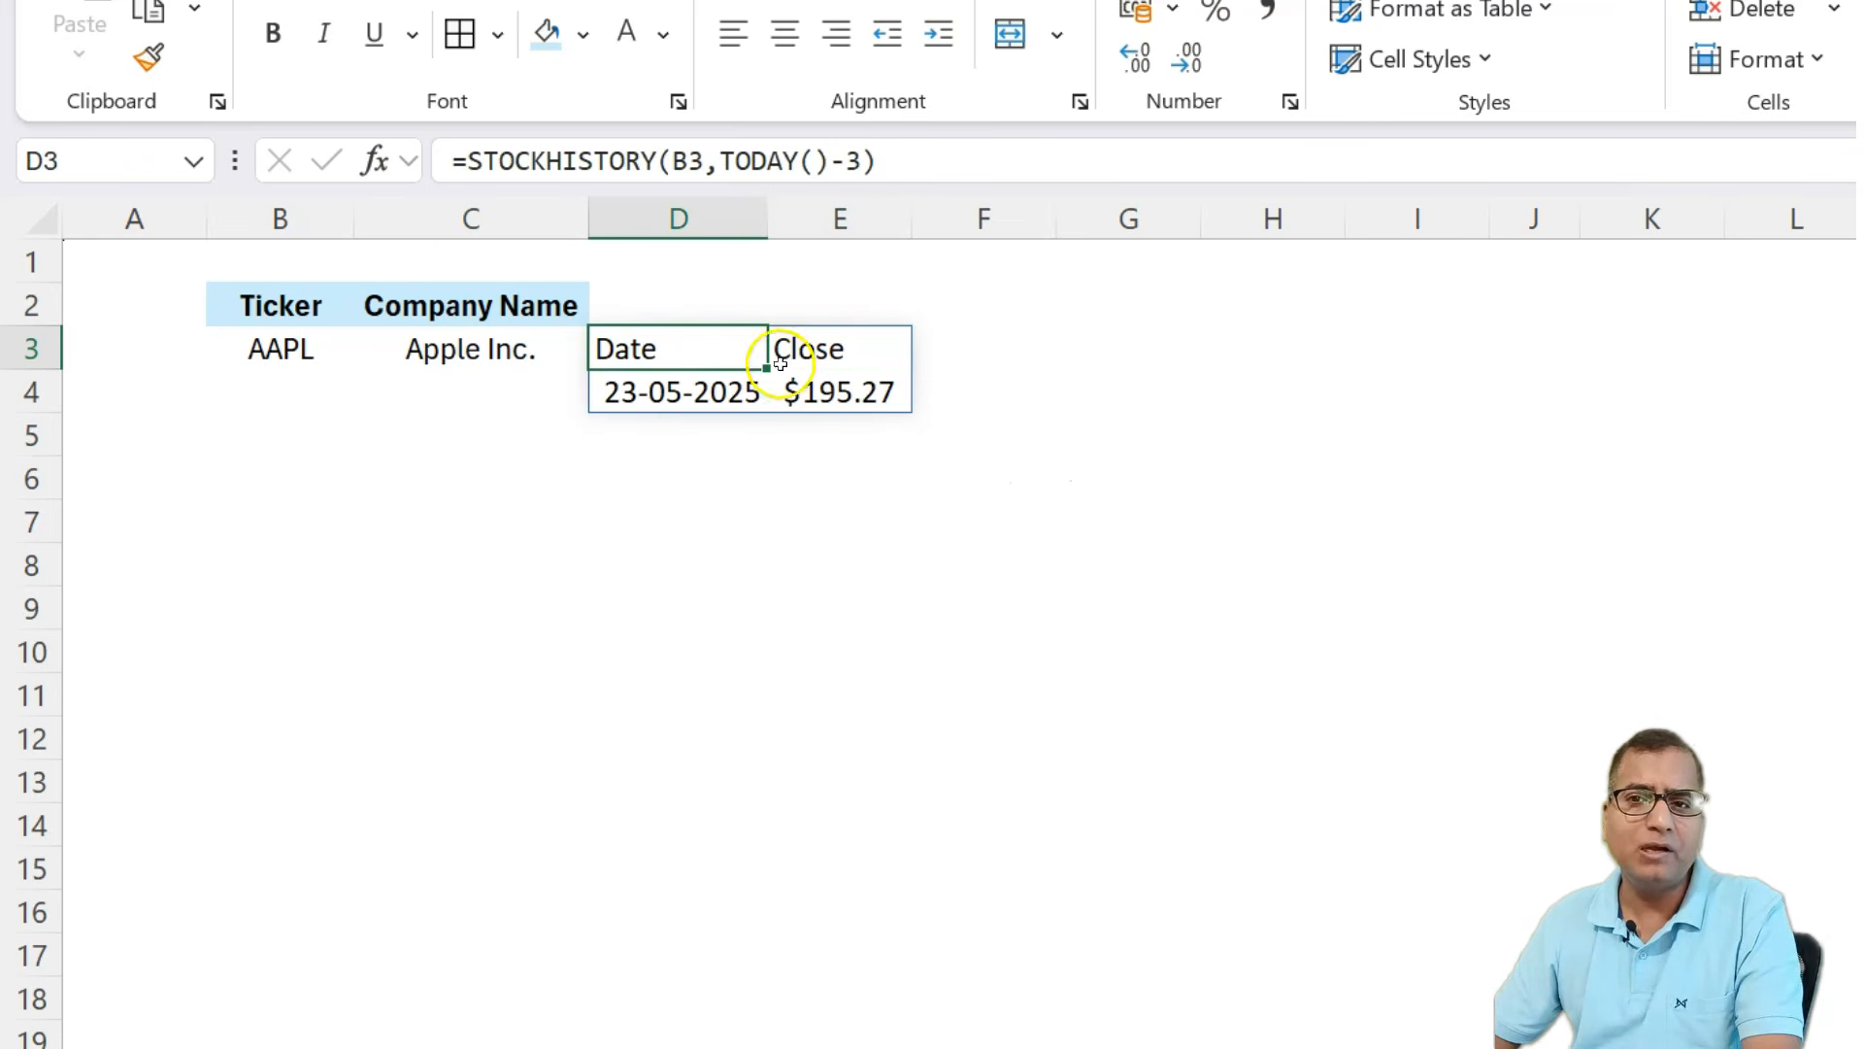
pyautogui.click(865, 158)
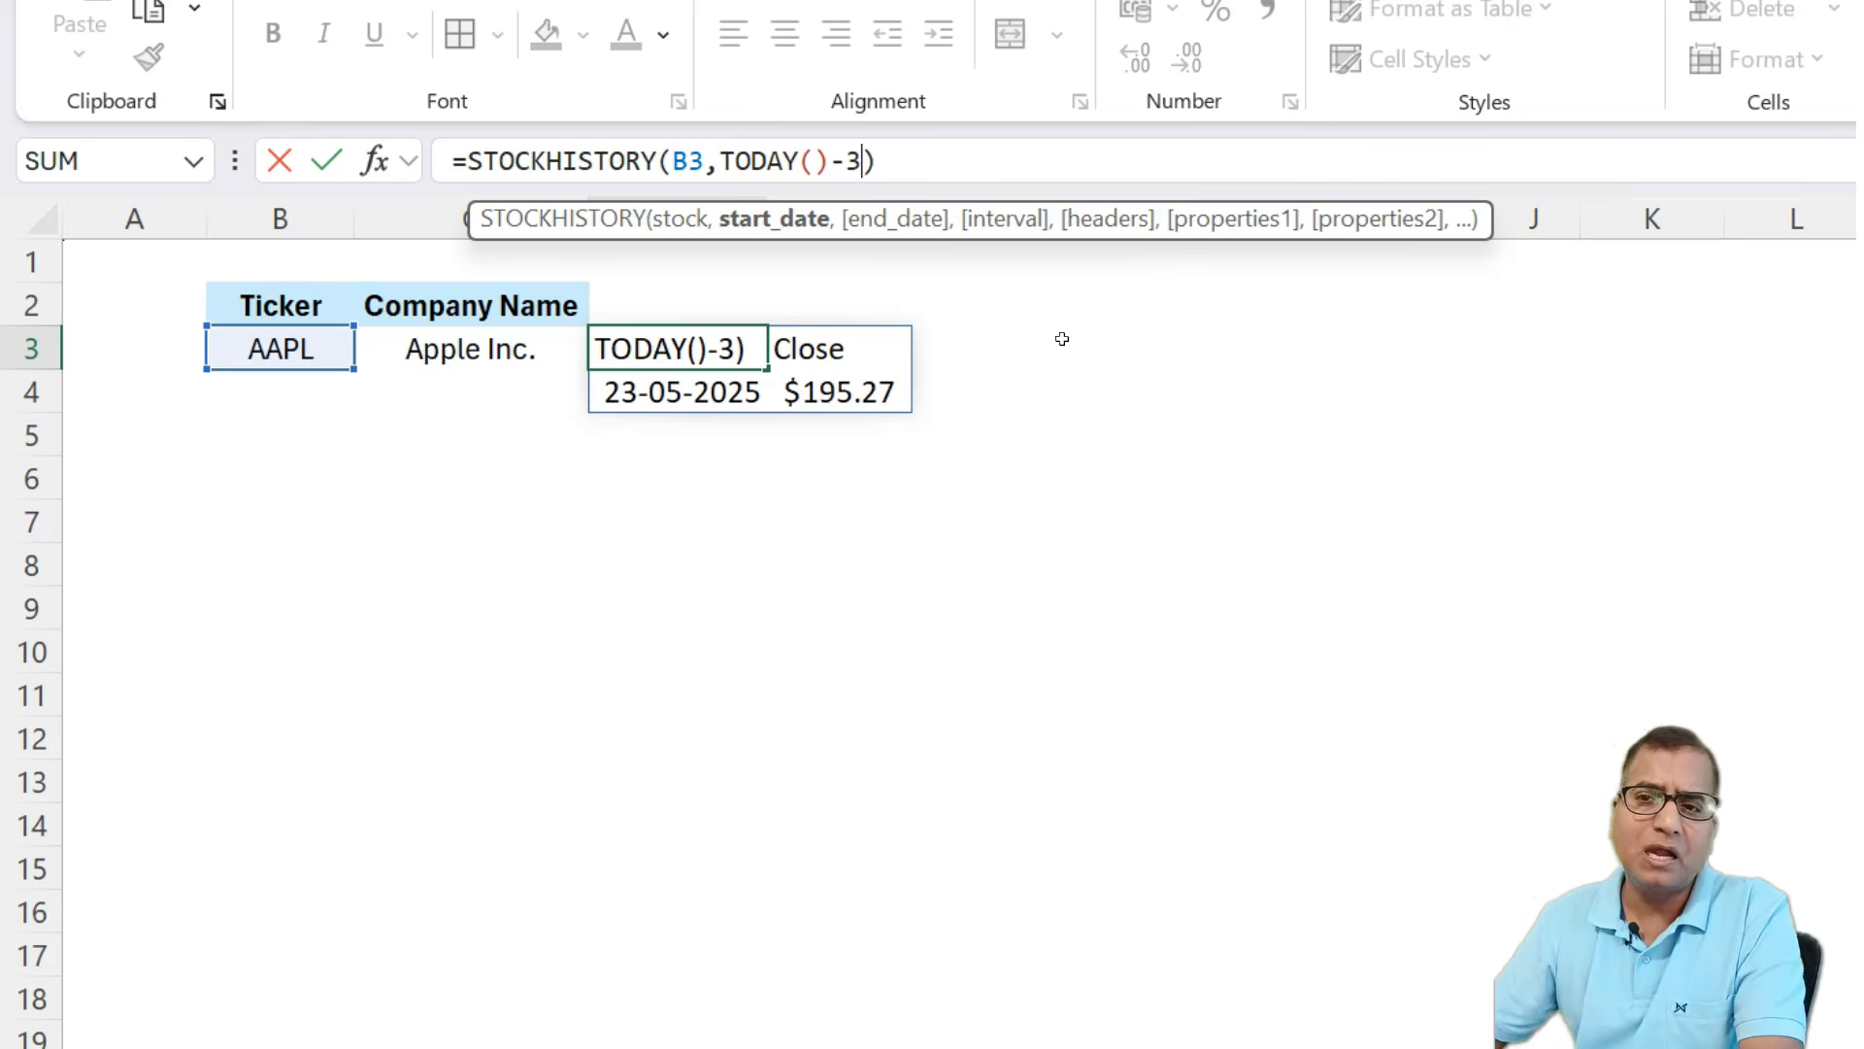
pyautogui.click(723, 160)
pyautogui.press('Escape')
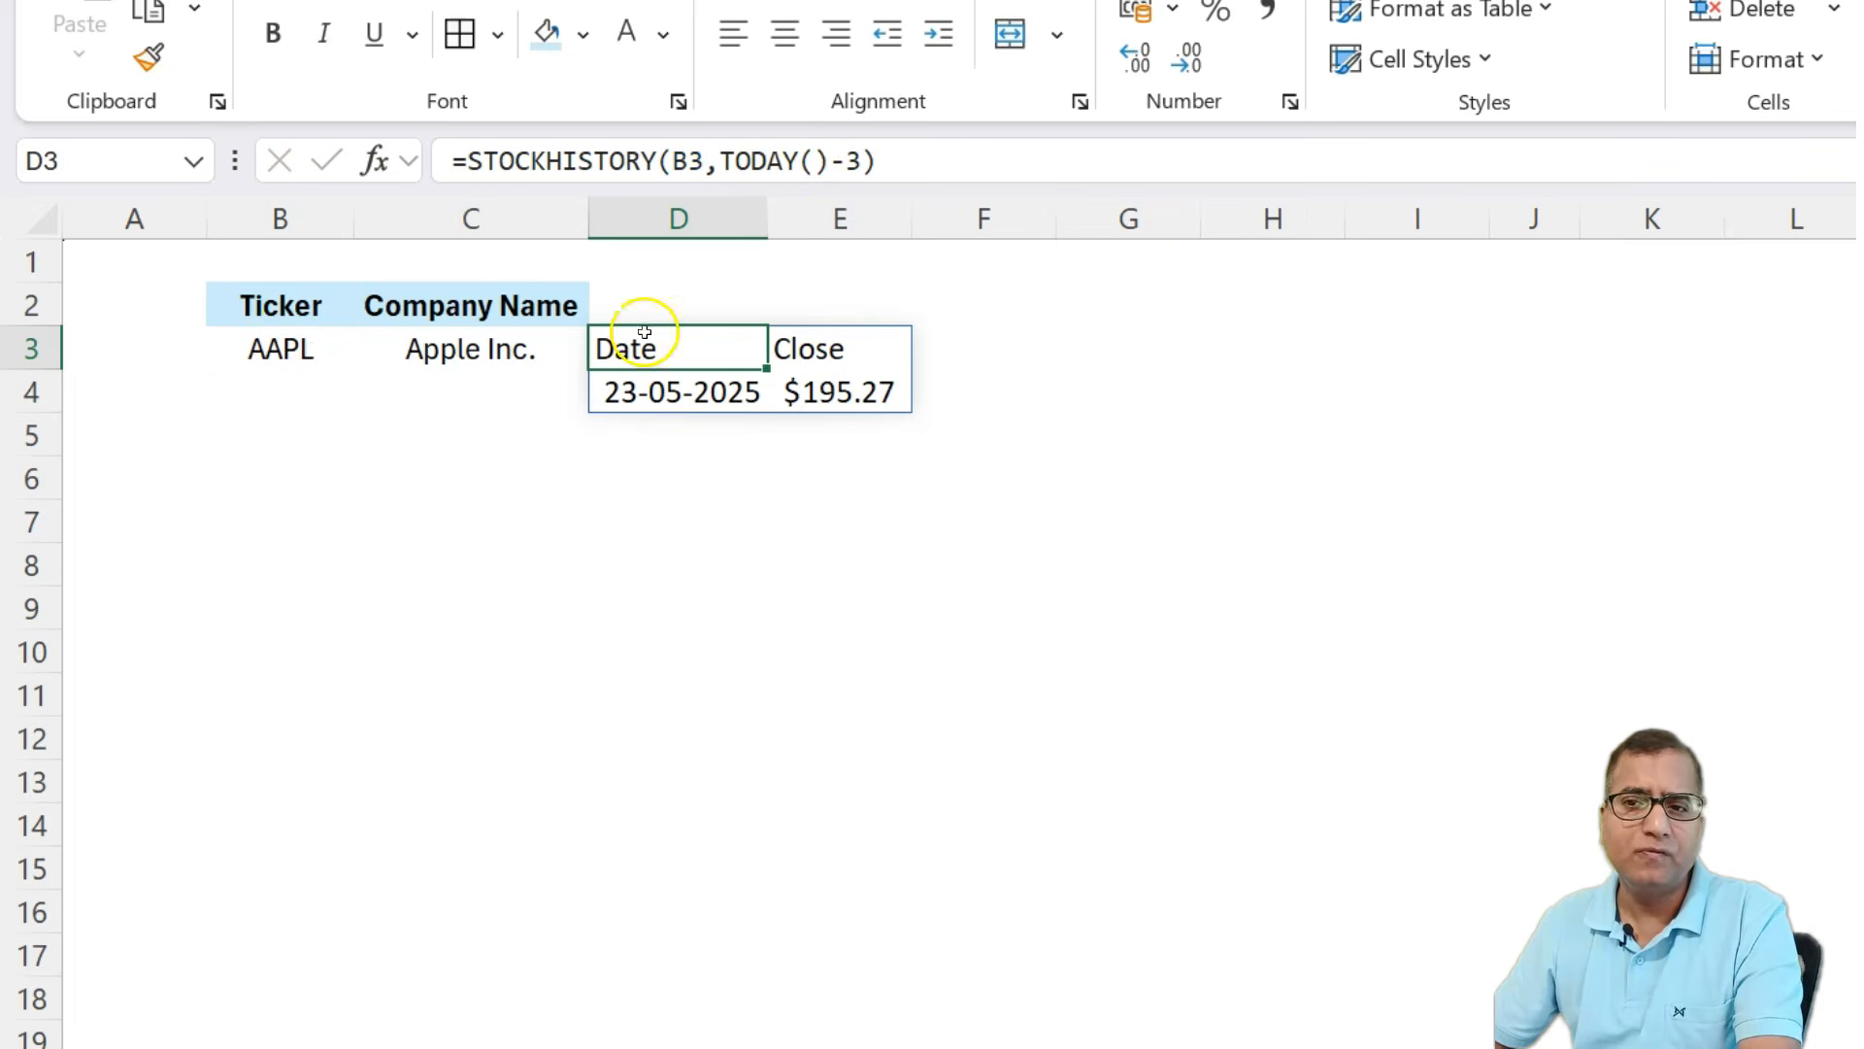
# Enter the start date 1jan25 in cell B1 above the Ticker header.
pyautogui.click(301, 262)
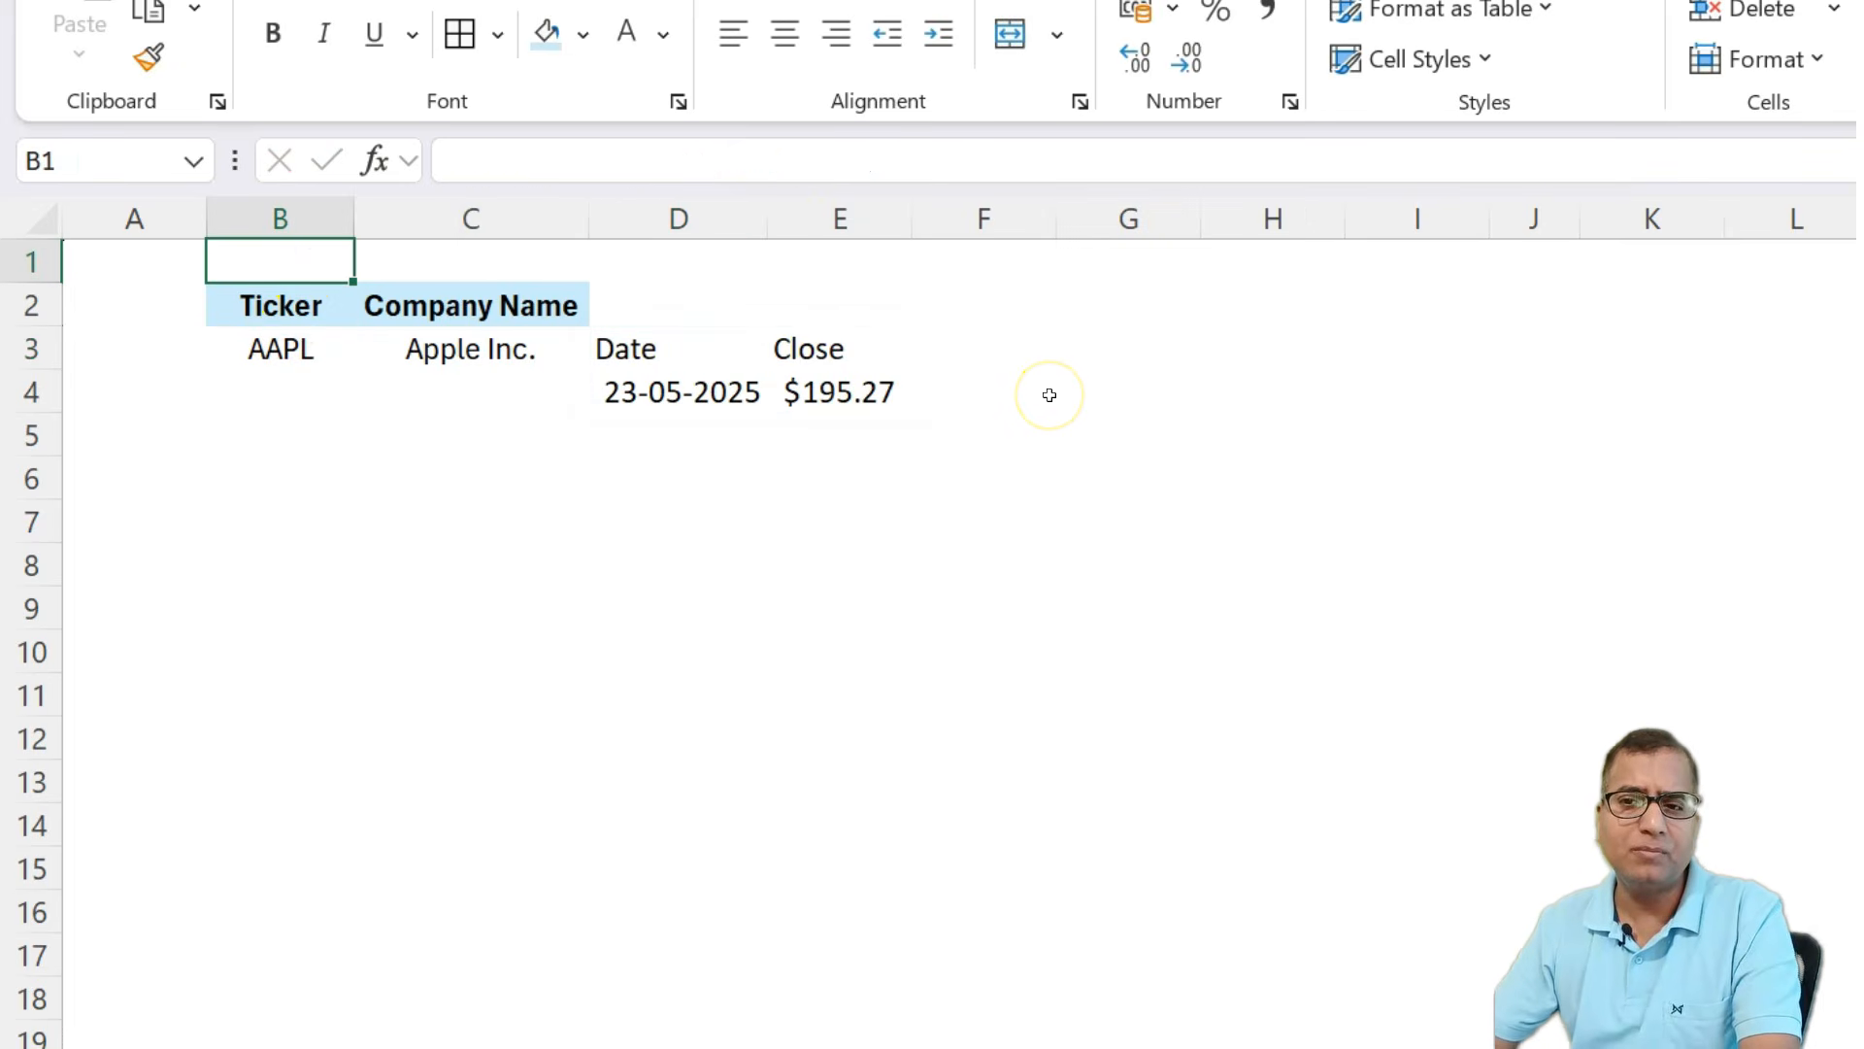
pyautogui.write('1jan25')
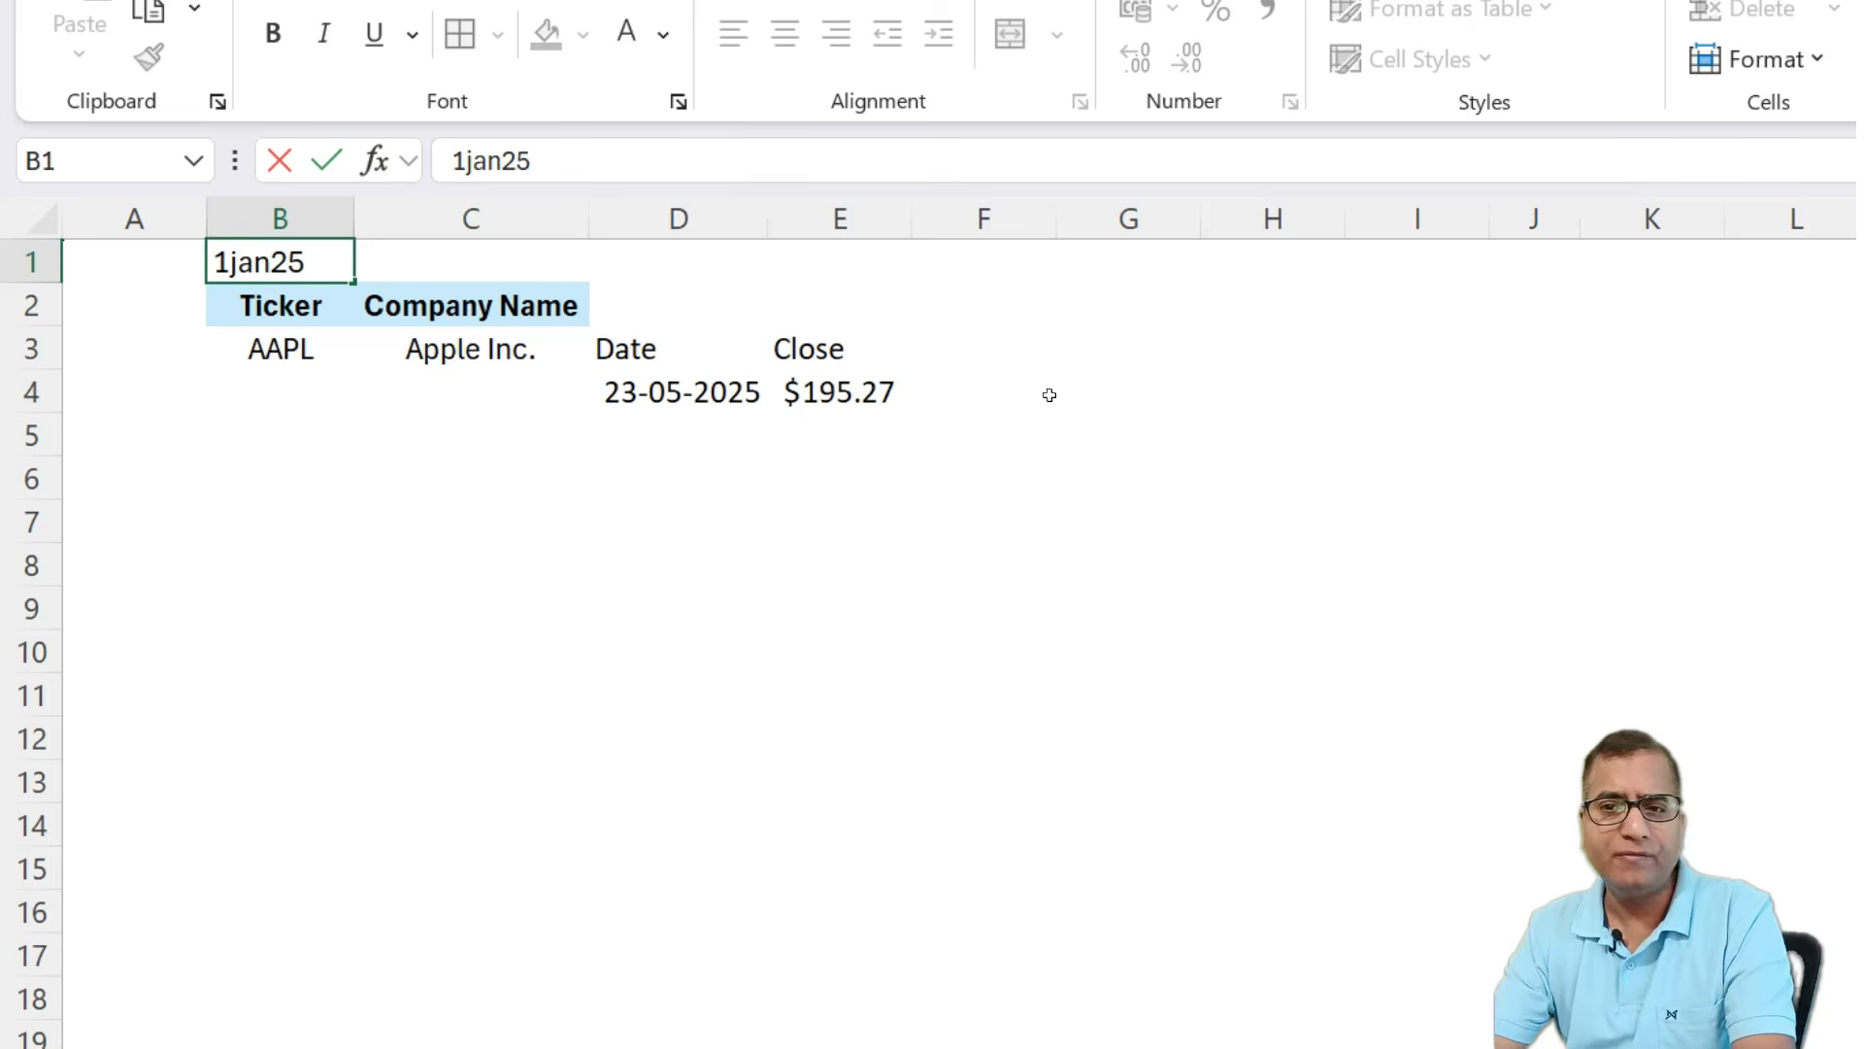
pyautogui.press('Return')
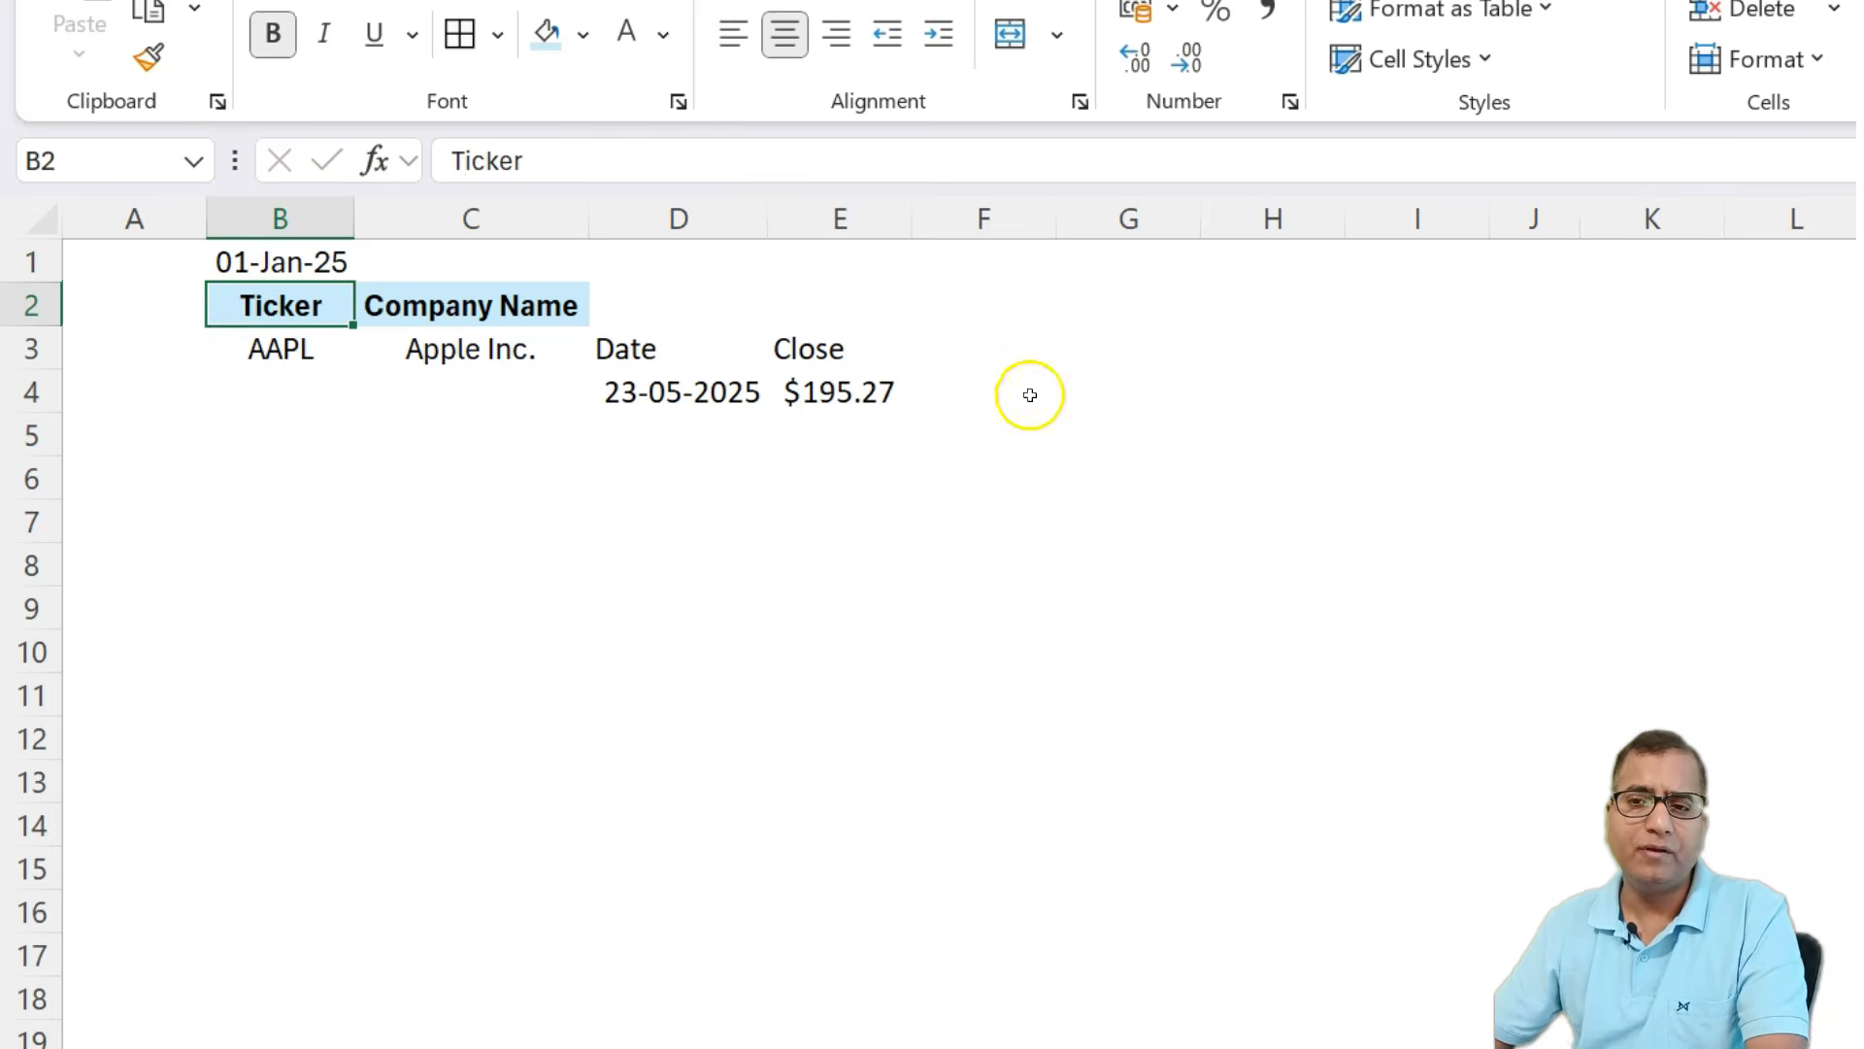
# Change the D3 formula to =STOCKHISTORY(B3,B1,TODAY()), using B1 as start date and today as end date.
pyautogui.click(654, 349)
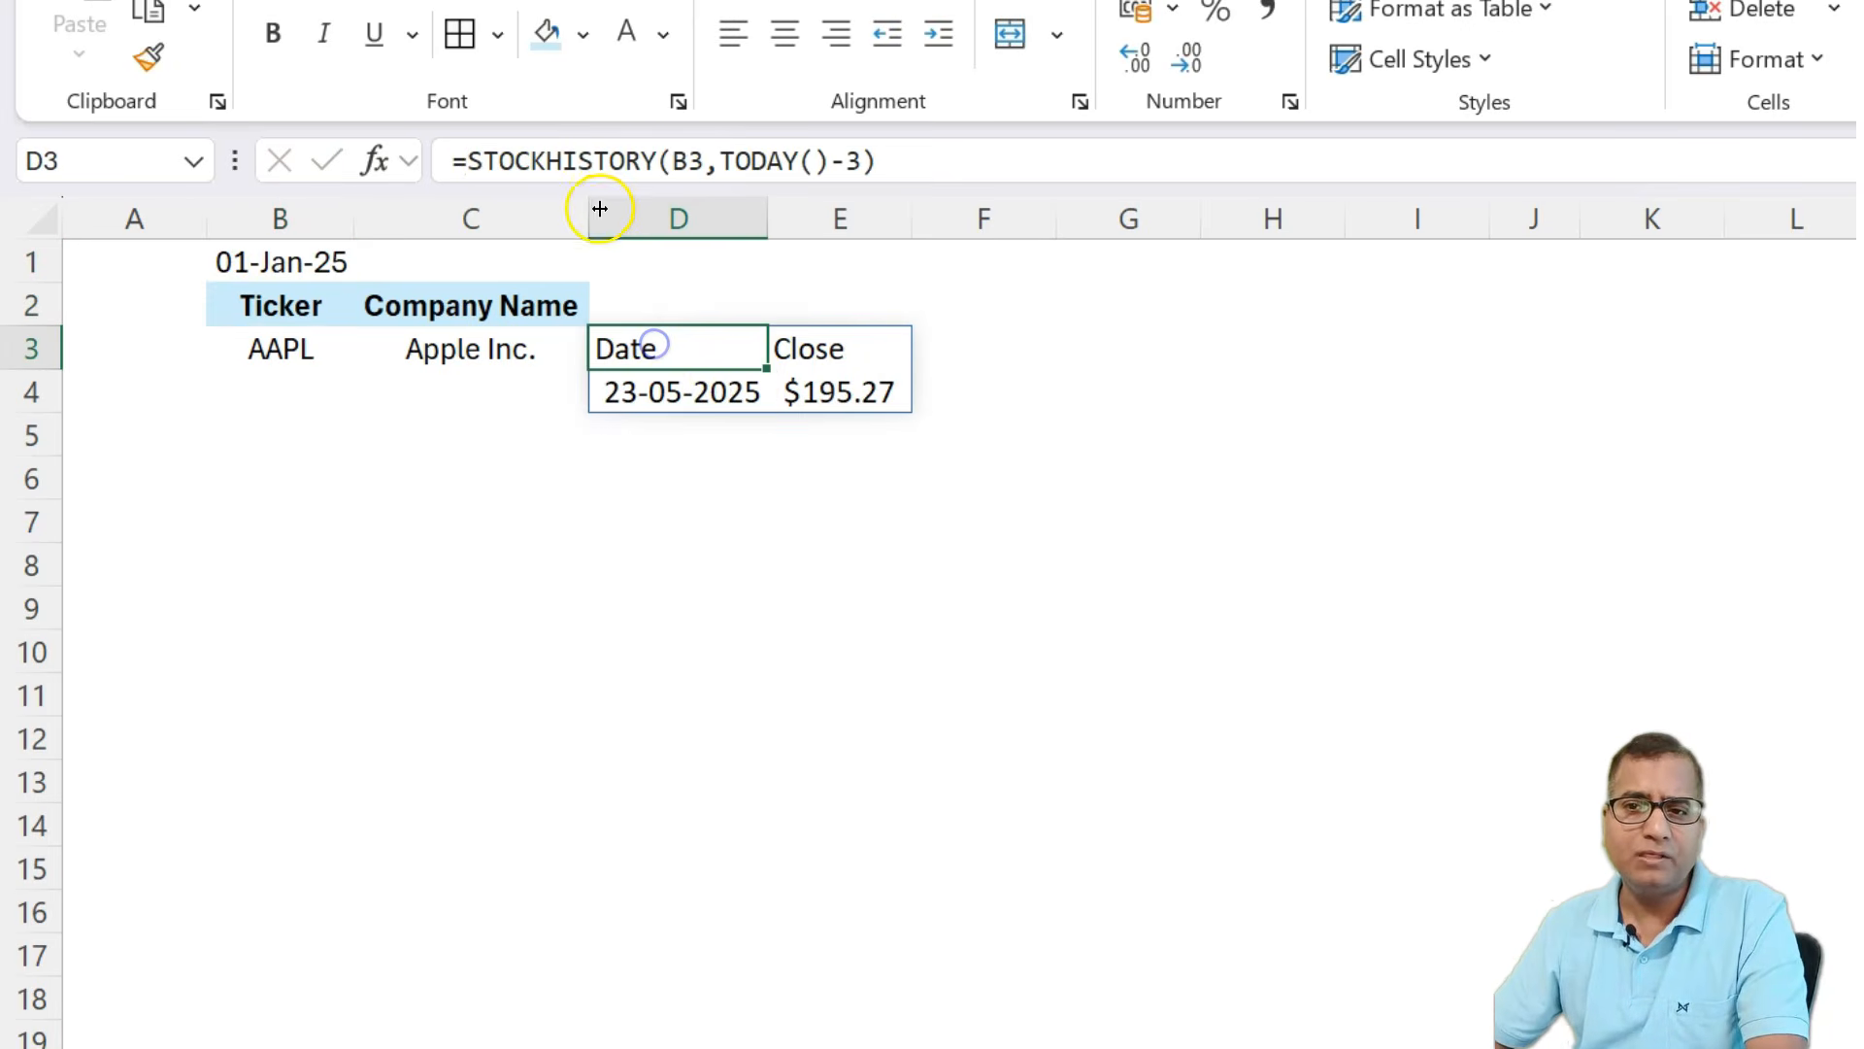
pyautogui.click(744, 156)
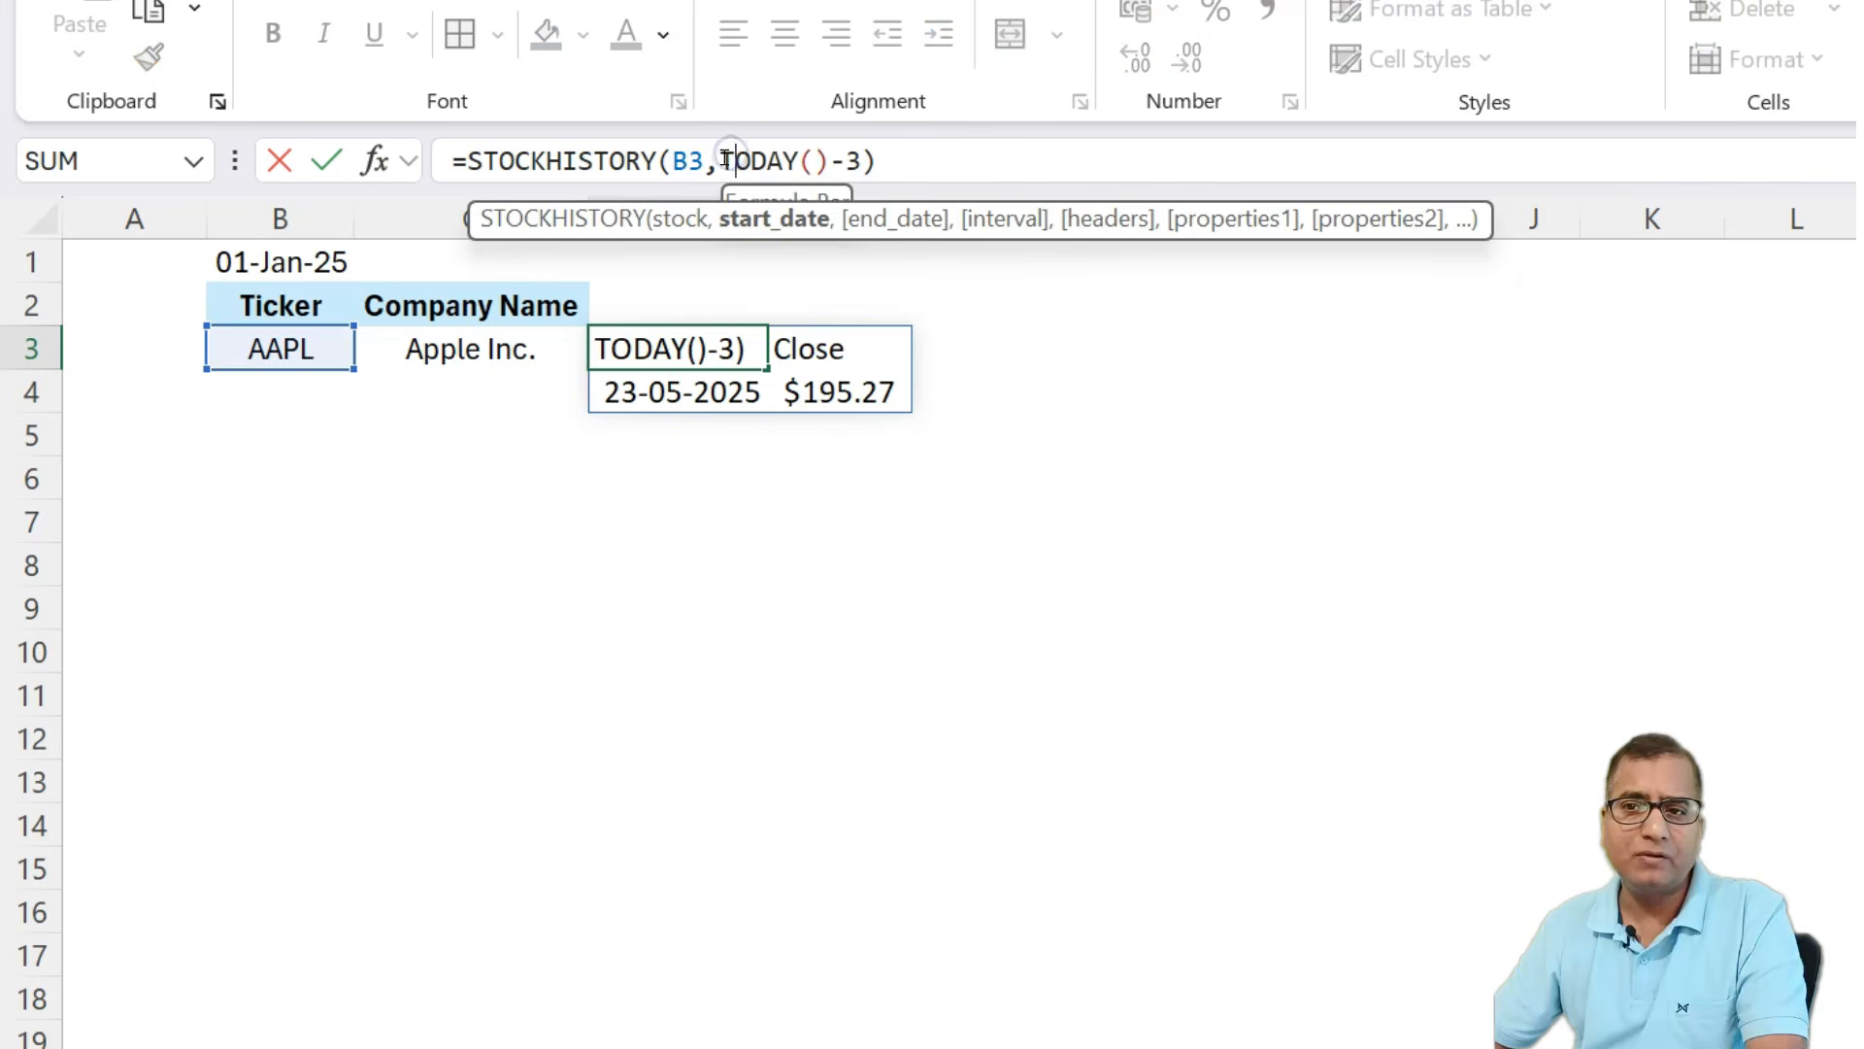
pyautogui.moveTo(723, 160); pyautogui.dragTo(866, 159)
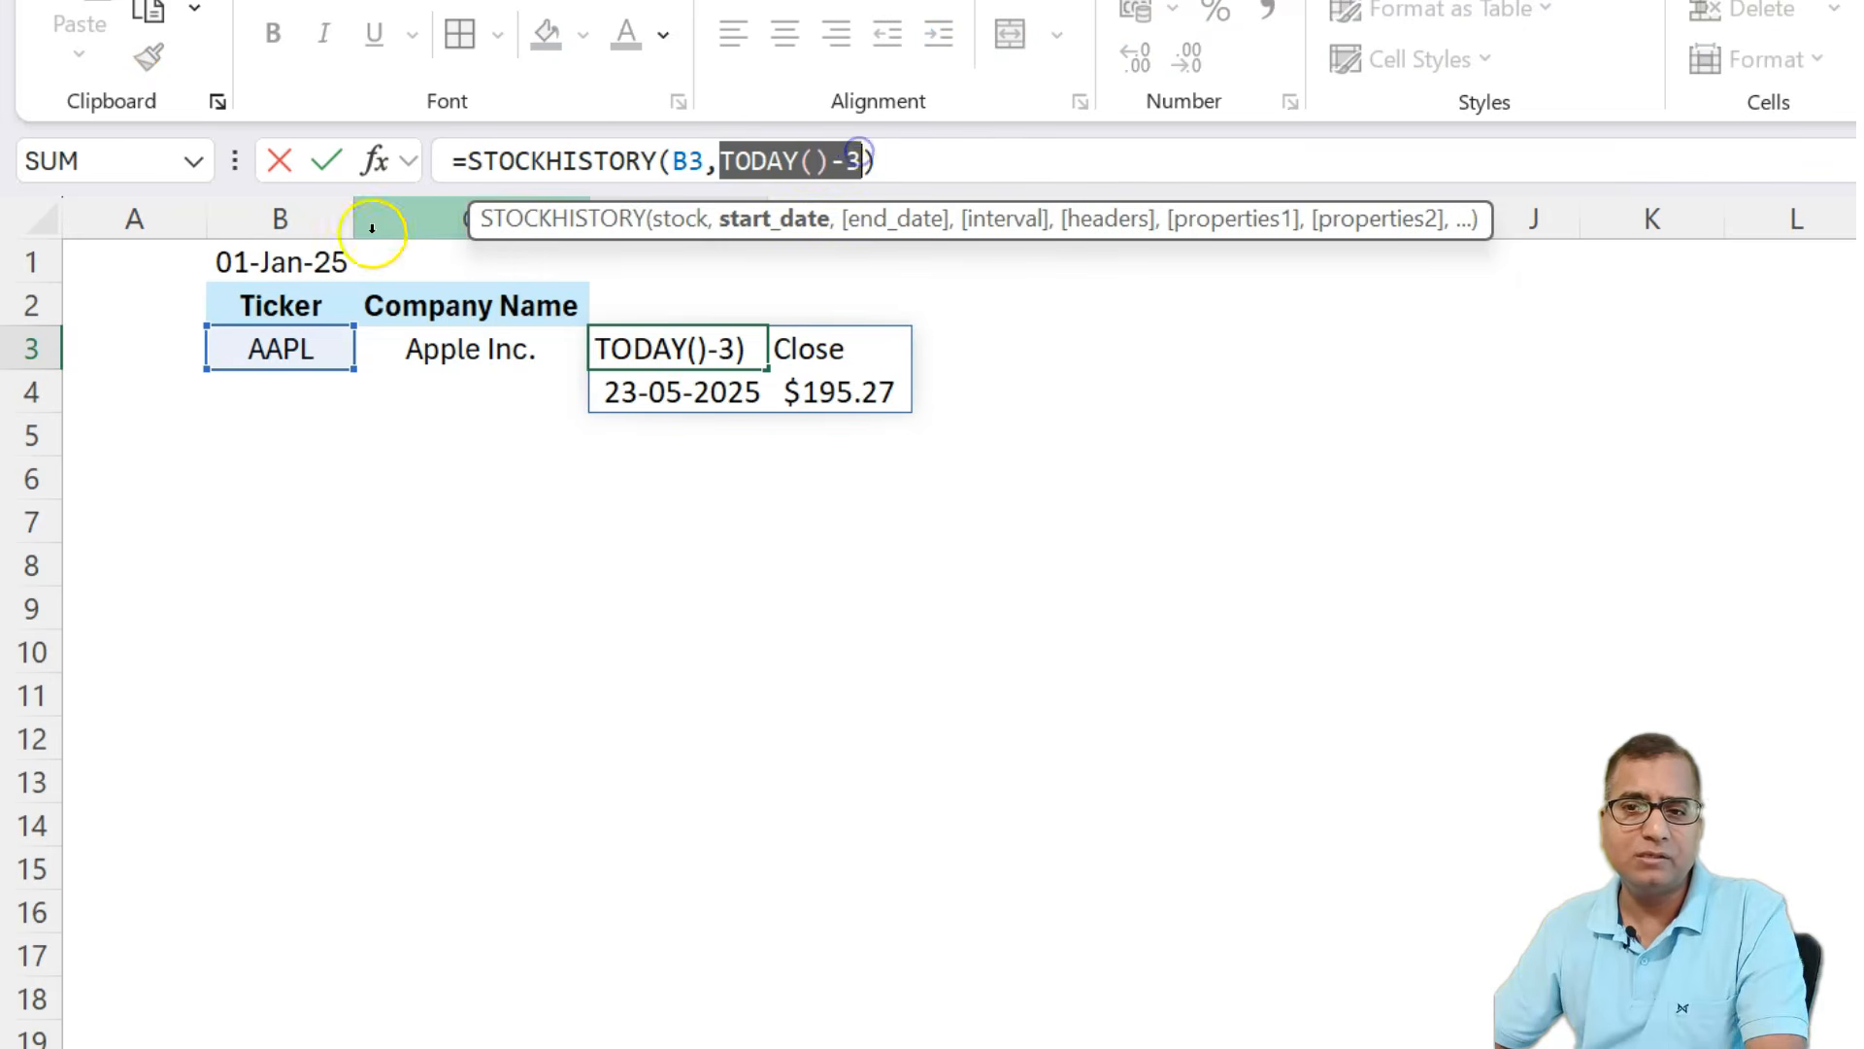
pyautogui.click(282, 261)
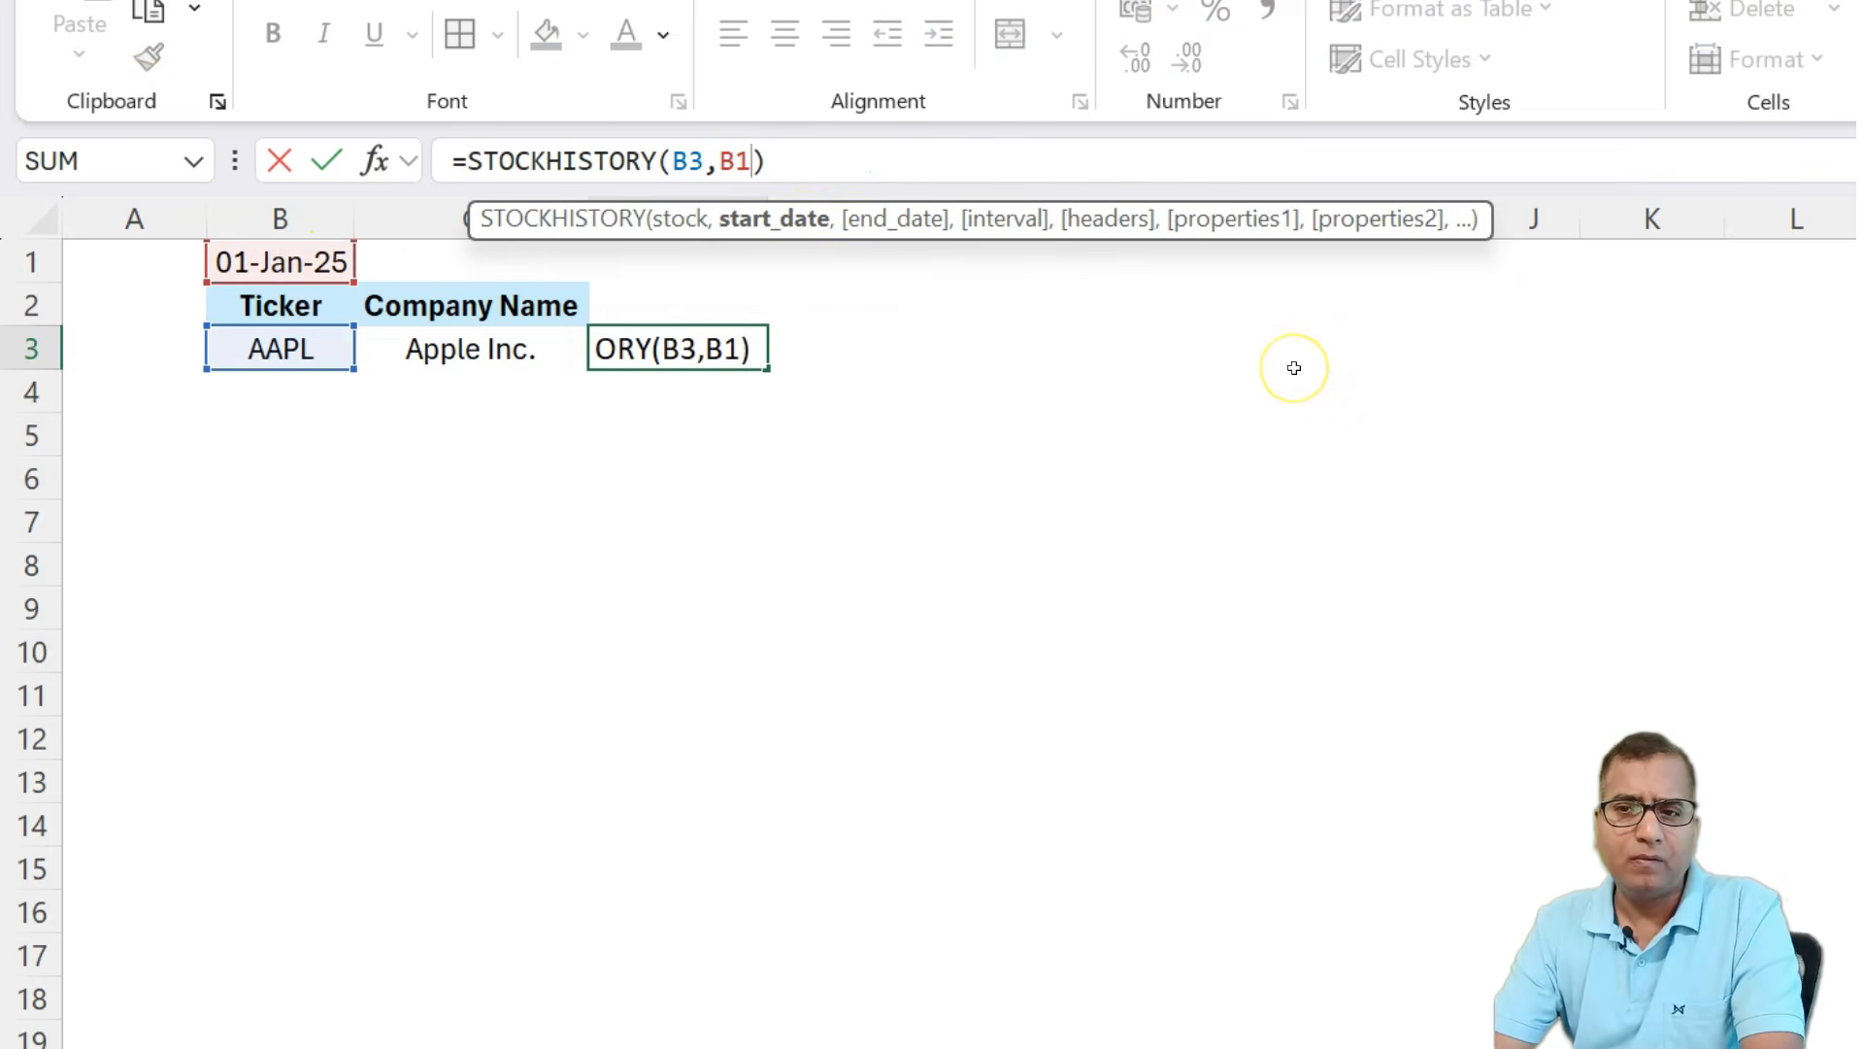
pyautogui.write(',today')
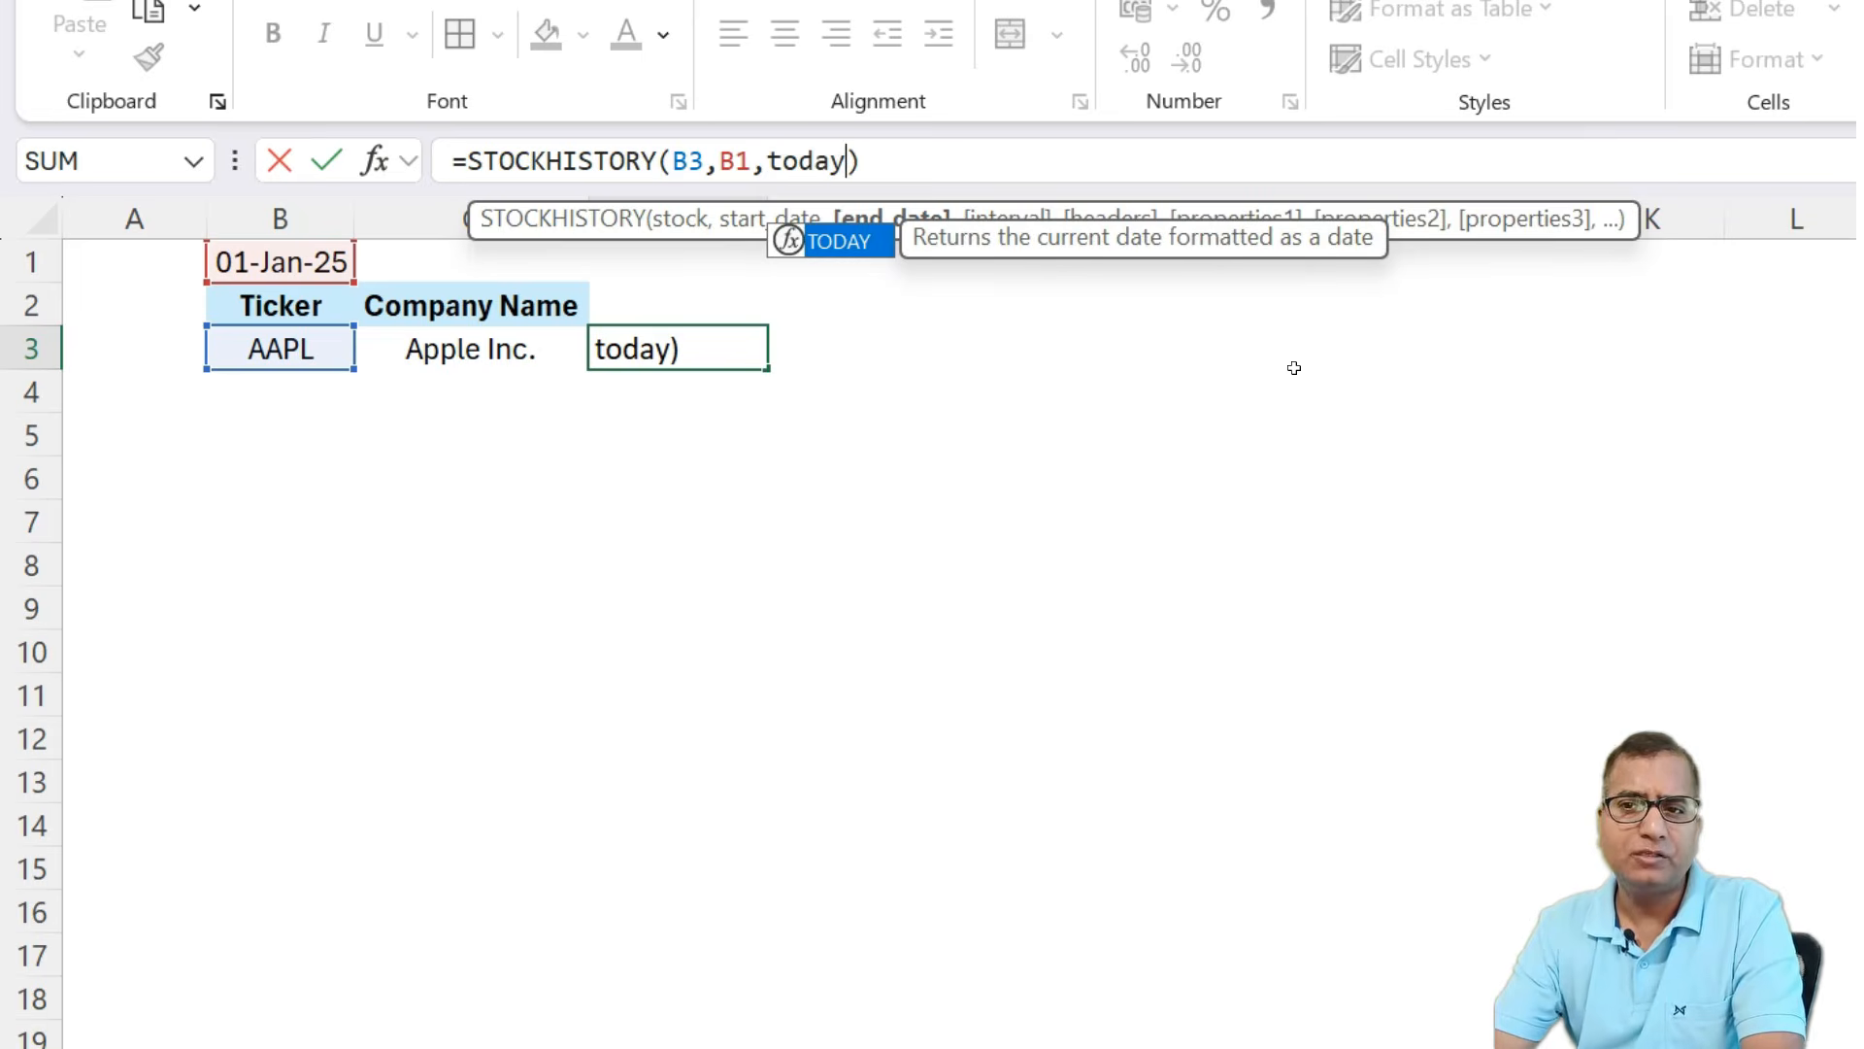
pyautogui.write('()')
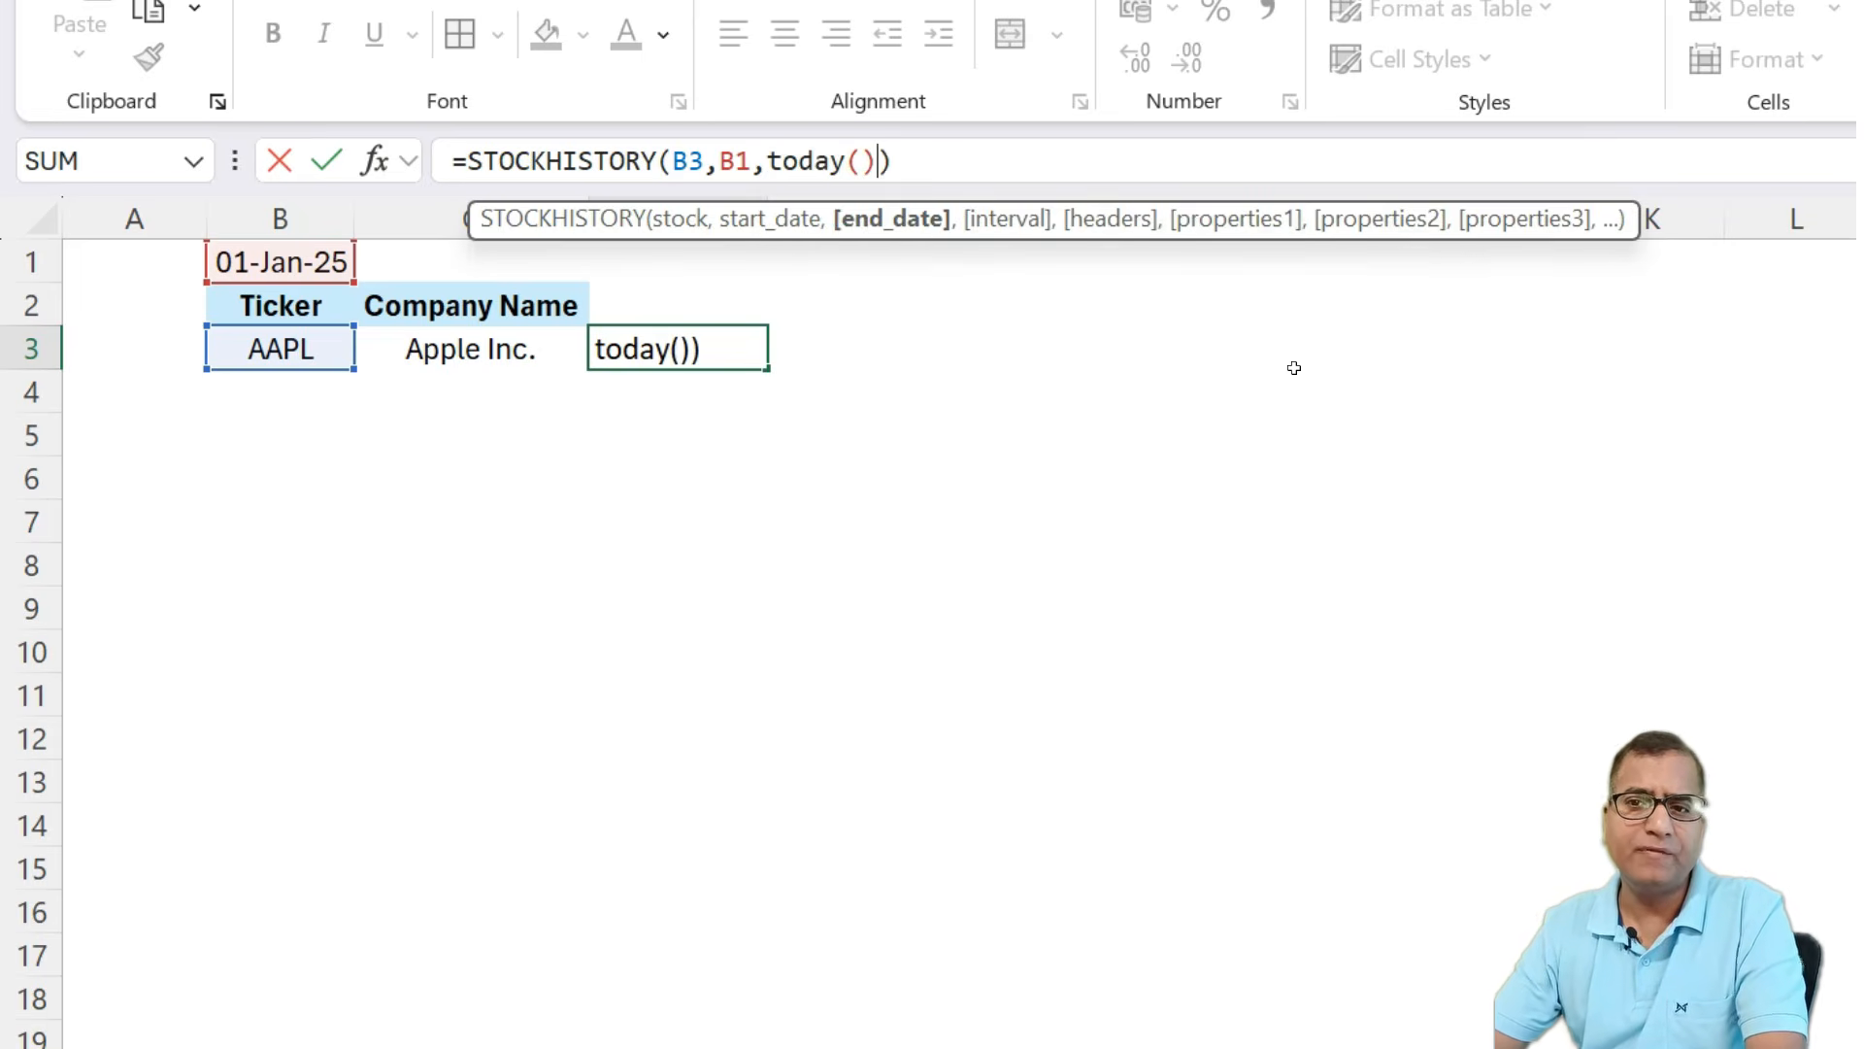
pyautogui.press('Return')
pyautogui.press('Up')
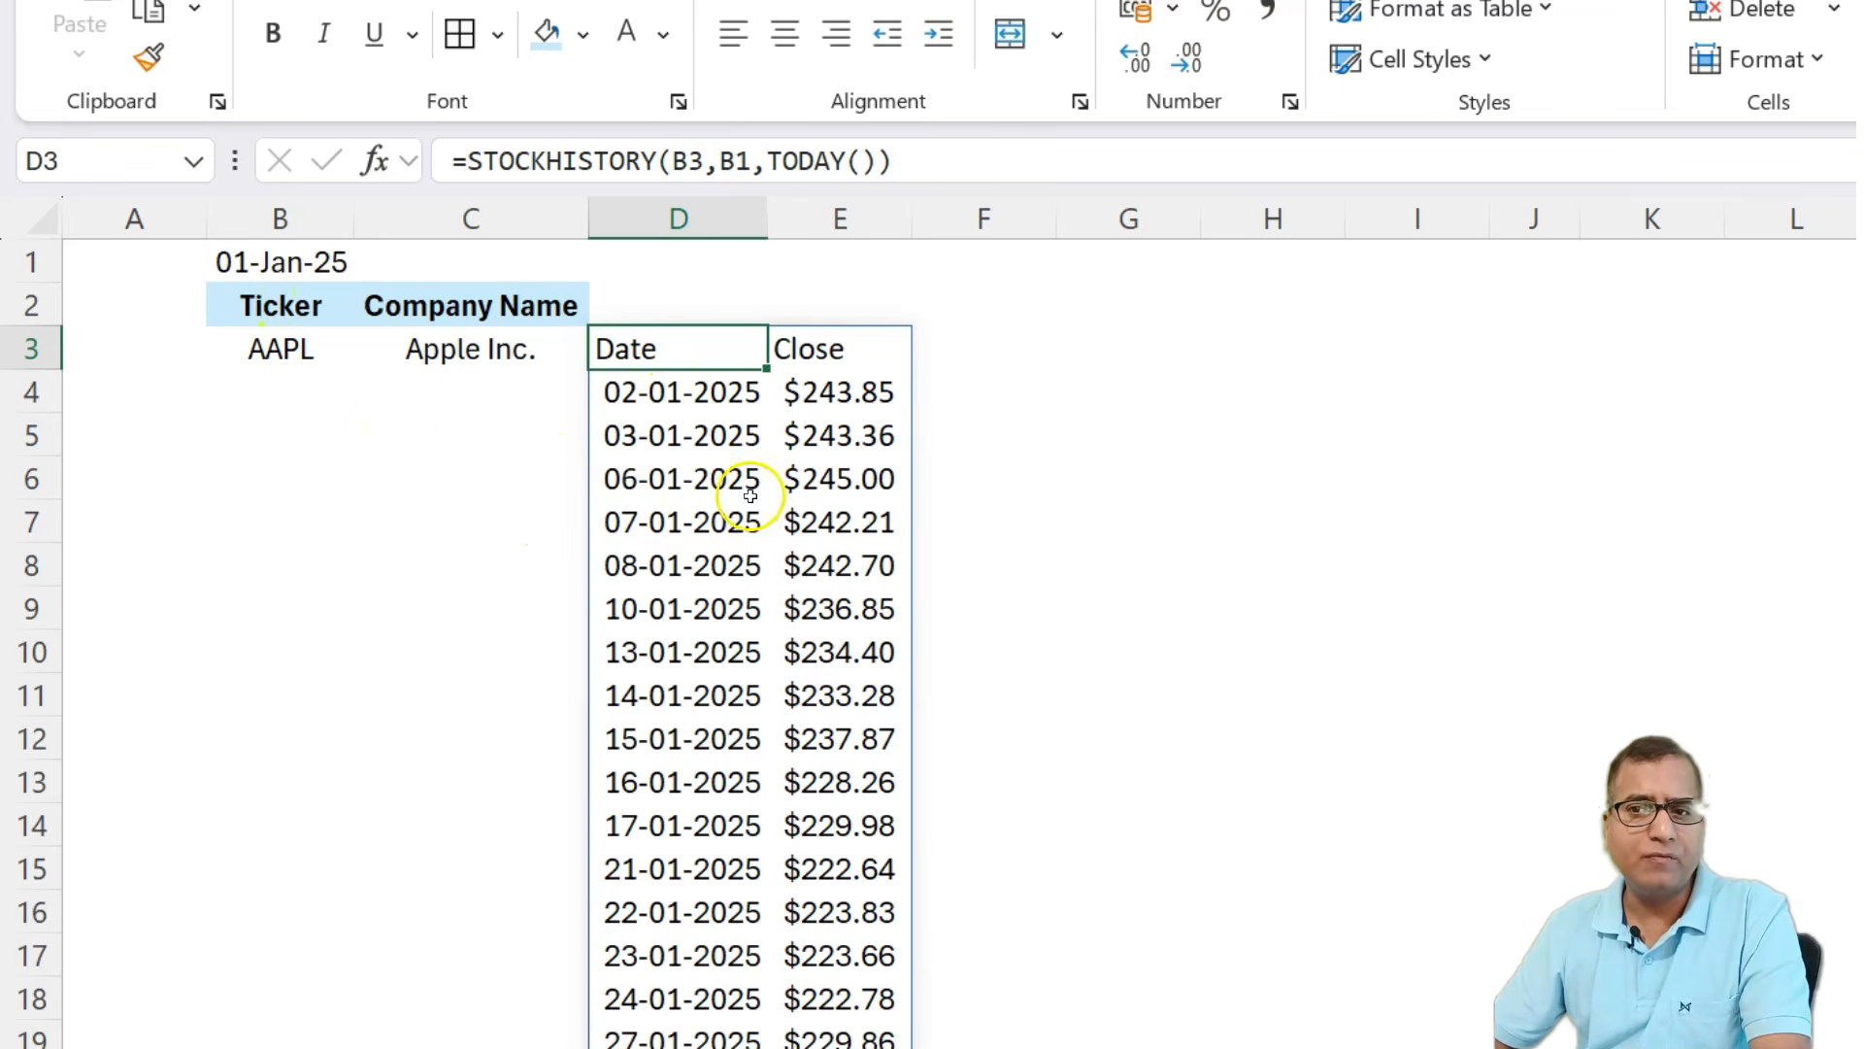
pyautogui.scroll(-1, 843, 563)
pyautogui.scroll(1, 842, 568)
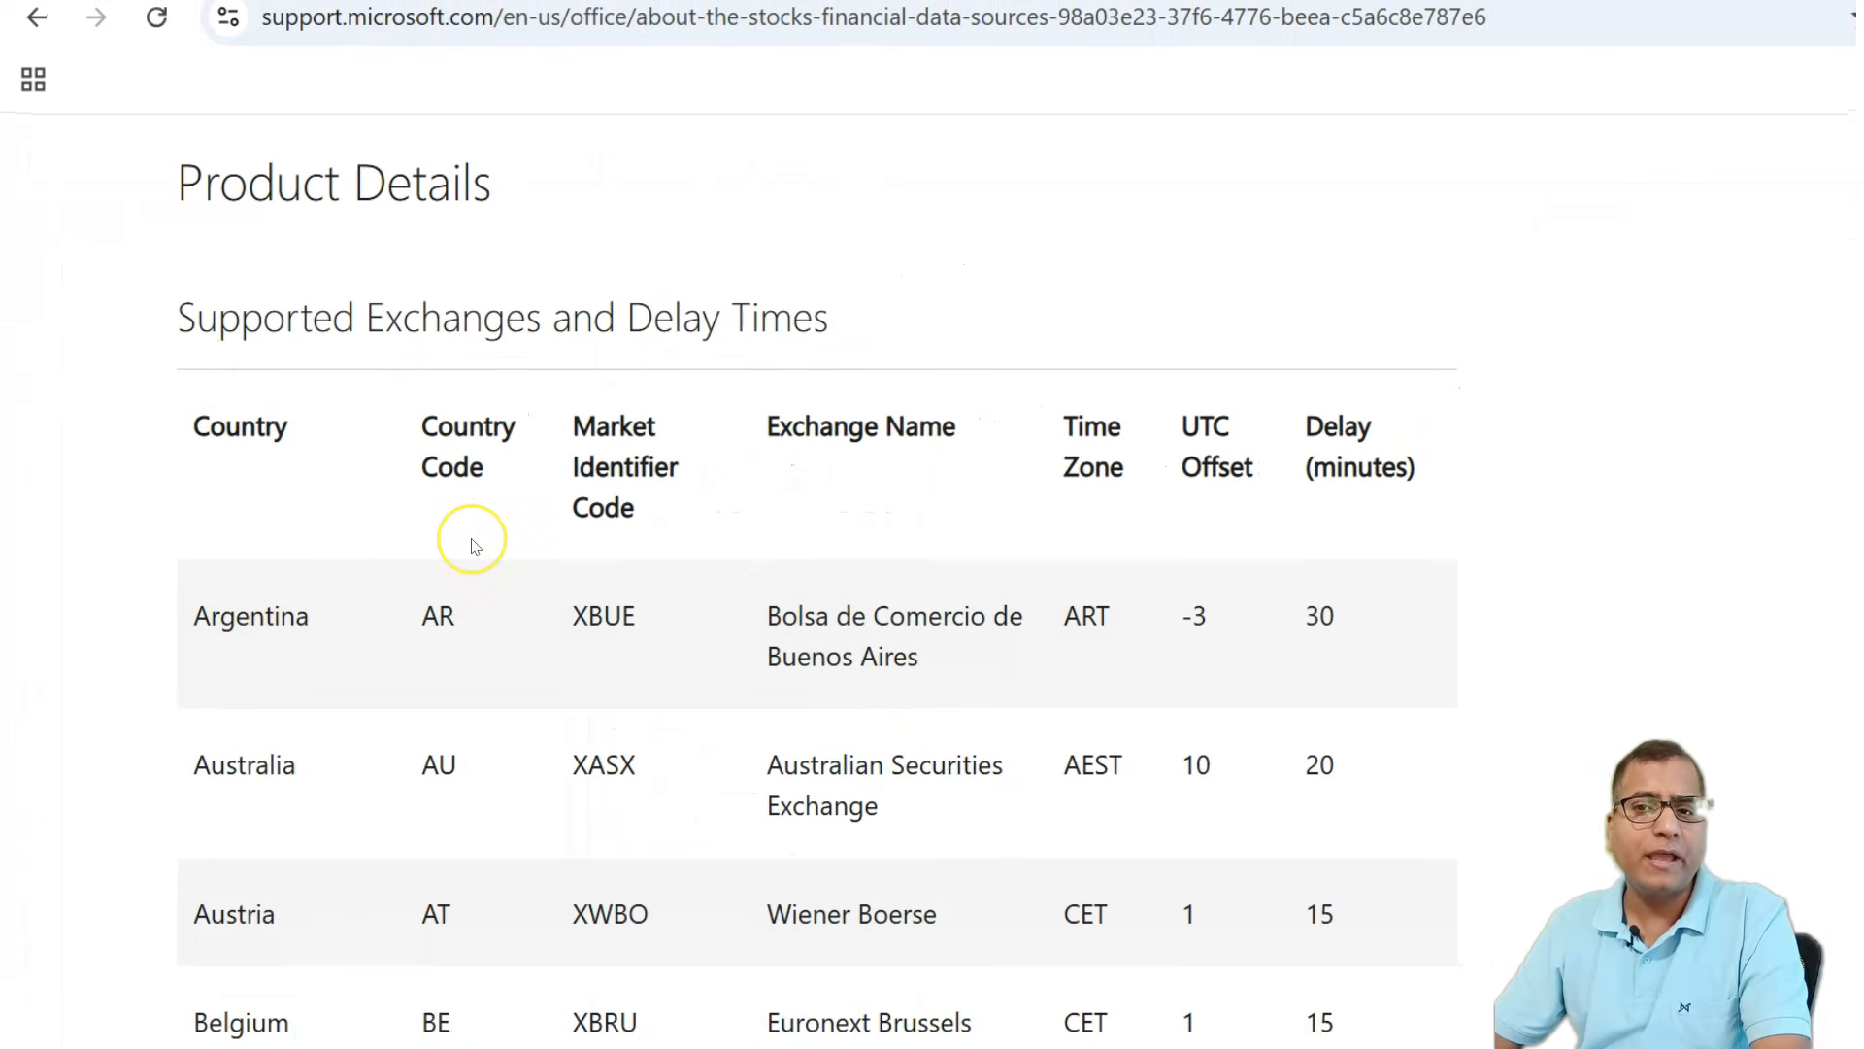
# Browse the supported exchanges and delay times table on the Microsoft support page.
pyautogui.scroll(-1, 473, 546)
pyautogui.scroll(-2, 473, 546)
pyautogui.scroll(2, 282, 495)
pyautogui.scroll(-7, 420, 529)
pyautogui.scroll(-15, 469, 541)
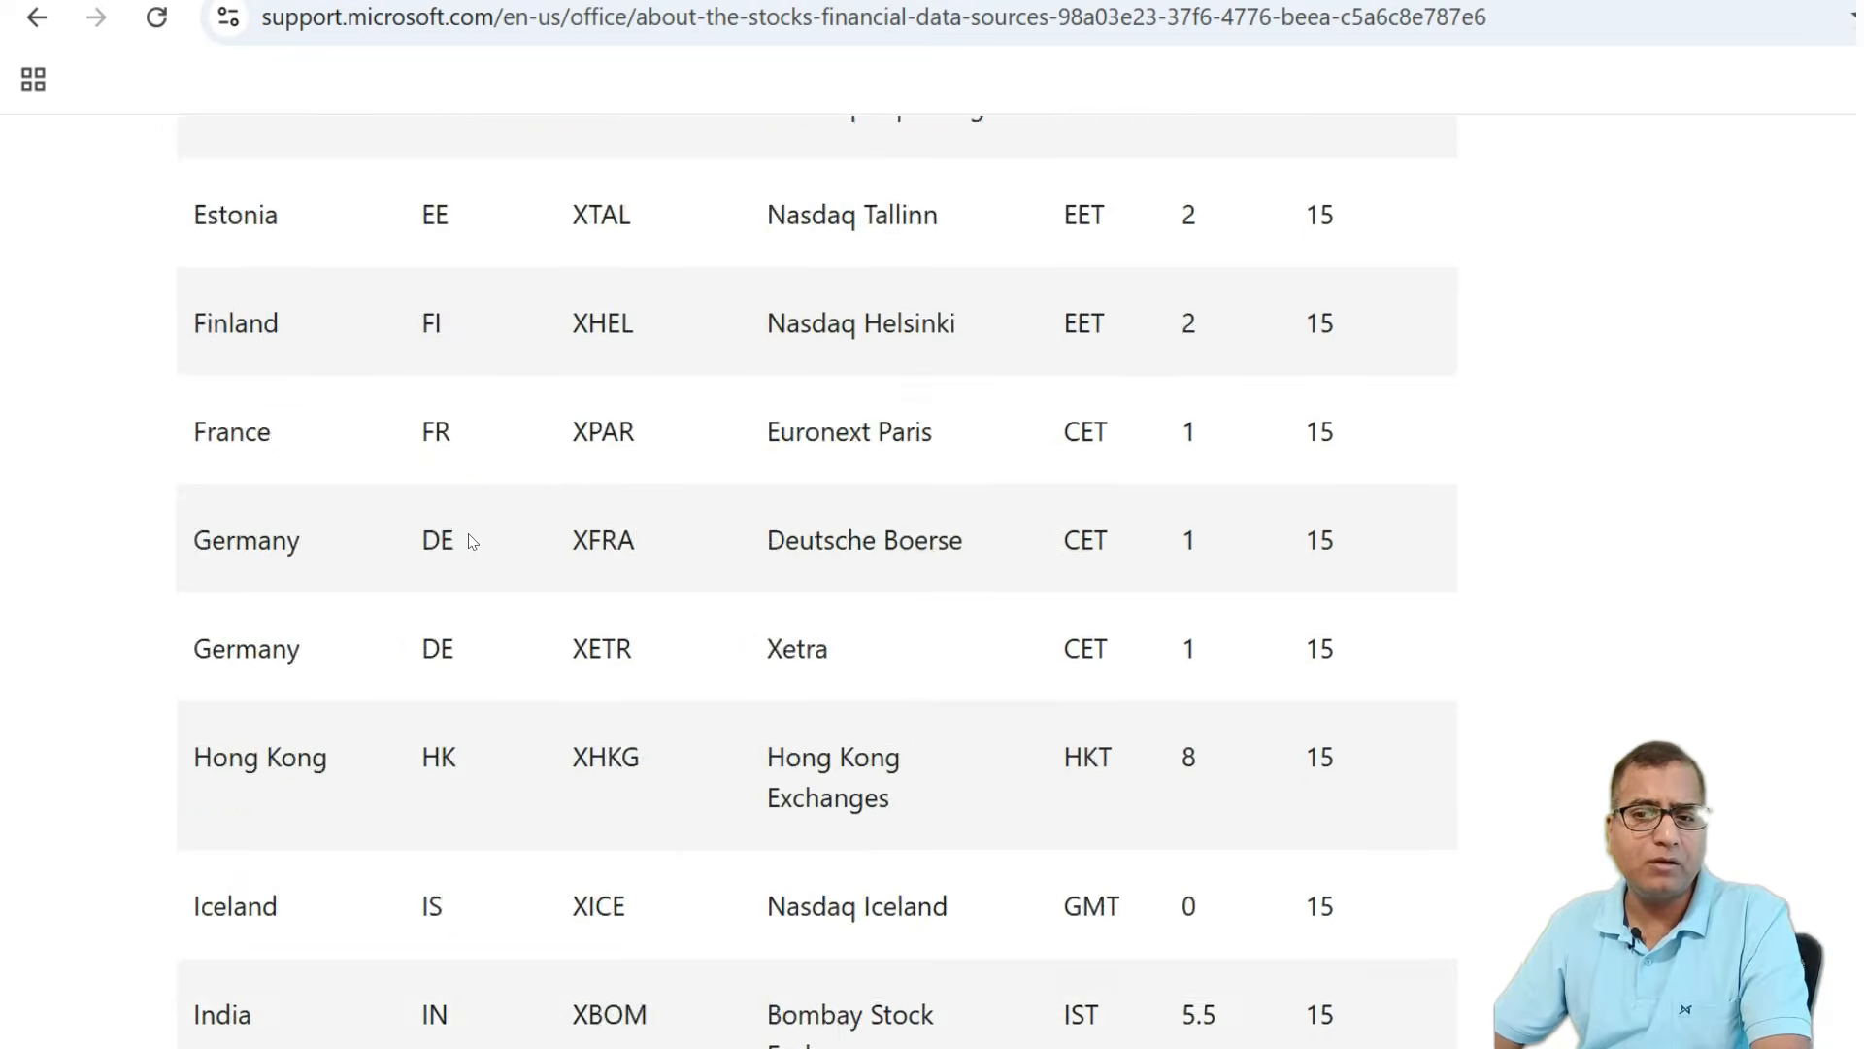
pyautogui.scroll(-15, 469, 541)
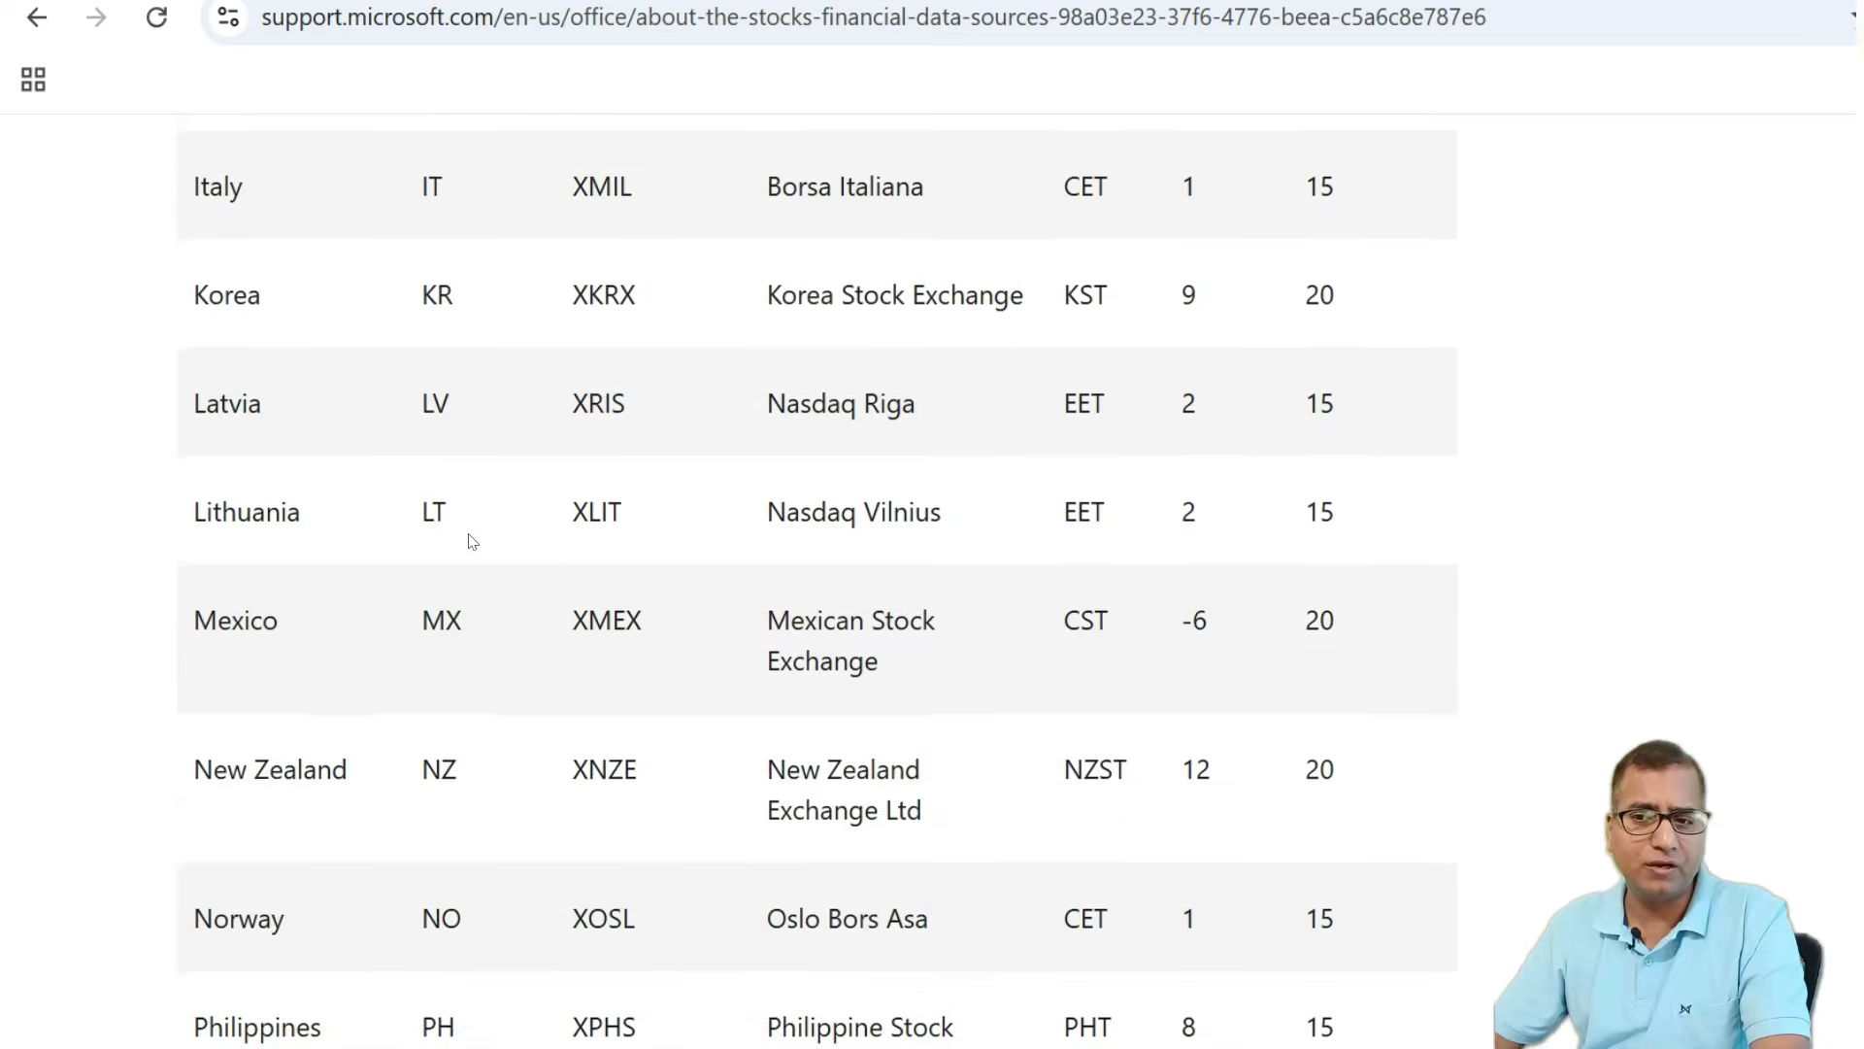
pyautogui.scroll(-6, 469, 540)
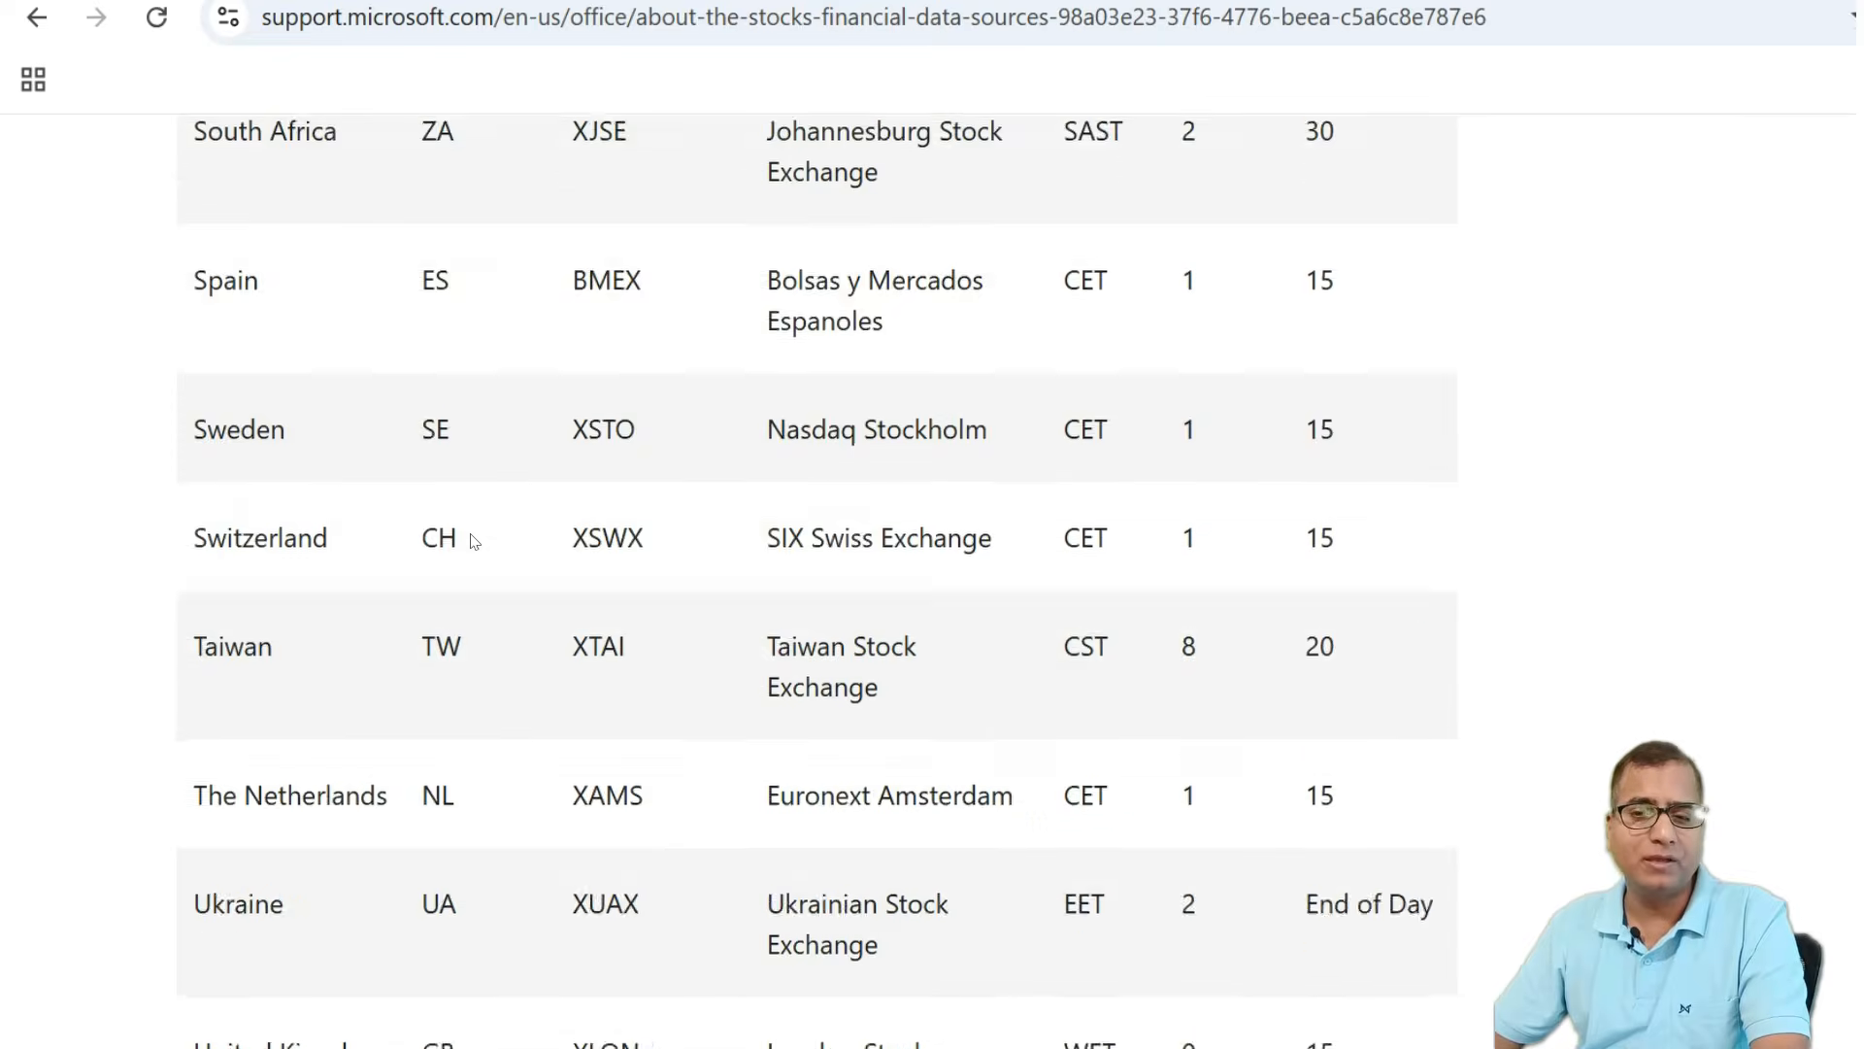
pyautogui.scroll(12, 479, 539)
pyautogui.scroll(20, 480, 537)
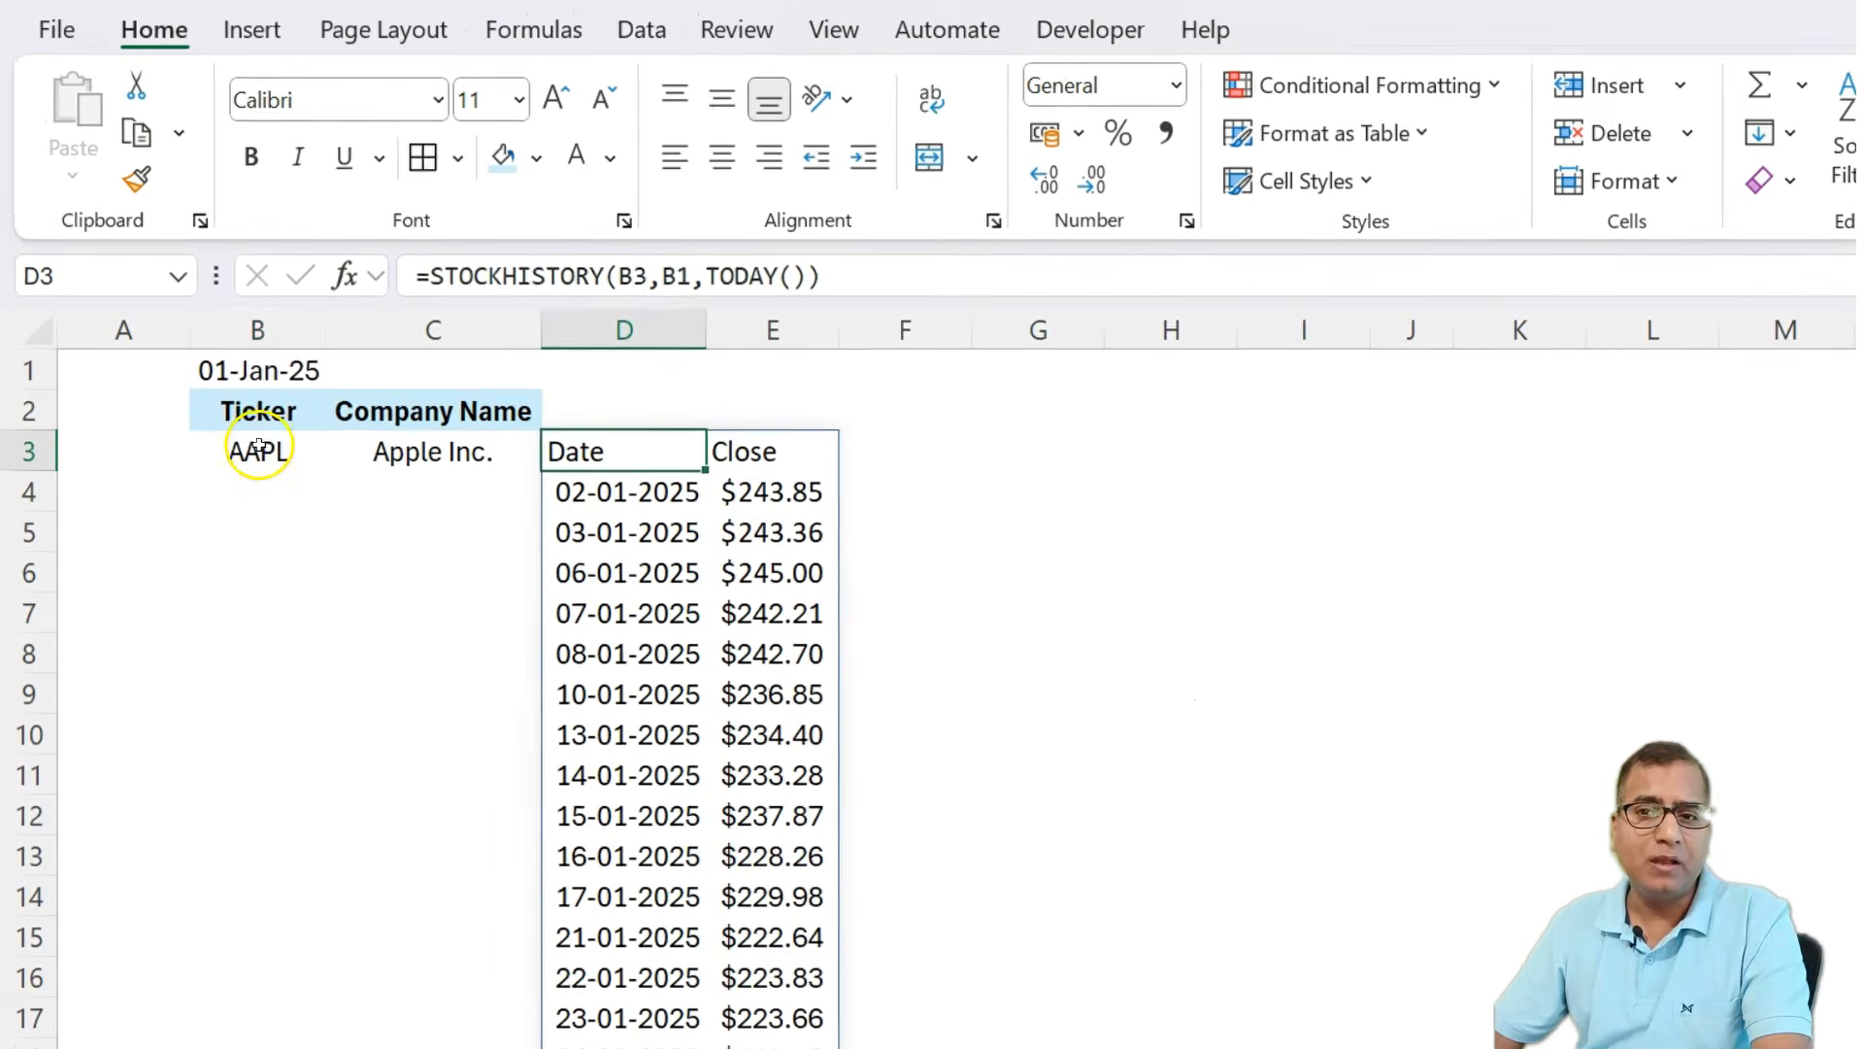
# Back in the workbook, add a headers argument of 2 to the D3 STOCKHISTORY formula to show the instrument identifier and header.
pyautogui.click(258, 452)
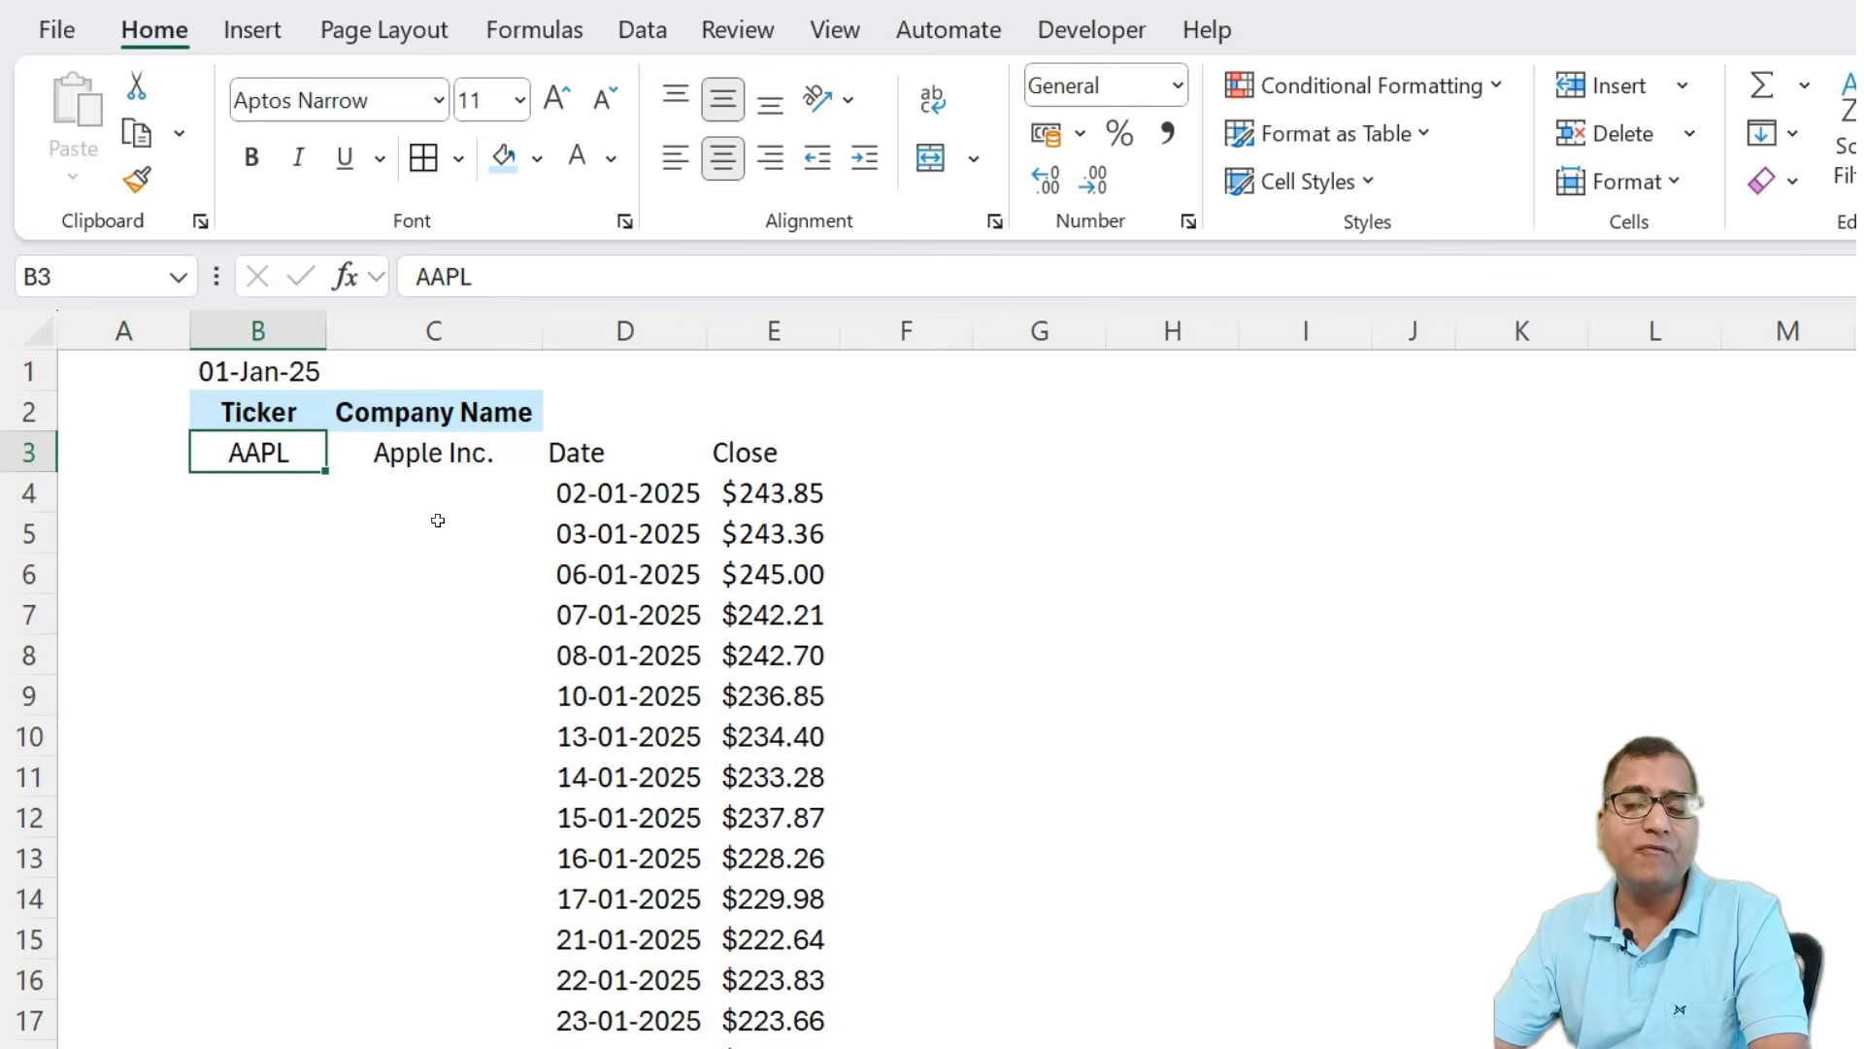
pyautogui.press('Right')
pyautogui.press('Right')
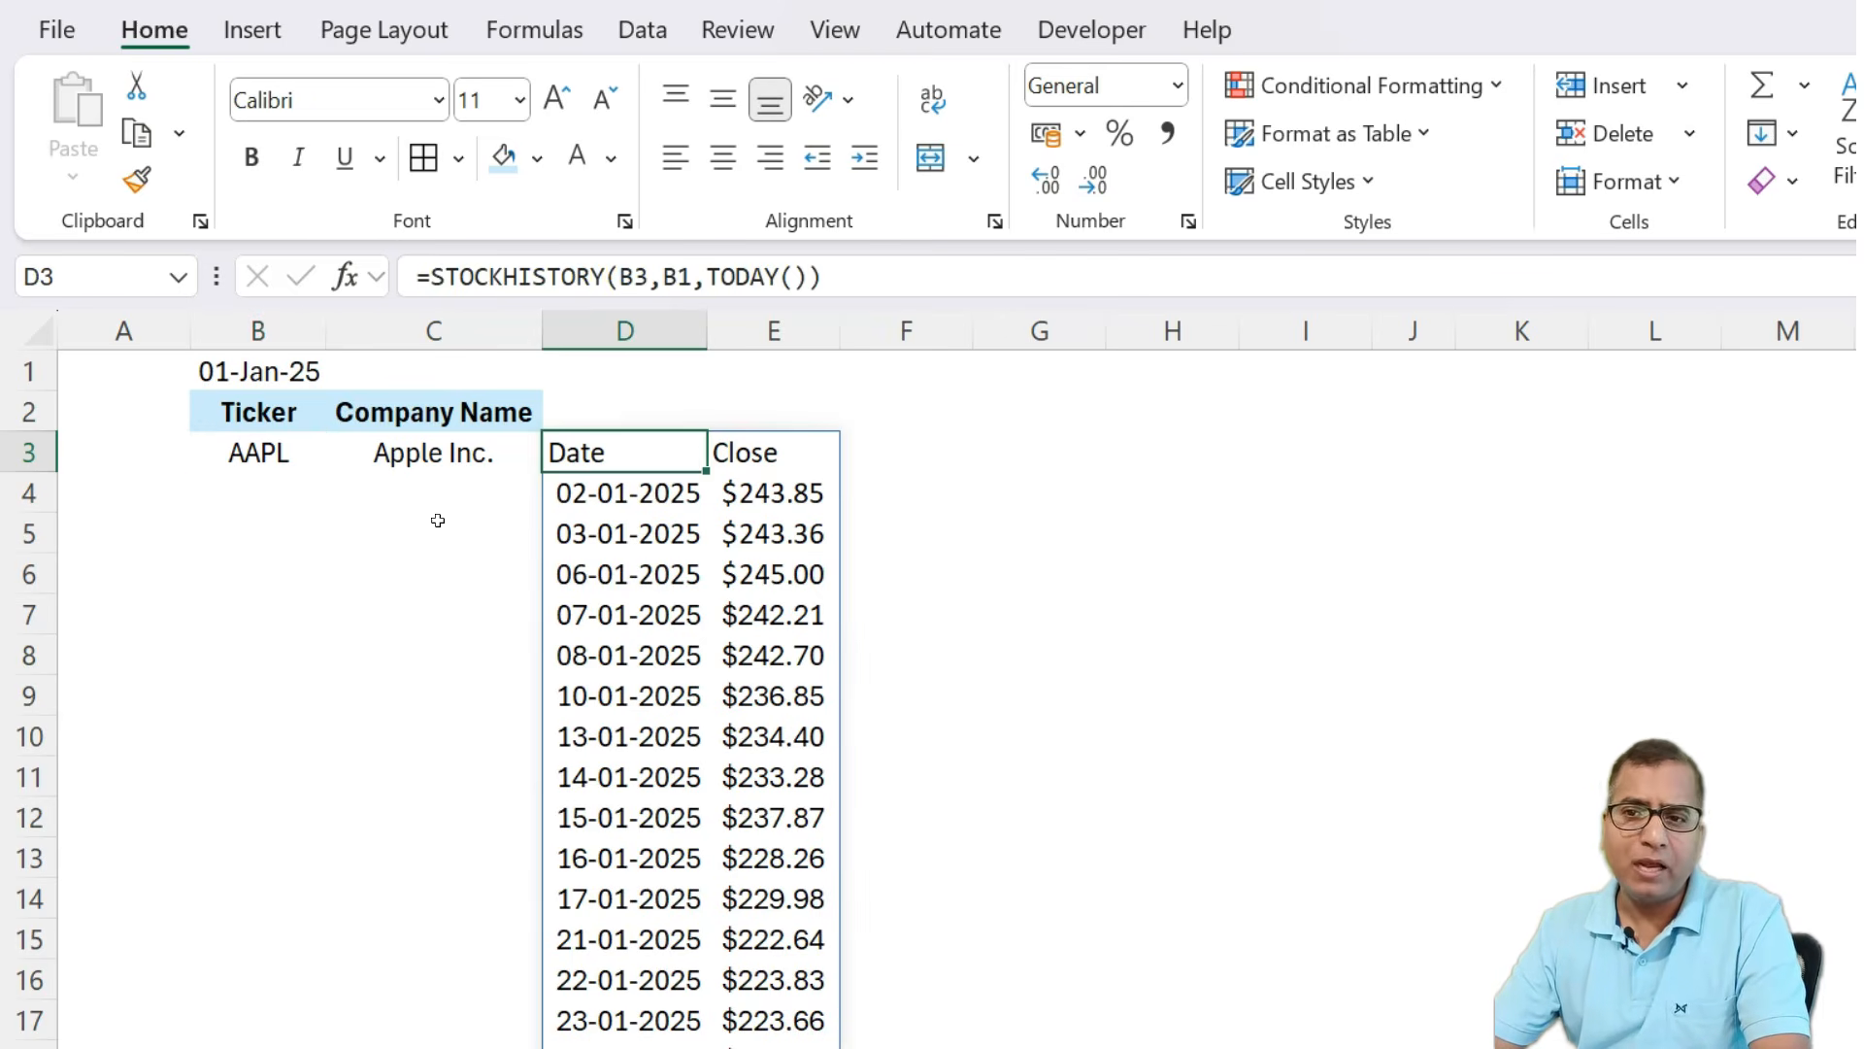
pyautogui.hotkey('shift', 'Right')
pyautogui.hotkey('shift', 'Down')
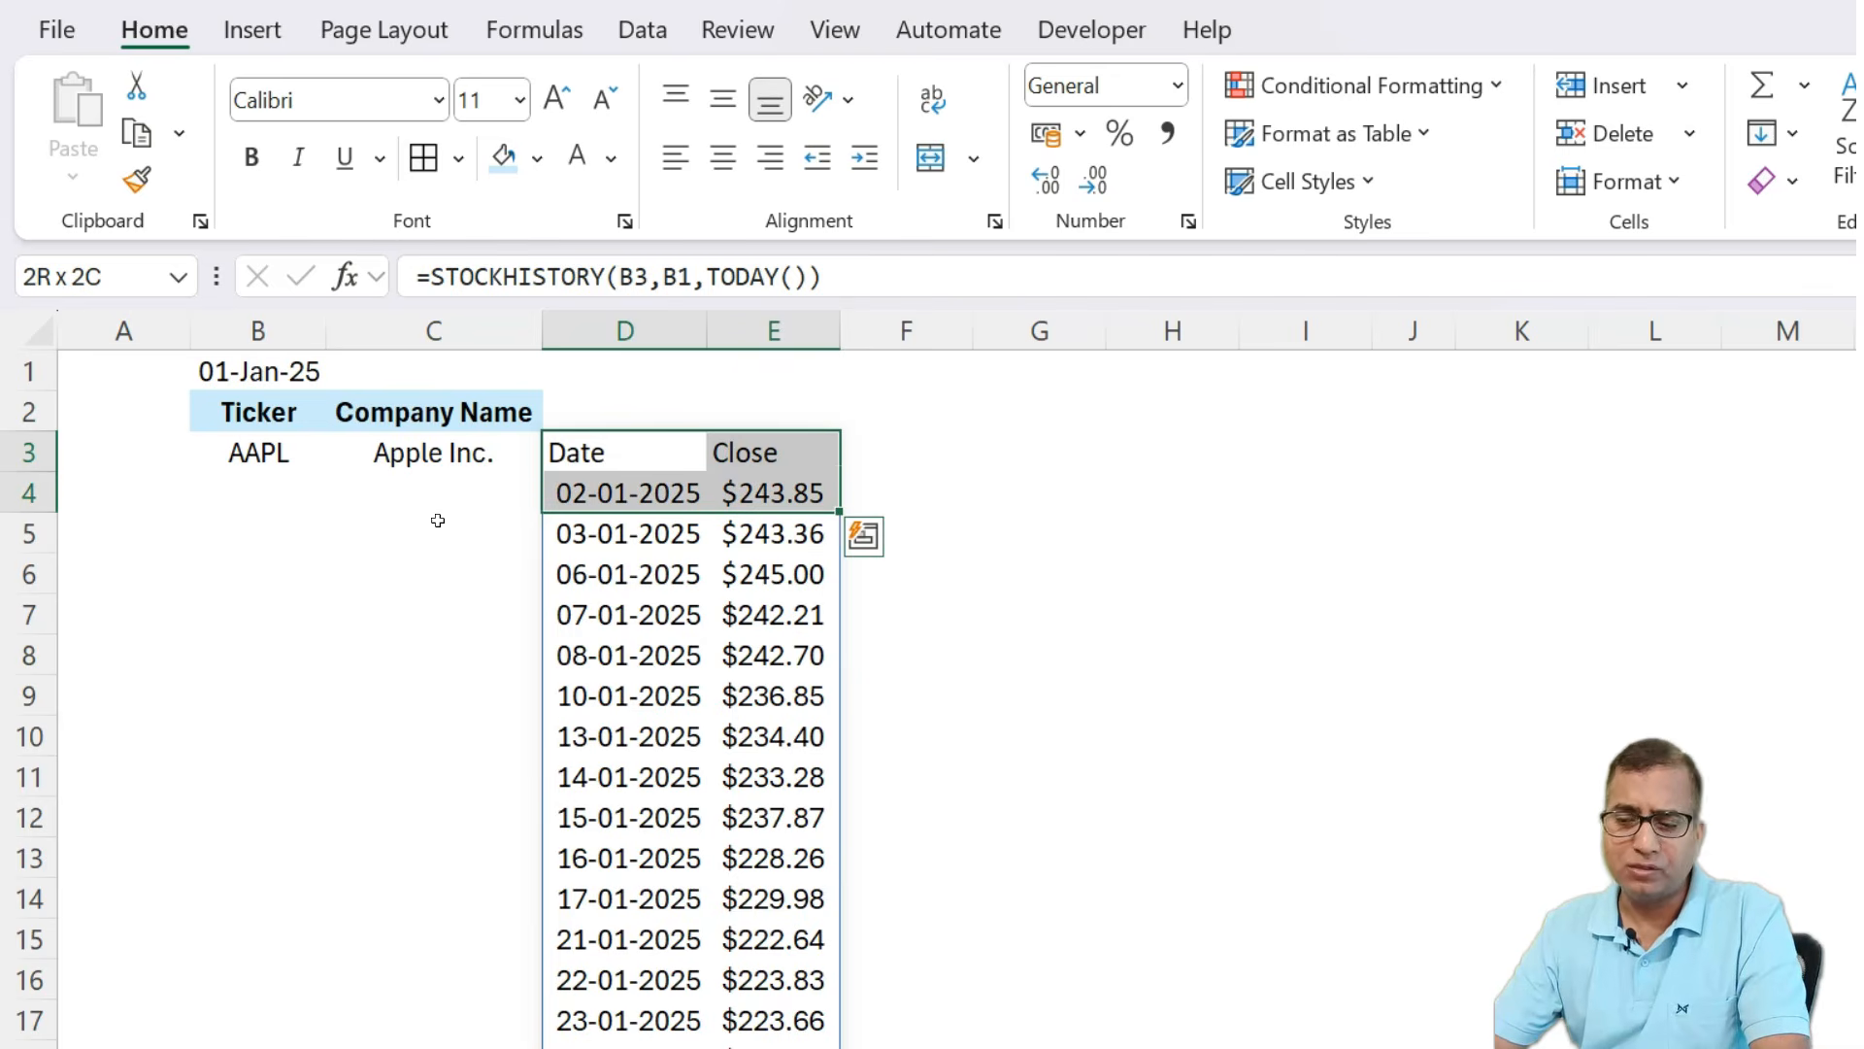
pyautogui.press('Up')
pyautogui.press('Down')
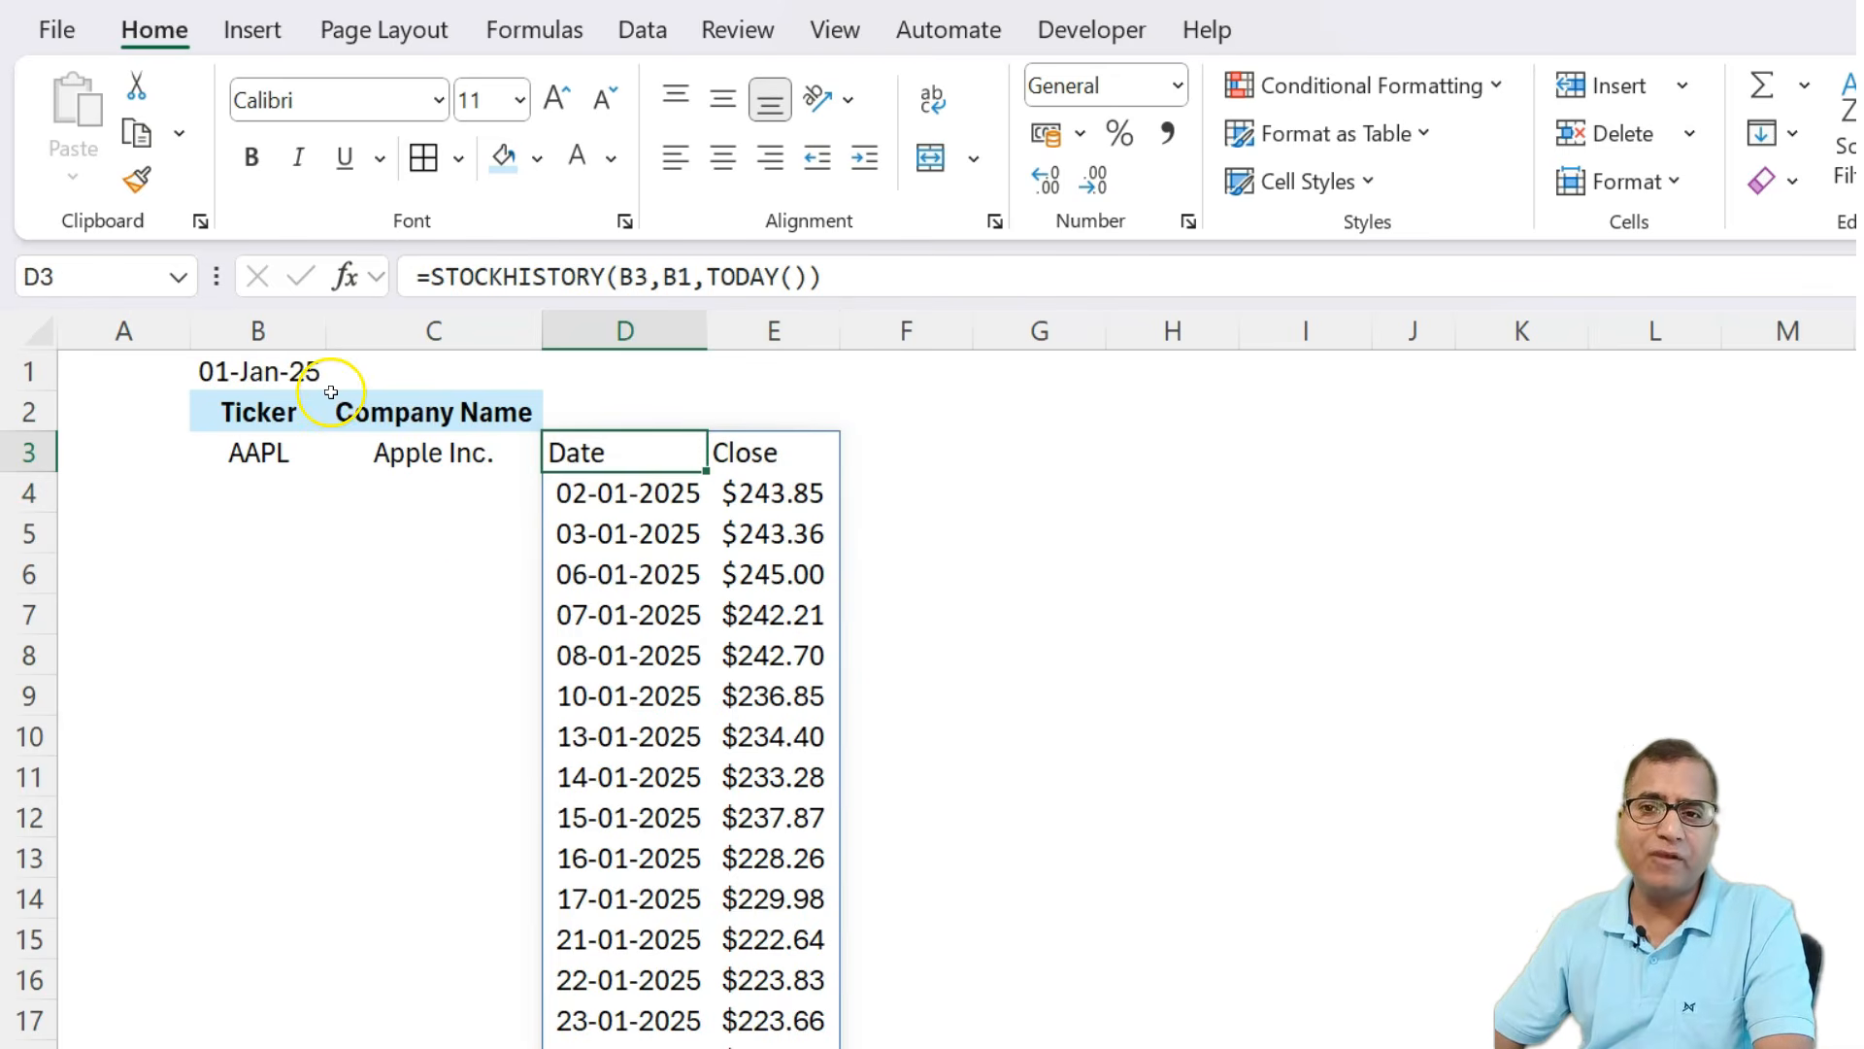
pyautogui.click(806, 277)
pyautogui.press('Right')
pyautogui.write(',,')
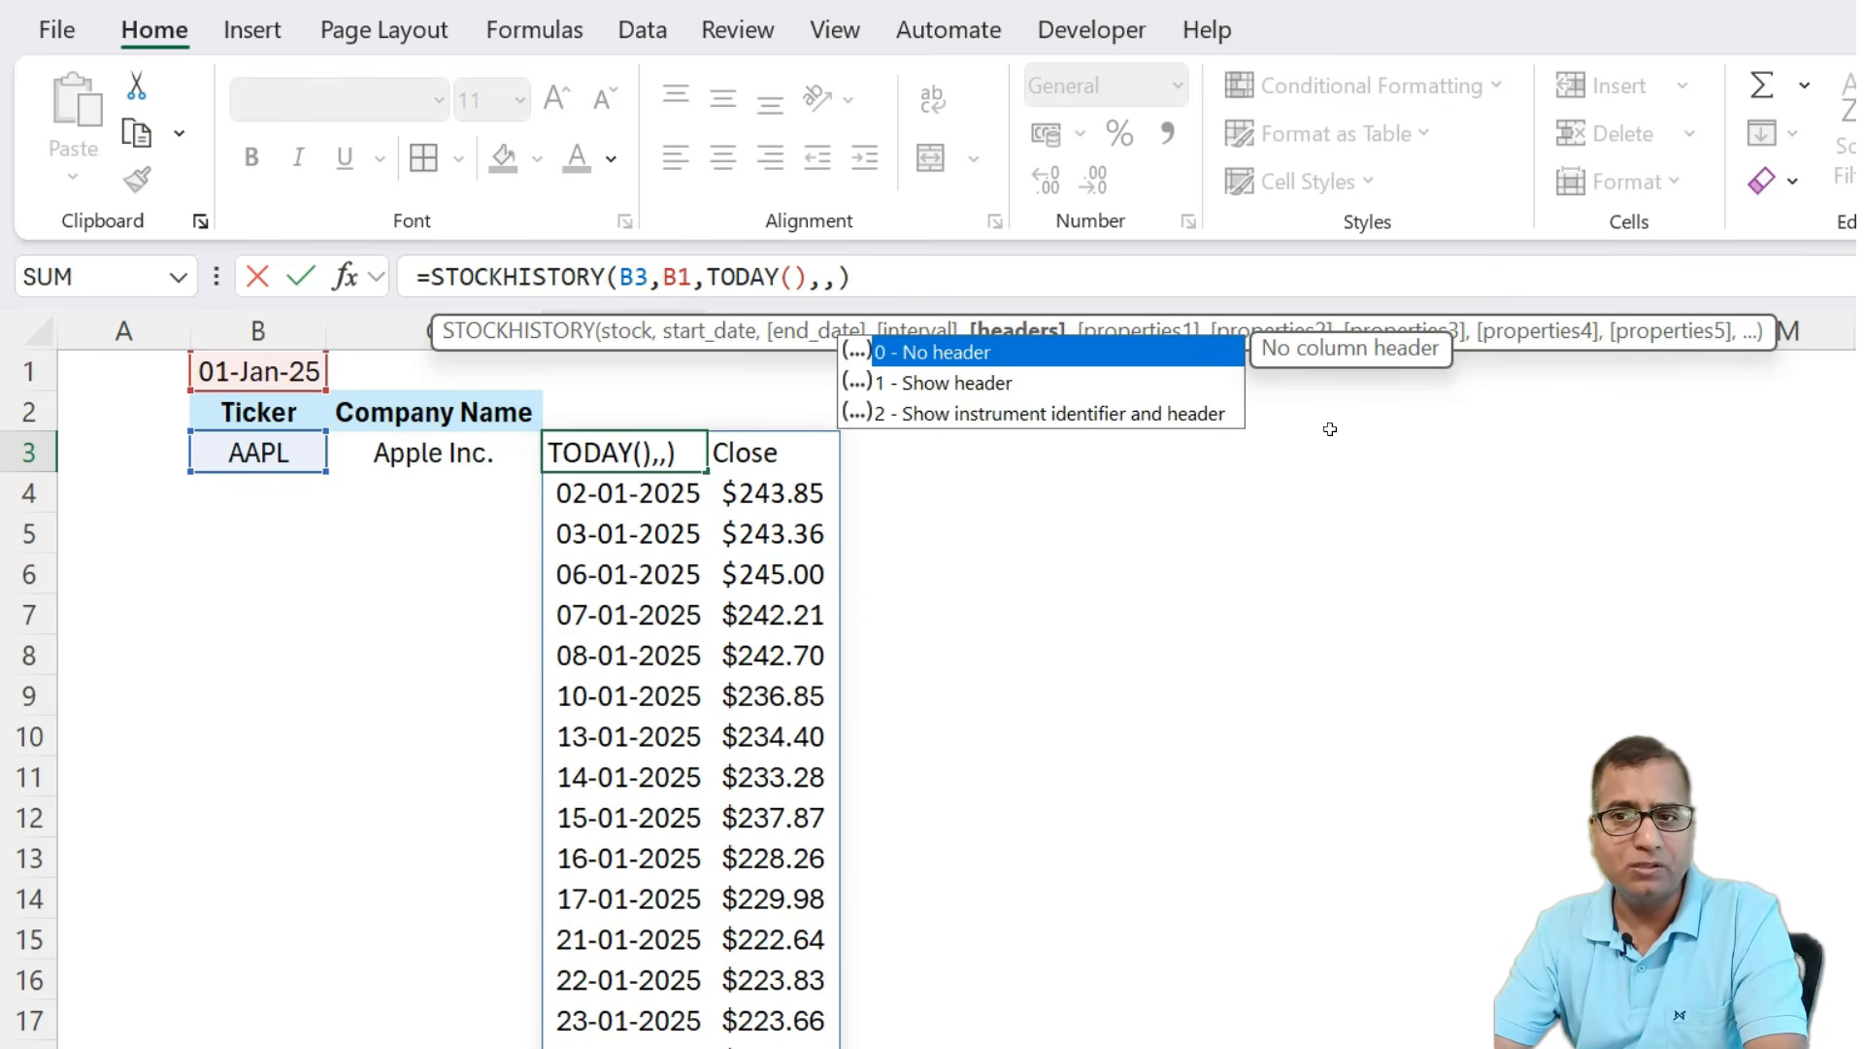
pyautogui.write('2')
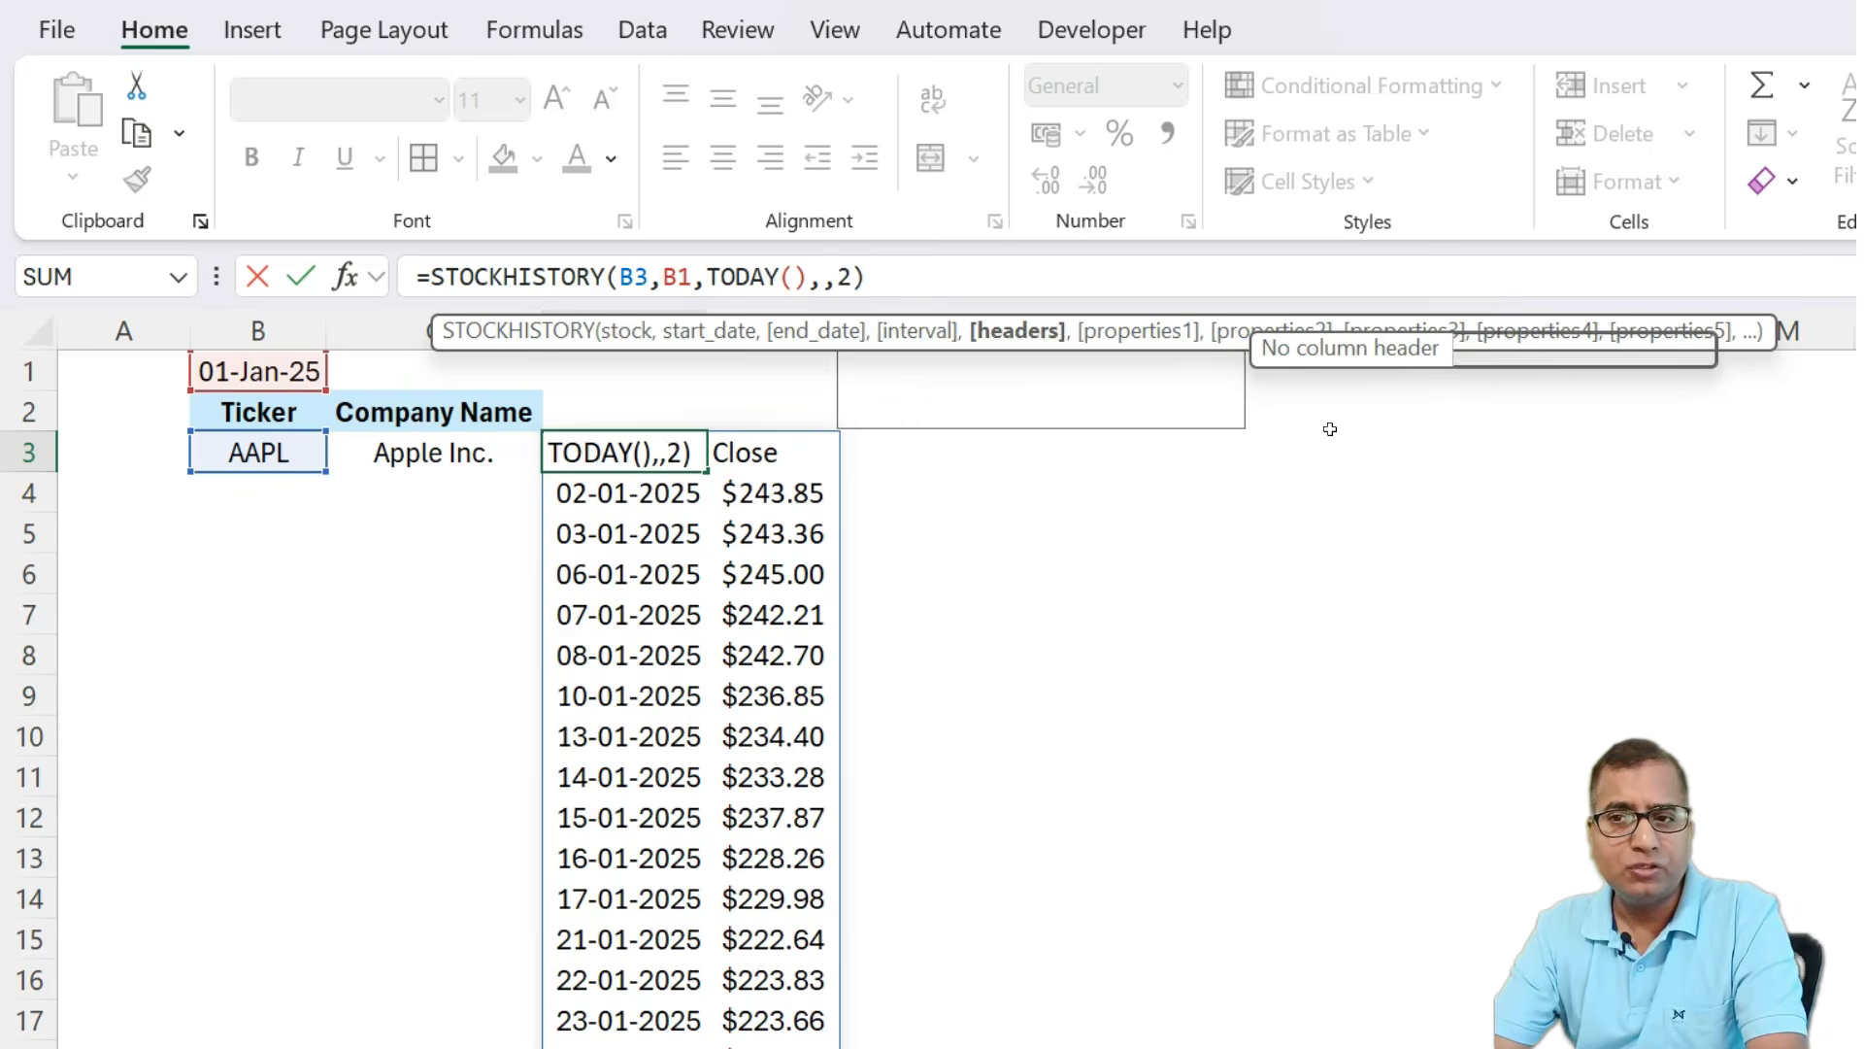
pyautogui.press('Return')
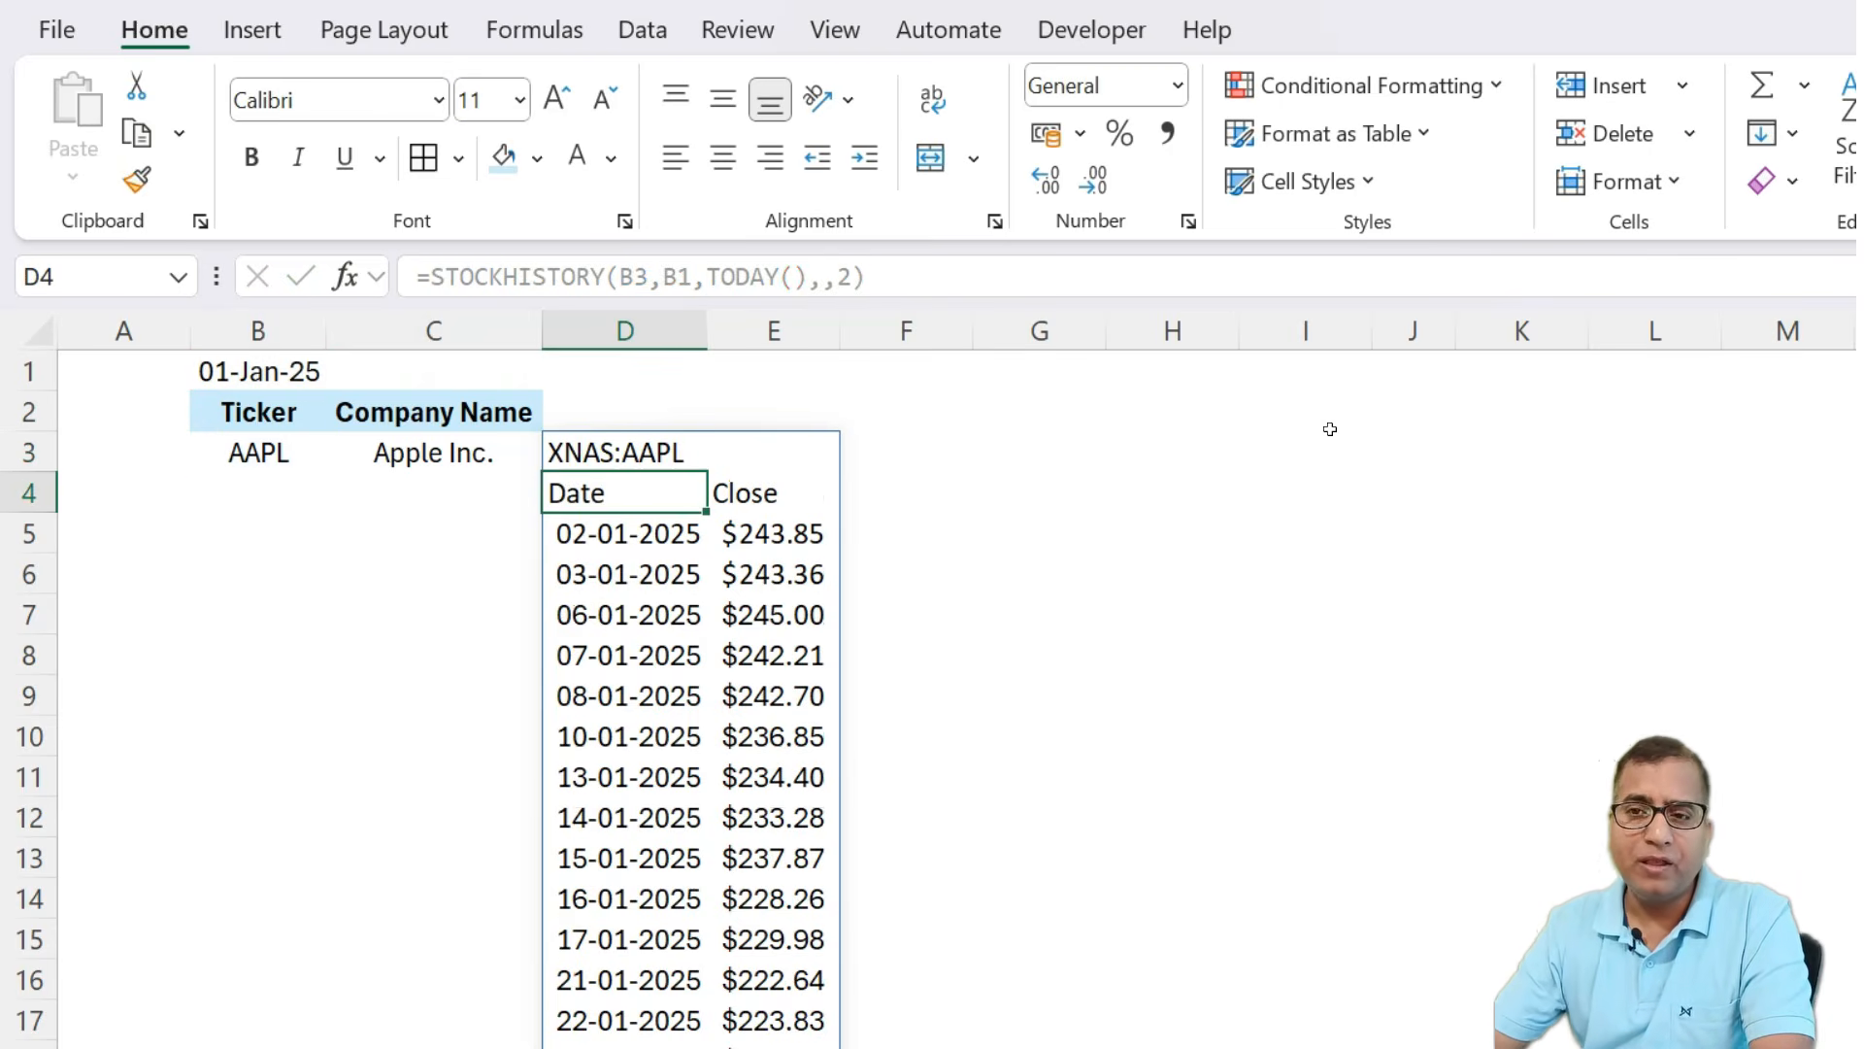
# Remove the headers argument from the D3 formula, restoring =STOCKHISTORY(B3,B1,TODAY()).
pyautogui.press('Up')
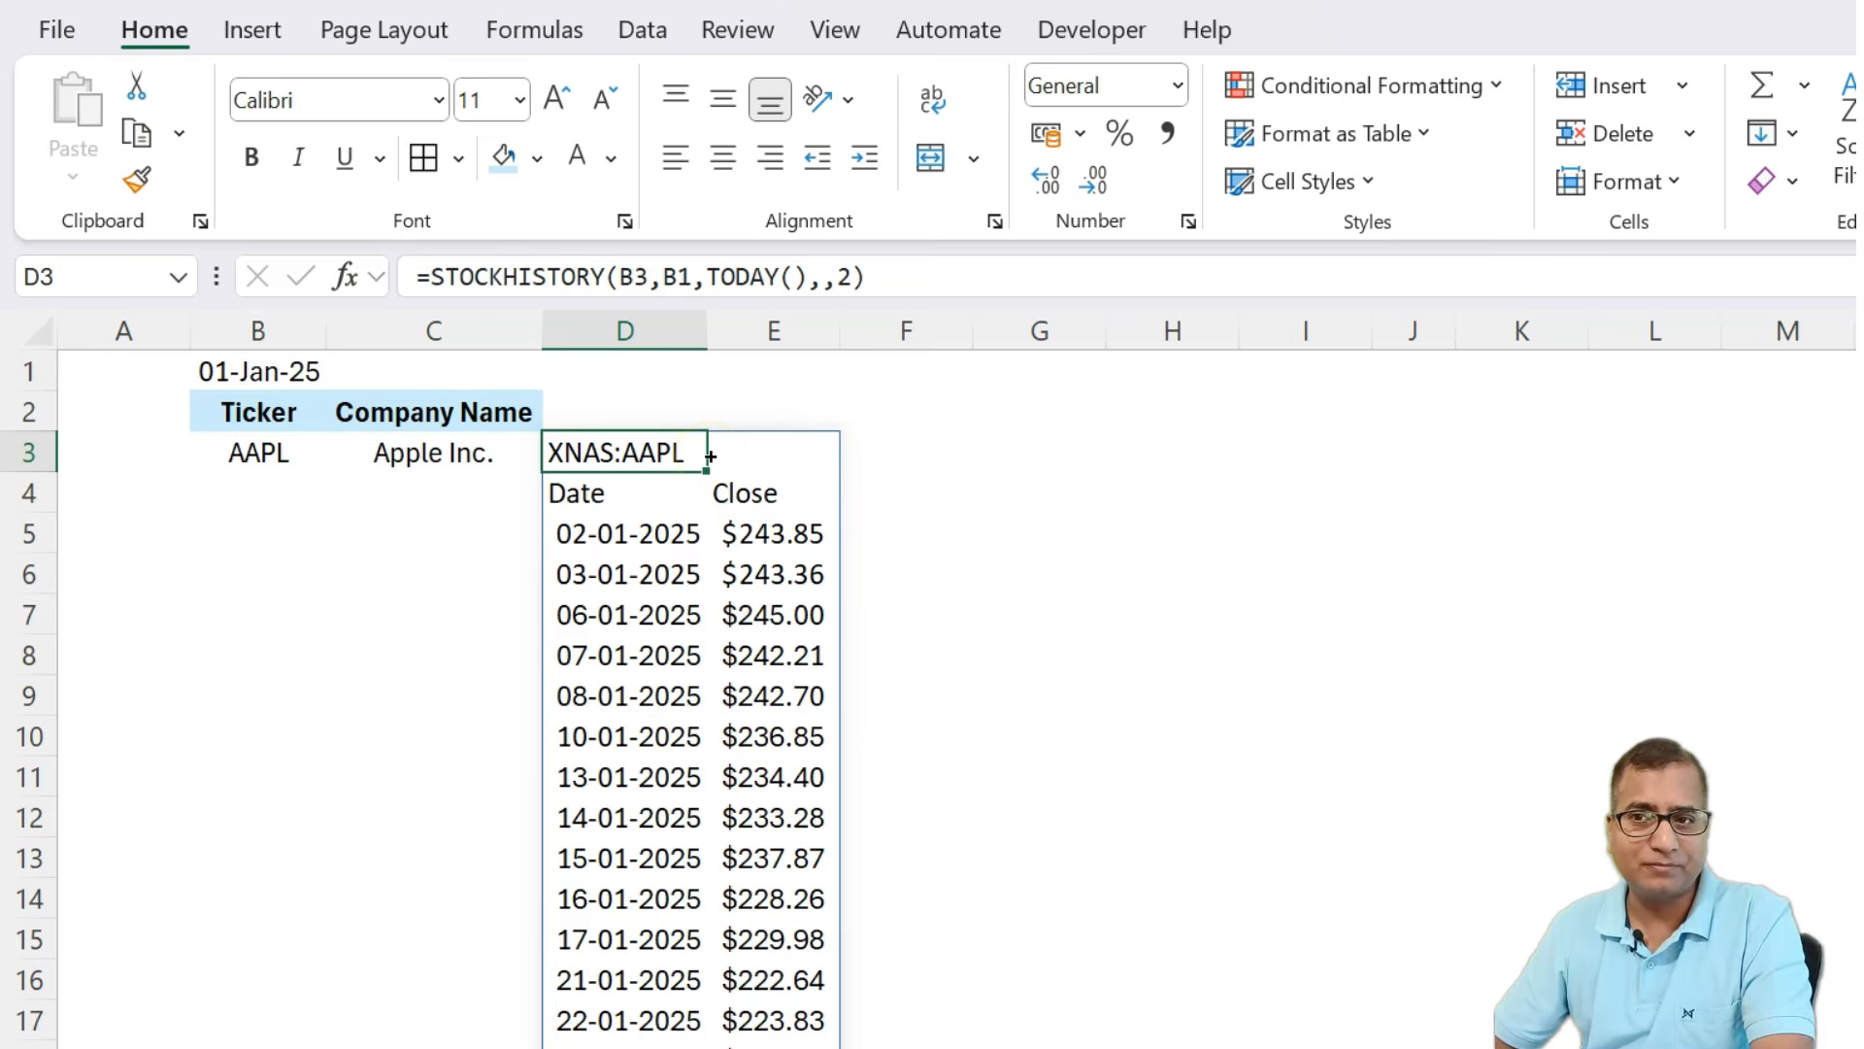
pyautogui.click(845, 277)
pyautogui.hotkey('shift', 'Left')
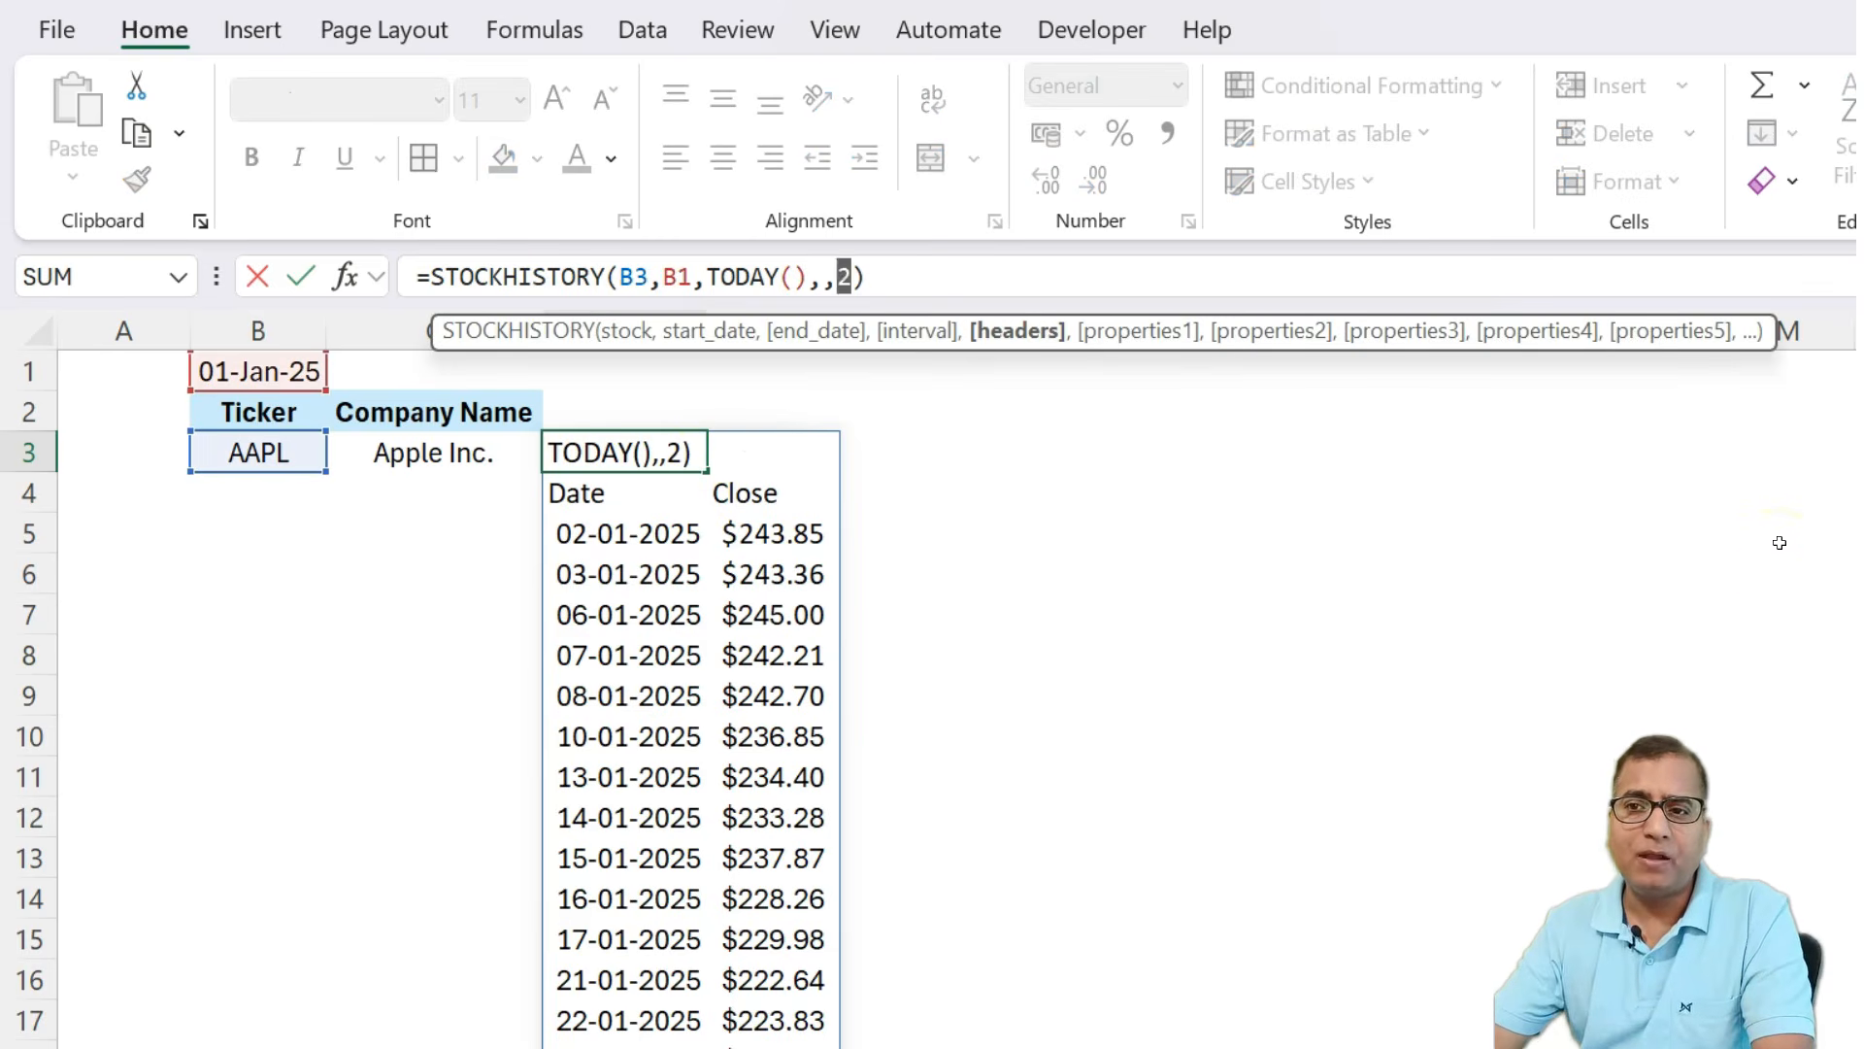
pyautogui.press('BackSpace')
pyautogui.press('BackSpace')
pyautogui.press('BackSpace')
pyautogui.press('Return')
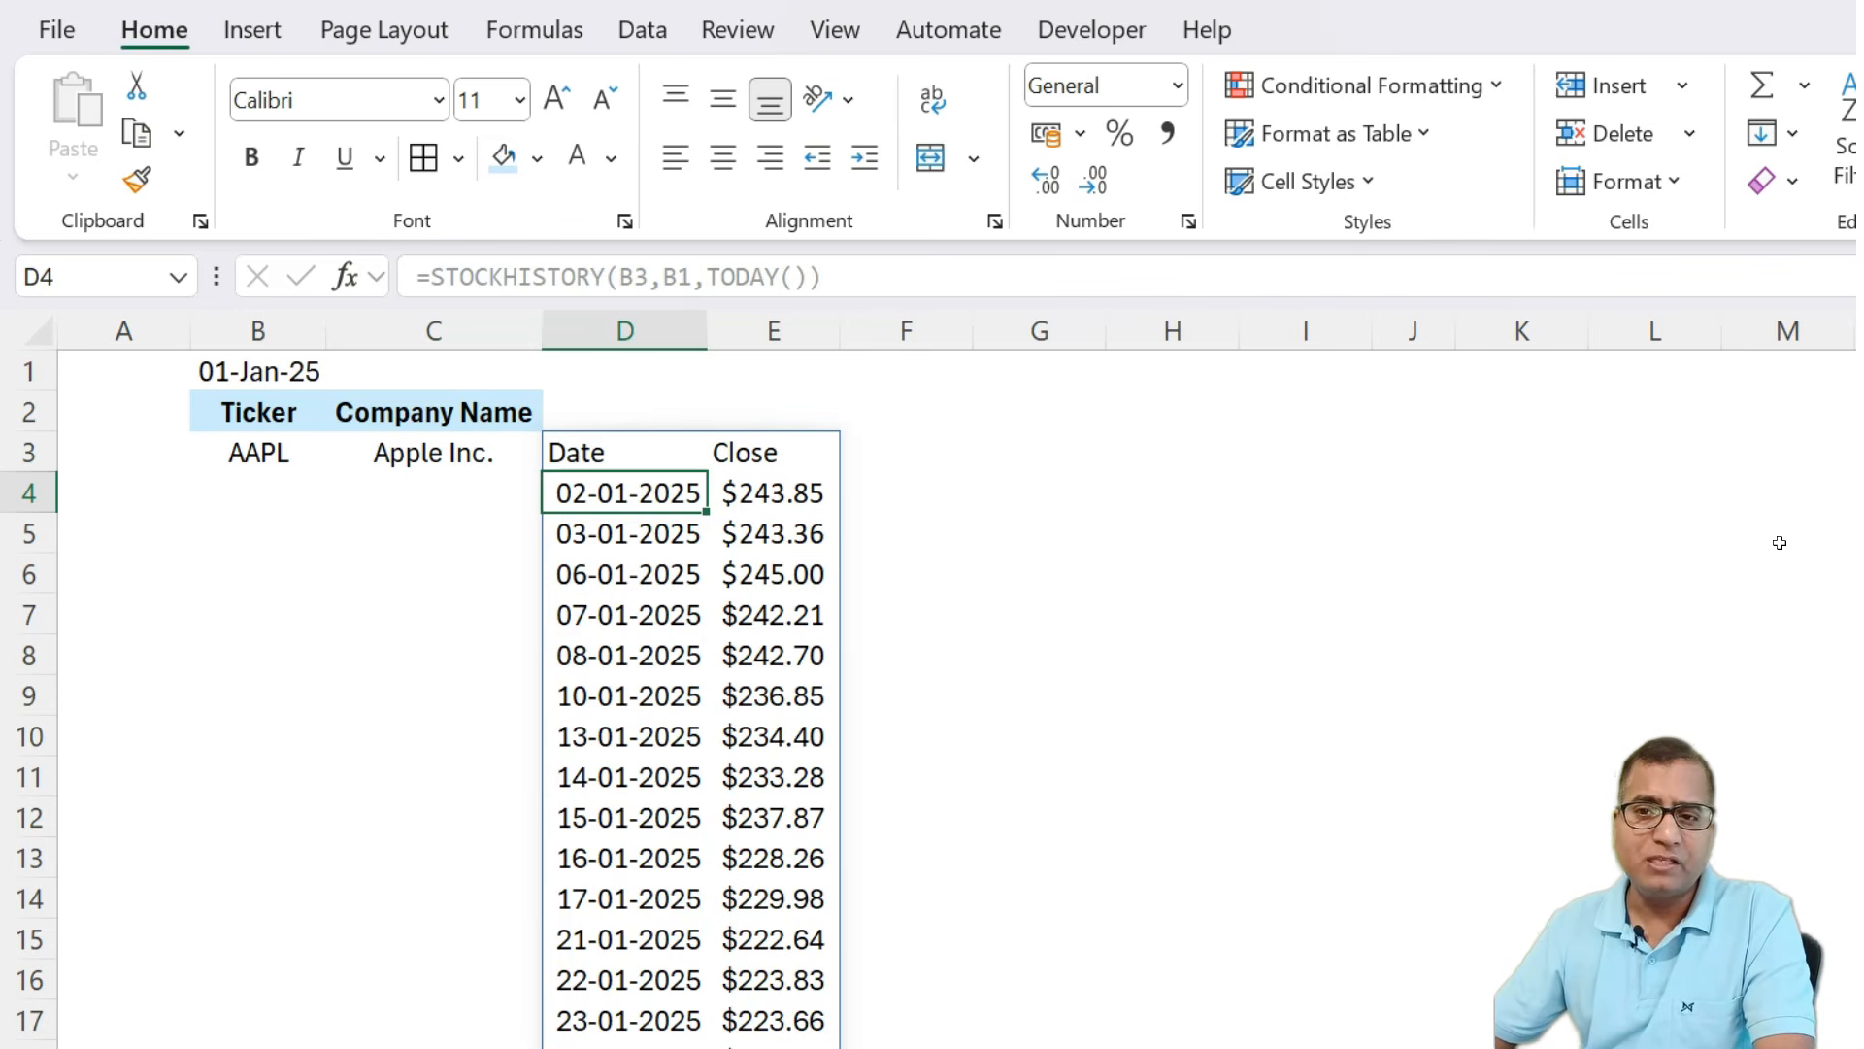
# Set the D3 formula's interval argument to 1 to return weekly prices.
pyautogui.scroll(-10, 670, 859)
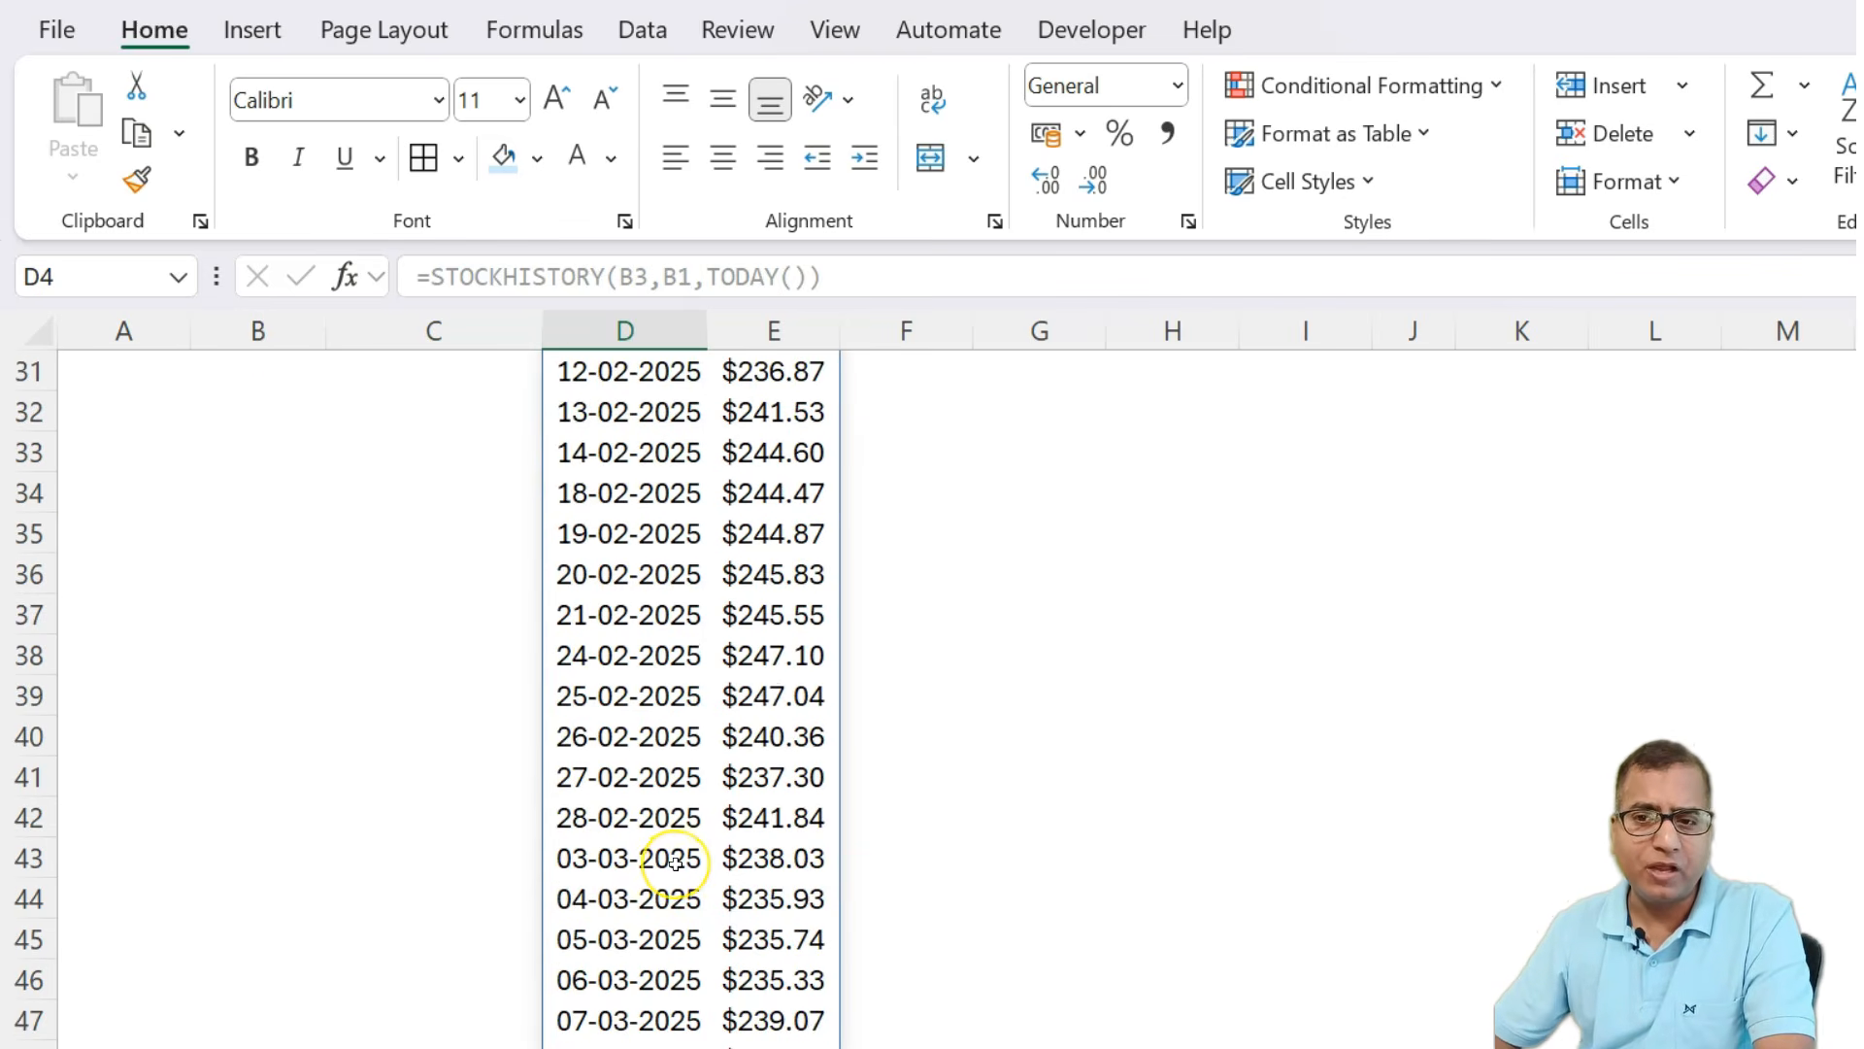
pyautogui.hotkey('ctrl', 'shift', 'Down')
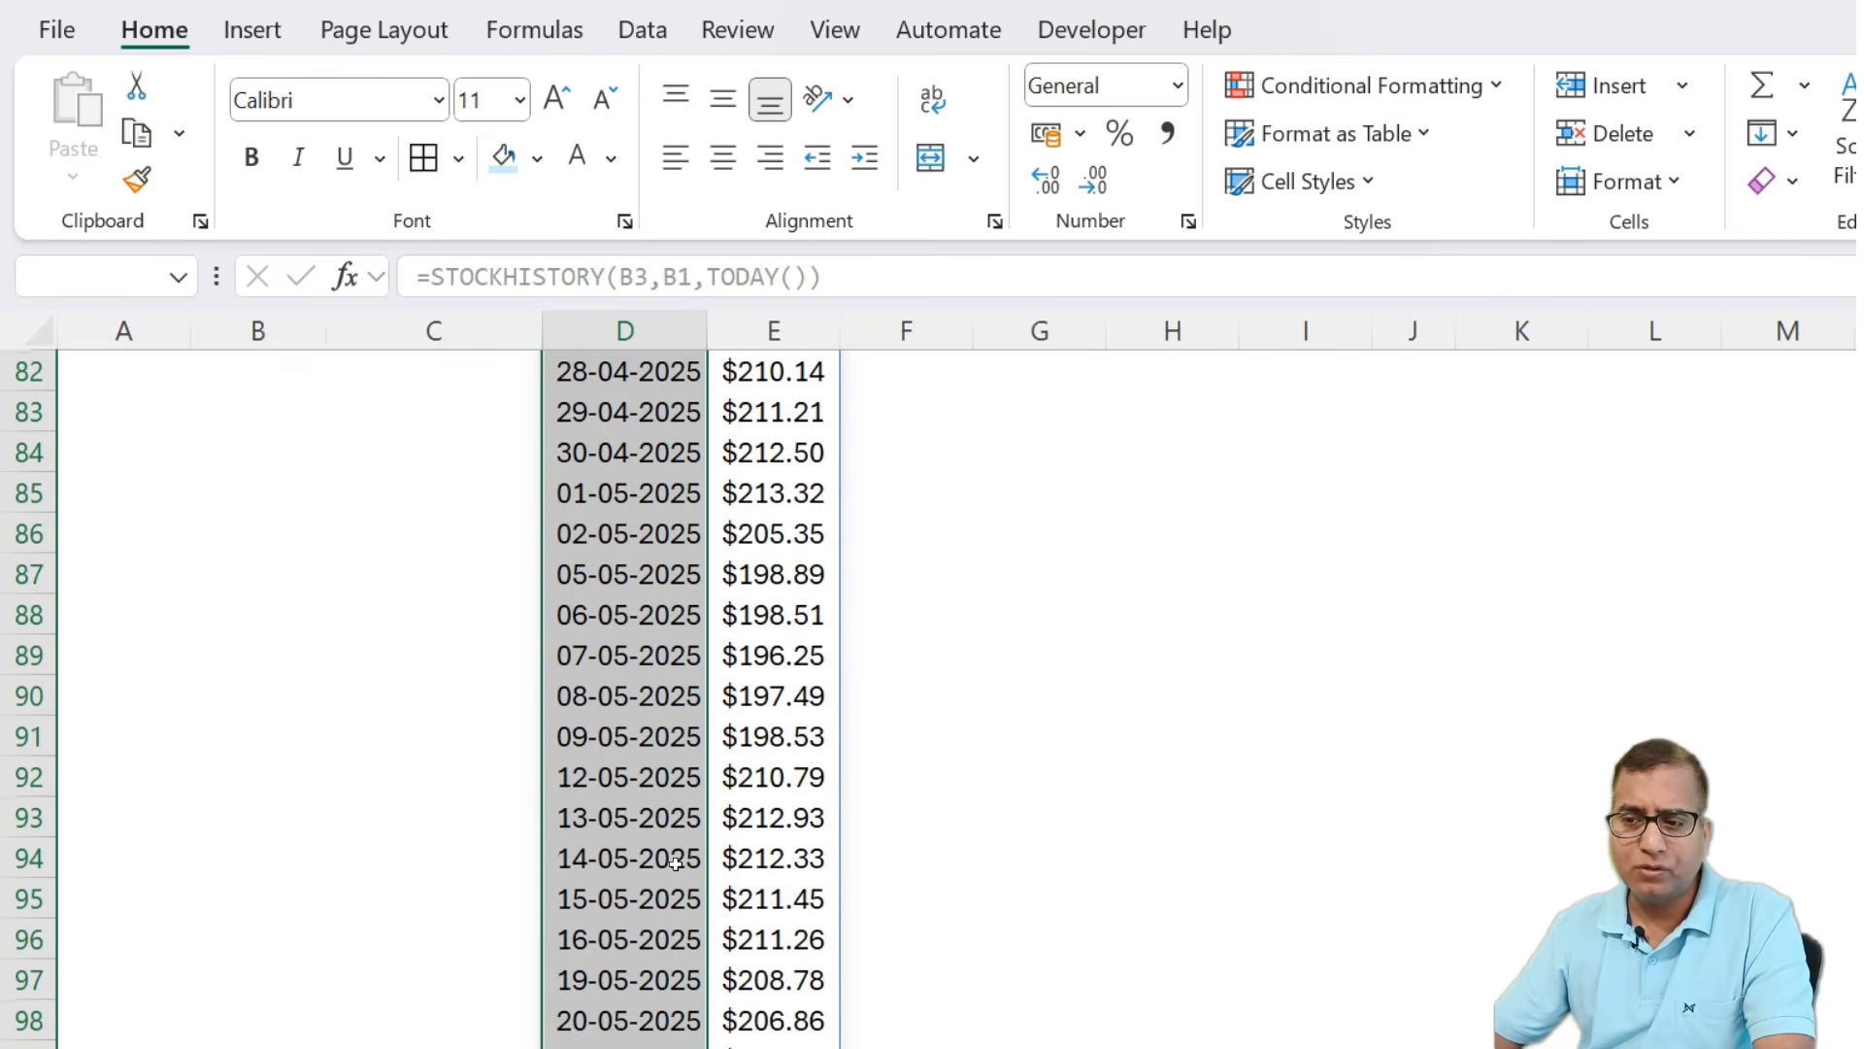
pyautogui.hotkey('ctrl', 'Up')
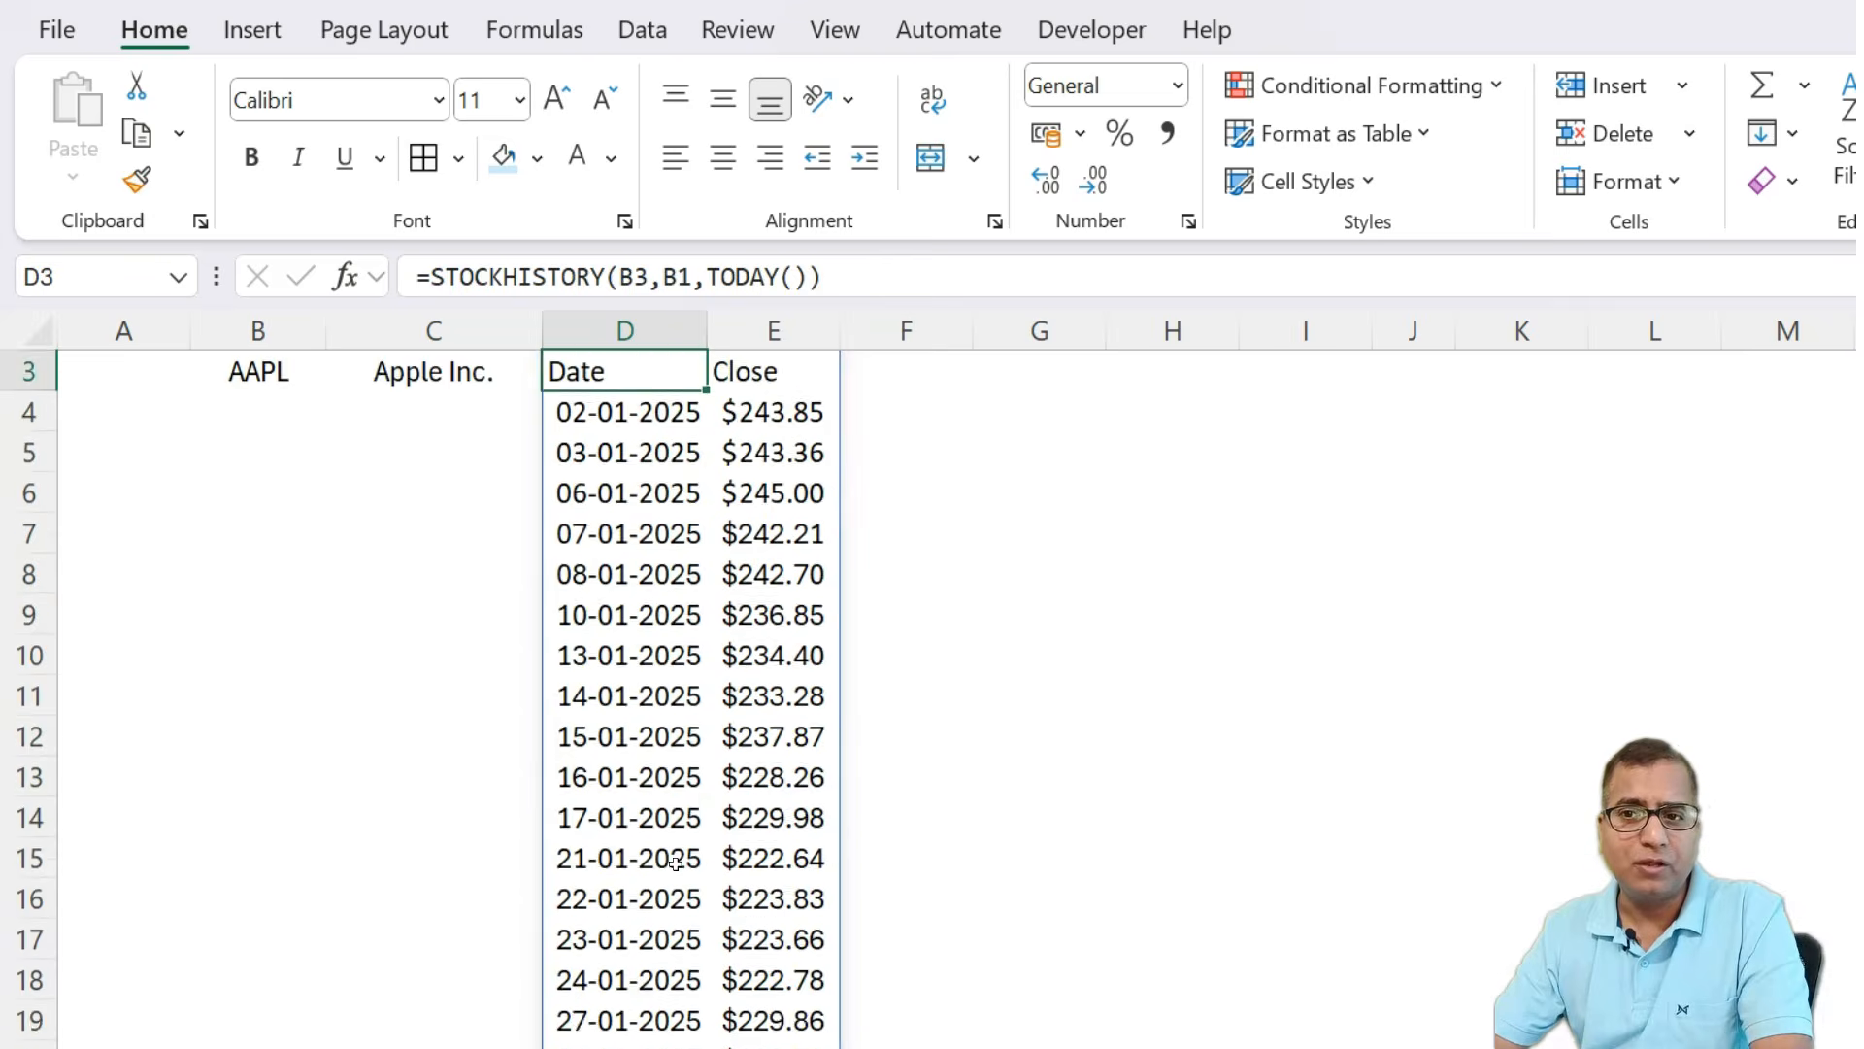
pyautogui.press('Down')
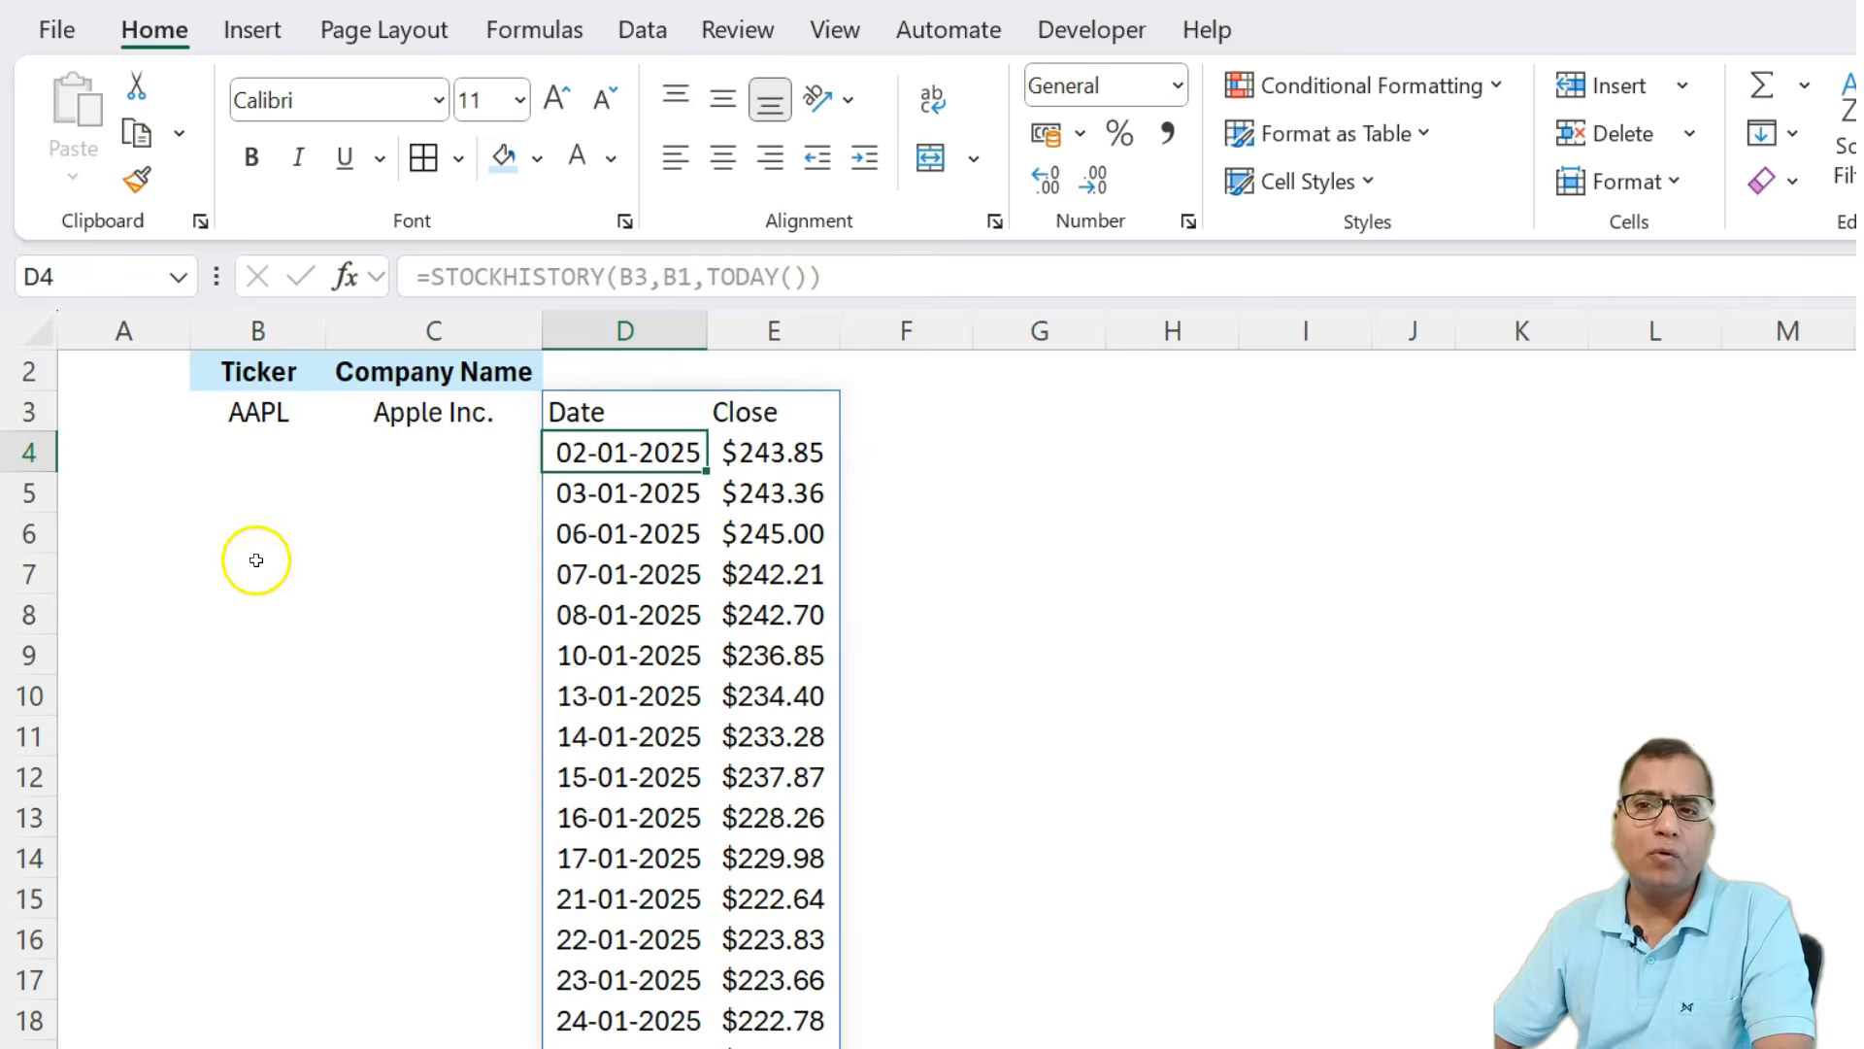
pyautogui.click(611, 397)
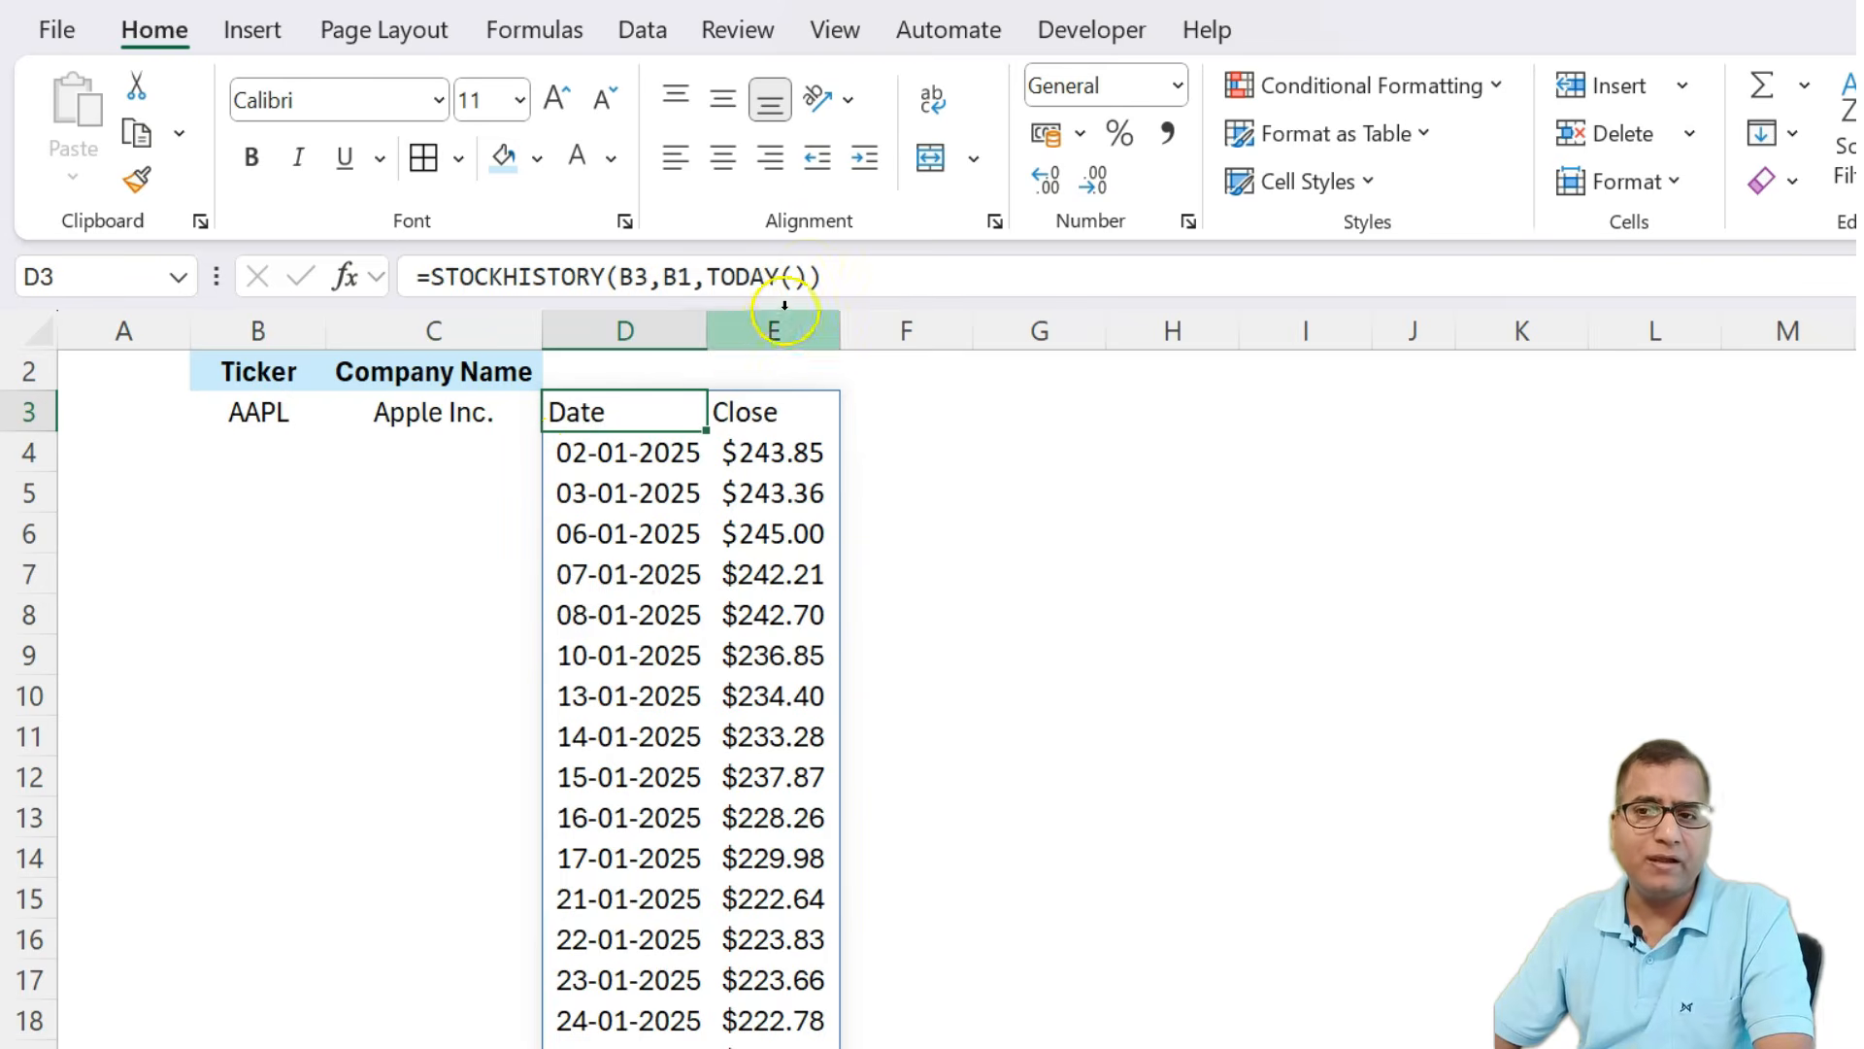
pyautogui.click(810, 276)
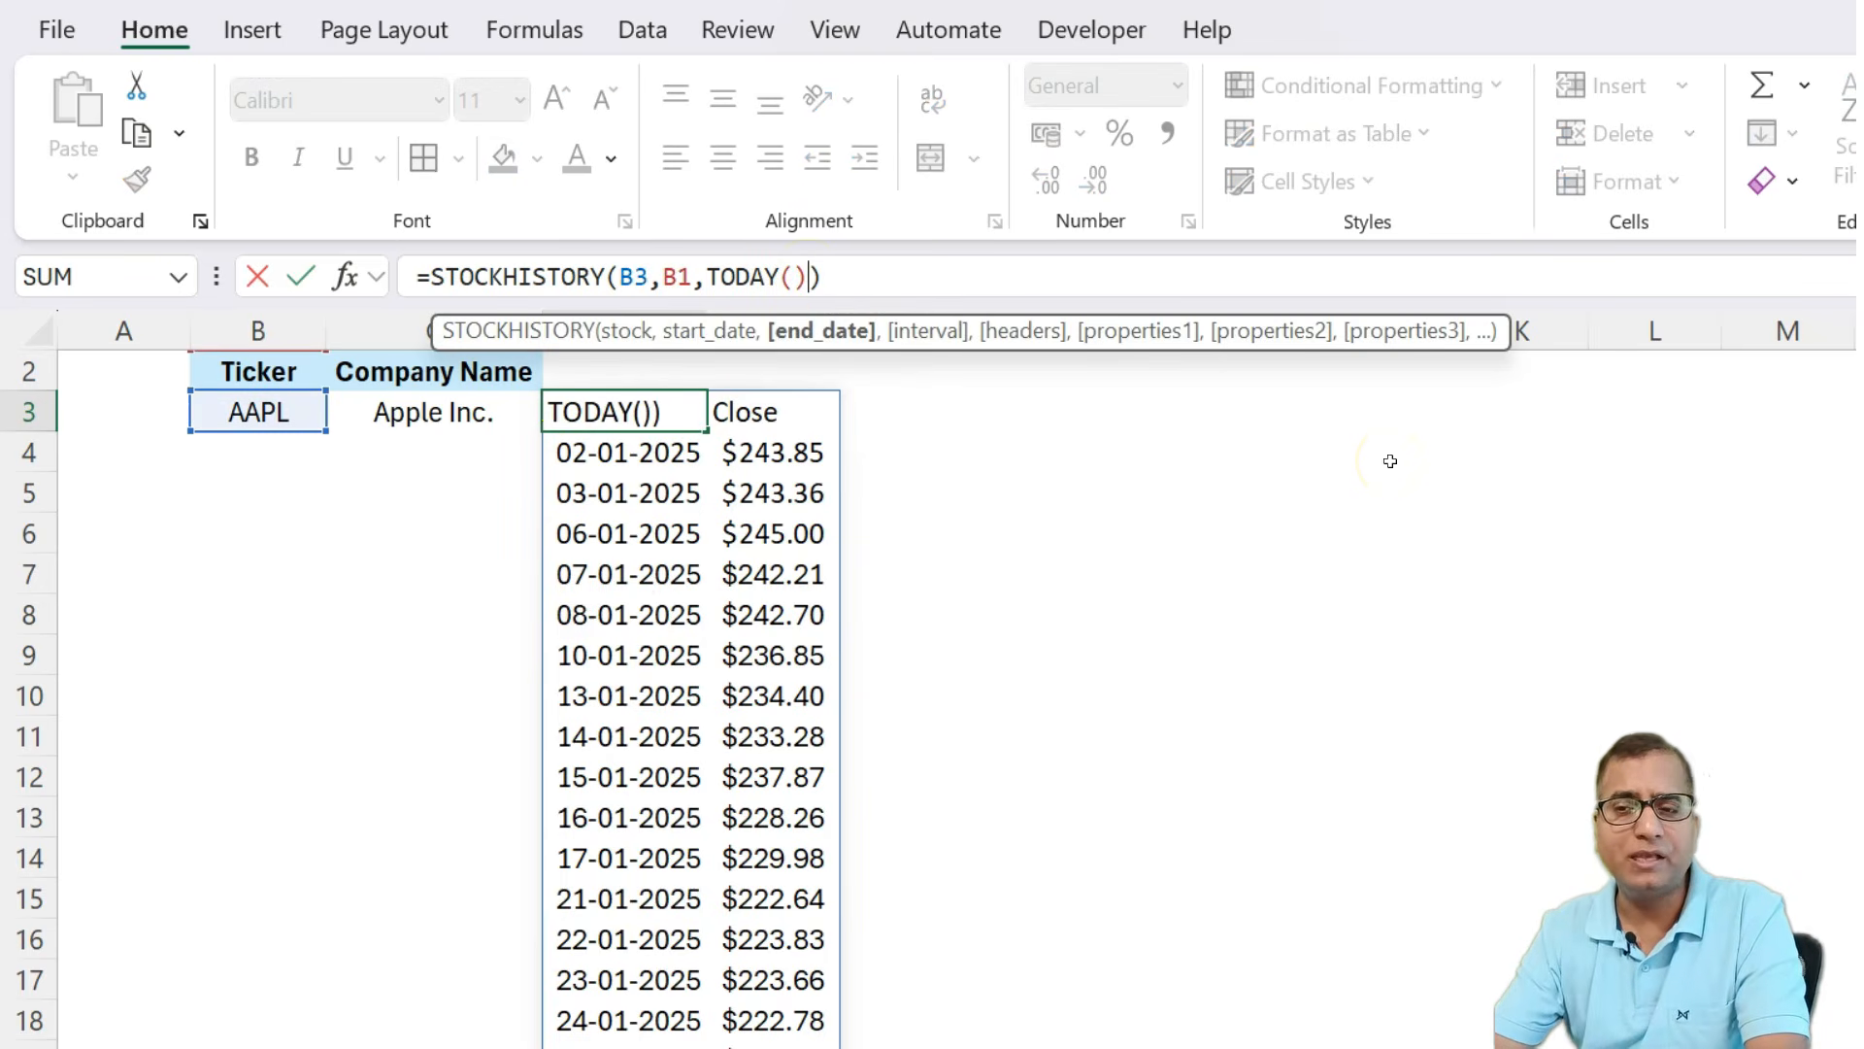
pyautogui.write(',')
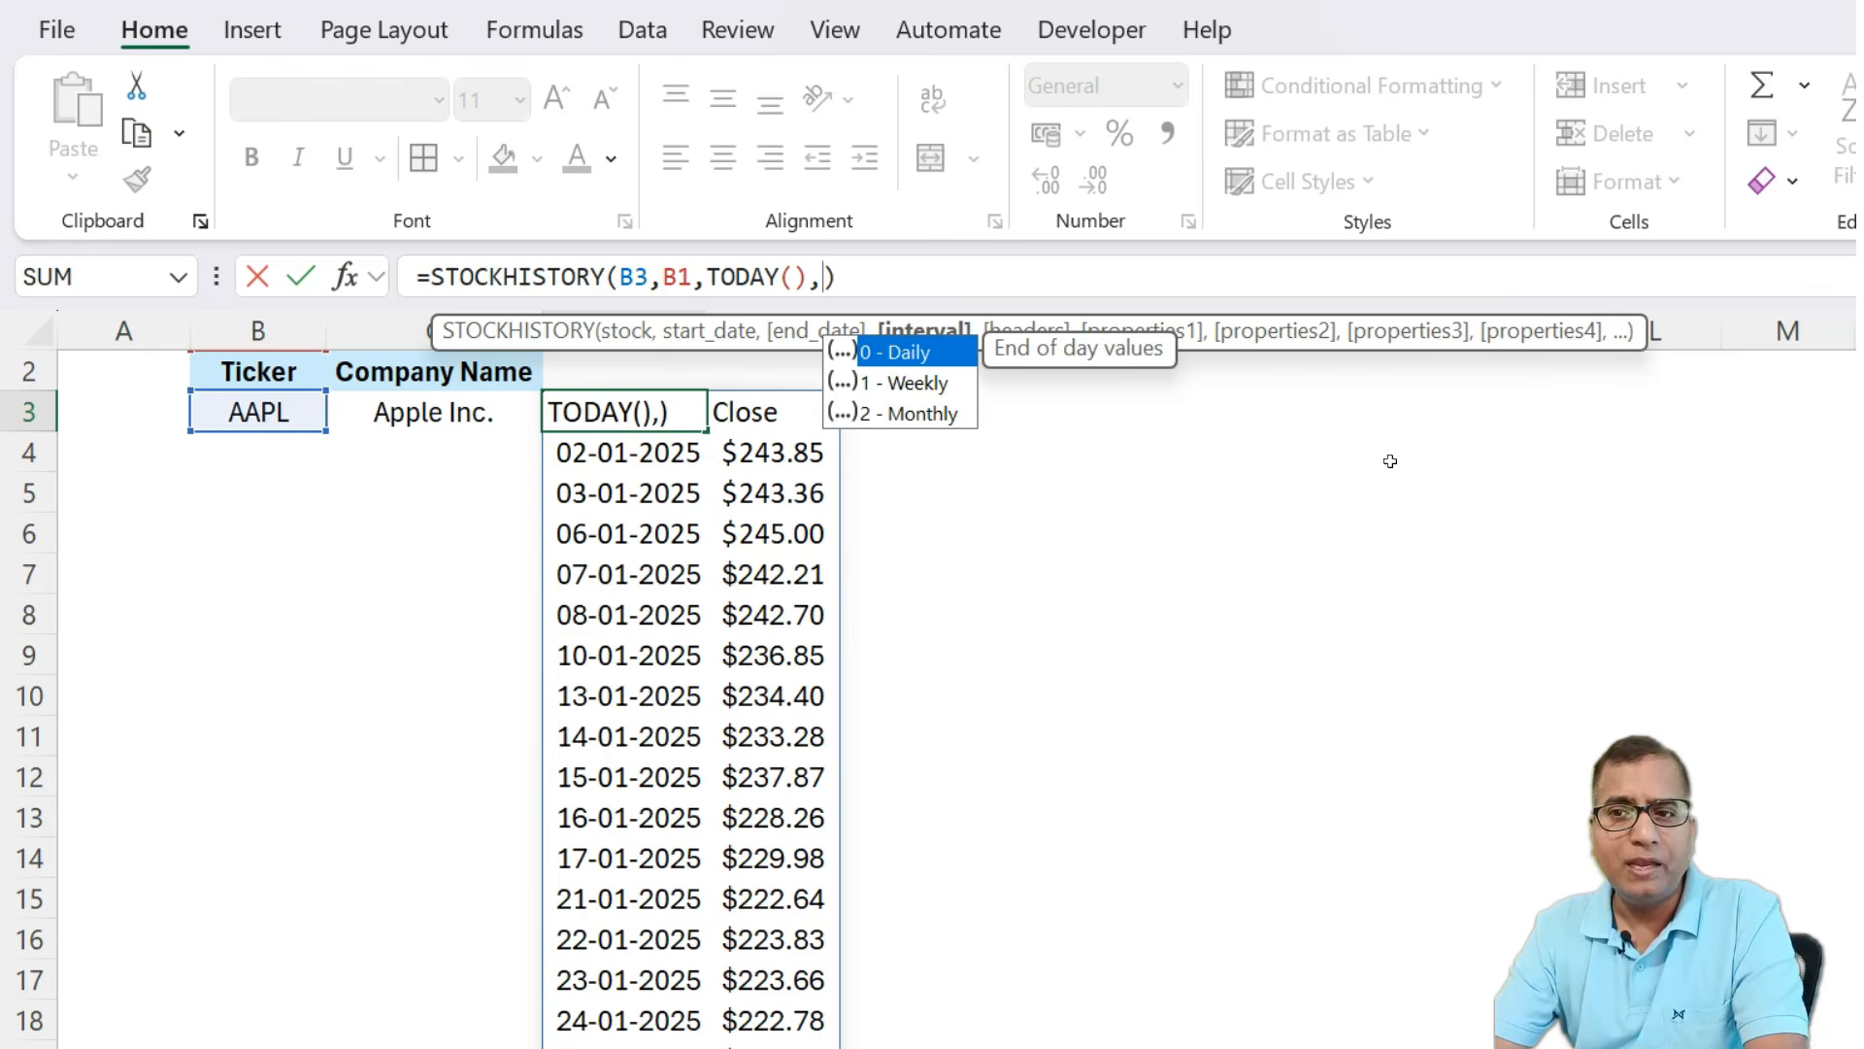
pyautogui.write('1')
pyautogui.press('BackSpace')
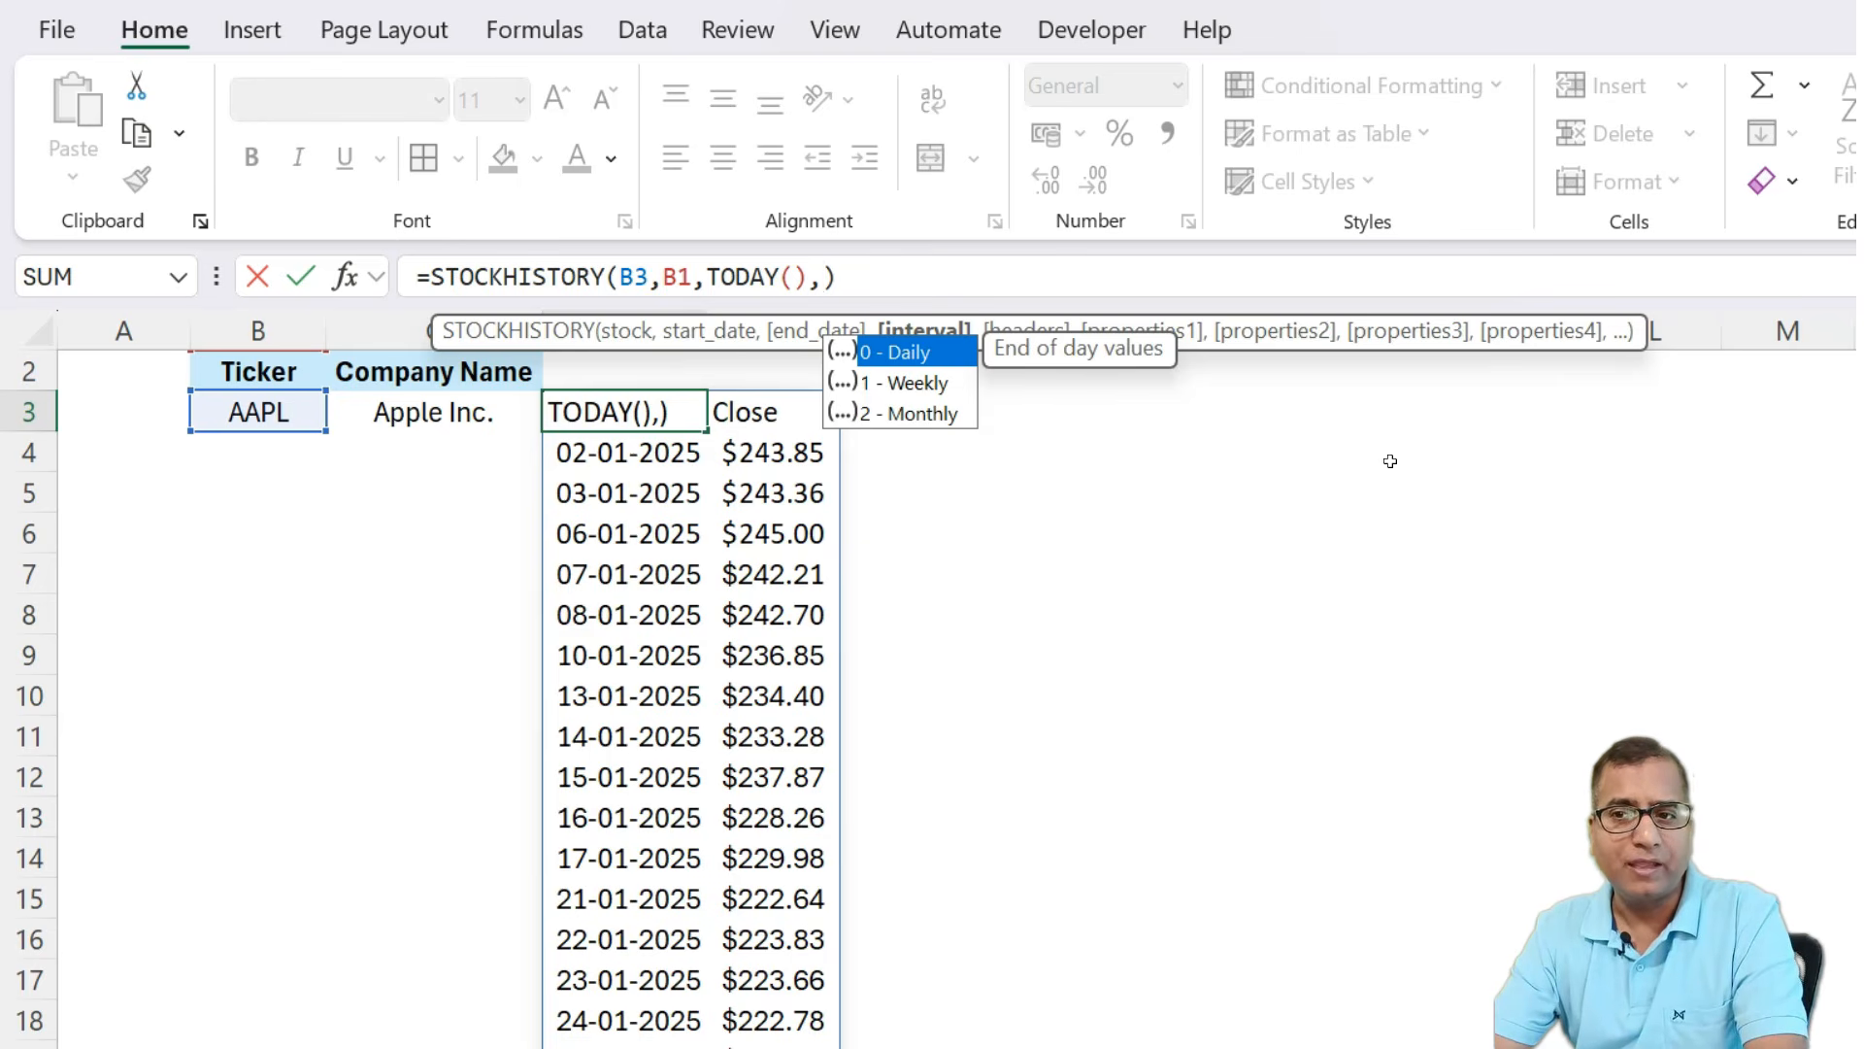
pyautogui.write('1')
pyautogui.press('Return')
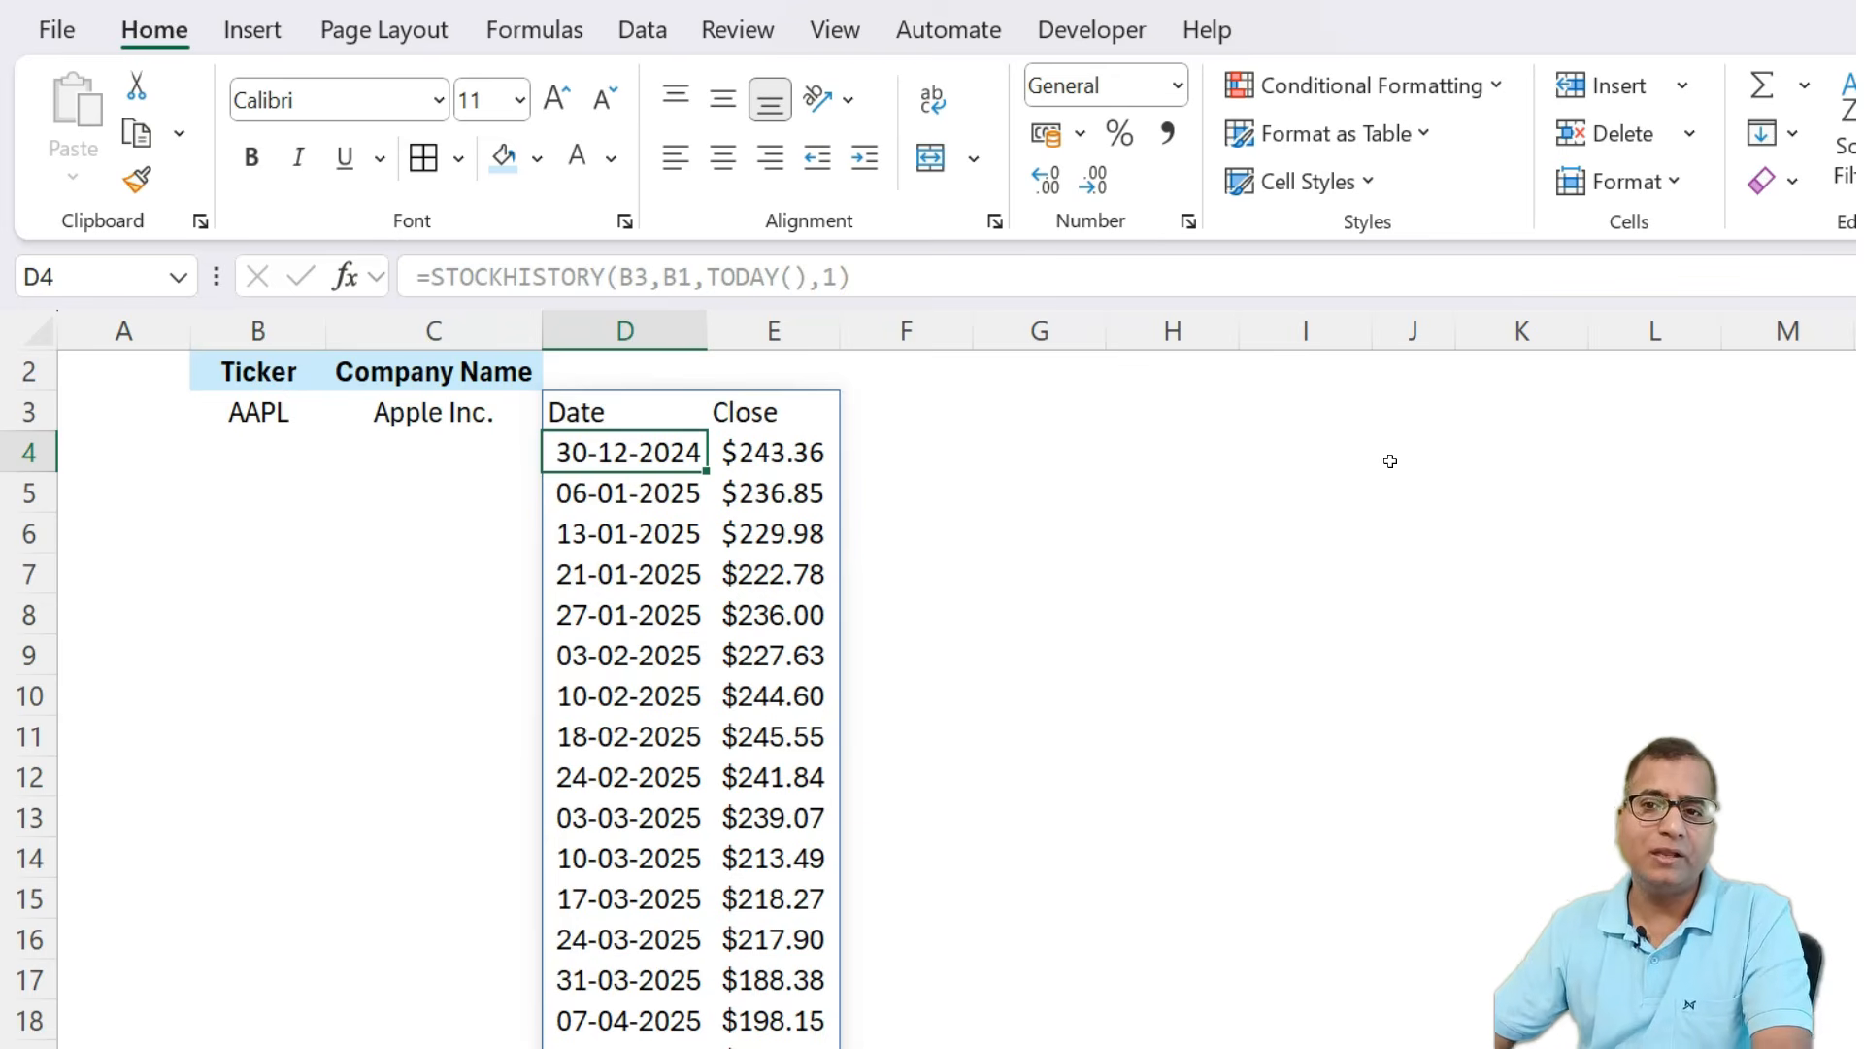
# Change the D3 formula's interval argument to 2 for monthly prices.
pyautogui.scroll(-4, 626, 631)
pyautogui.scroll(4, 631, 643)
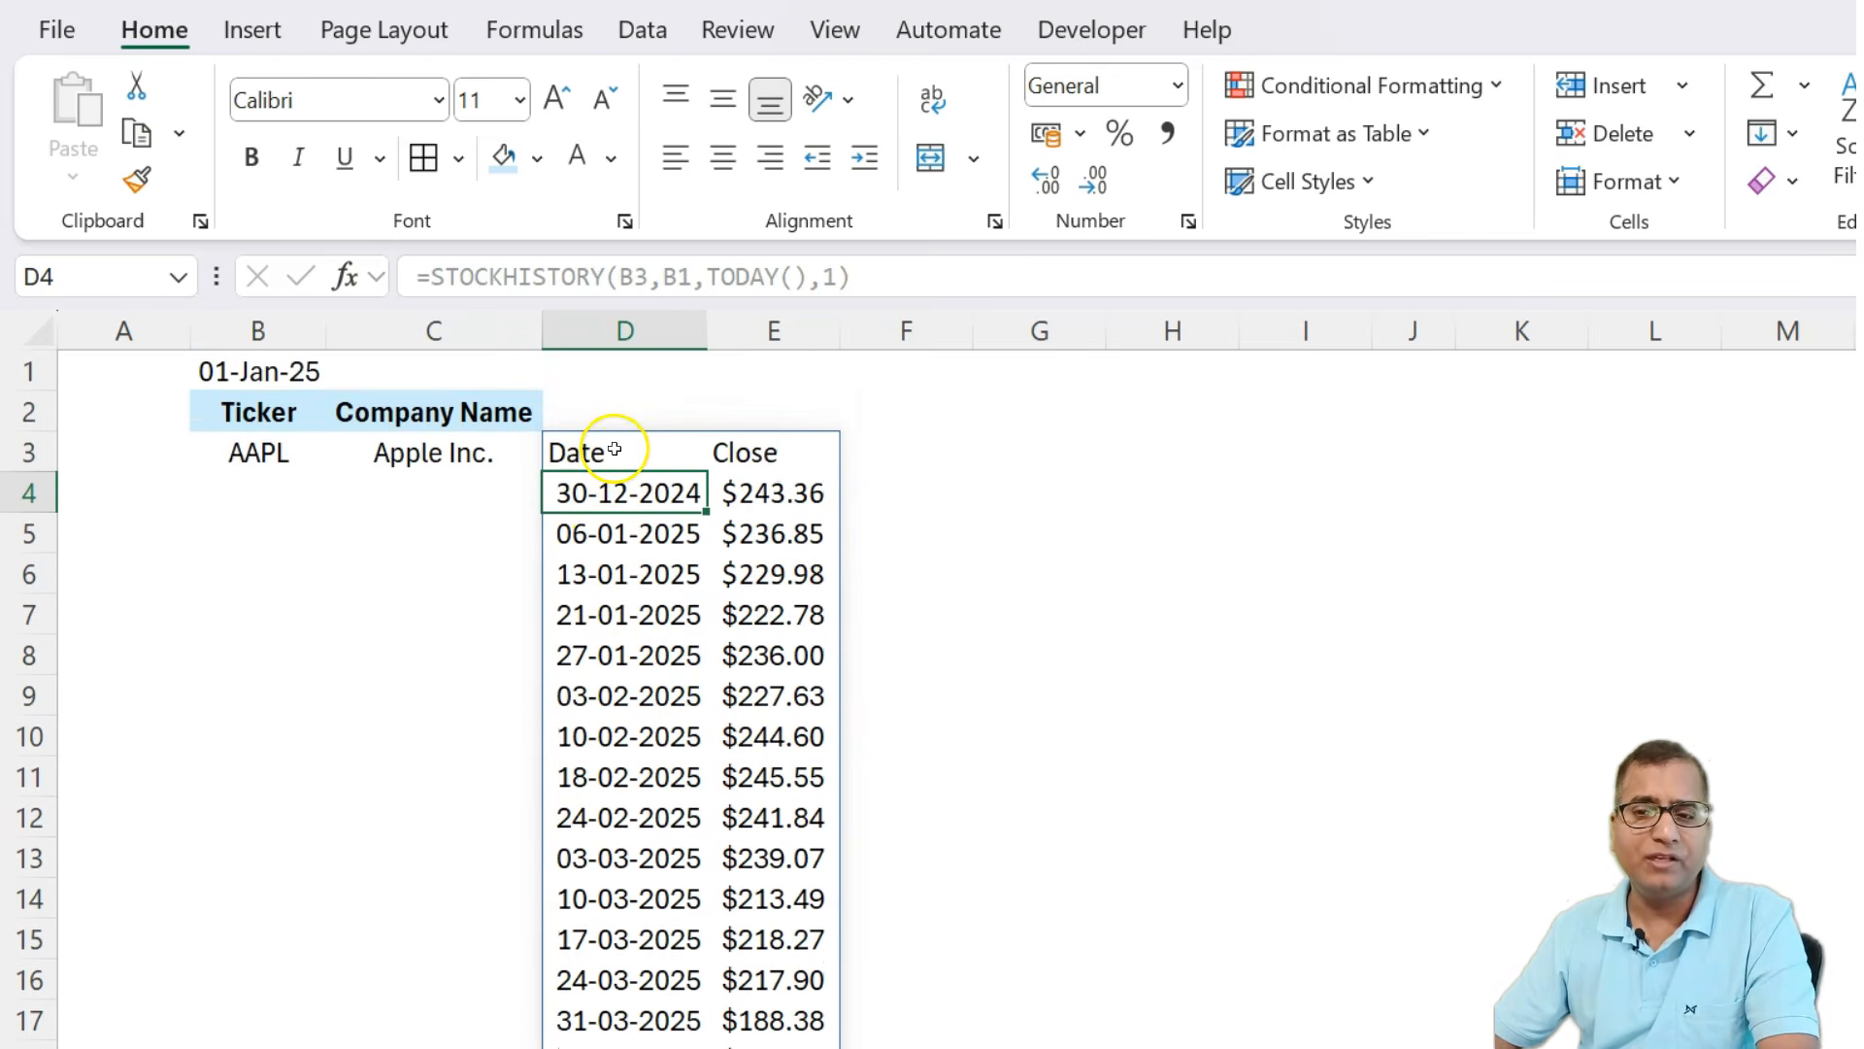
pyautogui.click(614, 448)
pyautogui.click(825, 277)
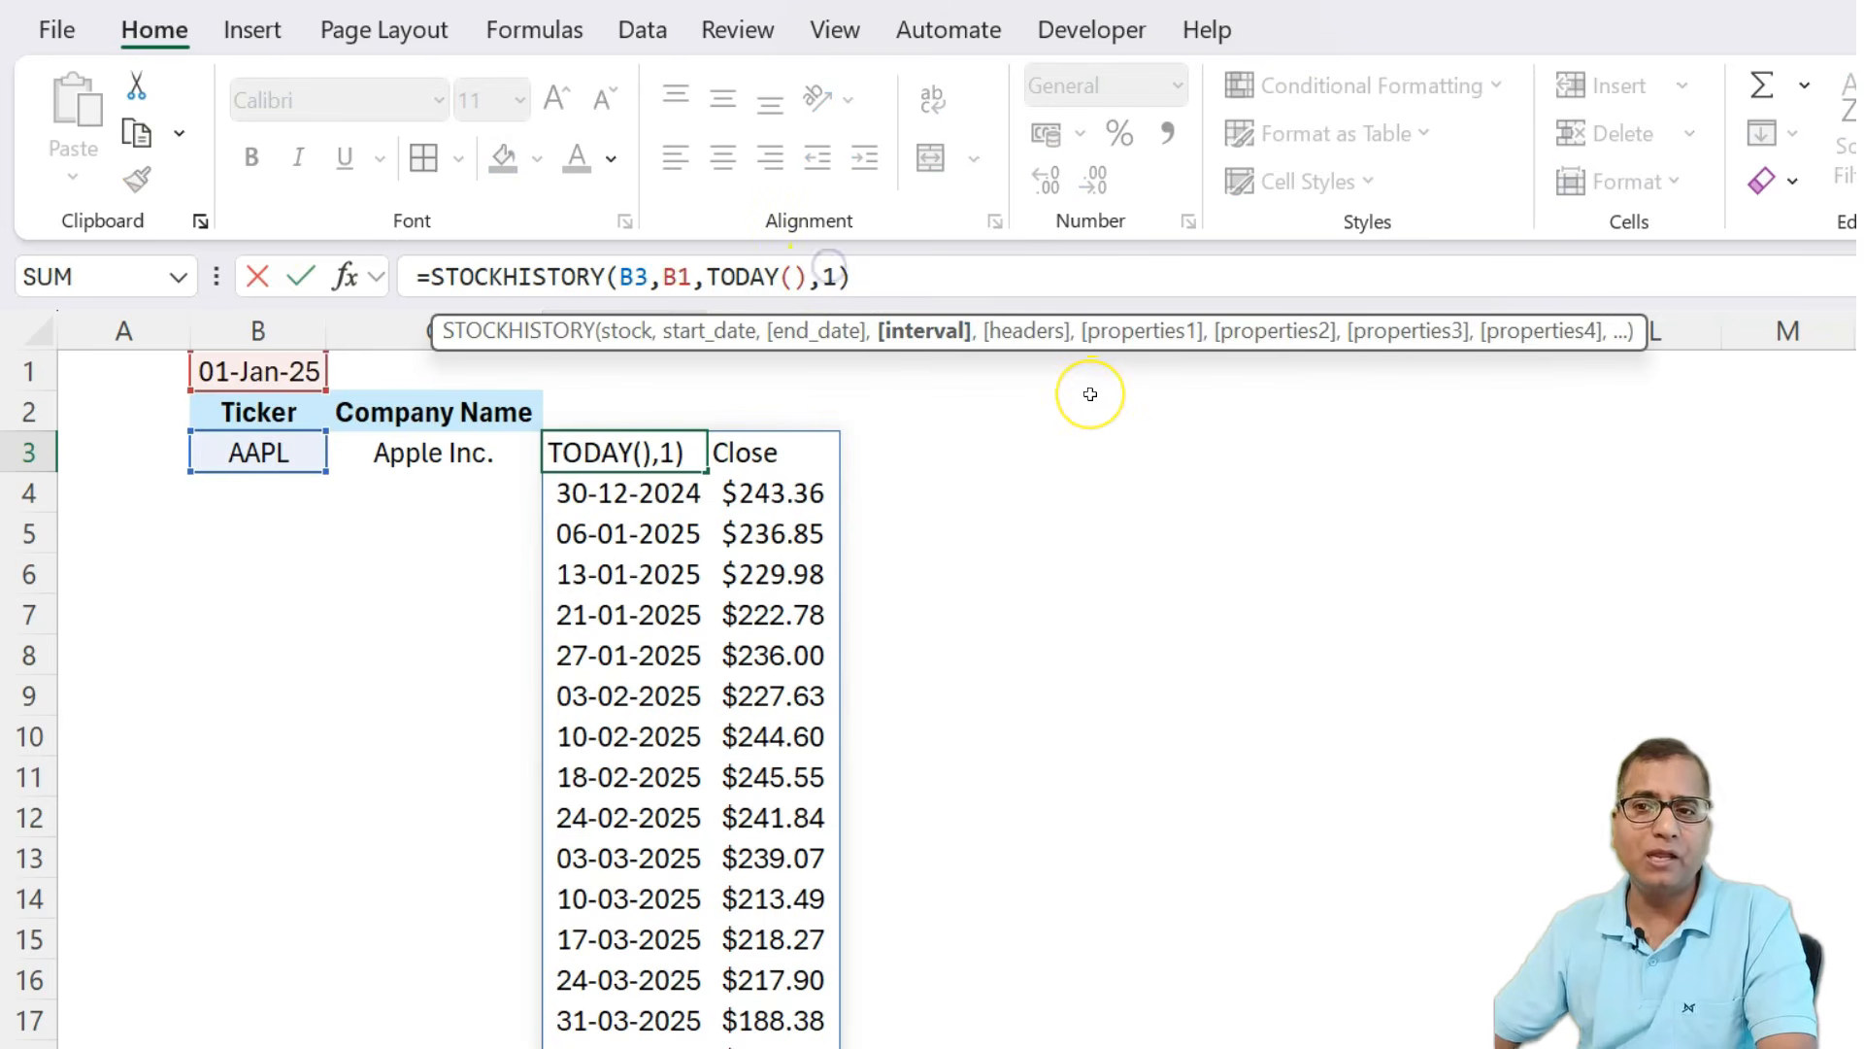
pyautogui.press('Delete')
pyautogui.write('2')
pyautogui.press('Return')
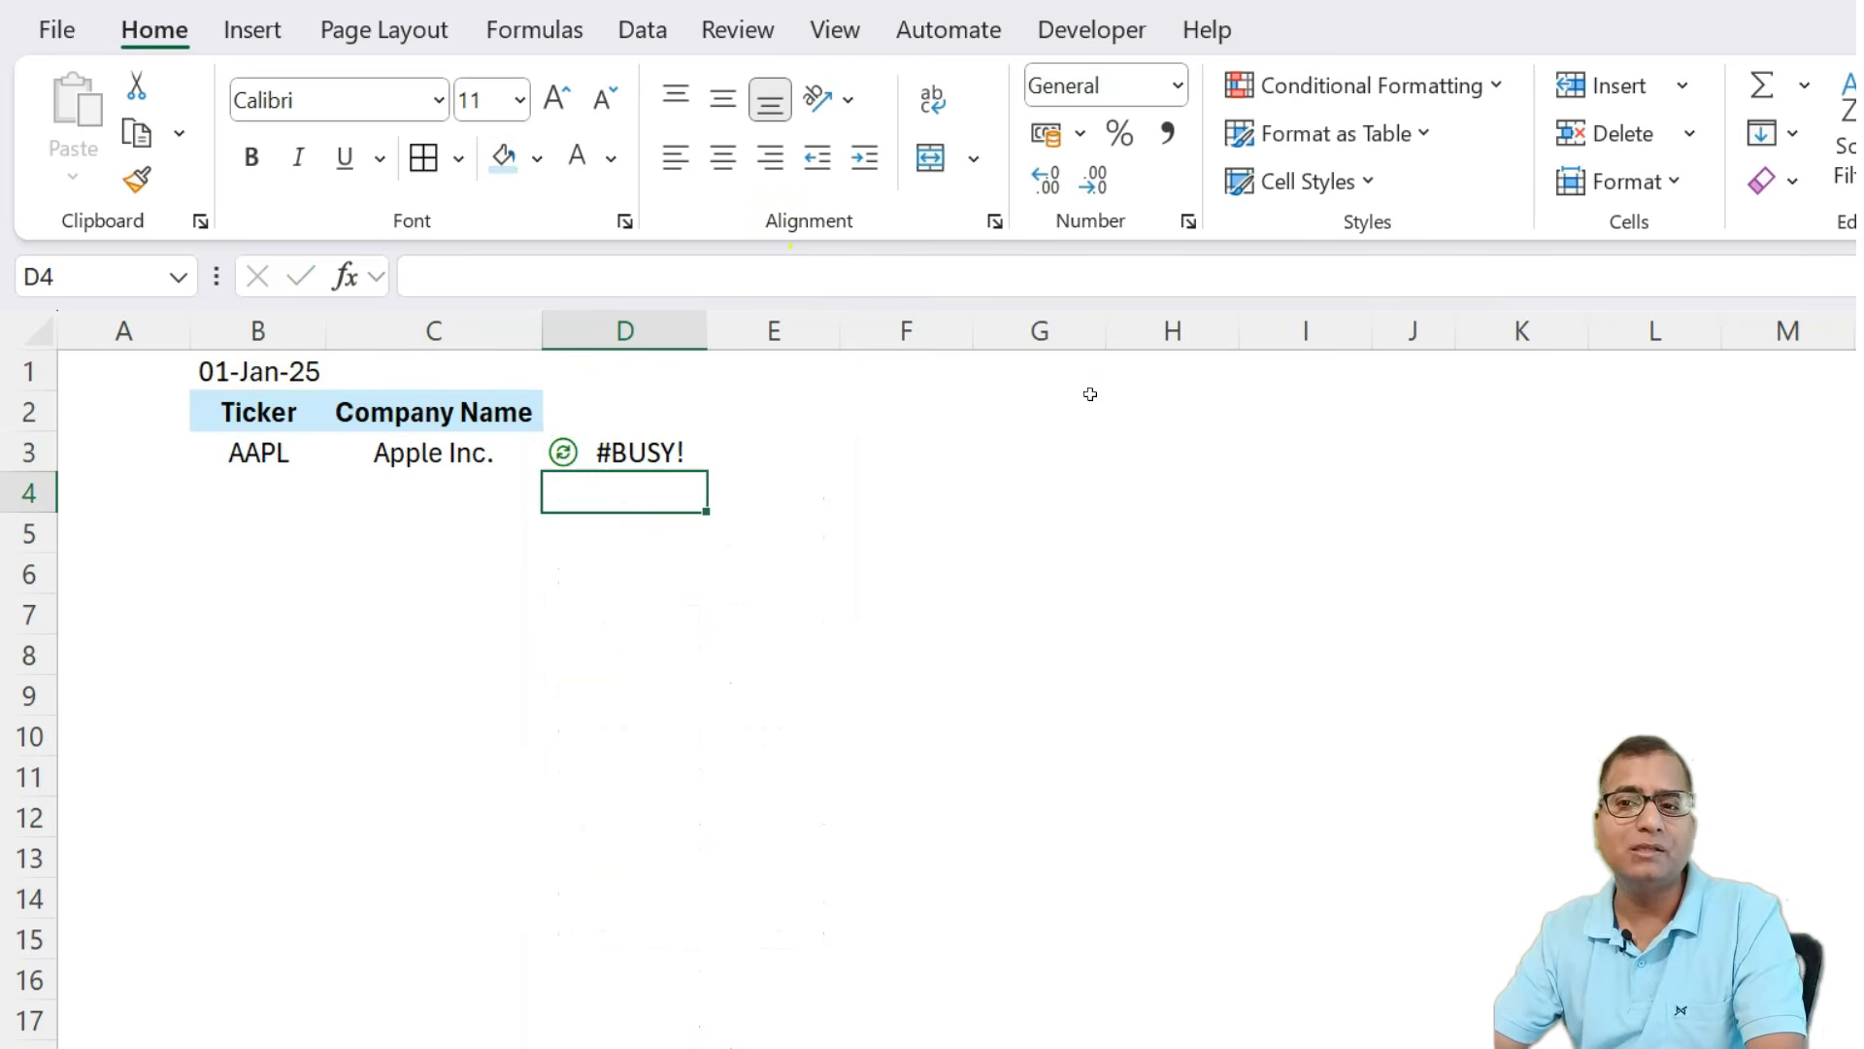
pyautogui.press('Up')
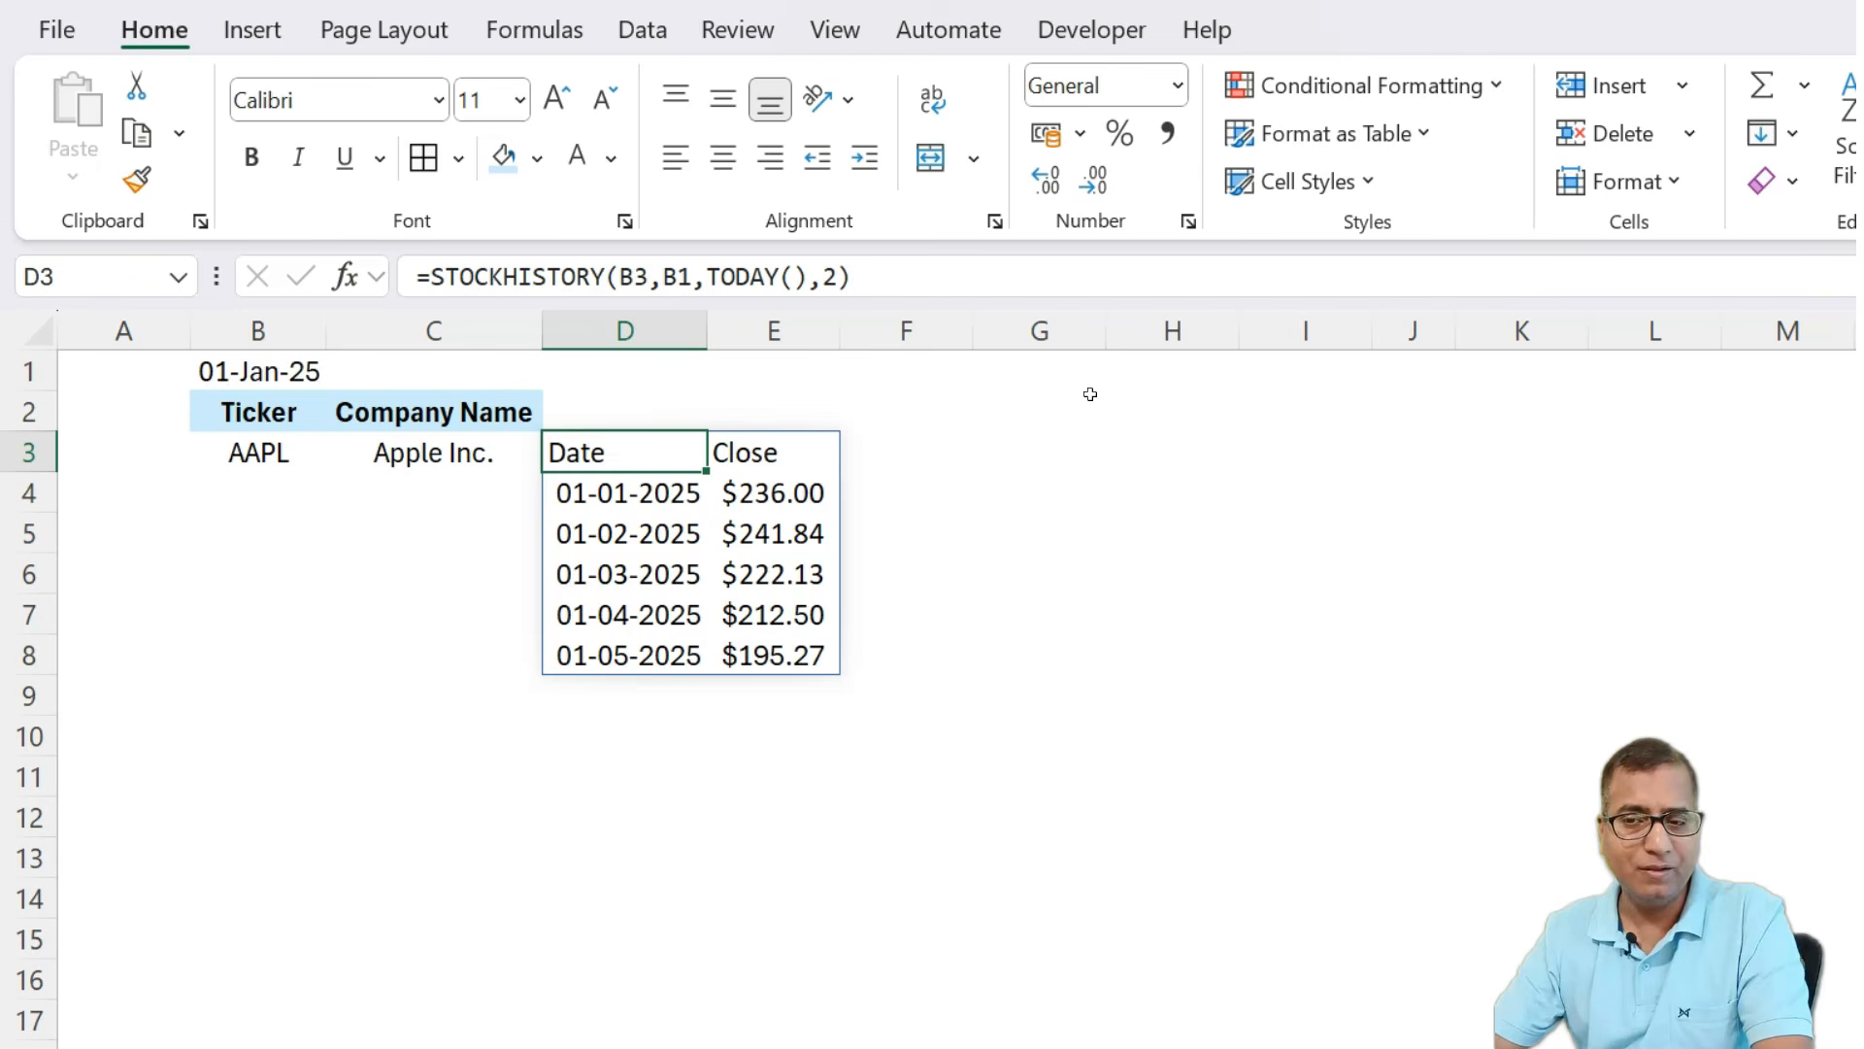
# Change the D3 formula's interval argument to 0 for daily prices.
pyautogui.click(832, 276)
pyautogui.doubleClick(830, 277)
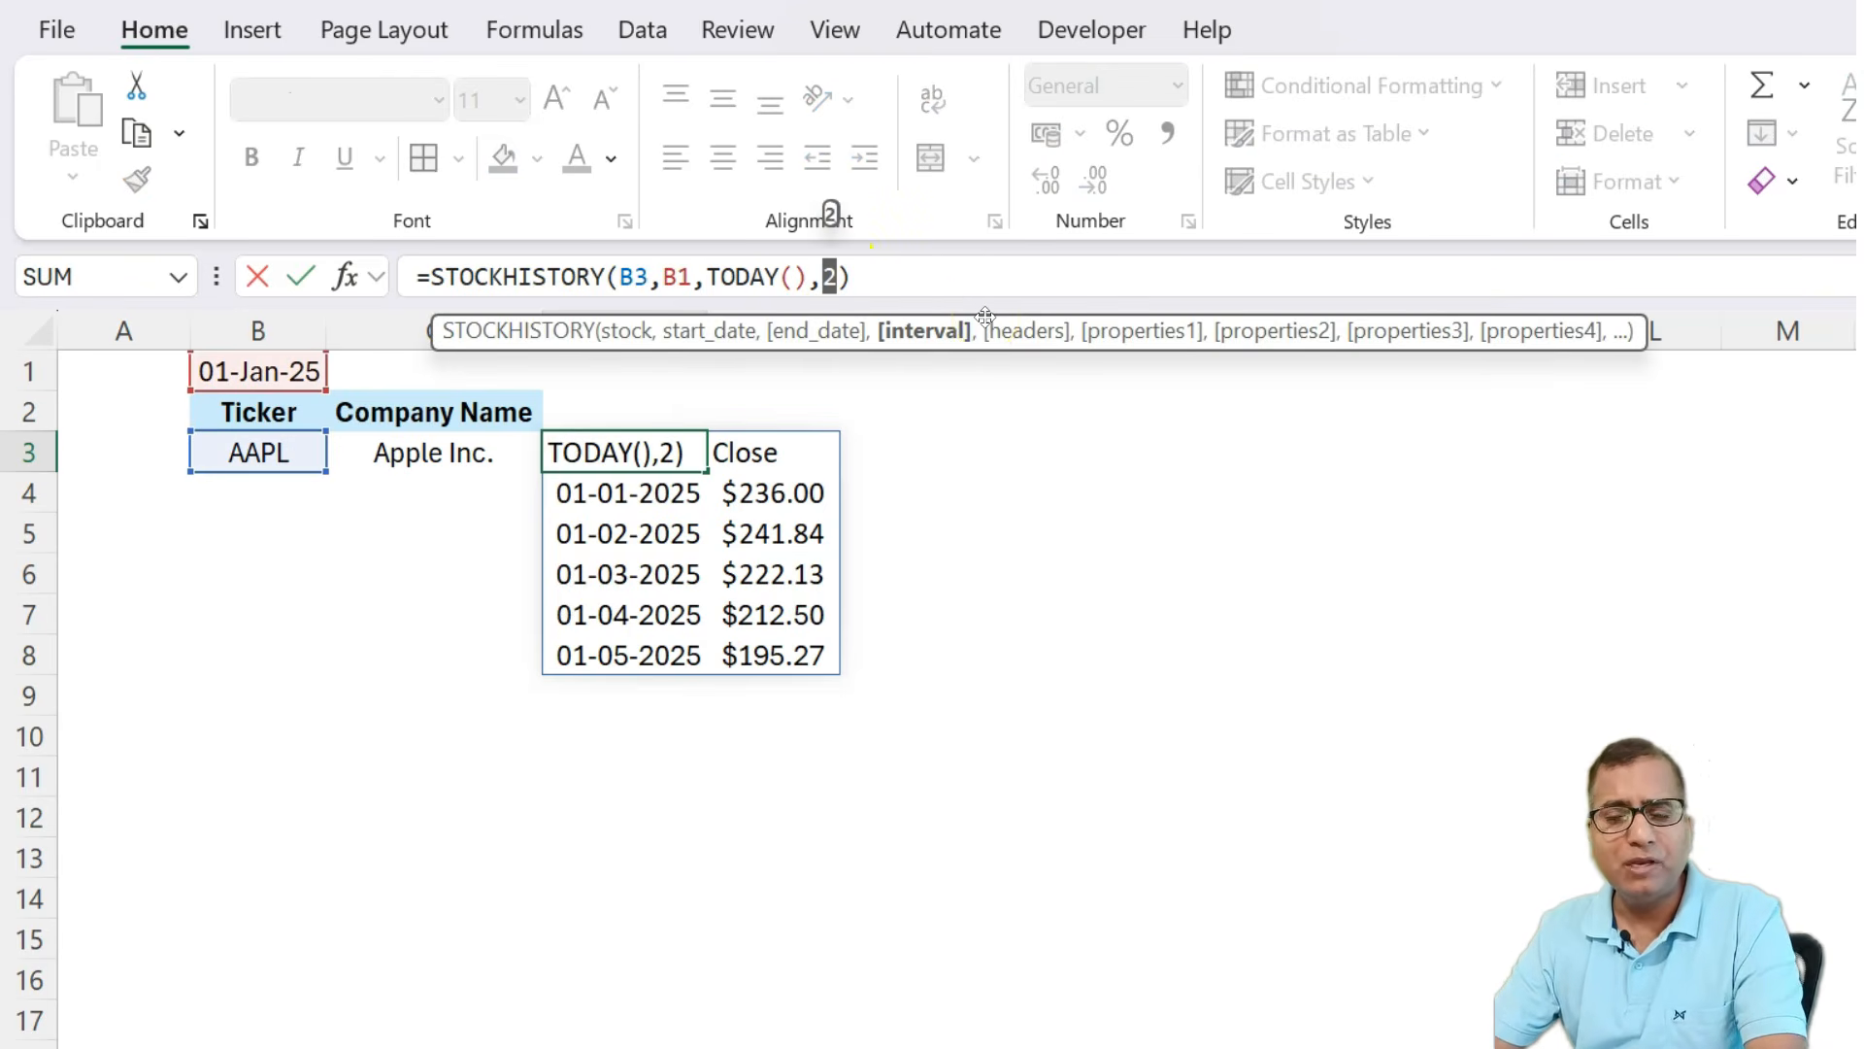
pyautogui.write('0')
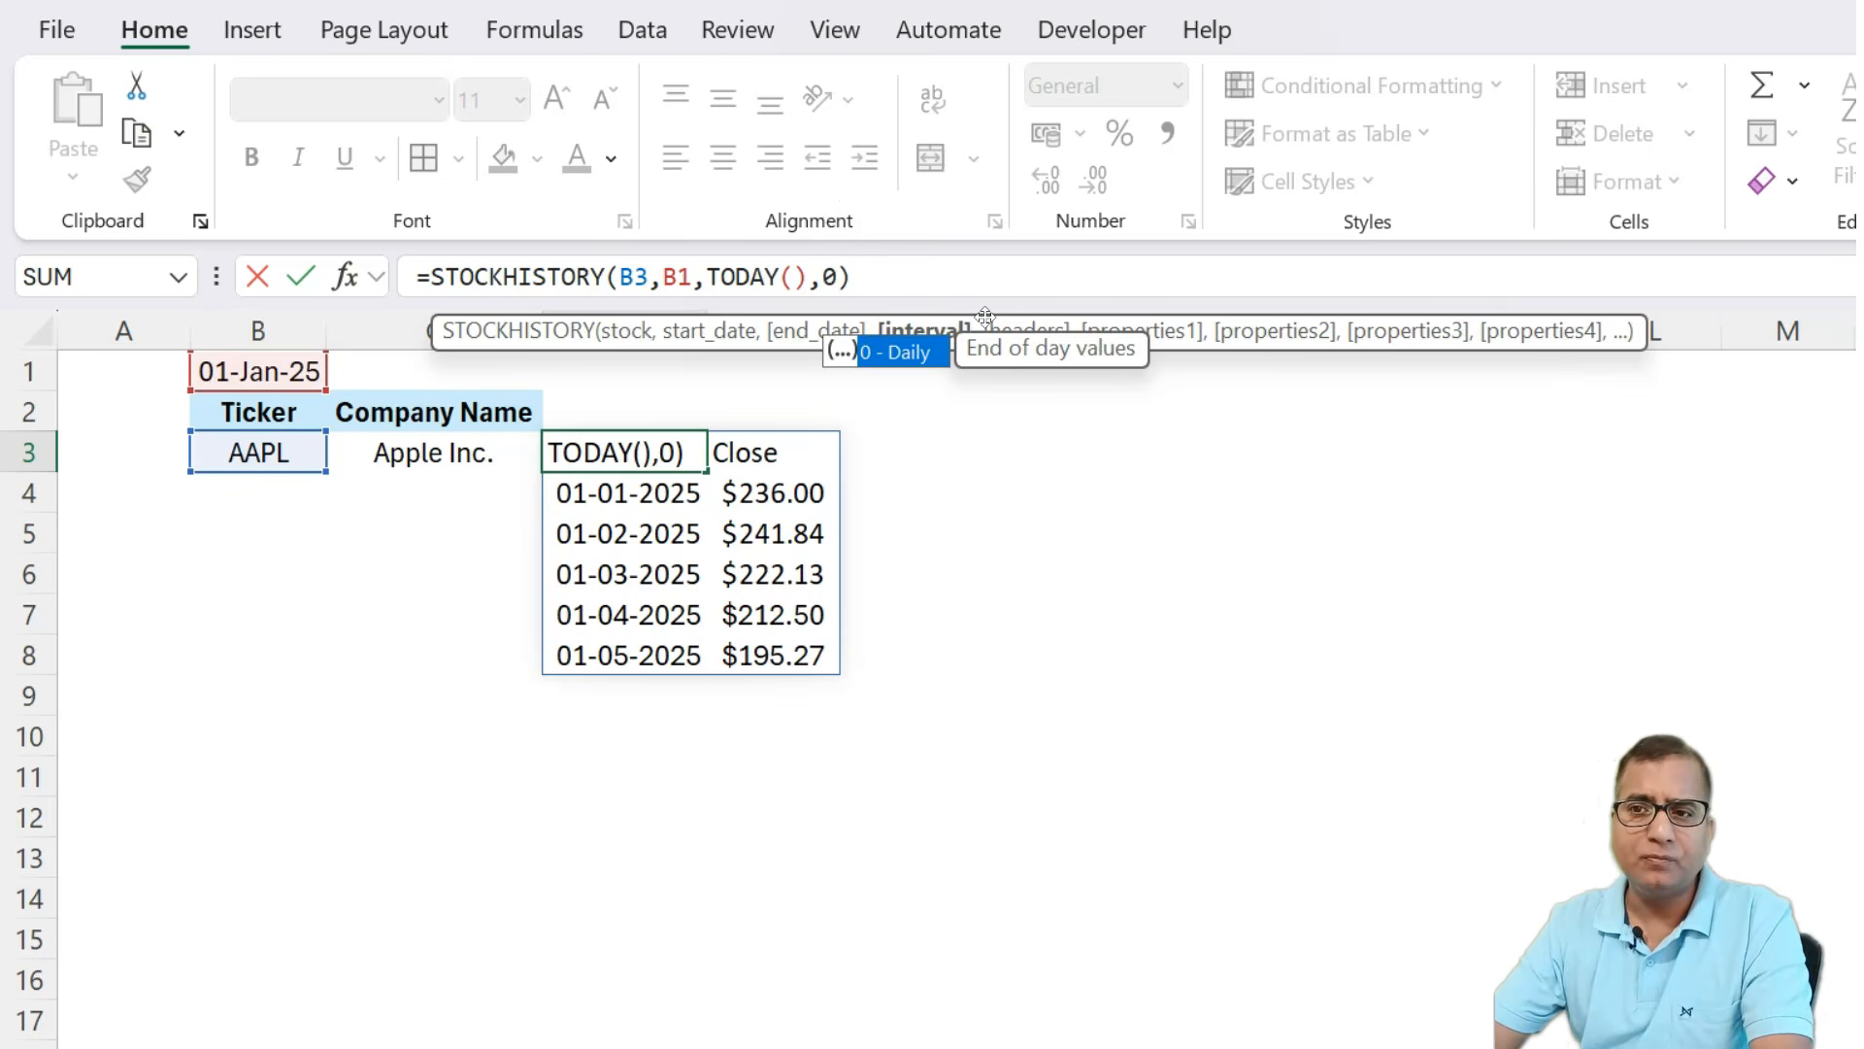
pyautogui.press('Return')
pyautogui.press('Up')
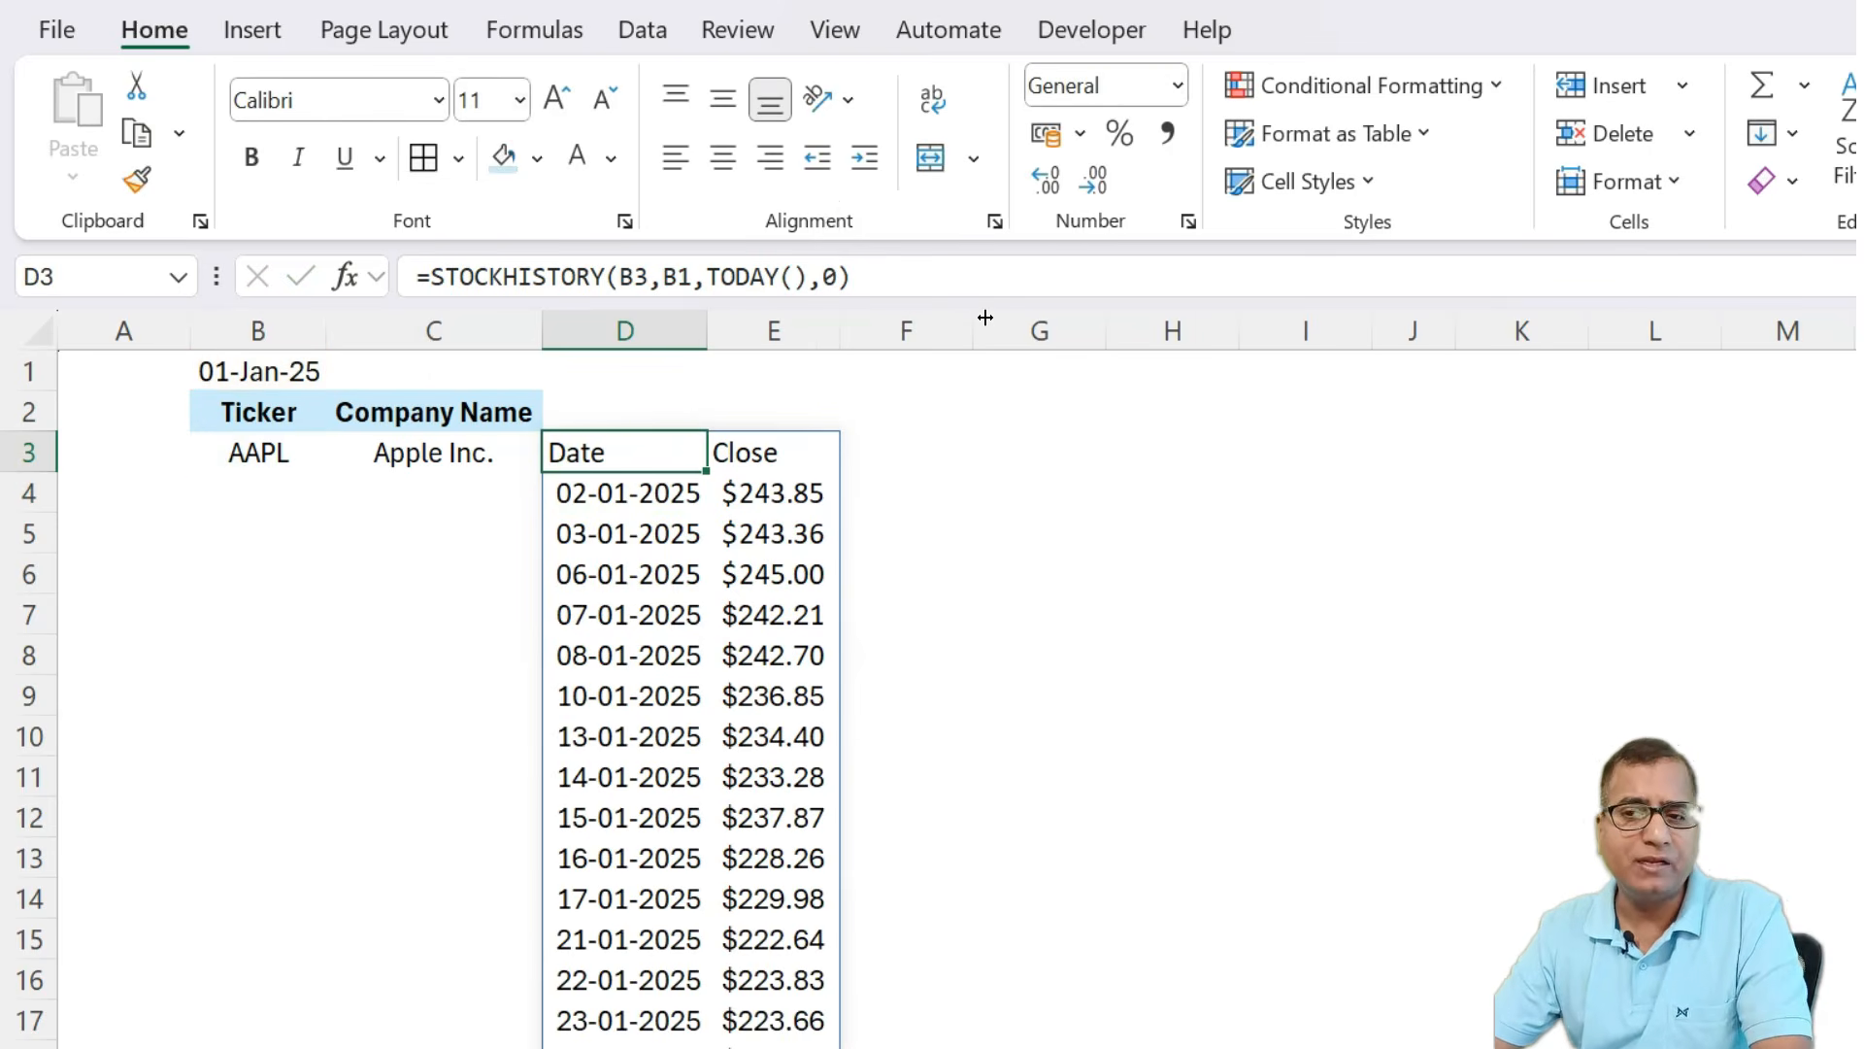
# Add property arguments 0,1,2,3,4,5 to the D3 formula, with headers left blank, to return date, close, open, high, low and volume.
pyautogui.doubleClick(831, 276)
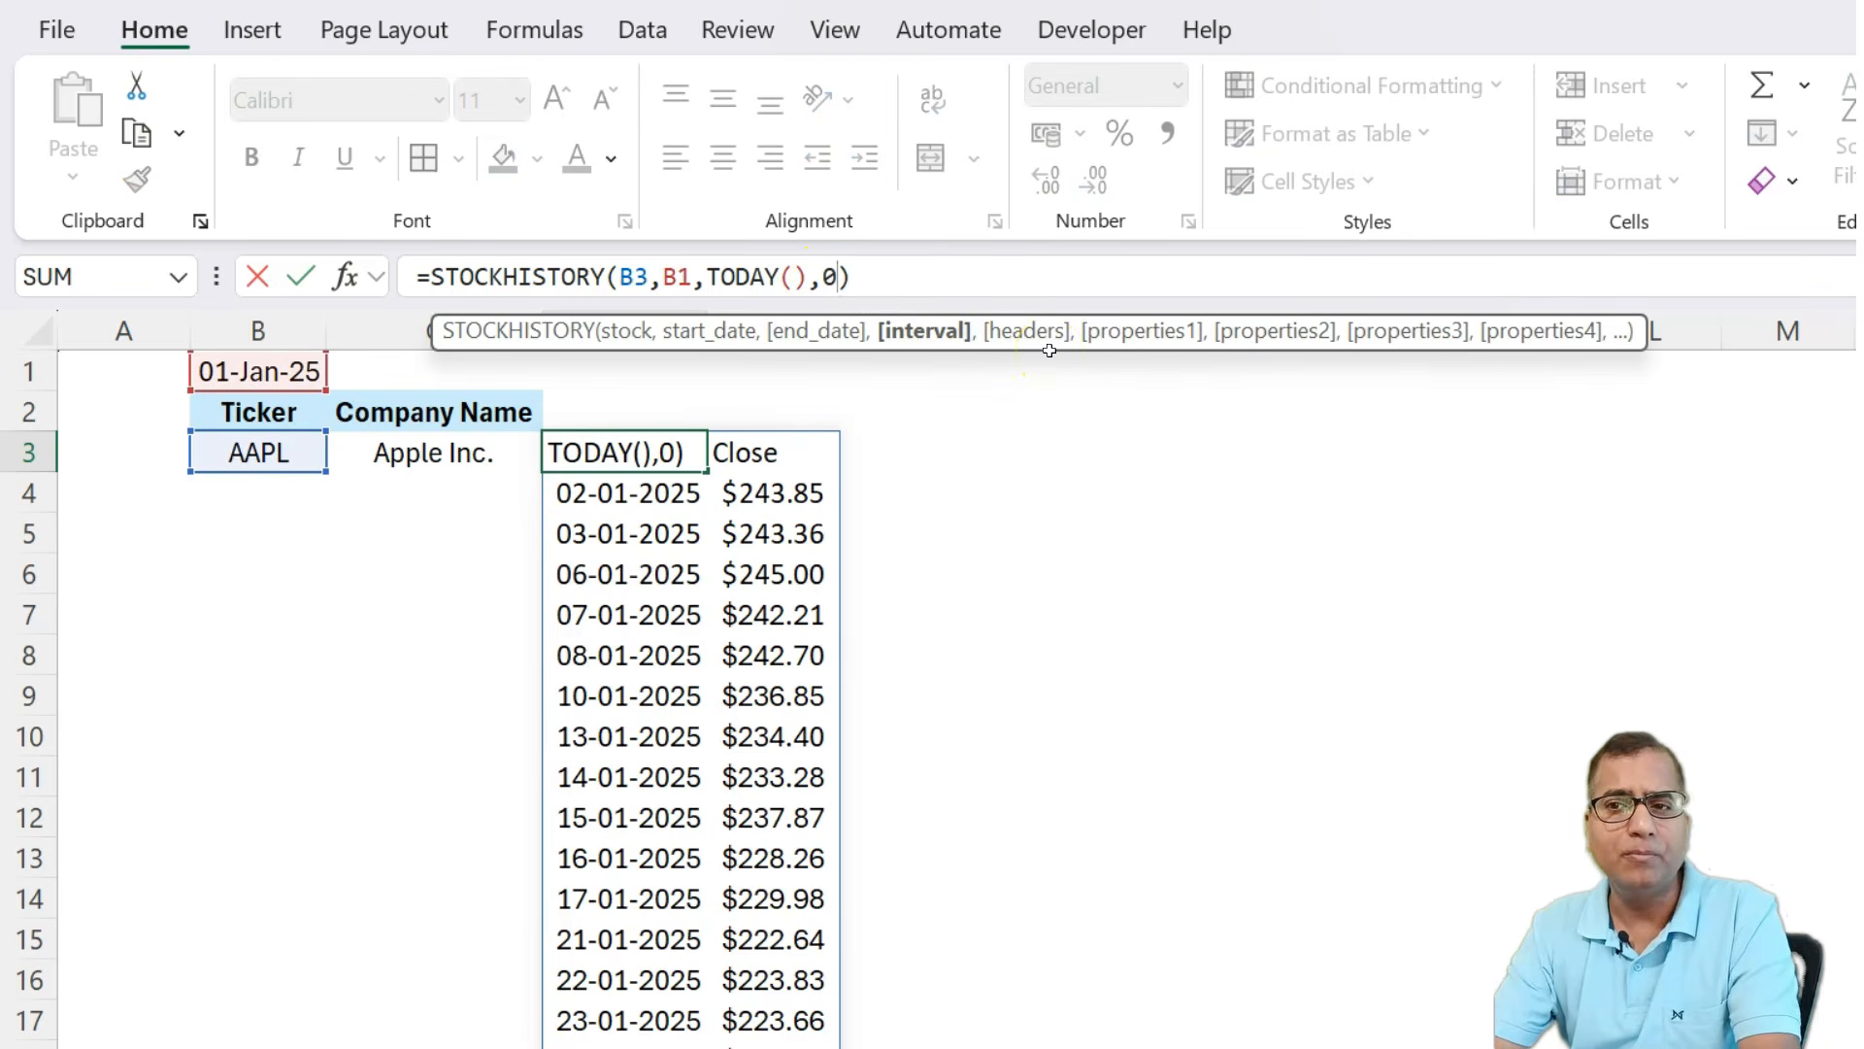
pyautogui.write(',,')
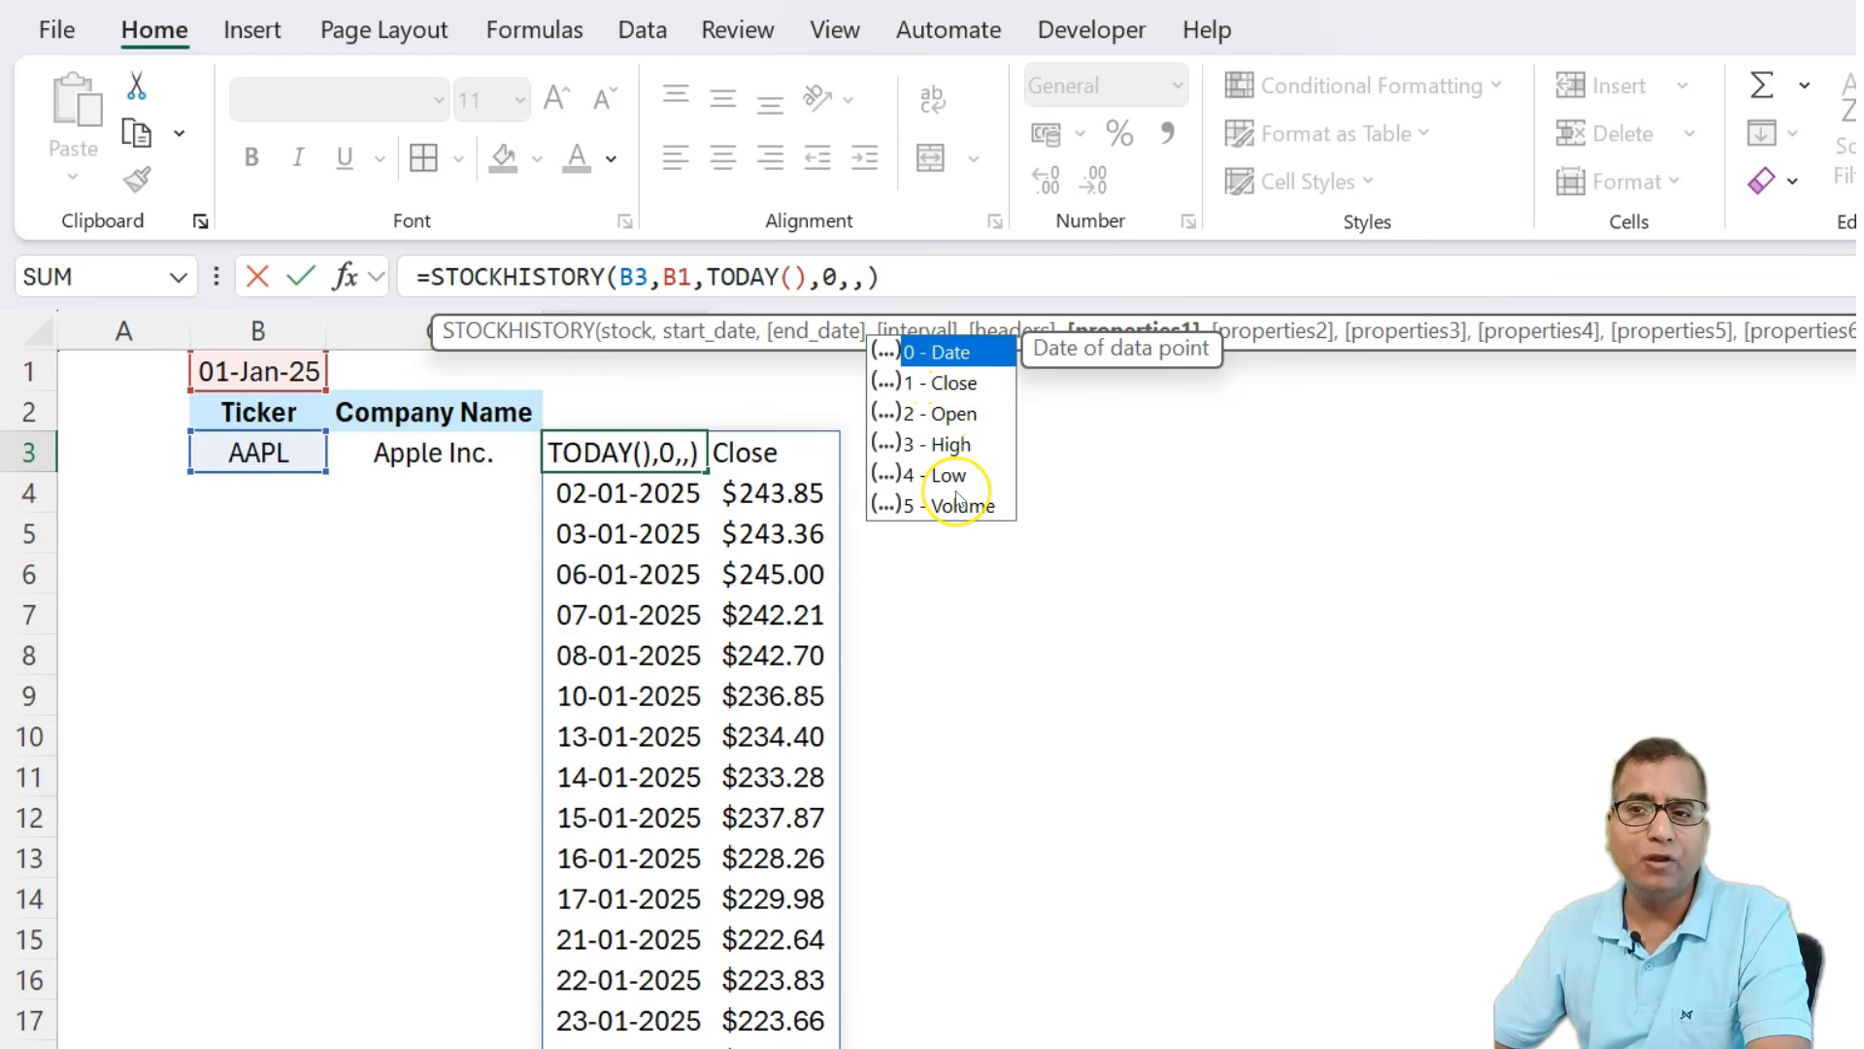
pyautogui.write('0,1')
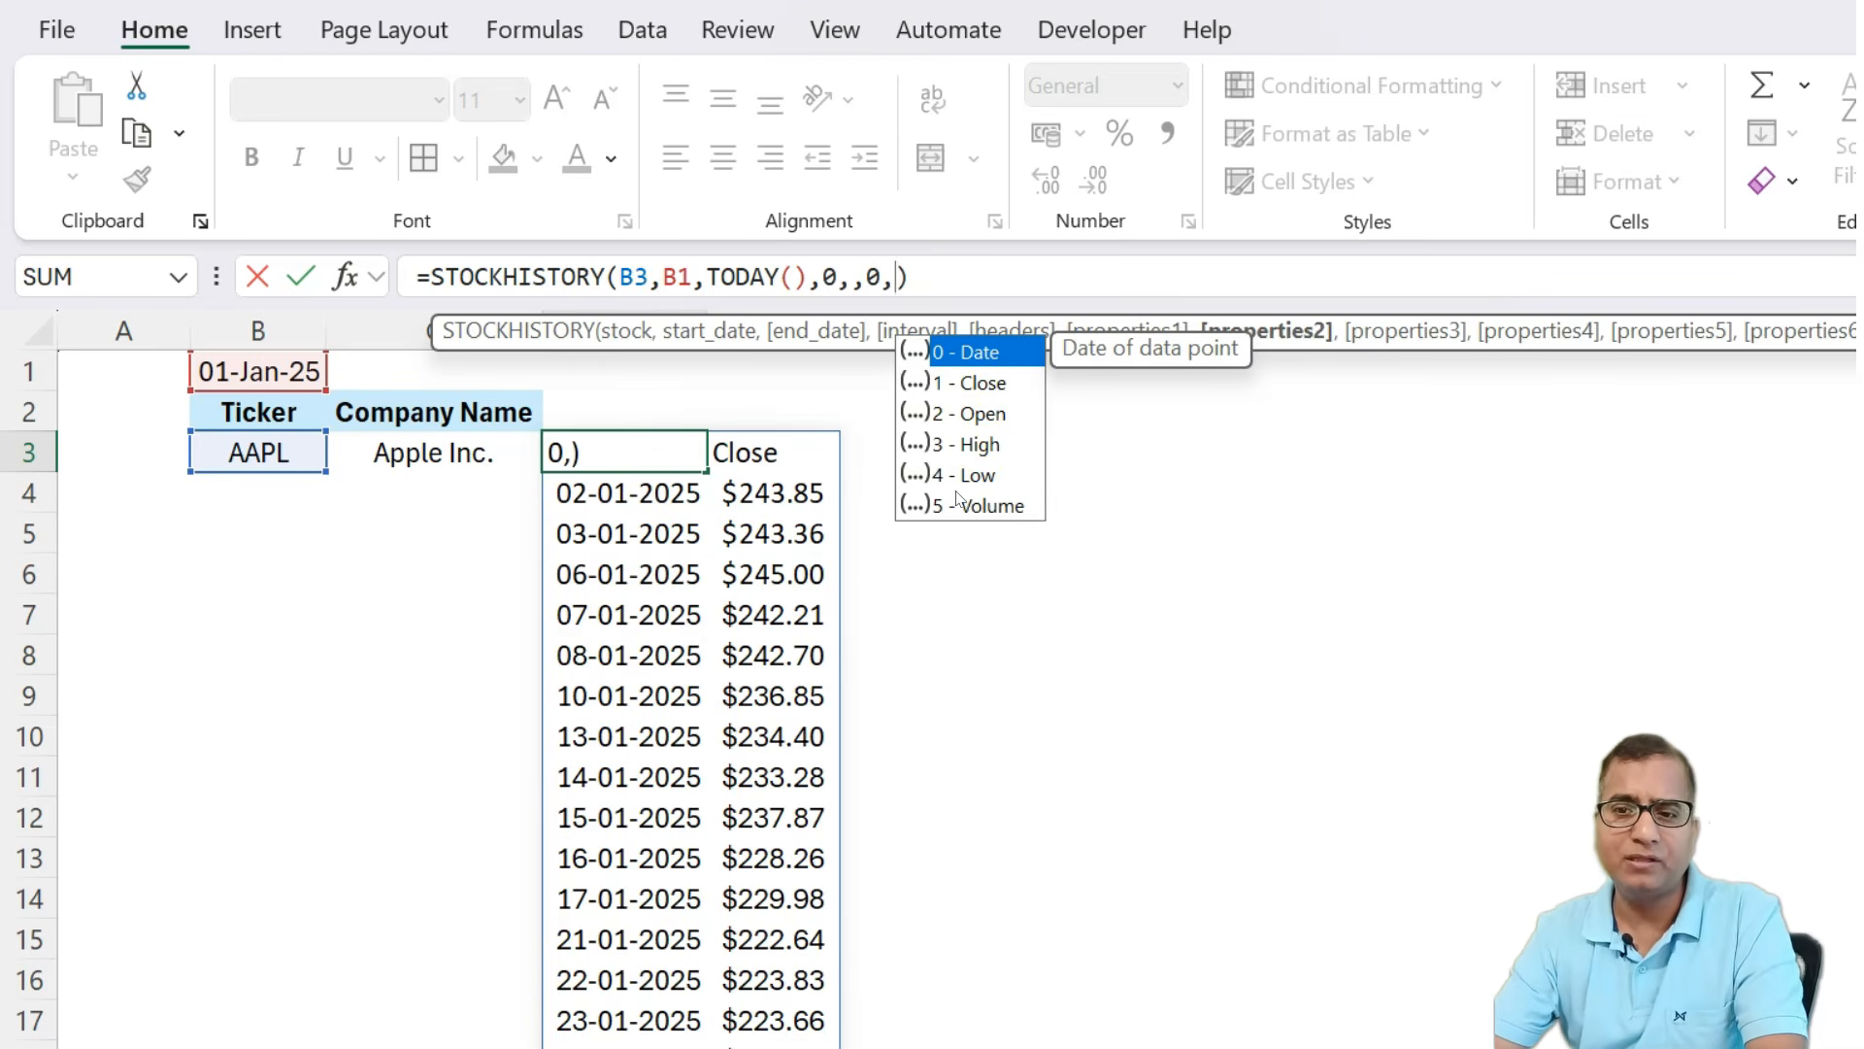
pyautogui.write(',2,3')
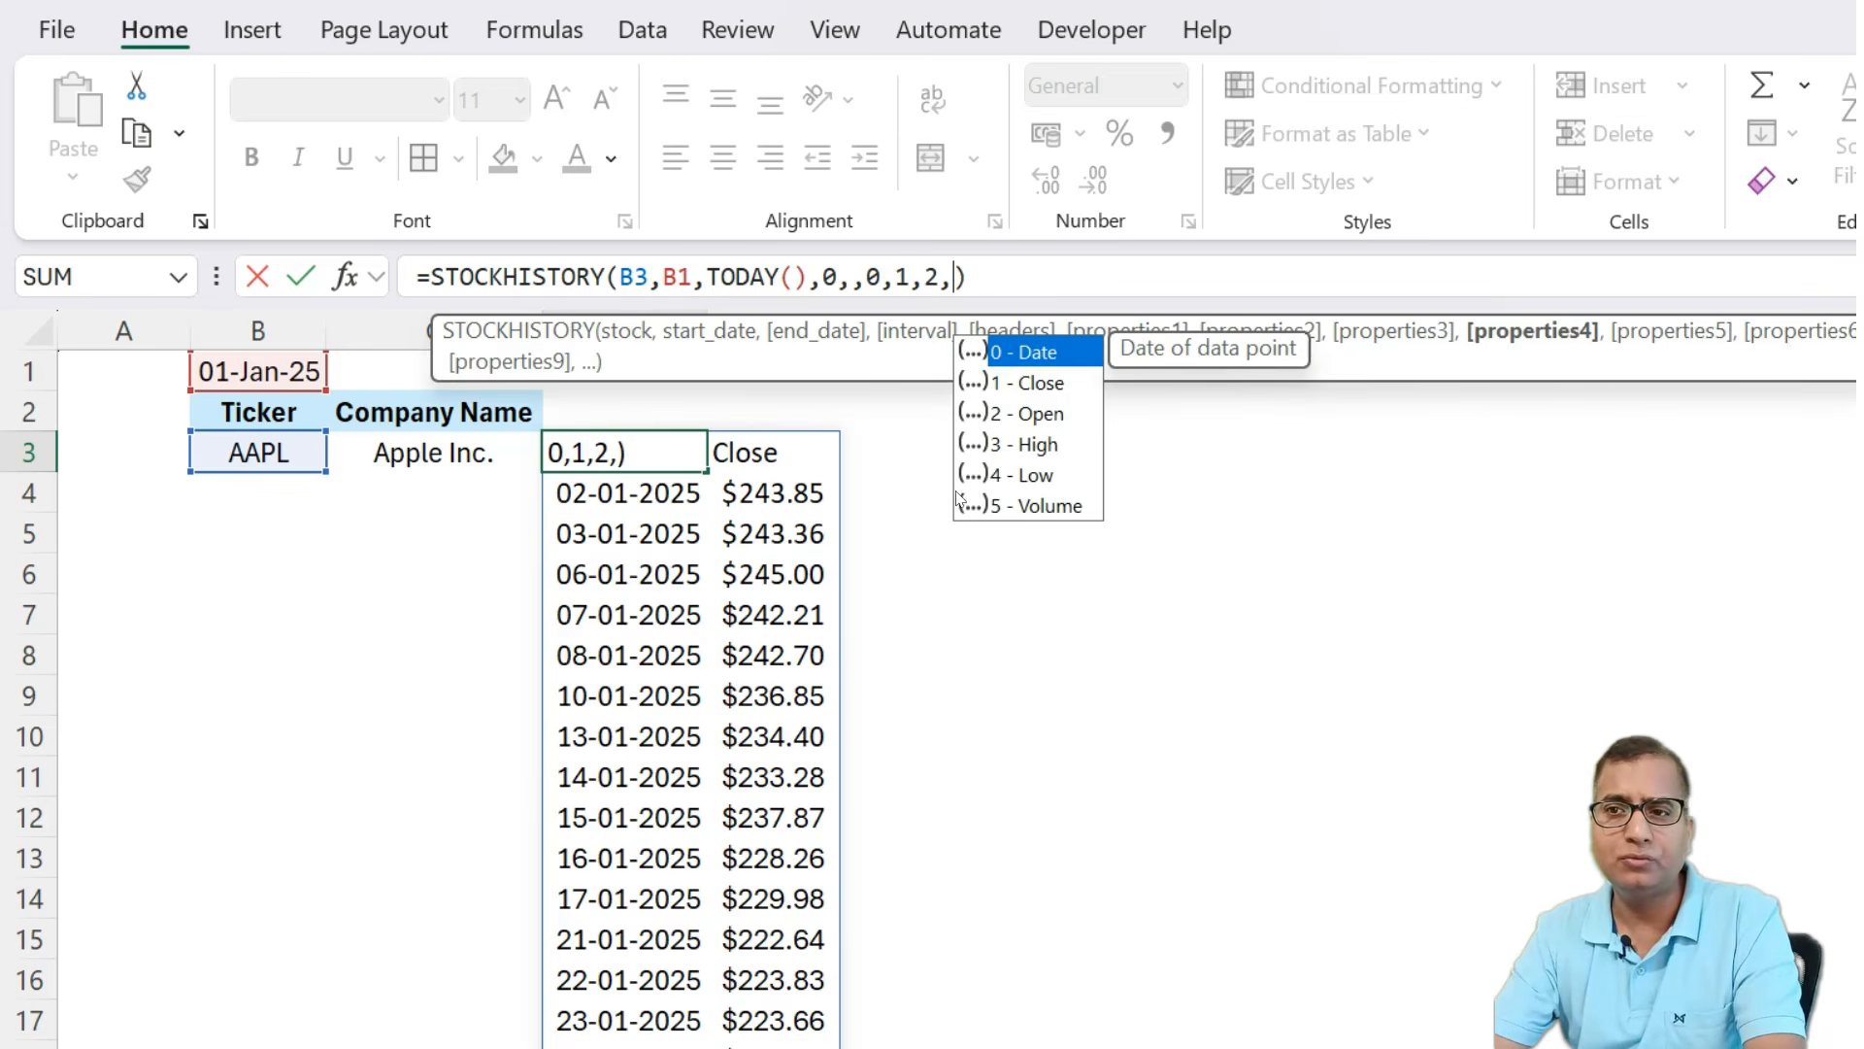
pyautogui.write(',4,5')
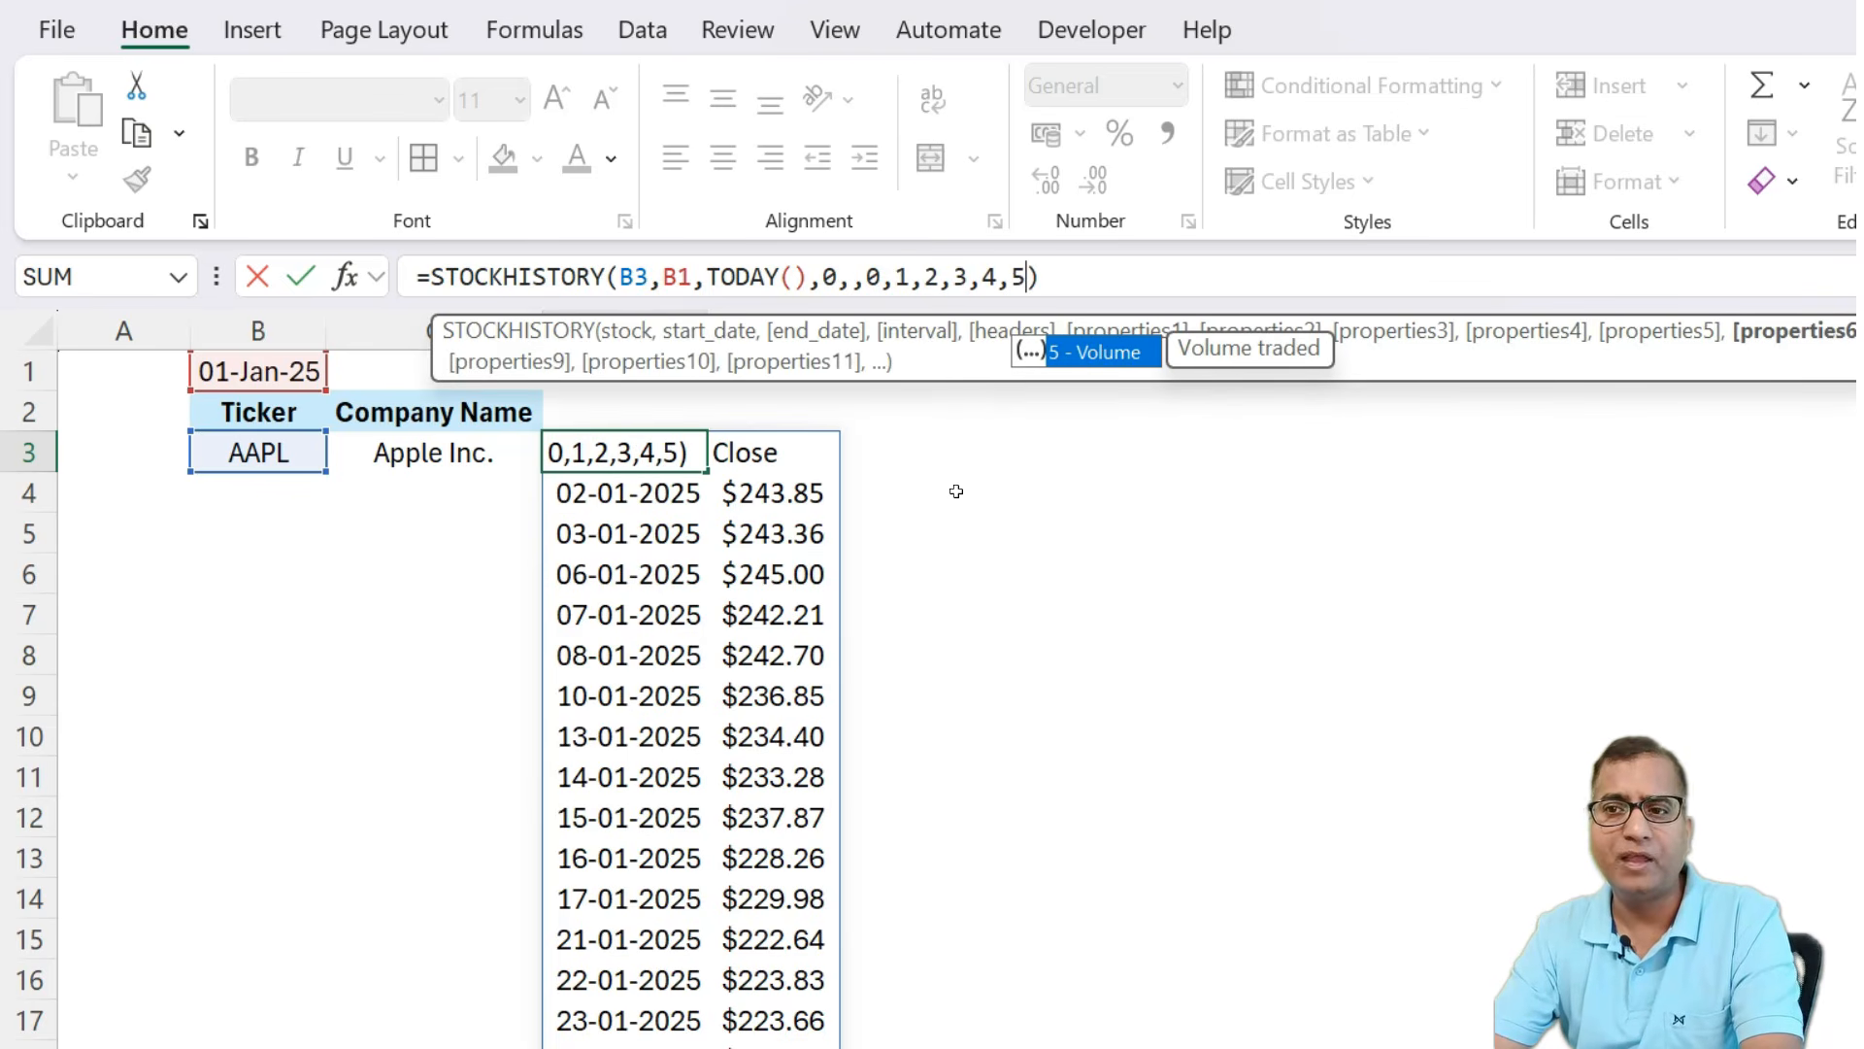
pyautogui.press('Return')
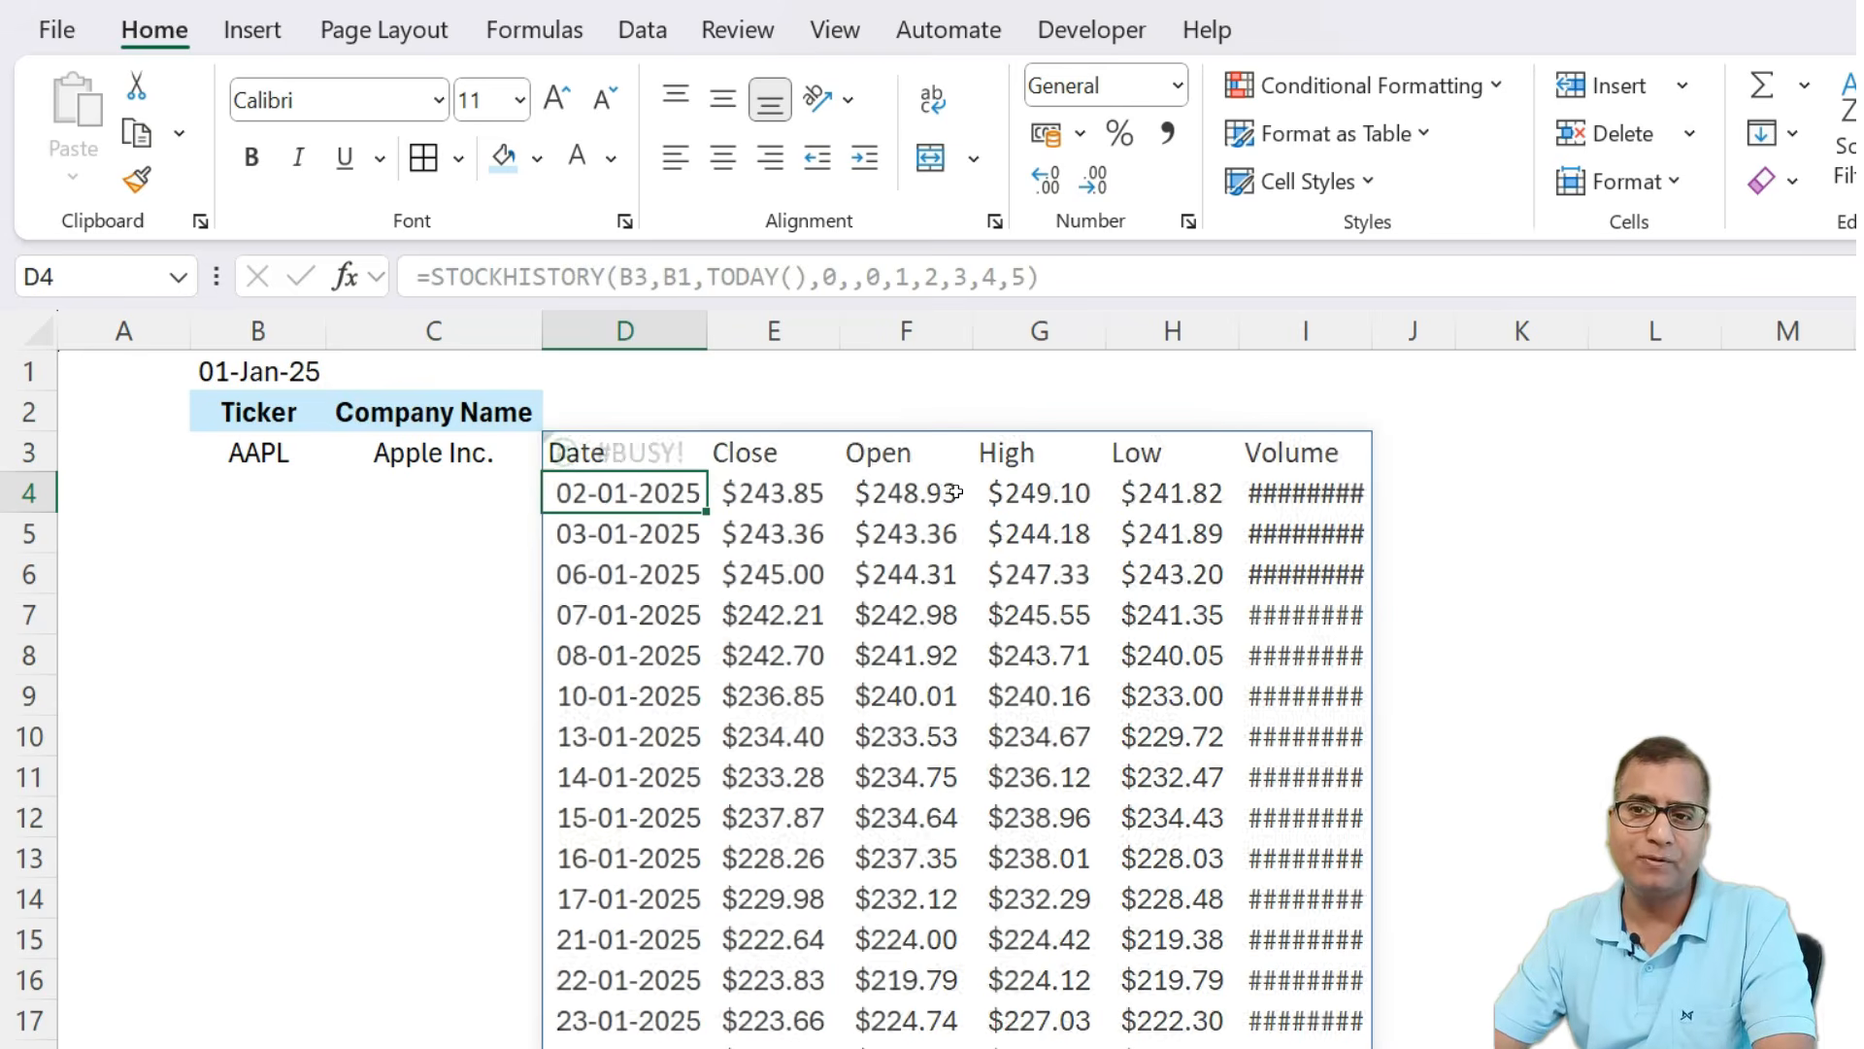
# Widen the Volume column so the full volume figures display, then inspect the returned header cells.
pyautogui.moveTo(1371, 330); pyautogui.dragTo(1410, 330)
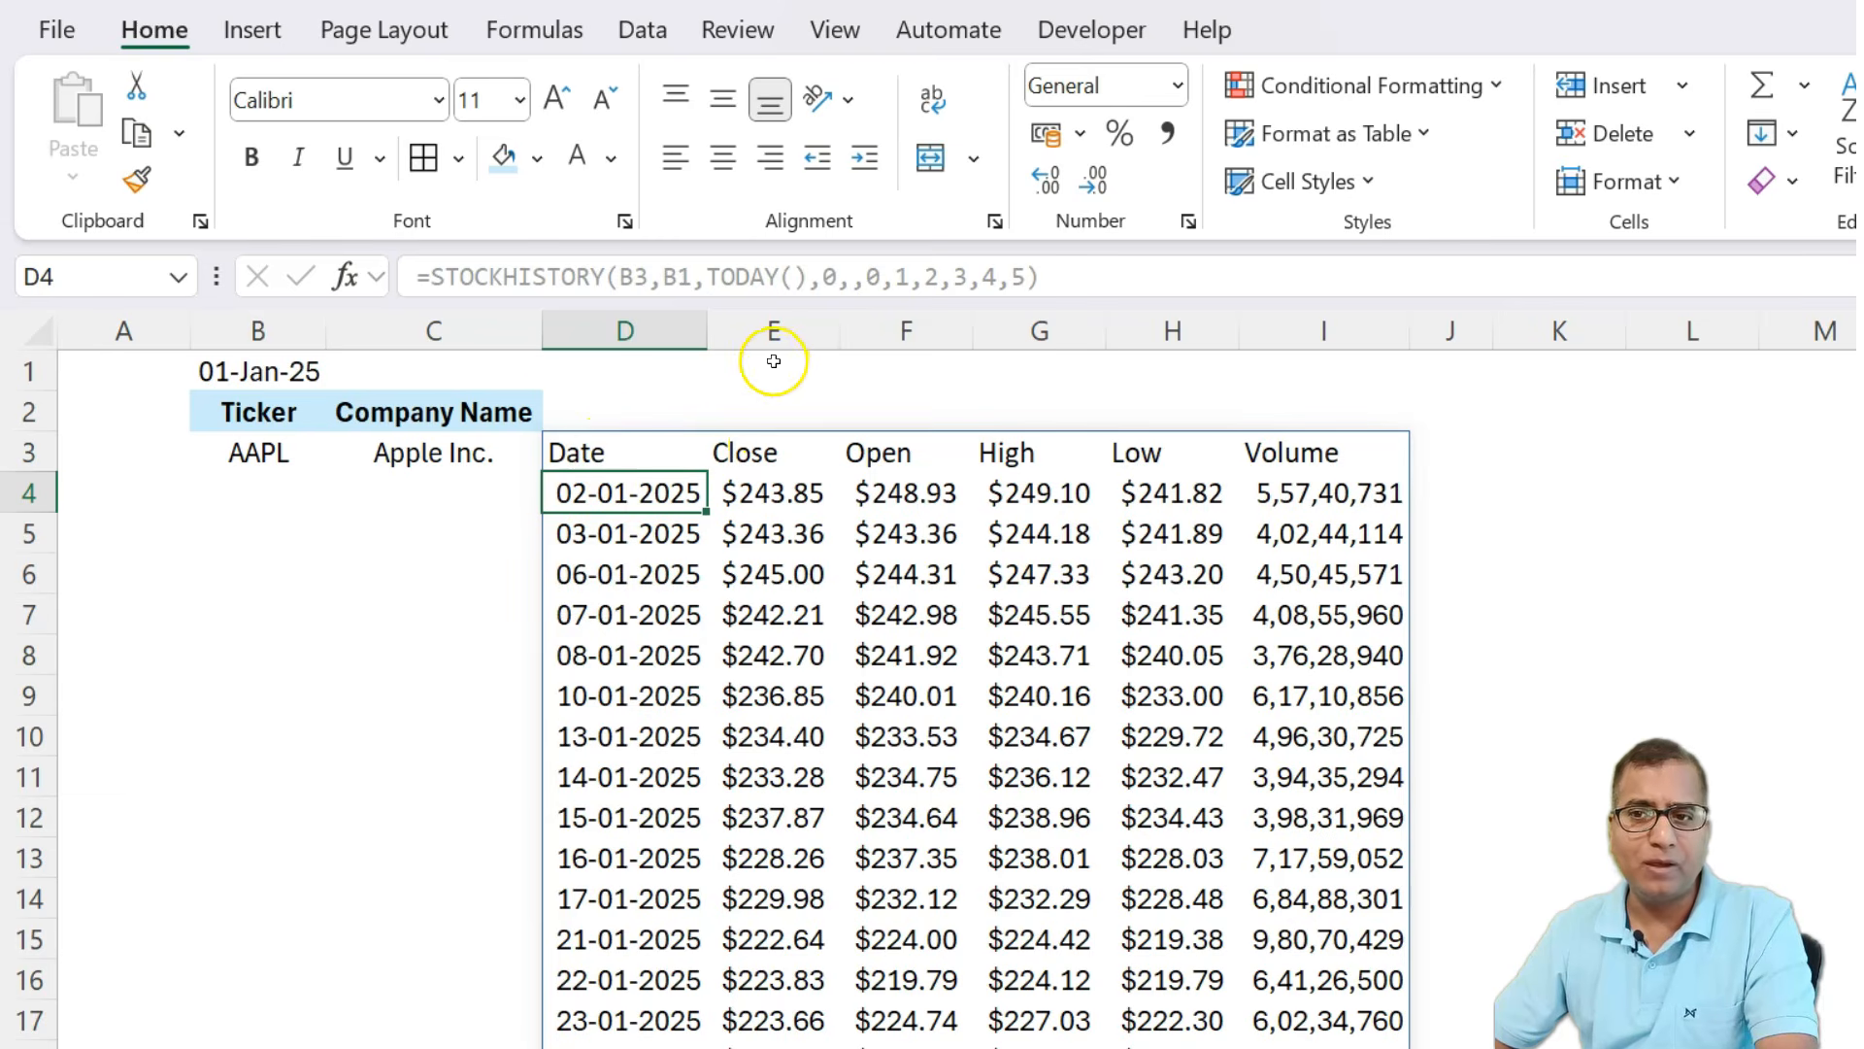
pyautogui.click(765, 437)
pyautogui.click(913, 450)
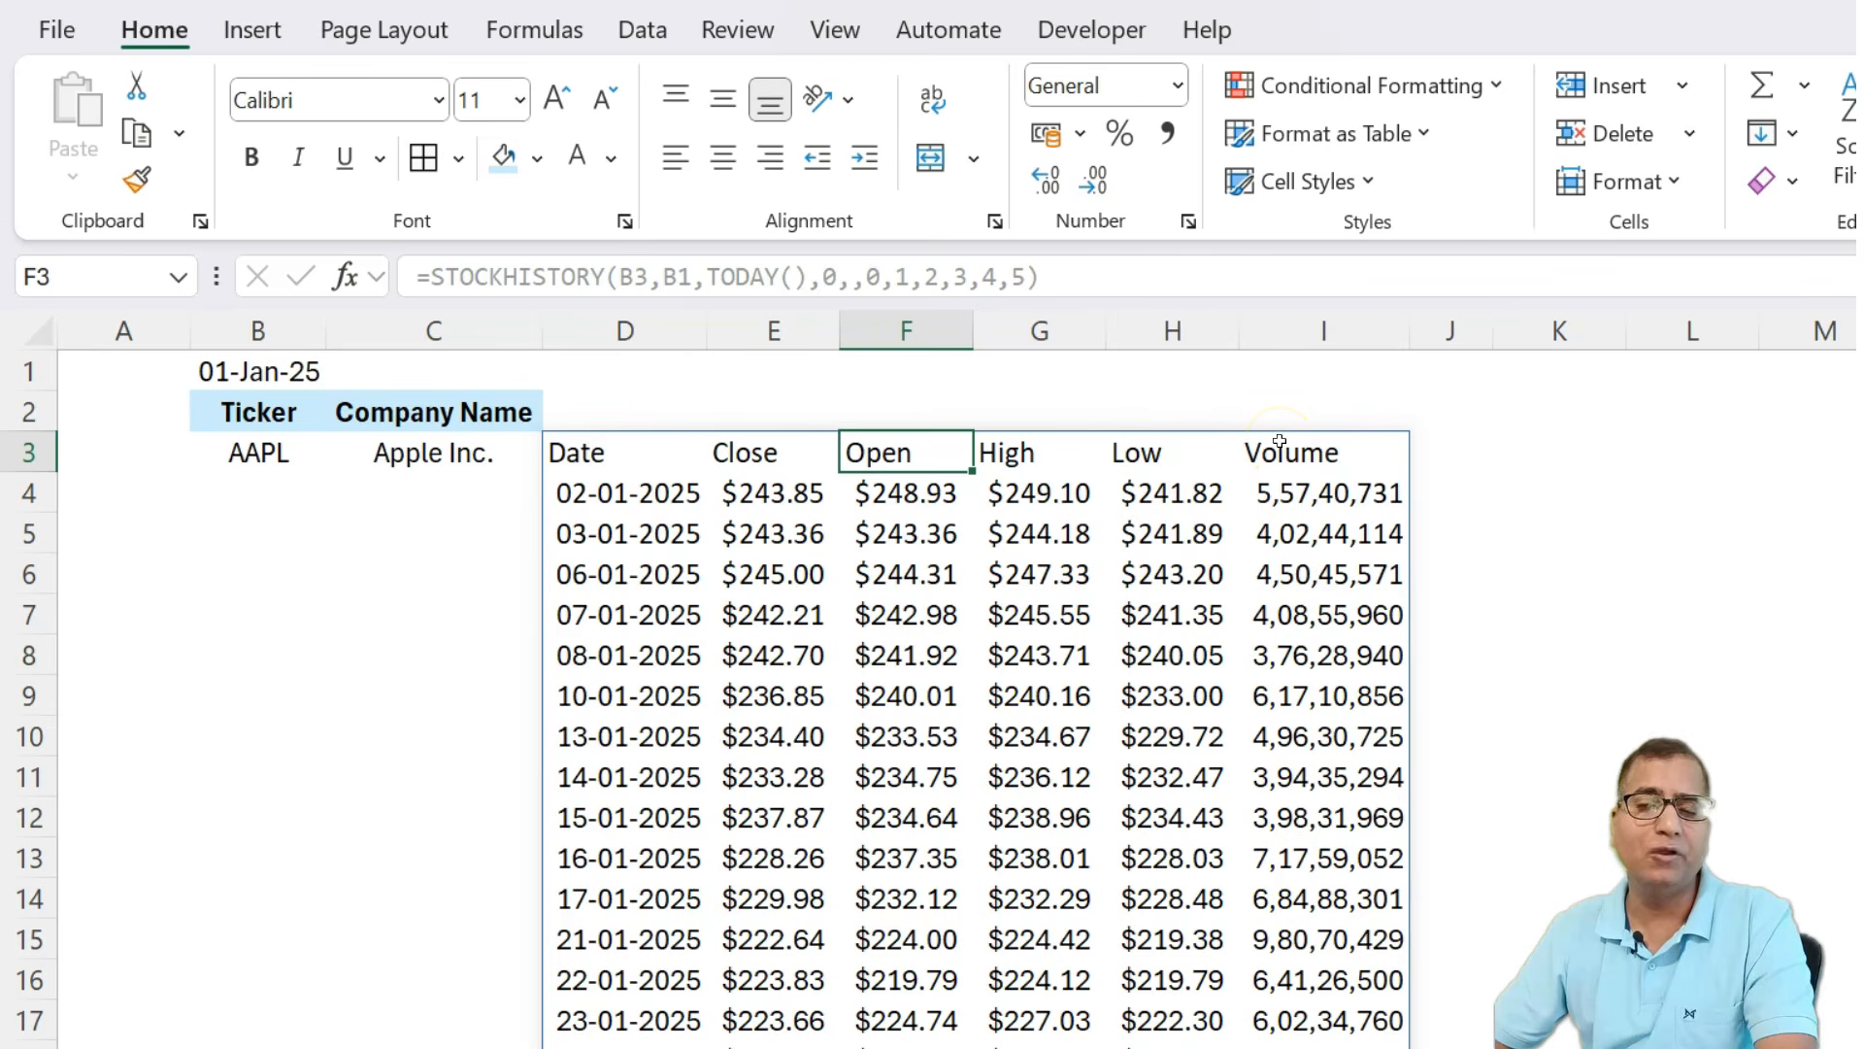
pyautogui.moveTo(632, 448); pyautogui.dragTo(724, 492)
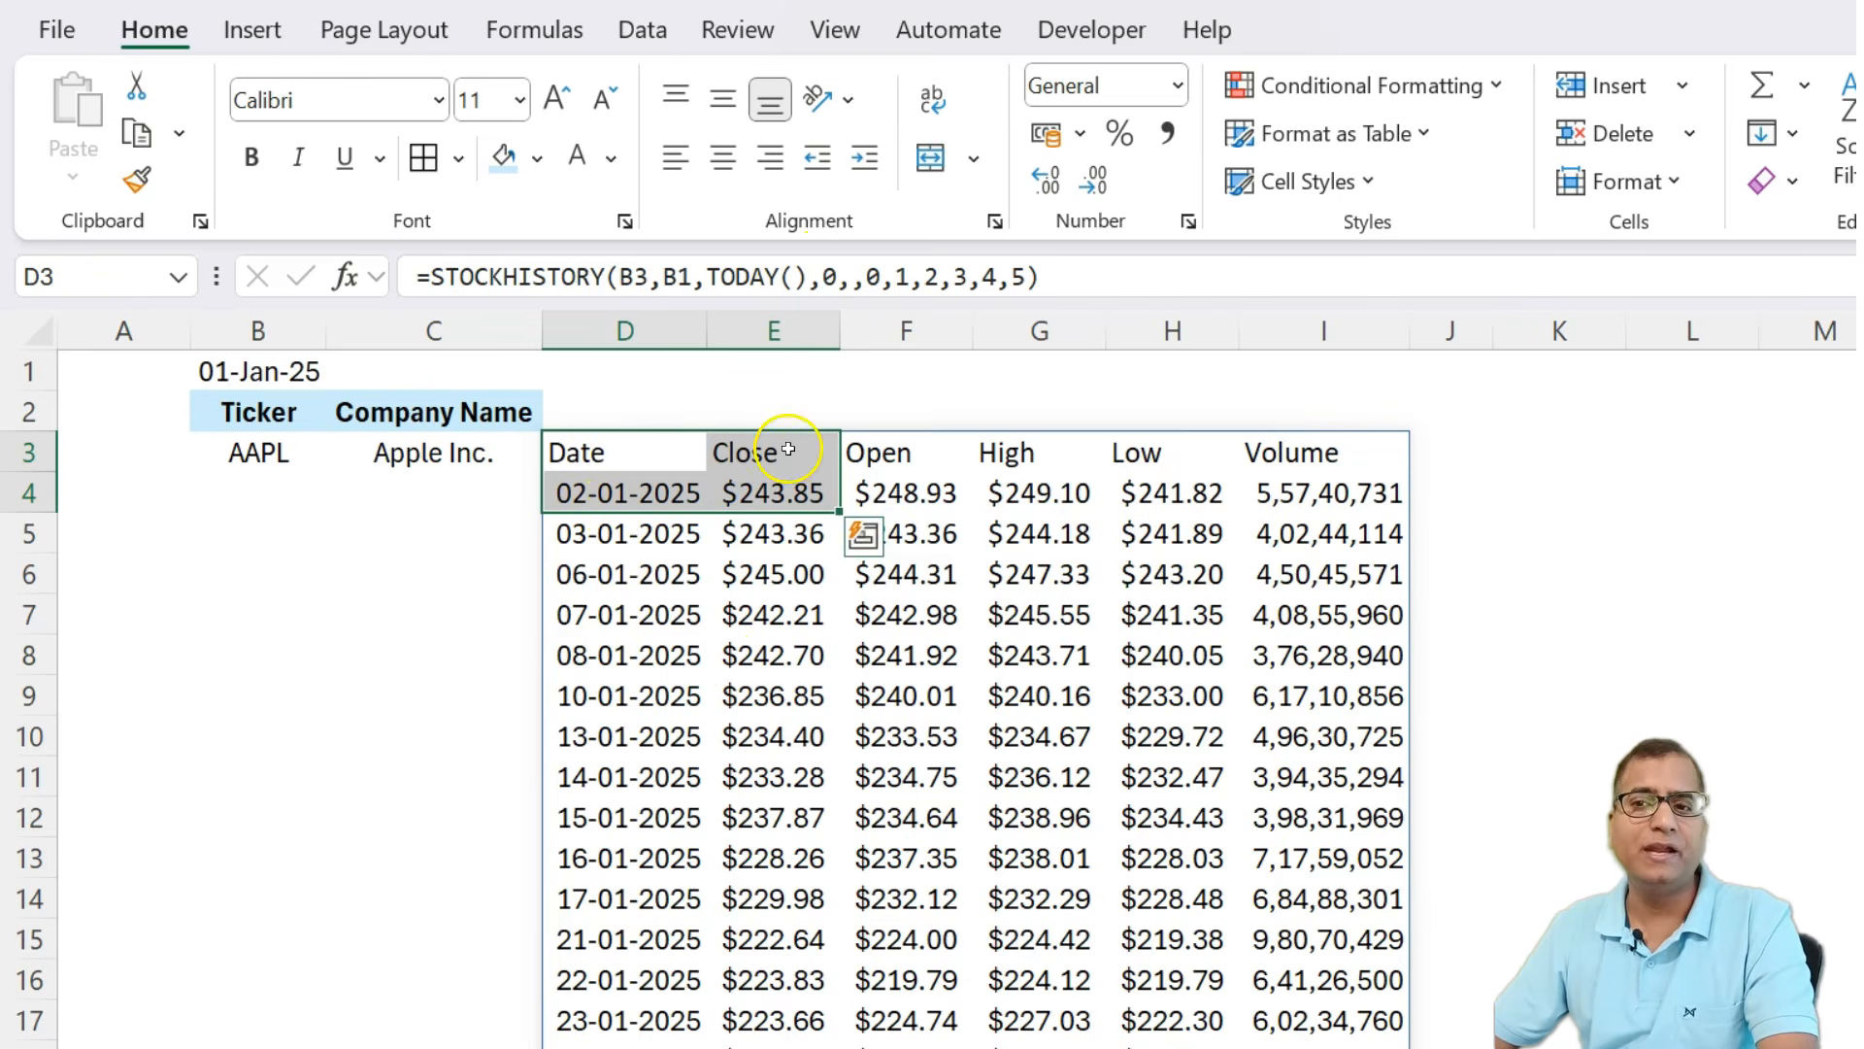
pyautogui.click(652, 448)
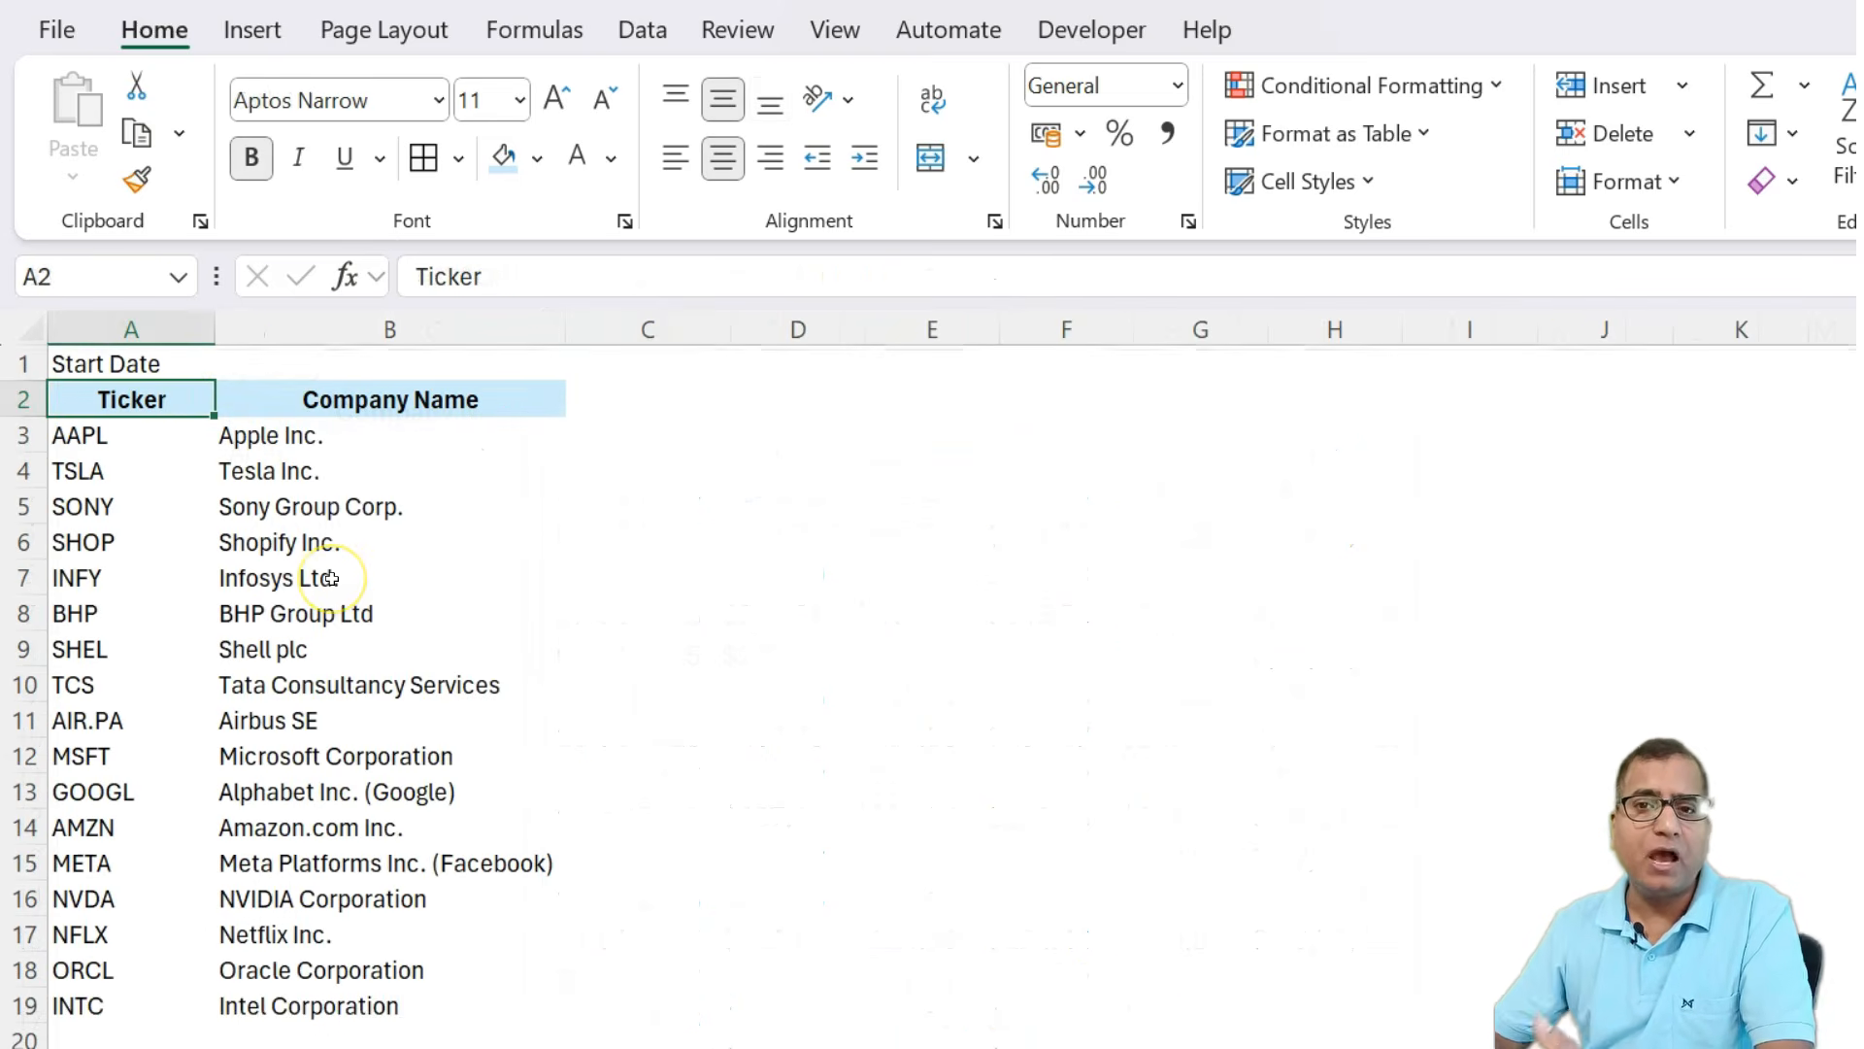
# Review the ticker and company name lists on the new sheet by selecting each column's range.
pyautogui.press('Down')
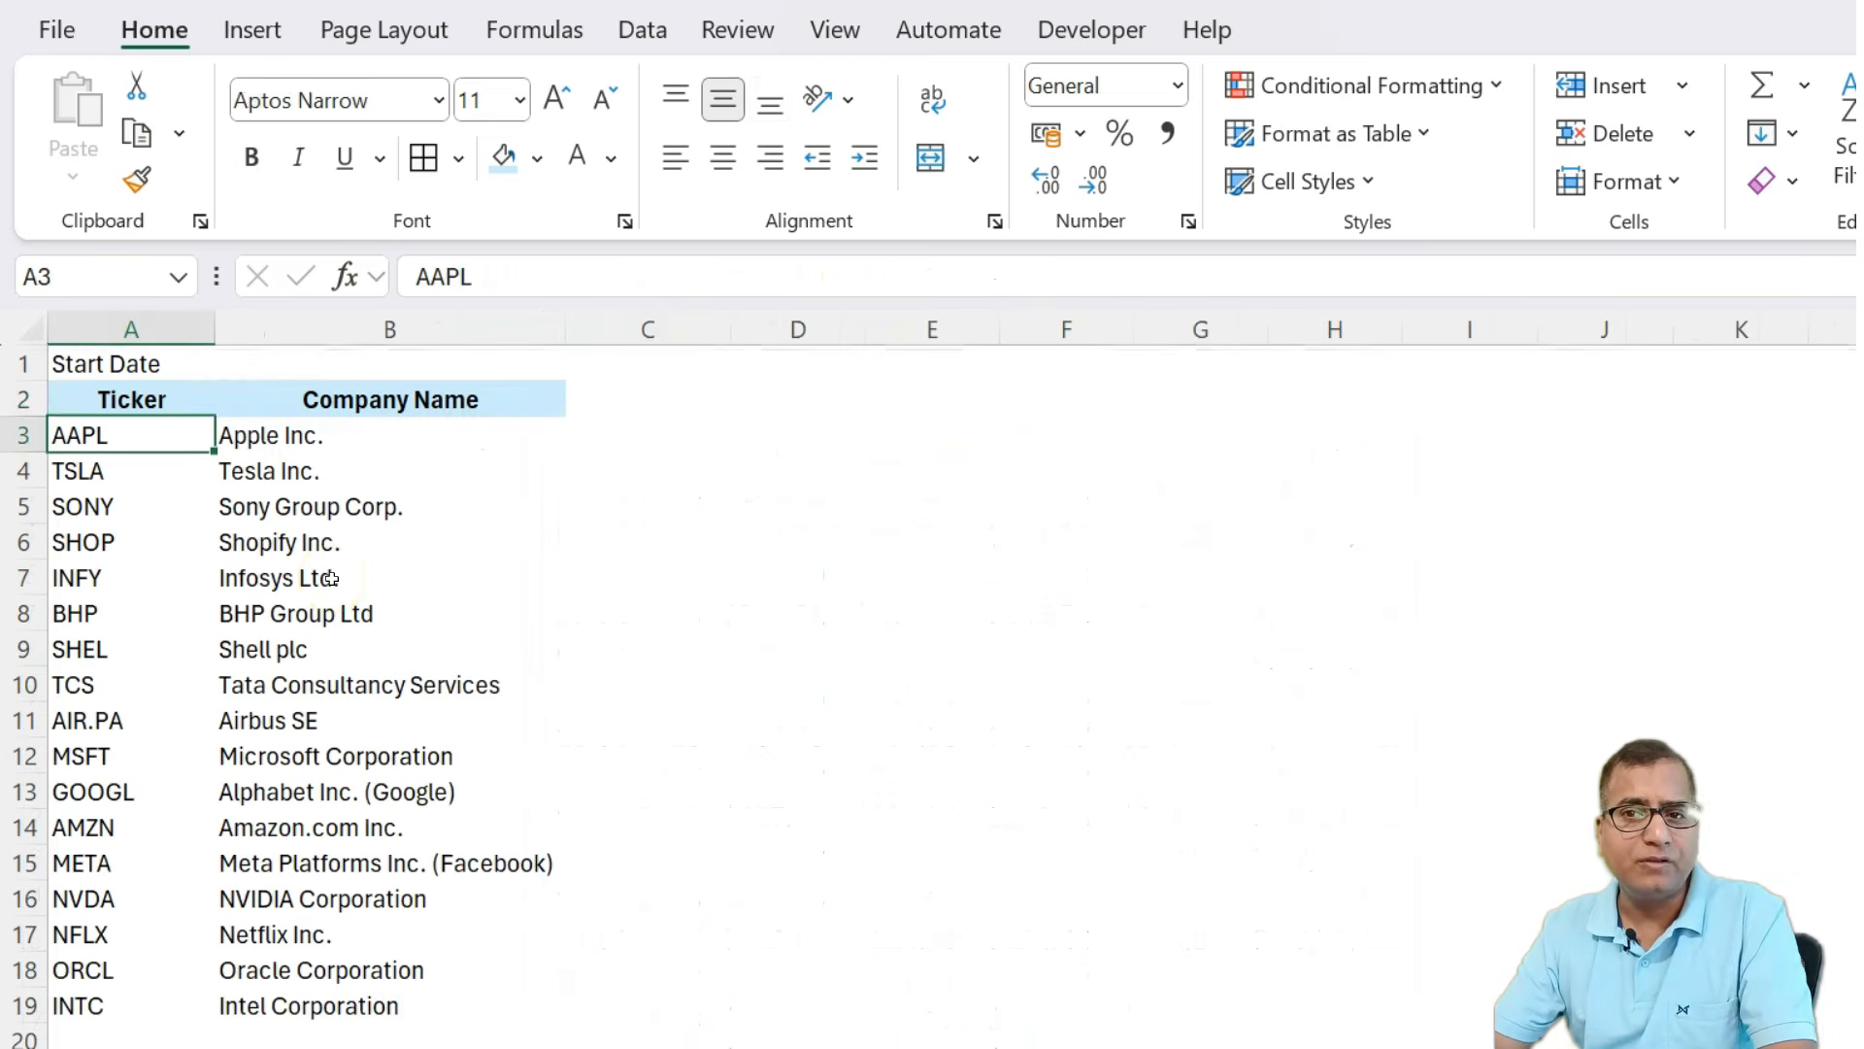
pyautogui.hotkey('ctrl', 'shift', 'Down')
pyautogui.press('Right')
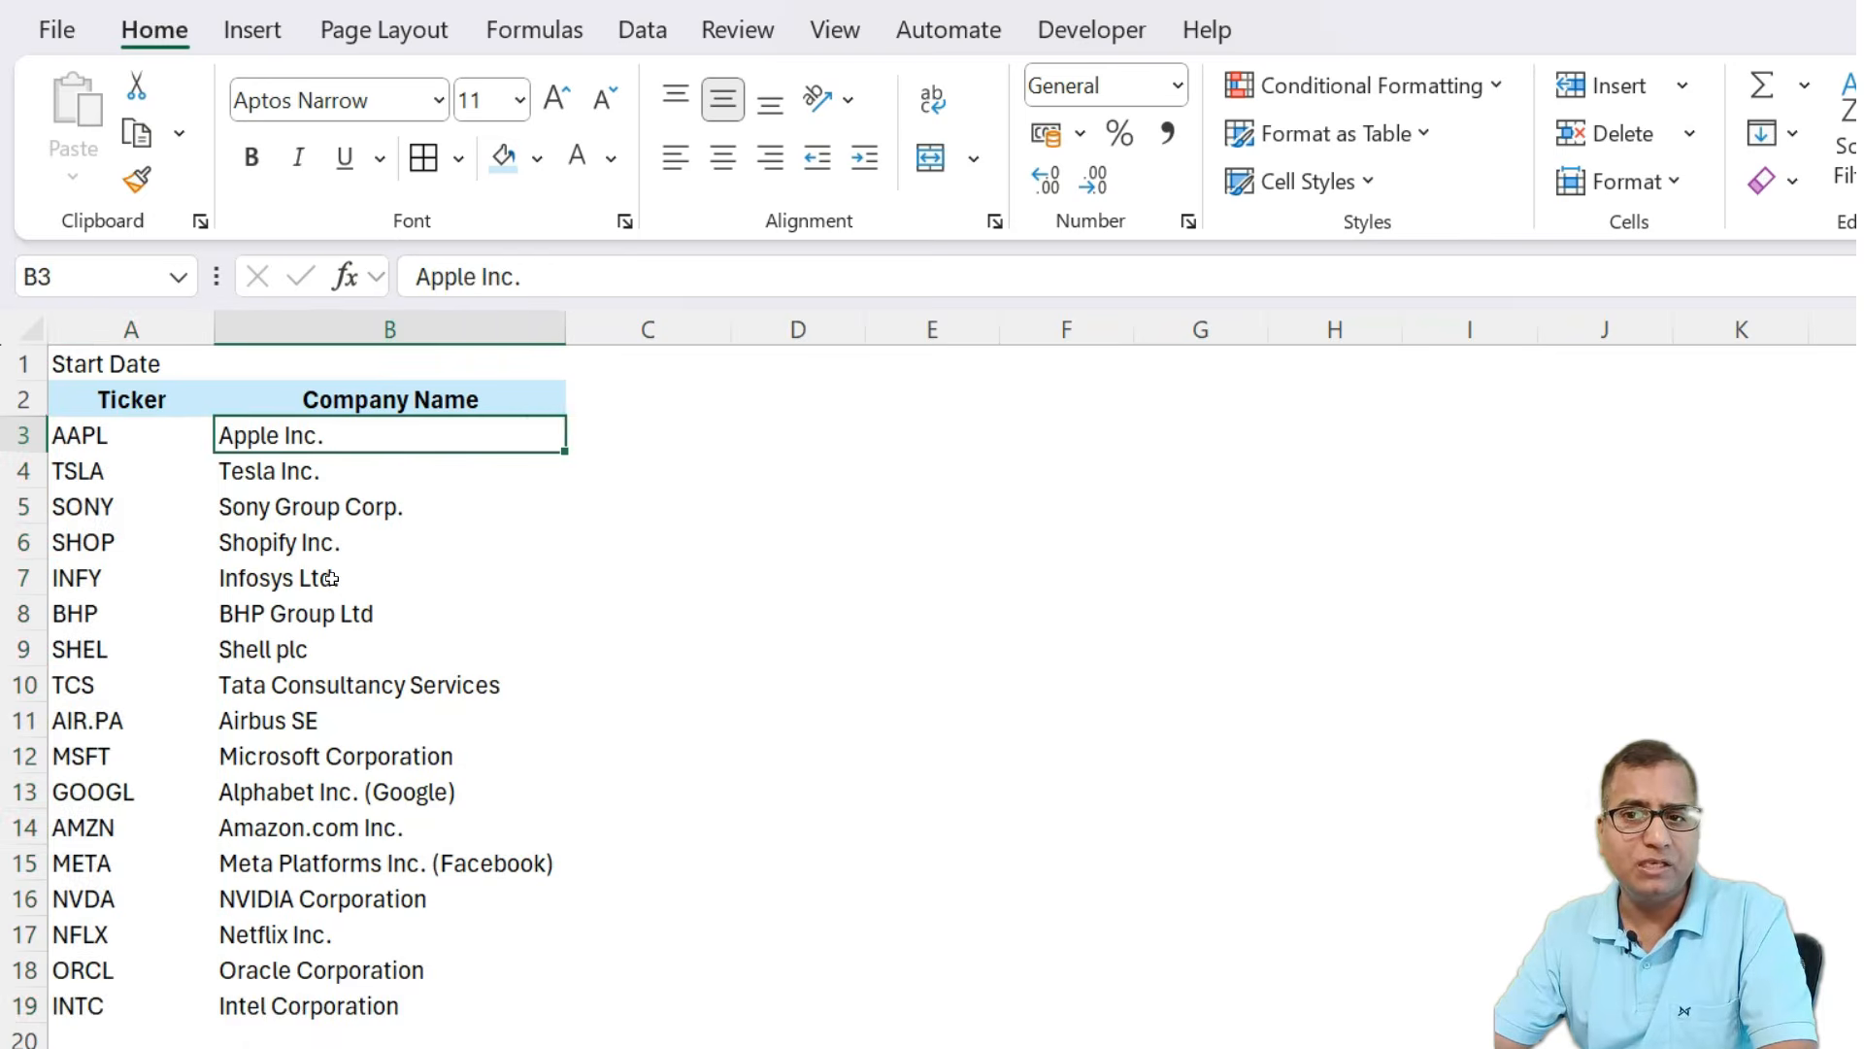
pyautogui.hotkey('ctrl', 'shift', 'Down')
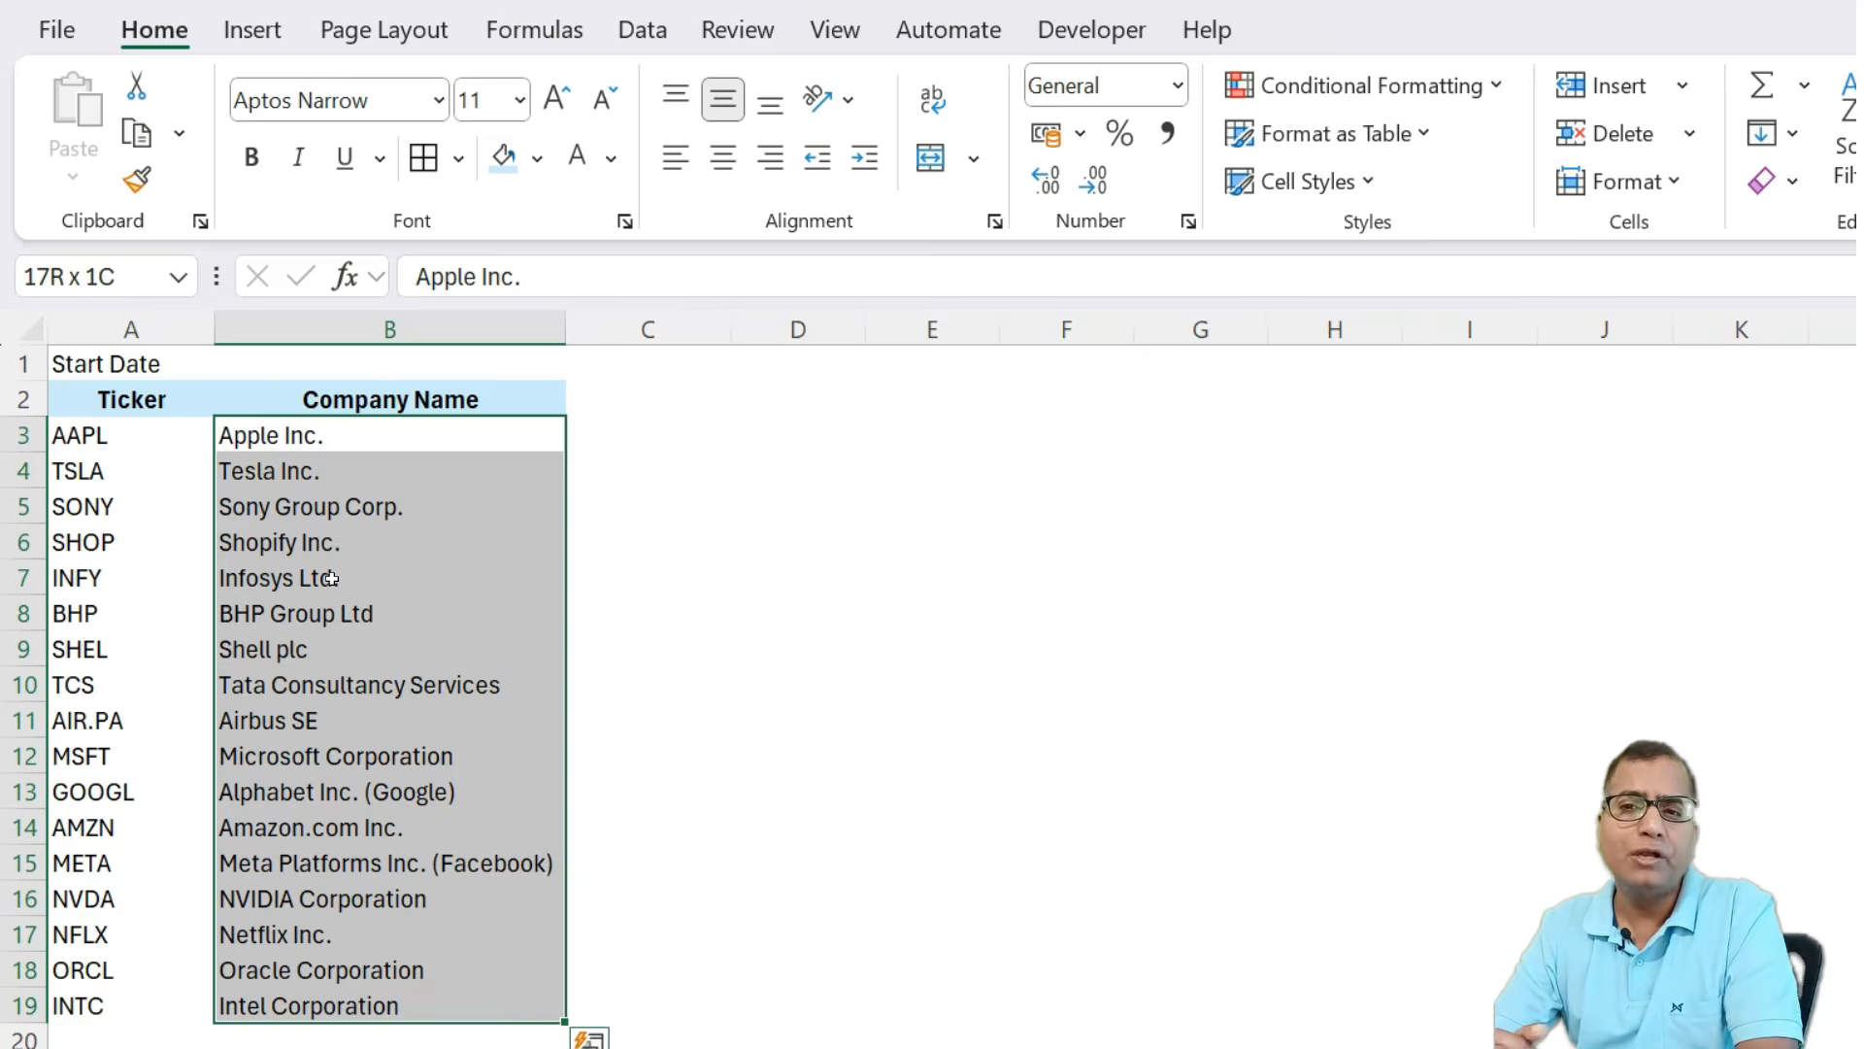
pyautogui.press('Left')
pyautogui.hotkey('ctrl', 'shift', 'Down')
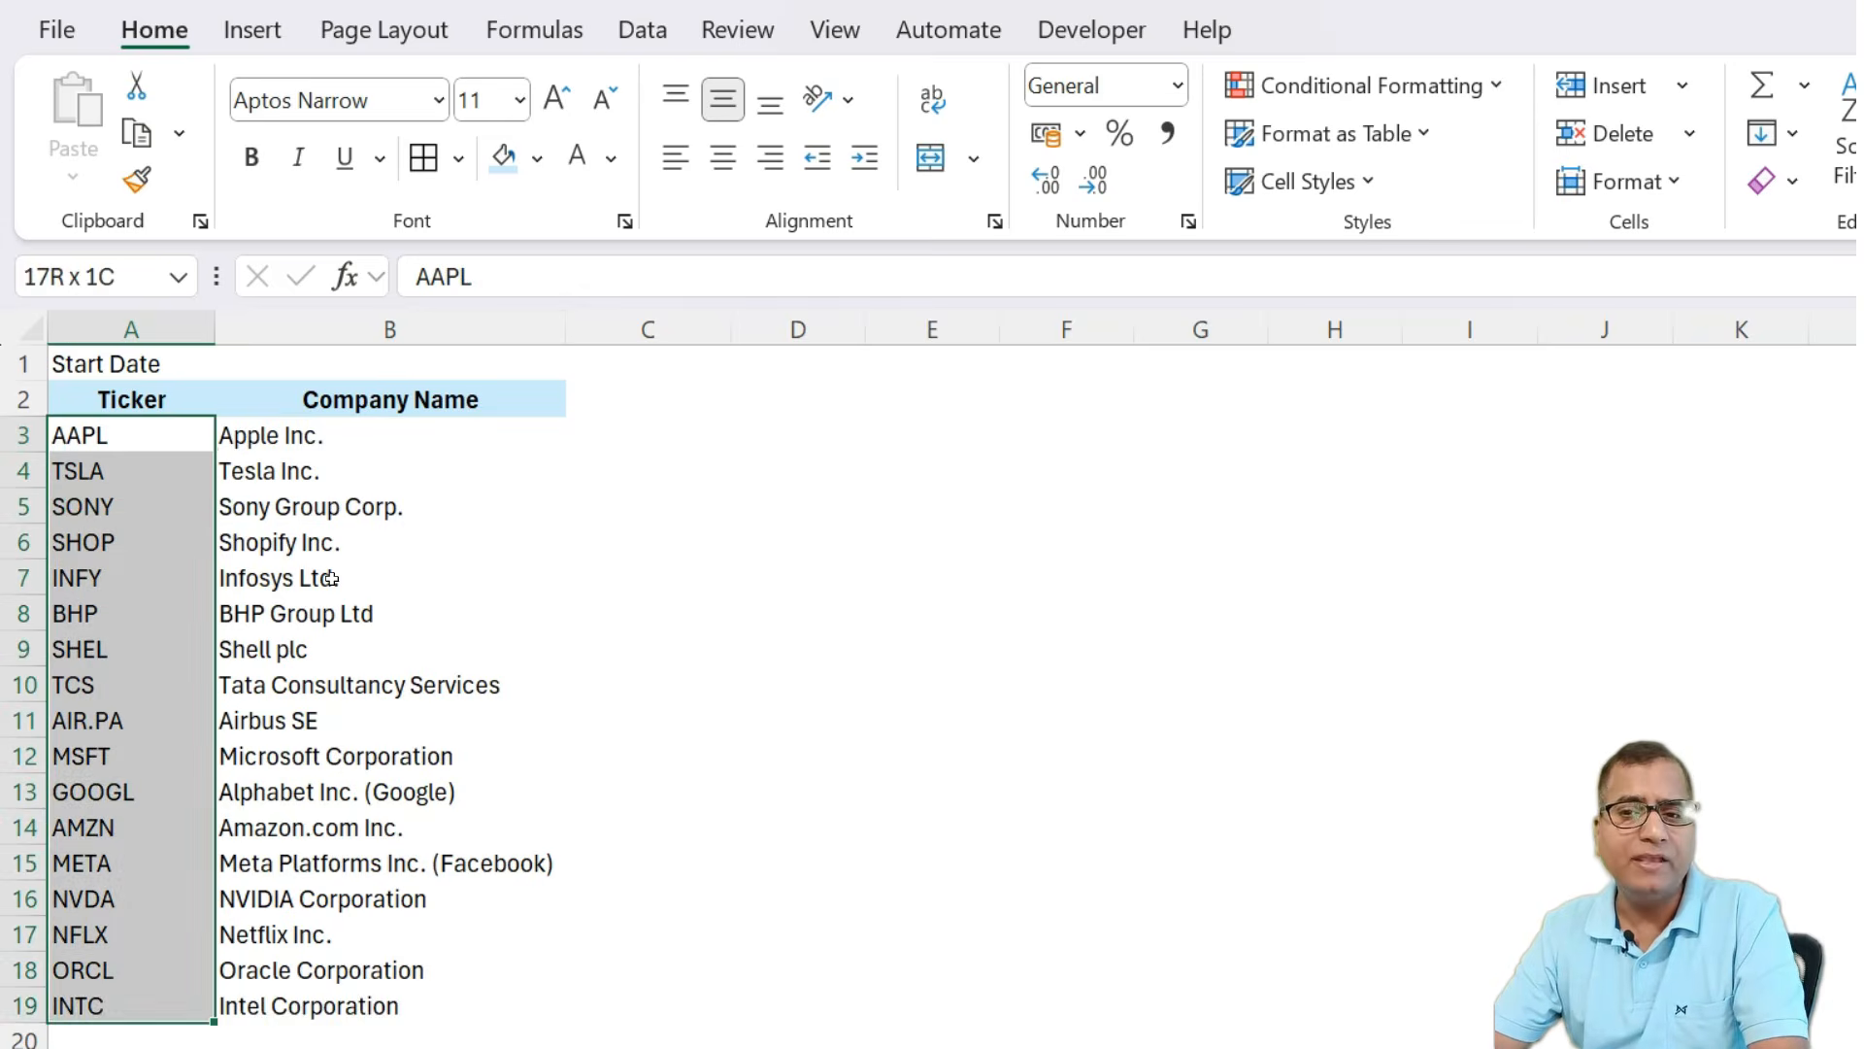
pyautogui.hotkey('shift', 'Right')
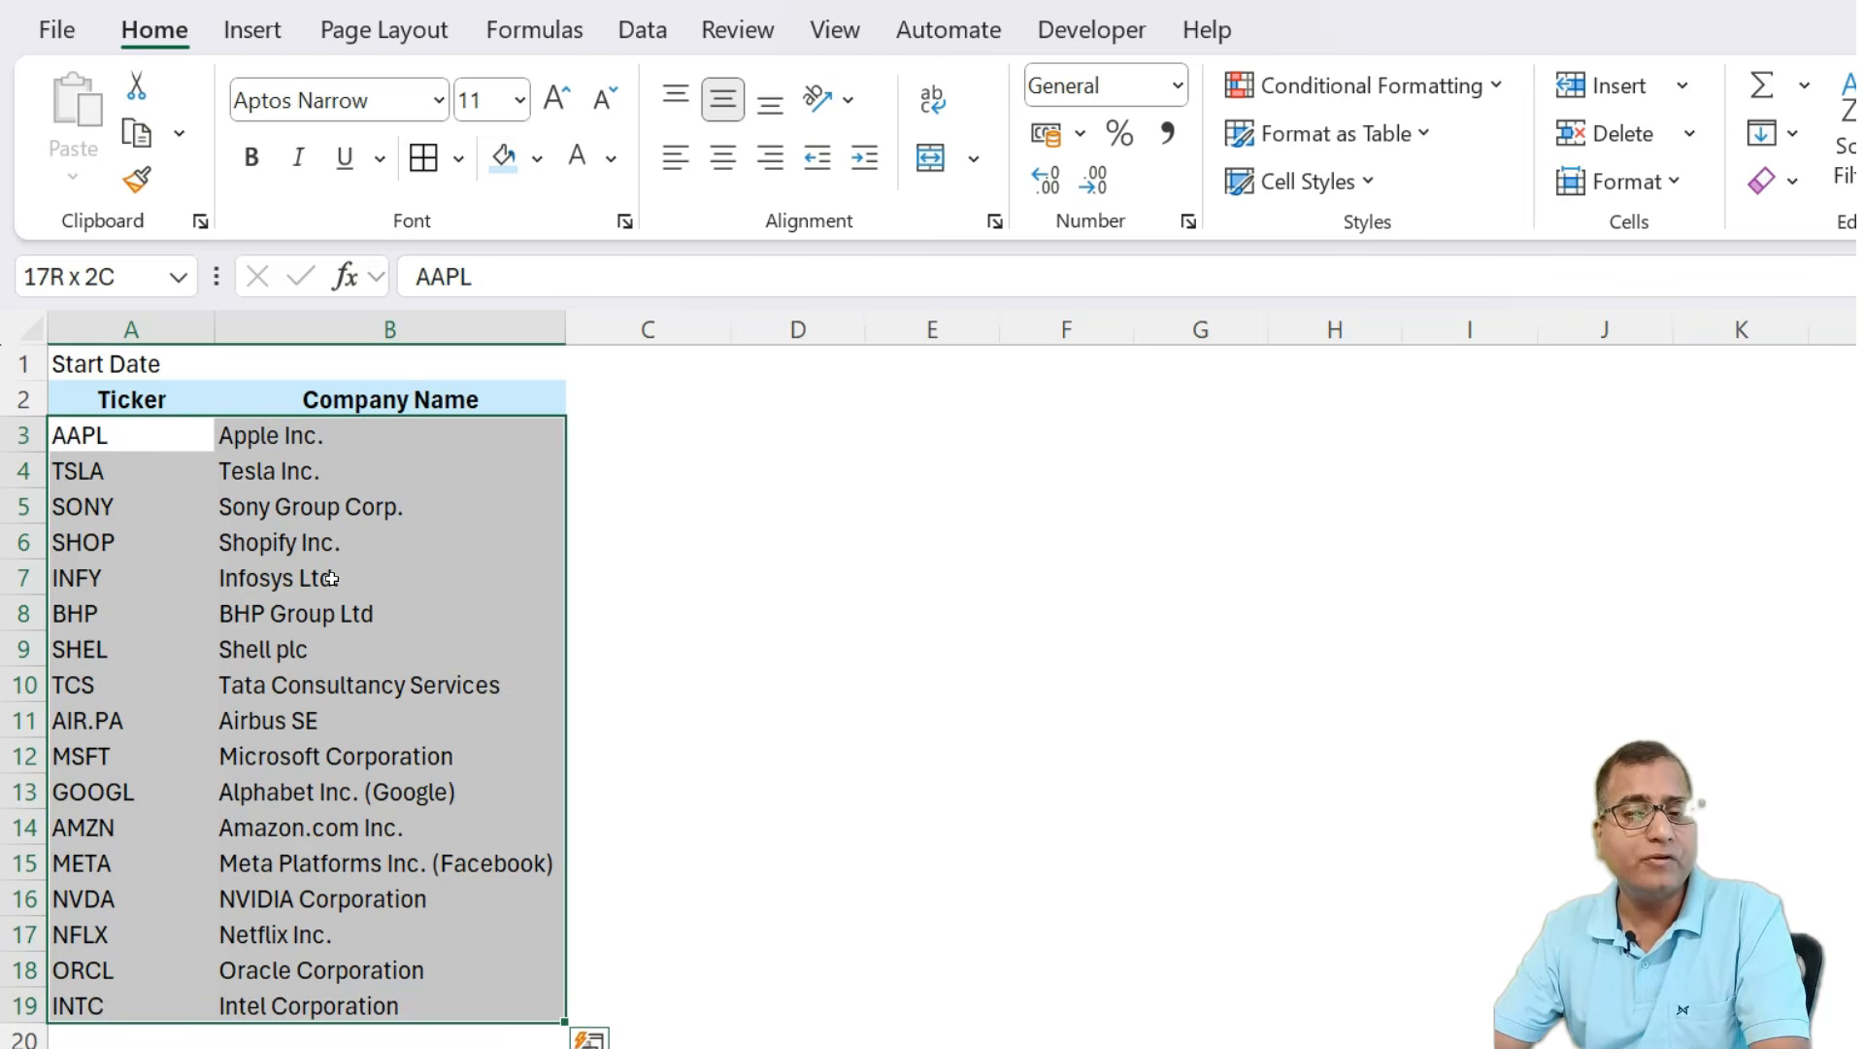
# Enter the start date 1jan25 in cell B1.
pyautogui.hotkey('ctrl', 'Home')
pyautogui.press('Right')
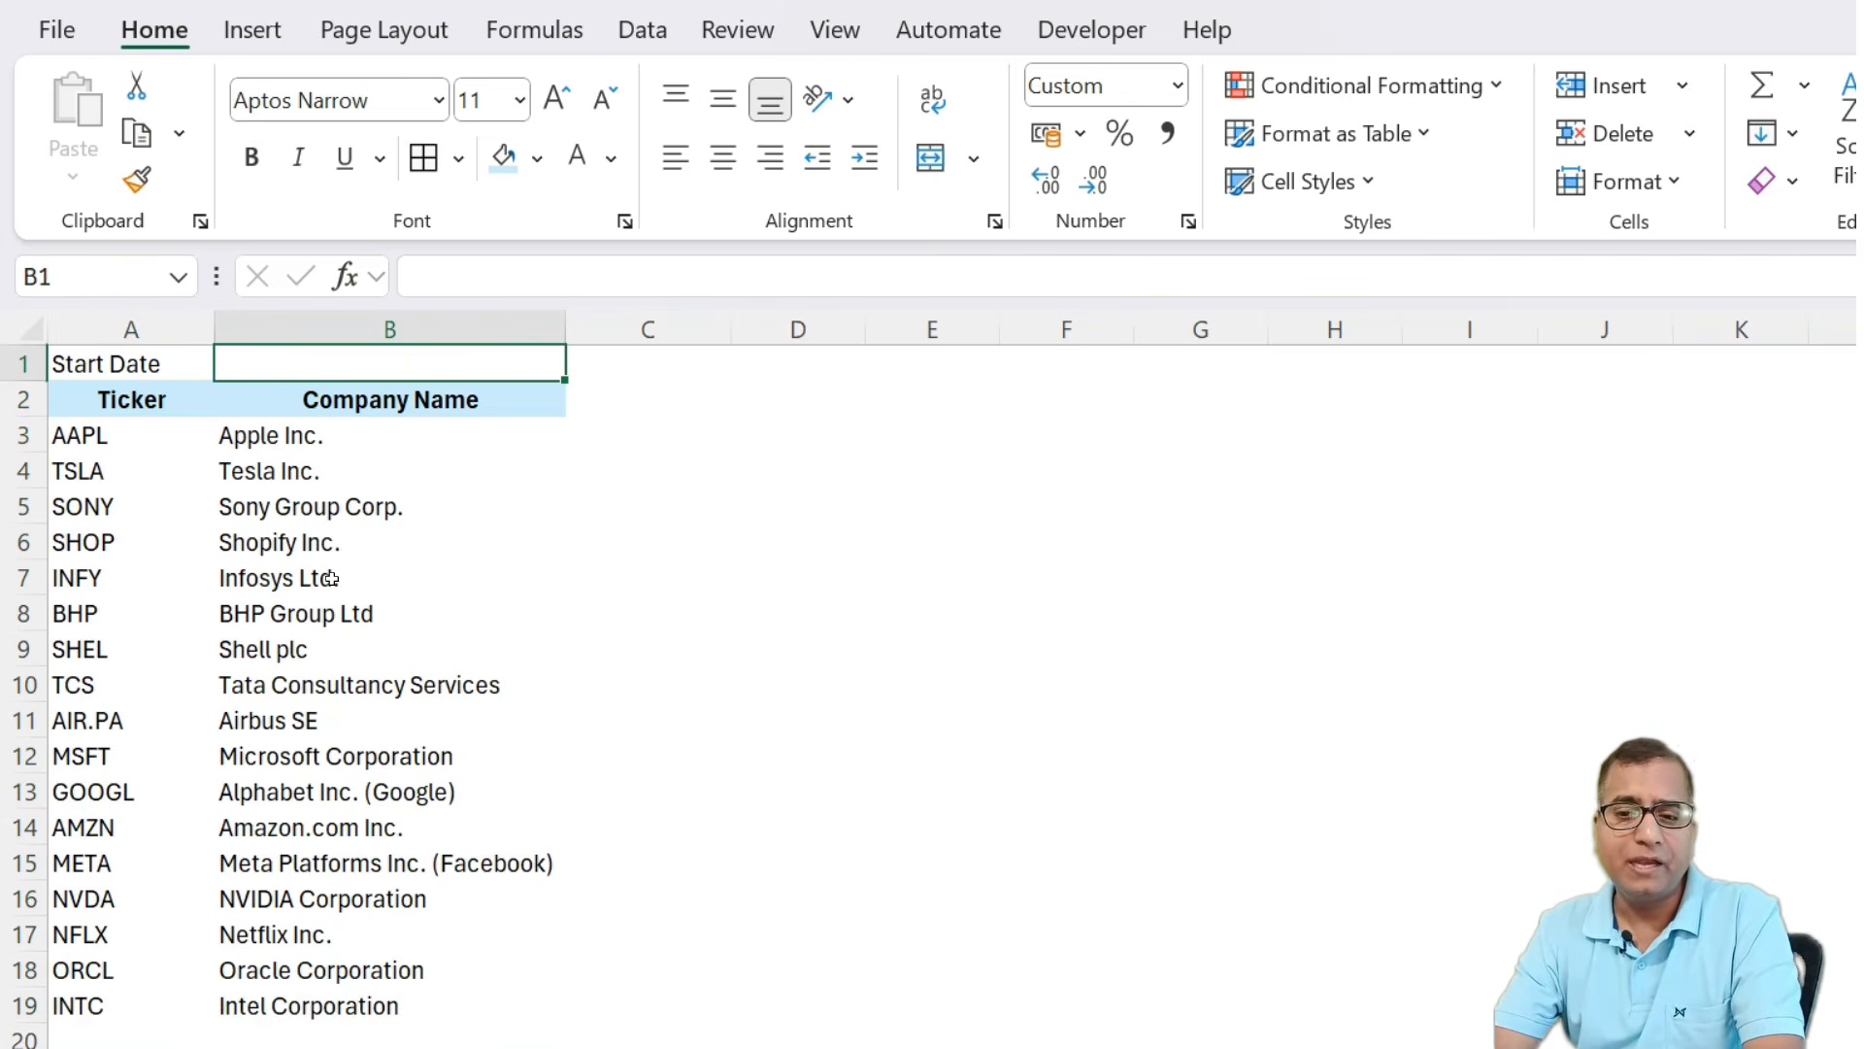
pyautogui.write('1jan')
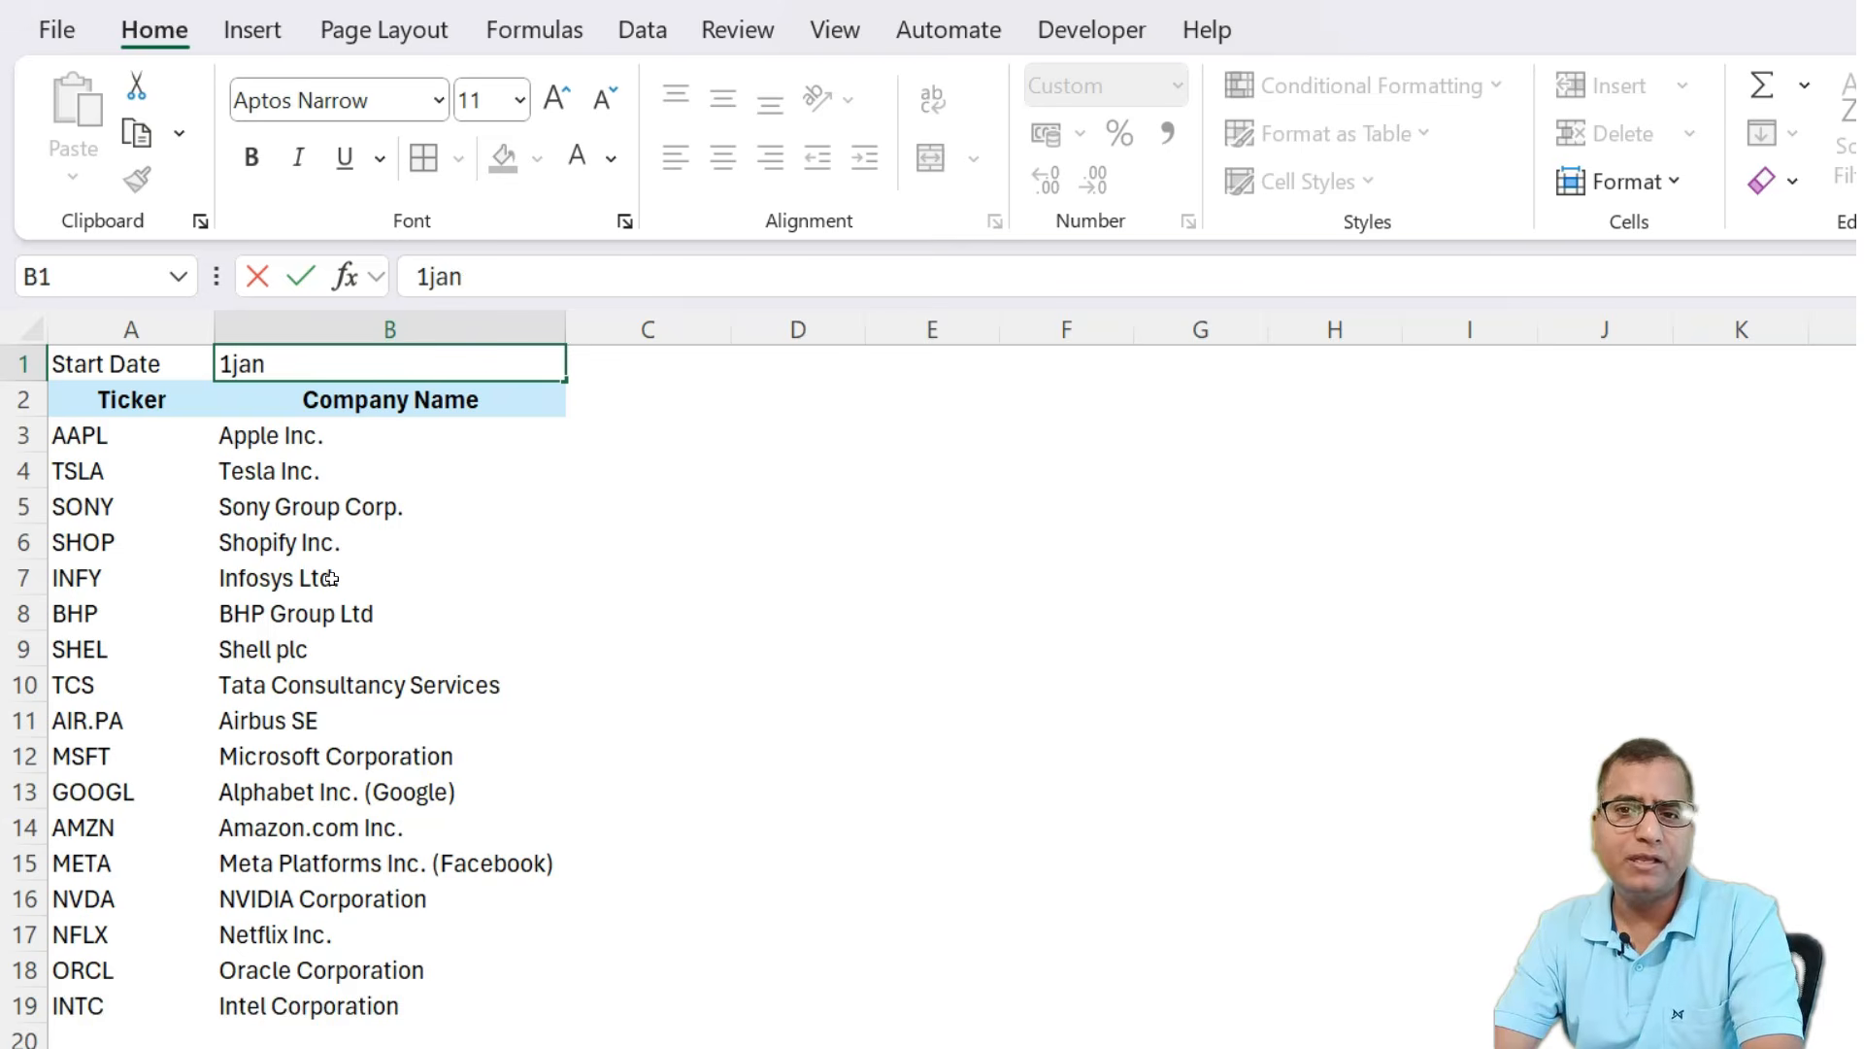
pyautogui.write('25')
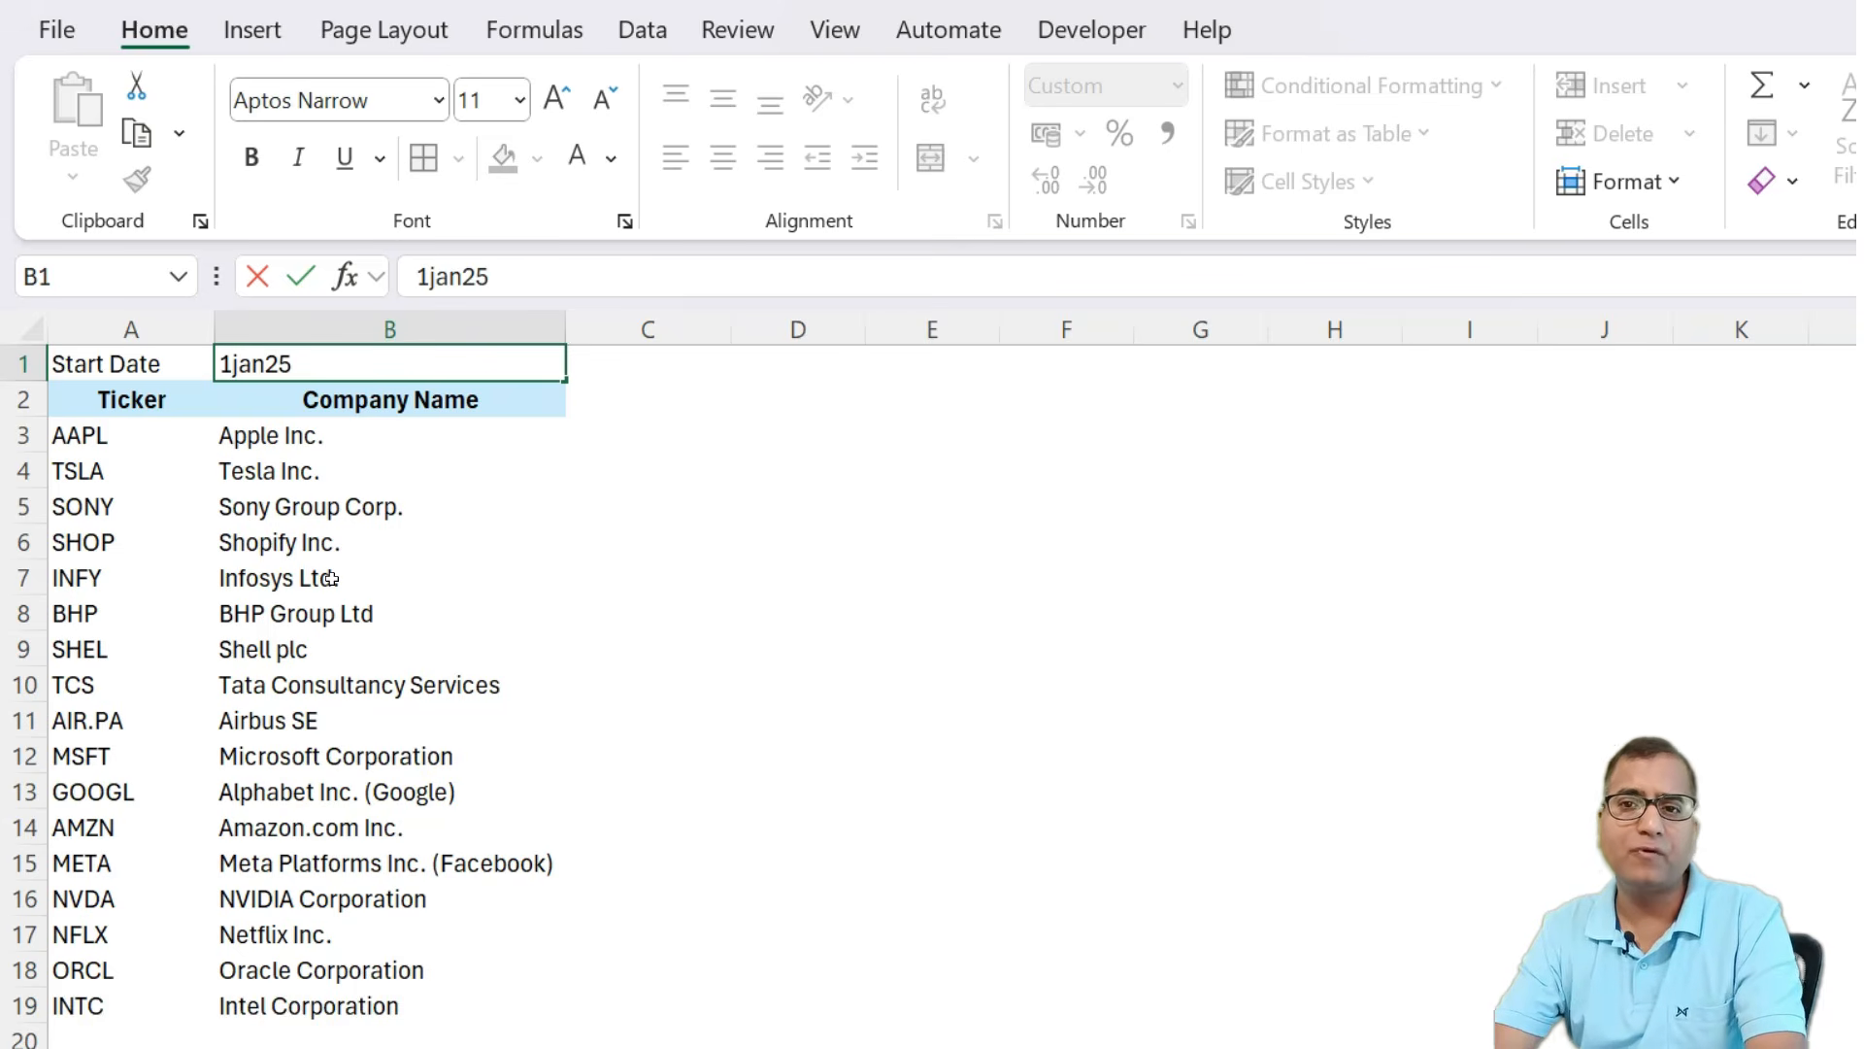
pyautogui.press('Return')
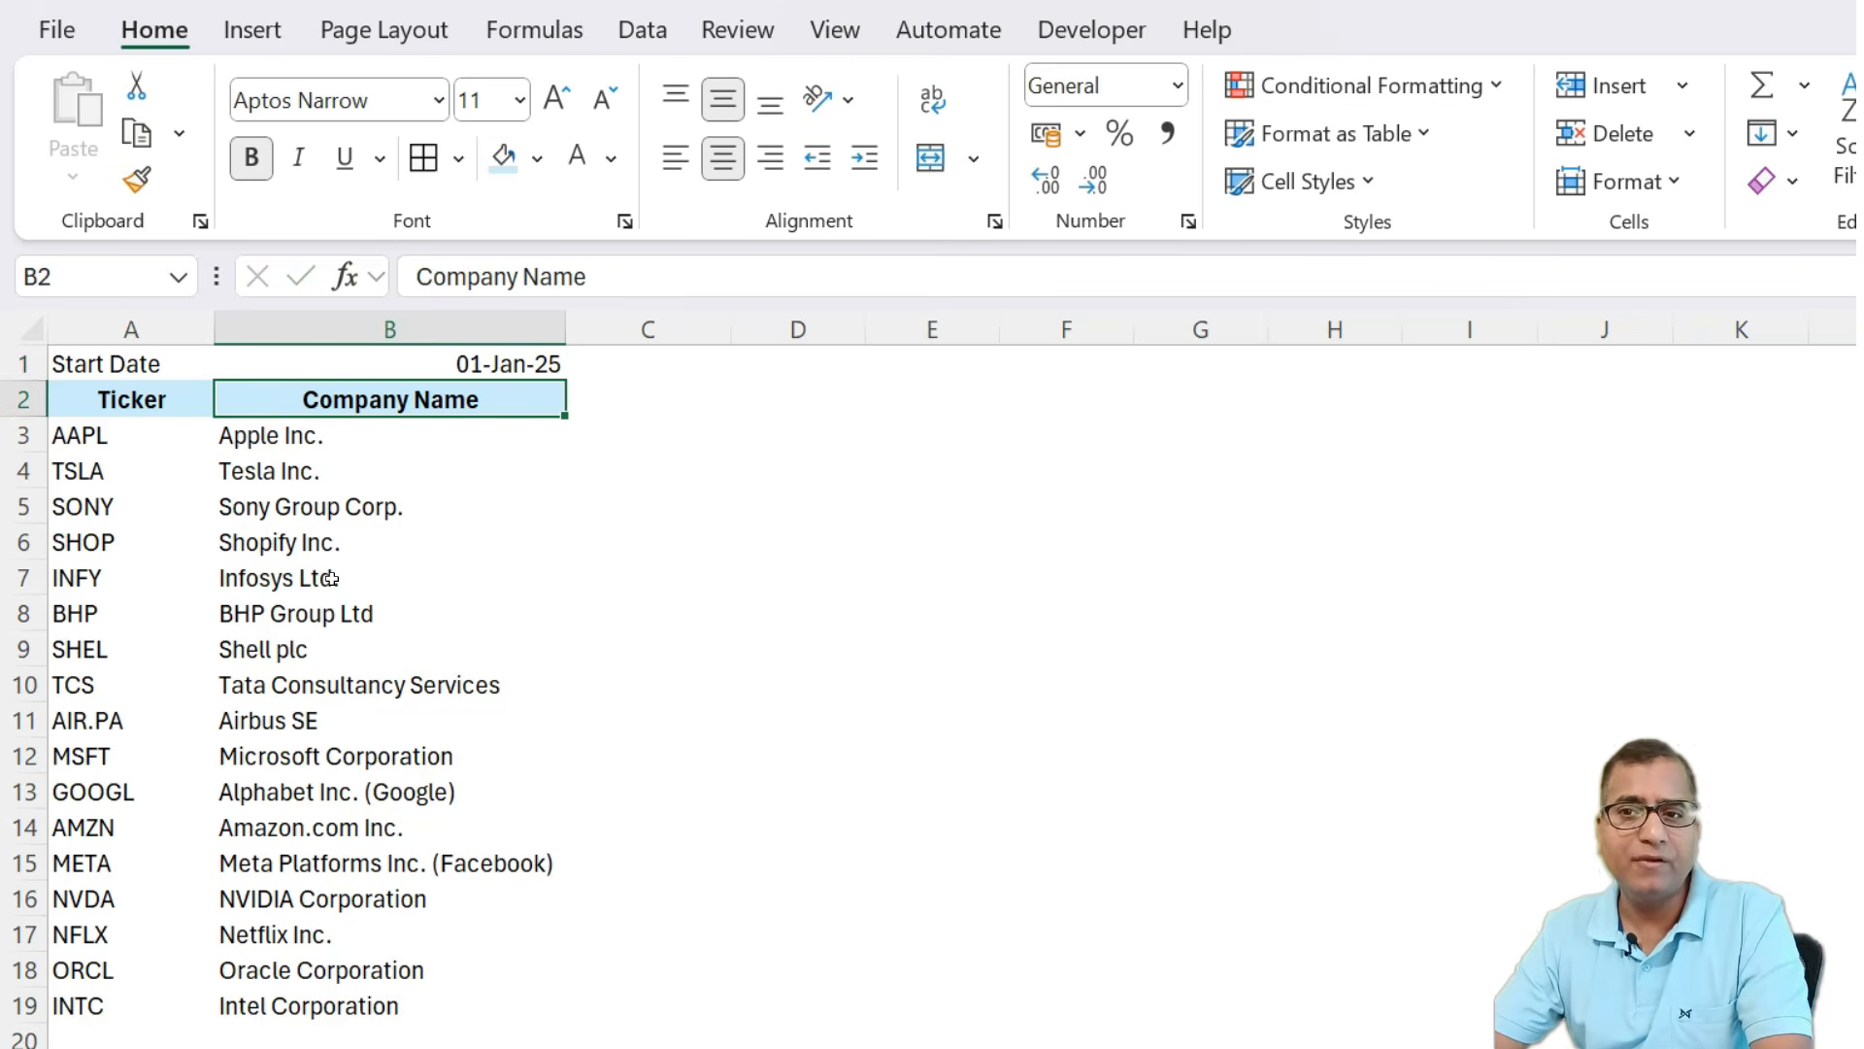
# Enter =STOCKHISTORY(A3,B1,TODAY()) in D3 to pull AAPL's prices from the start date to today.
pyautogui.press('Down')
pyautogui.press('Right')
pyautogui.press('Right')
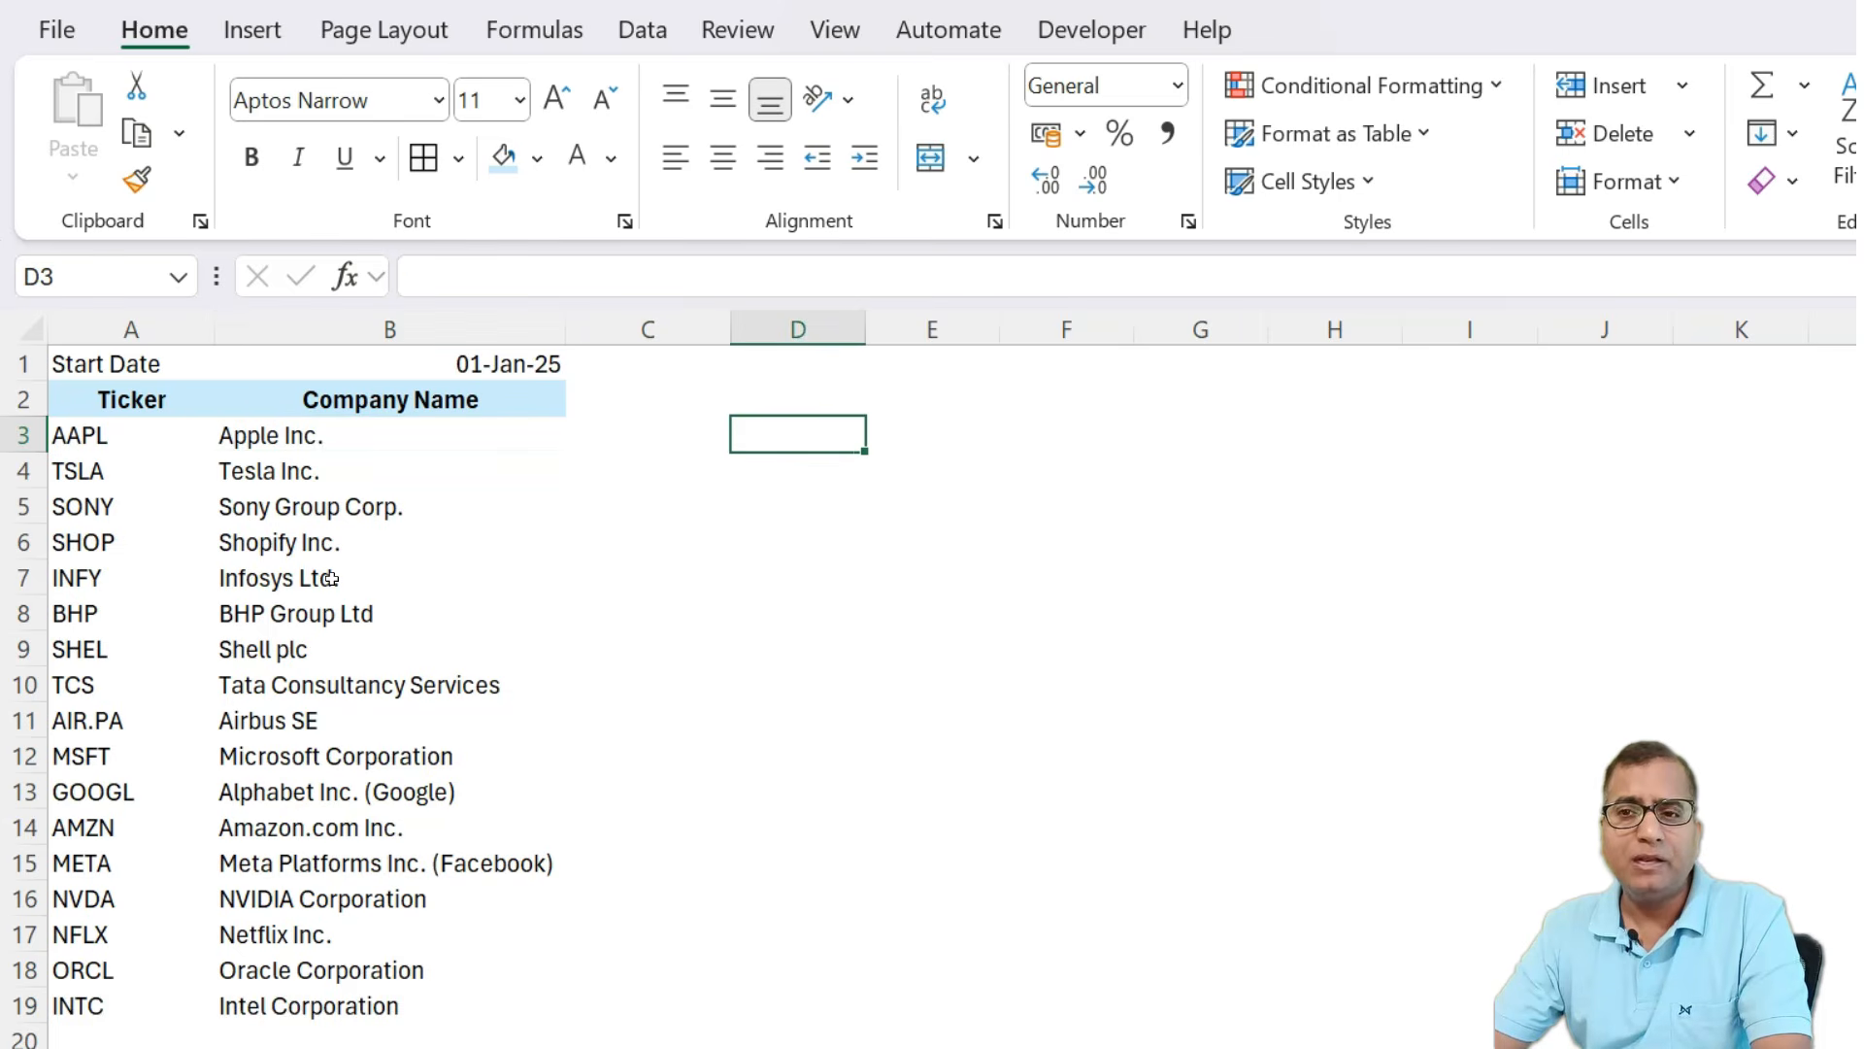
pyautogui.write('=')
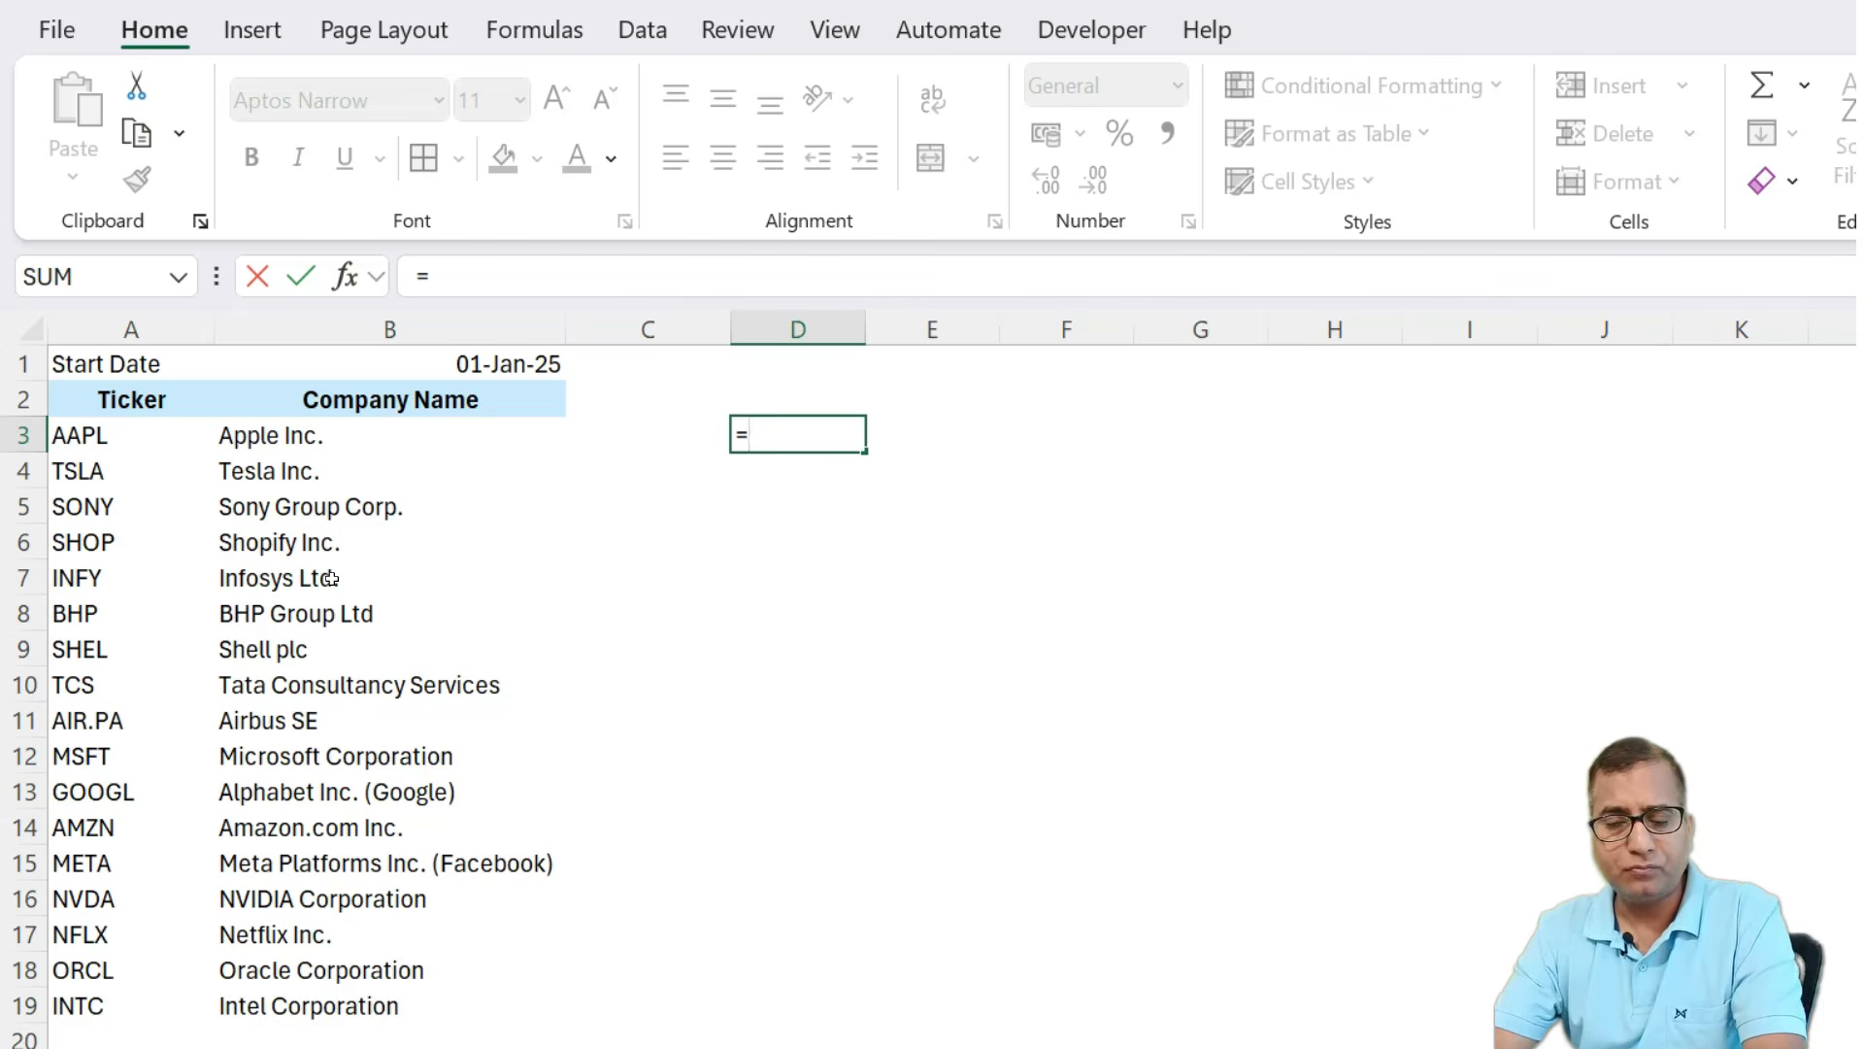
pyautogui.write('sto')
pyautogui.press('Tab')
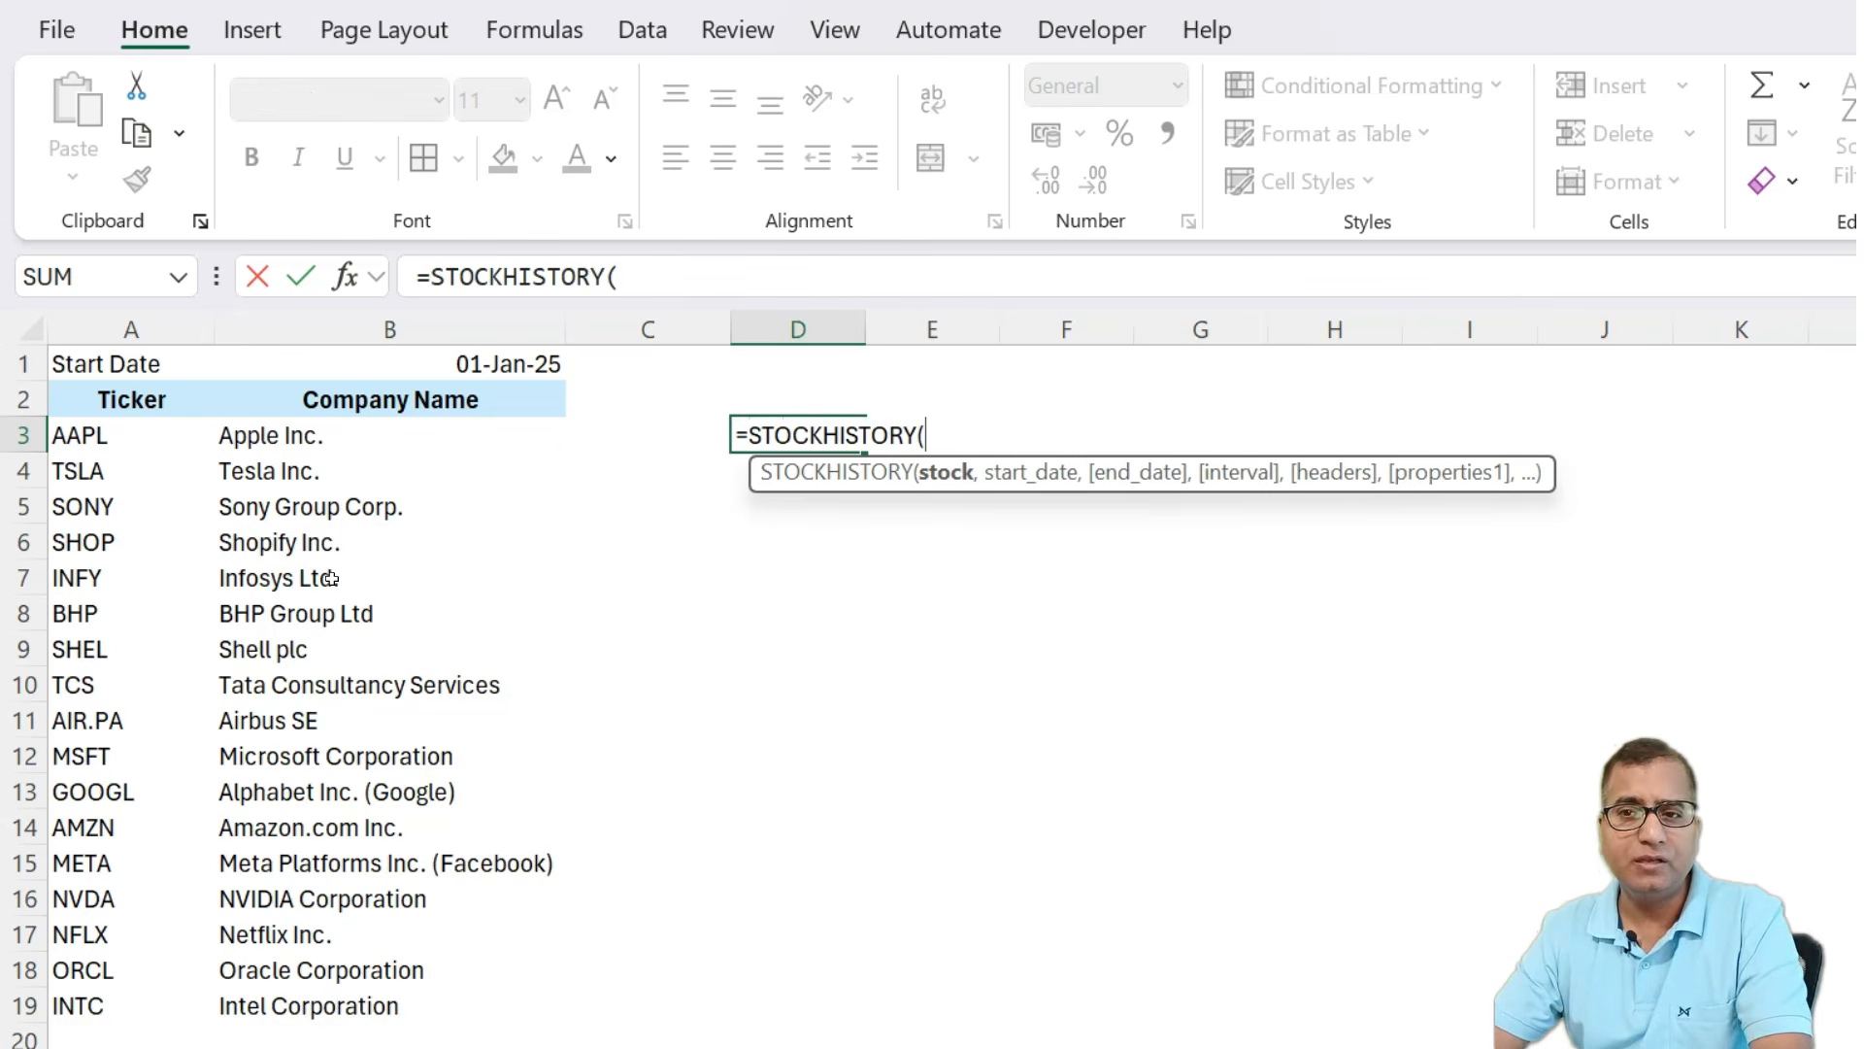
pyautogui.press('Left')
pyautogui.press('Left')
pyautogui.press('Left')
pyautogui.write(',')
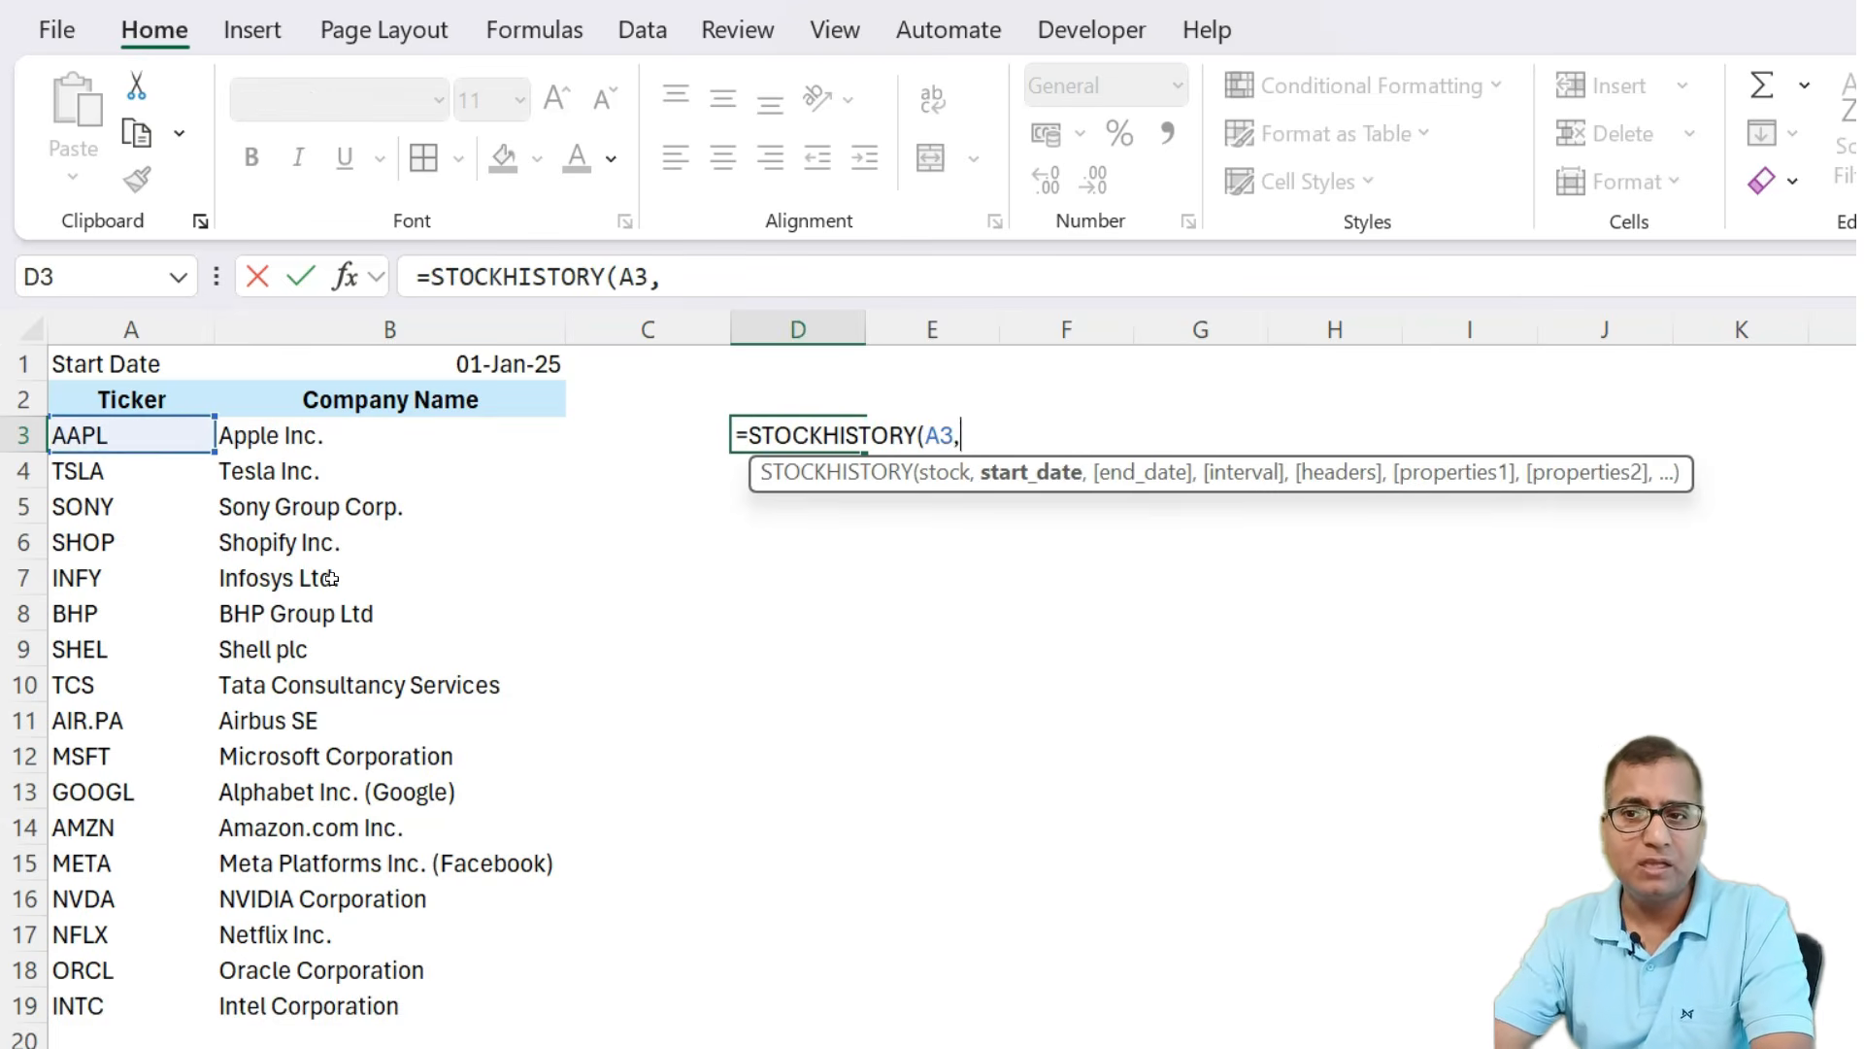
pyautogui.click(467, 366)
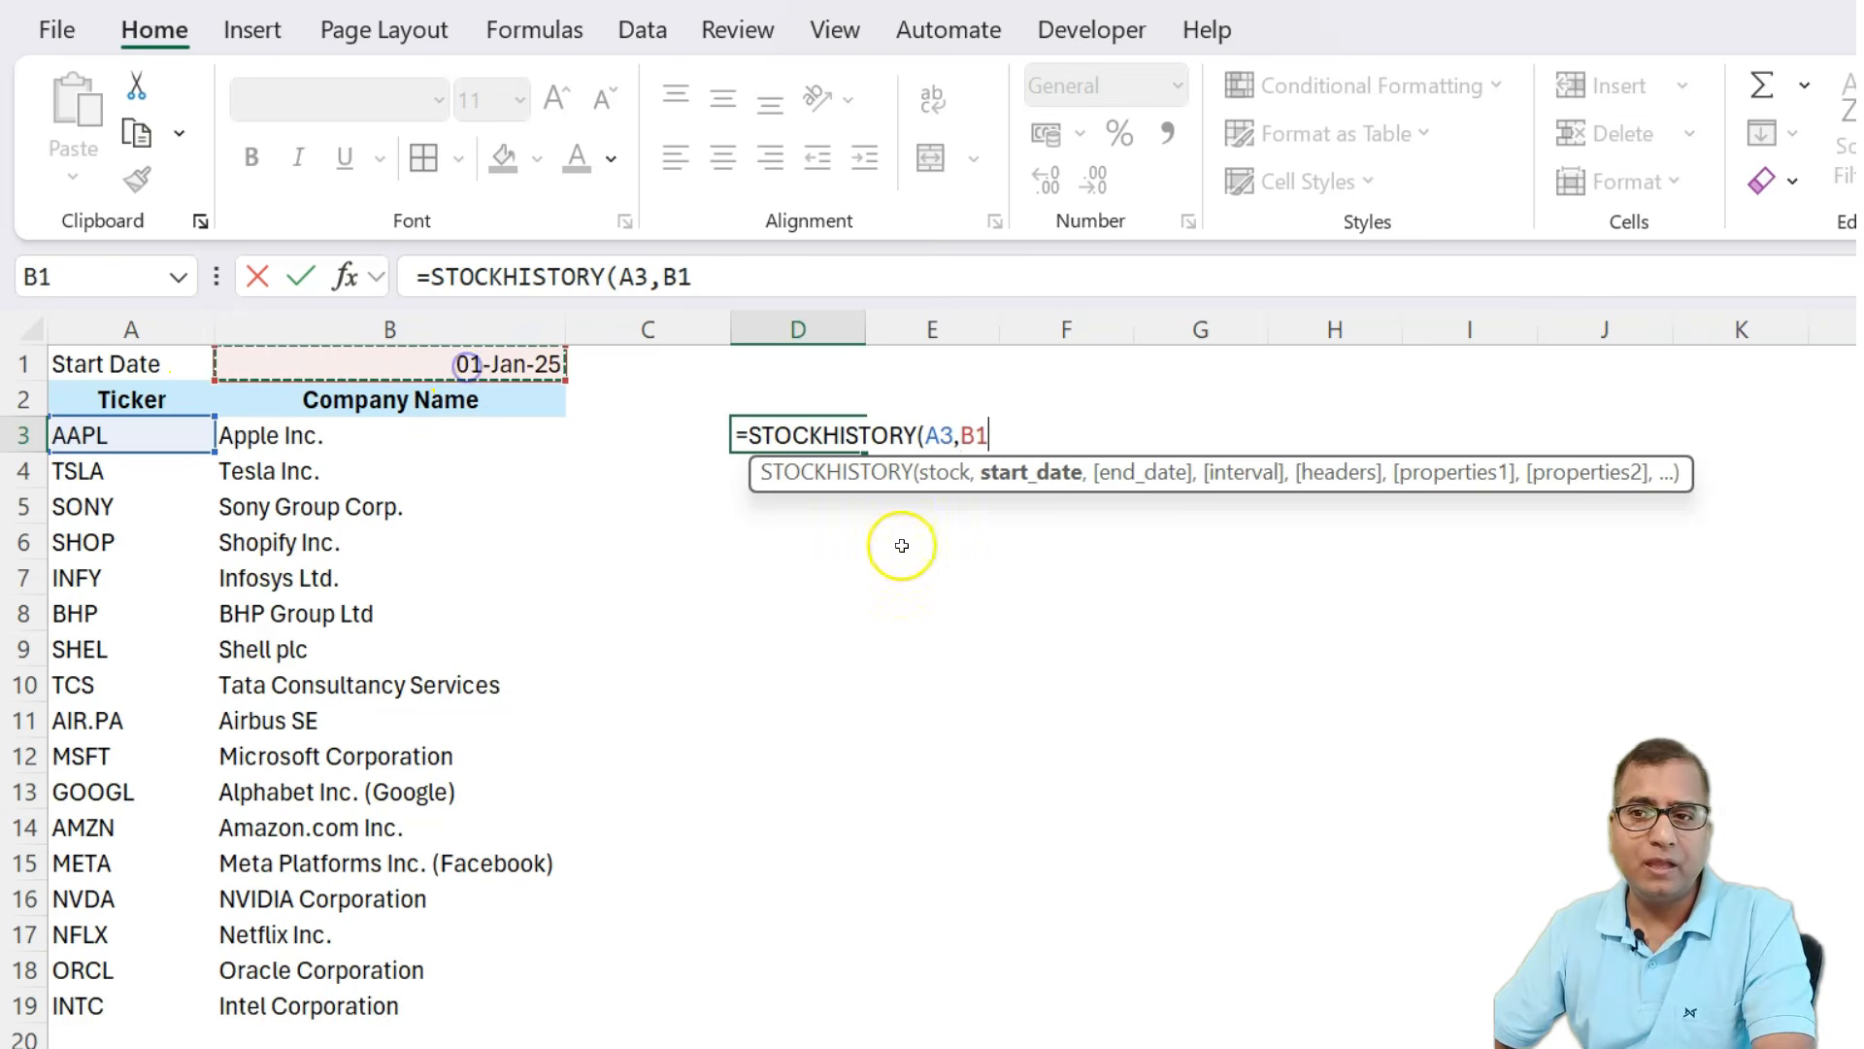
pyautogui.write(',today')
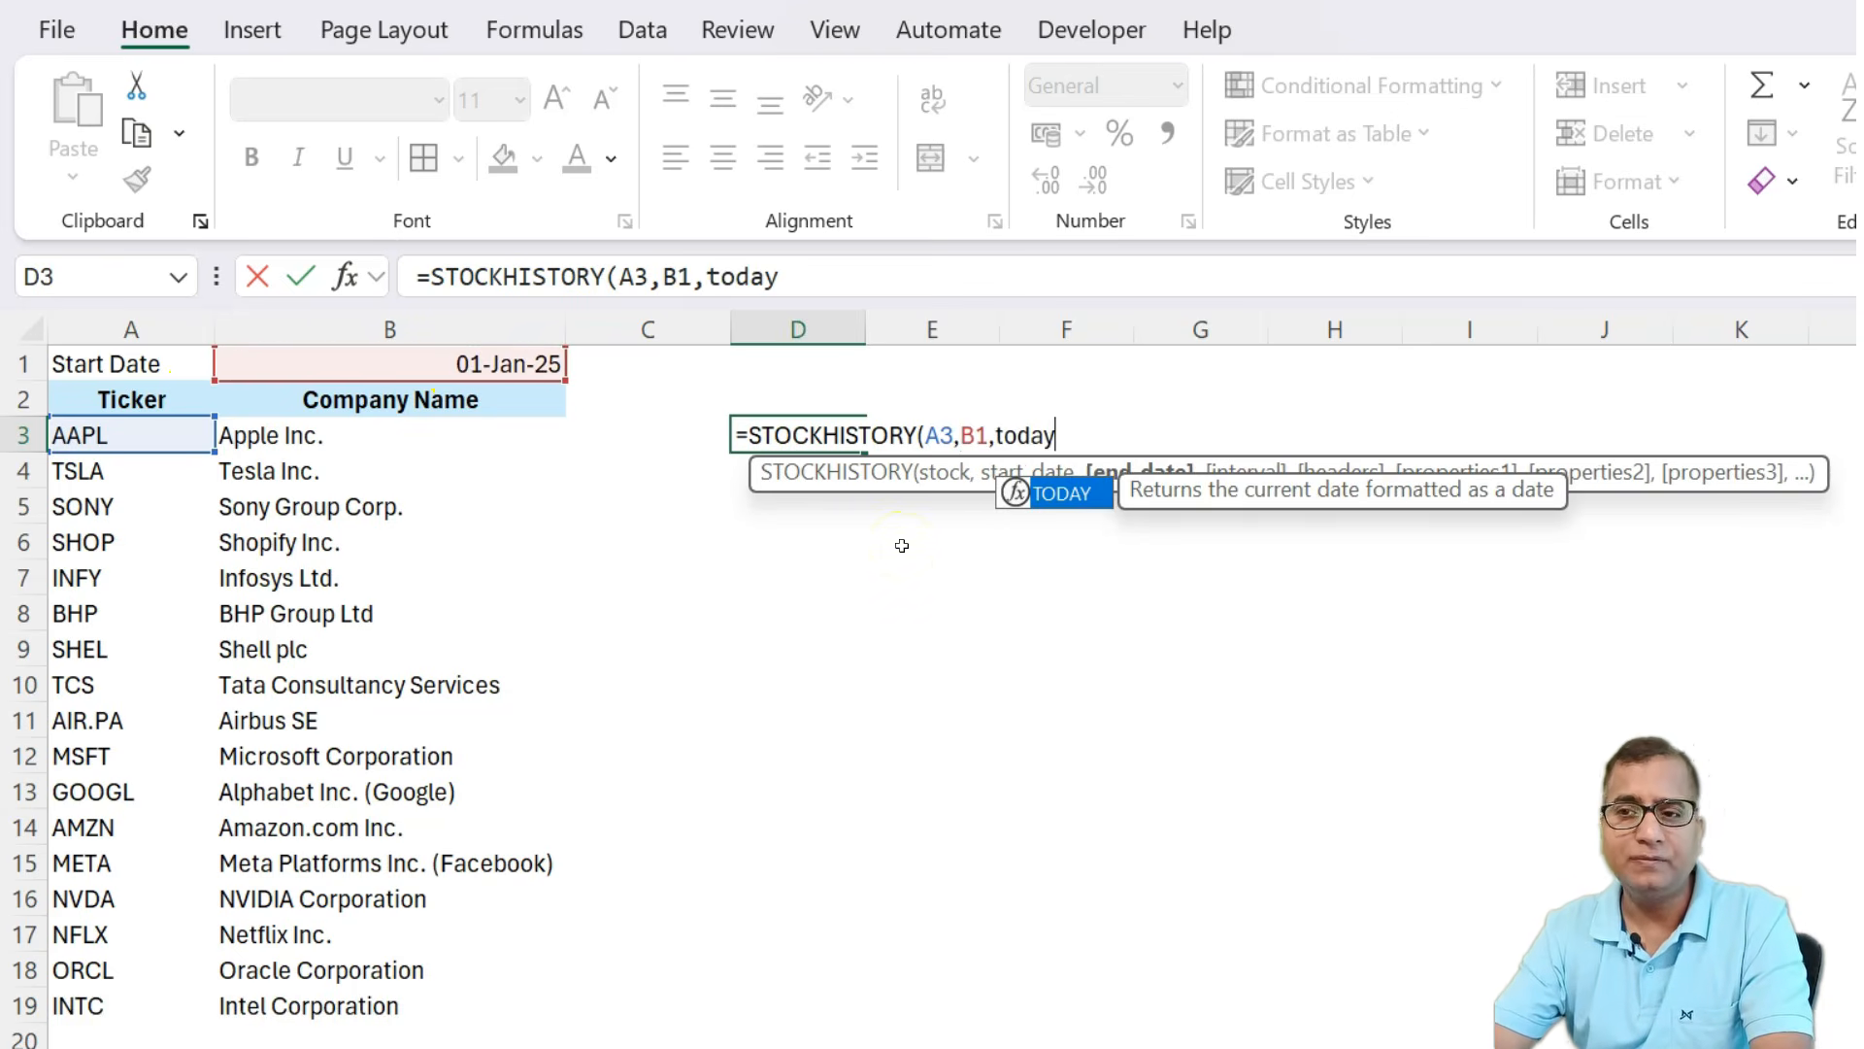
pyautogui.write('()')
pyautogui.hotkey('ctrl', 'Return')
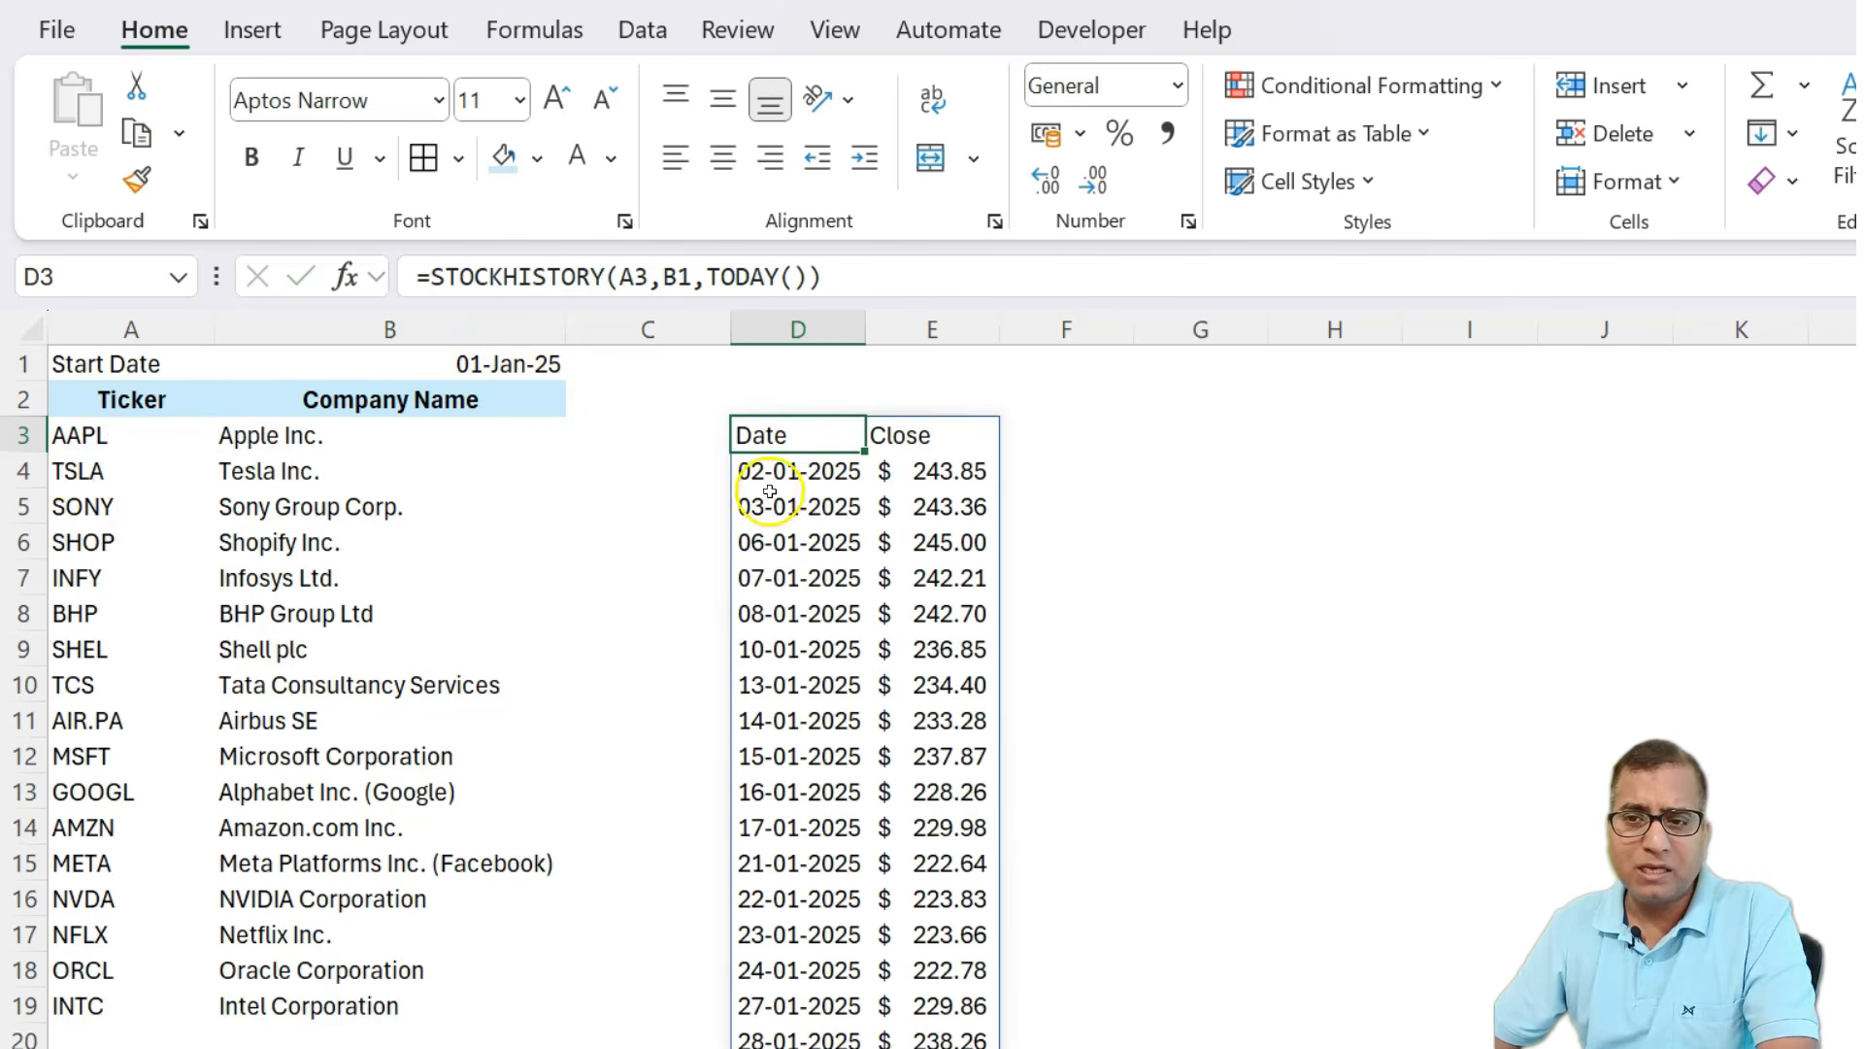
# Examine the returned Date and Close results alongside the ticker rows.
pyautogui.scroll(-8, 779, 588)
pyautogui.scroll(8, 832, 777)
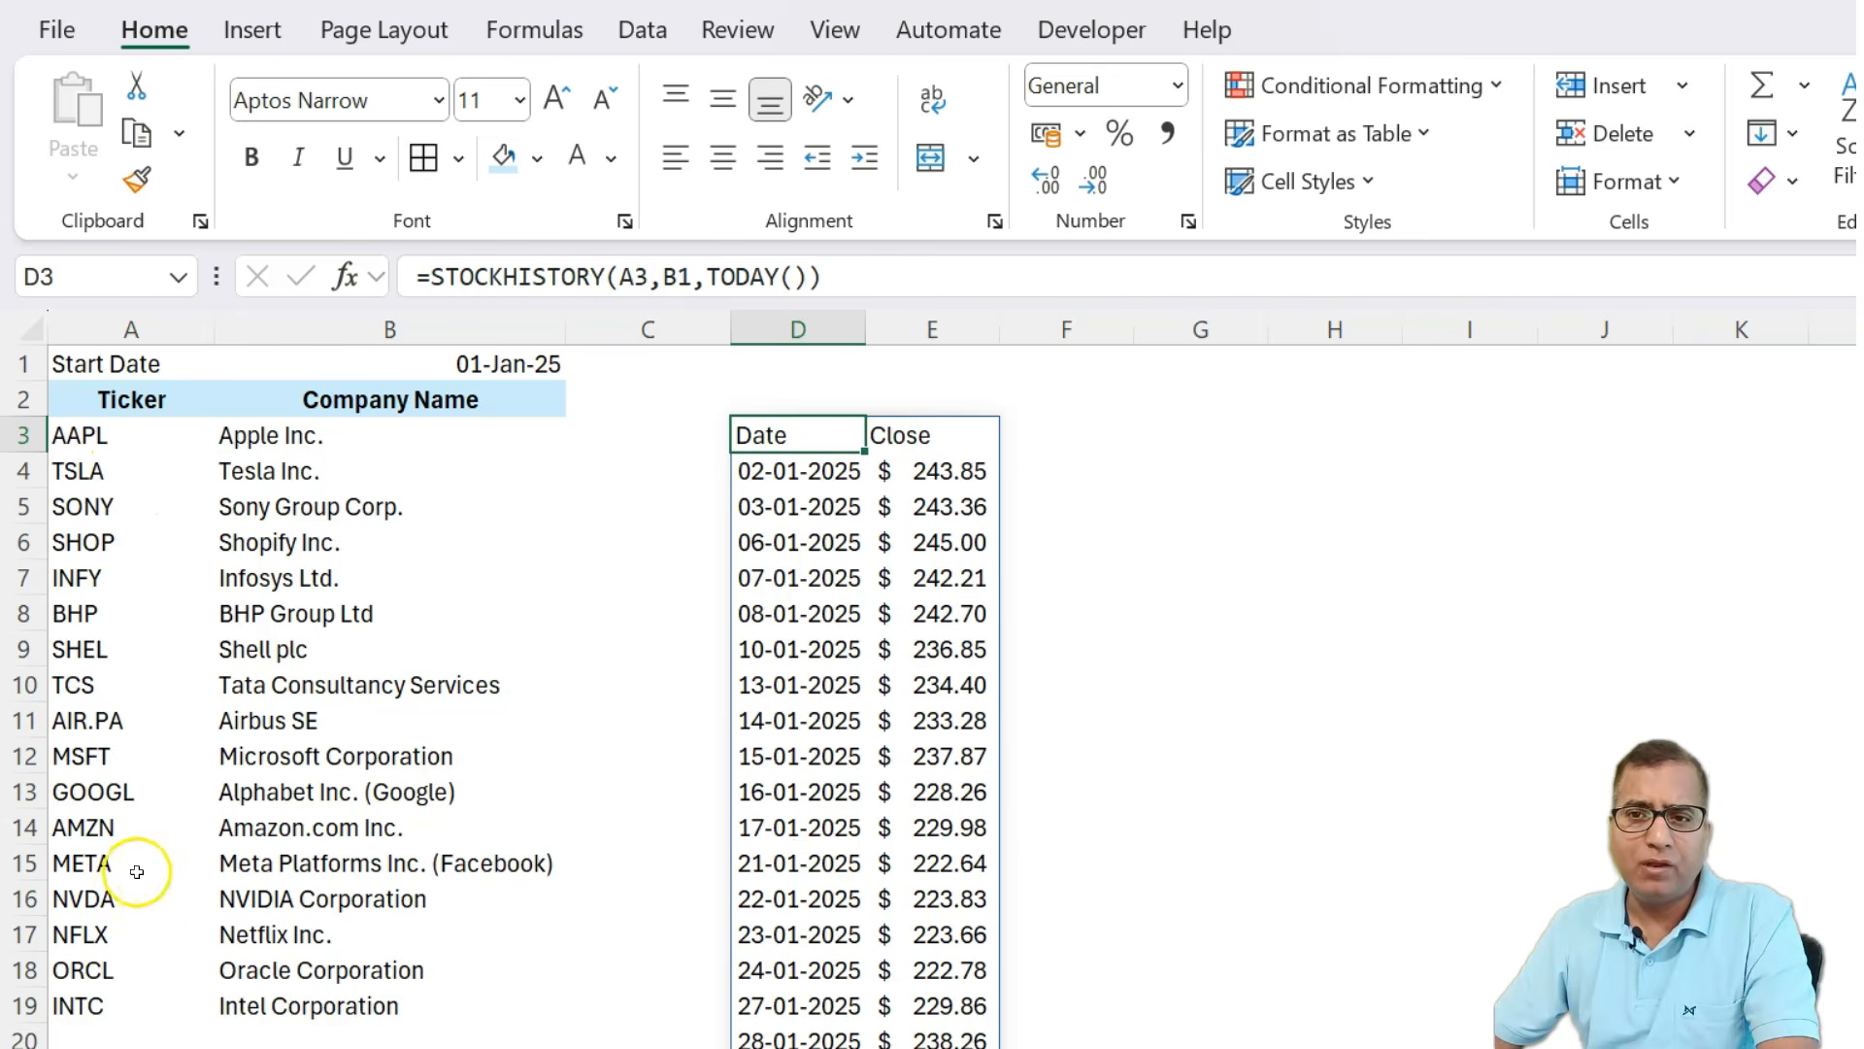
pyautogui.click(24, 433)
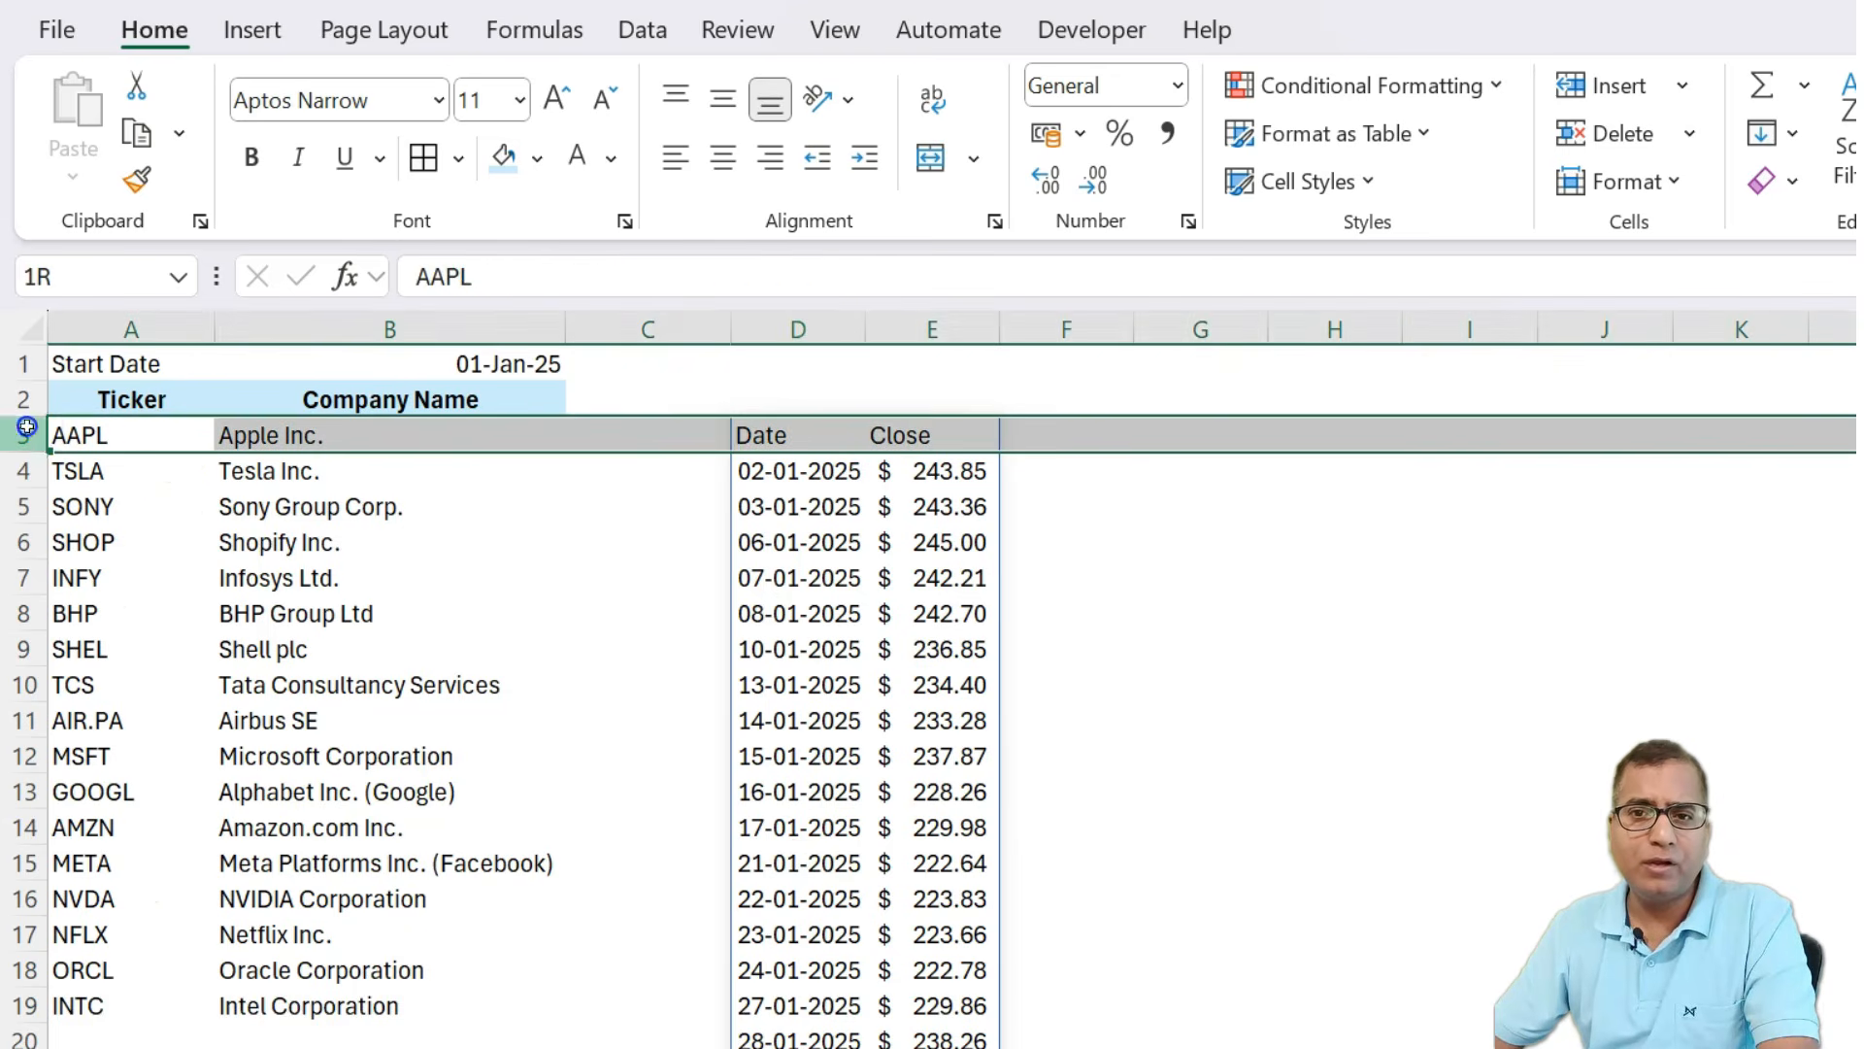
pyautogui.click(14, 468)
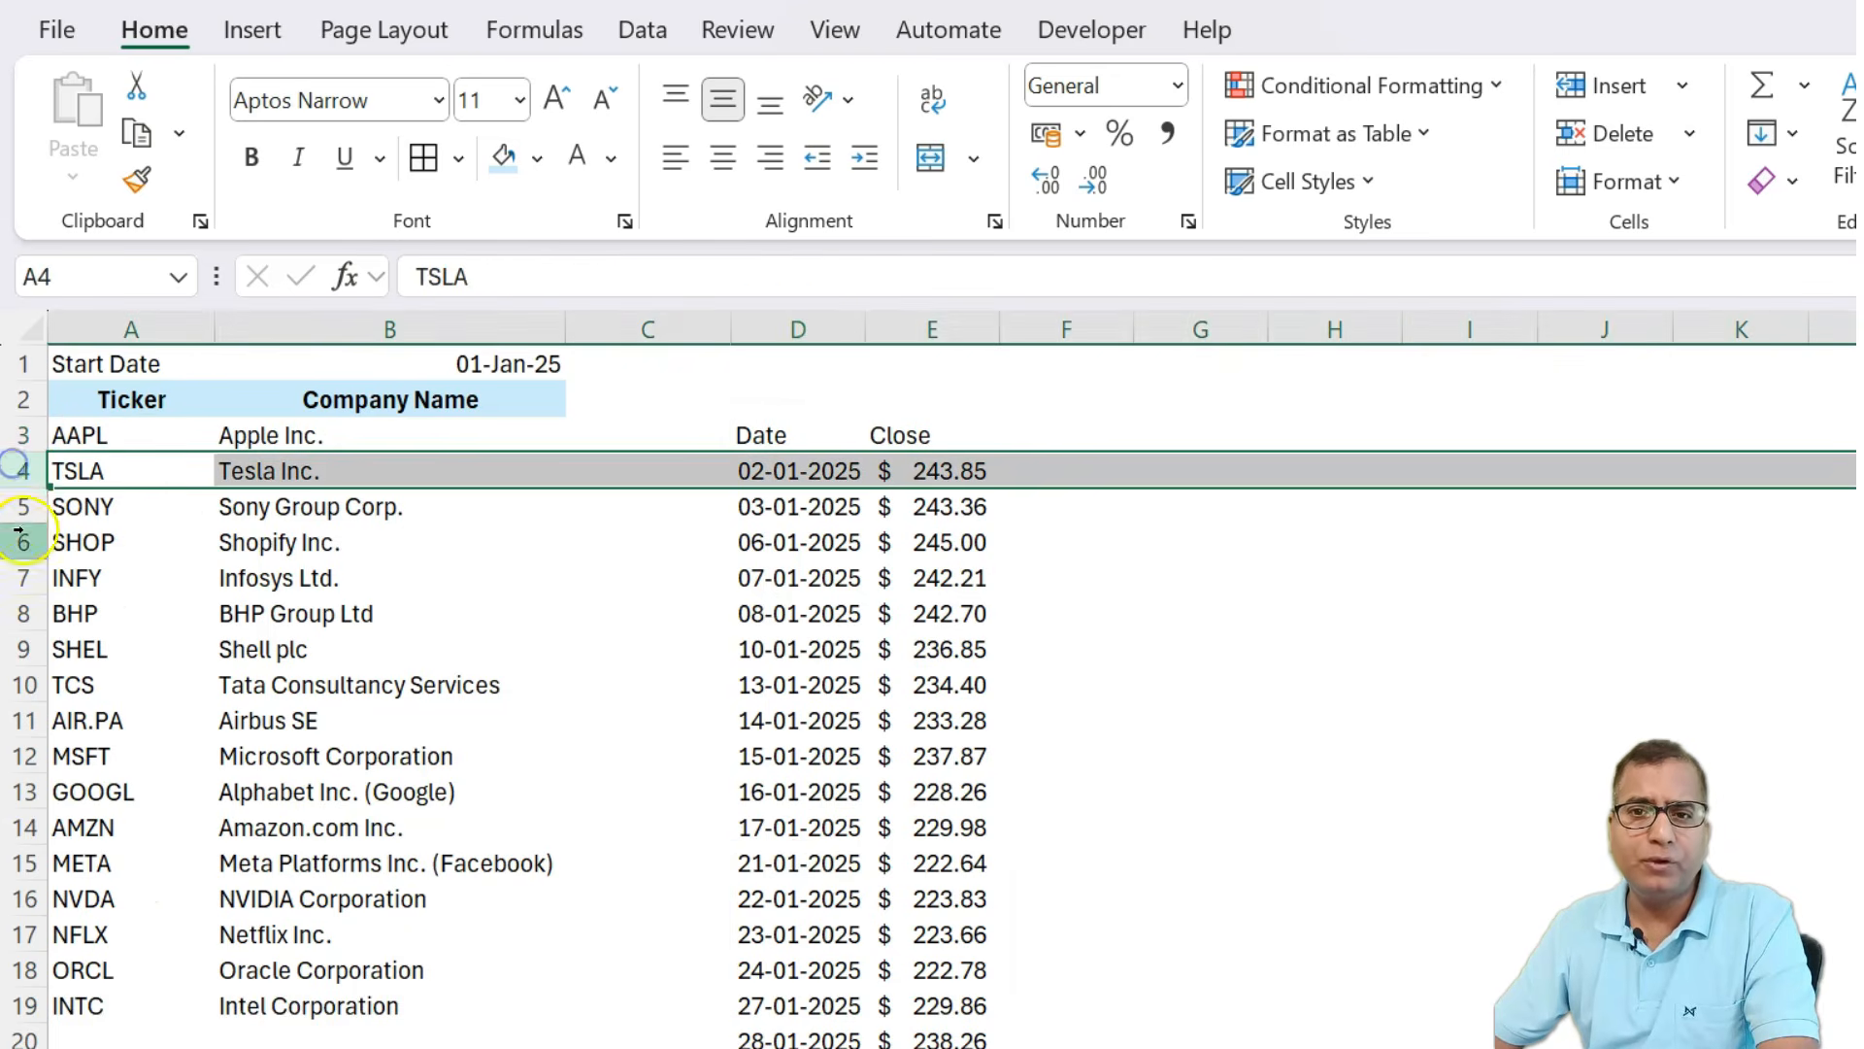
pyautogui.click(767, 429)
pyautogui.scroll(-1, 927, 600)
pyautogui.scroll(1, 928, 599)
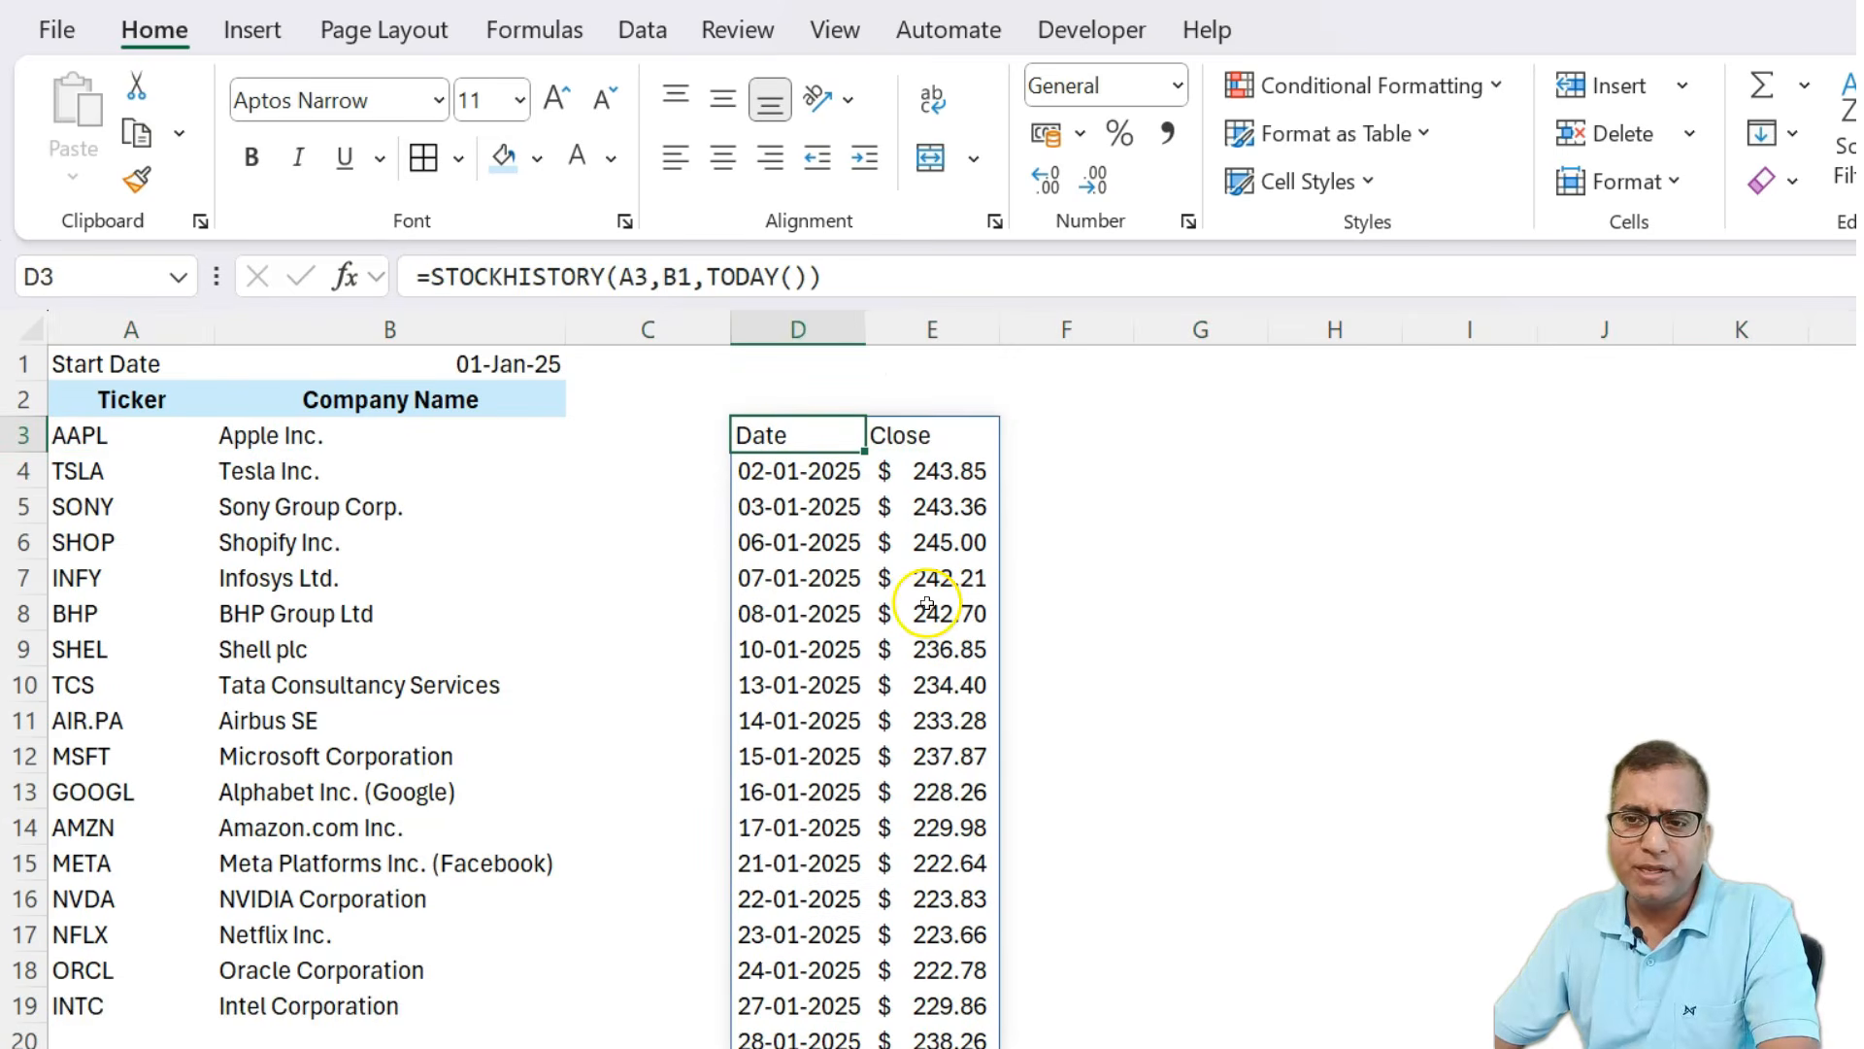
# Add an interval argument of 1 to the D3 formula for weekly prices and browse the results.
pyautogui.click(811, 274)
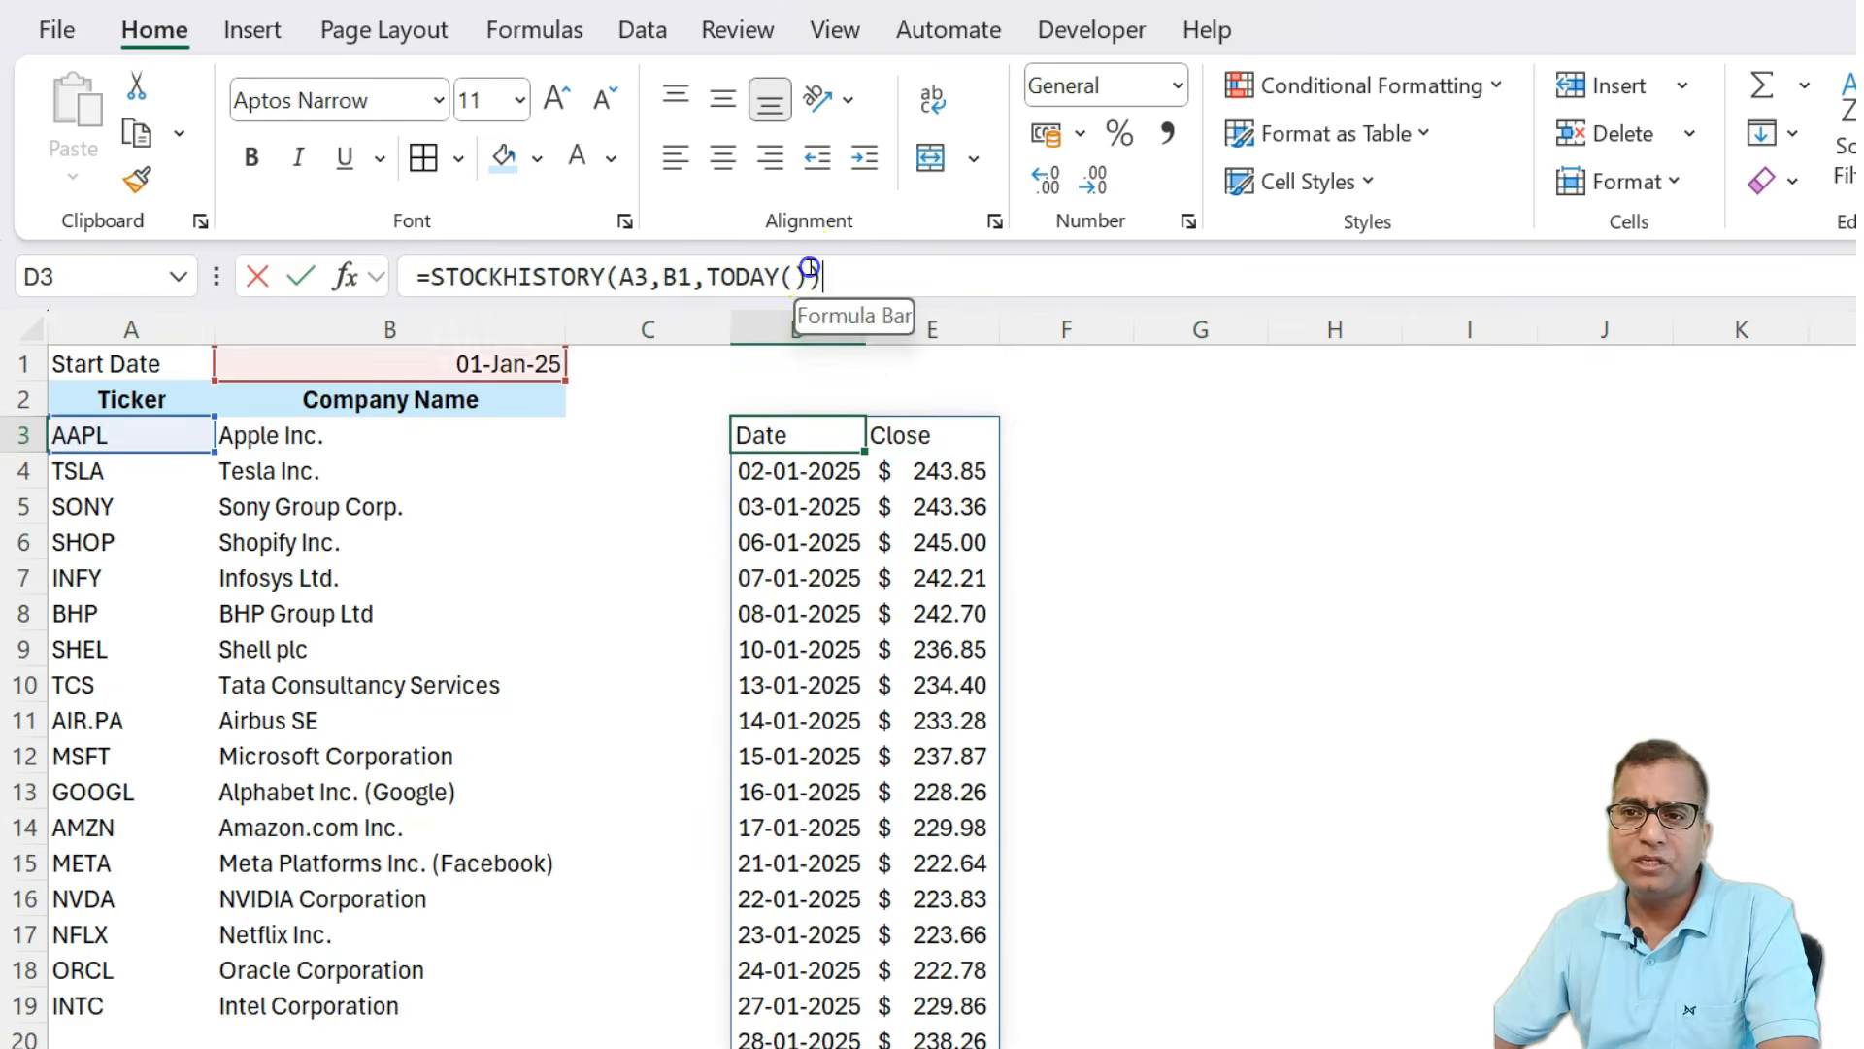
pyautogui.write(',')
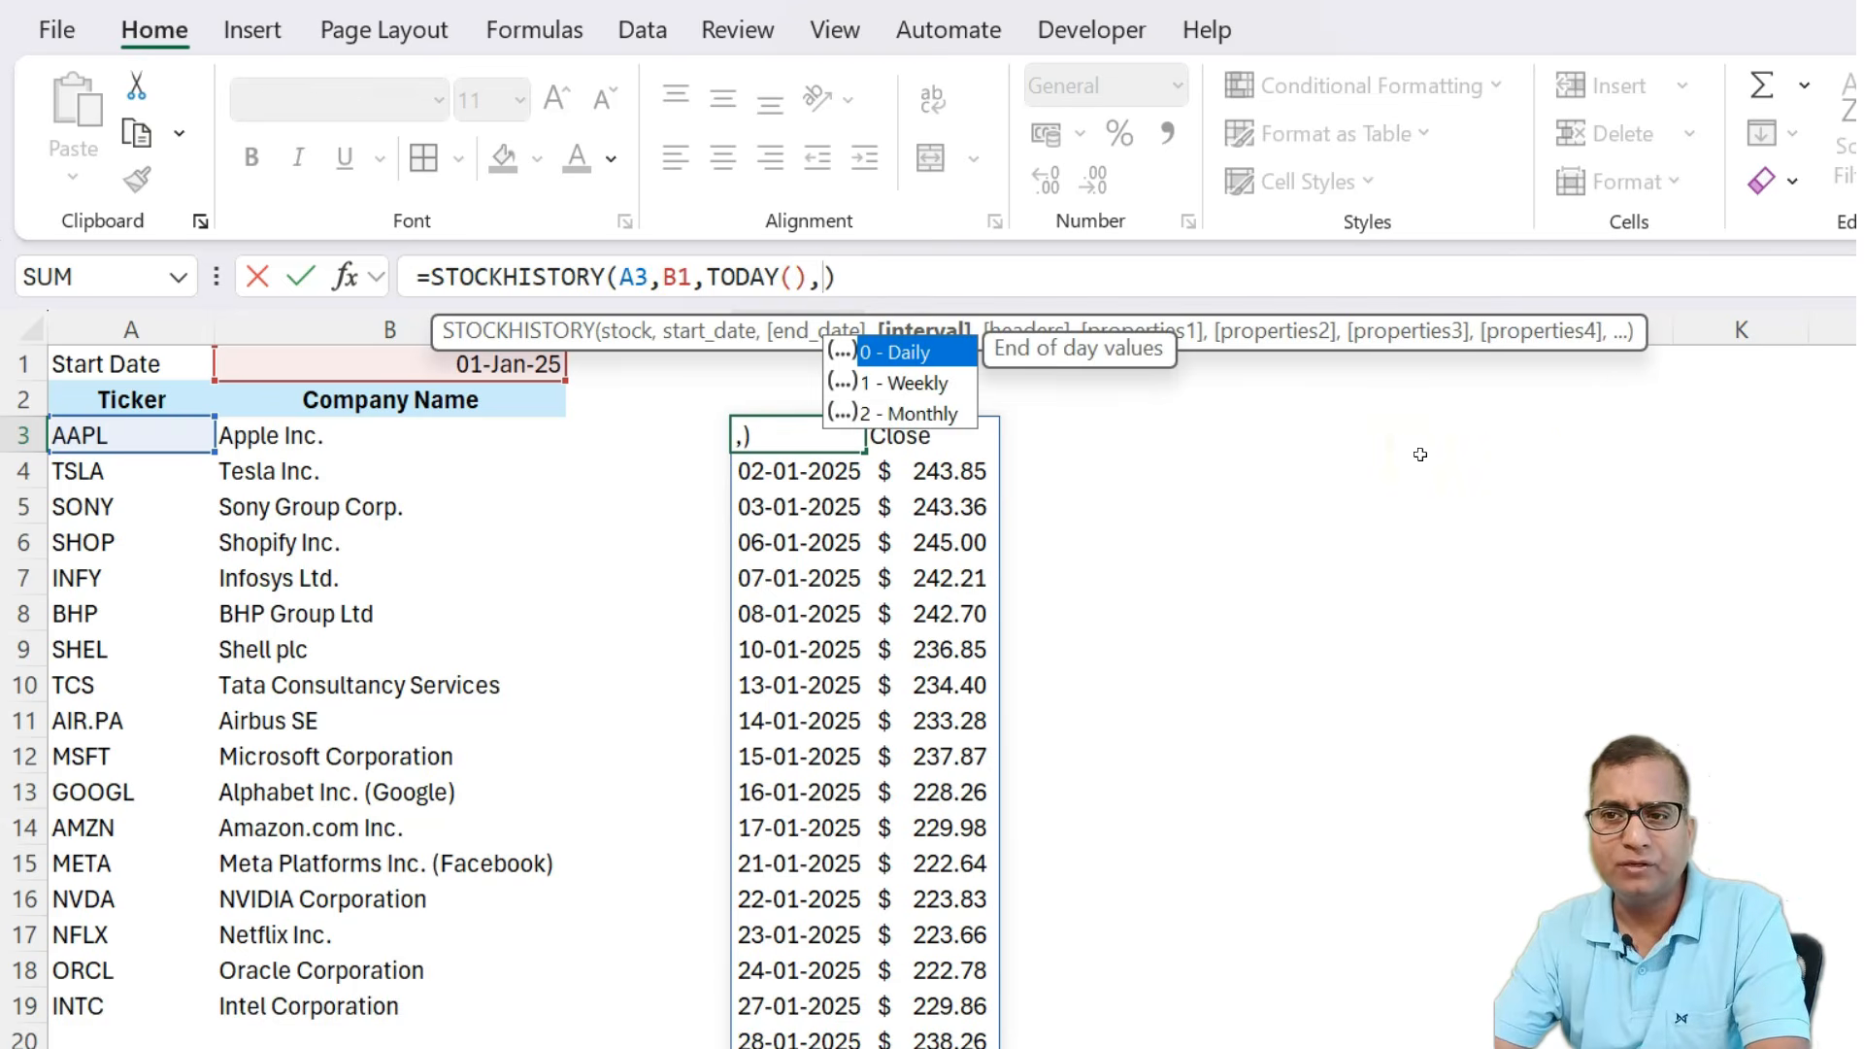
pyautogui.write('1')
pyautogui.press('Return')
pyautogui.press('Up')
pyautogui.press('Down')
pyautogui.press('Down')
pyautogui.hotkey('ctrl', 'Down')
pyautogui.hotkey('ctrl', 'Up')
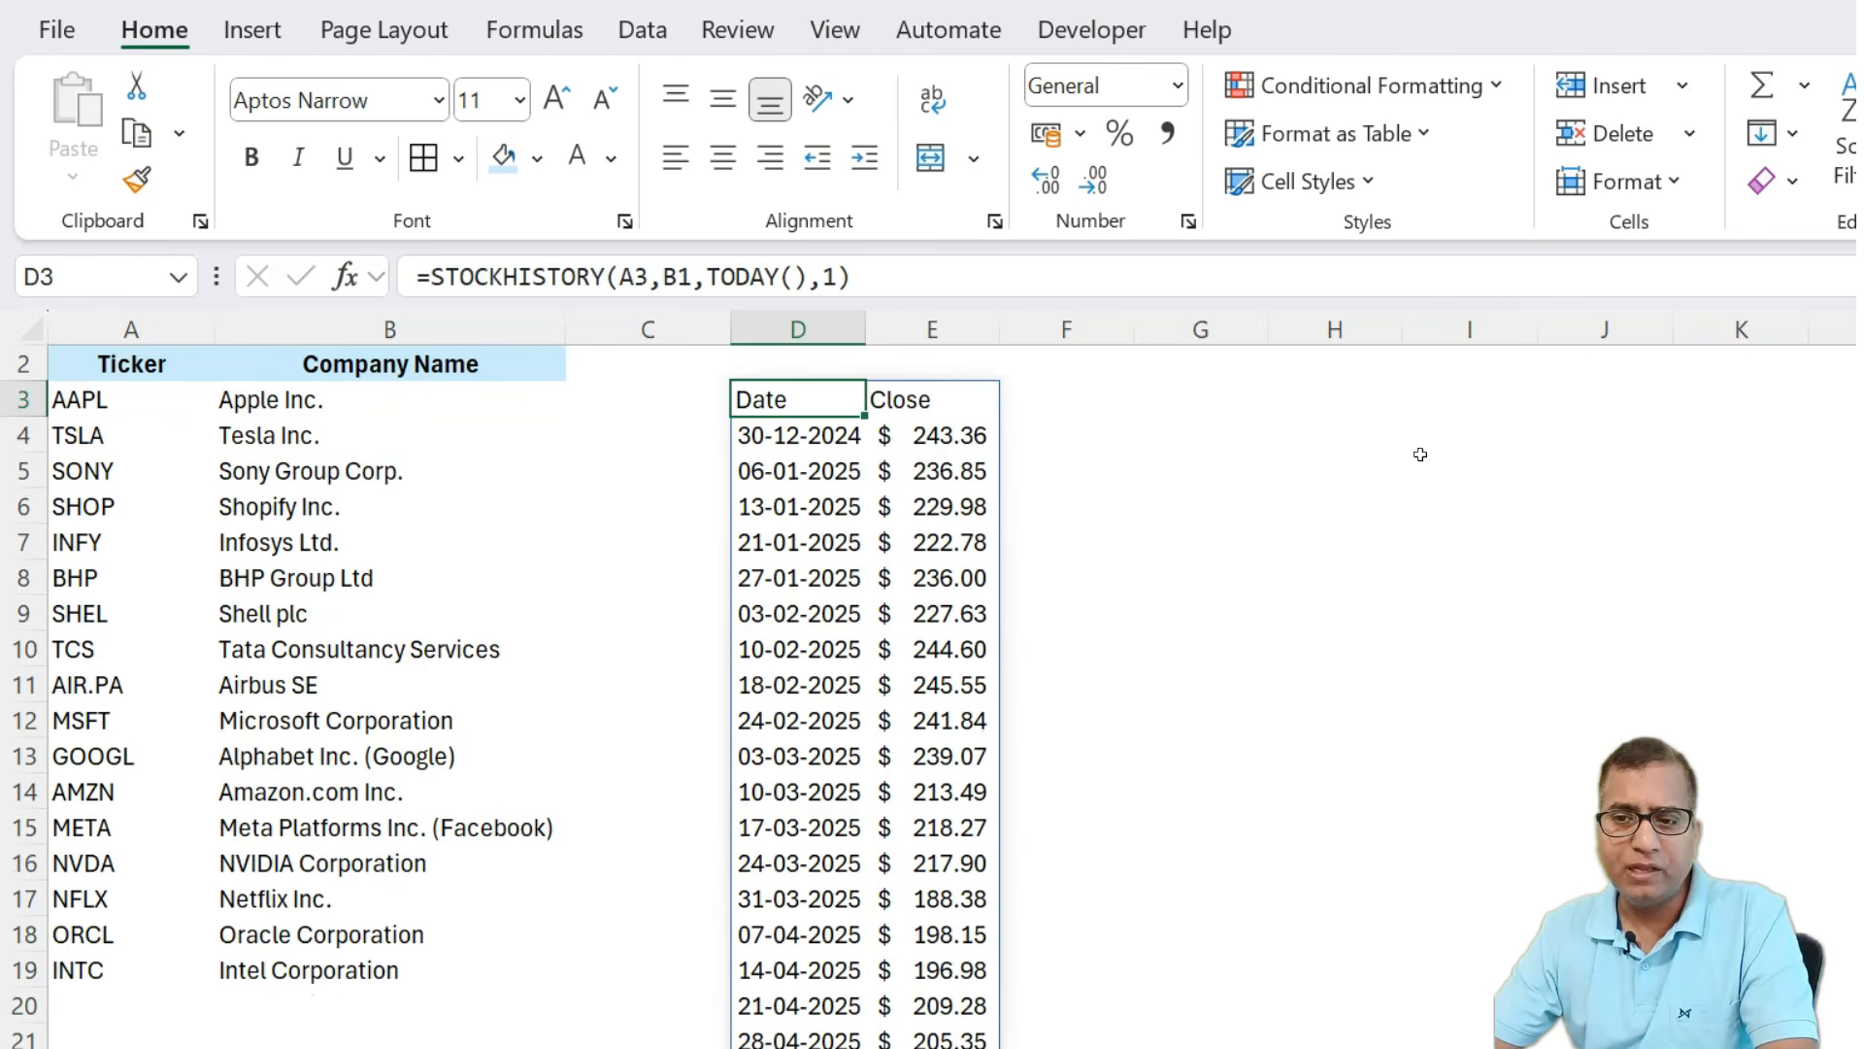
# Wrap the D3 formula in TRANSPOSE so the weekly Date and Close results spill across rows instead of columns.
pyautogui.scroll(1, 887, 428)
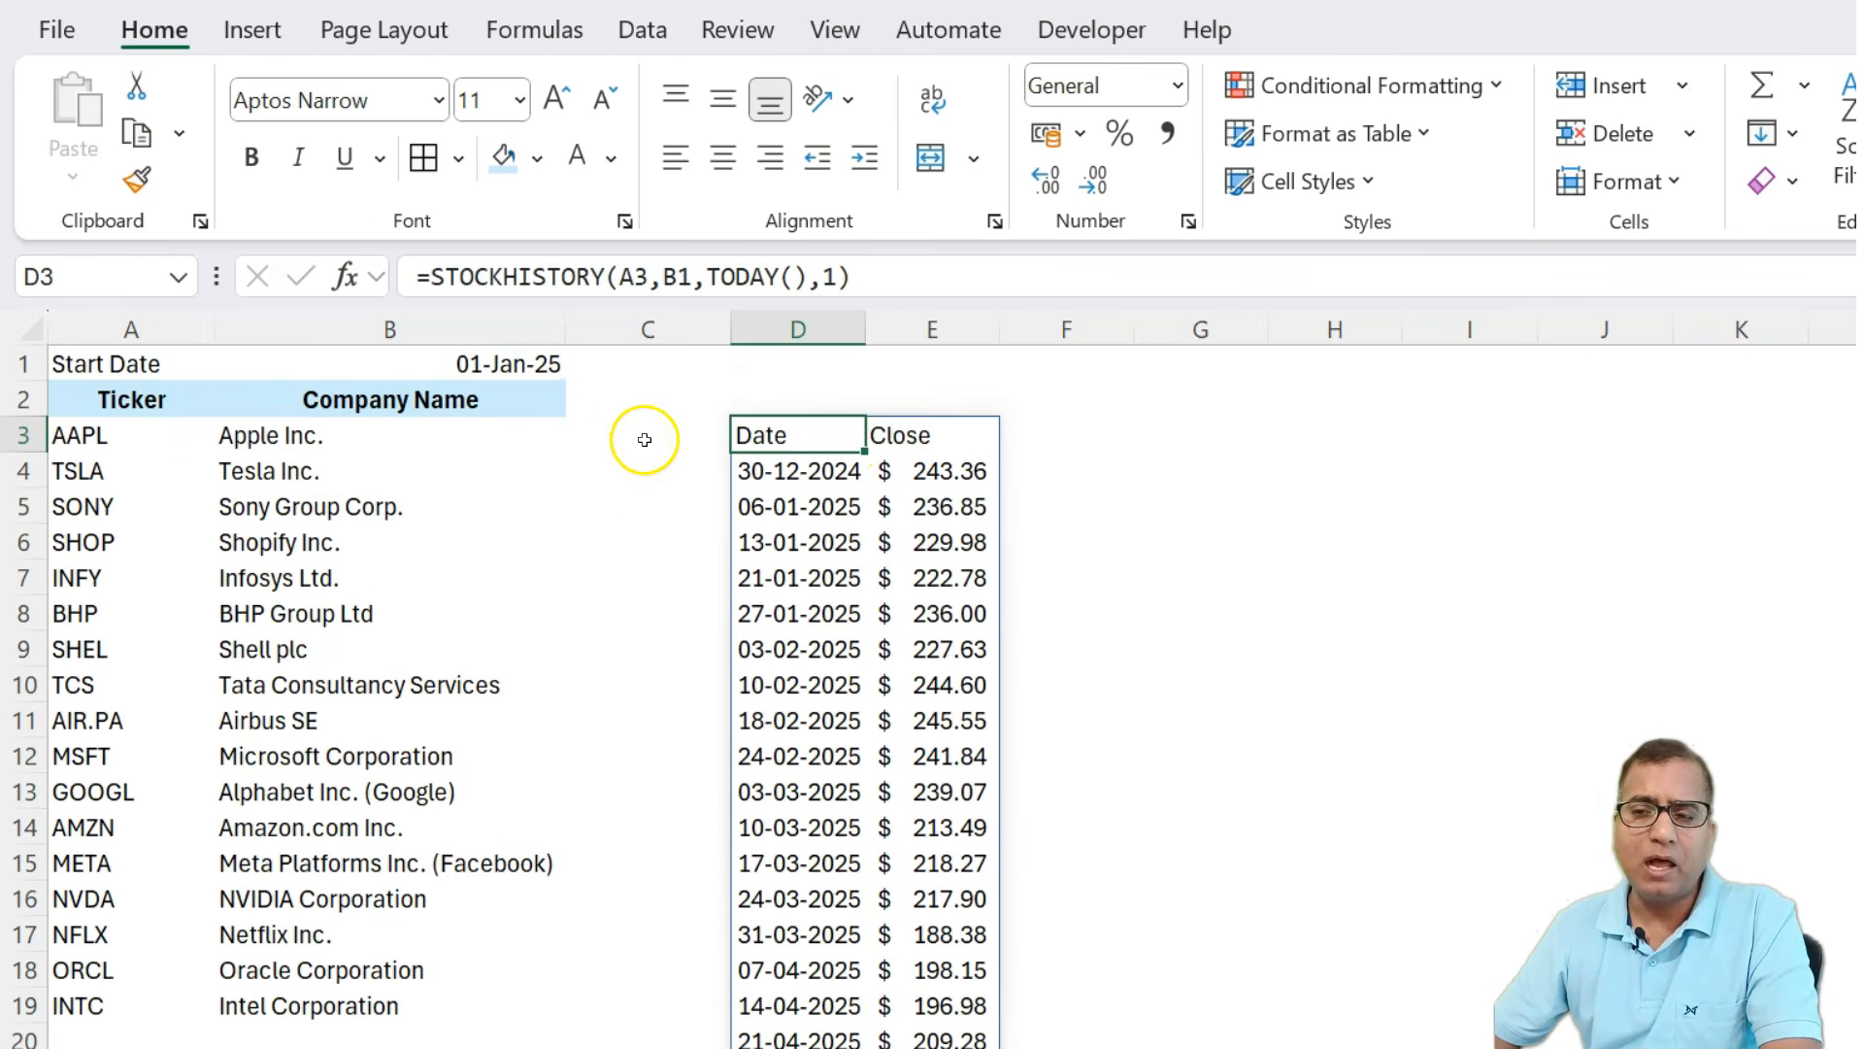
pyautogui.click(430, 277)
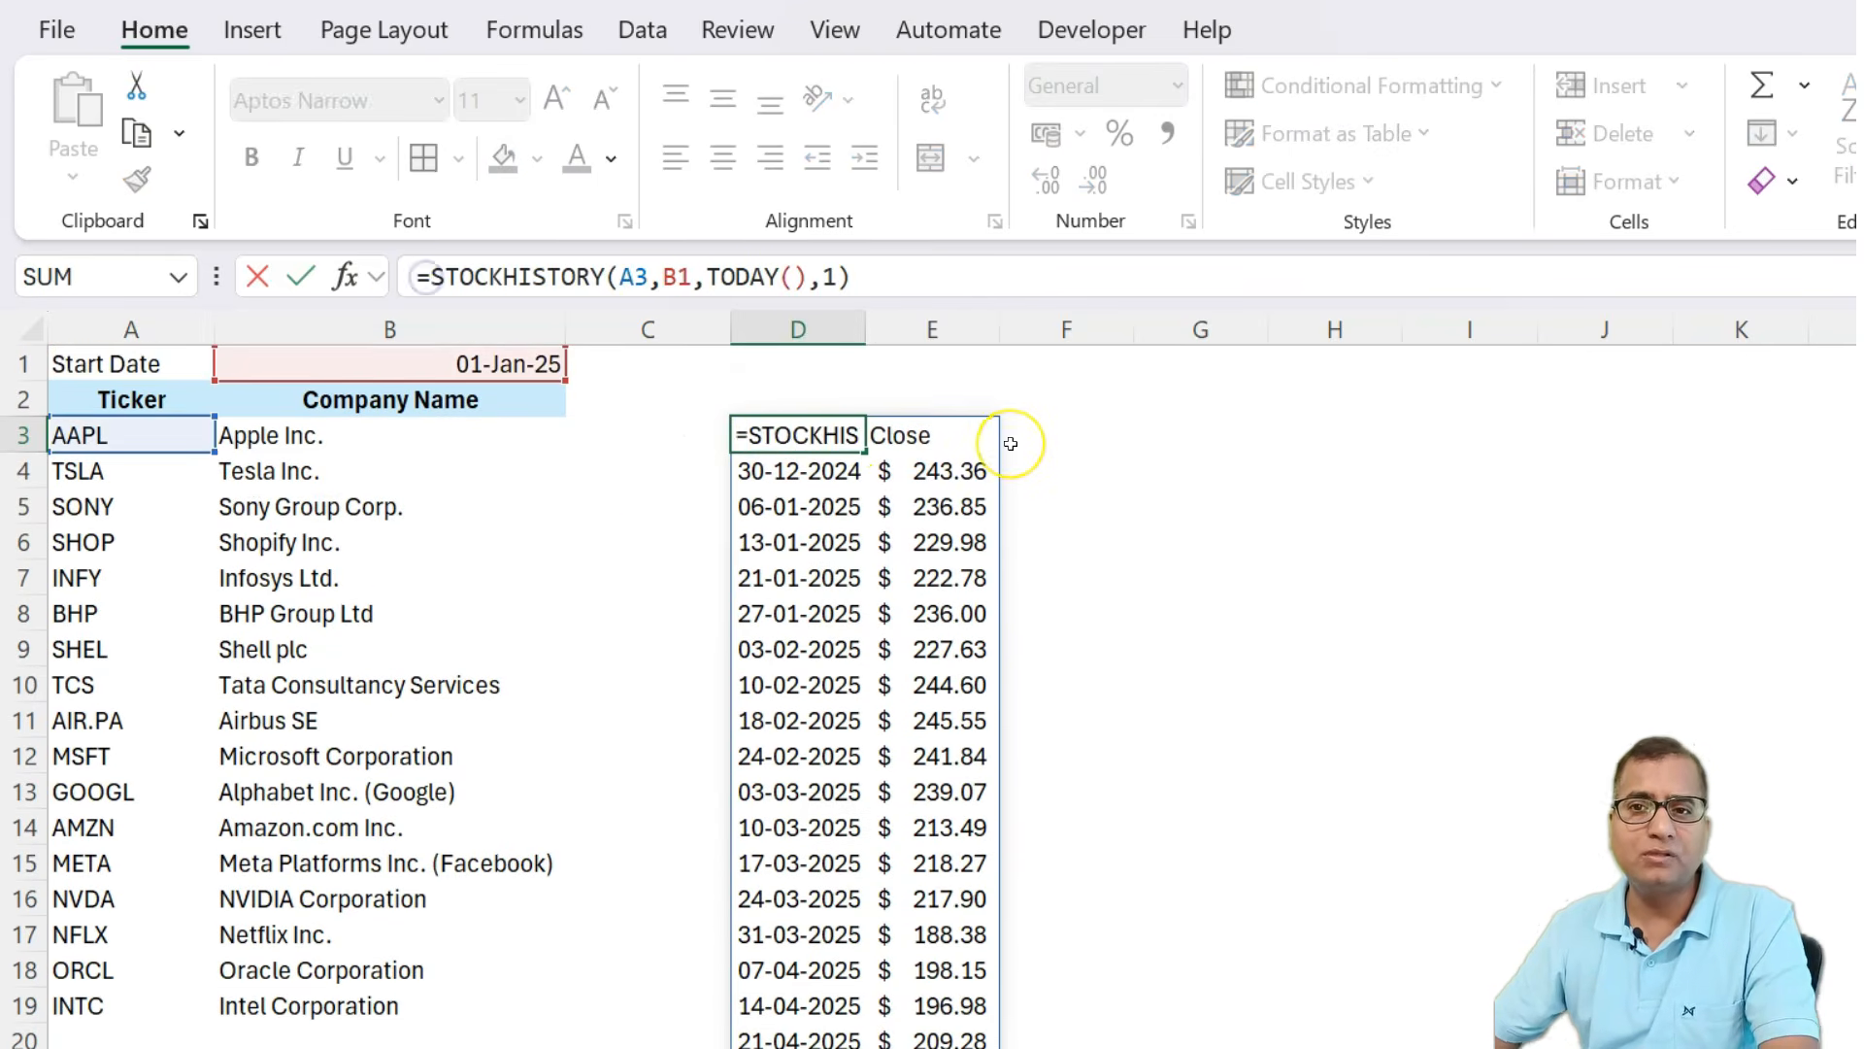
pyautogui.press('Left')
pyautogui.write('tran')
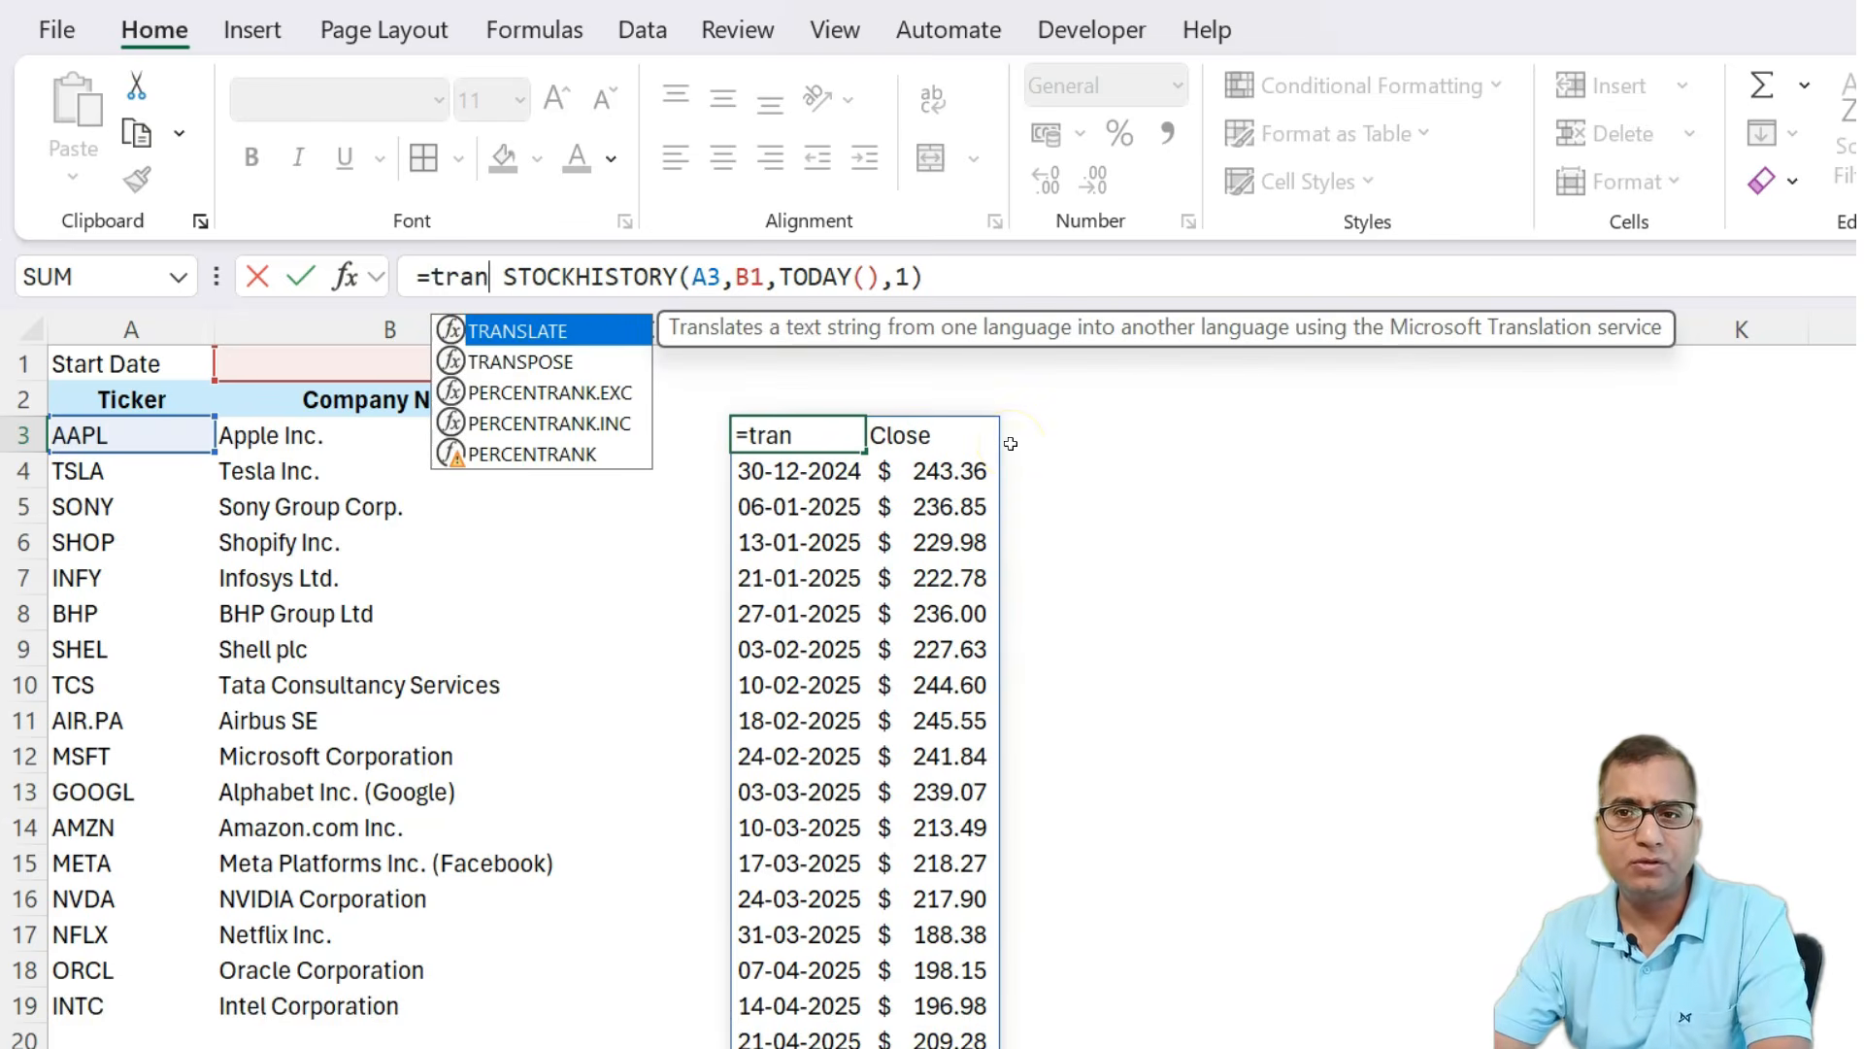
pyautogui.press('Down')
pyautogui.press('Tab')
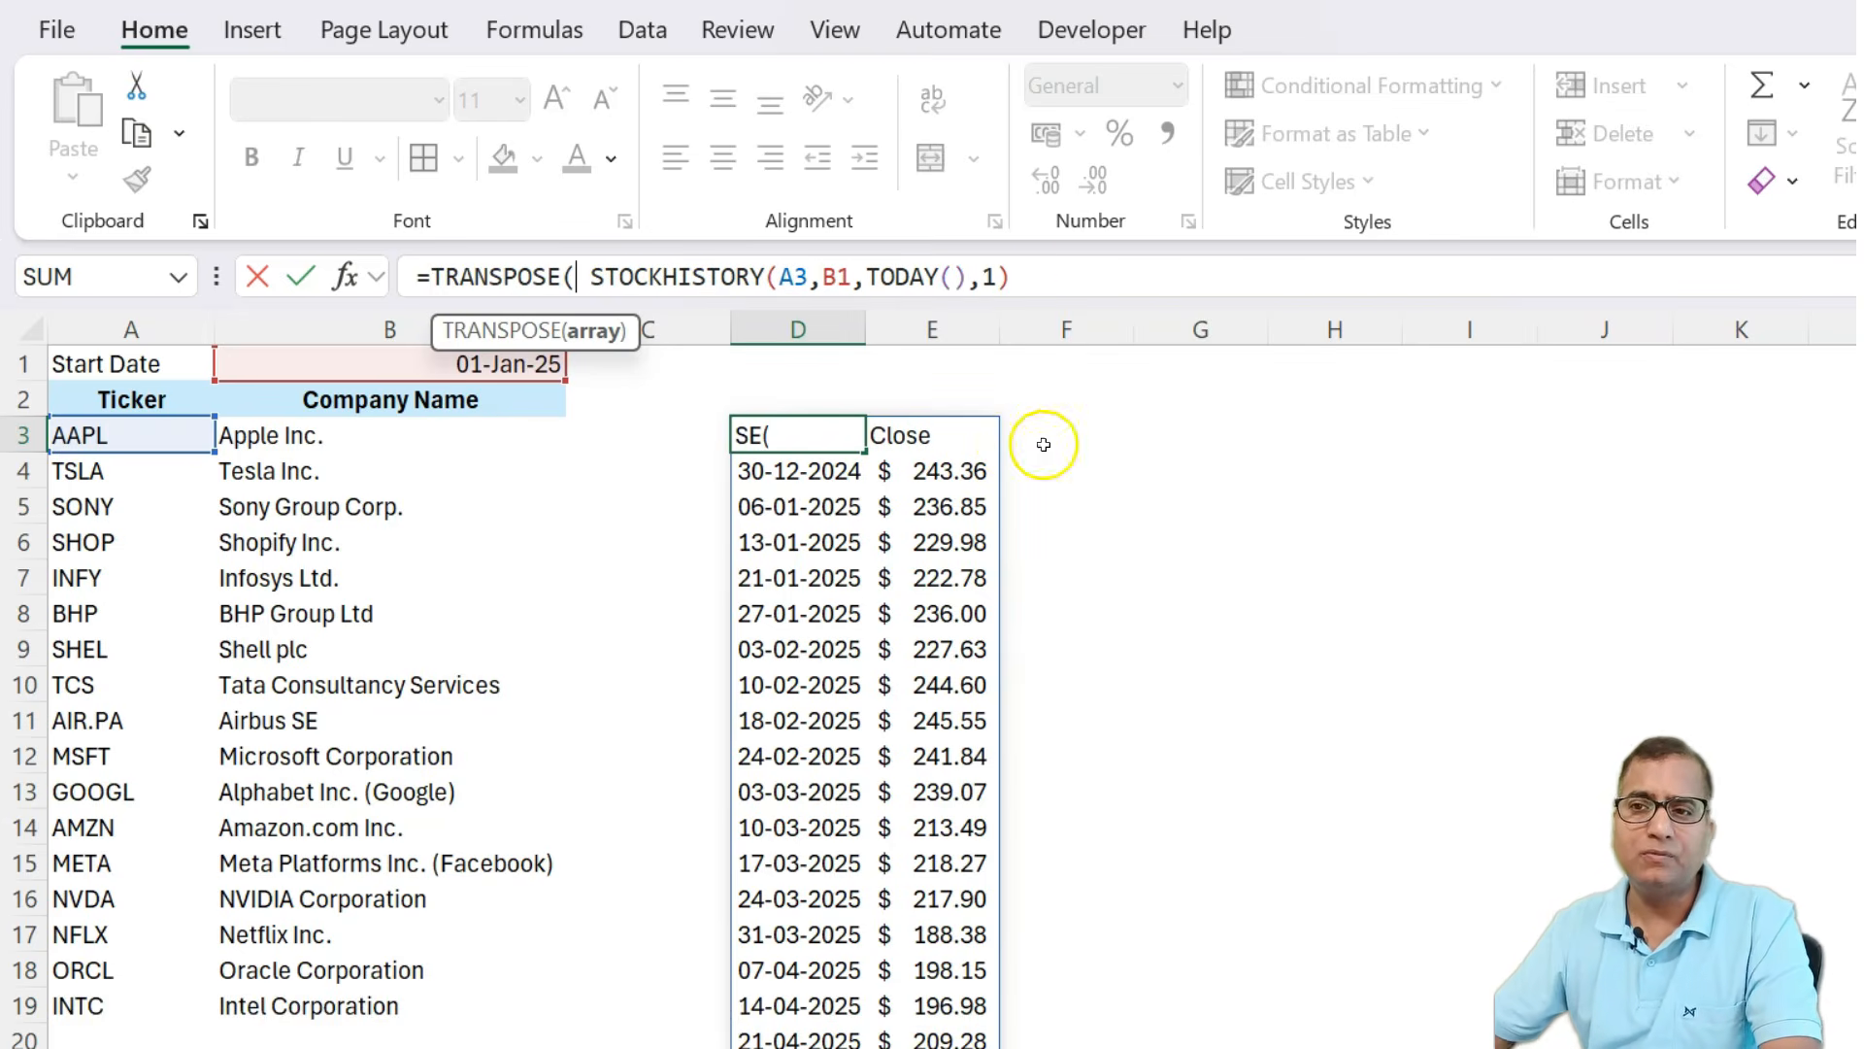
pyautogui.click(1128, 287)
pyautogui.write(')')
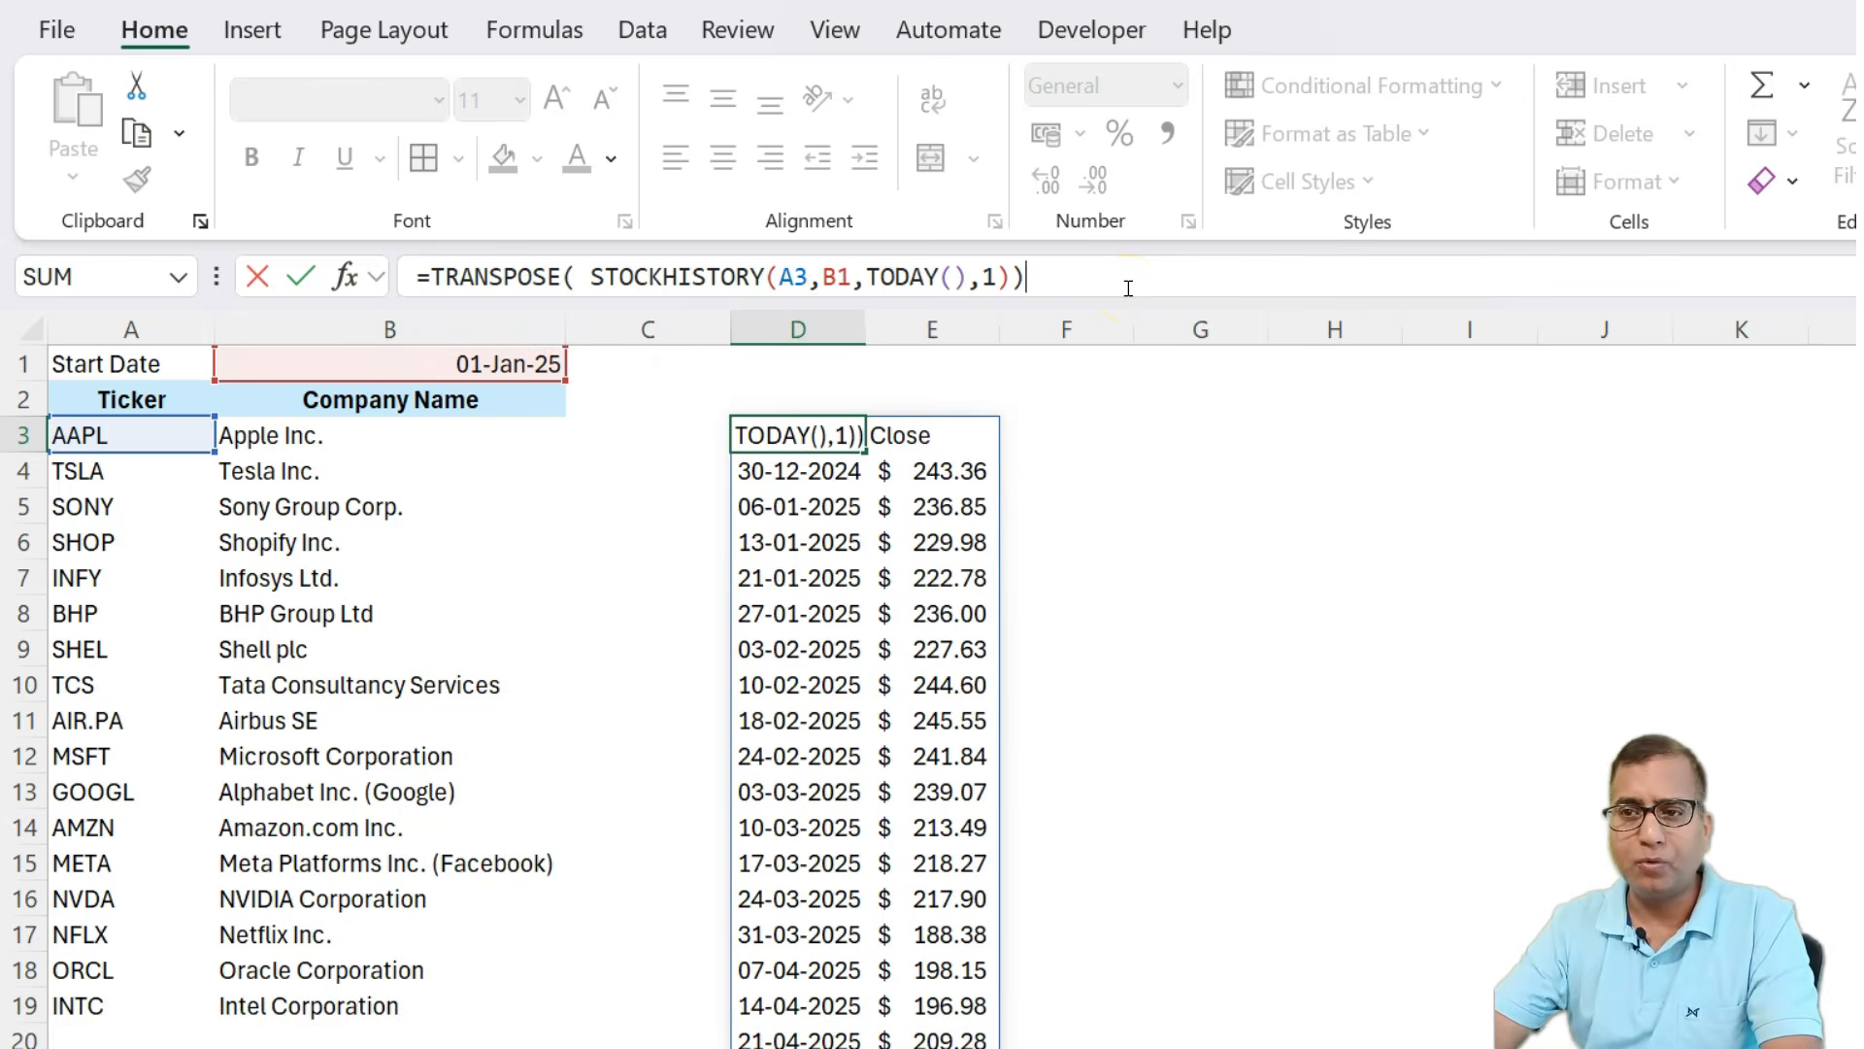
pyautogui.press('Return')
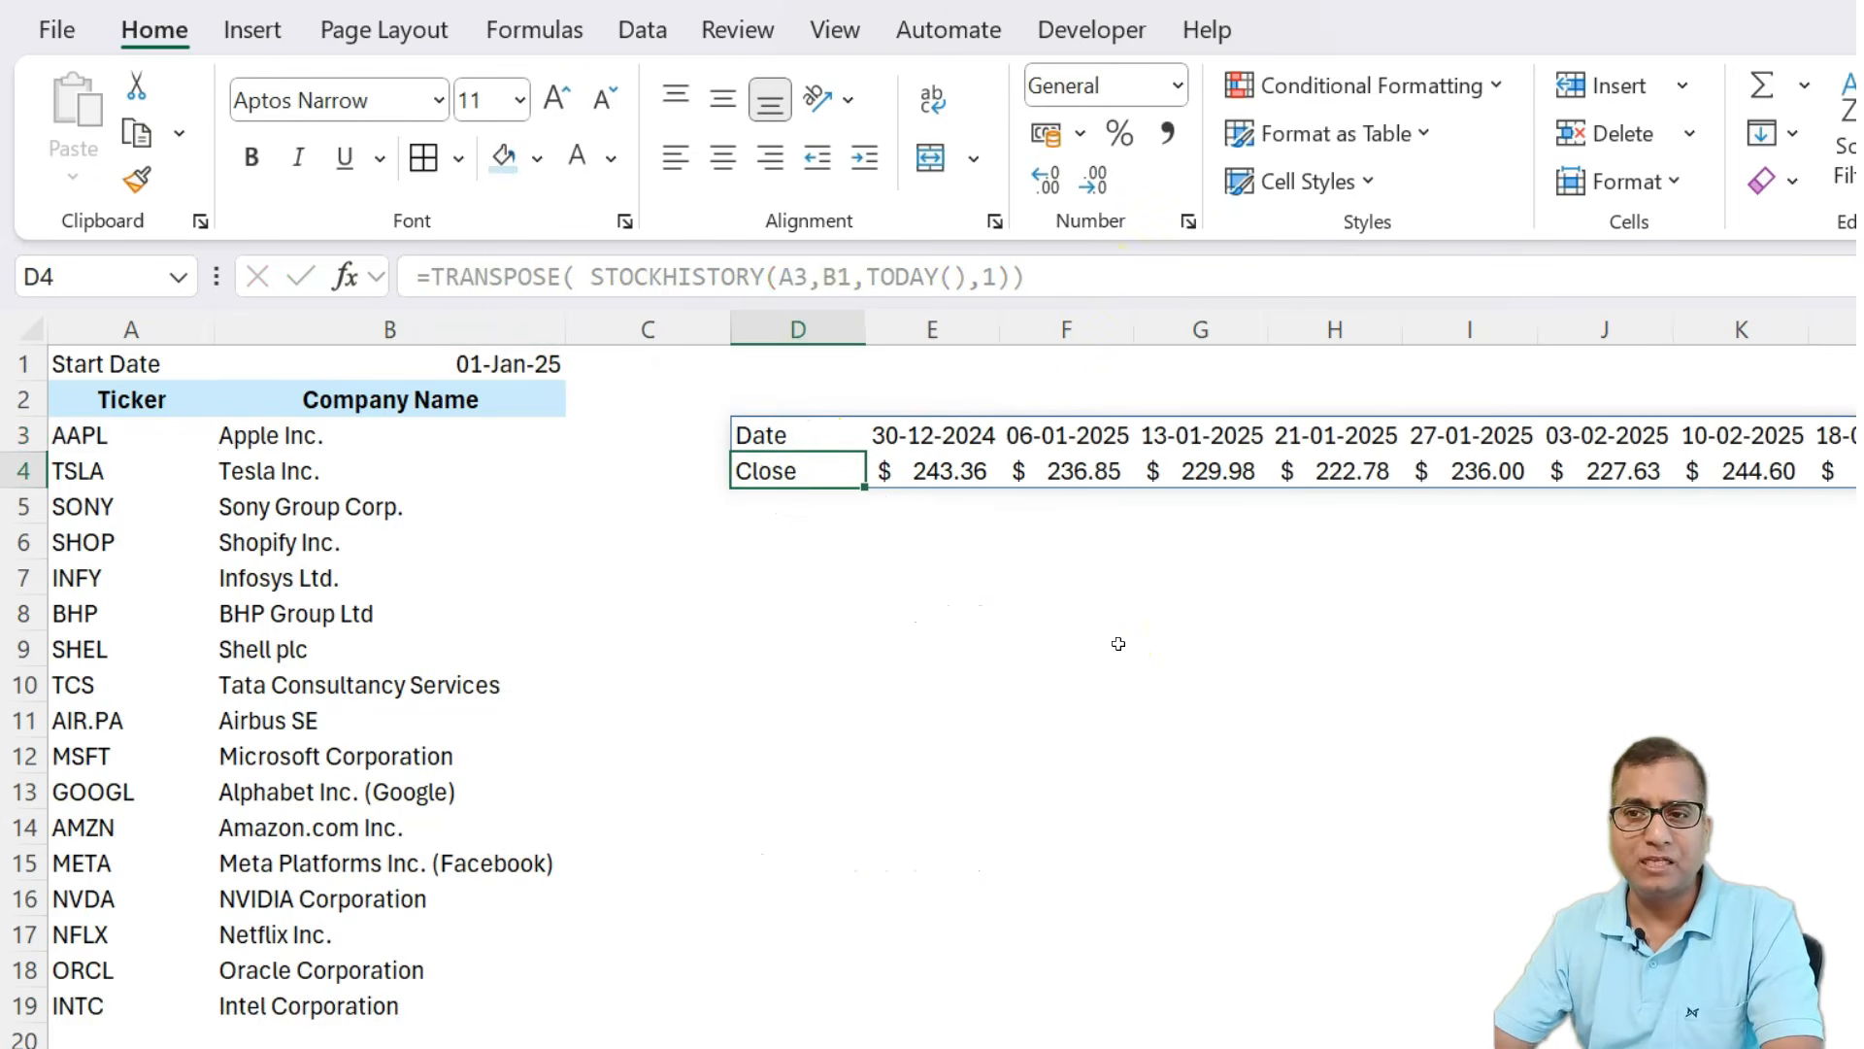
# Browse the transposed Date and Close rows across the sheet and back to the ticker list.
pyautogui.press('Up')
pyautogui.press('Right')
pyautogui.press('Right')
pyautogui.hotkey('ctrl', 'Right')
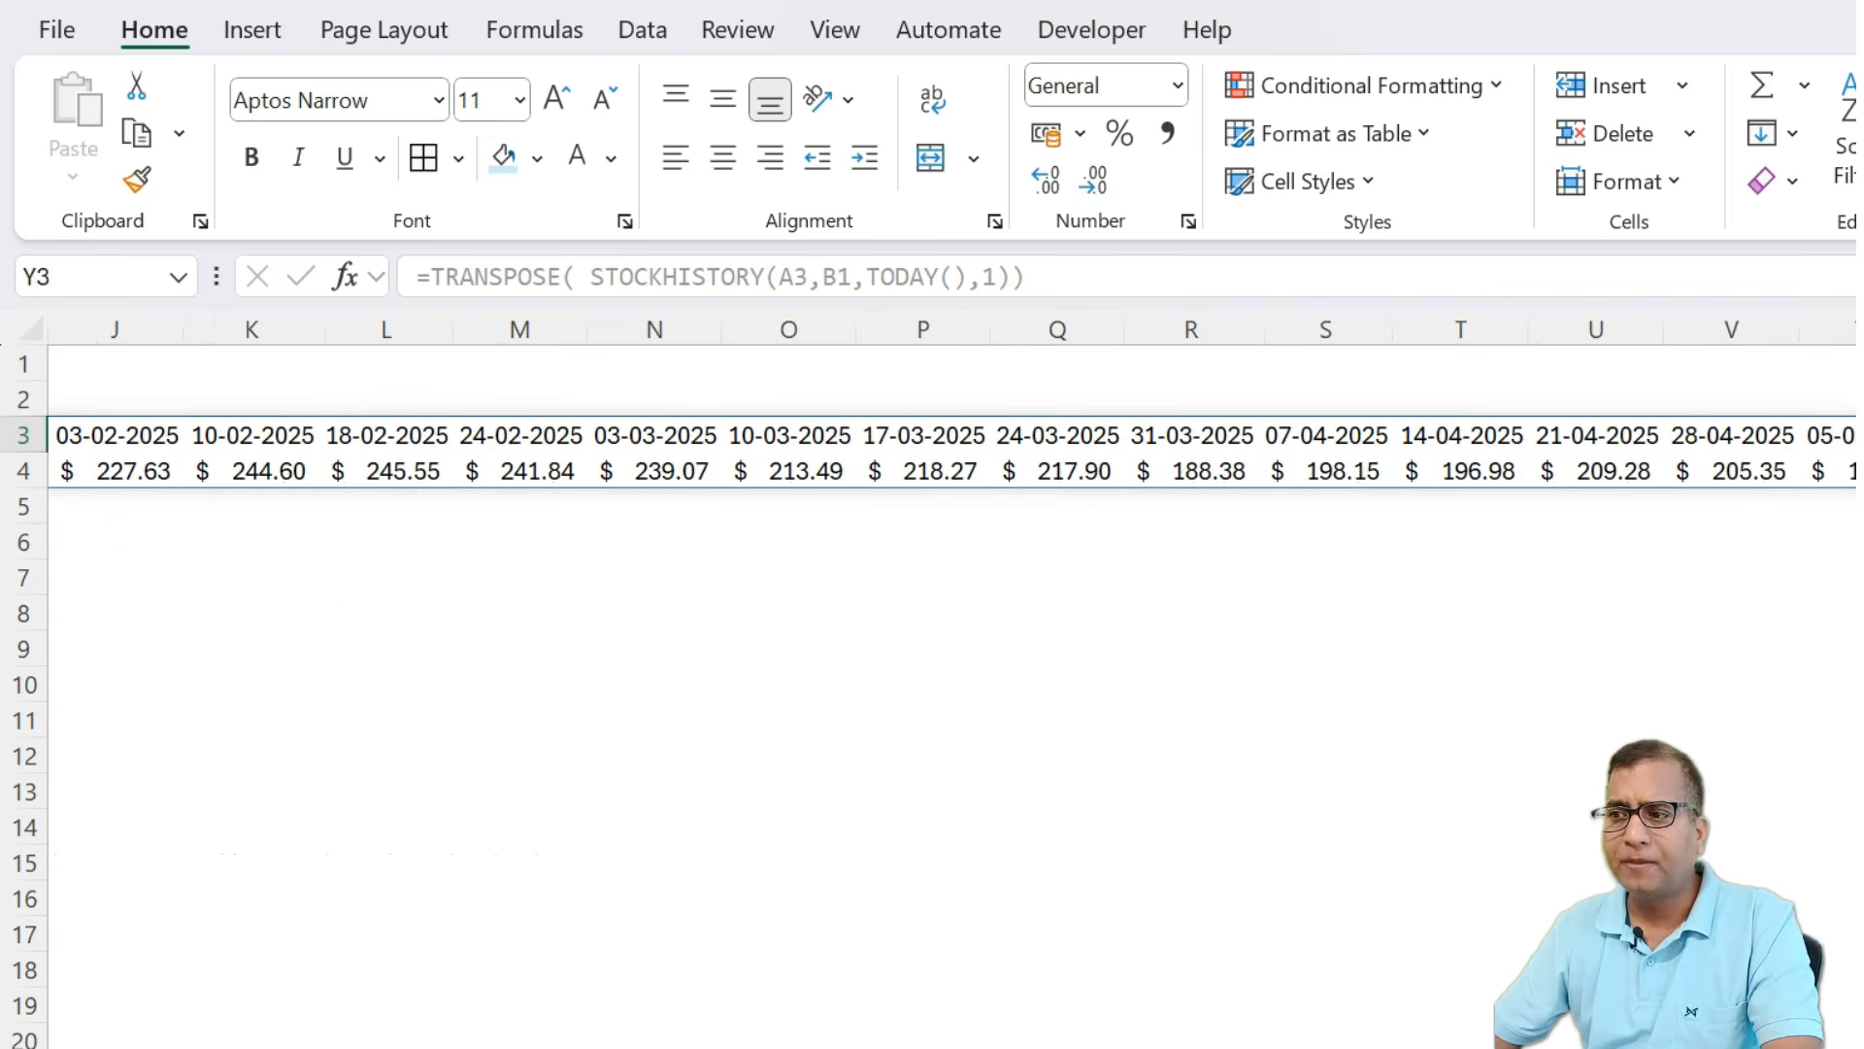
pyautogui.hotkey('ctrl', 'Left')
pyautogui.hotkey('ctrl', 'Left')
pyautogui.hotkey('ctrl', 'Left')
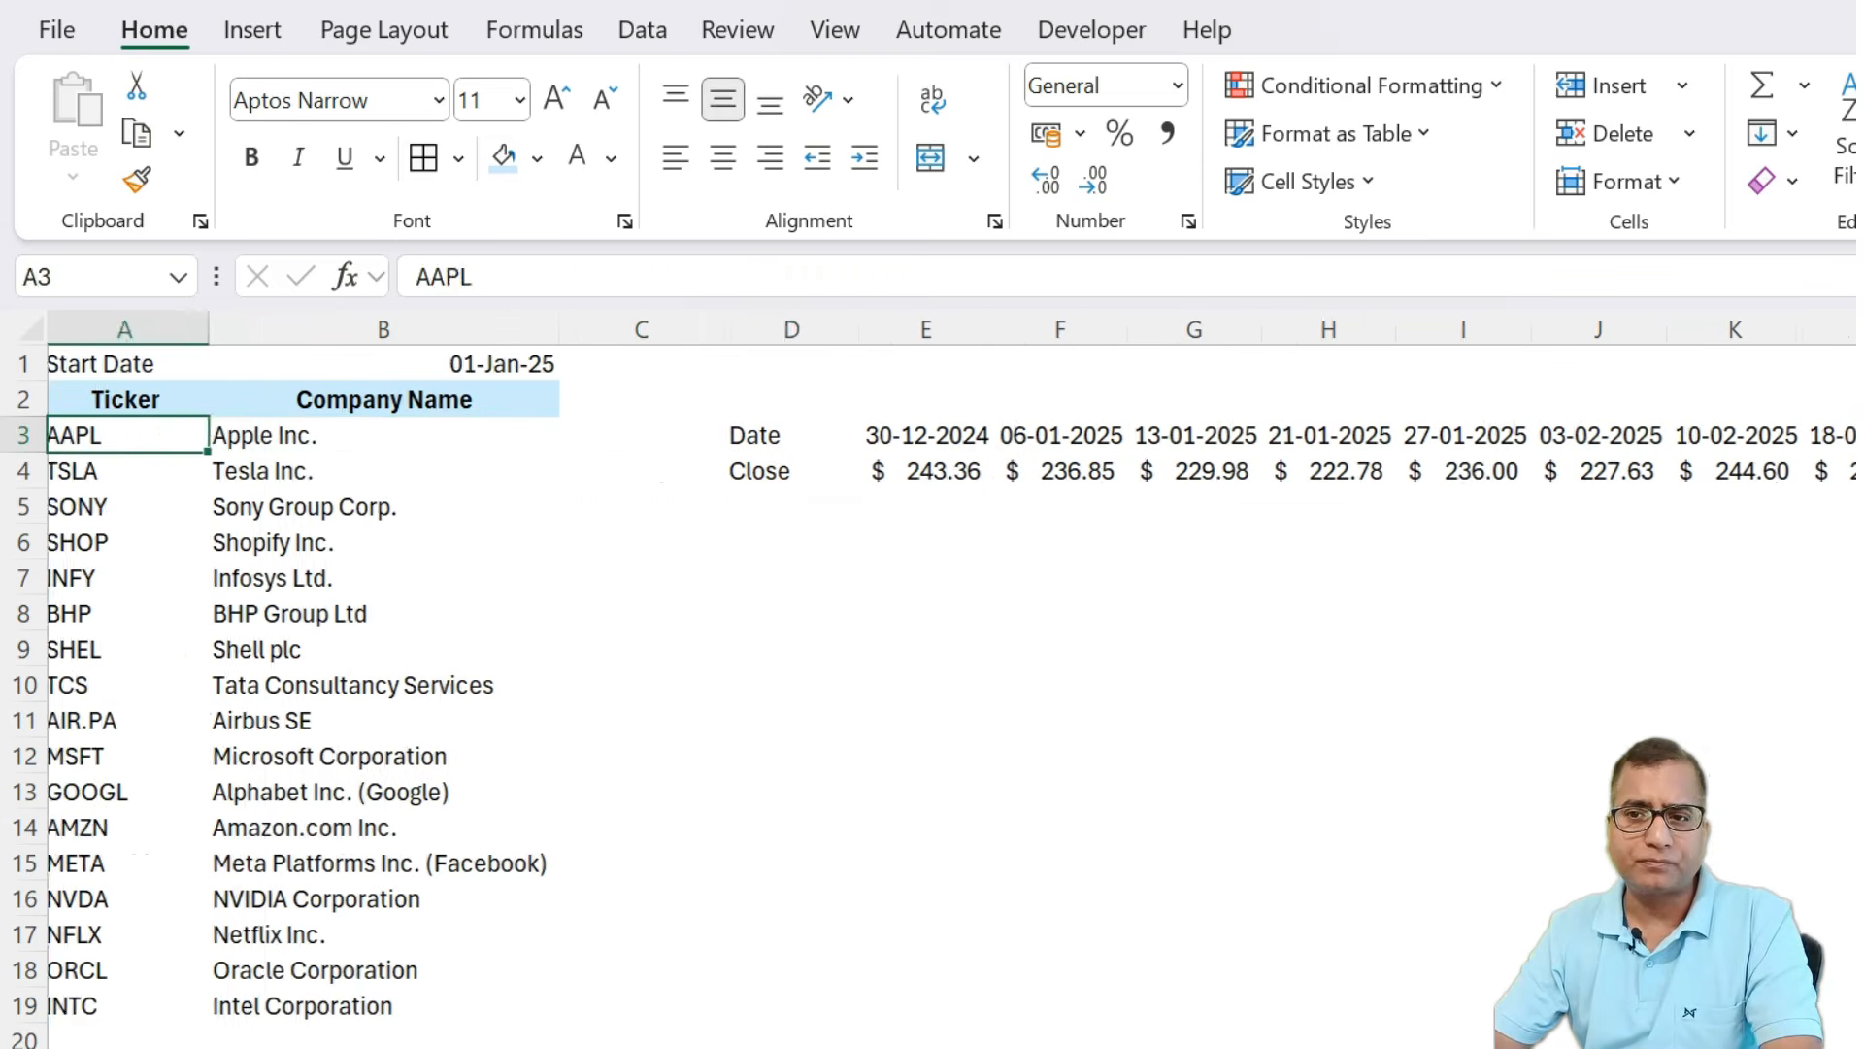
pyautogui.hotkey('ctrl', 'Right')
pyautogui.hotkey('ctrl', 'Right')
pyautogui.press('Down')
pyautogui.press('Down')
pyautogui.press('Up')
pyautogui.press('Up')
pyautogui.press('Down')
pyautogui.hotkey('shift', 'space')
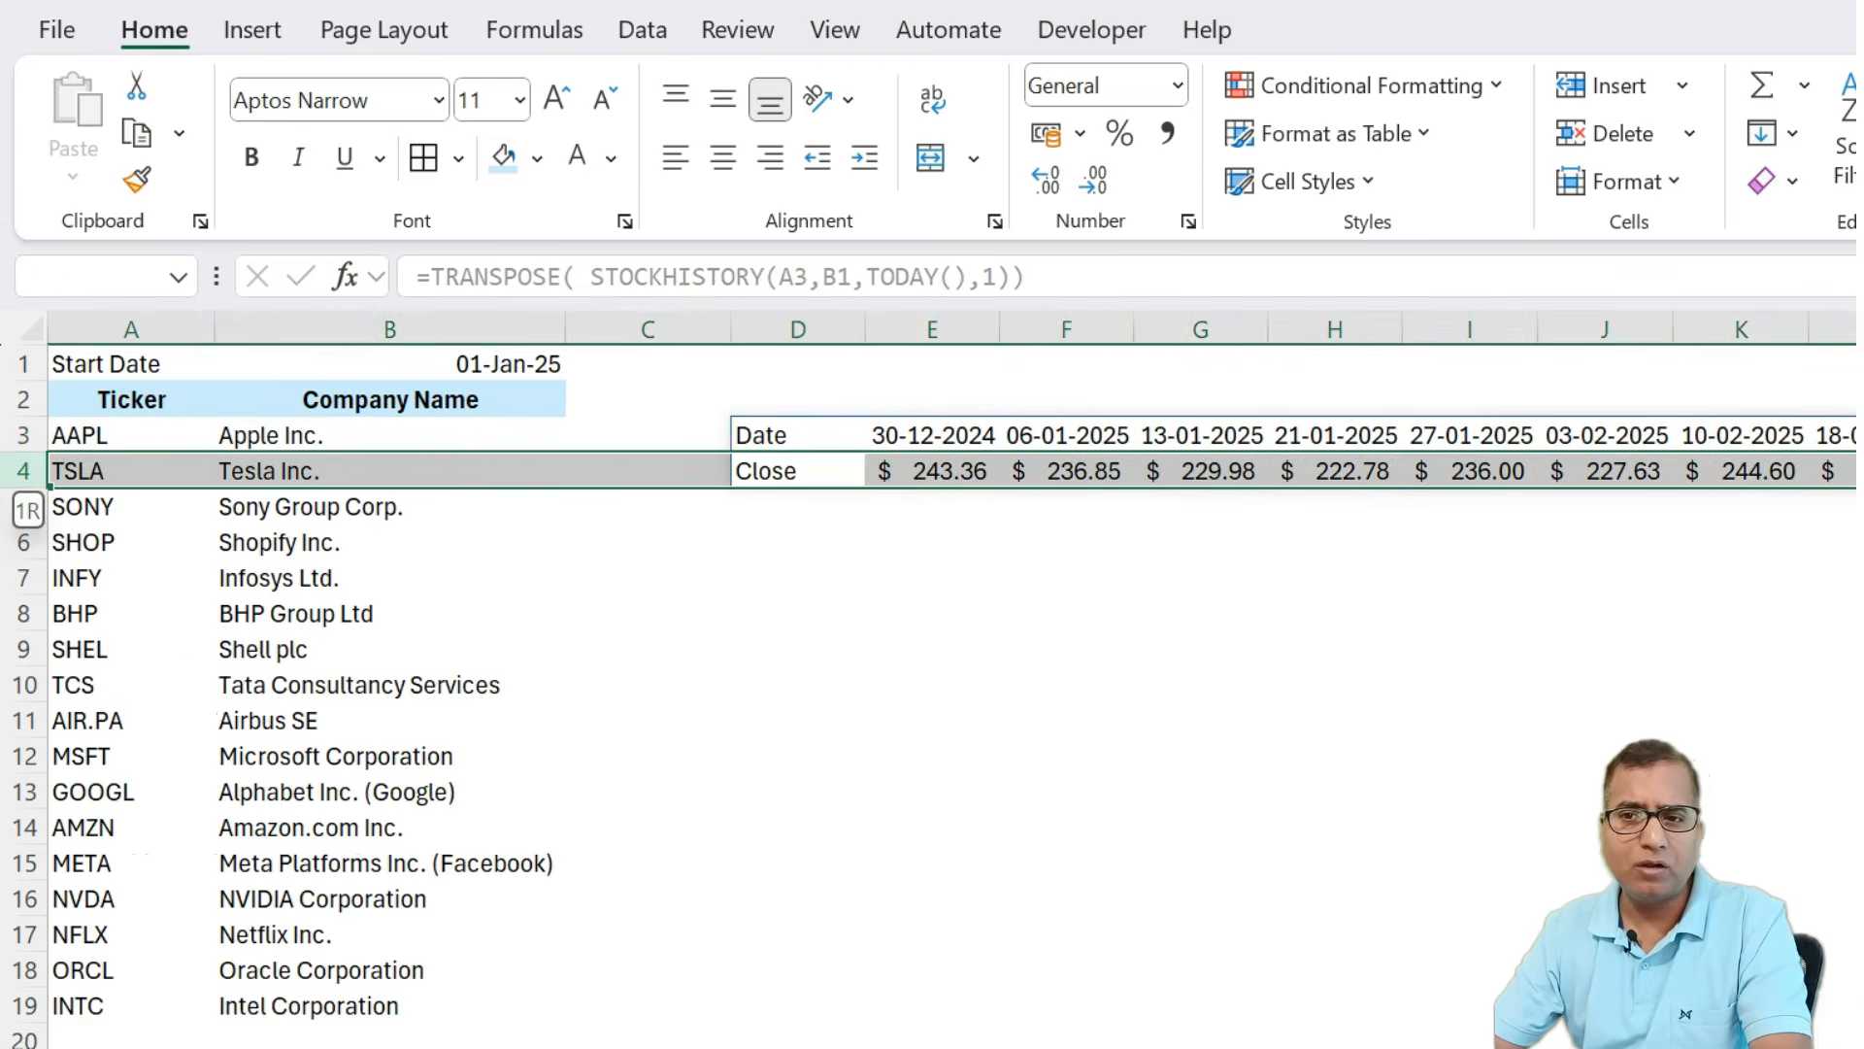
pyautogui.press('Left')
pyautogui.press('Right')
pyautogui.press('Up')
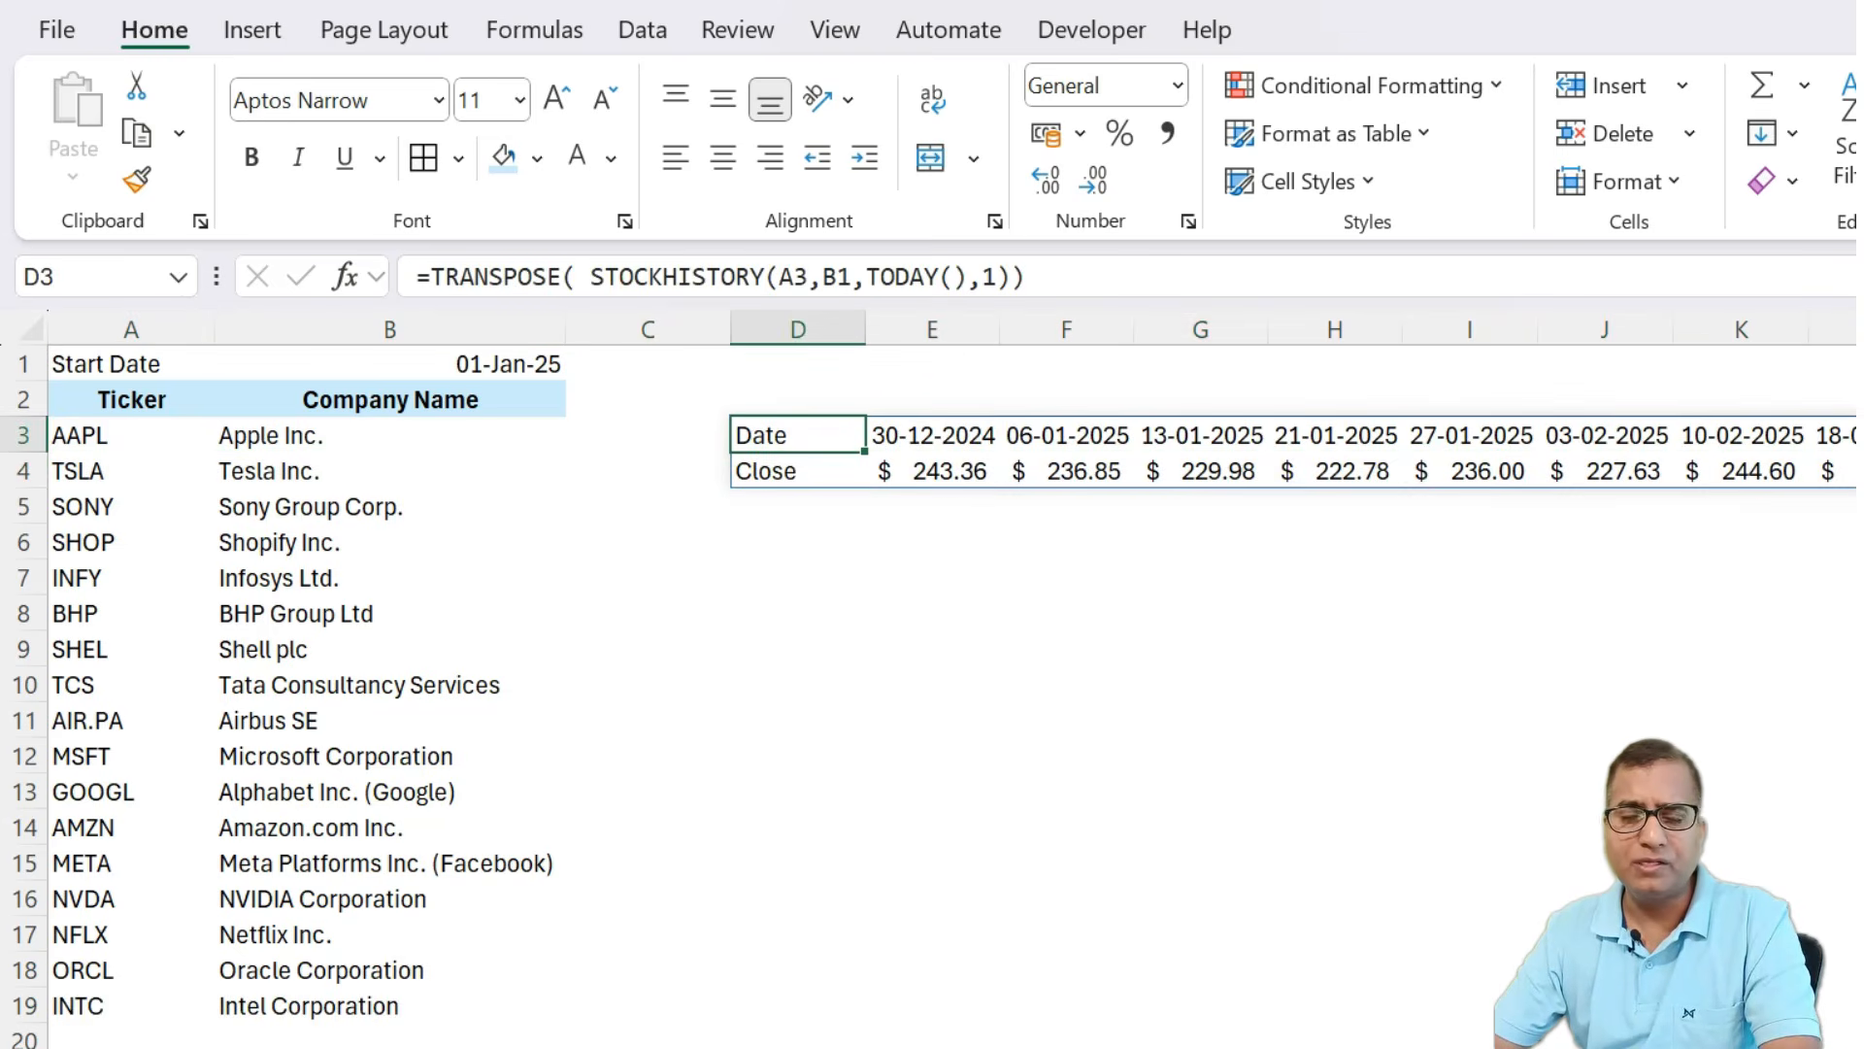
# Cut the transposed result range and paste it one row higher so it starts in D2.
pyautogui.hotkey('shift', 'Down')
pyautogui.hotkey('ctrl', 'shift', 'Right')
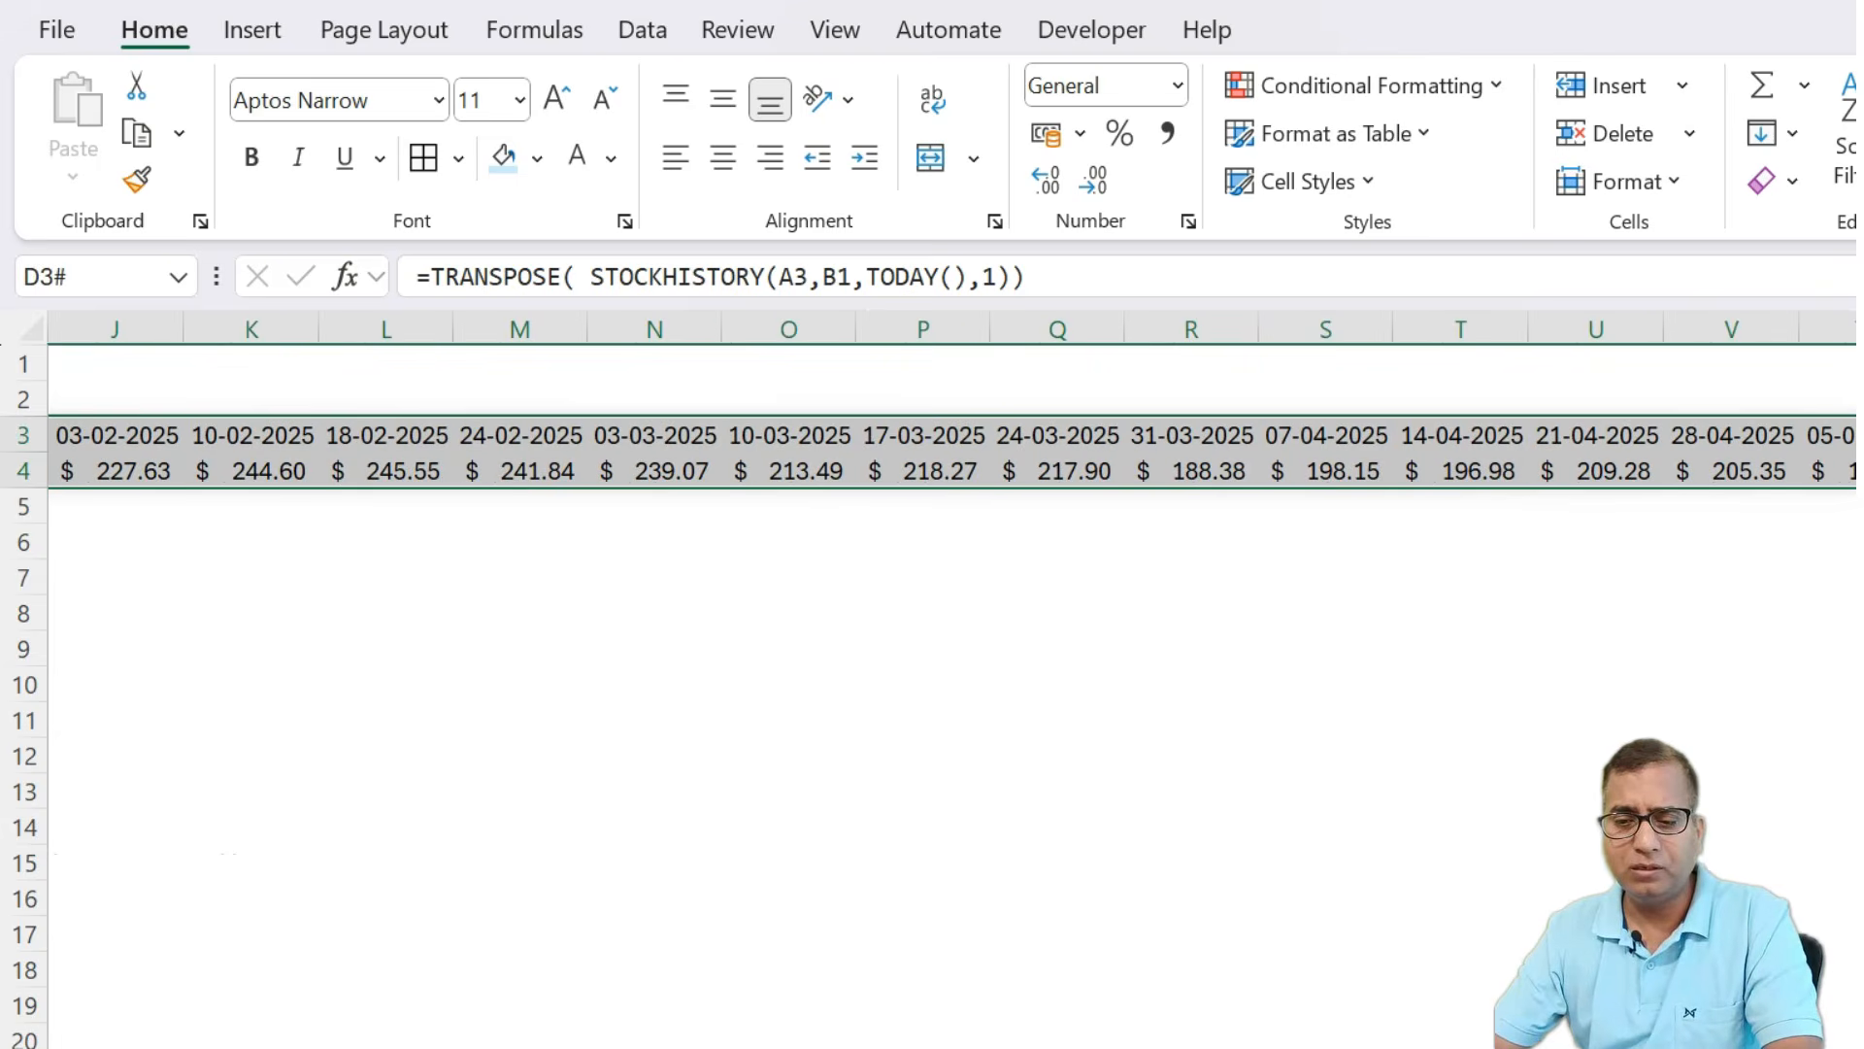
pyautogui.hotkey('ctrl', 'BackSpace')
pyautogui.hotkey('ctrl', 'c')
pyautogui.press('Up')
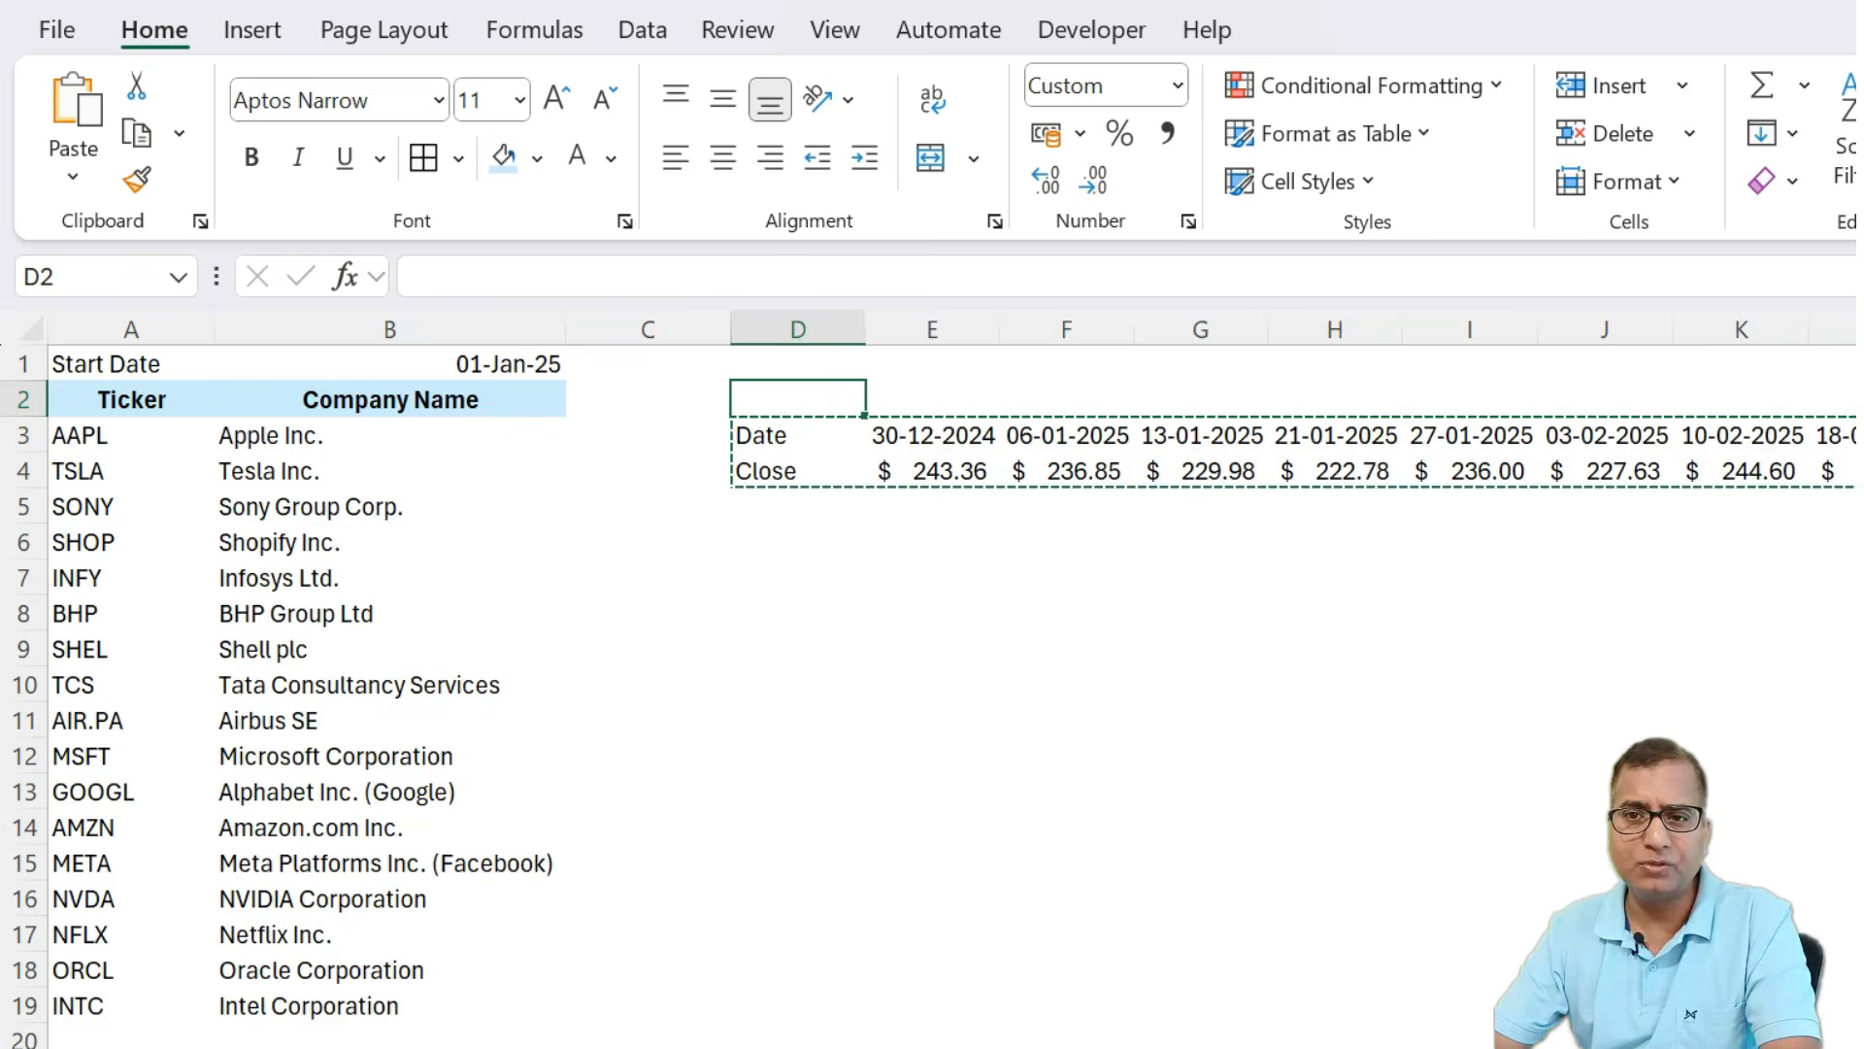
pyautogui.hotkey('ctrl', 'v')
pyautogui.press('Down')
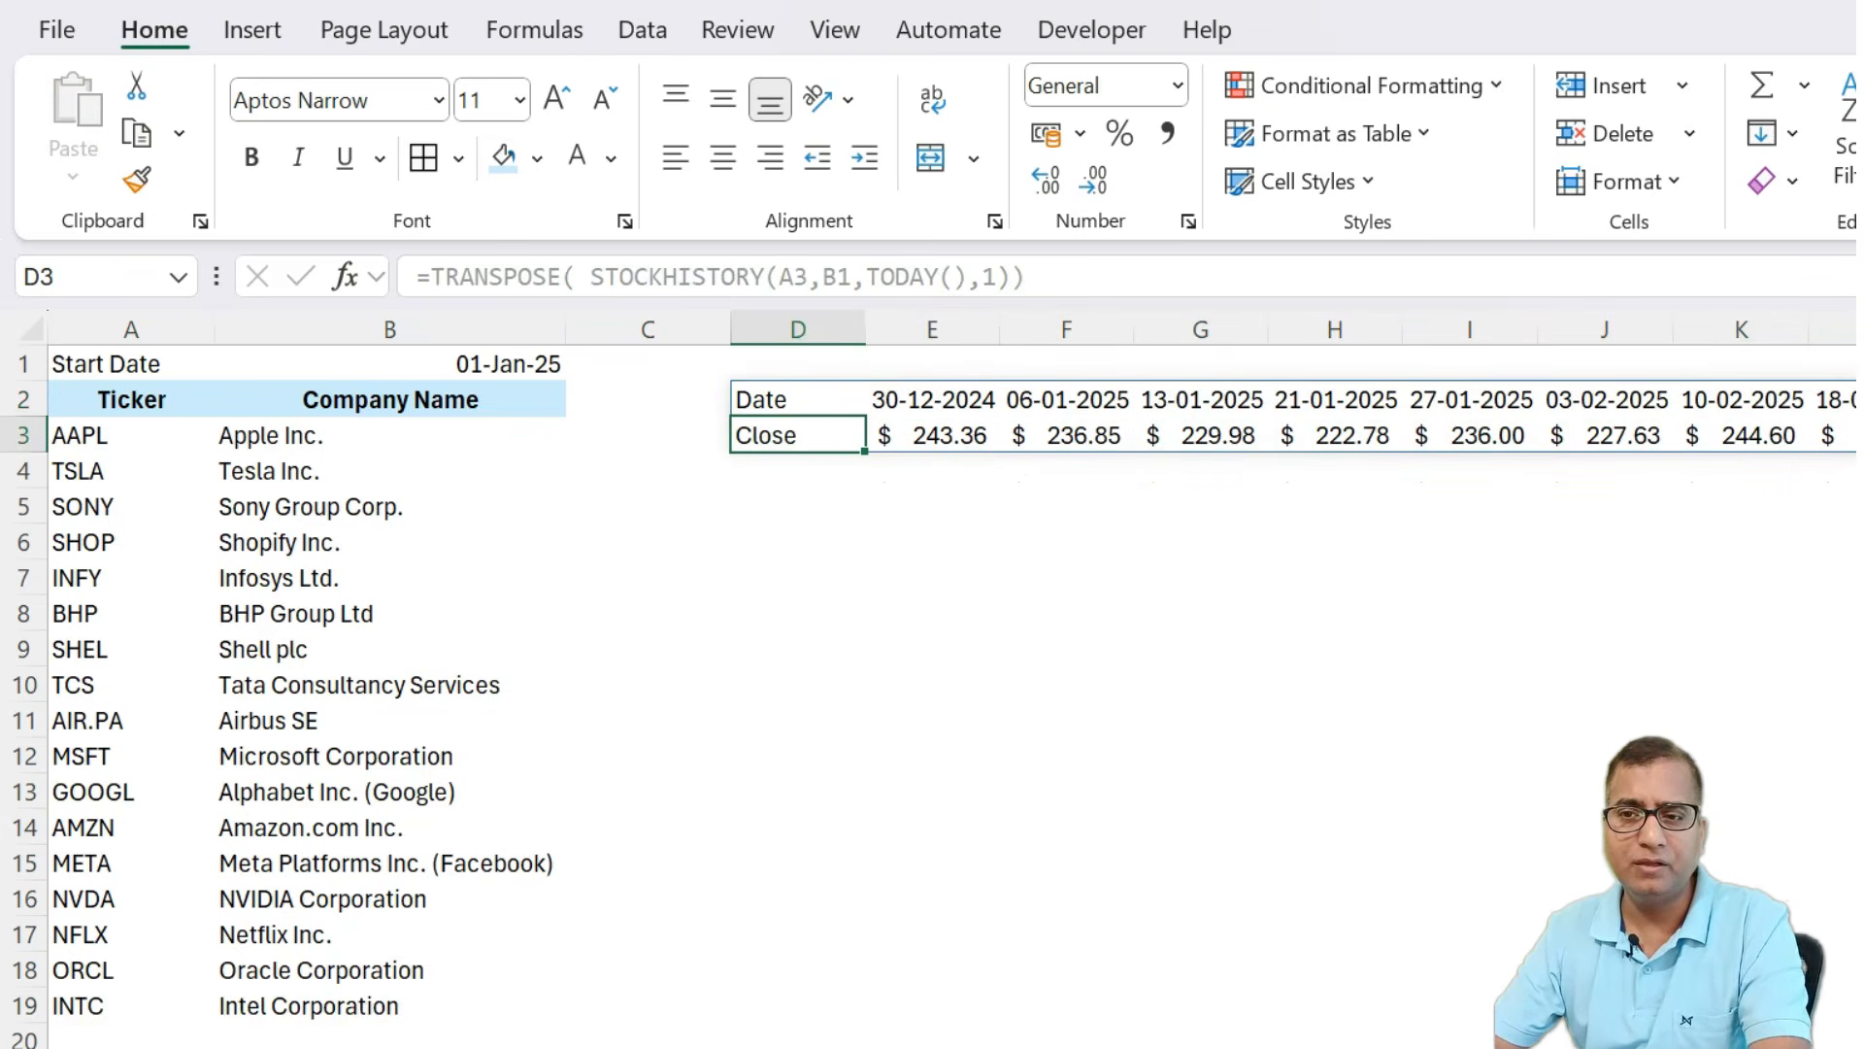
# Examine the relocated Date and Close rows and the empty cells beneath them.
pyautogui.press('Right')
pyautogui.press('Down')
pyautogui.press('Left')
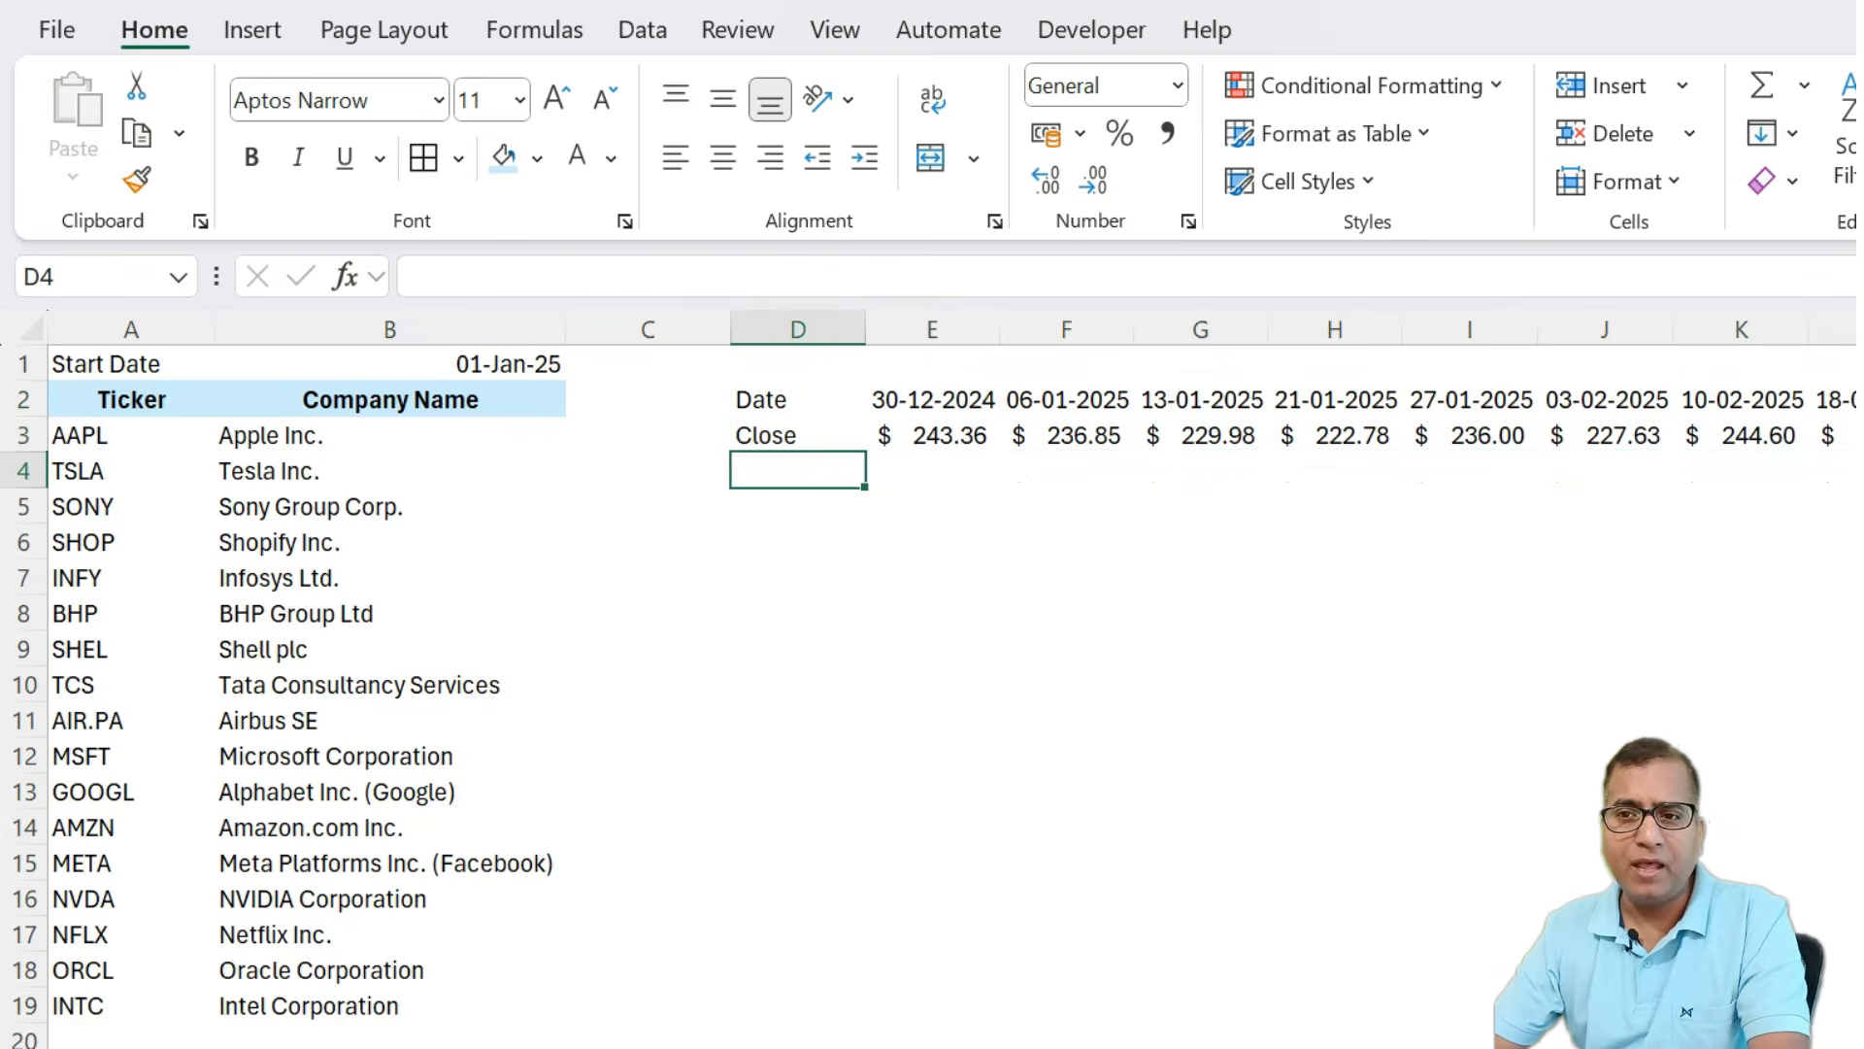
pyautogui.press('Up')
pyautogui.press('Up')
pyautogui.press('Down')
pyautogui.press('Down')
pyautogui.press('Up')
pyautogui.press('Down')
pyautogui.press('Up')
pyautogui.press('Up')
pyautogui.hotkey('shift', 'space')
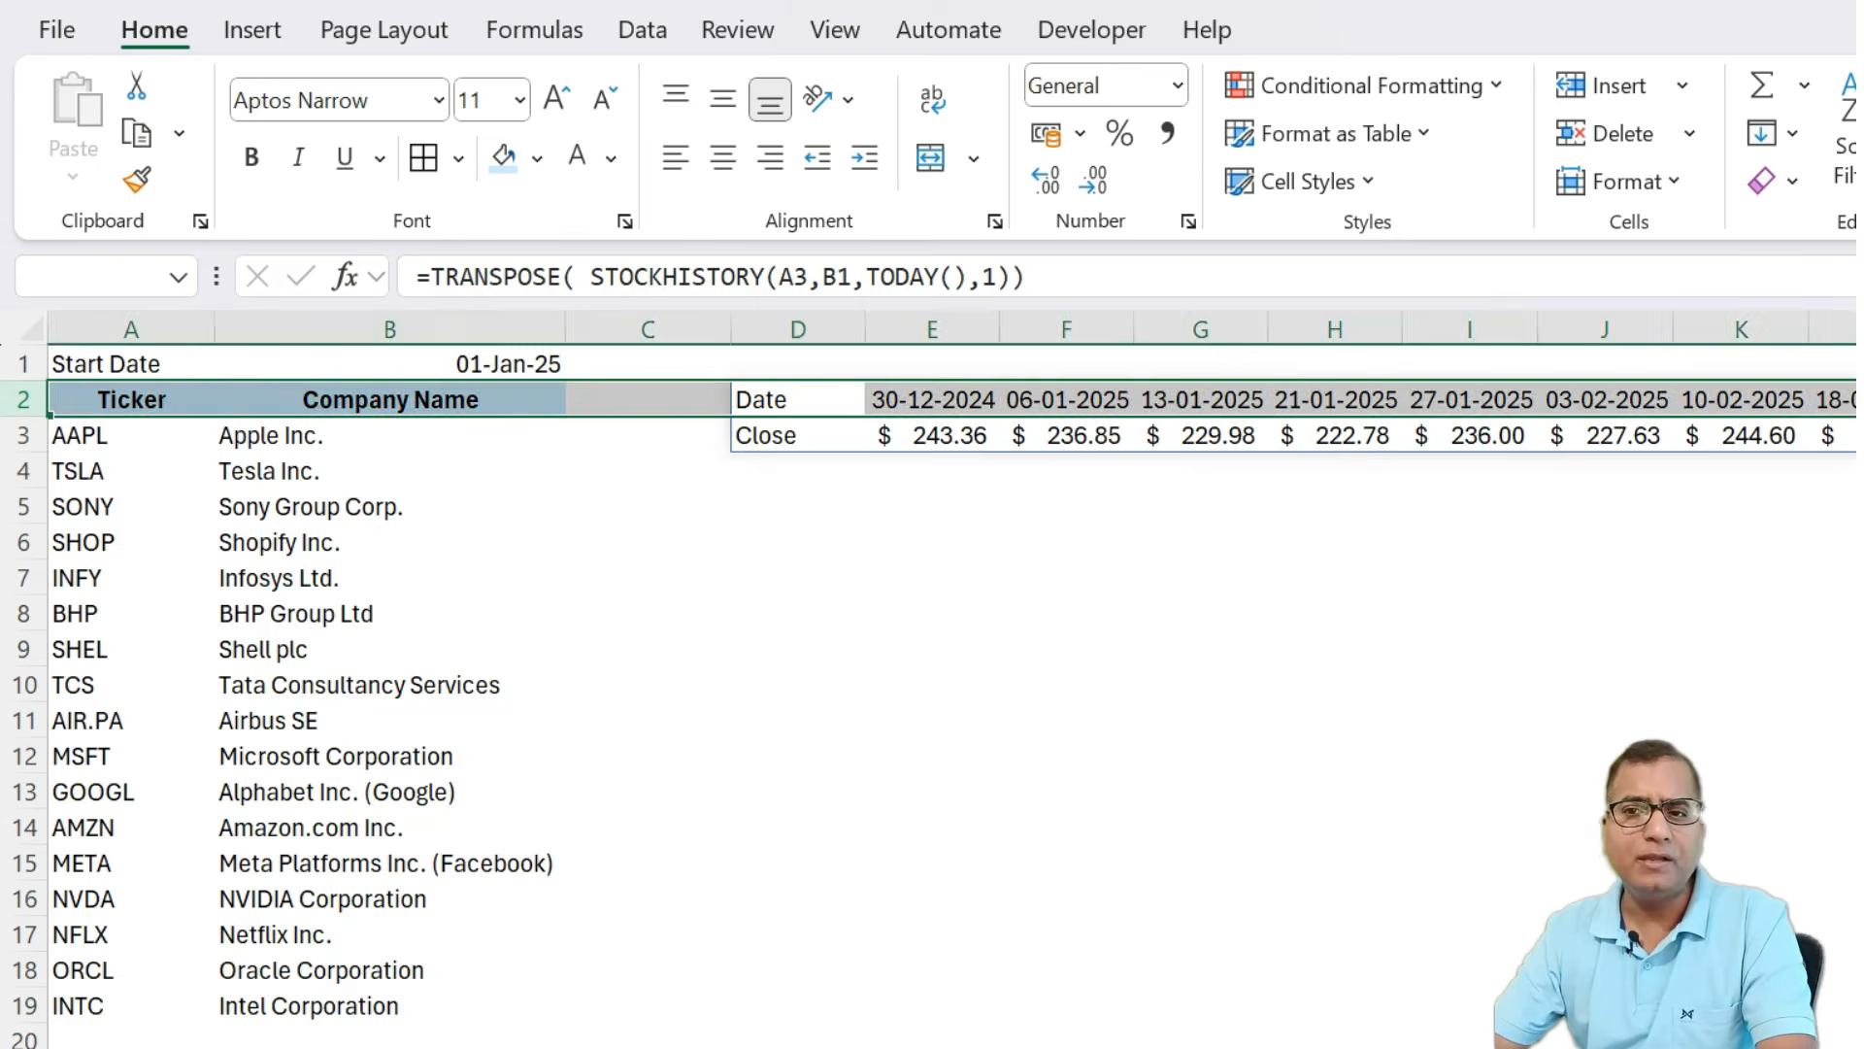
pyautogui.press('Down')
pyautogui.press('Down')
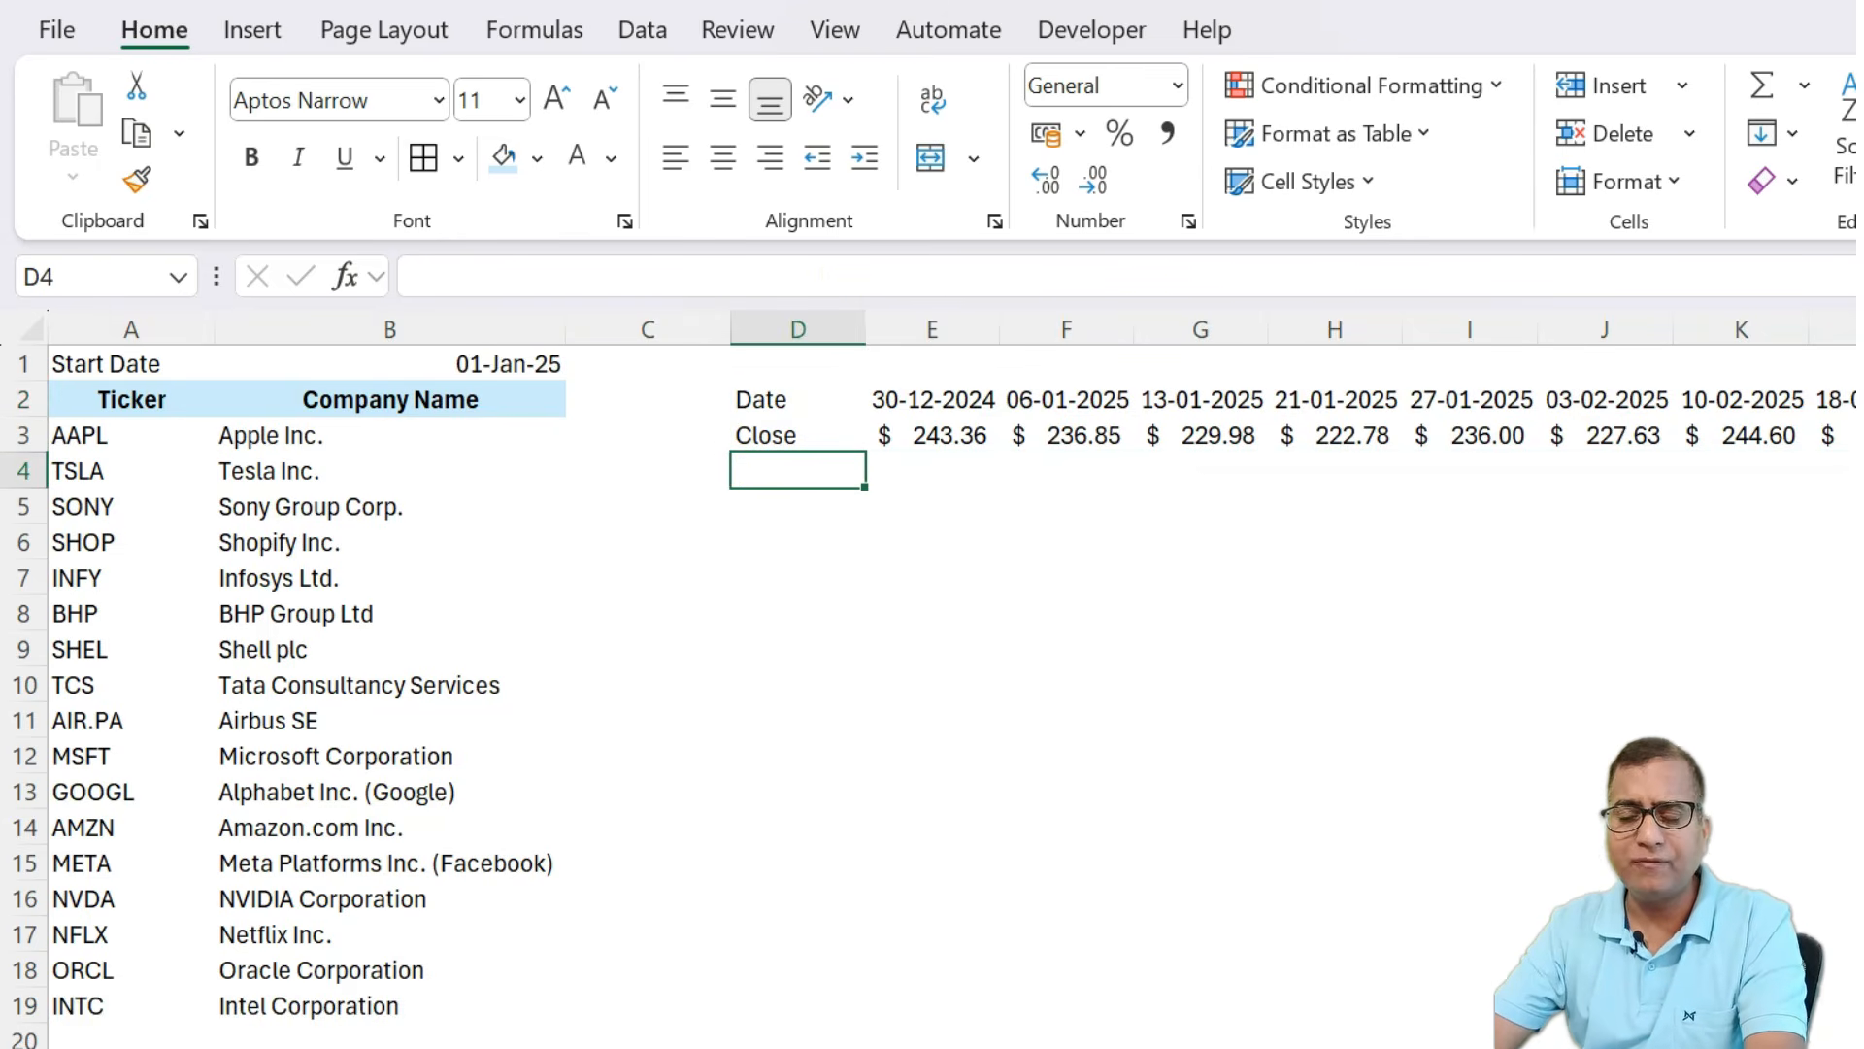
# Enter =STOCKHISTORY(A4,B1,TODAY(),1,1,1) in D4 to pull TSLA's weekly closing prices with a header.
pyautogui.write('=')
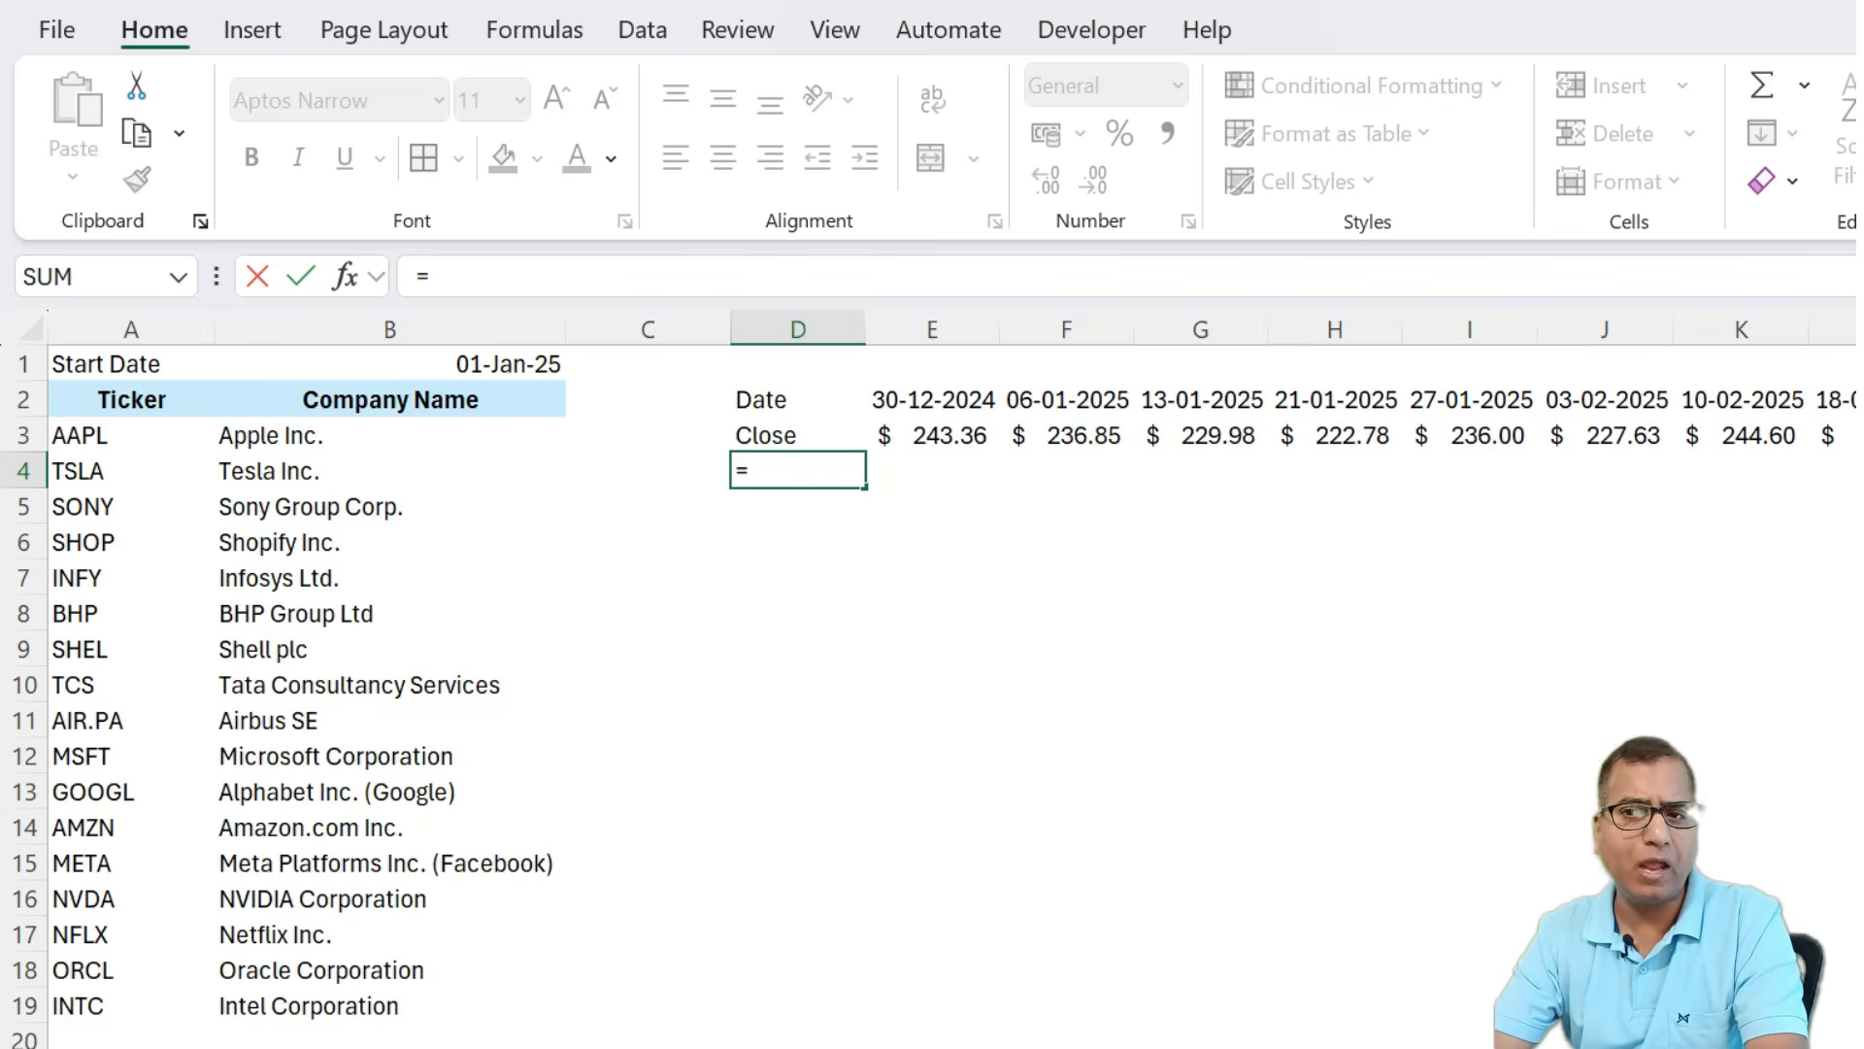
pyautogui.write('sto')
pyautogui.press('Tab')
pyautogui.press('Left')
pyautogui.press('Left')
pyautogui.press('Left')
pyautogui.write(',')
pyautogui.press('Left')
pyautogui.press('Up')
pyautogui.press('Up')
pyautogui.press('Up')
pyautogui.press('Left')
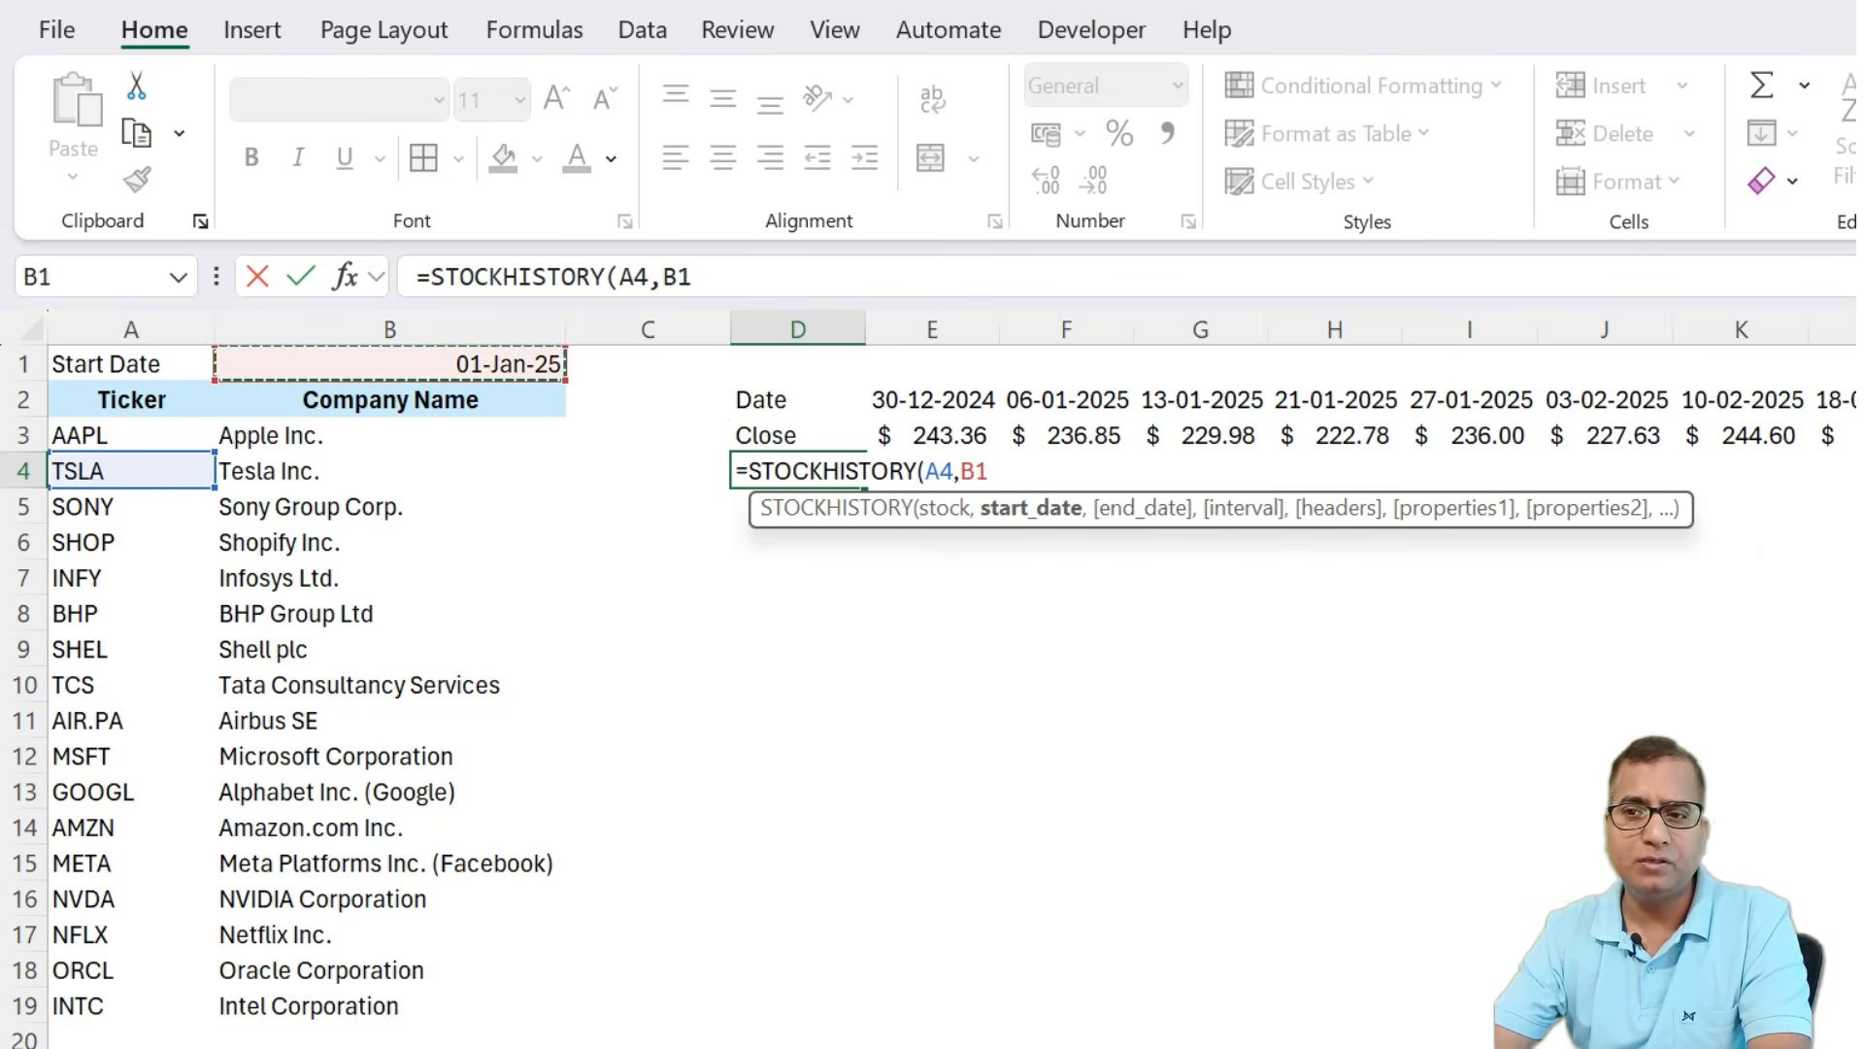
pyautogui.write(',today(')
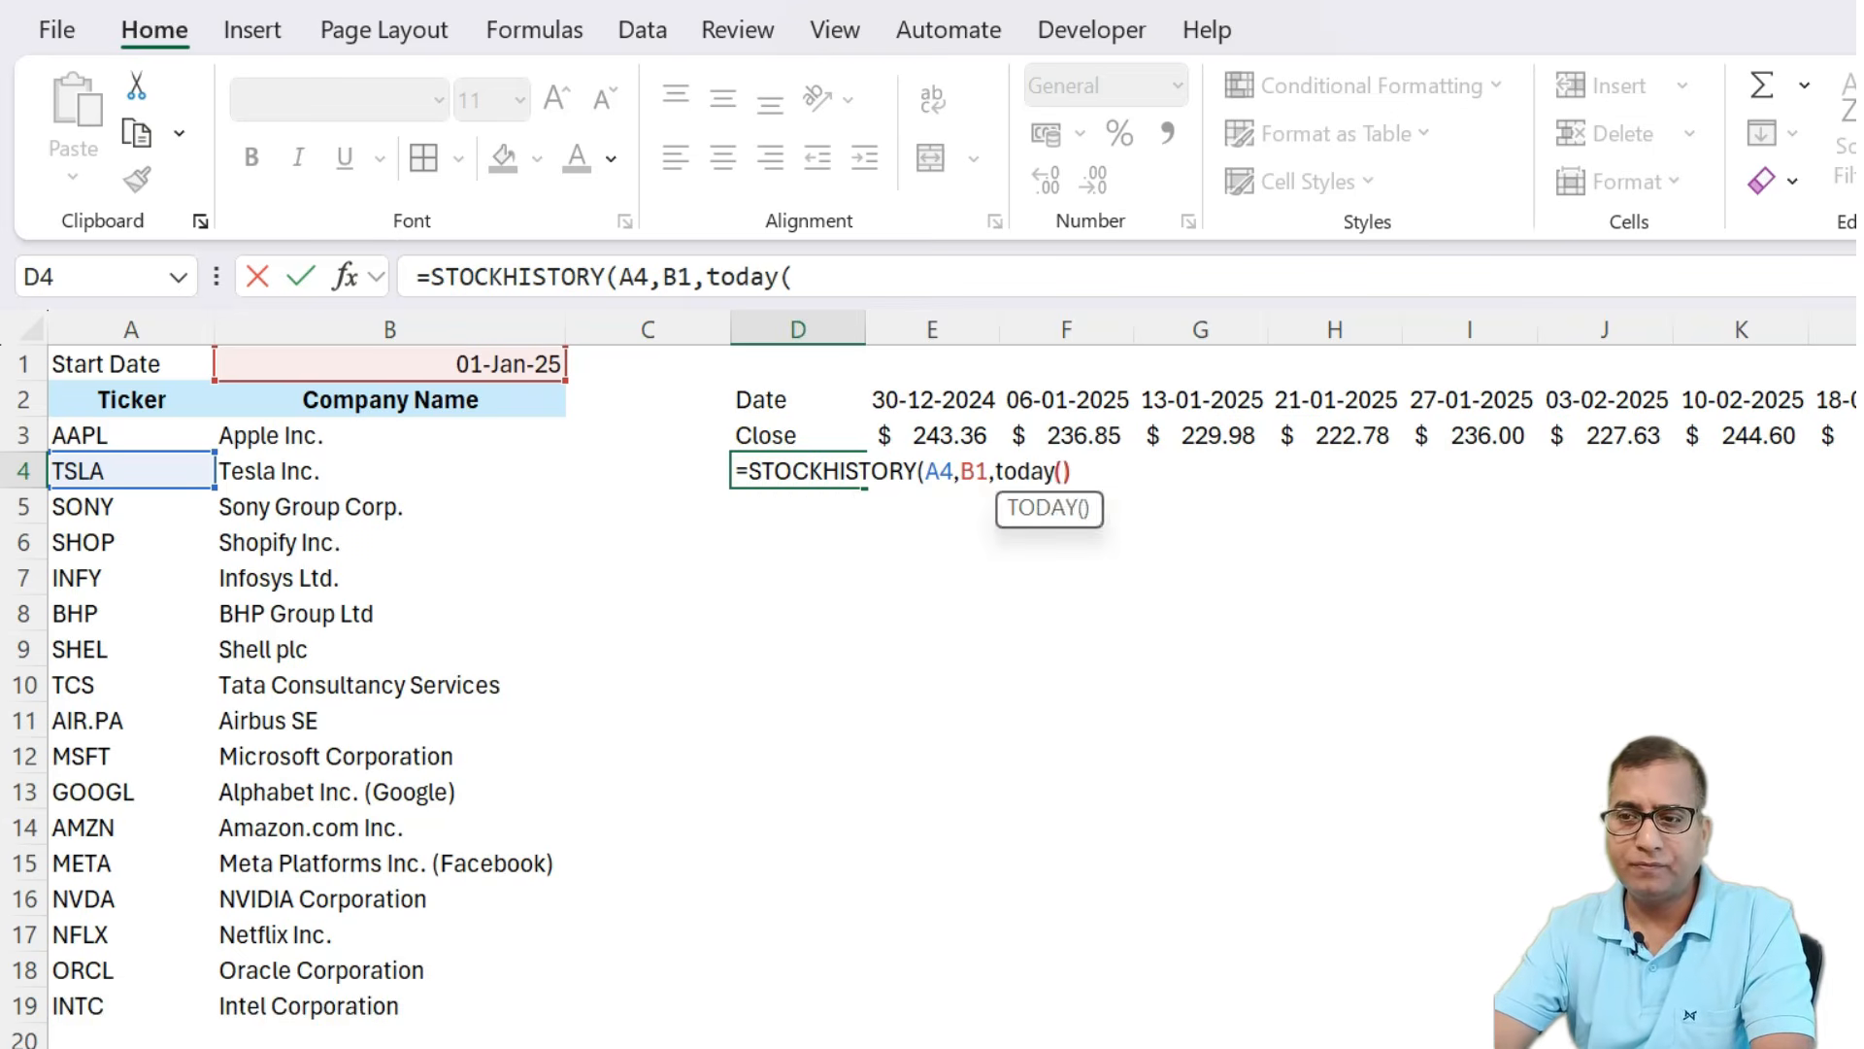
pyautogui.write('),1')
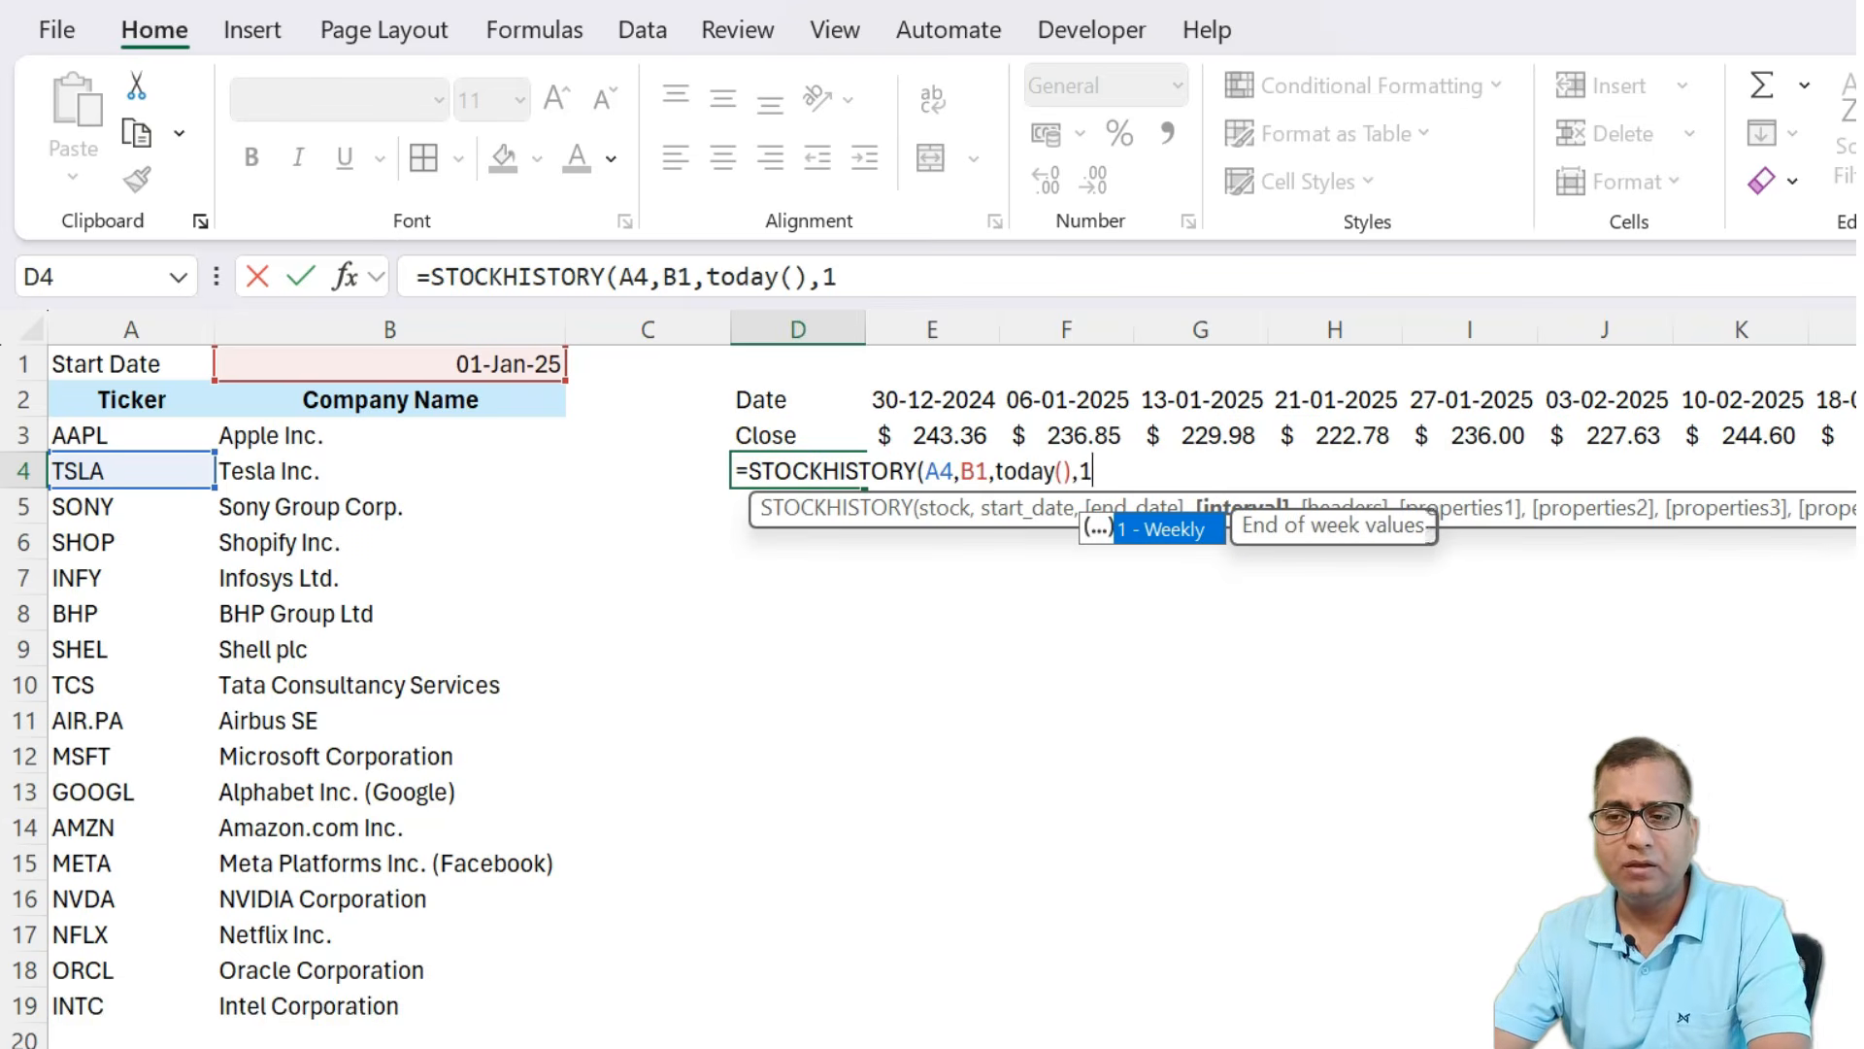
pyautogui.write(',')
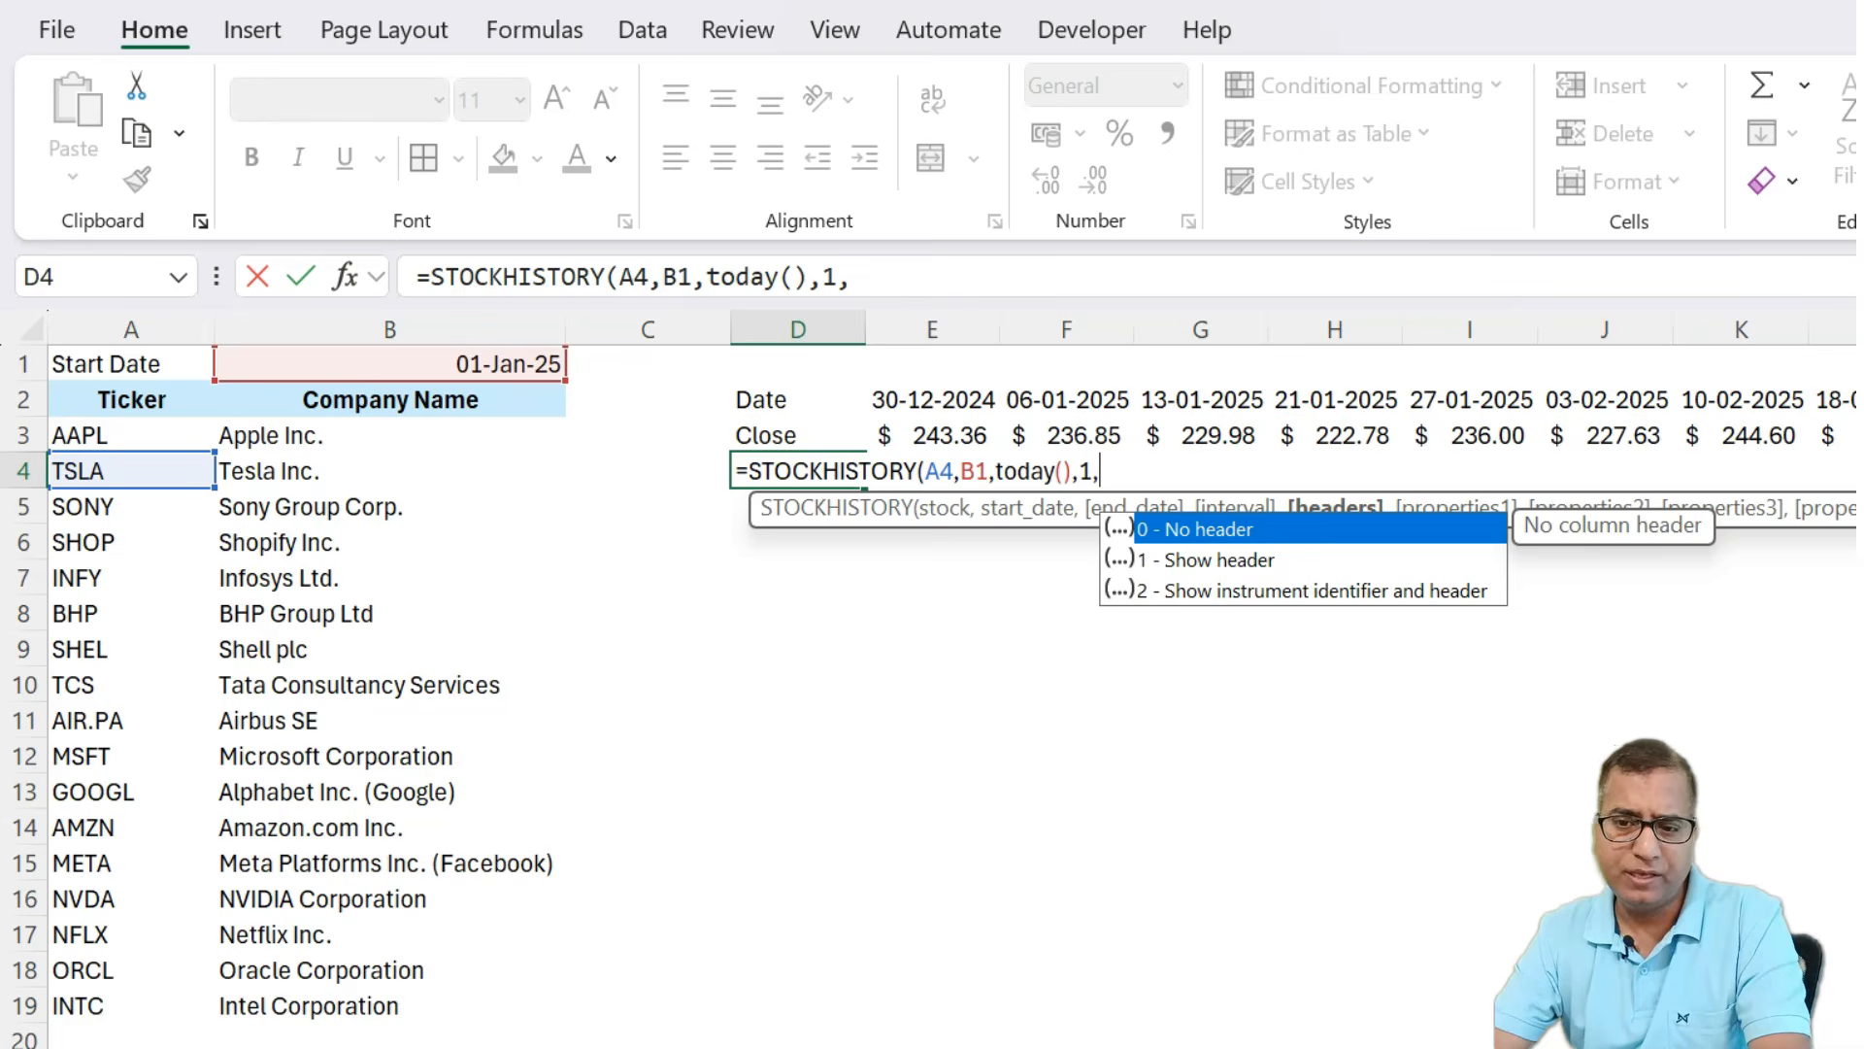
pyautogui.write('1,')
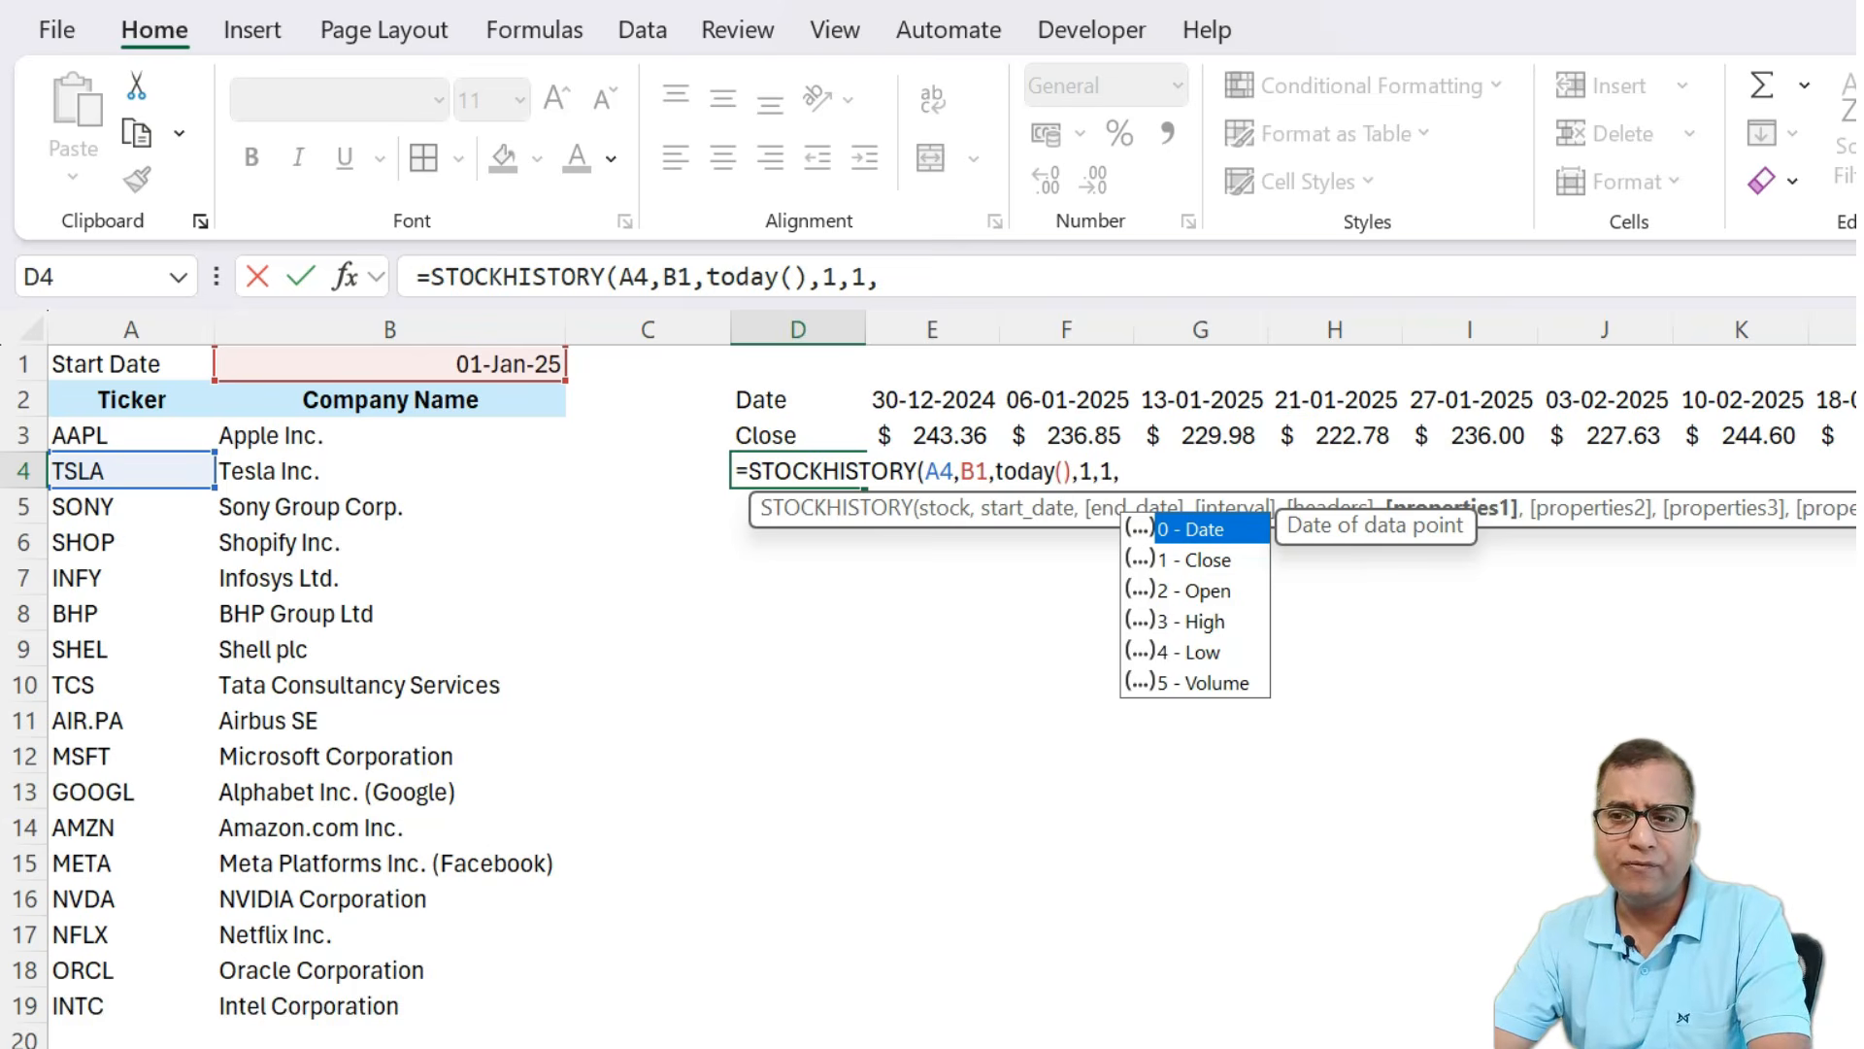
pyautogui.write('1')
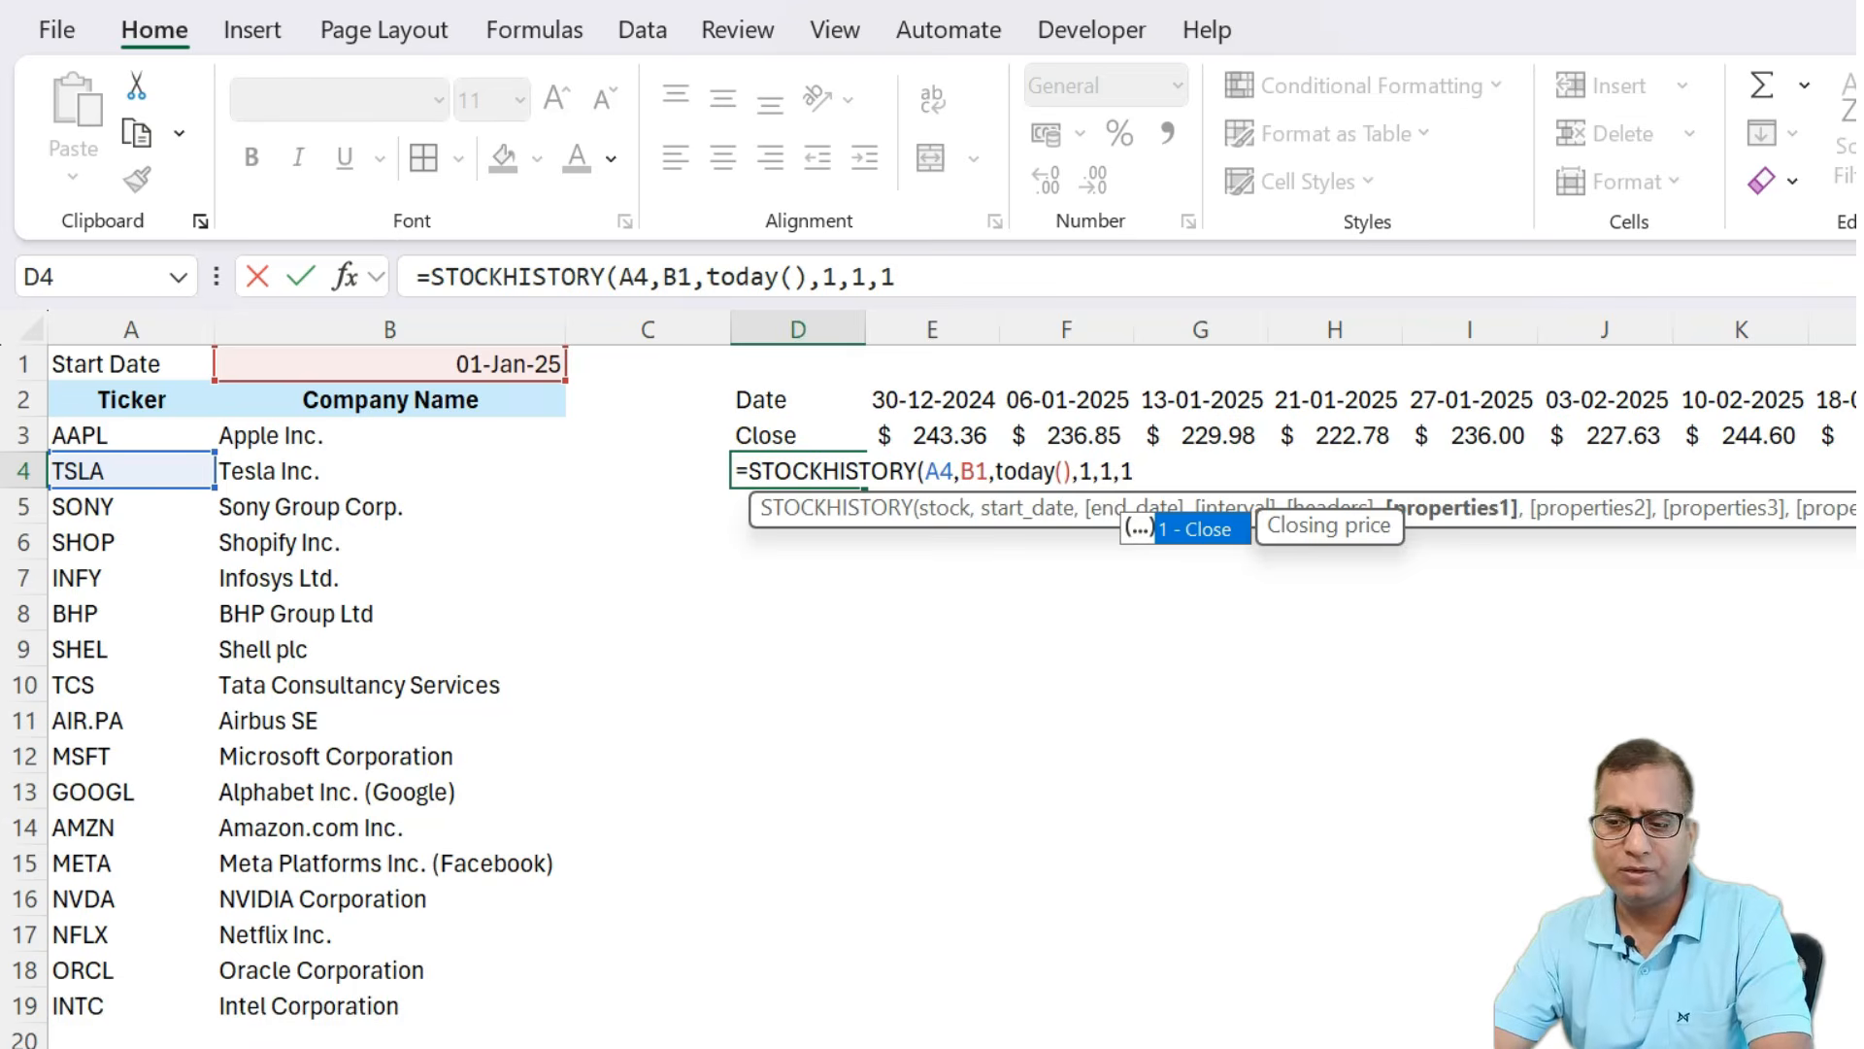
pyautogui.write(')')
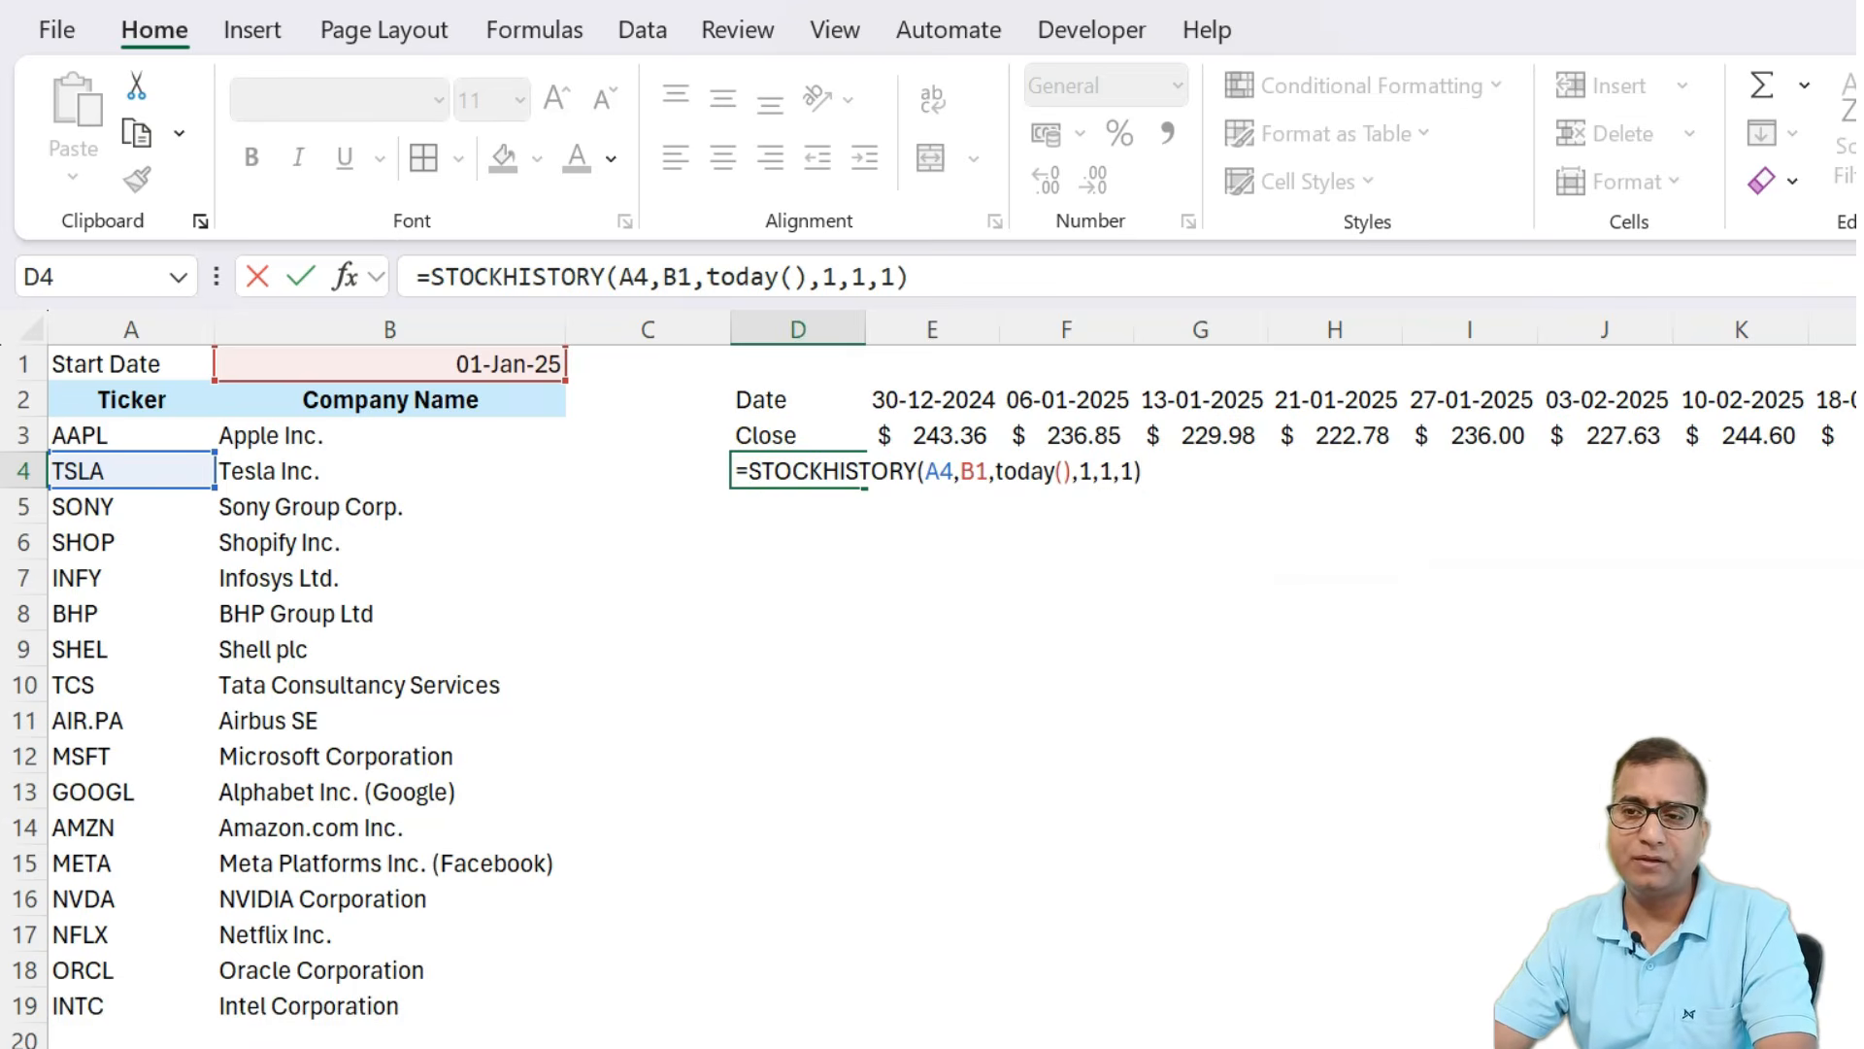
pyautogui.press('Return')
pyautogui.press('Up')
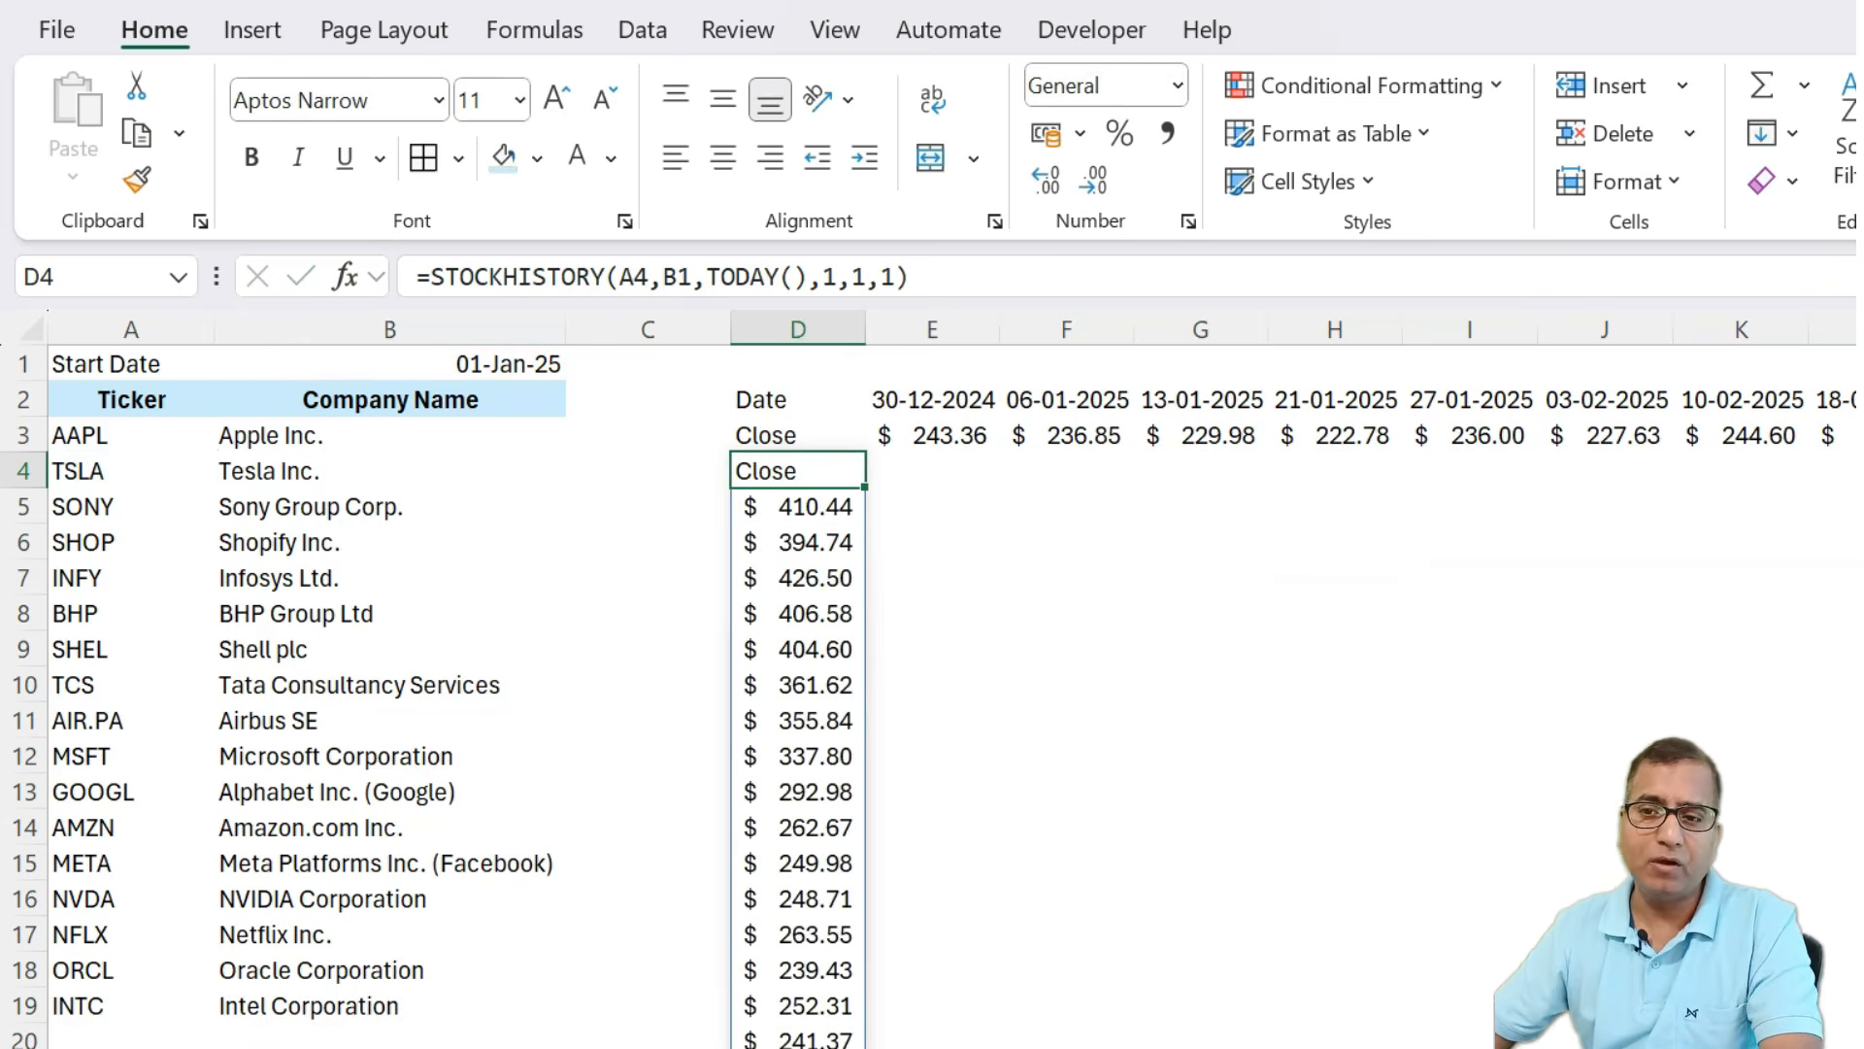
# Wrap the D4 formula in TRANSPOSE so TSLA's closing prices run across the row.
pyautogui.click(428, 279)
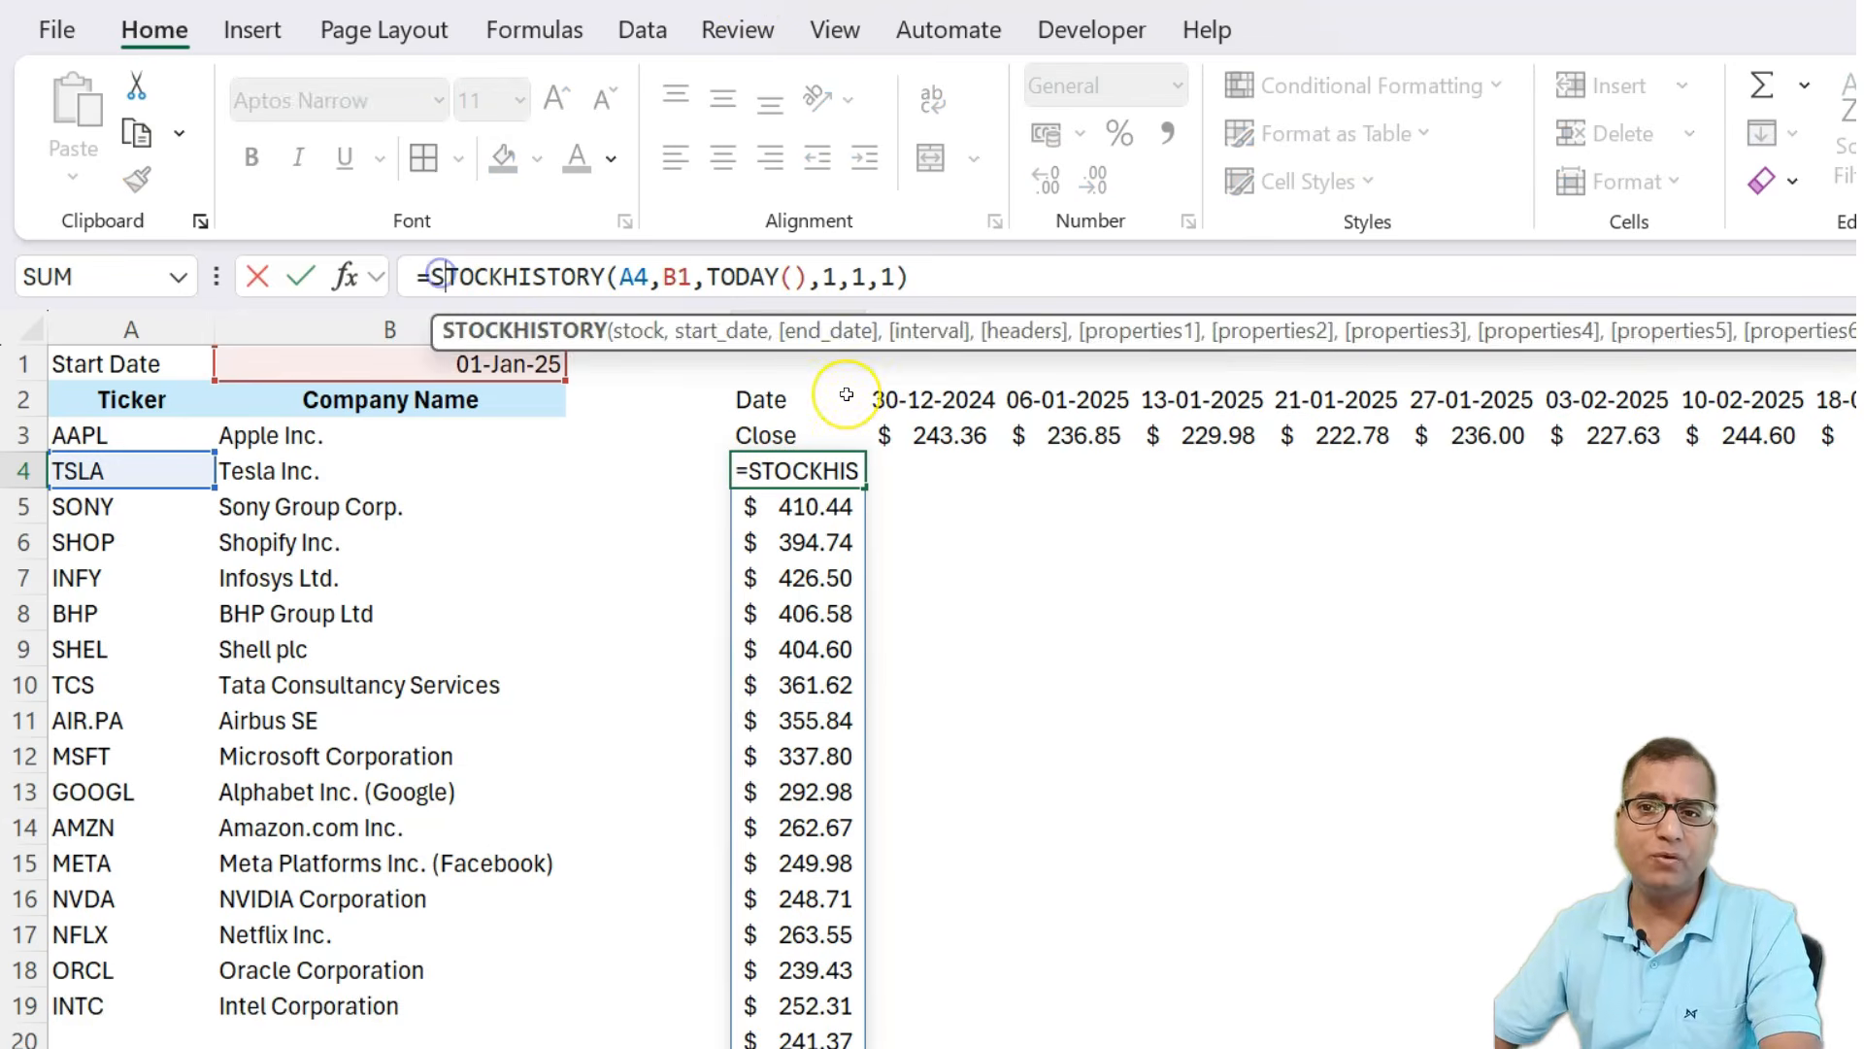
pyautogui.write('tran')
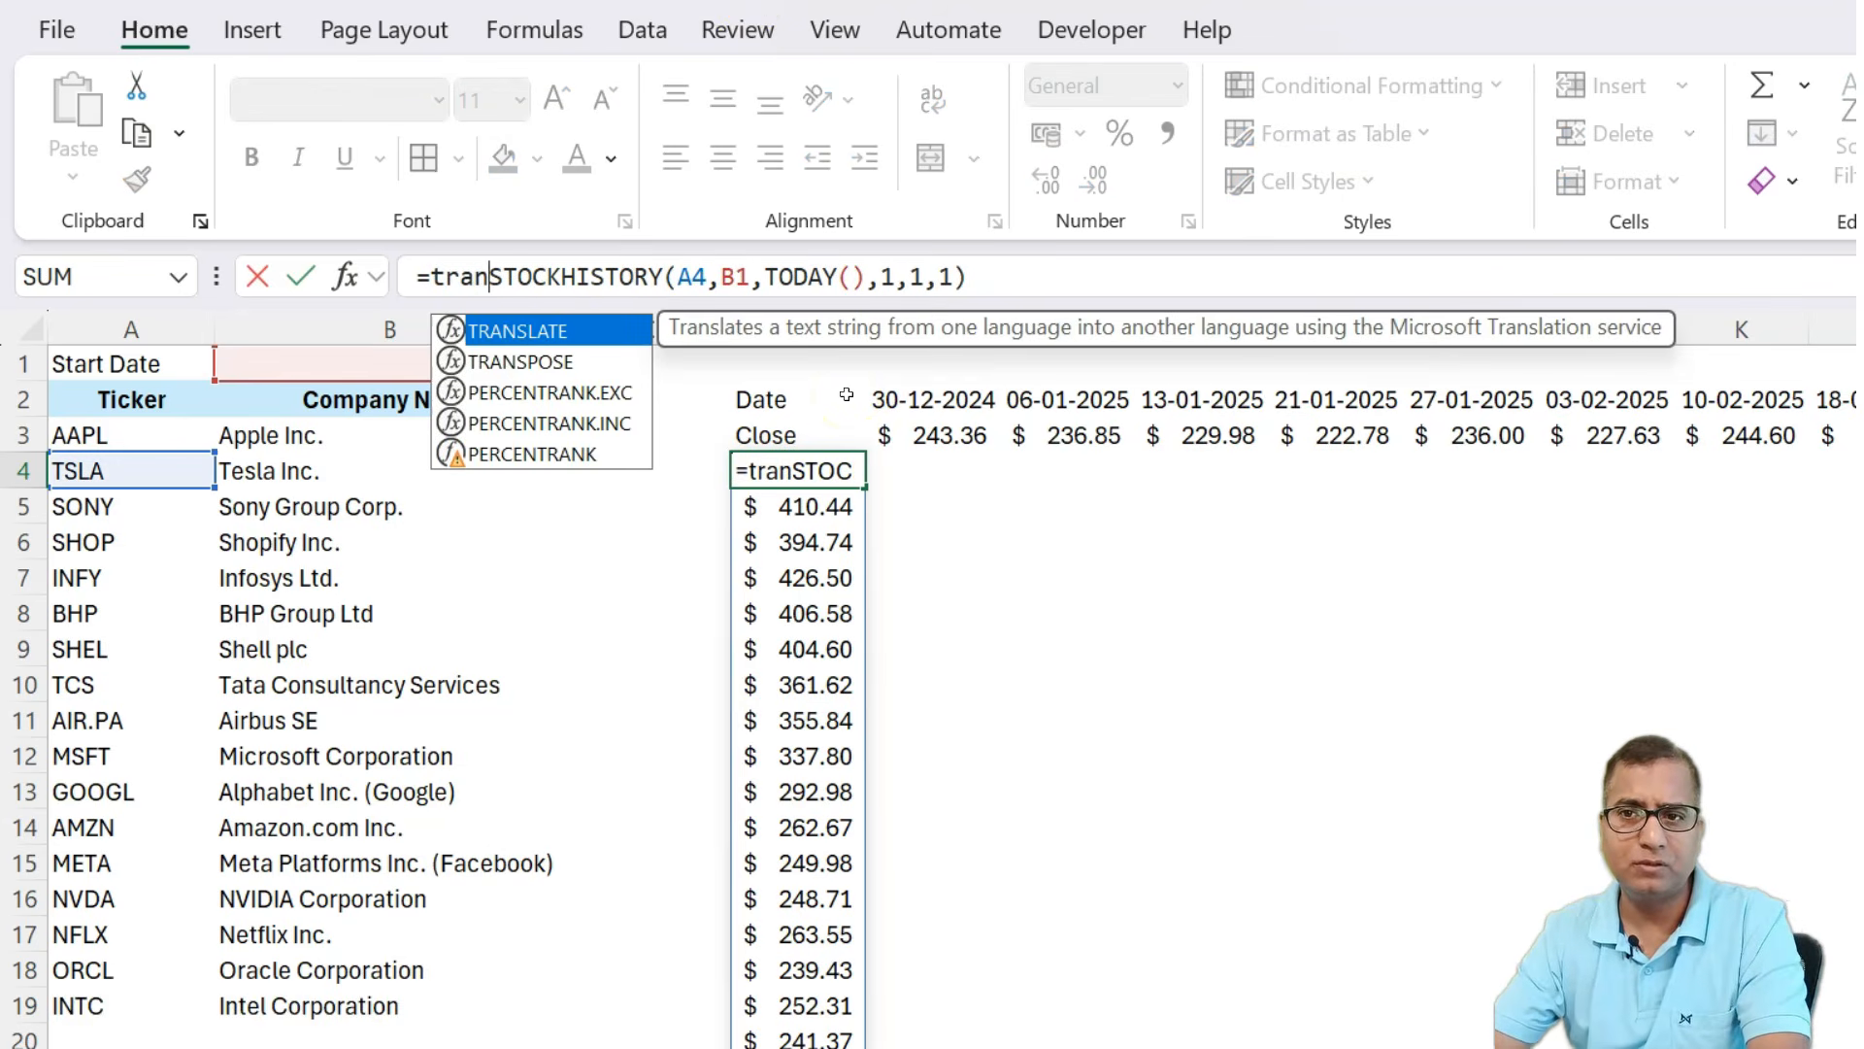
pyautogui.press('Down')
pyautogui.press('Tab')
pyautogui.press('Right')
pyautogui.press('Right')
pyautogui.press('Right')
pyautogui.press('Right')
pyautogui.press('Right')
pyautogui.press('Right')
pyautogui.press('Right')
pyautogui.press('Right')
pyautogui.press('Right')
pyautogui.press('Right')
pyautogui.press('Right')
pyautogui.press('Right')
pyautogui.press('Right')
pyautogui.press('Right')
pyautogui.press('Right')
pyautogui.press('Right')
pyautogui.press('Right')
pyautogui.press('Right')
pyautogui.press('Right')
pyautogui.press('Right')
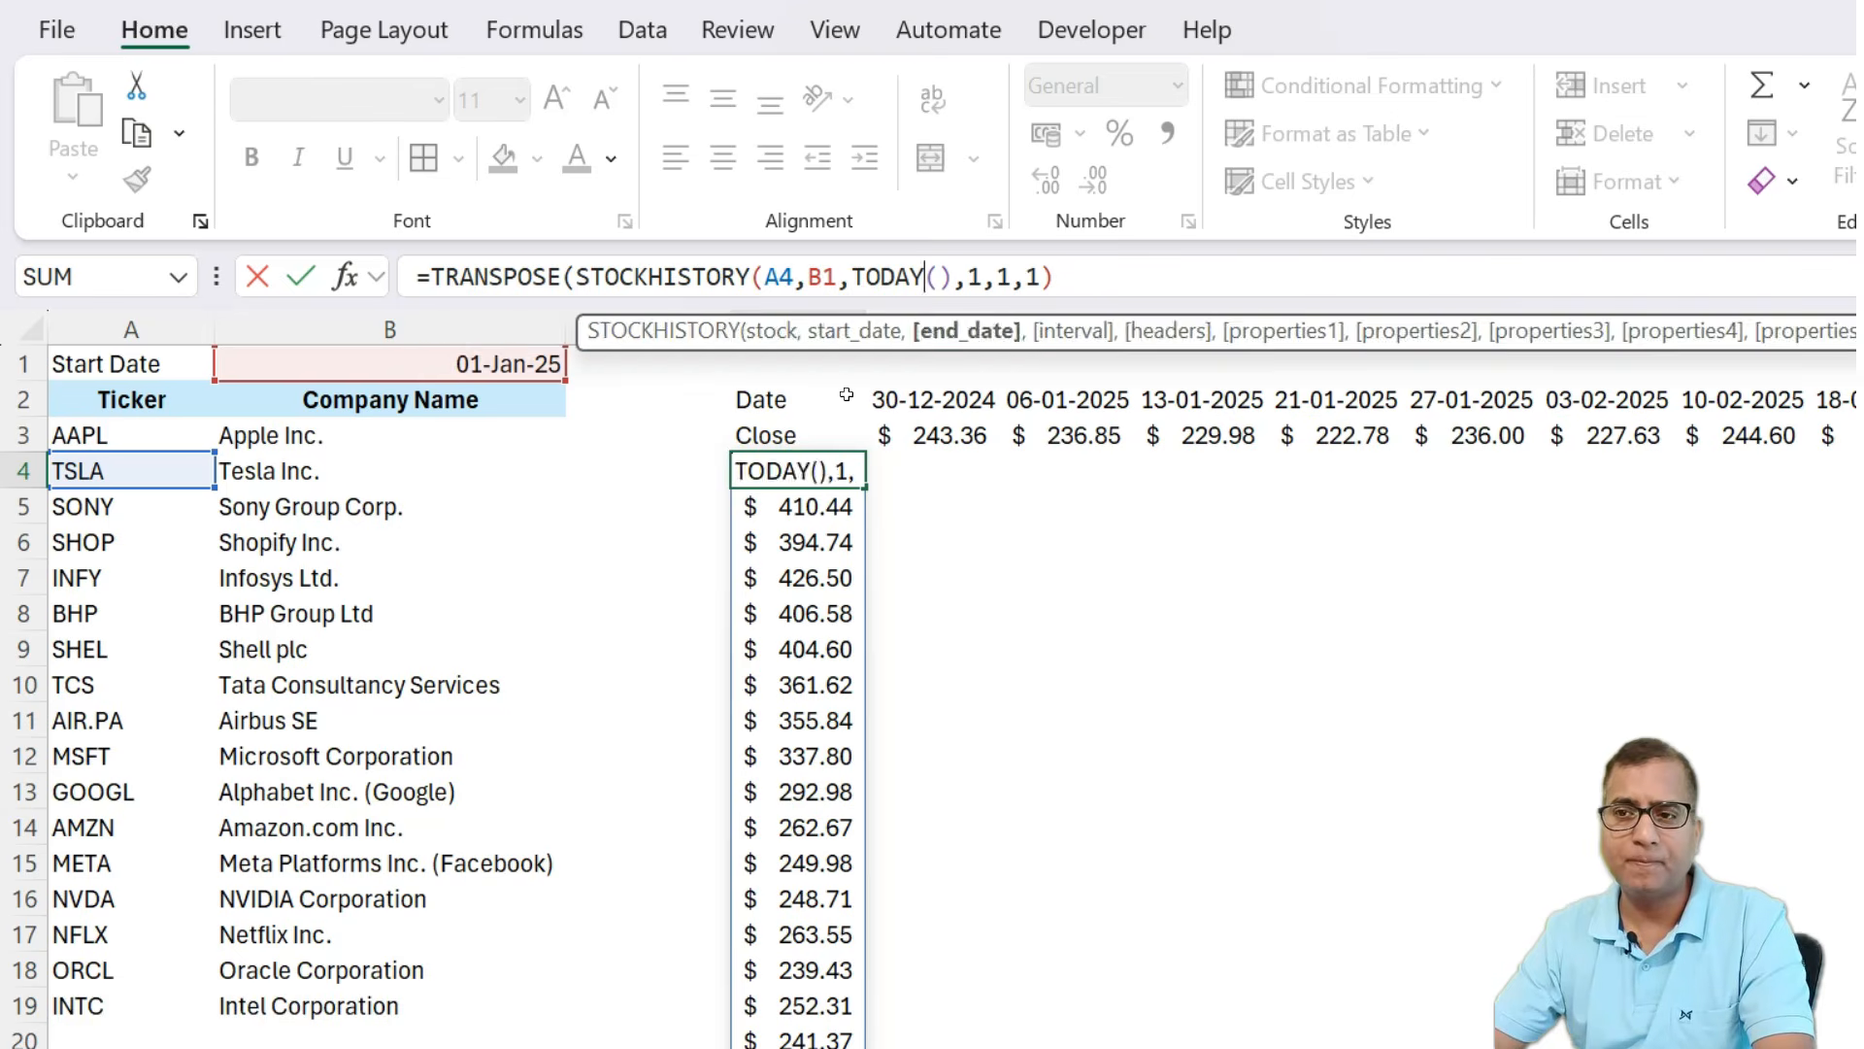
pyautogui.write(')')
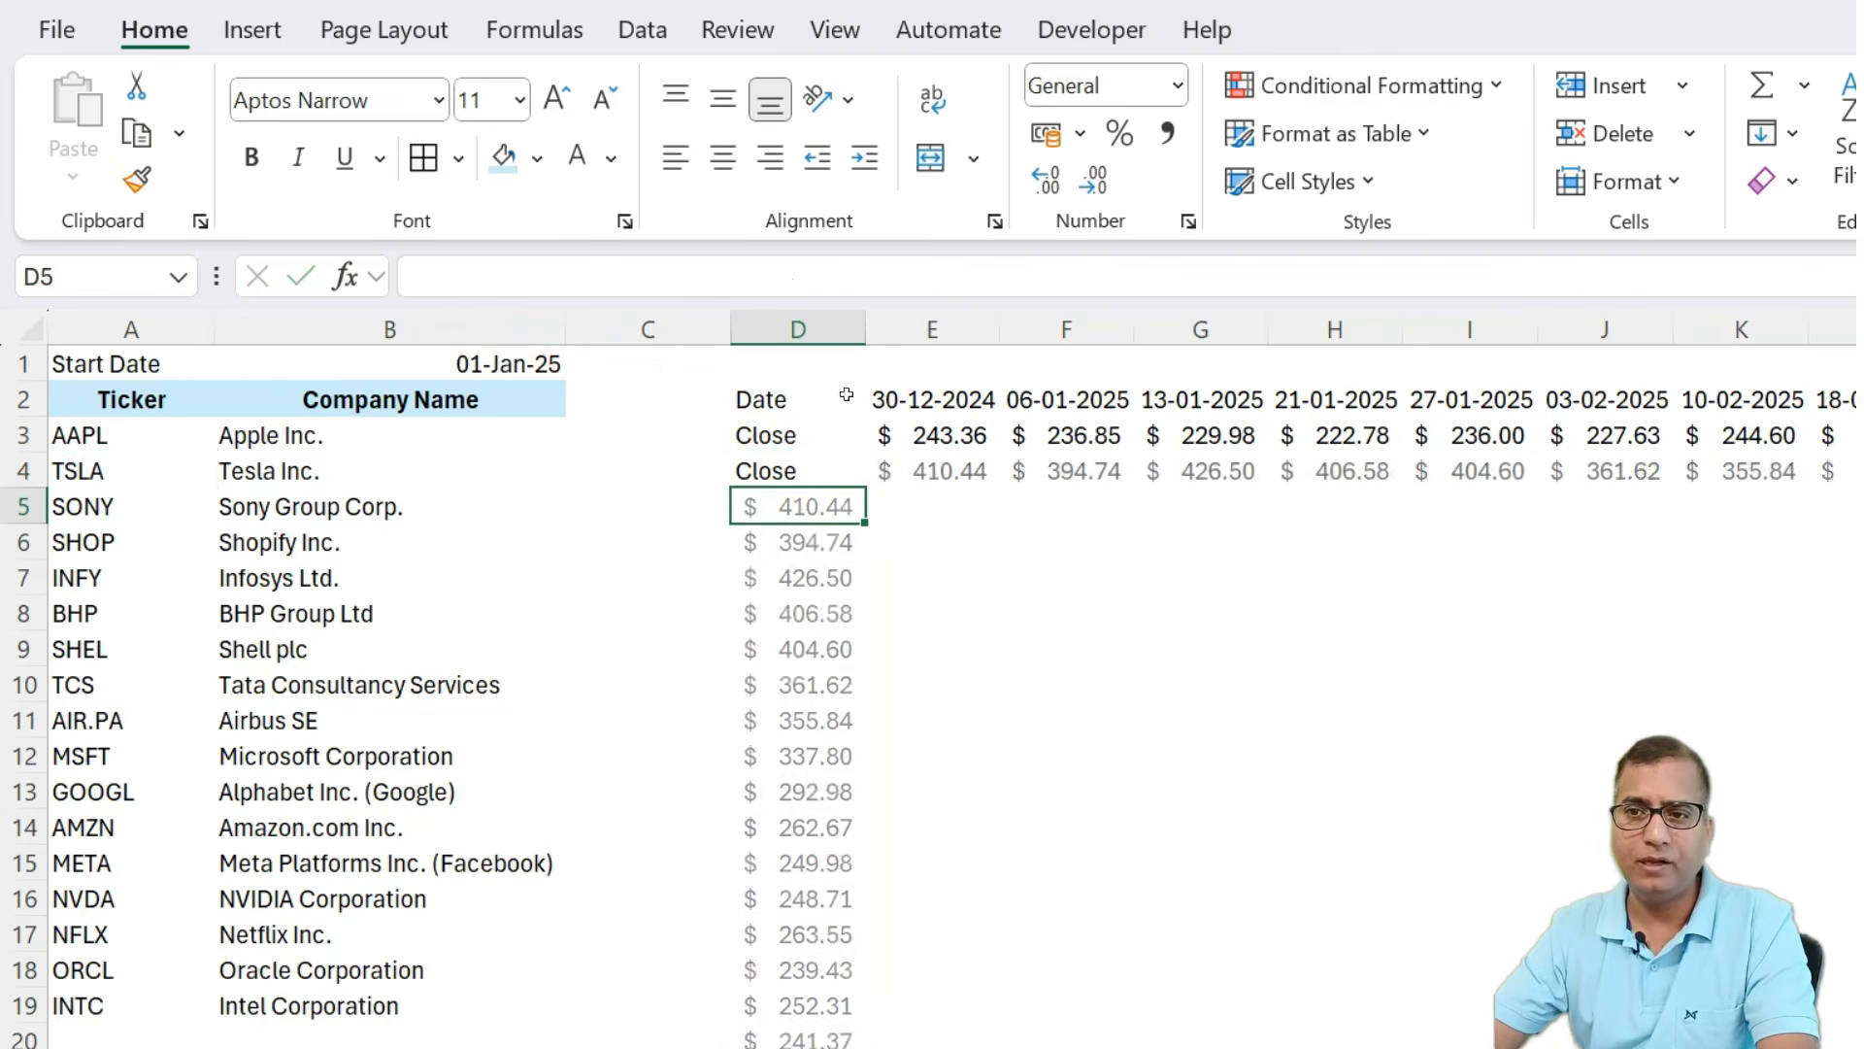
pyautogui.press('Return')
pyautogui.press('Up')
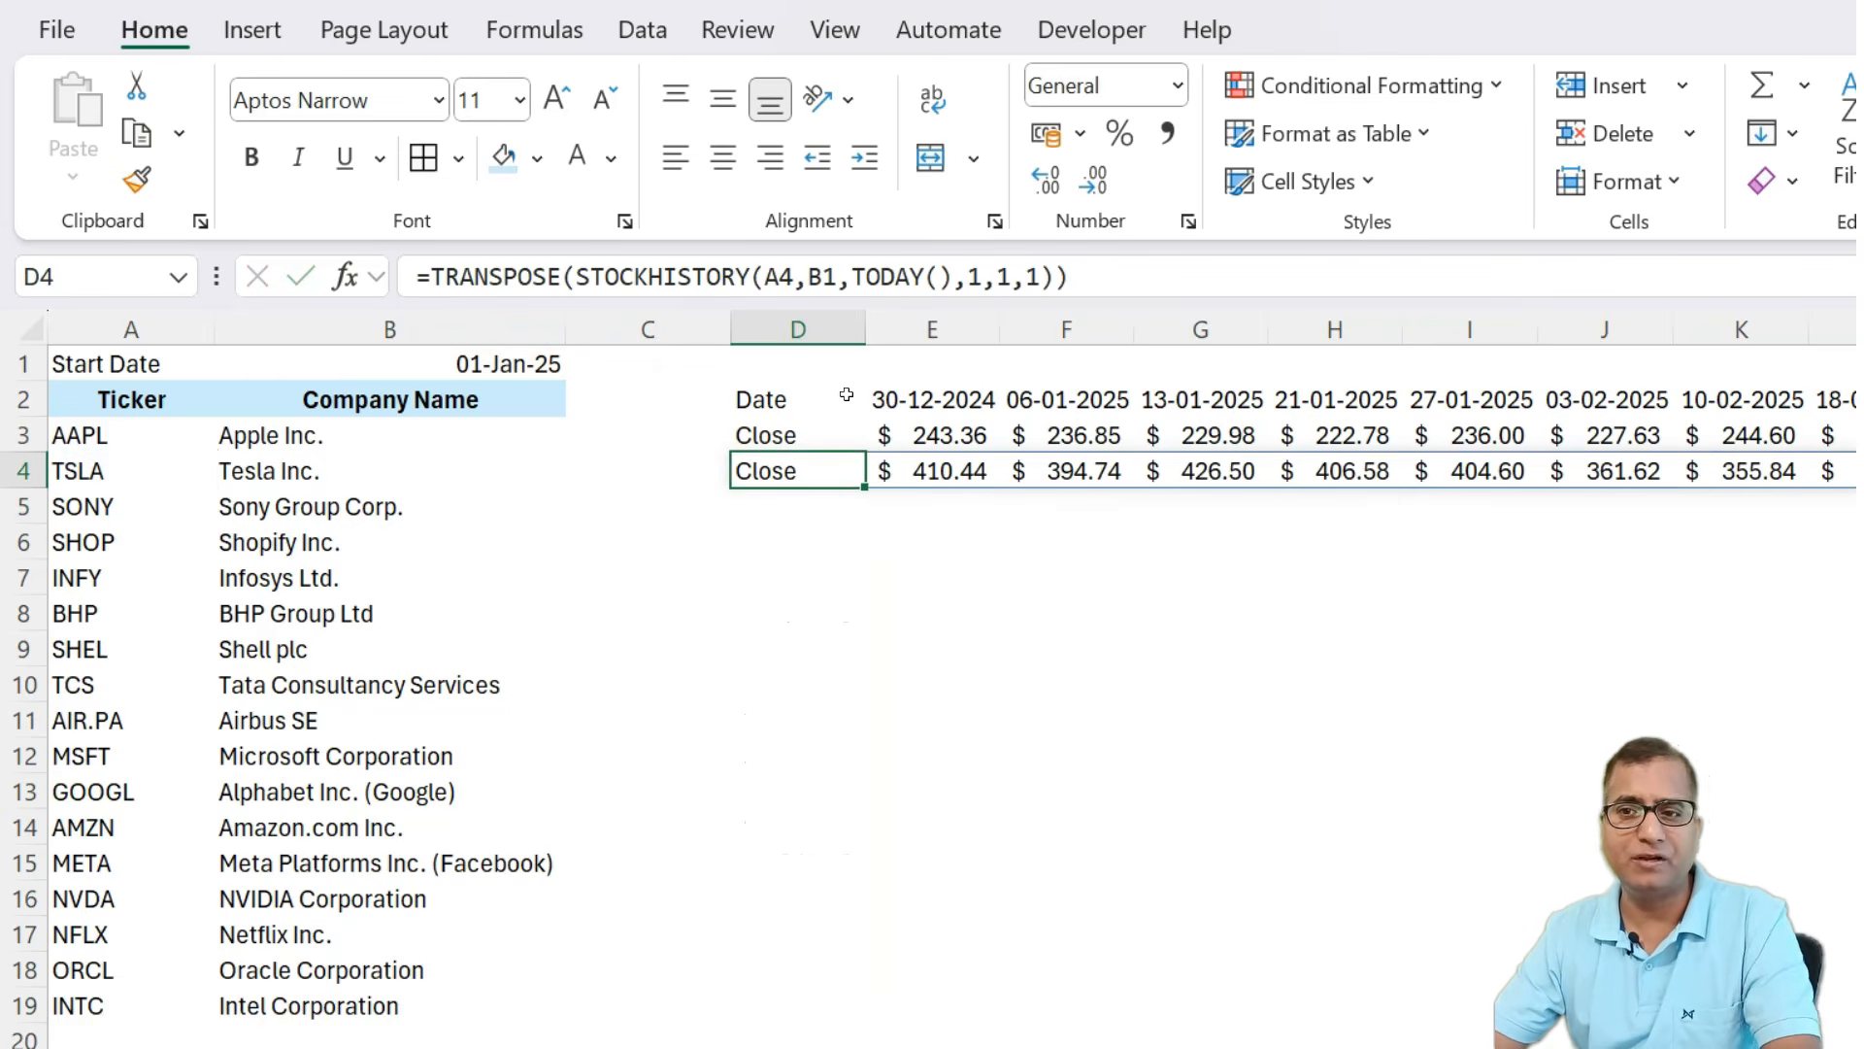
# Copy the D4 formula and paste it into D4:D19 for the remaining tickers.
pyautogui.hotkey('ctrl', 'c')
pyautogui.press('Left')
pyautogui.press('Left')
pyautogui.hotkey('ctrl', 'Down')
pyautogui.press('Right')
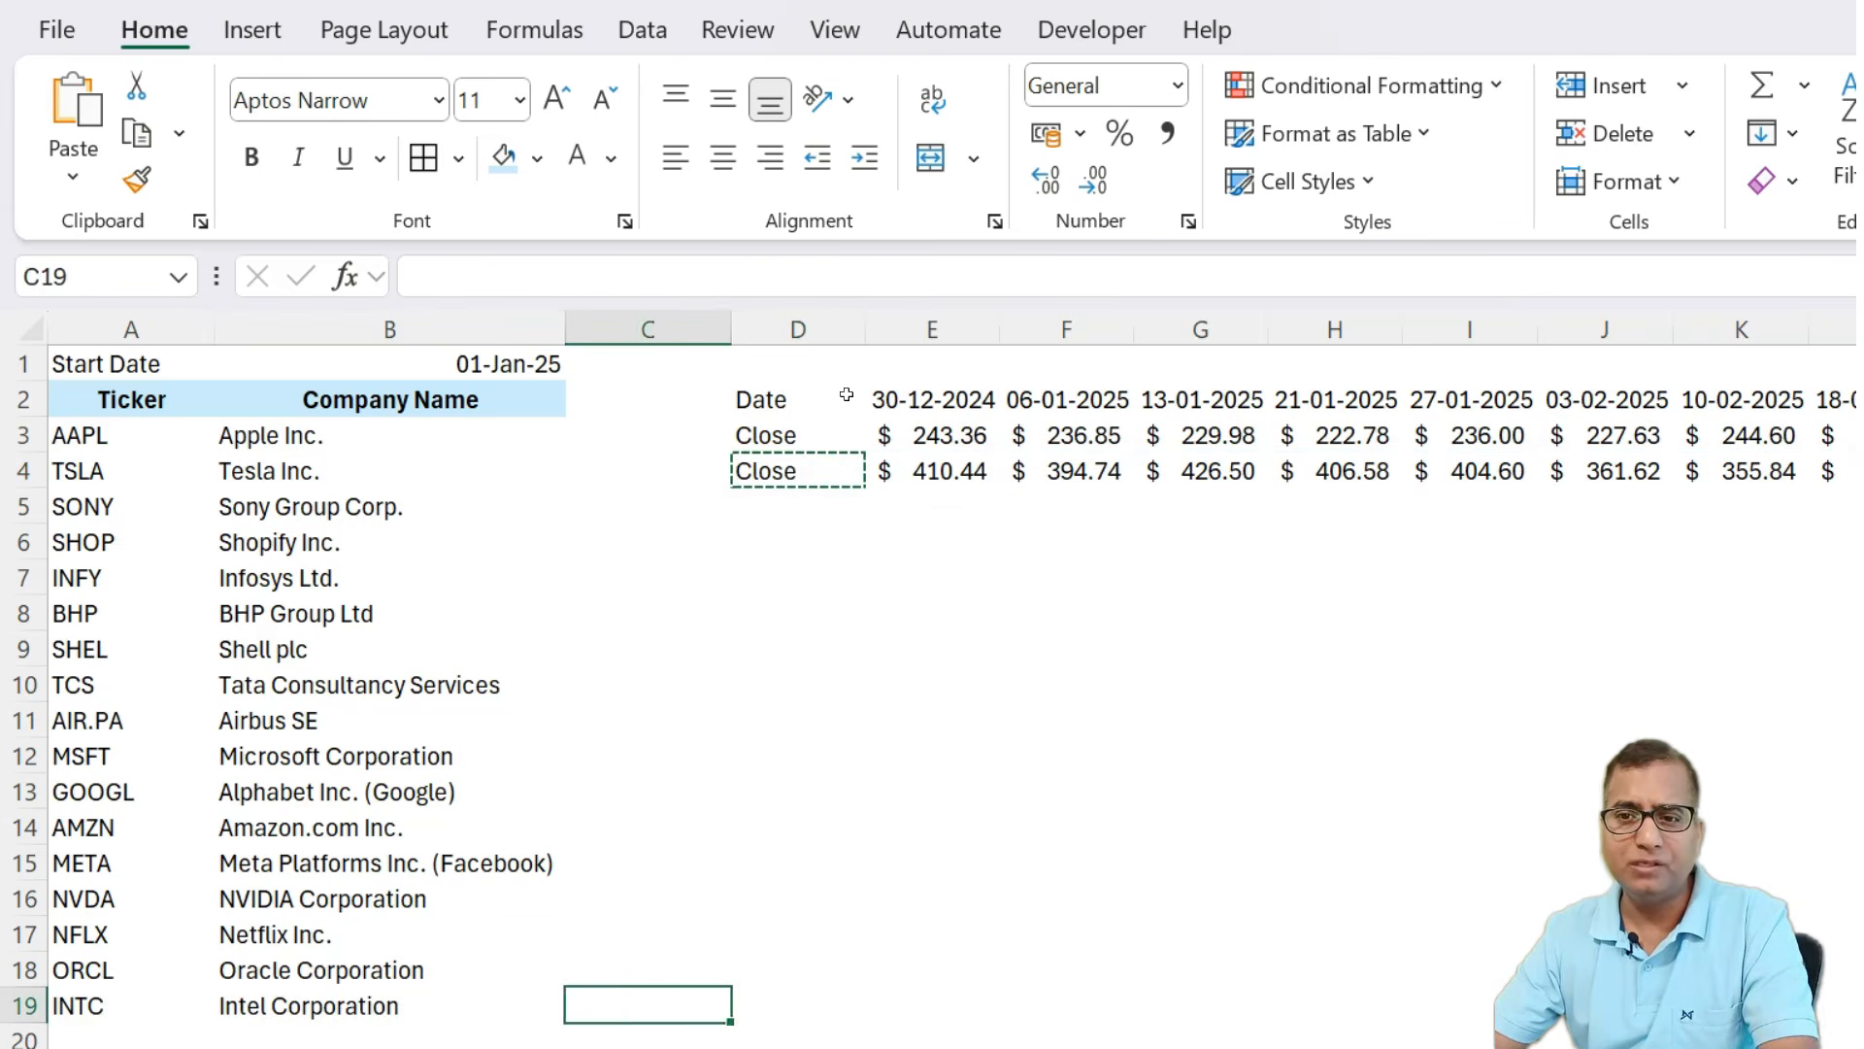
pyautogui.press('Right')
pyautogui.hotkey('ctrl', 'shift', 'Up')
pyautogui.hotkey('ctrl', 'v')
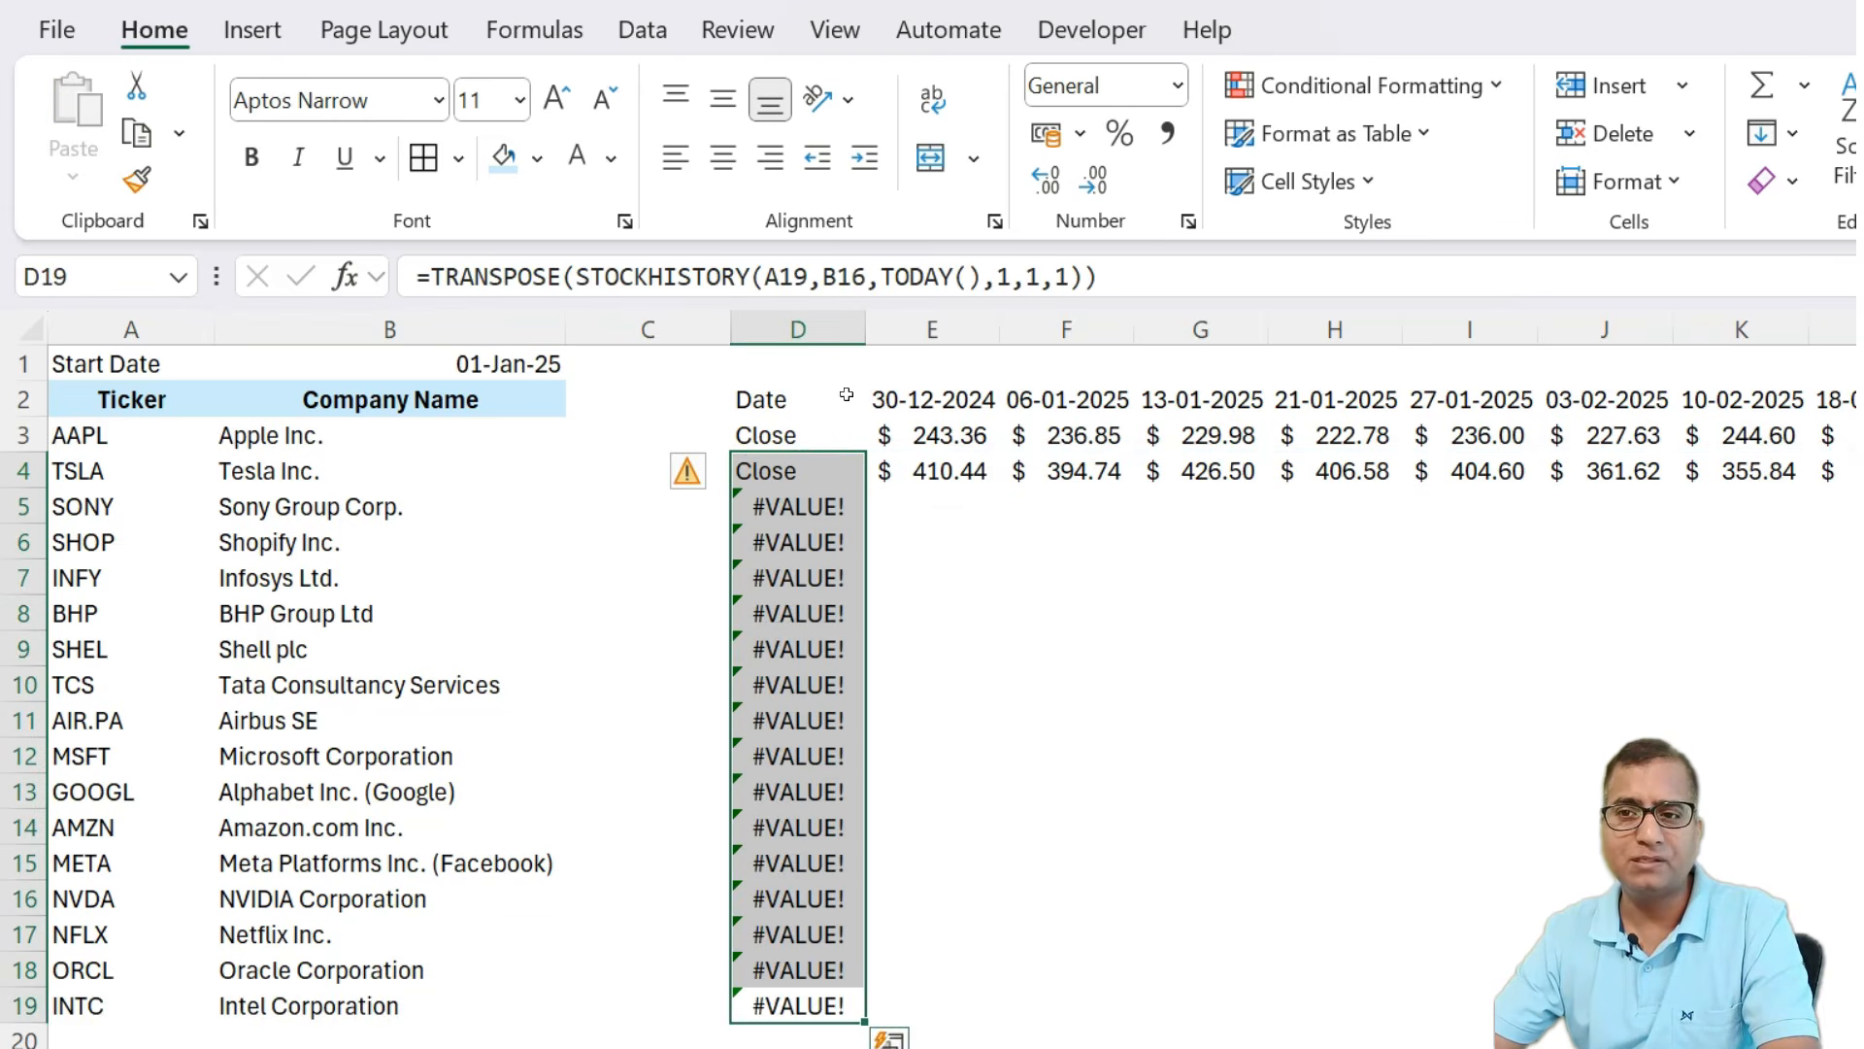
# Inspect the formula copied into D5 to check which ticker and start-date cells it references.
pyautogui.press('Down')
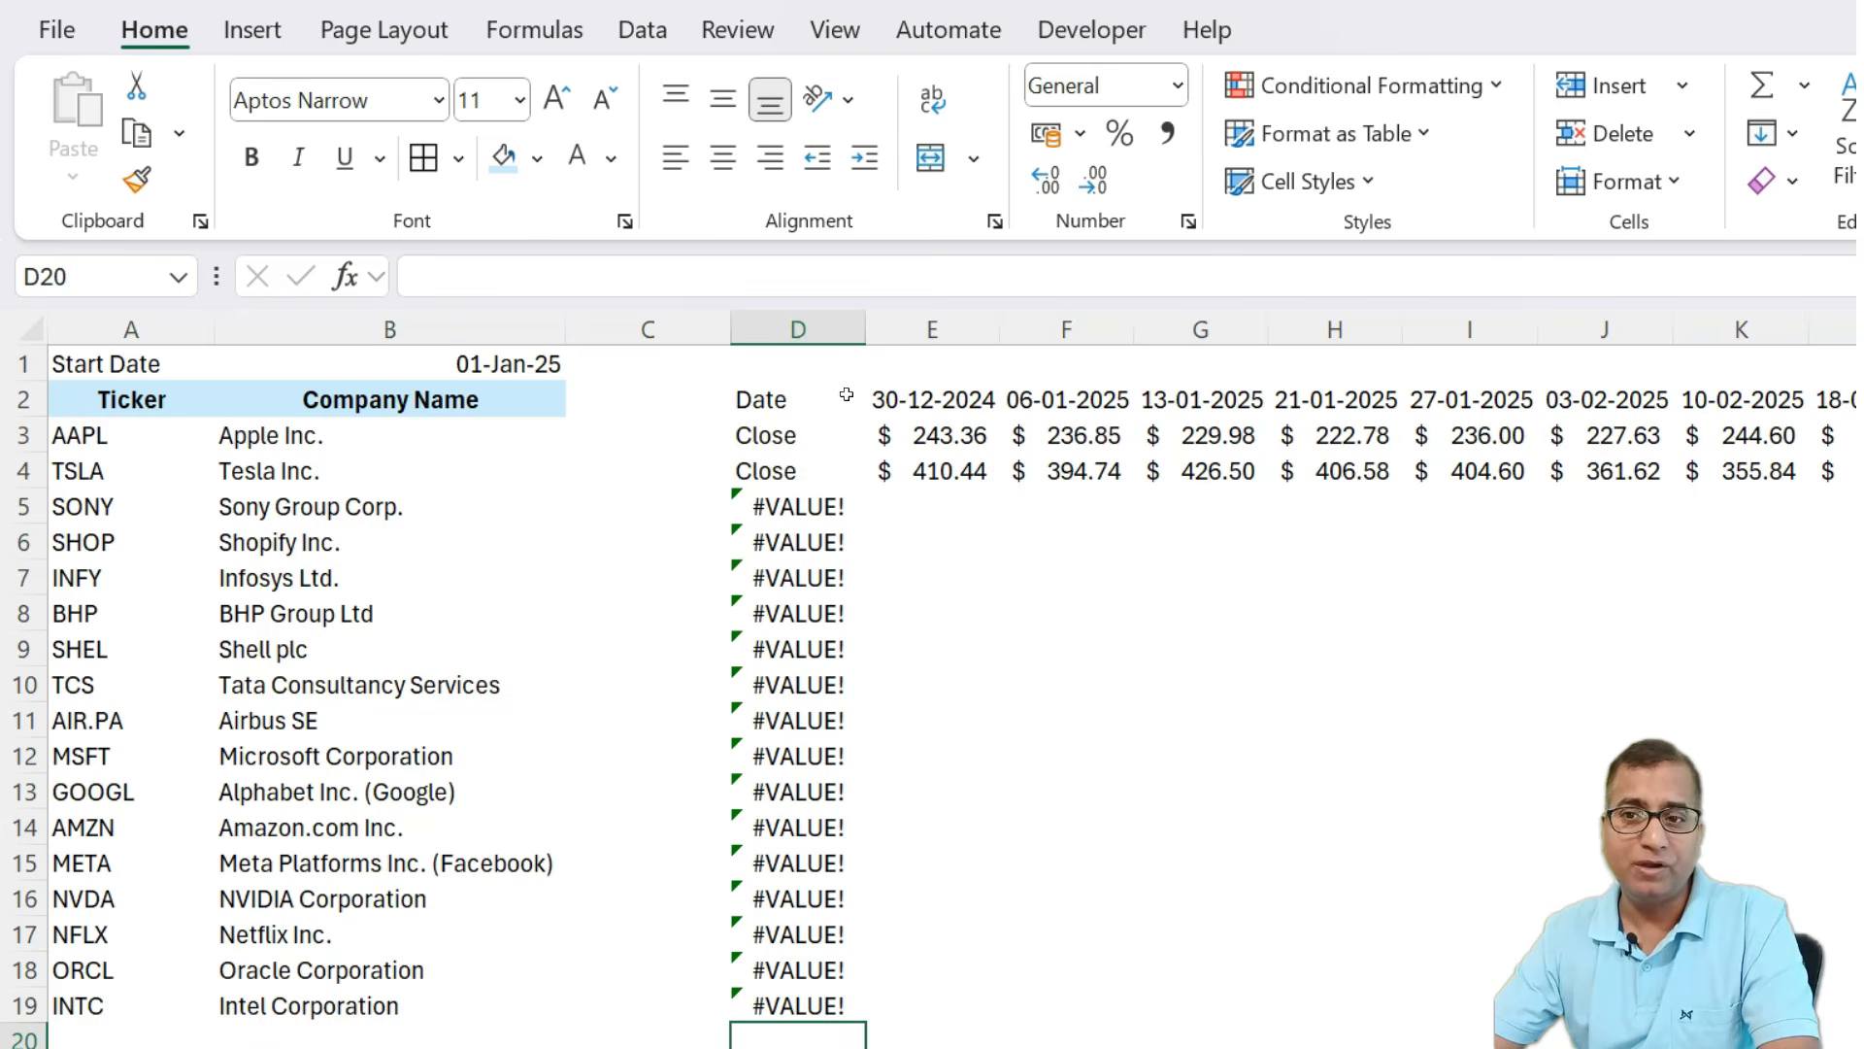
pyautogui.press('Up')
pyautogui.hotkey('ctrl', 'Up')
pyautogui.press('Down')
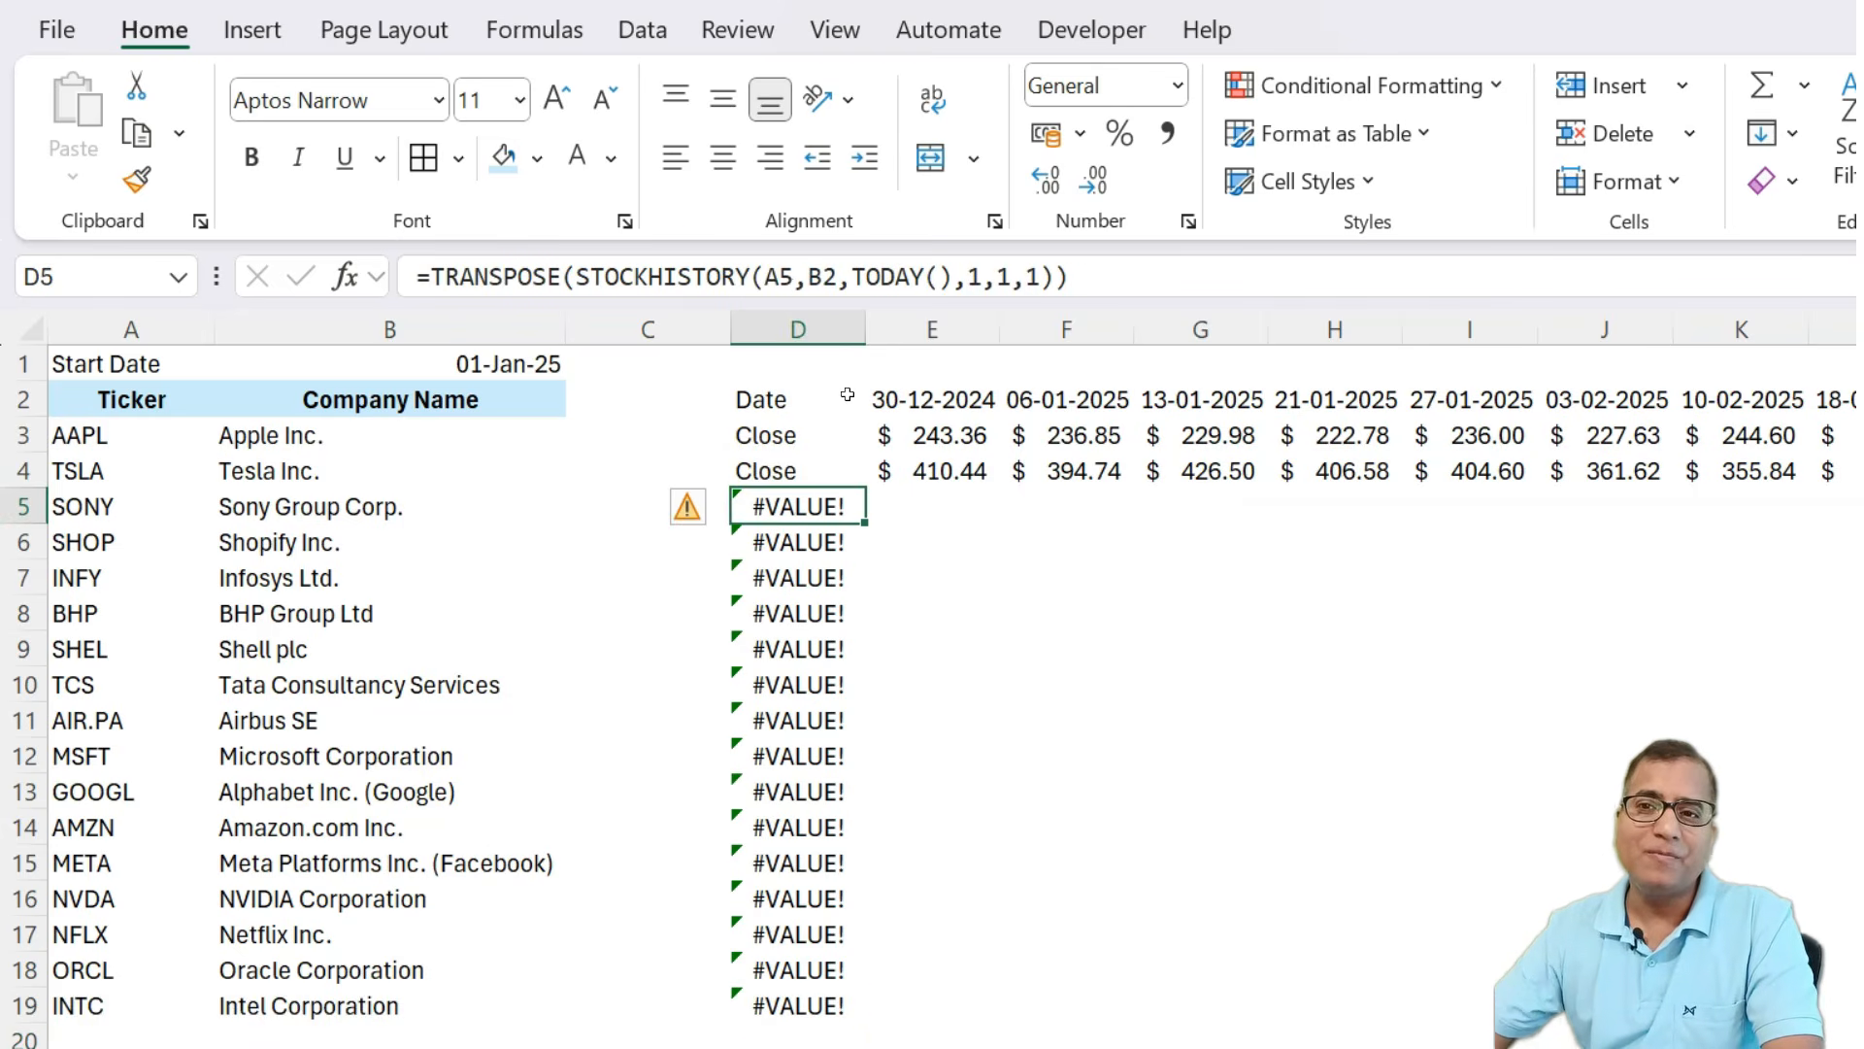
pyautogui.click(777, 276)
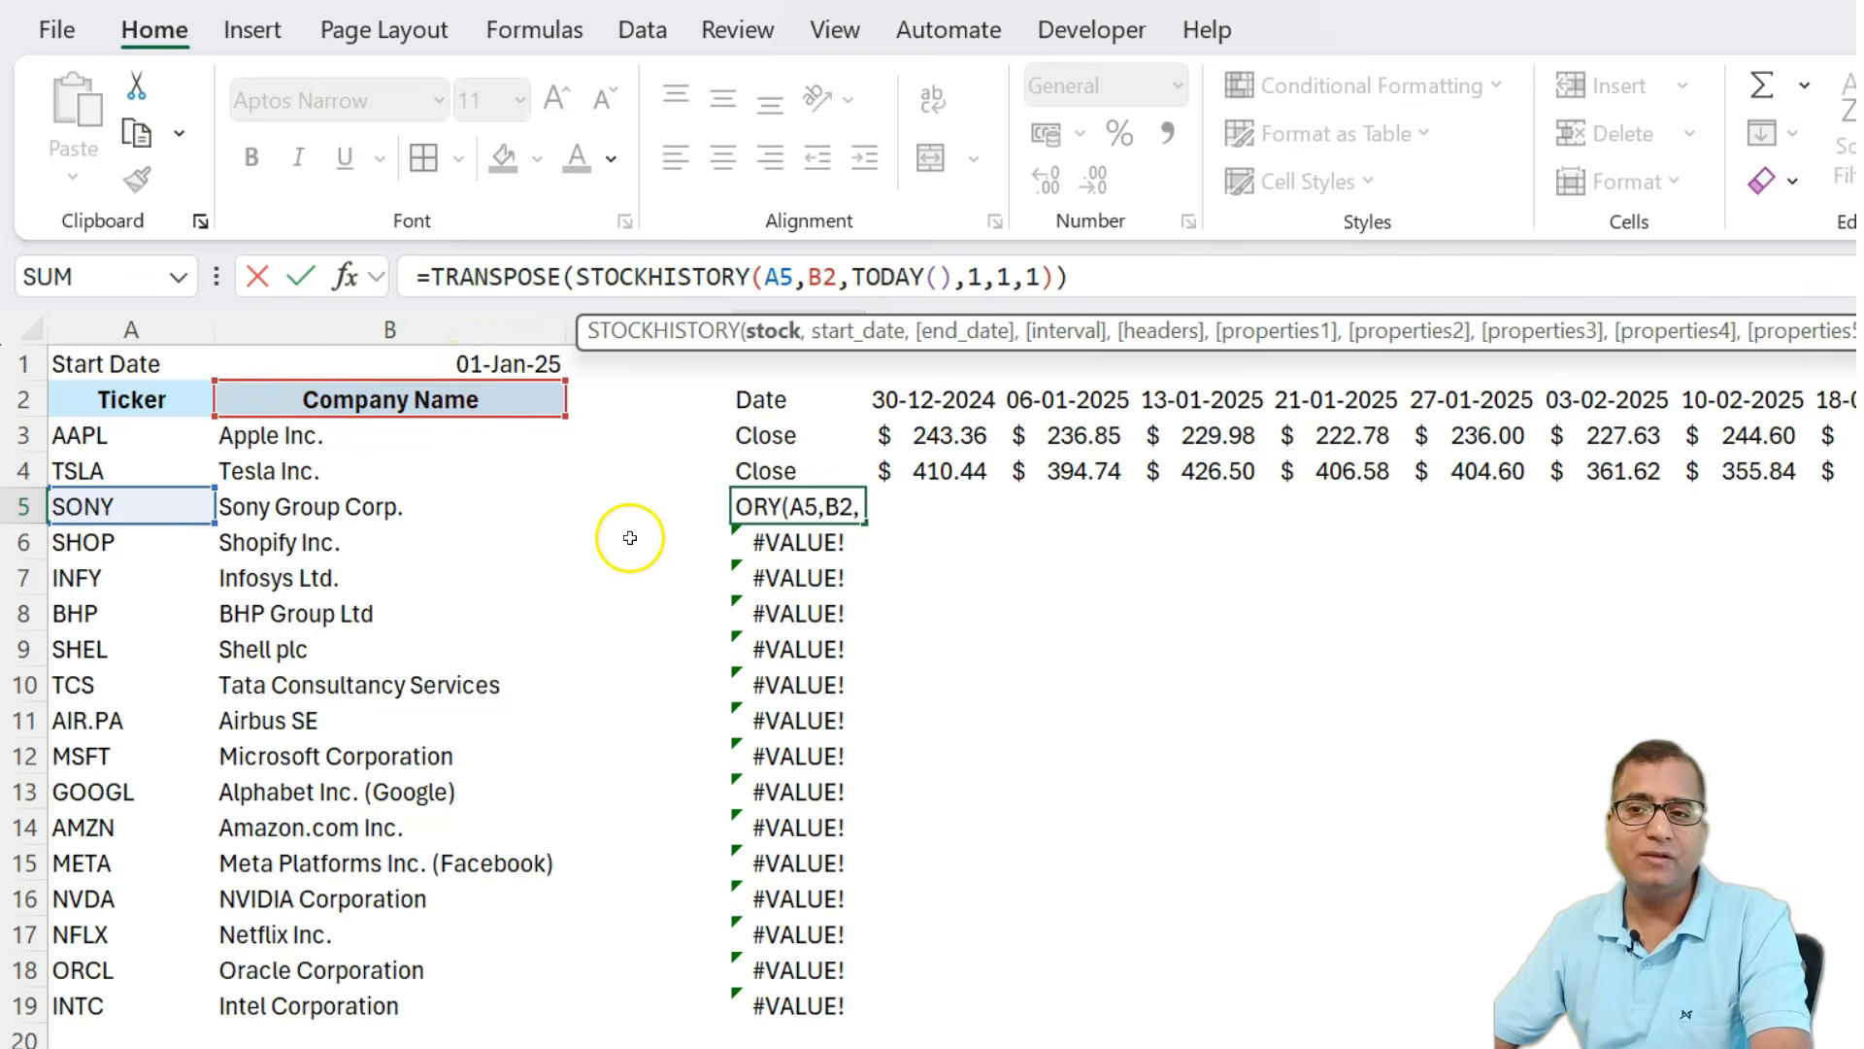
pyautogui.press('Escape')
# Make the start-date reference in D4's formula absolute as $B$1.
pyautogui.click(777, 471)
pyautogui.click(1078, 278)
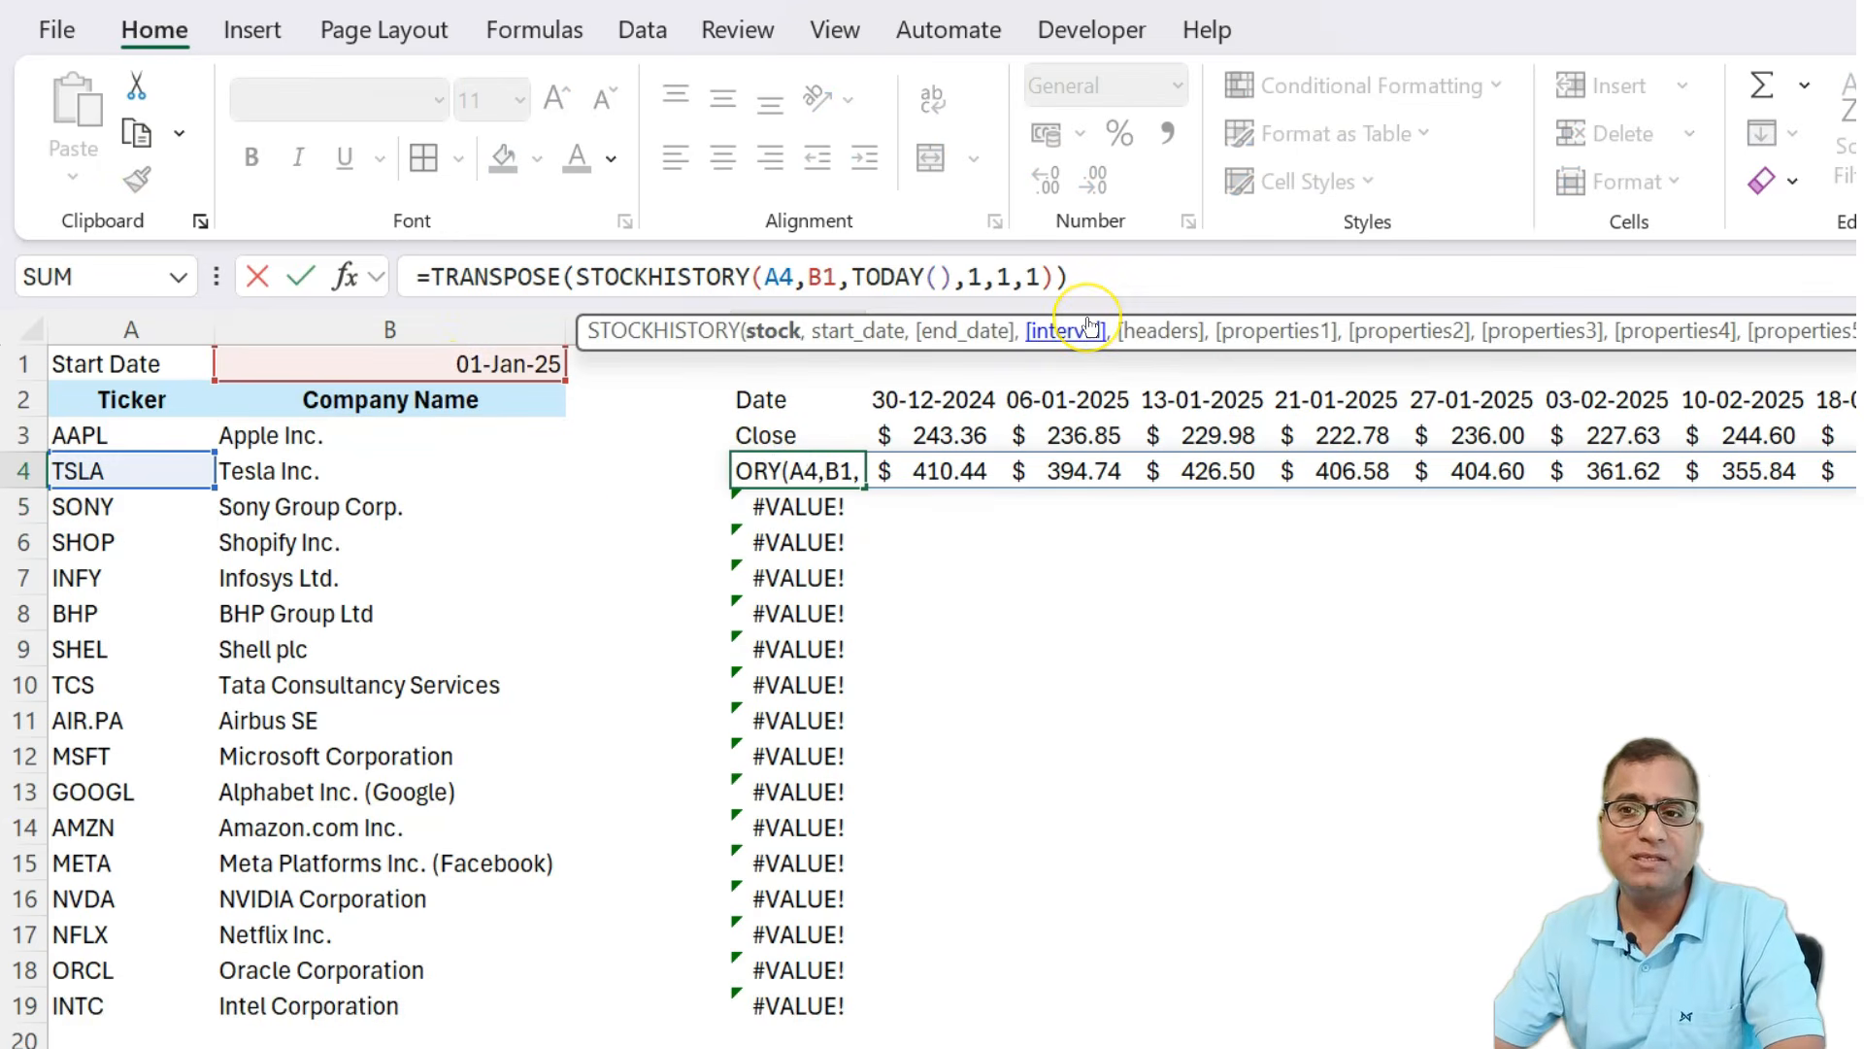
pyautogui.press('Left')
pyautogui.hotkey('shift', 'Right')
pyautogui.hotkey('shift', 'Right')
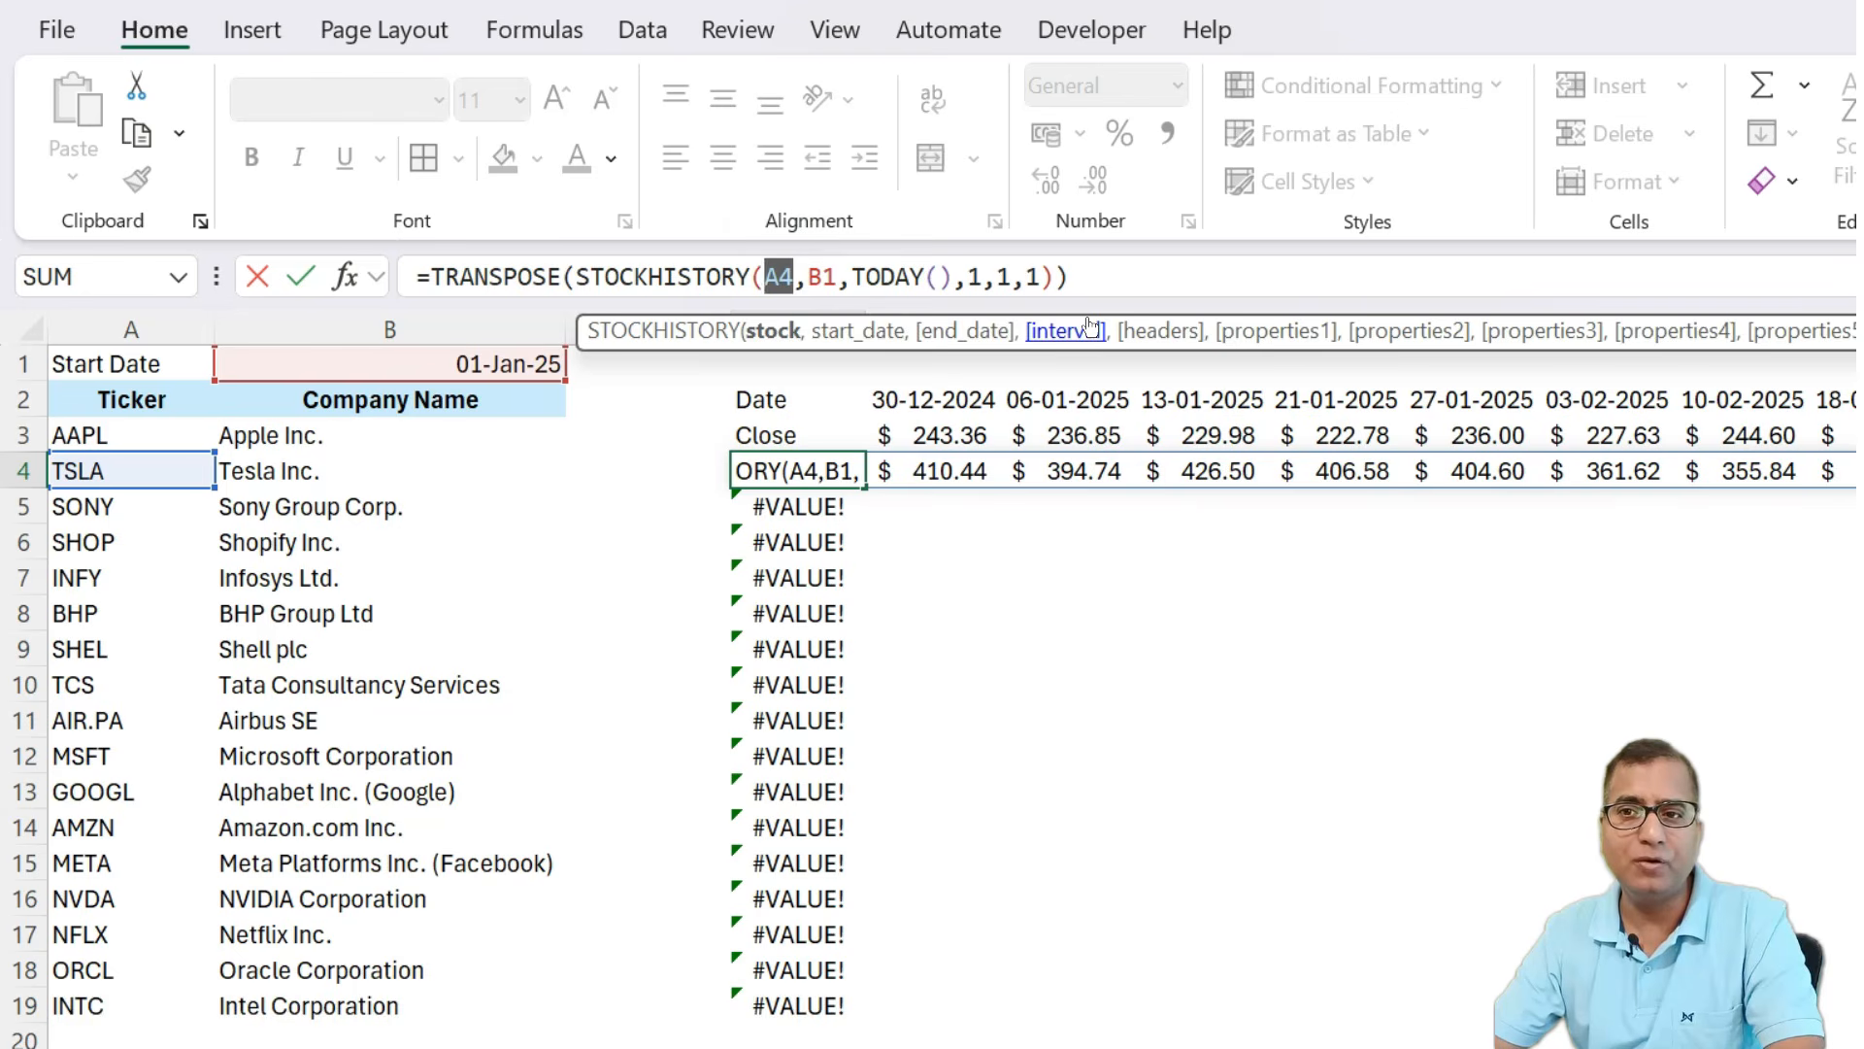
pyautogui.press('Right')
pyautogui.press('Right')
pyautogui.hotkey('shift', 'Right')
pyautogui.hotkey('shift', 'Right')
pyautogui.press('F4')
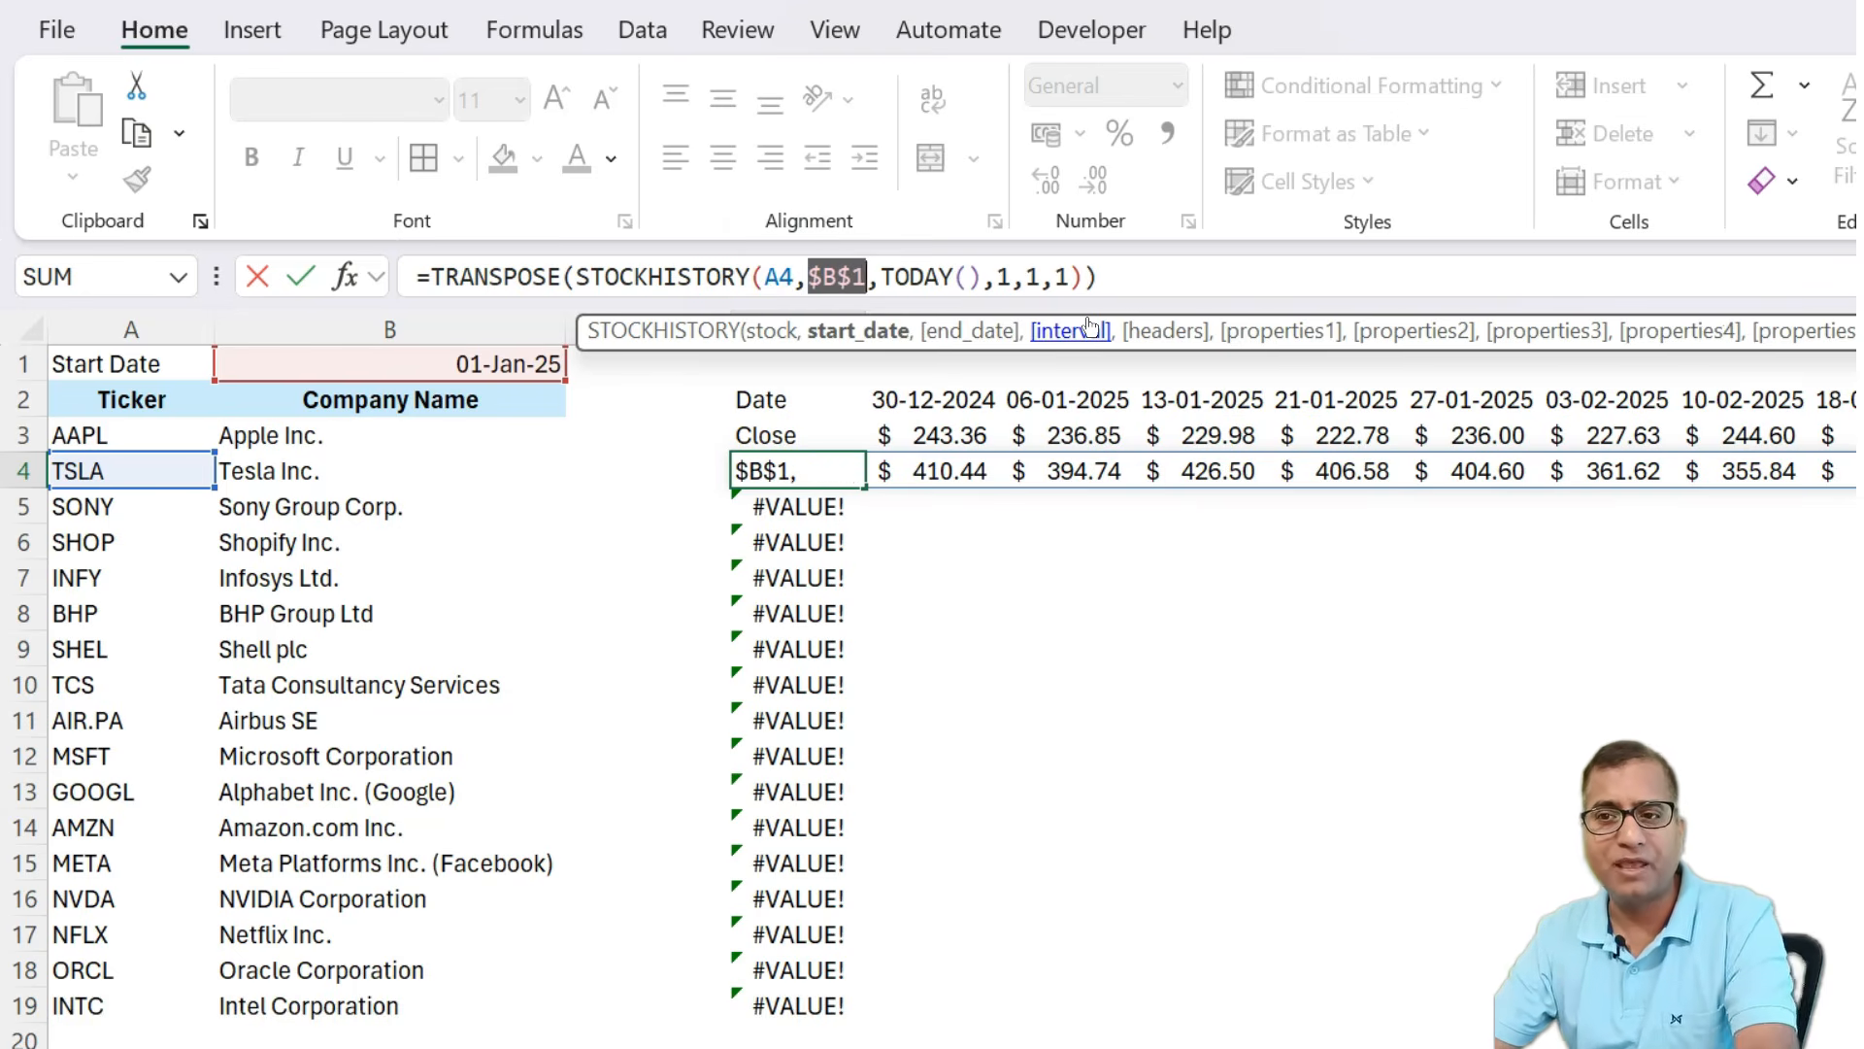
pyautogui.press('Return')
# Fill the corrected D4 formula down through D19 for all tickers.
pyautogui.press('Up')
pyautogui.hotkey('ctrl', 'shift', 'Down')
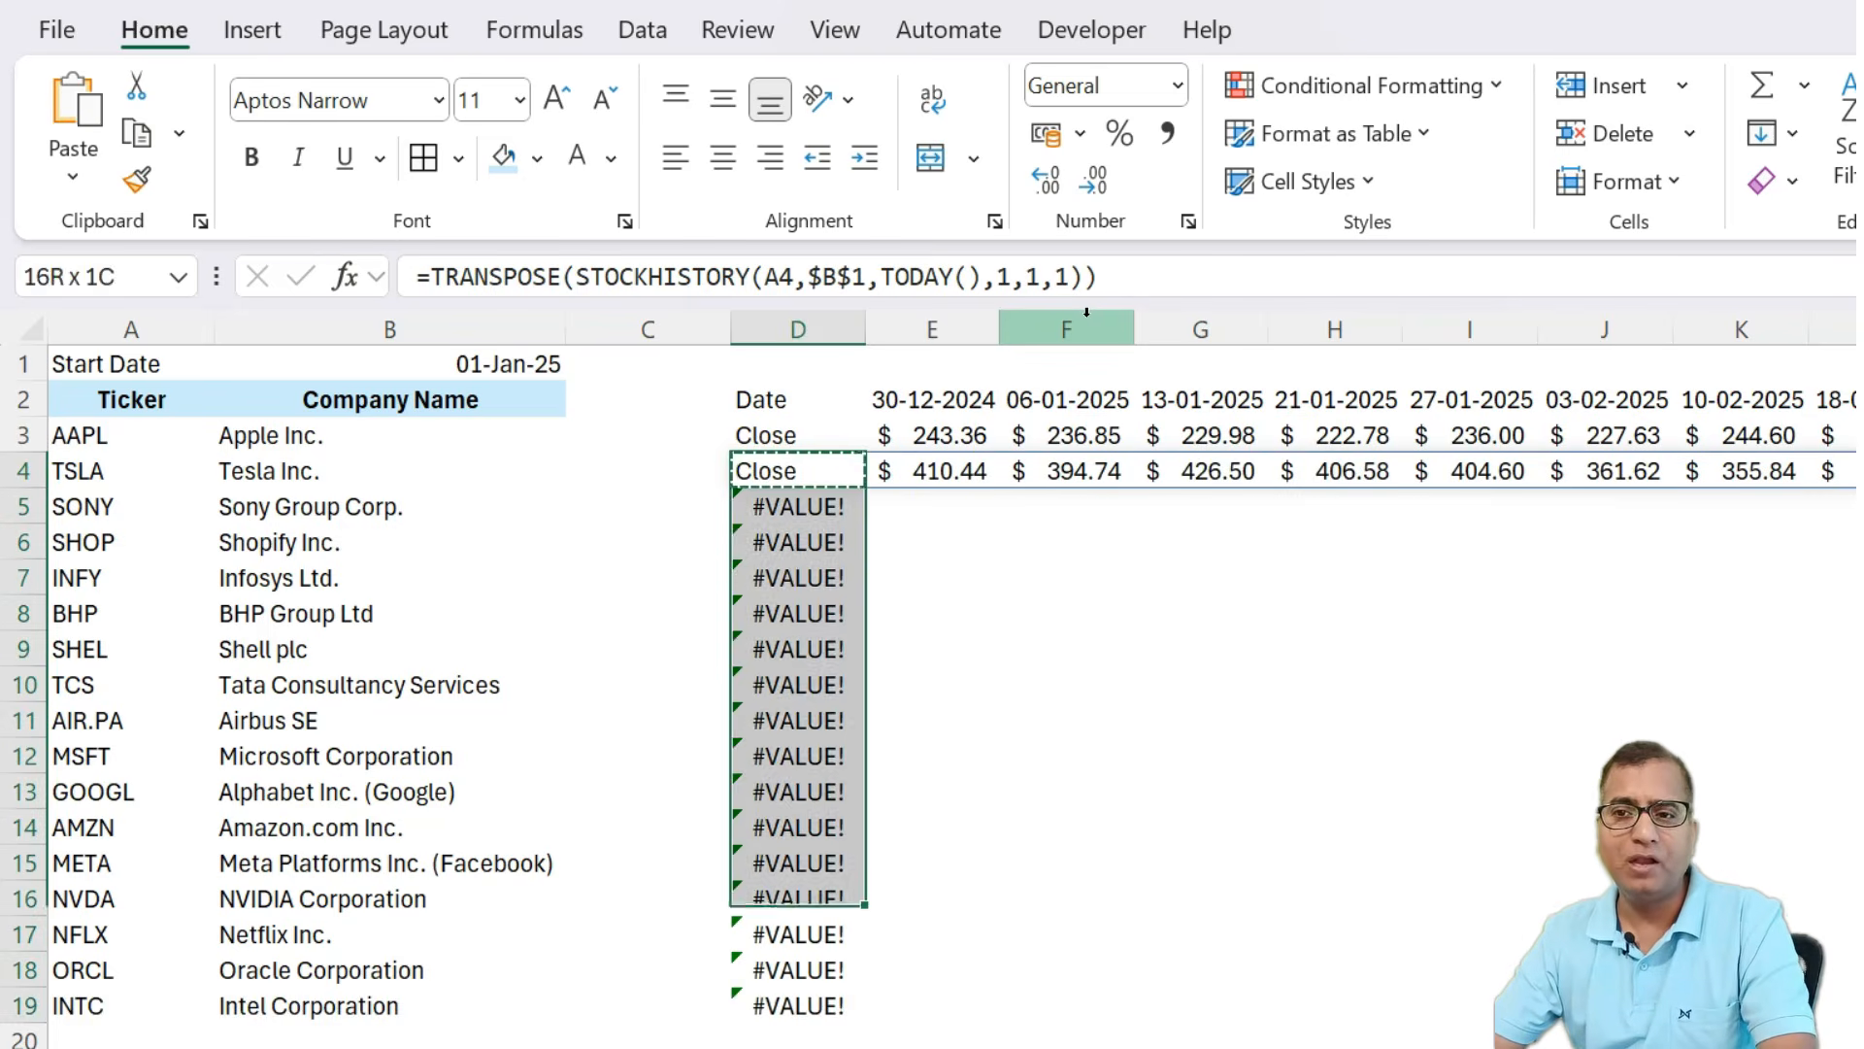
pyautogui.hotkey('ctrl', 'd')
# Re-enter the formulas in several column D cells to refresh their results.
pyautogui.press('Down')
pyautogui.press('Down')
pyautogui.press('Down')
pyautogui.press('Down')
pyautogui.press('F2')
pyautogui.press('Return')
pyautogui.press('Down')
pyautogui.press('Down')
pyautogui.press('F2')
pyautogui.press('Return')
pyautogui.press('Down')
pyautogui.press('F2')
pyautogui.press('Escape')
pyautogui.press('Up')
pyautogui.press('Up')
pyautogui.press('Up')
pyautogui.press('Up')
pyautogui.press('Up')
pyautogui.press('Up')
pyautogui.press('Up')
pyautogui.press('Up')
pyautogui.press('Up')
pyautogui.press('Up')
pyautogui.press('Up')
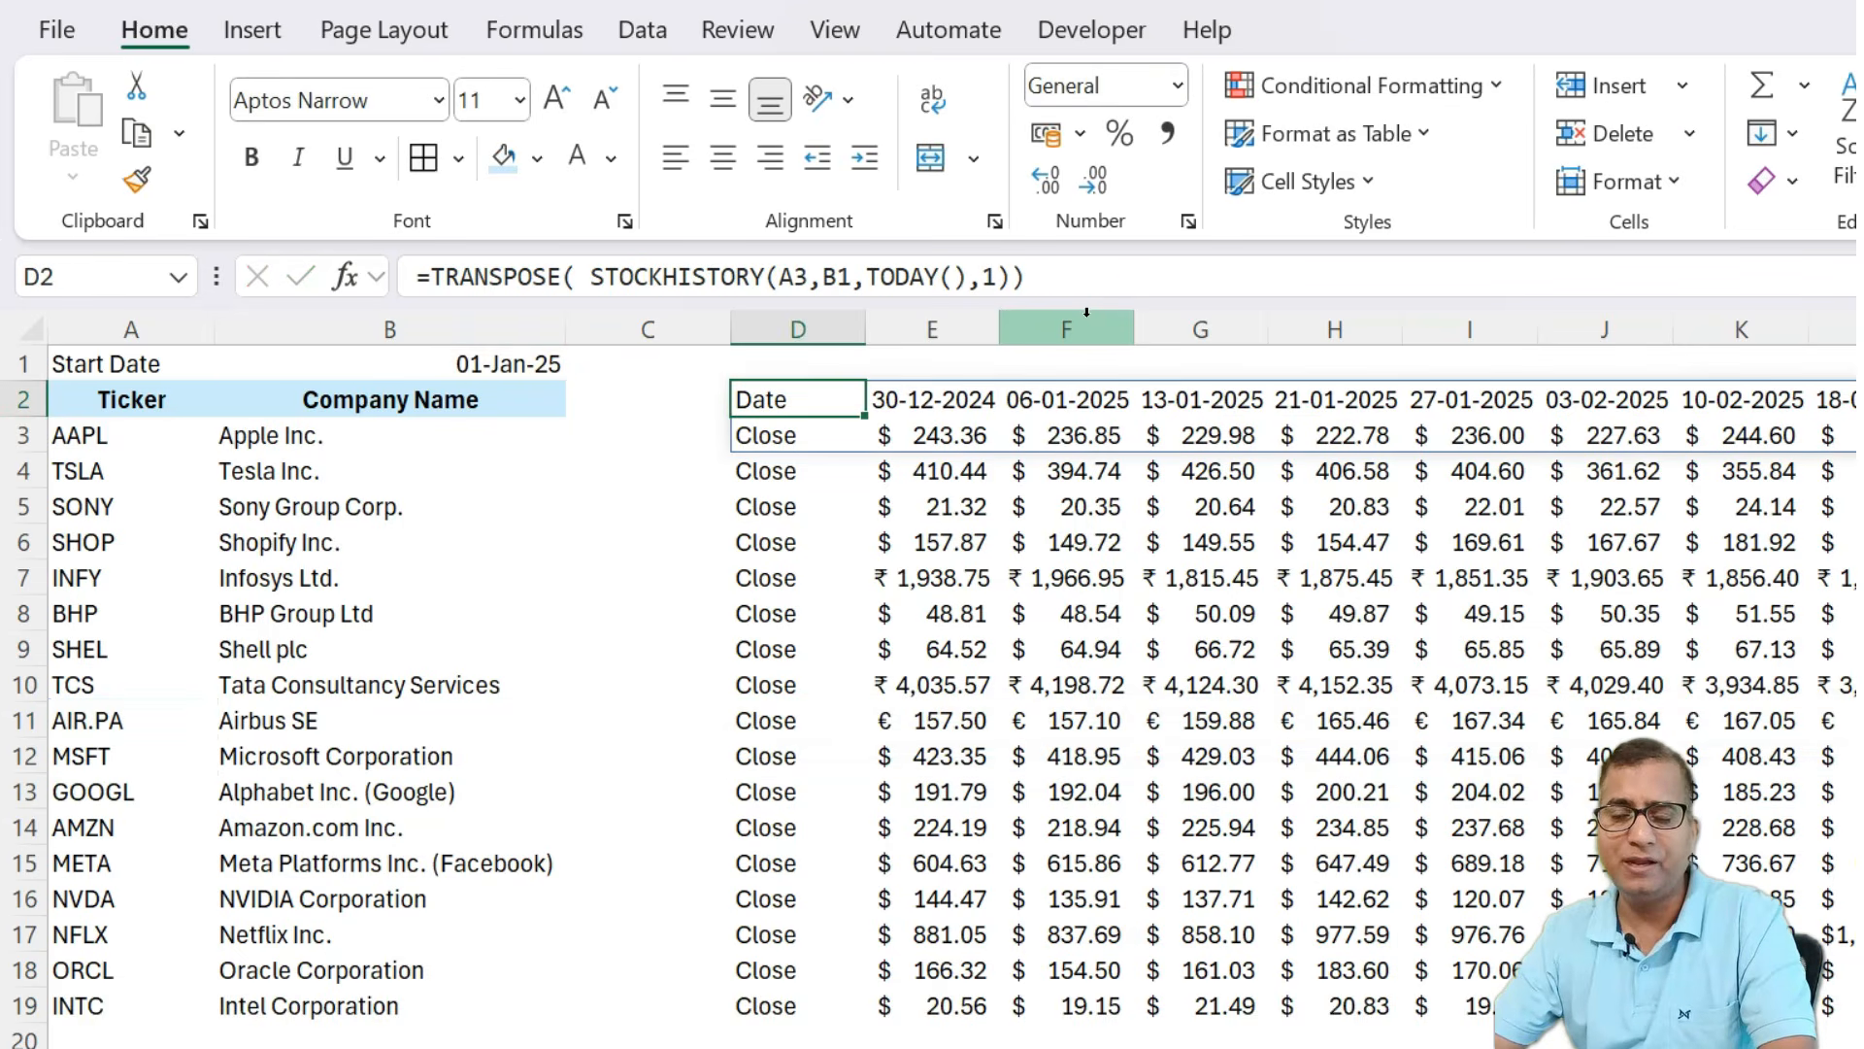
# Enter the header Trend in C2.
pyautogui.press('Left')
pyautogui.press('Left')
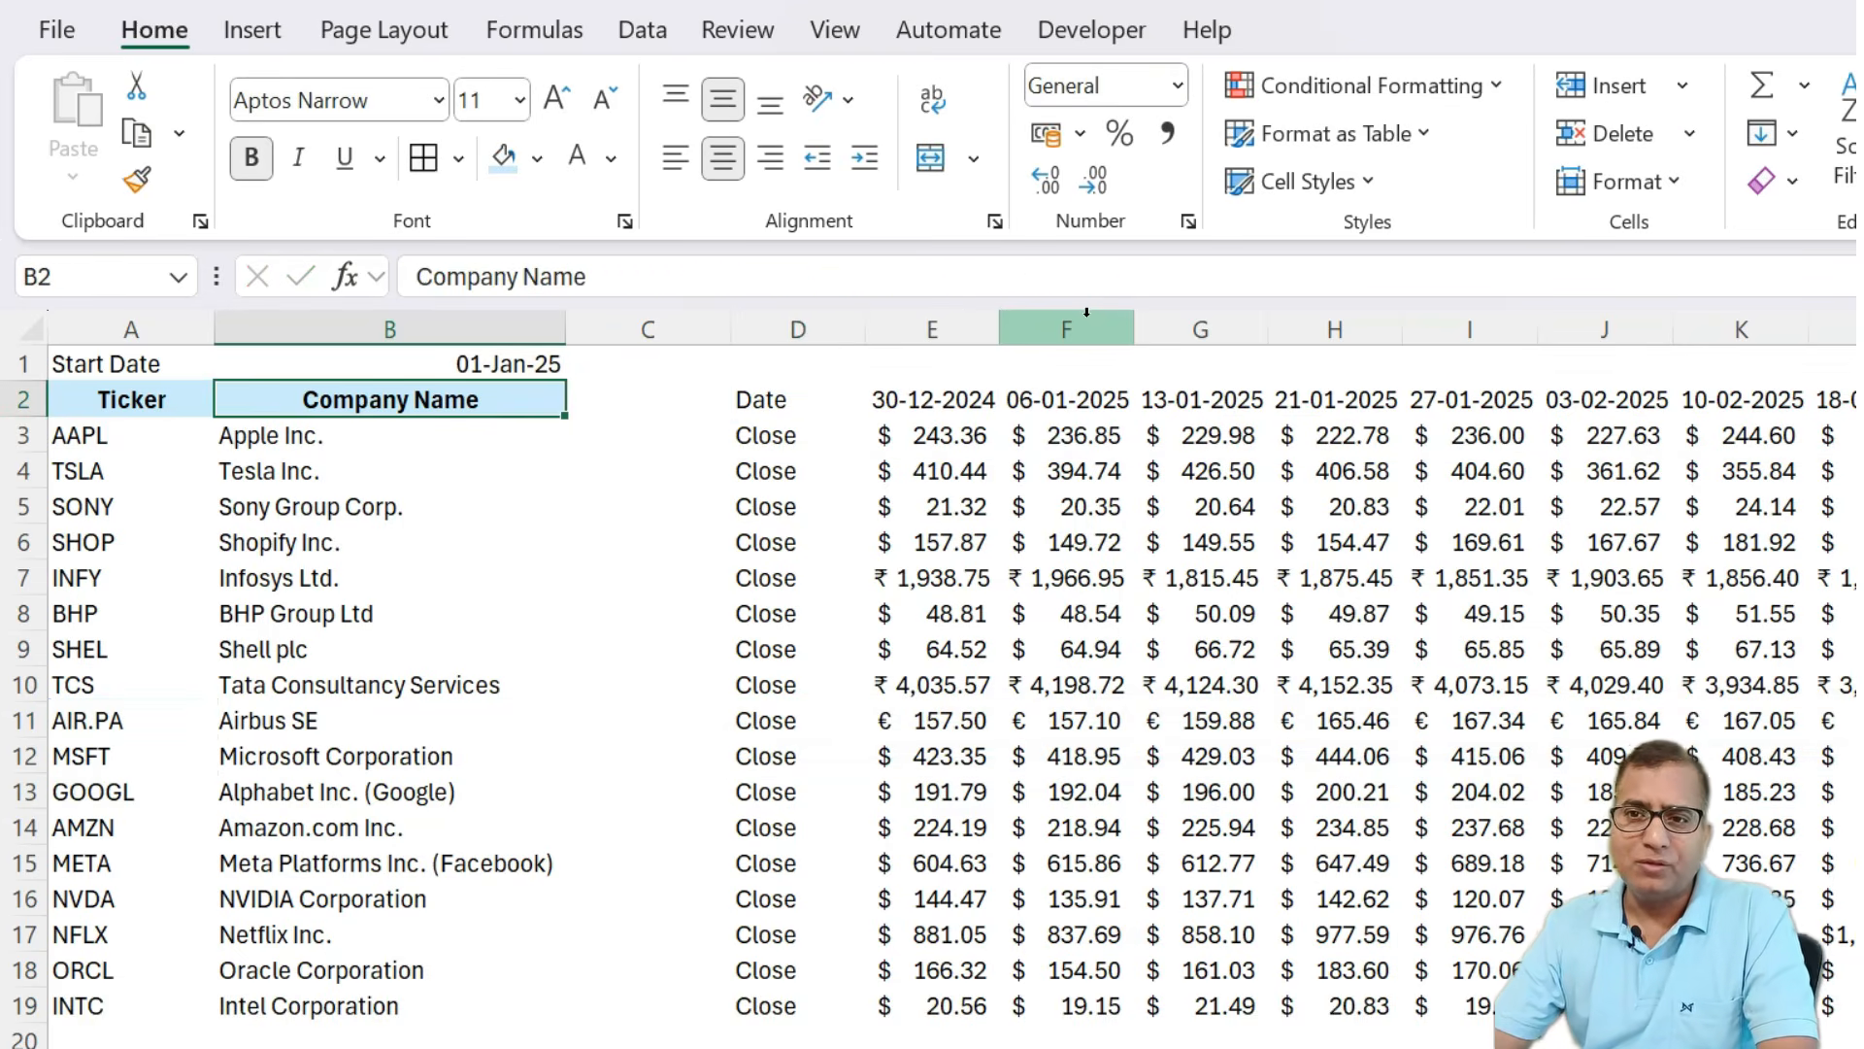
pyautogui.press('Right')
pyautogui.write('T')
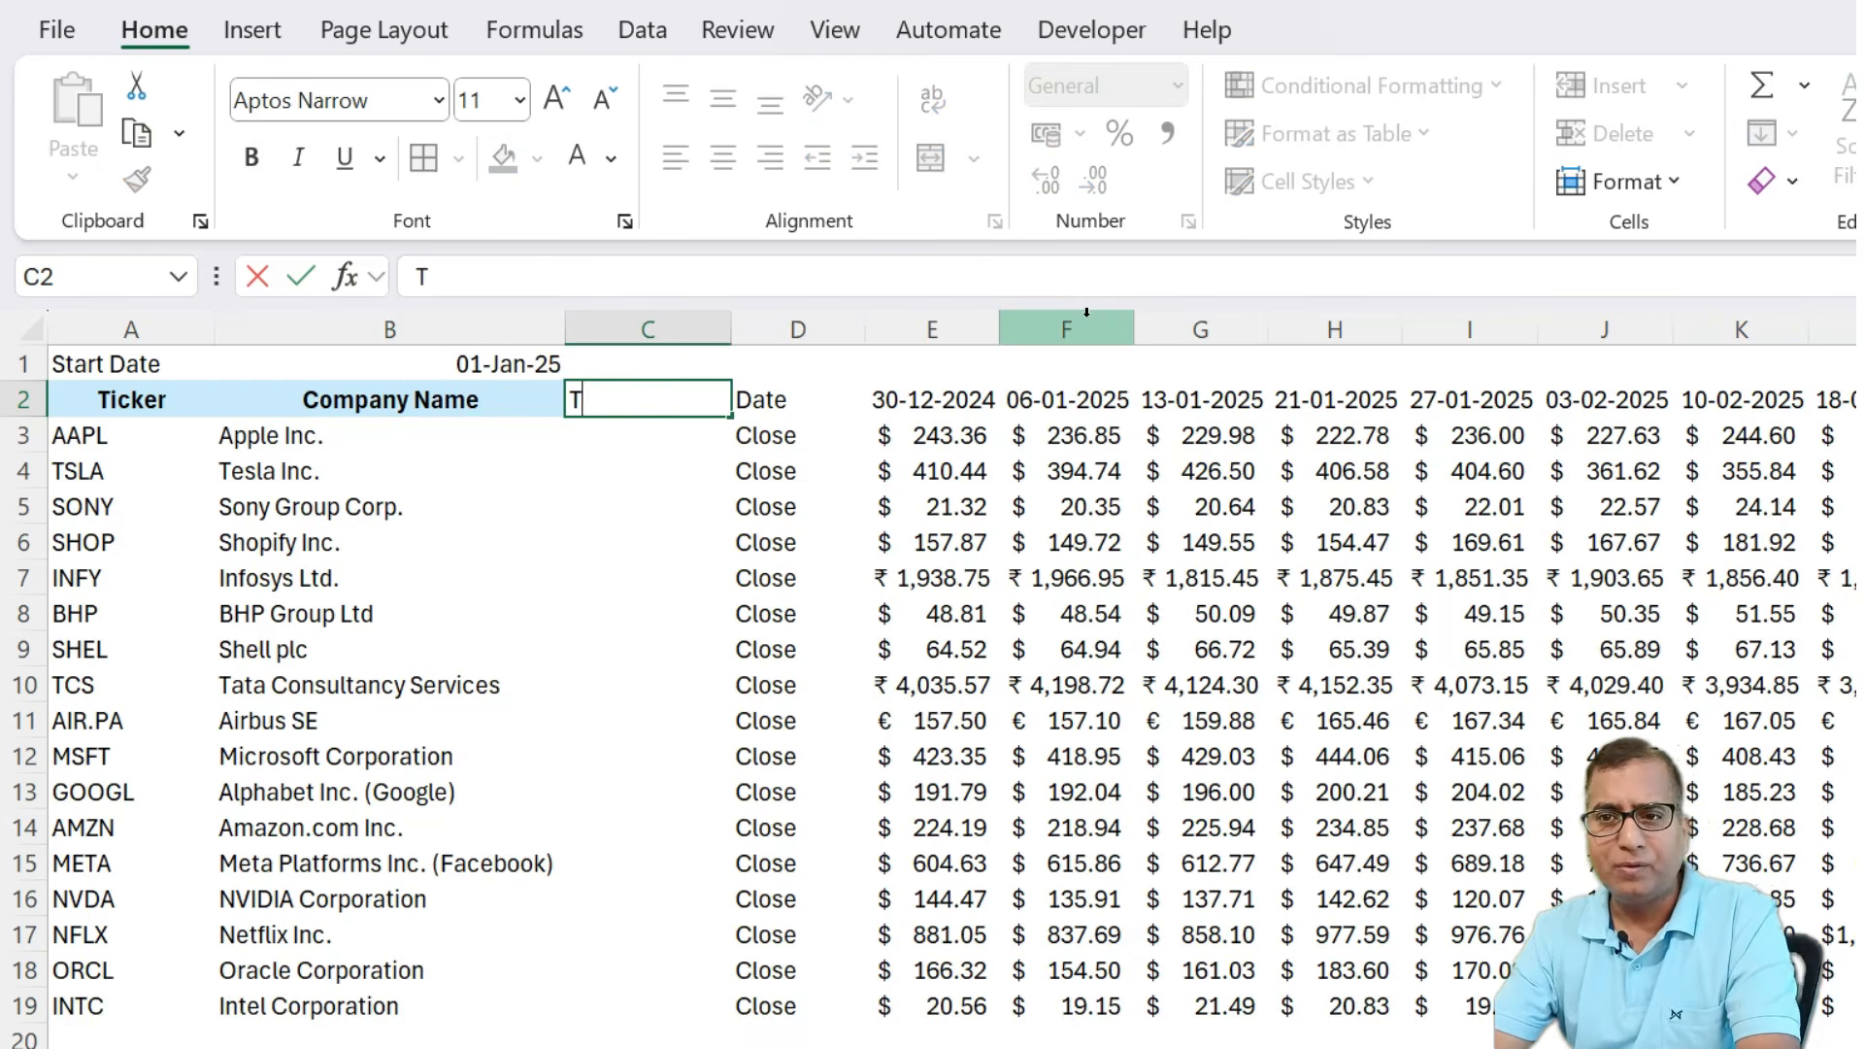
pyautogui.press('Return')
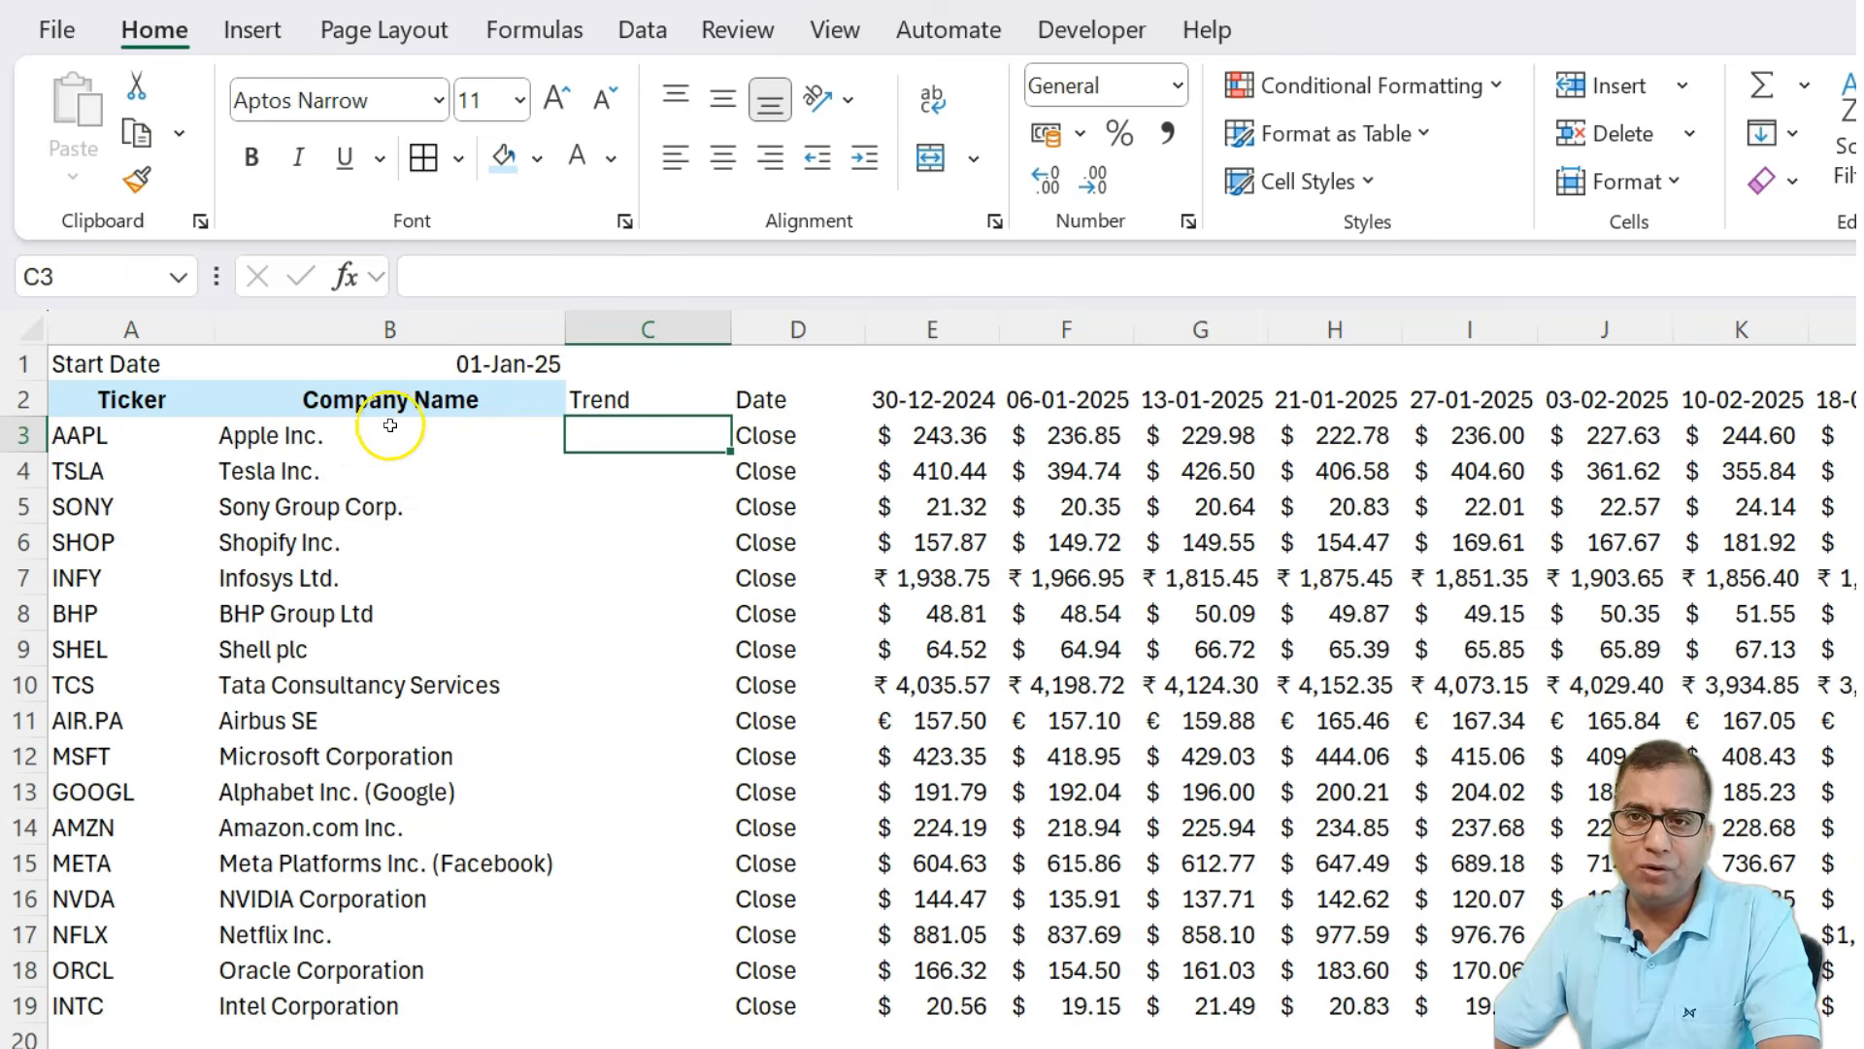
# Insert a line sparkline in C3 from AAPL's weekly closing prices in row 3, showing high and low points.
pyautogui.click(265, 22)
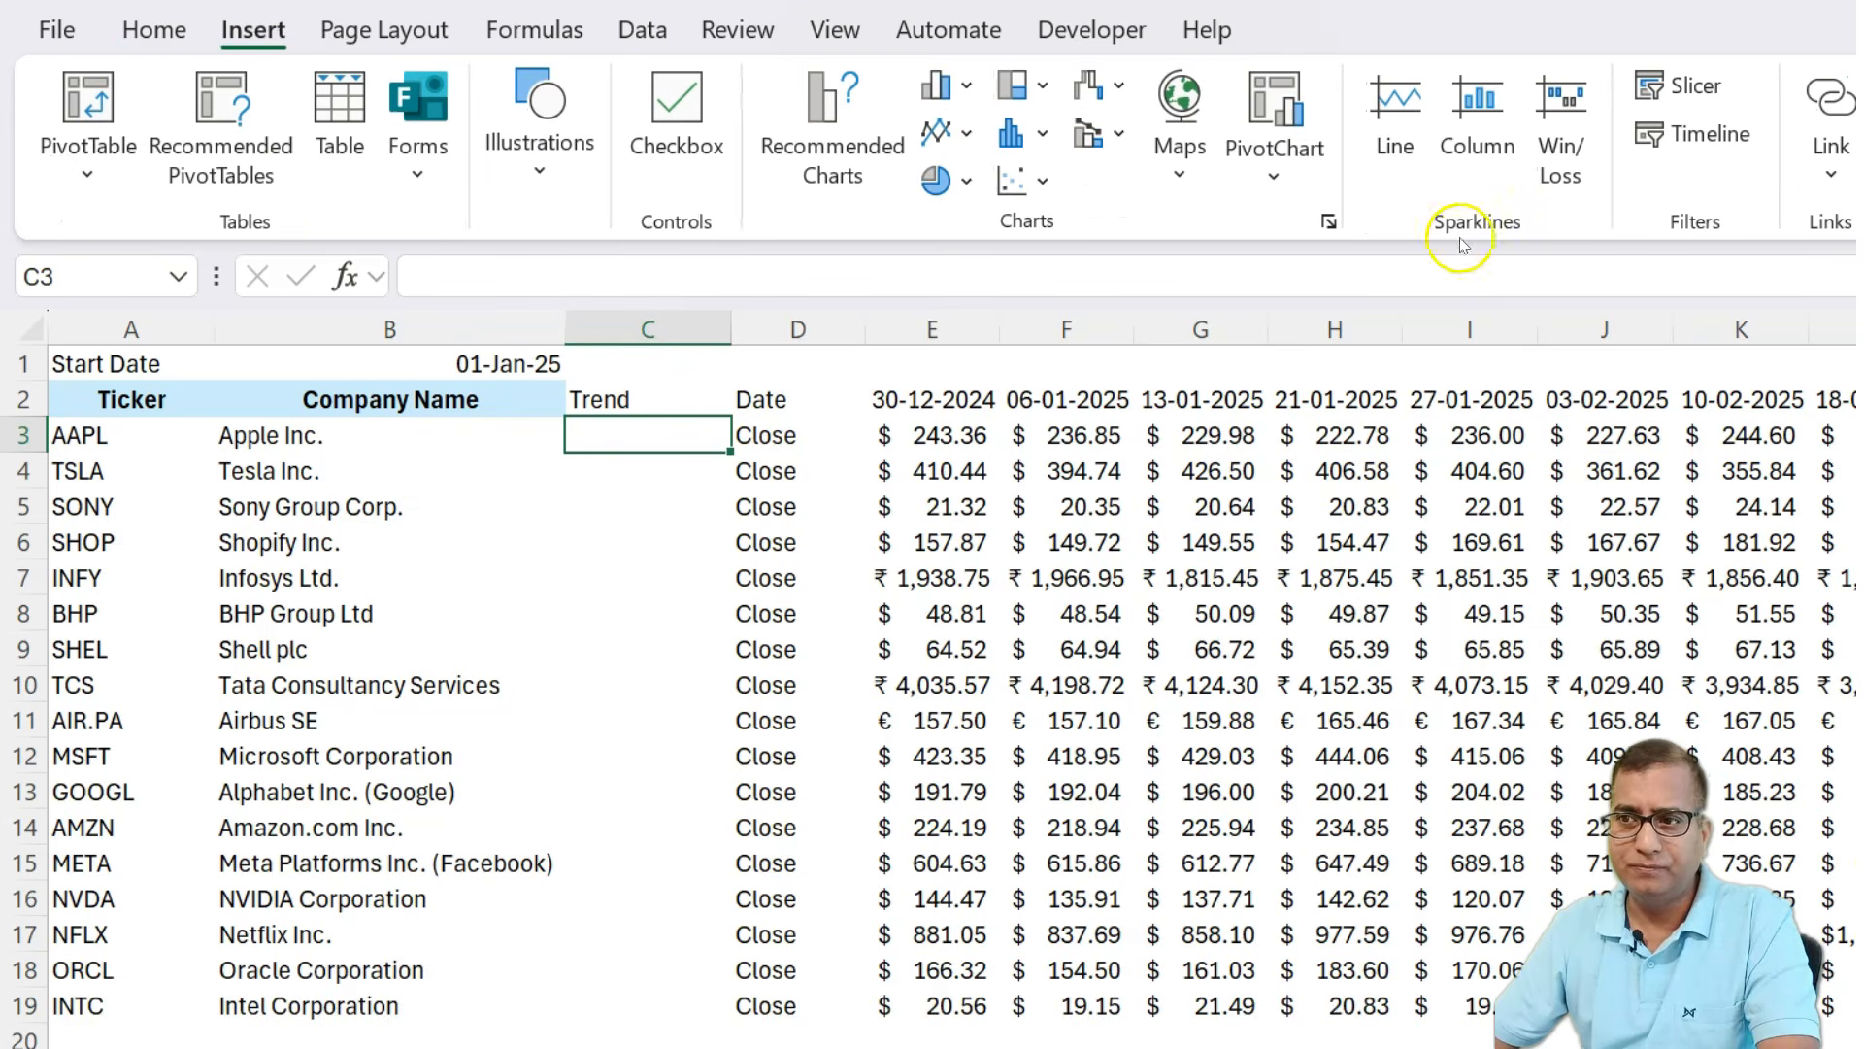
pyautogui.click(1393, 146)
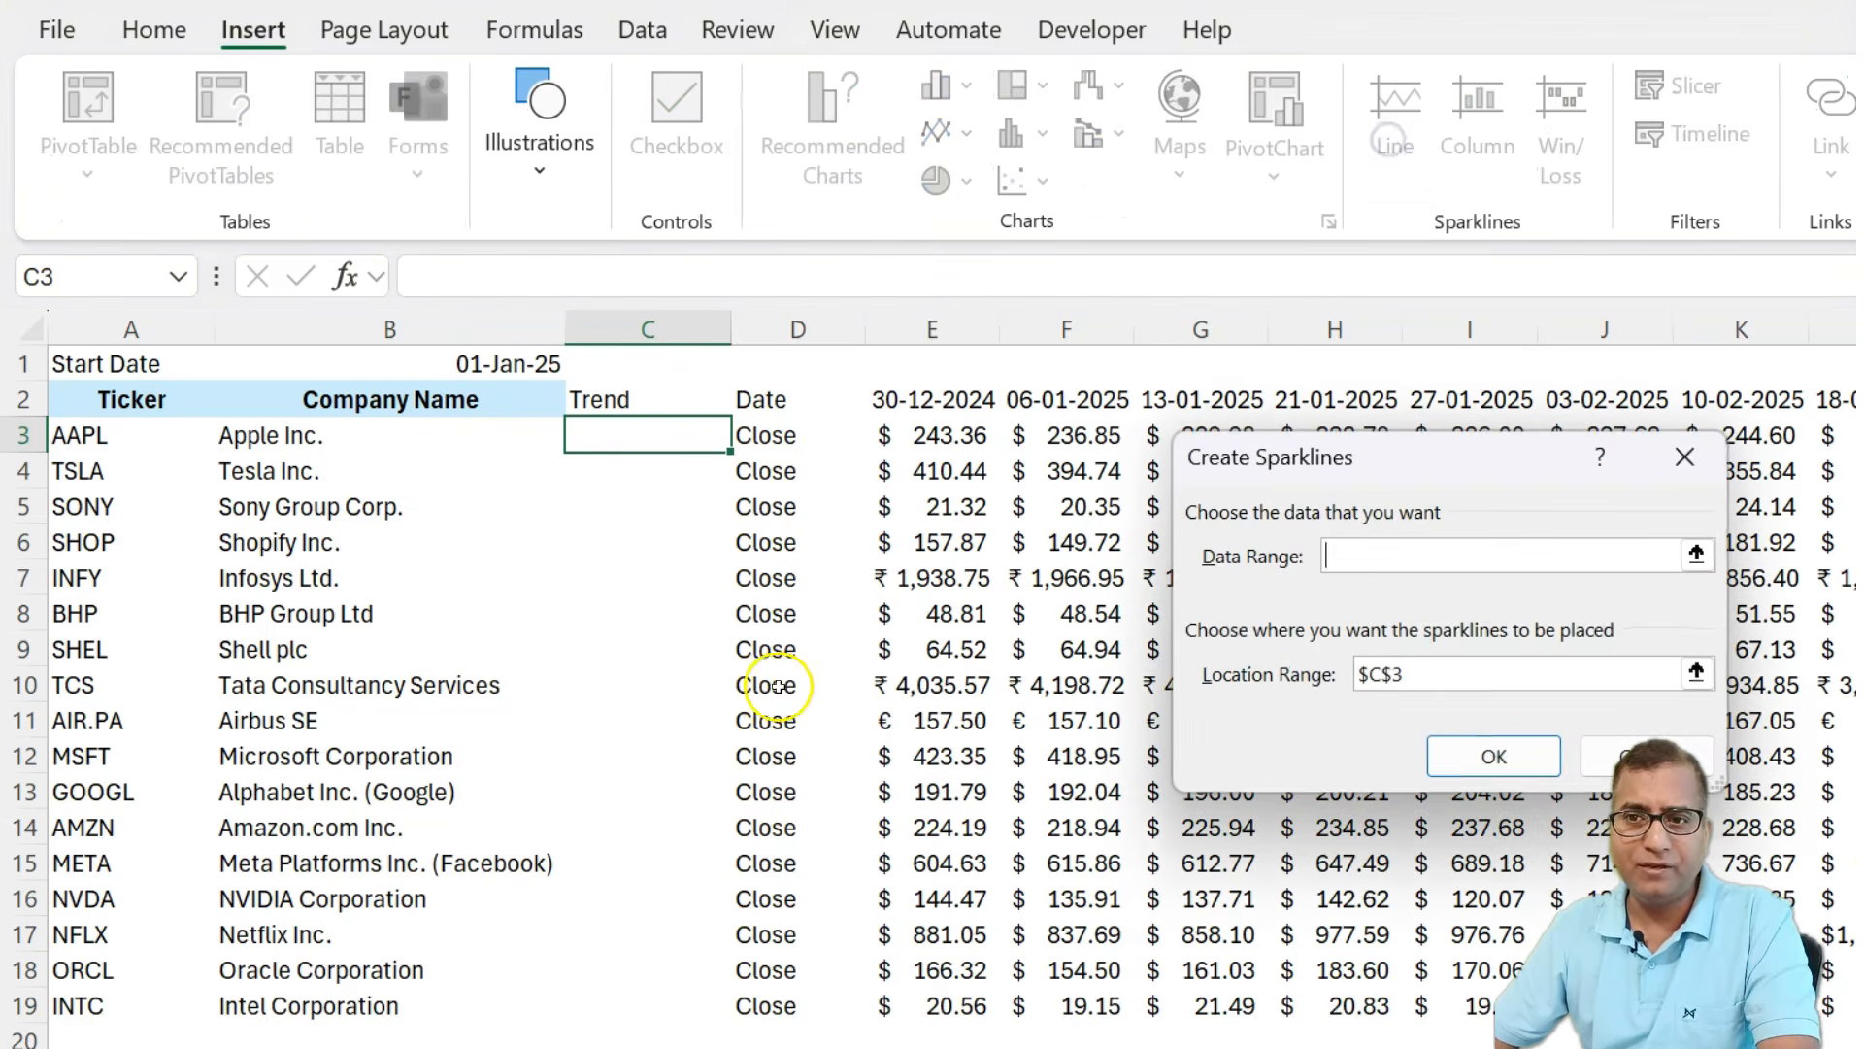
pyautogui.click(922, 427)
pyautogui.hotkey('ctrl', 'shift', 'Right')
pyautogui.press('Return')
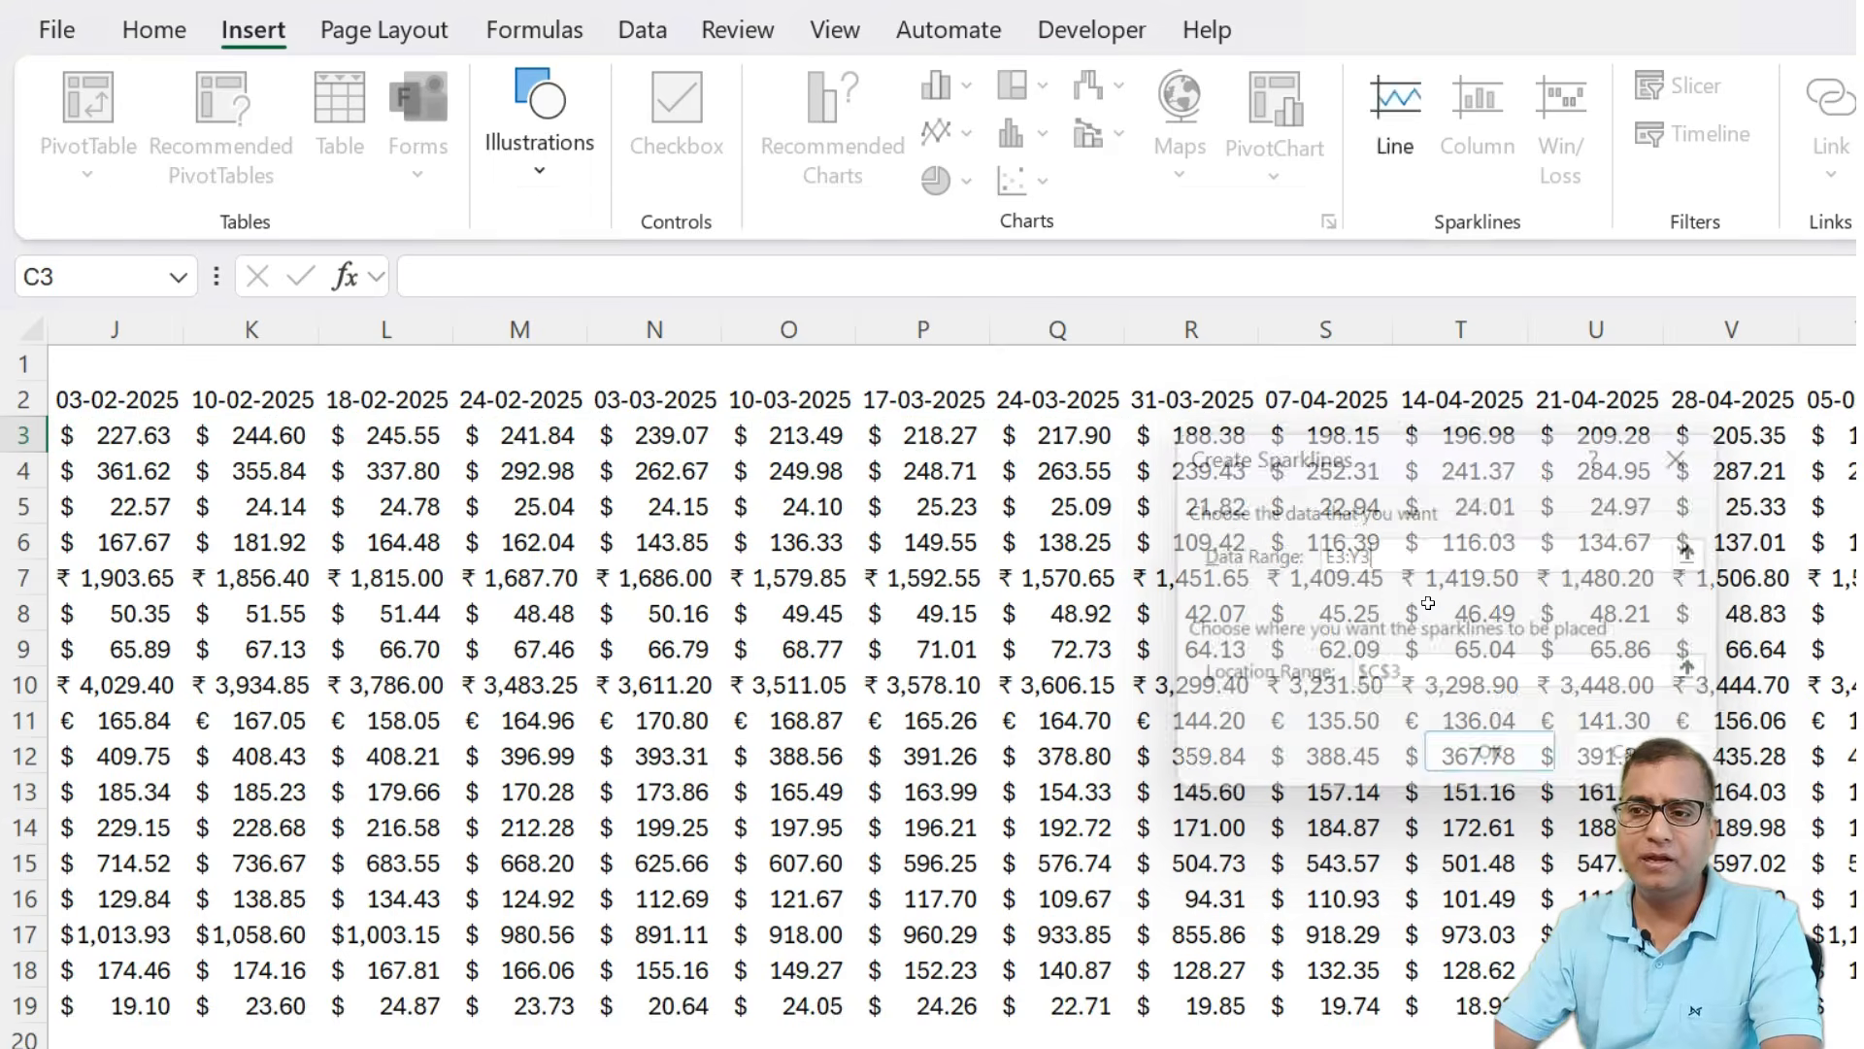
pyautogui.moveTo(1340, 1046); pyautogui.dragTo(971, 1046)
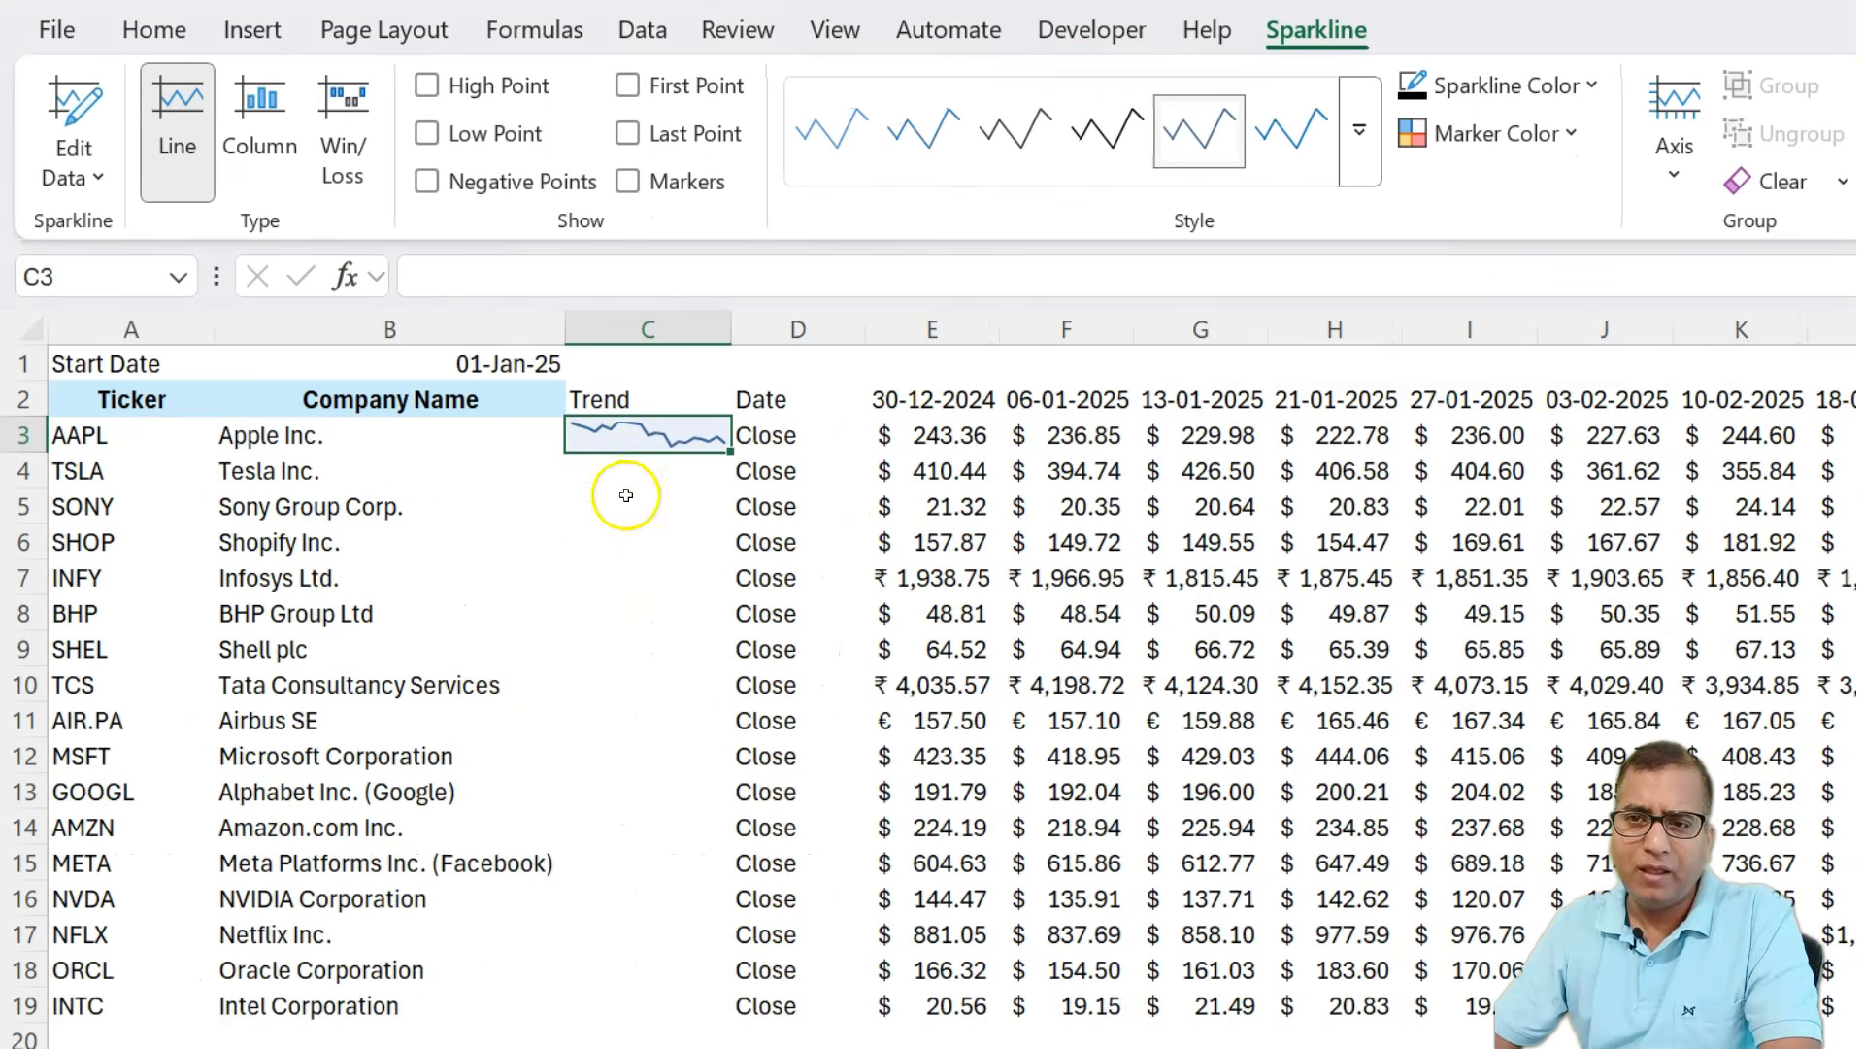
pyautogui.click(429, 87)
pyautogui.click(428, 133)
# Copy the C3 sparkline and paste it into C4:C19 for the other tickers.
pyautogui.hotkey('ctrl', 'c')
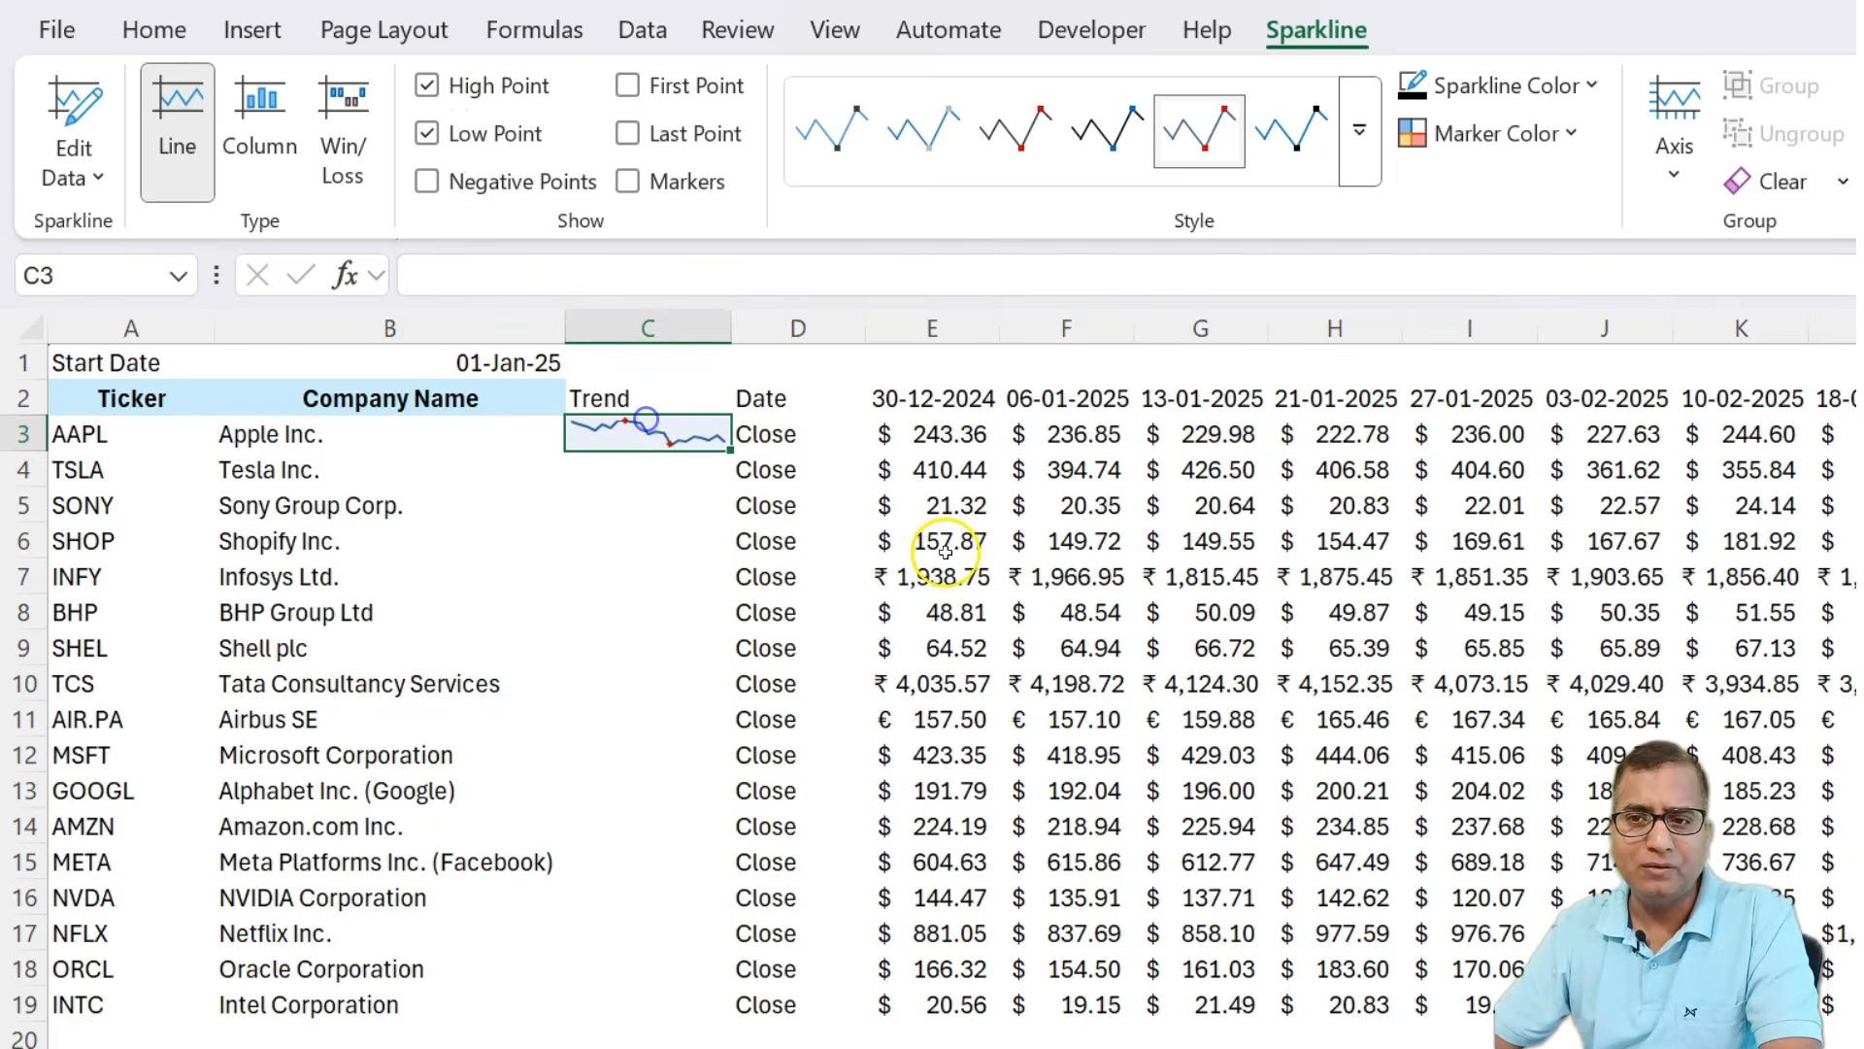
pyautogui.press('Right')
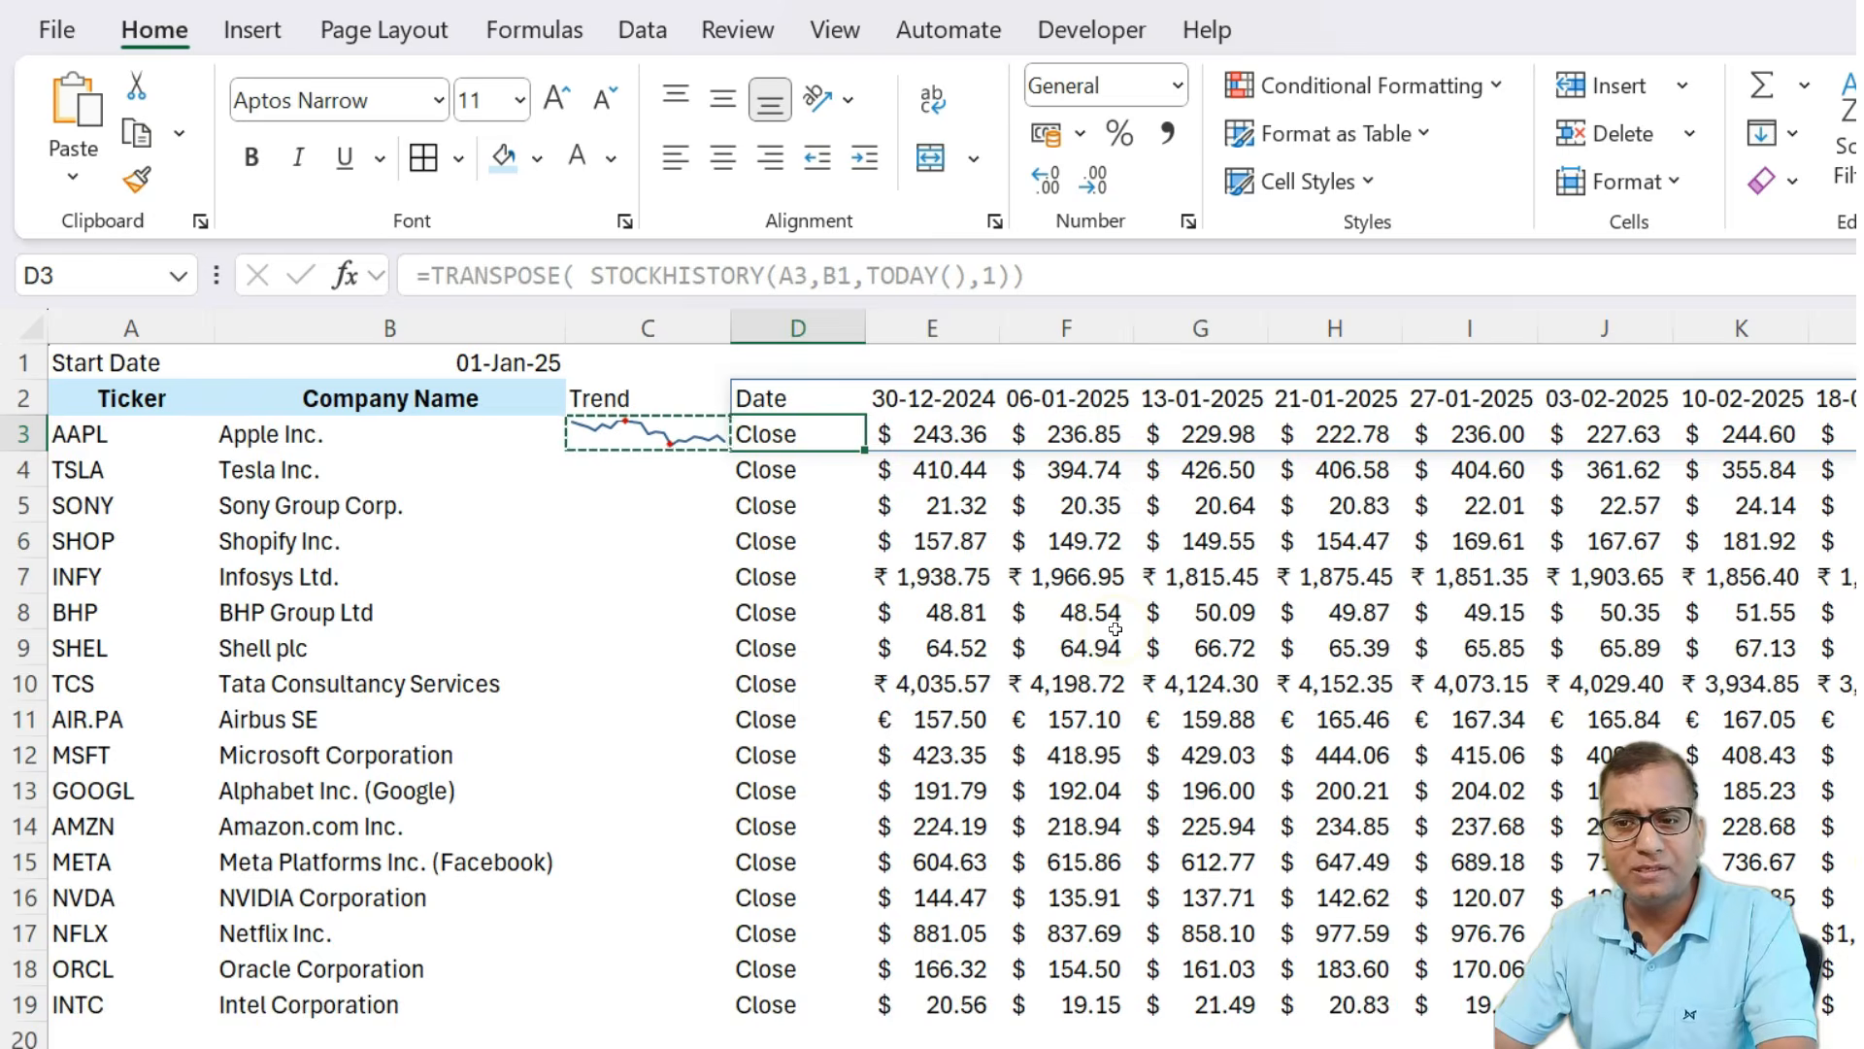
pyautogui.hotkey('ctrl', 'Down')
pyautogui.press('Left')
pyautogui.hotkey('ctrl', 'shift', 'Up')
pyautogui.hotkey('shift', 'Down')
pyautogui.hotkey('shift', 'Down')
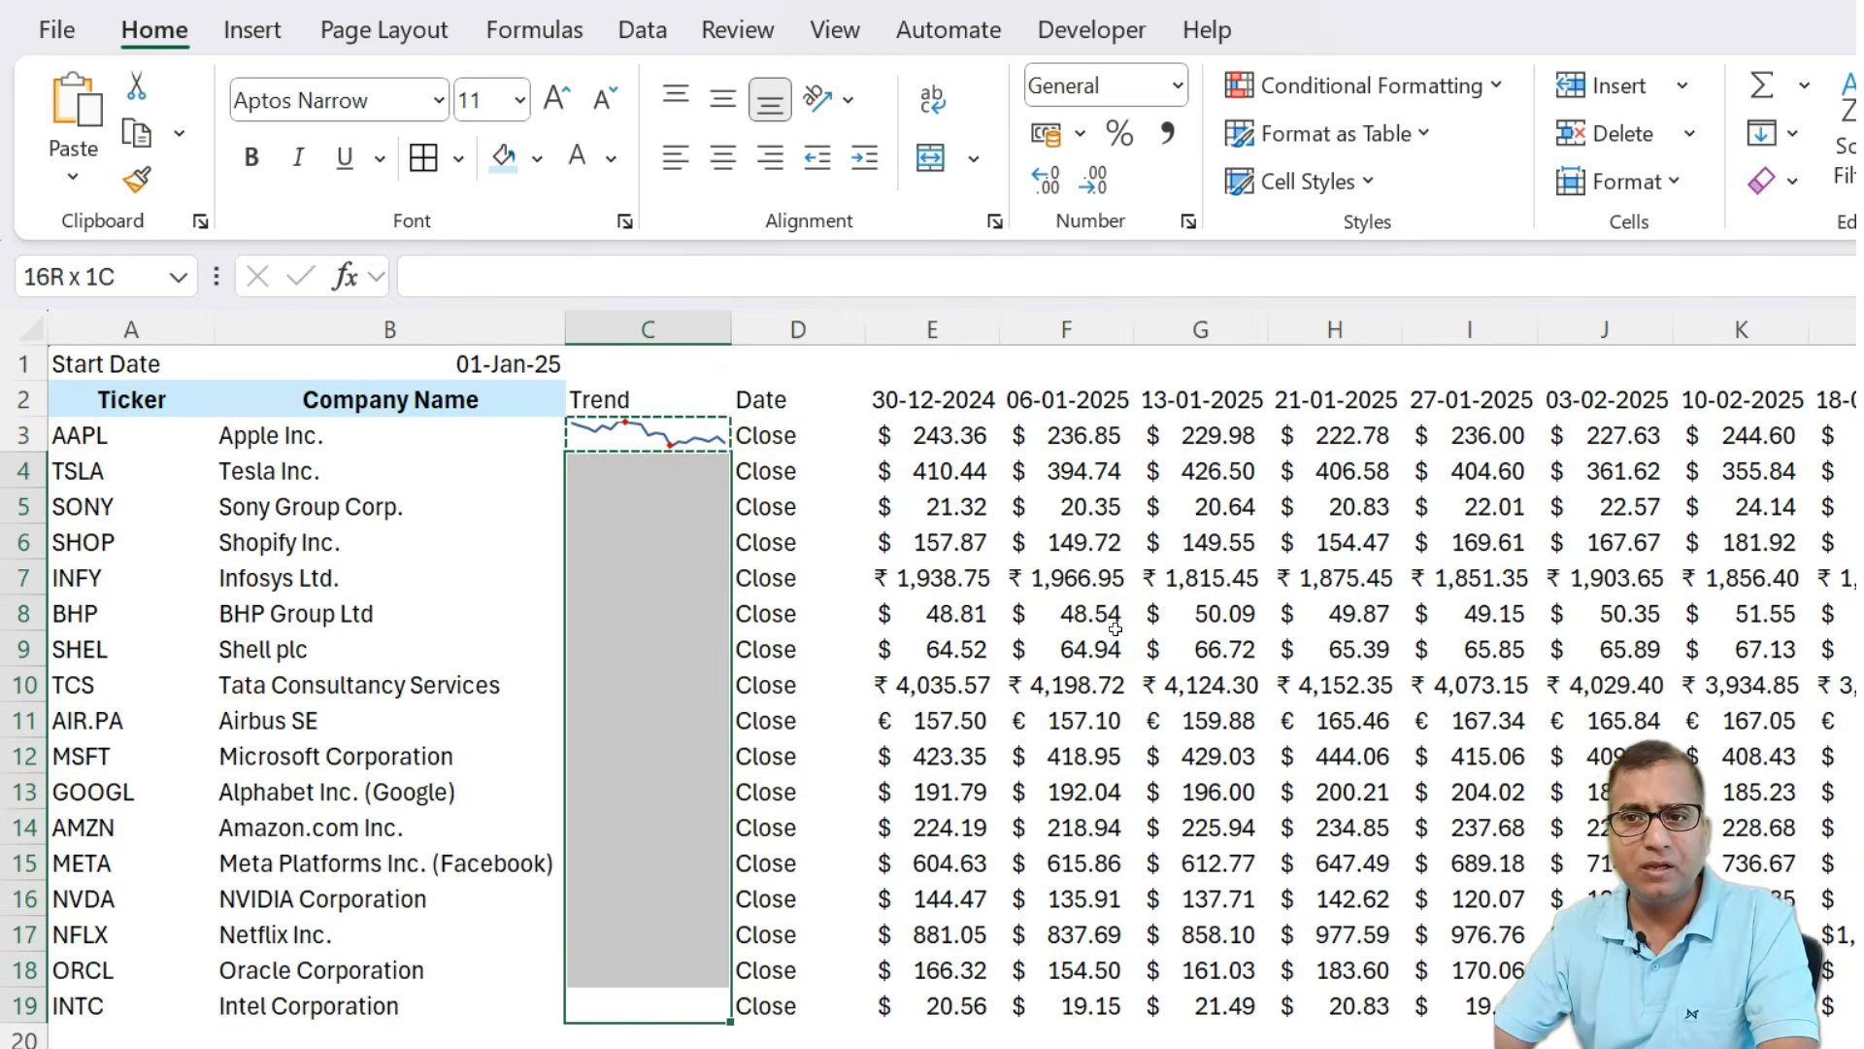
pyautogui.hotkey('ctrl', 'v')
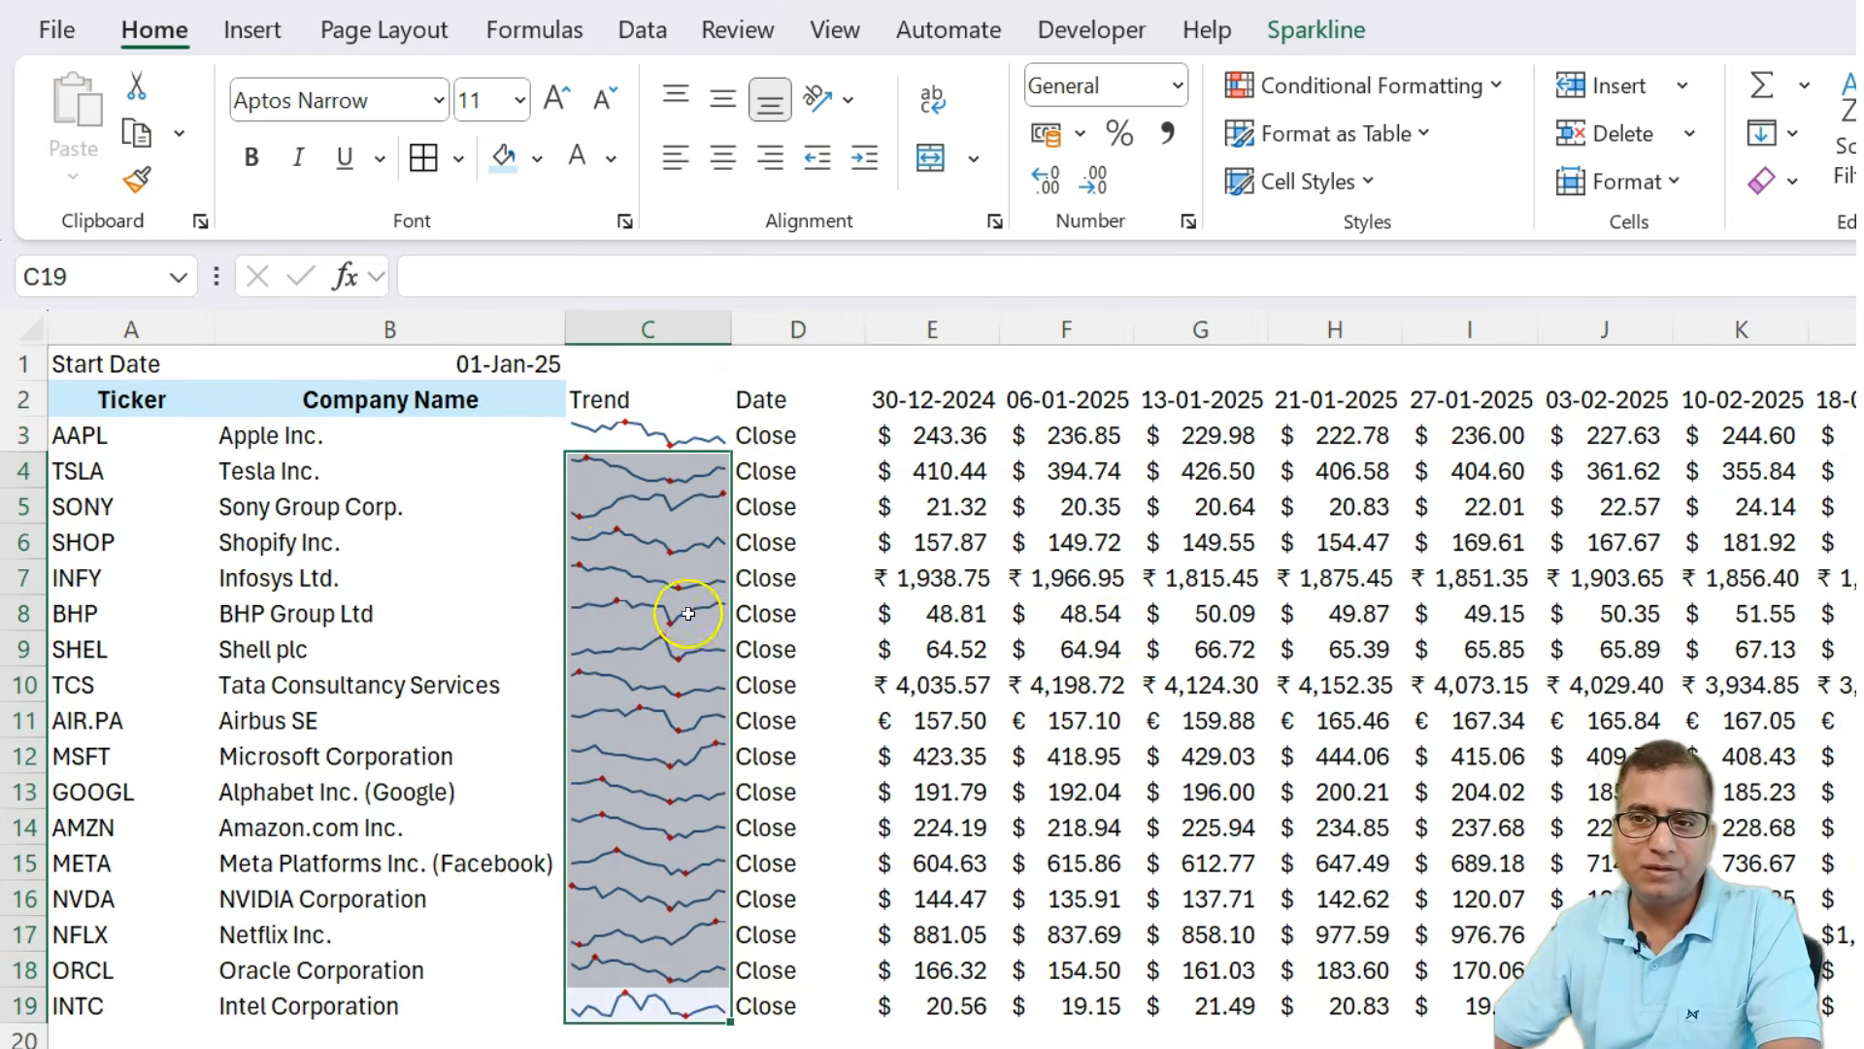
# Inspect the sparkline group's display settings.
pyautogui.click(683, 708)
pyautogui.click(621, 399)
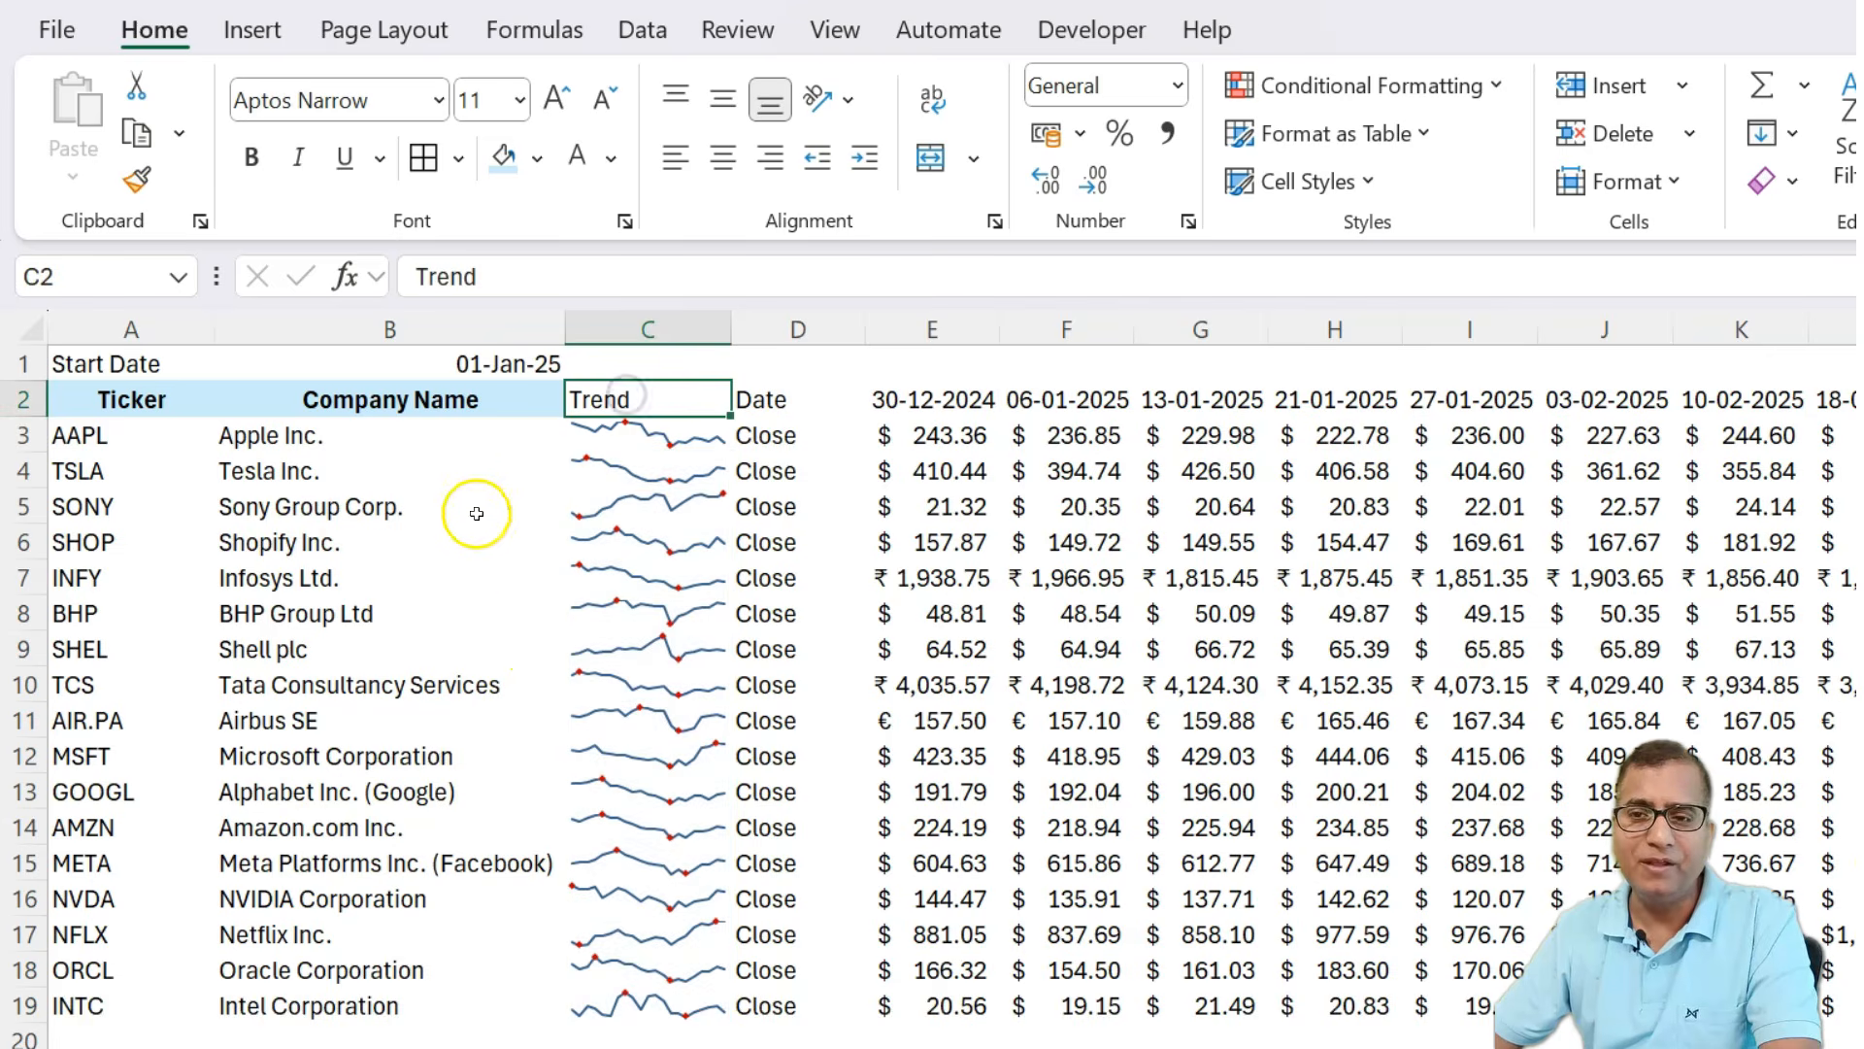
pyautogui.click(614, 578)
pyautogui.click(1317, 29)
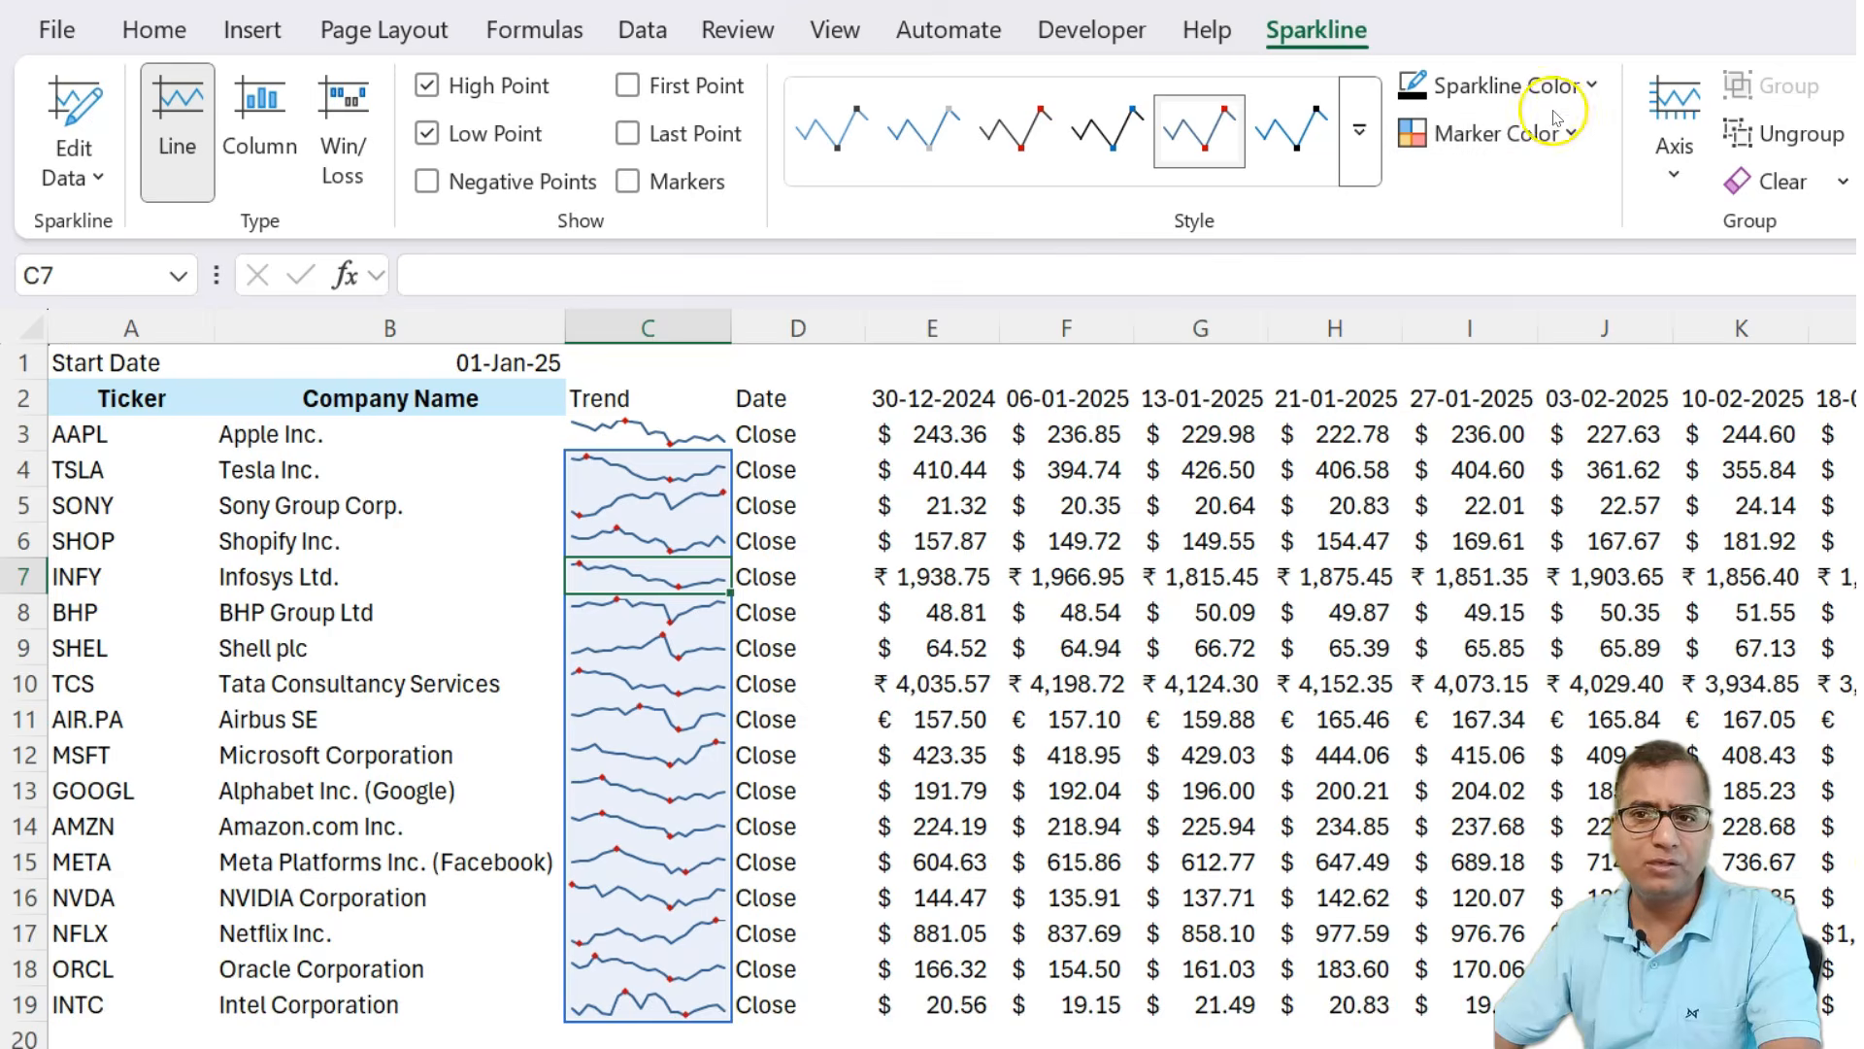
# Copy the Company Name header's formatting onto C2:F2 with the Format Painter.
pyautogui.click(423, 672)
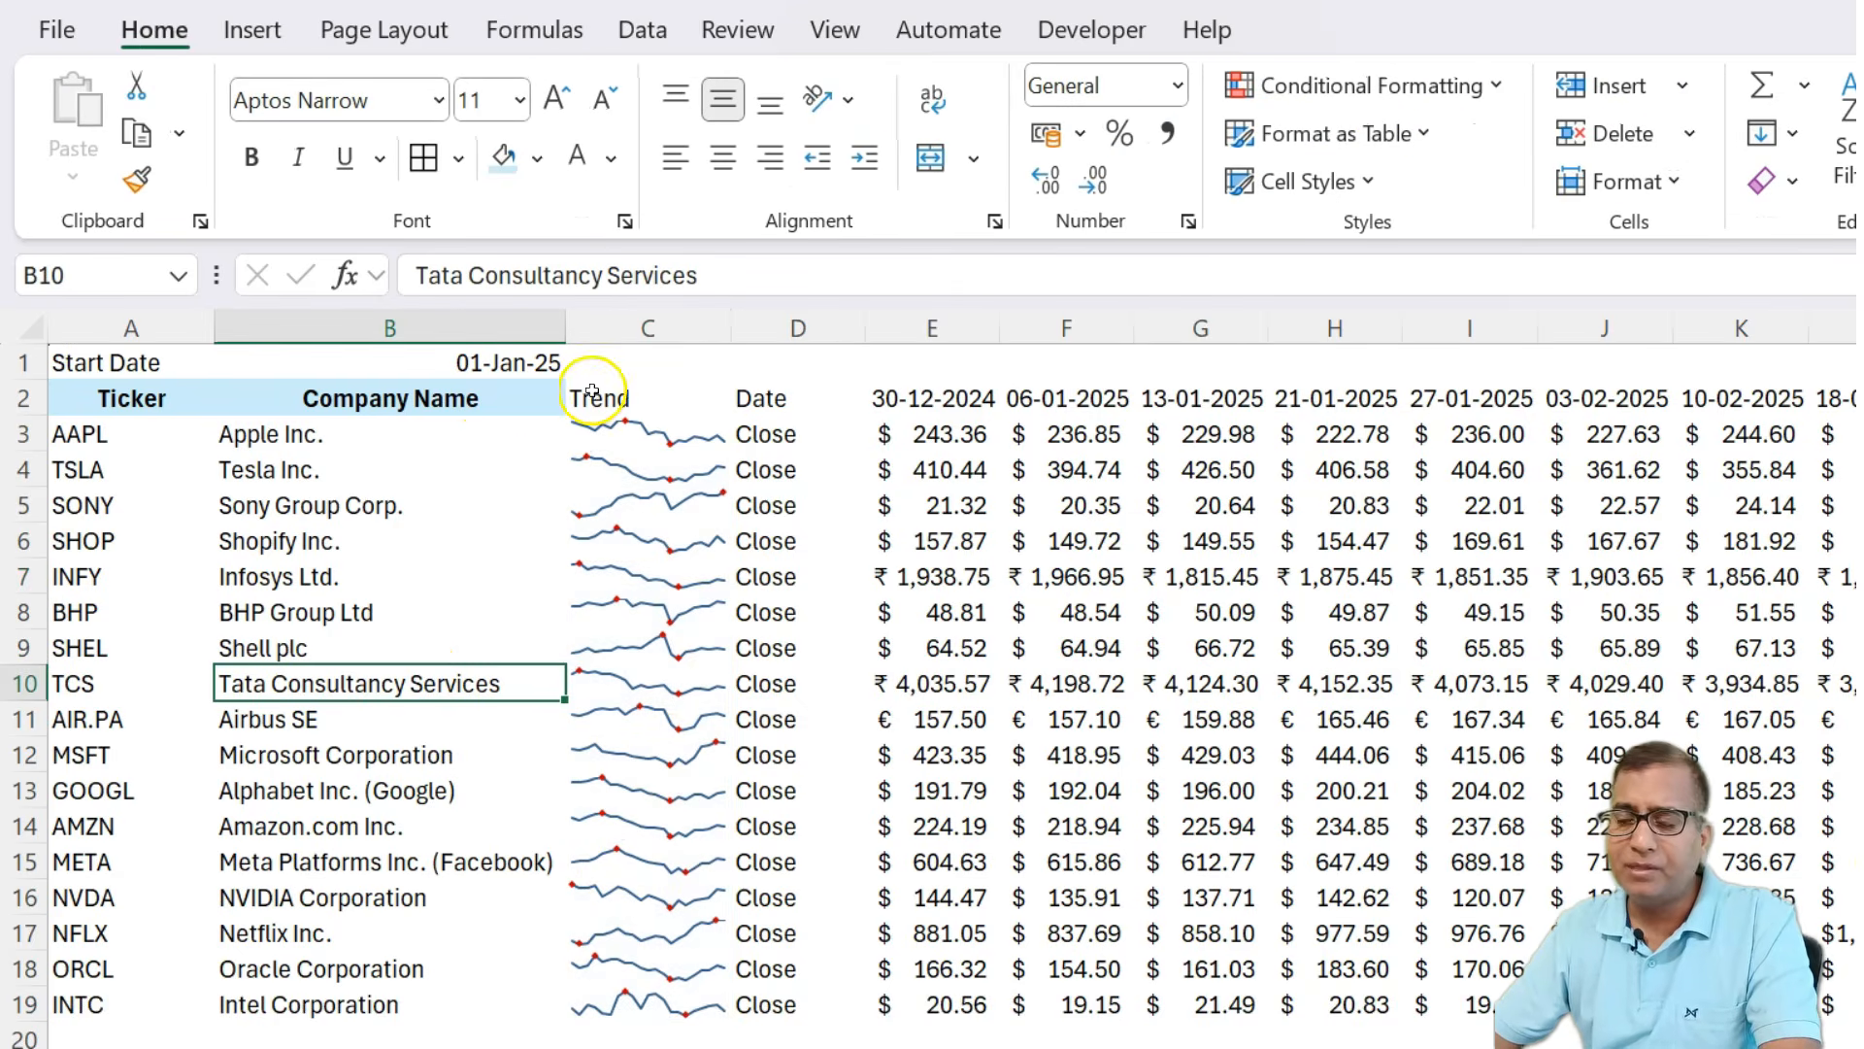
pyautogui.click(385, 401)
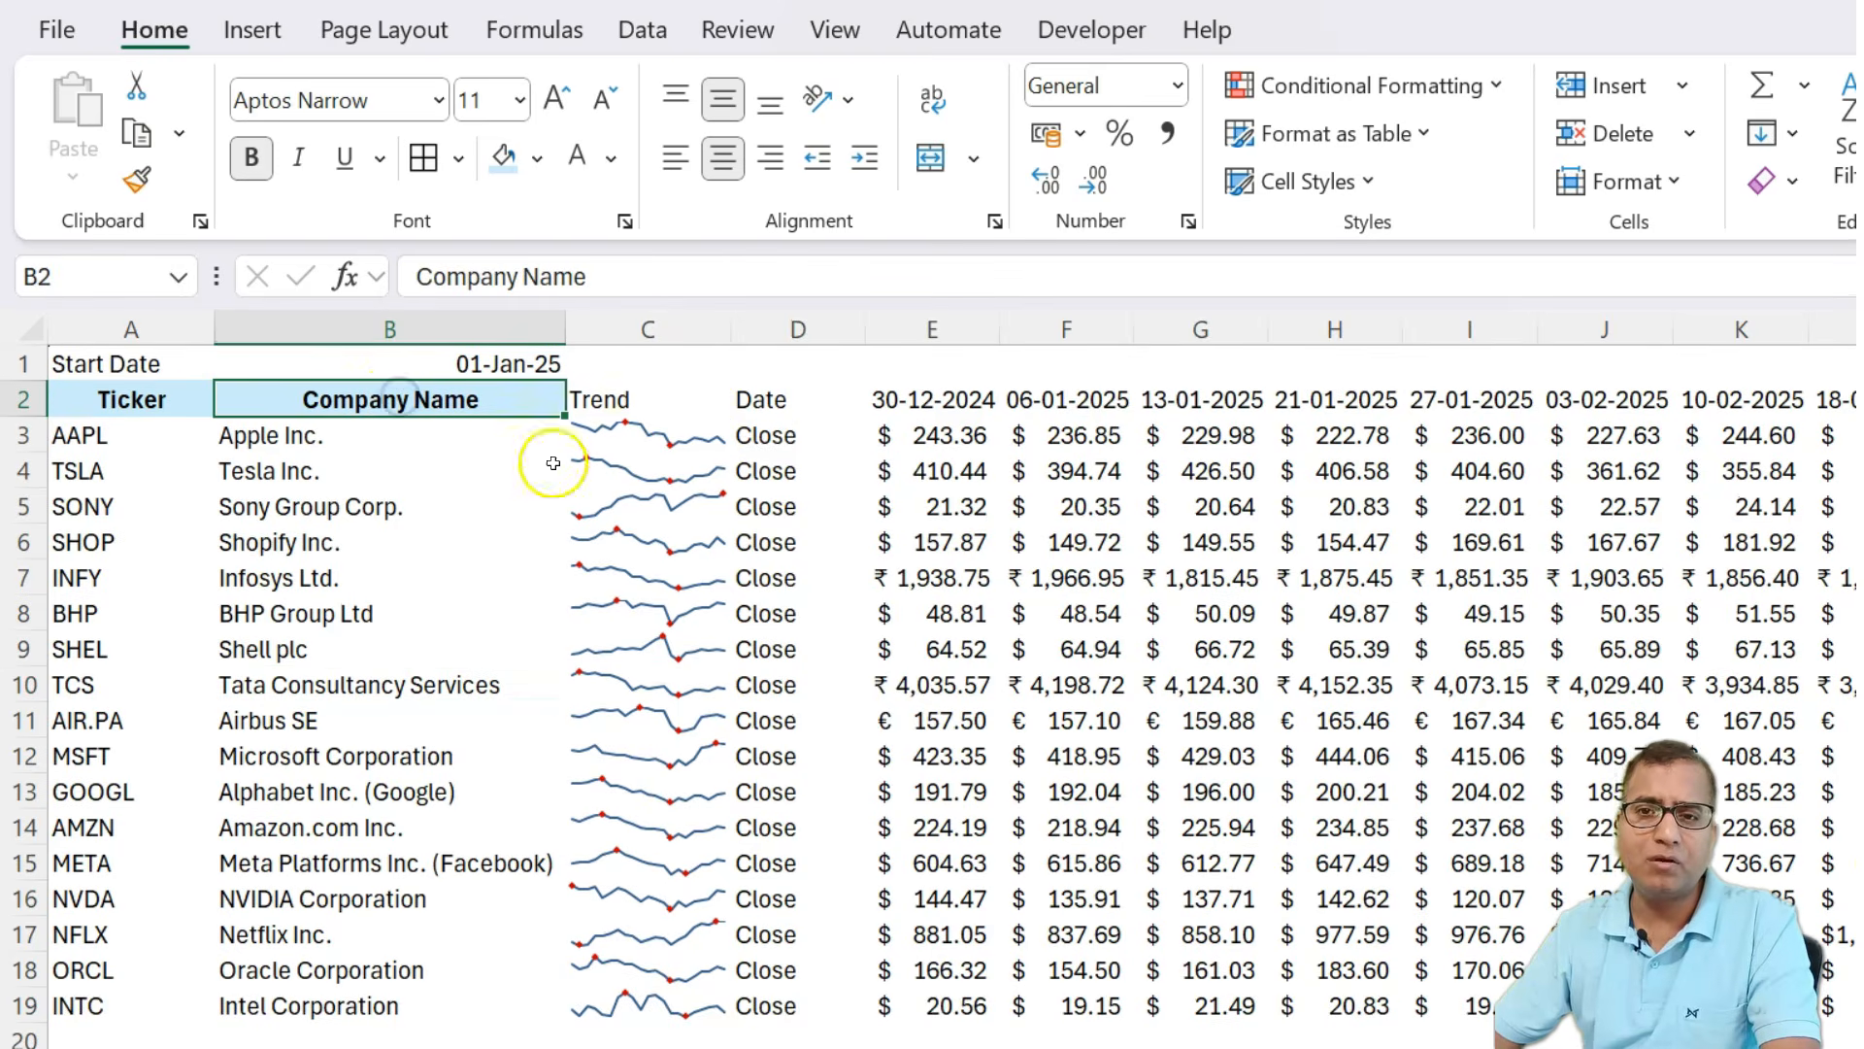
pyautogui.click(136, 179)
pyautogui.moveTo(637, 393)
pyautogui.mouseDown()
pyautogui.moveTo(915, 412)
pyautogui.moveTo(1051, 376)
pyautogui.mouseUp()
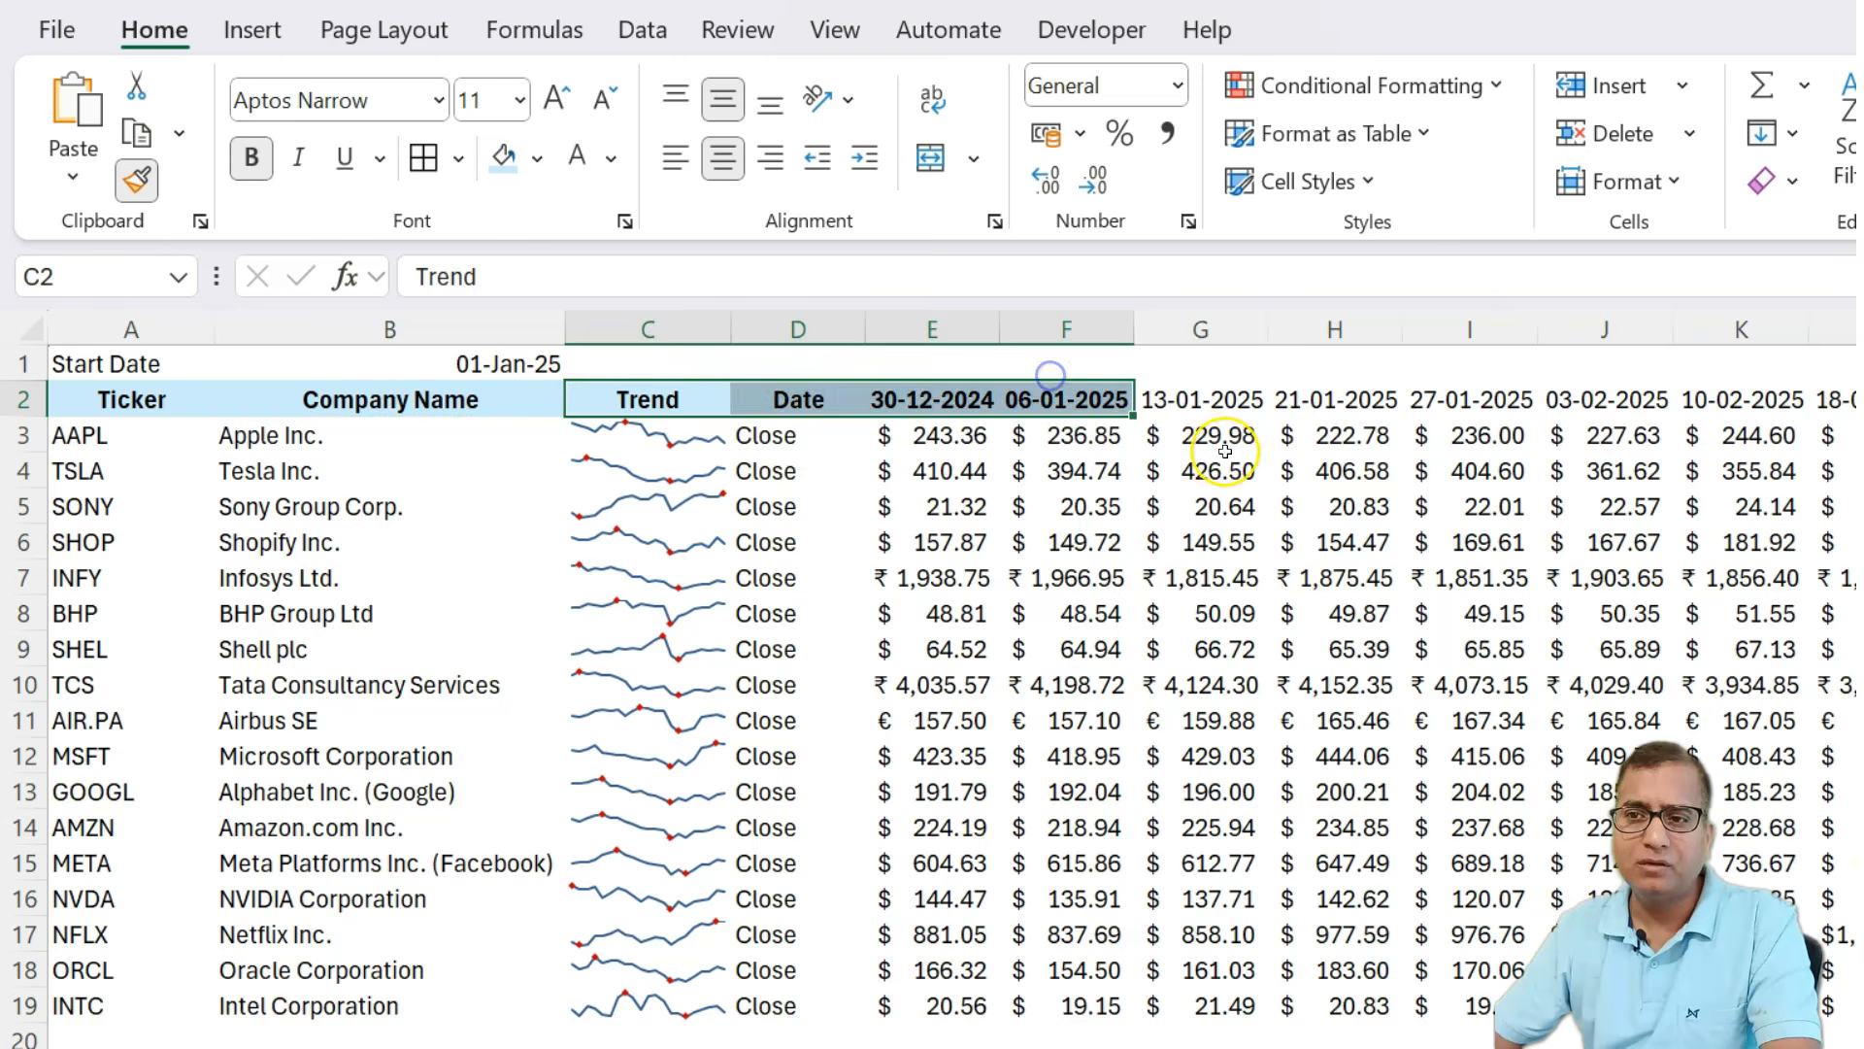
# Apply the same header formatting to the remaining date headers from G2 onward.
pyautogui.press('Right')
pyautogui.press('Right')
pyautogui.press('Right')
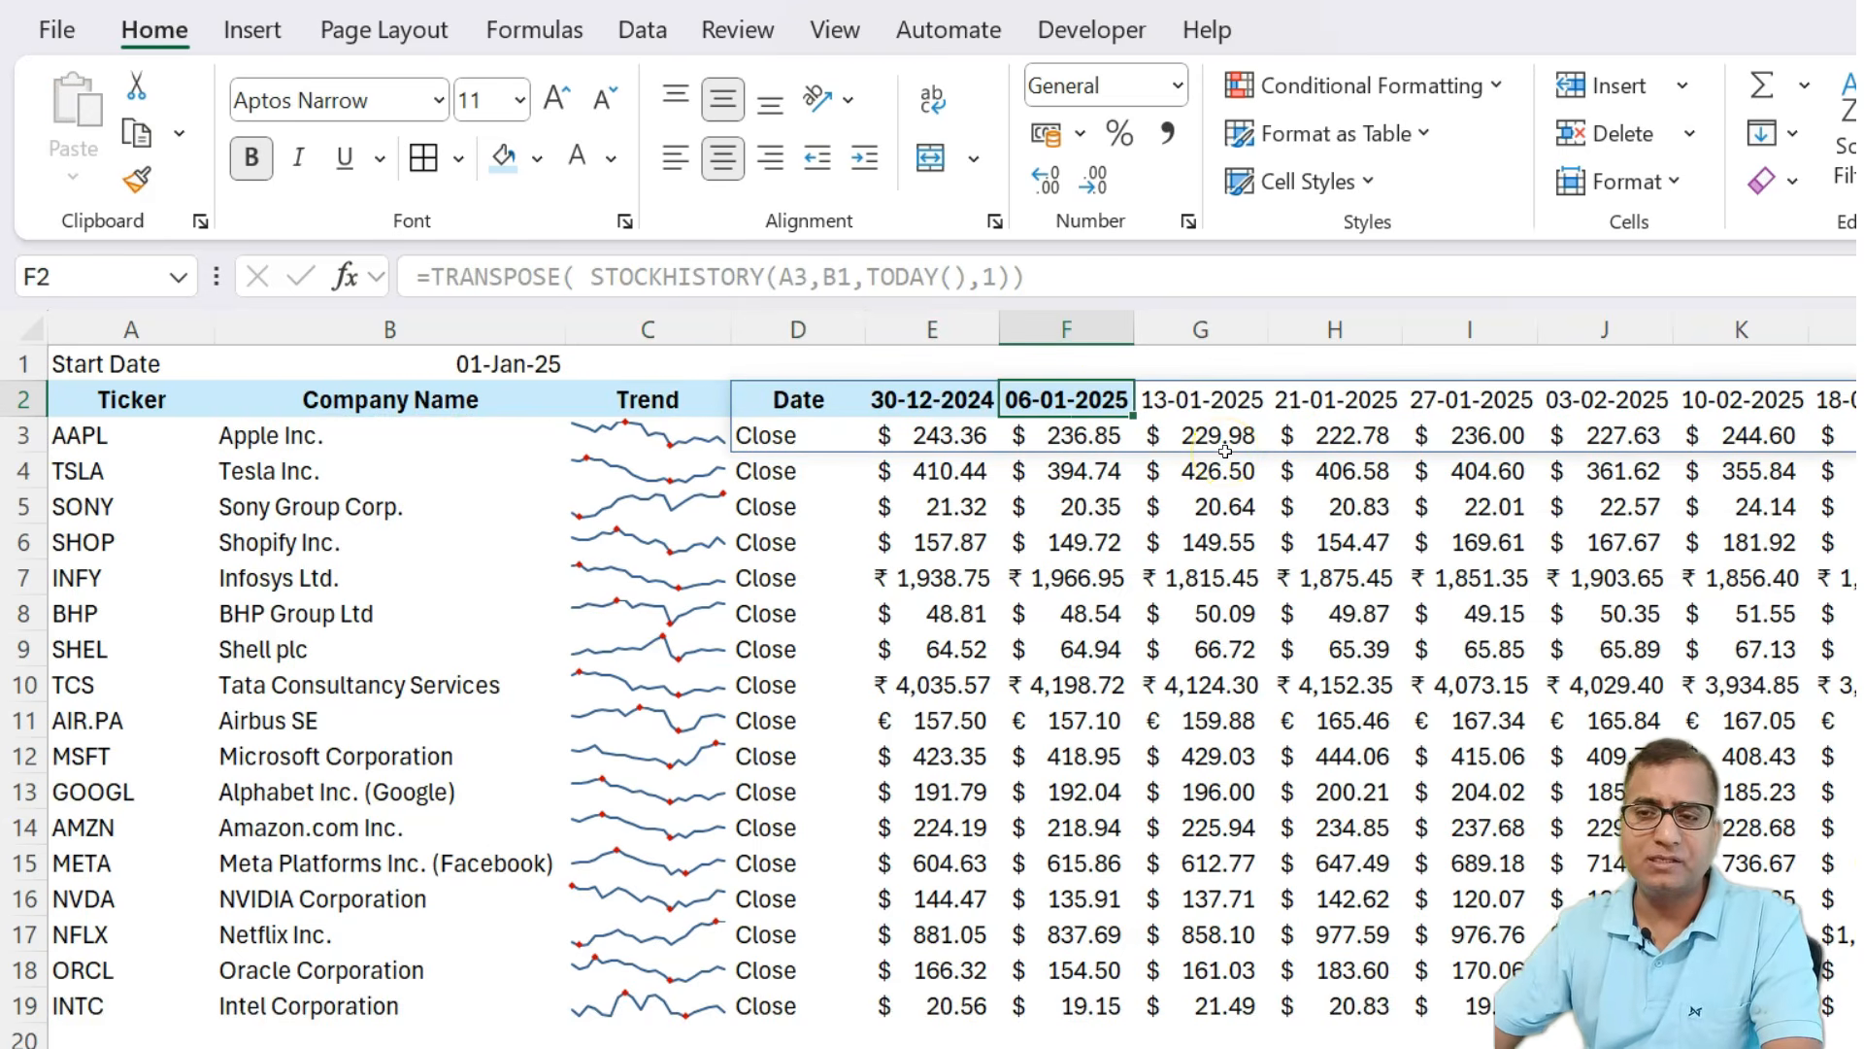
pyautogui.click(136, 179)
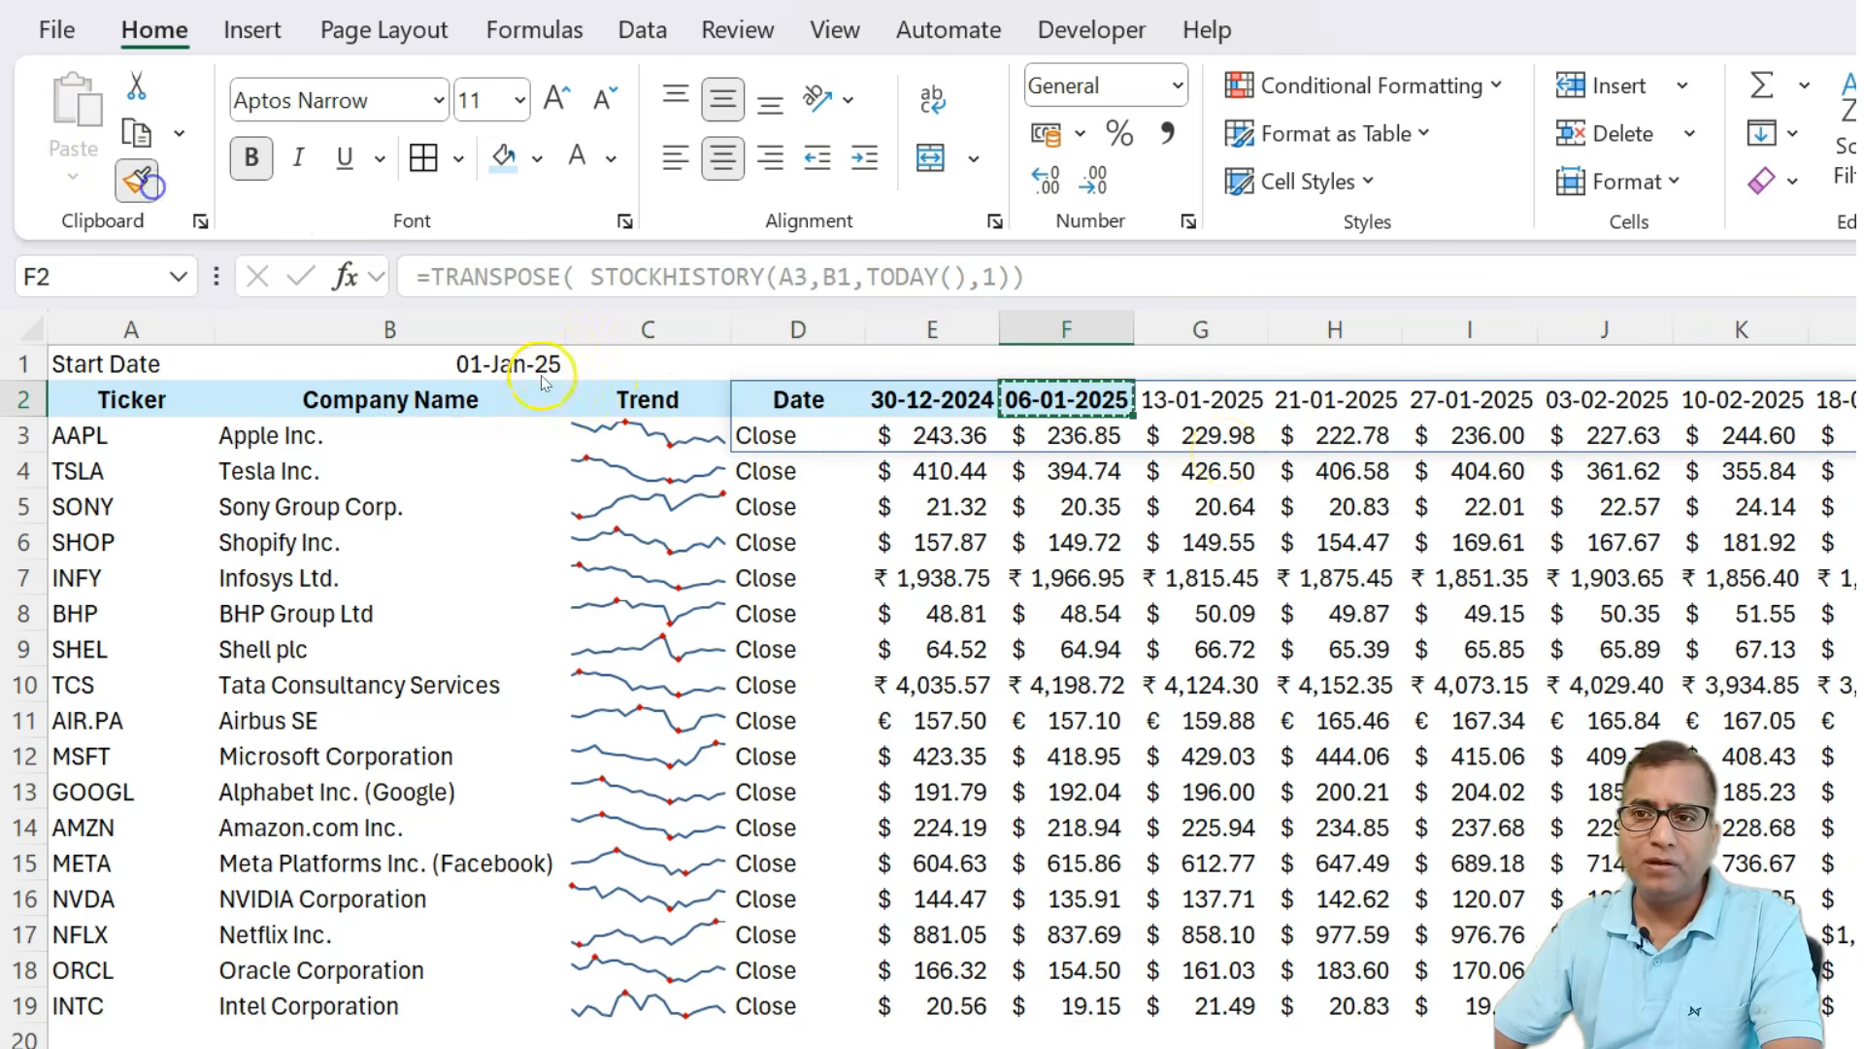
pyautogui.click(1195, 398)
pyautogui.moveTo(1332, 394); pyautogui.dragTo(1856, 398)
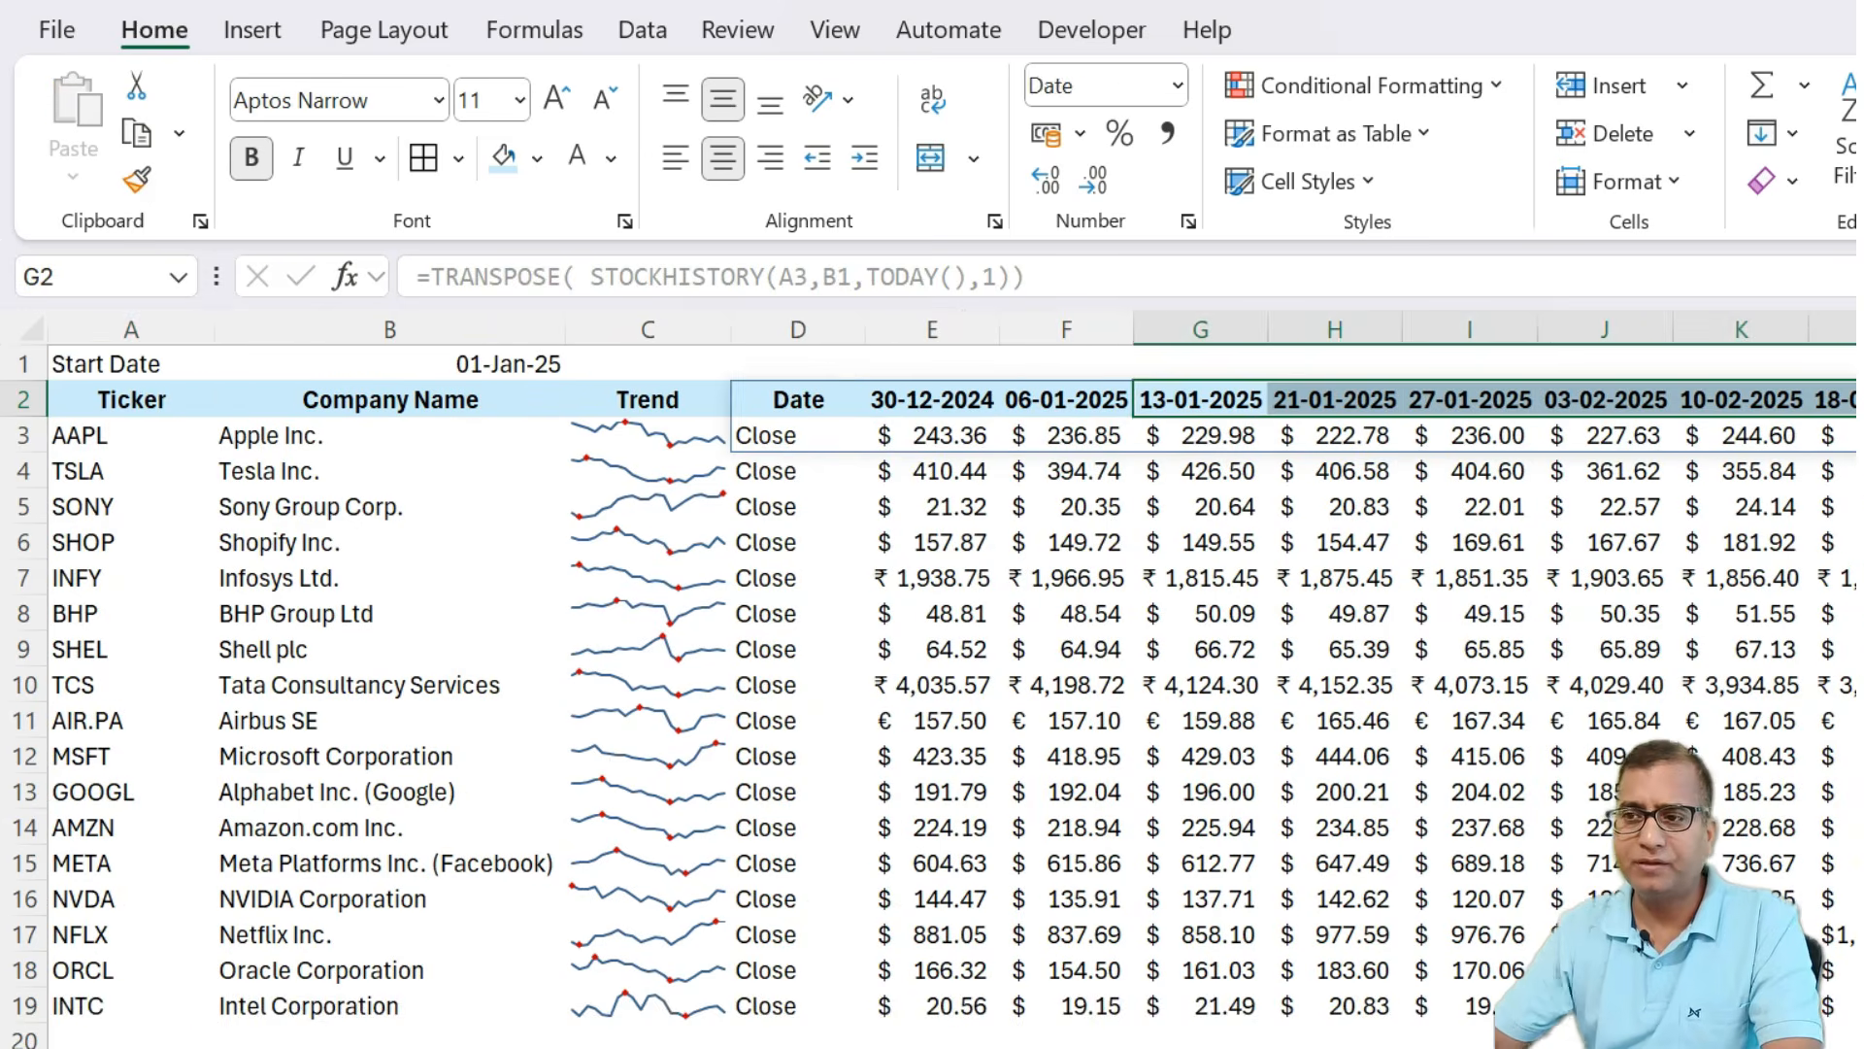
# Review the finished table of tickers, trends and weekly prices.
pyautogui.press('Home')
pyautogui.scroll(-3, 1066, 899)
pyautogui.scroll(3, 1066, 899)
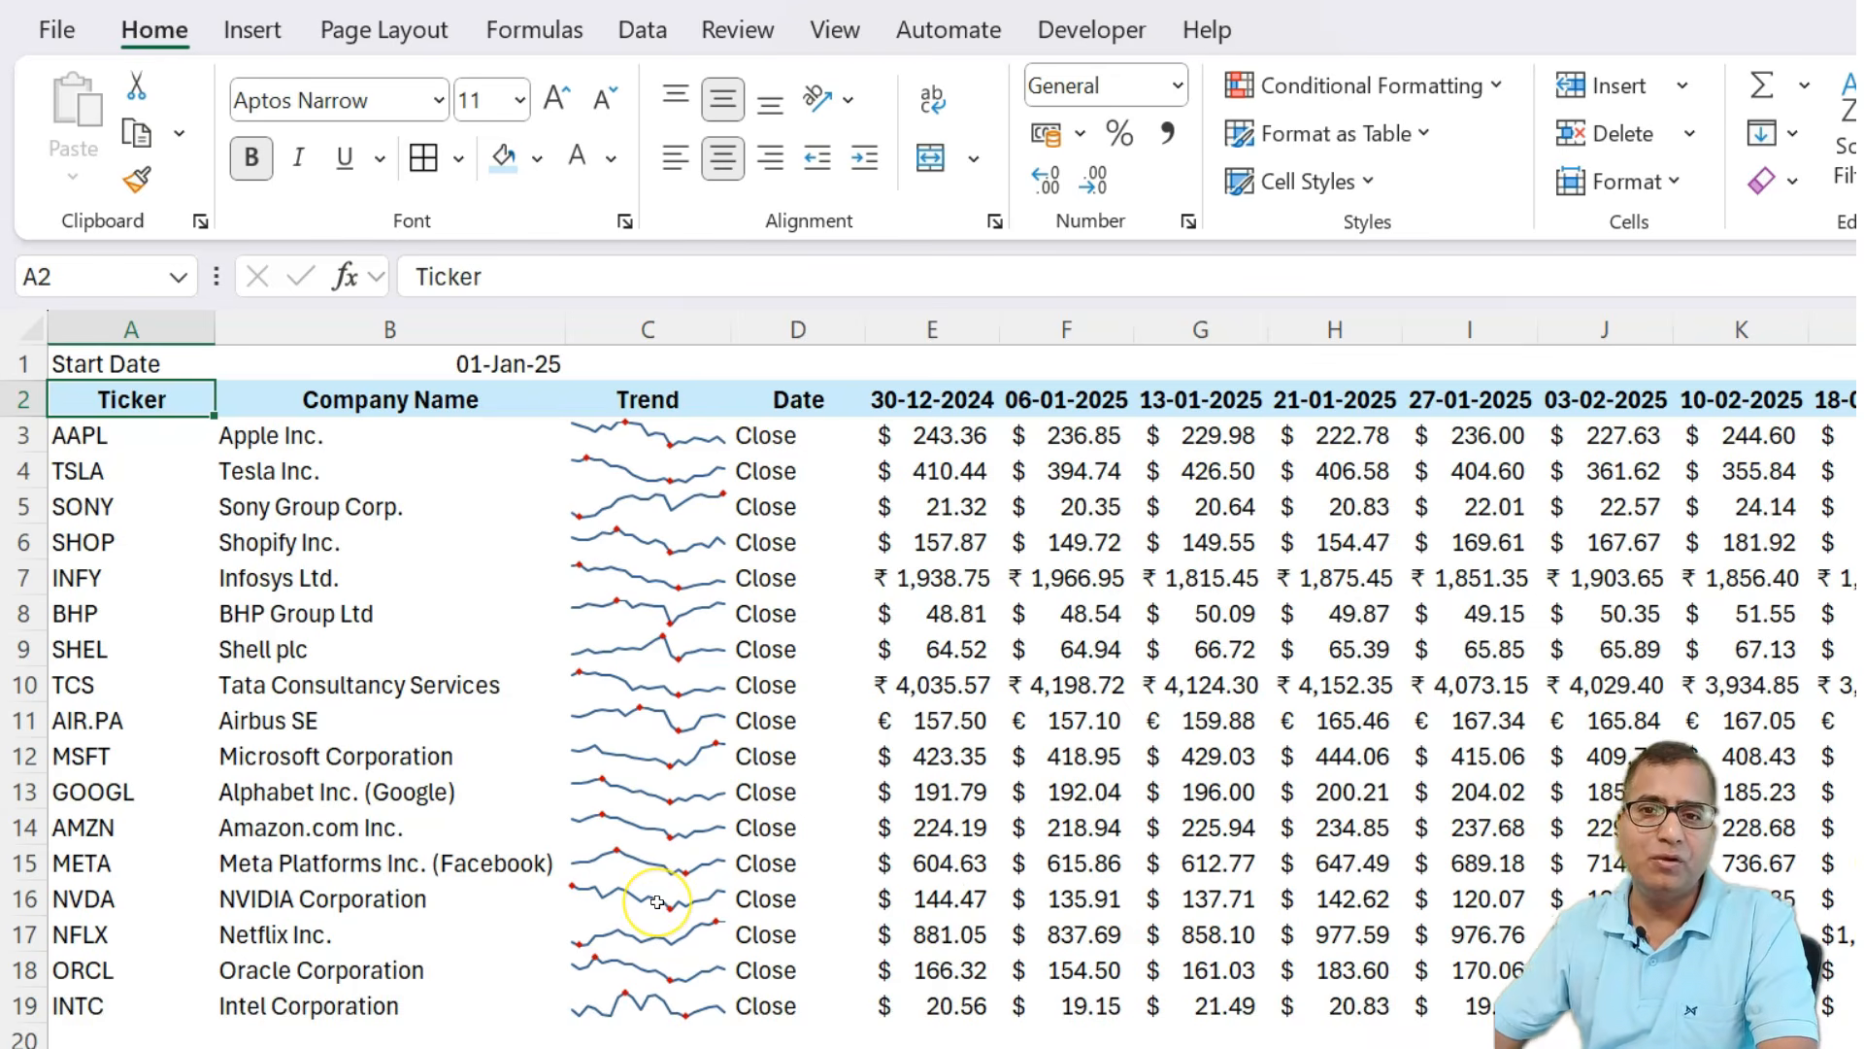
pyautogui.press('Down')
pyautogui.hotkey('ctrl', 'shift', 'Down')
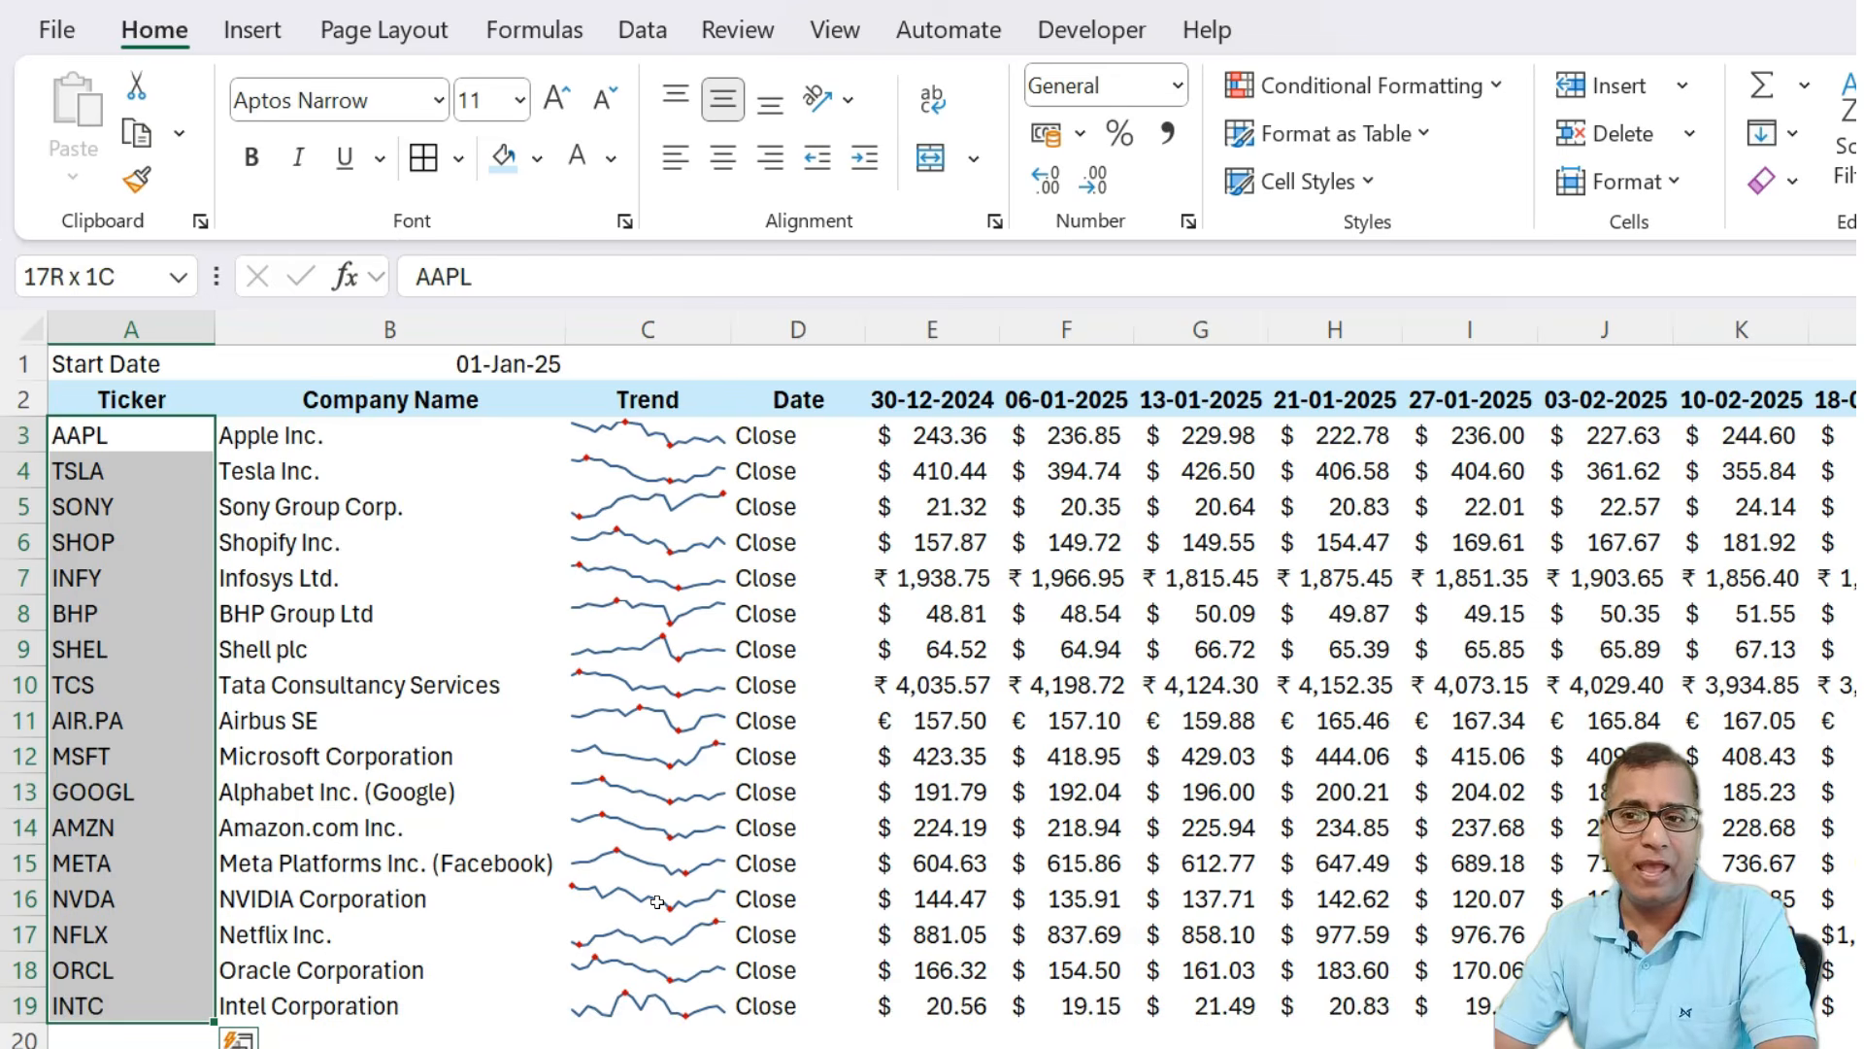
pyautogui.press('Right')
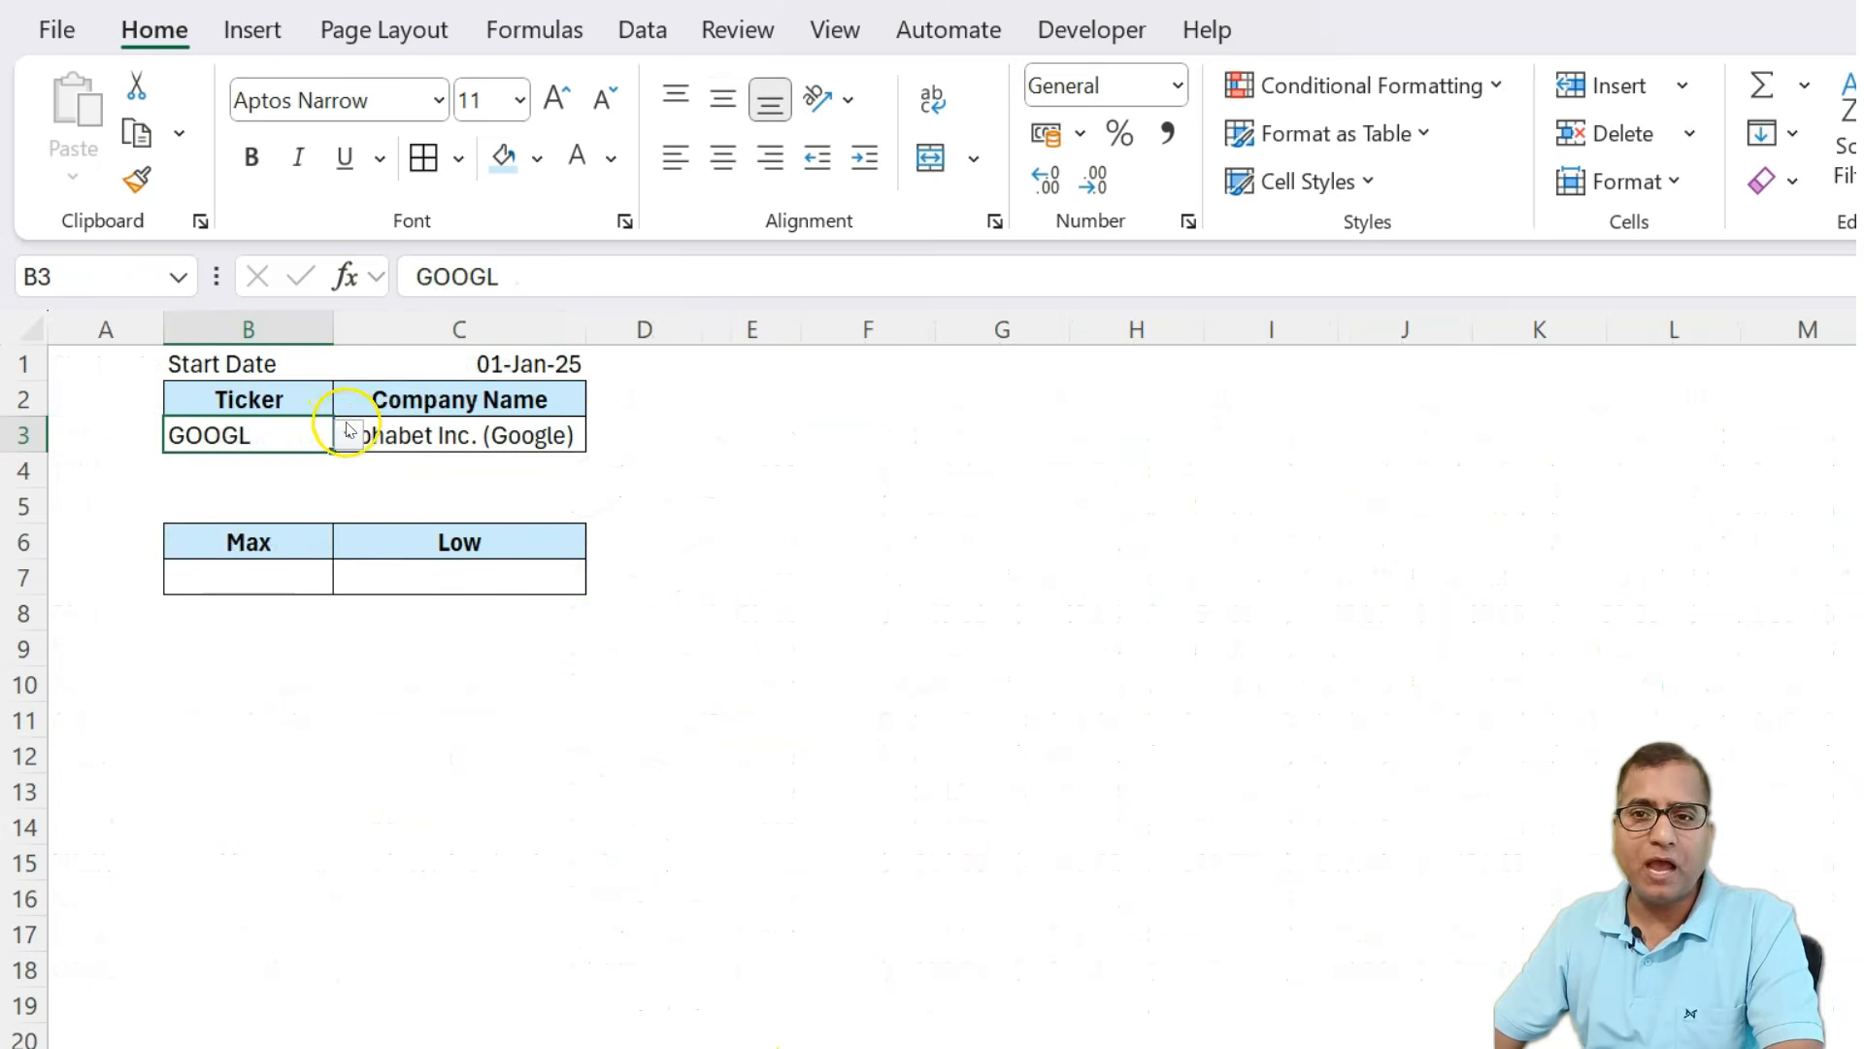
# Examine the dashboard sheet's ticker selector, company name lookup and start date.
pyautogui.click(348, 431)
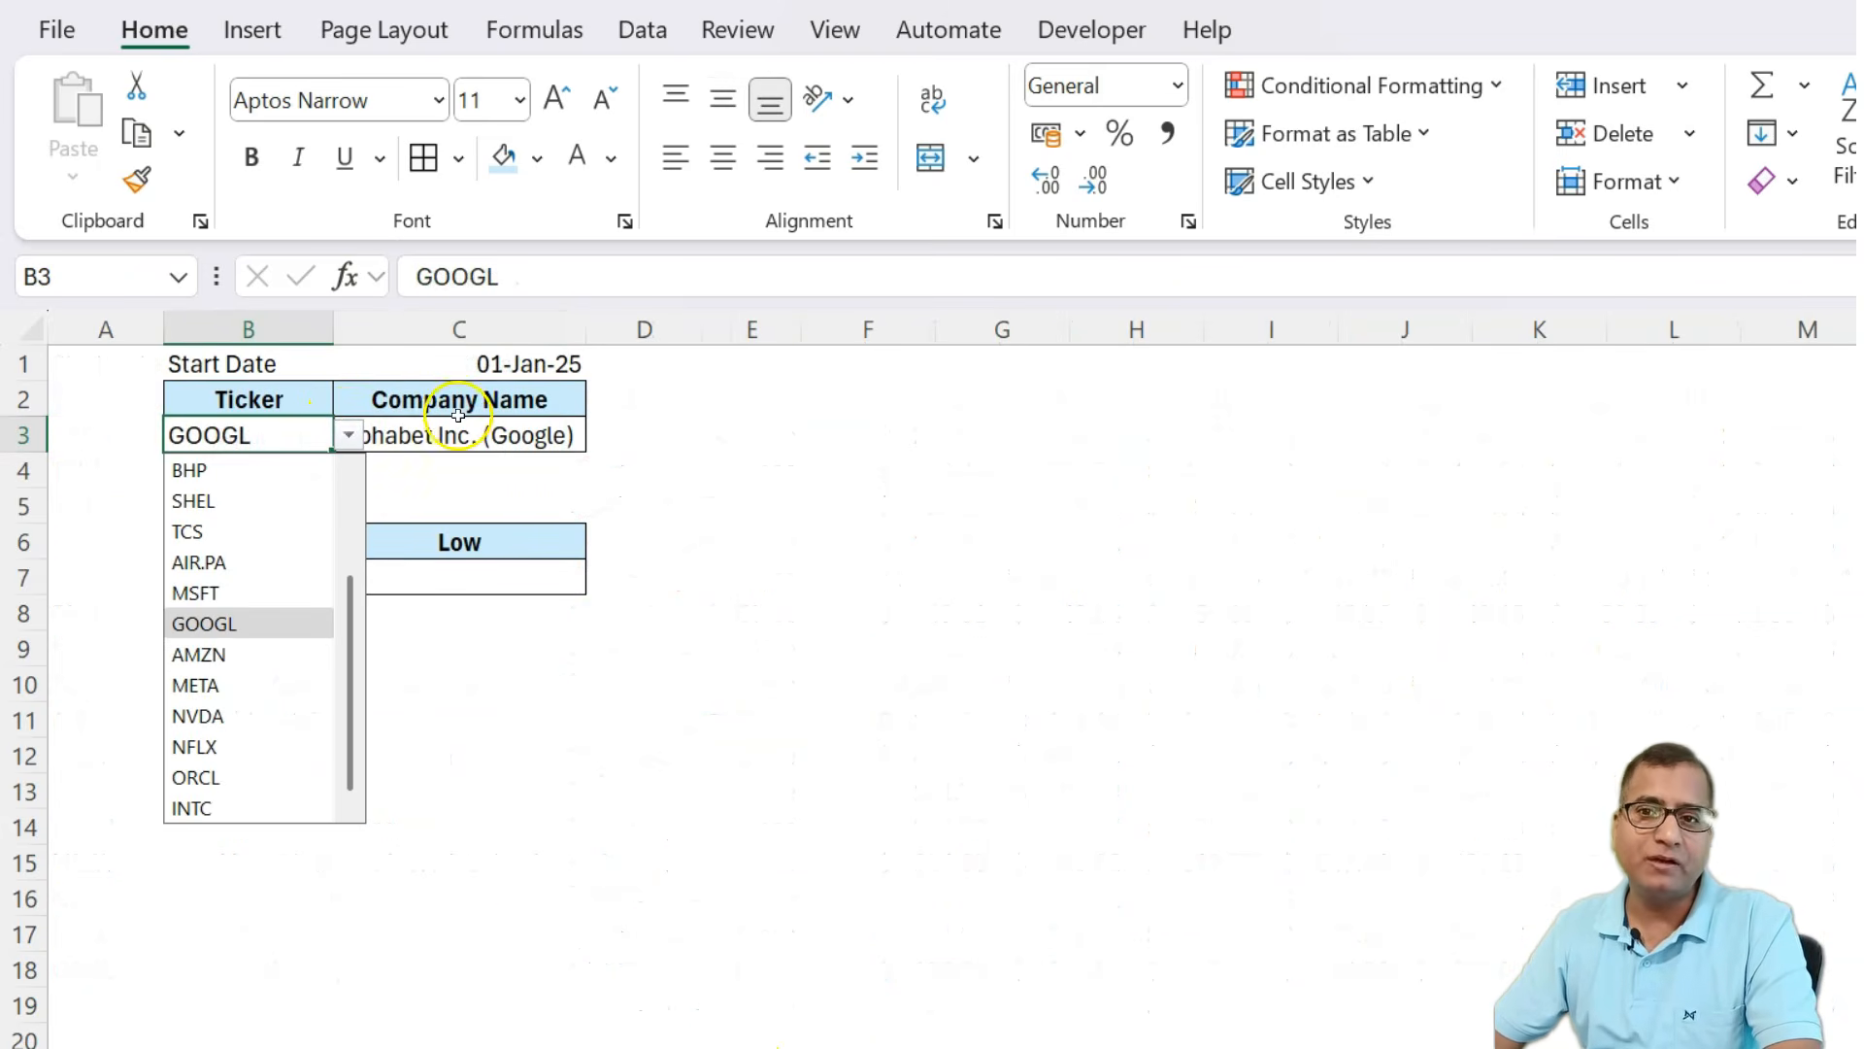
pyautogui.click(437, 427)
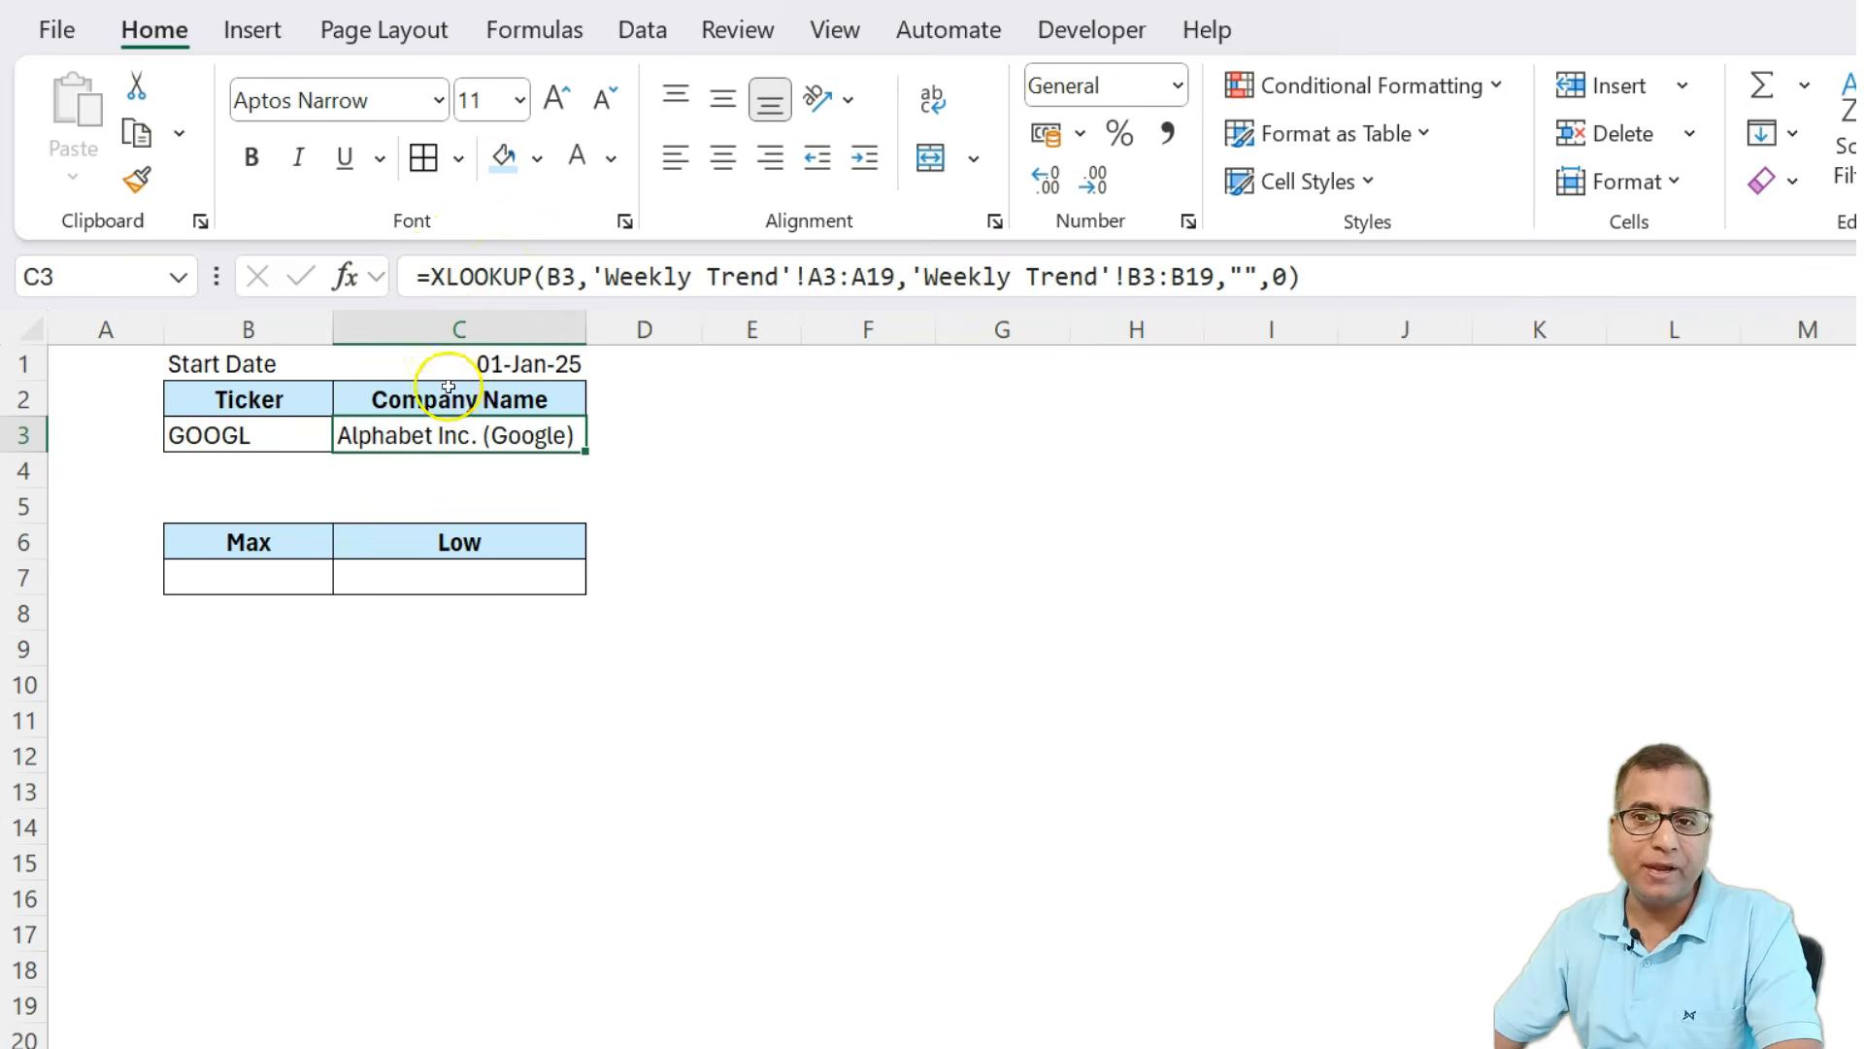
pyautogui.hotkey('ctrl', 'pageup')
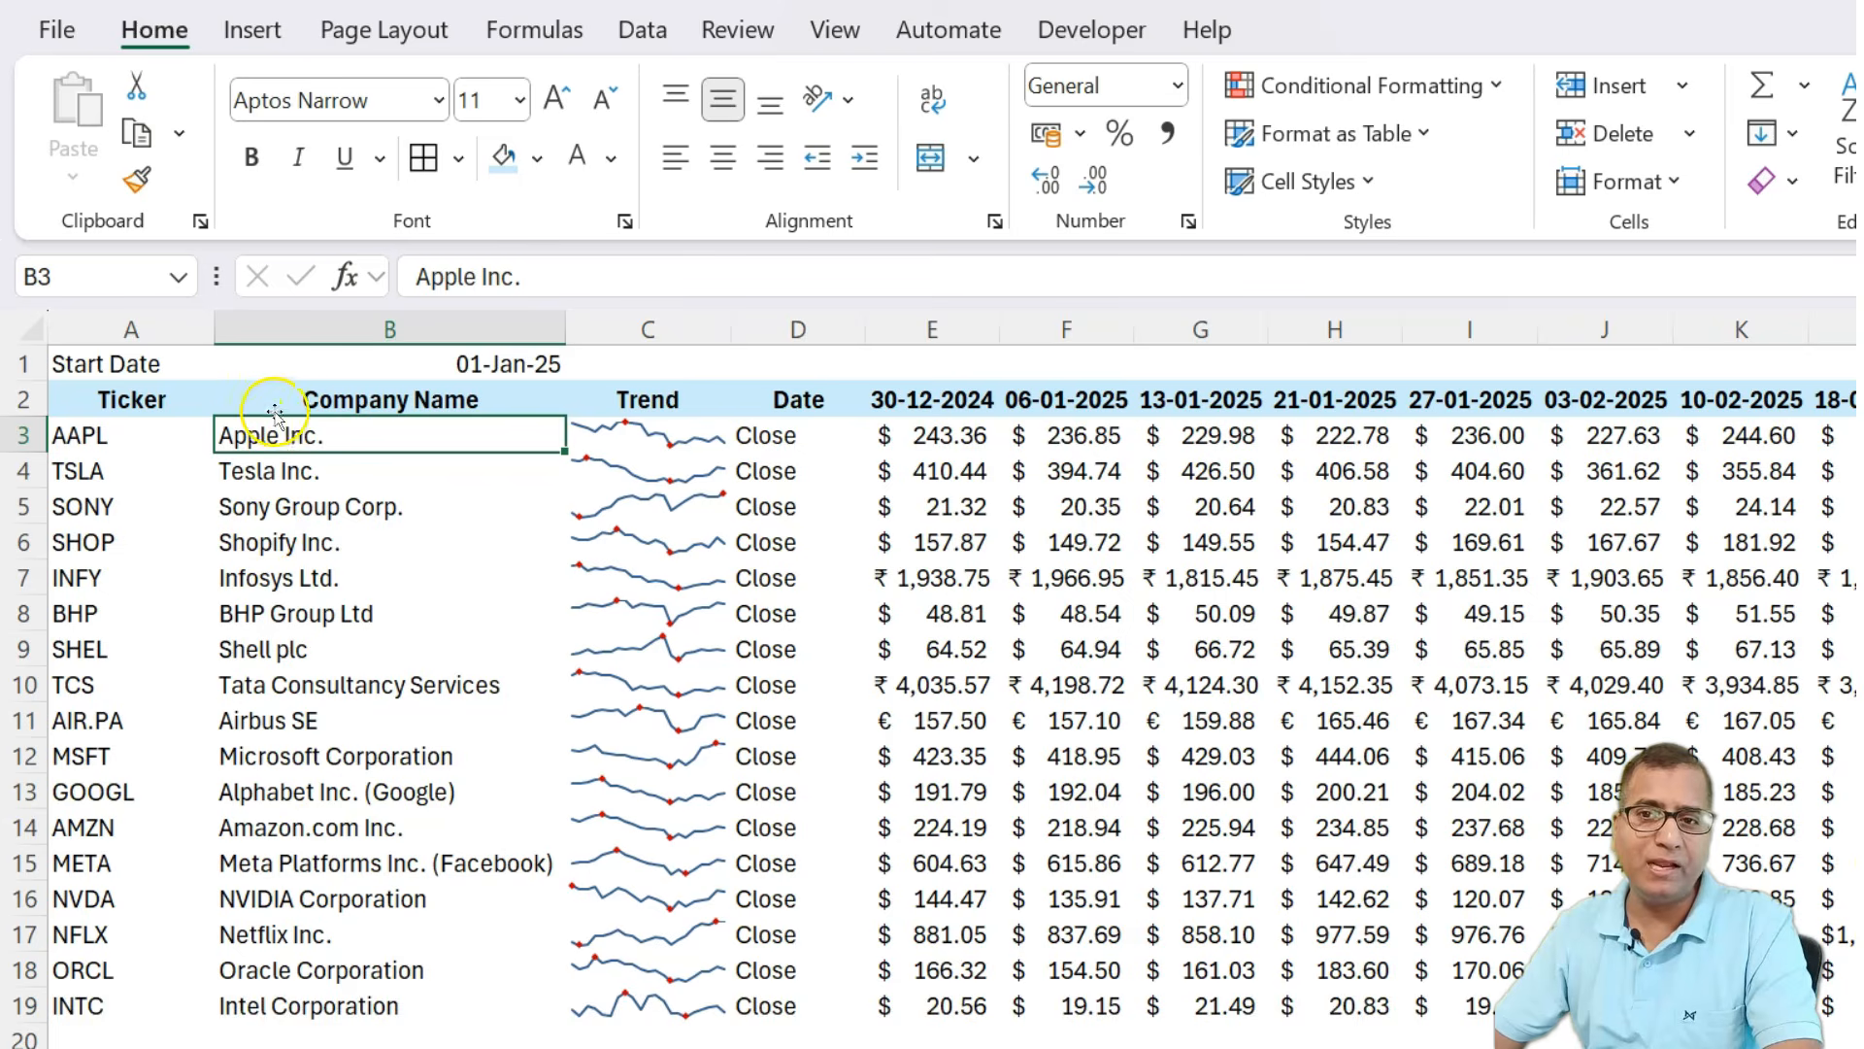
pyautogui.hotkey('ctrl', 'pagedown')
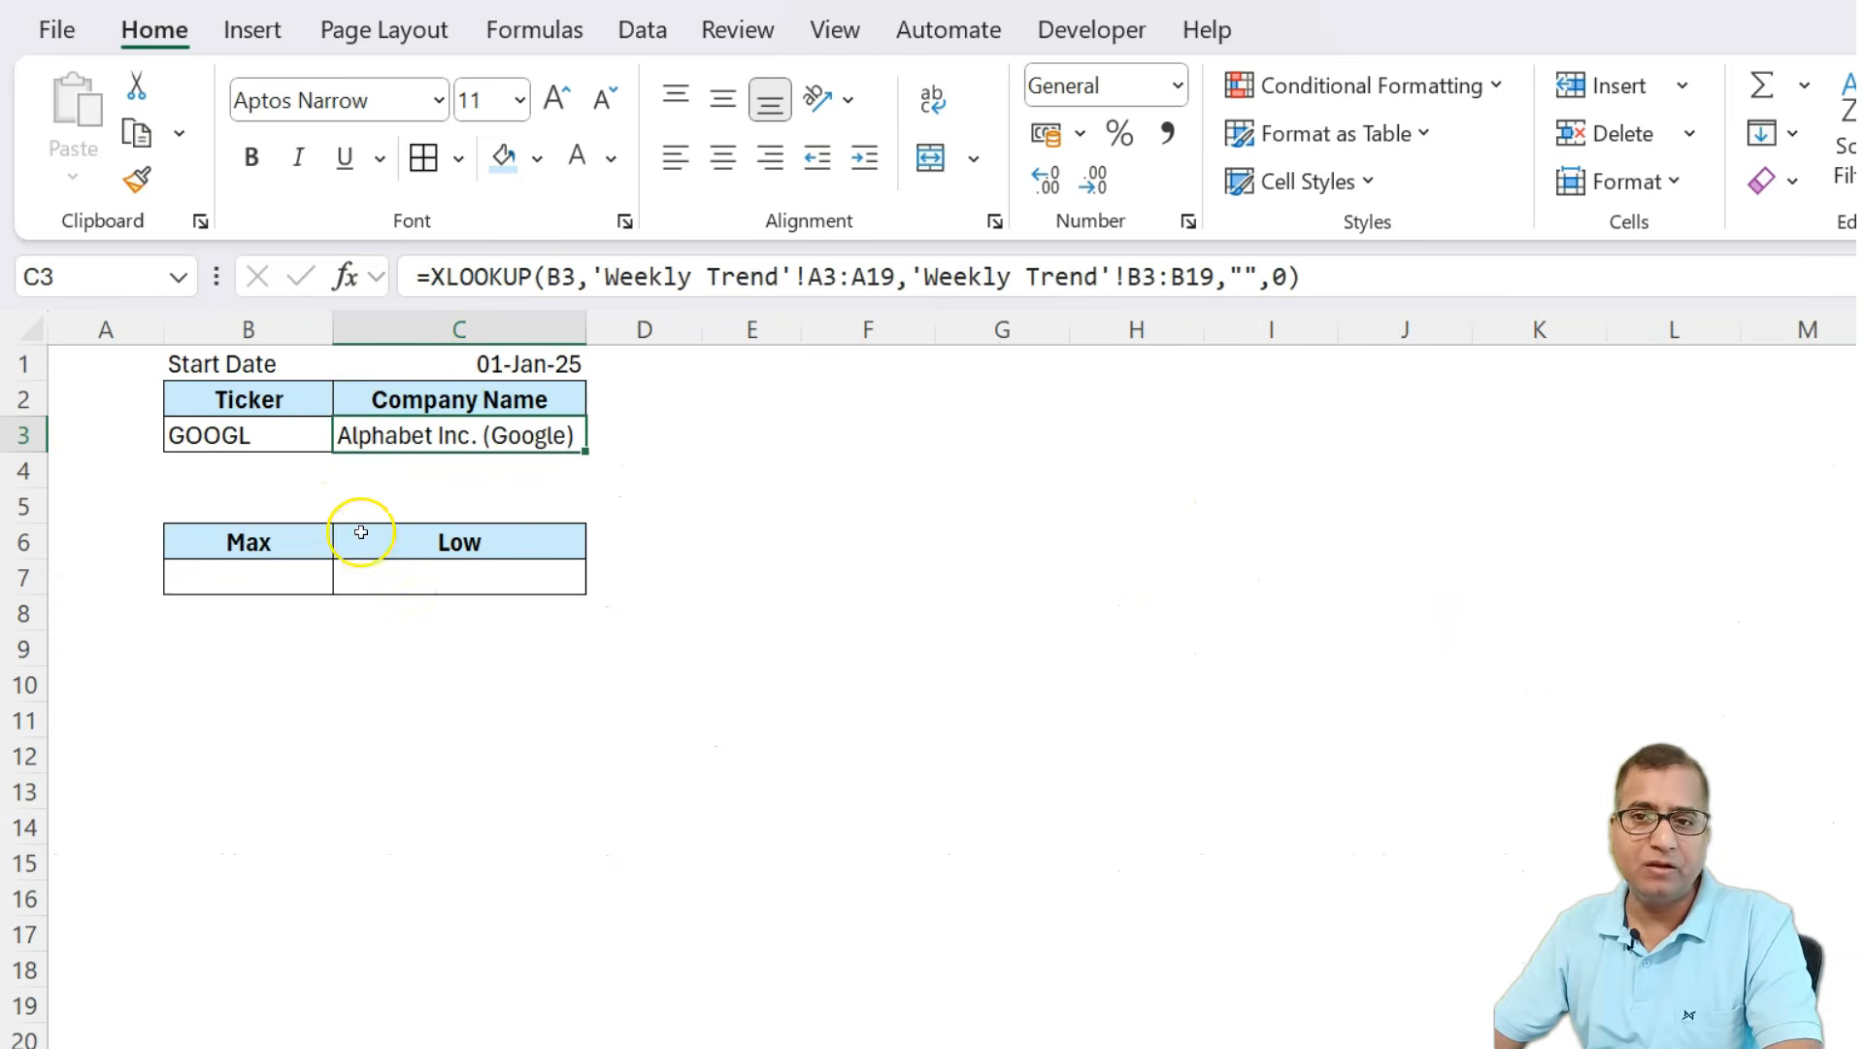
pyautogui.click(462, 361)
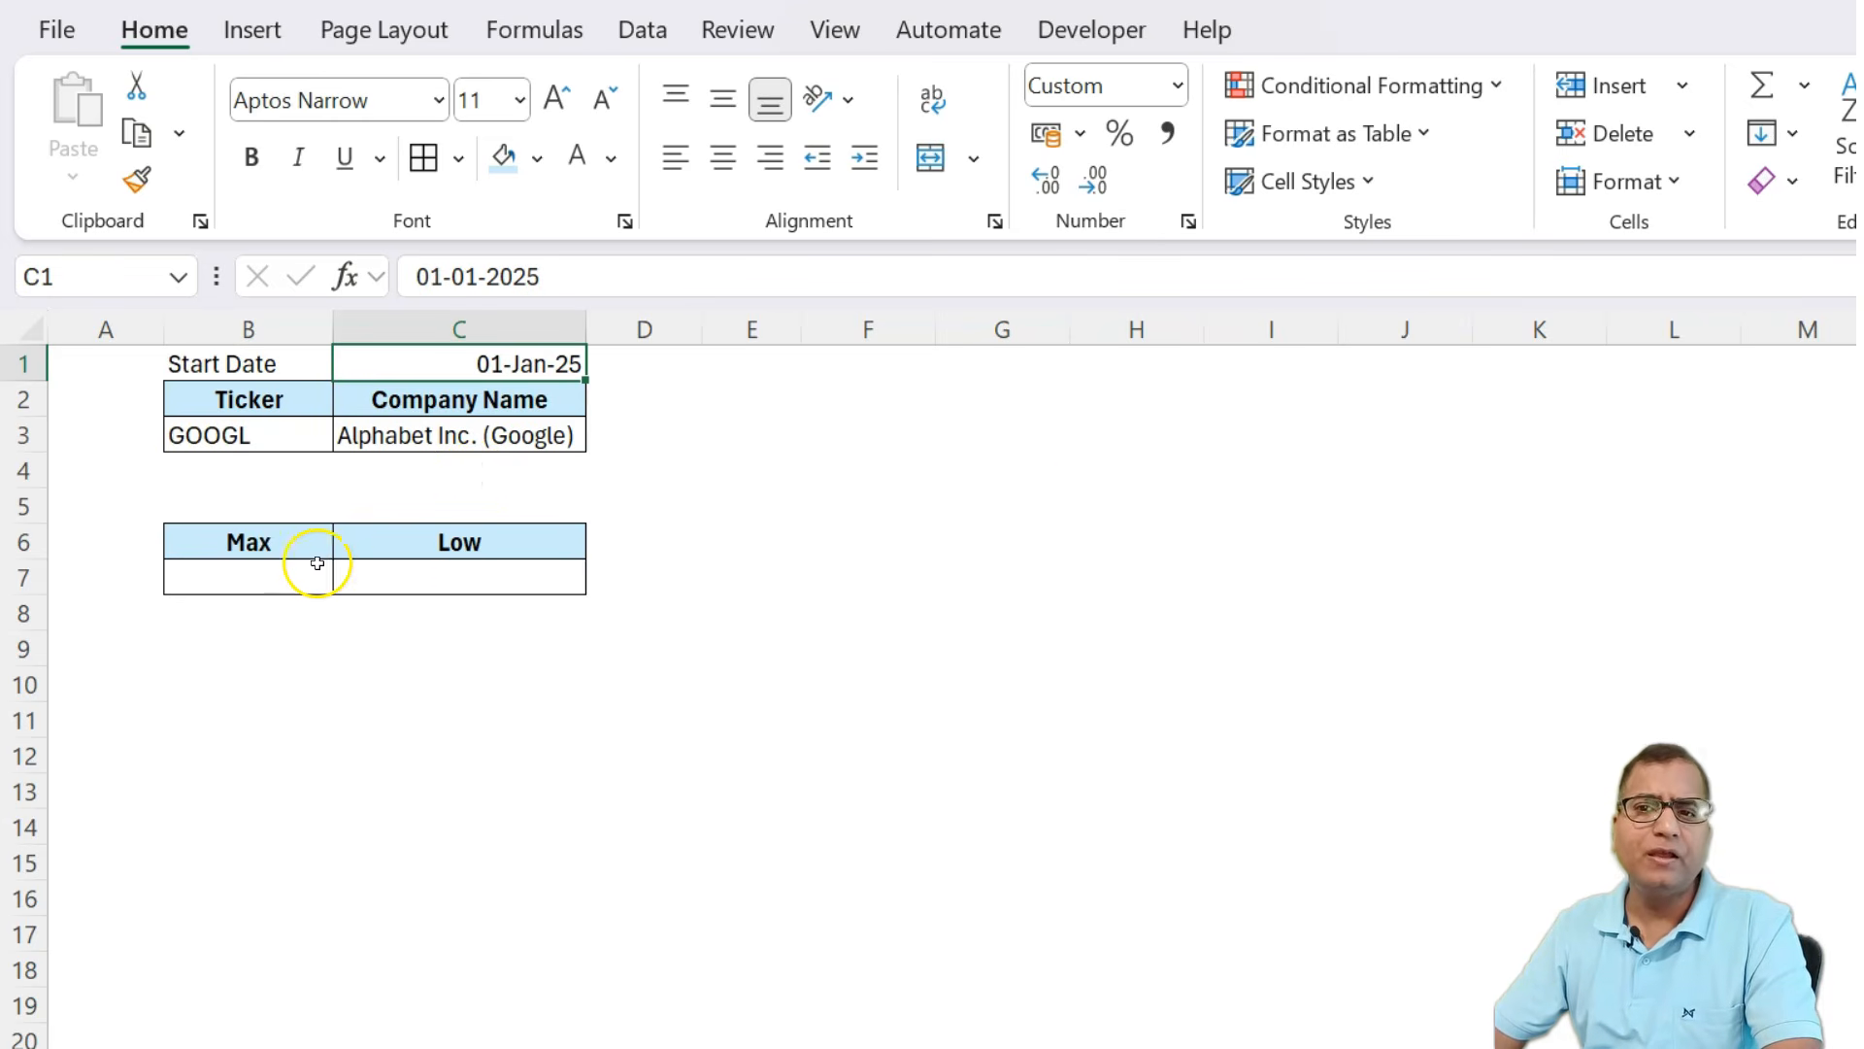
# Select AIR.PA as the dashboard ticker from the ticker dropdown in B3.
pyautogui.click(496, 428)
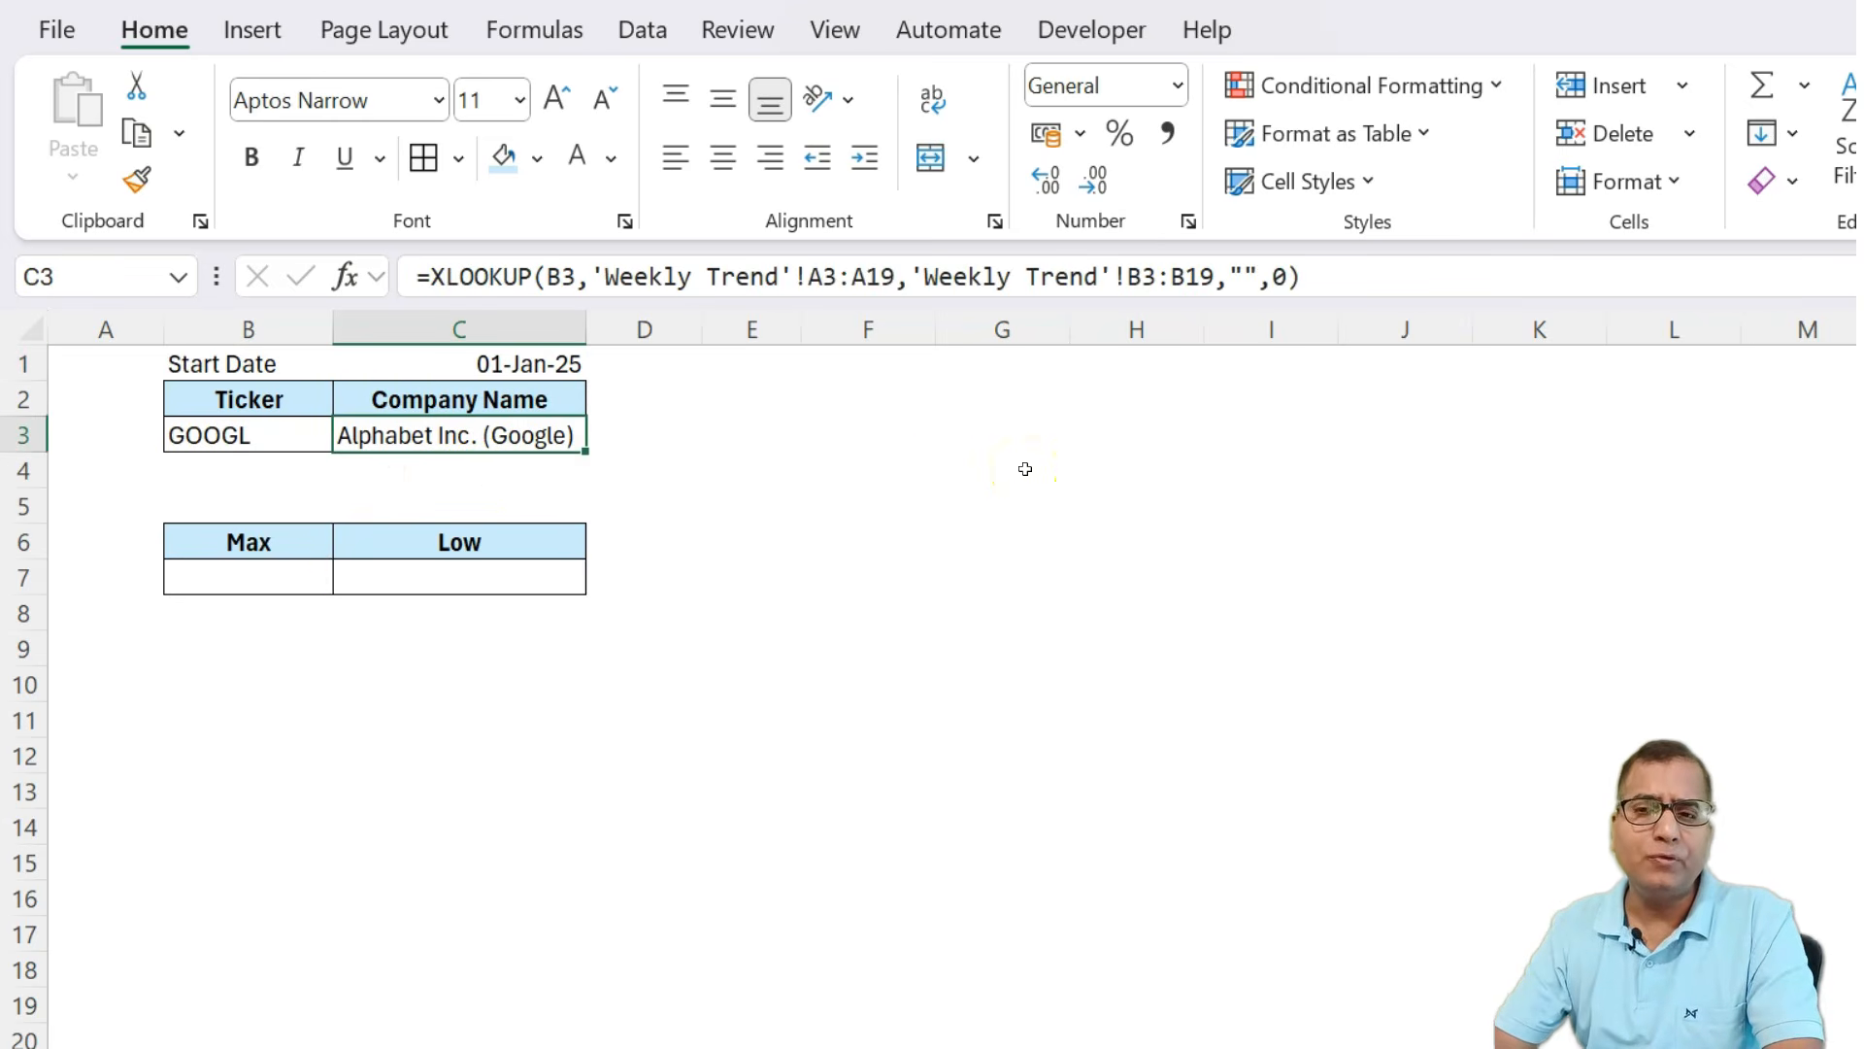
pyautogui.press('Up')
pyautogui.press('Left')
pyautogui.hotkey('shift', 'Down')
pyautogui.hotkey('shift', 'Right')
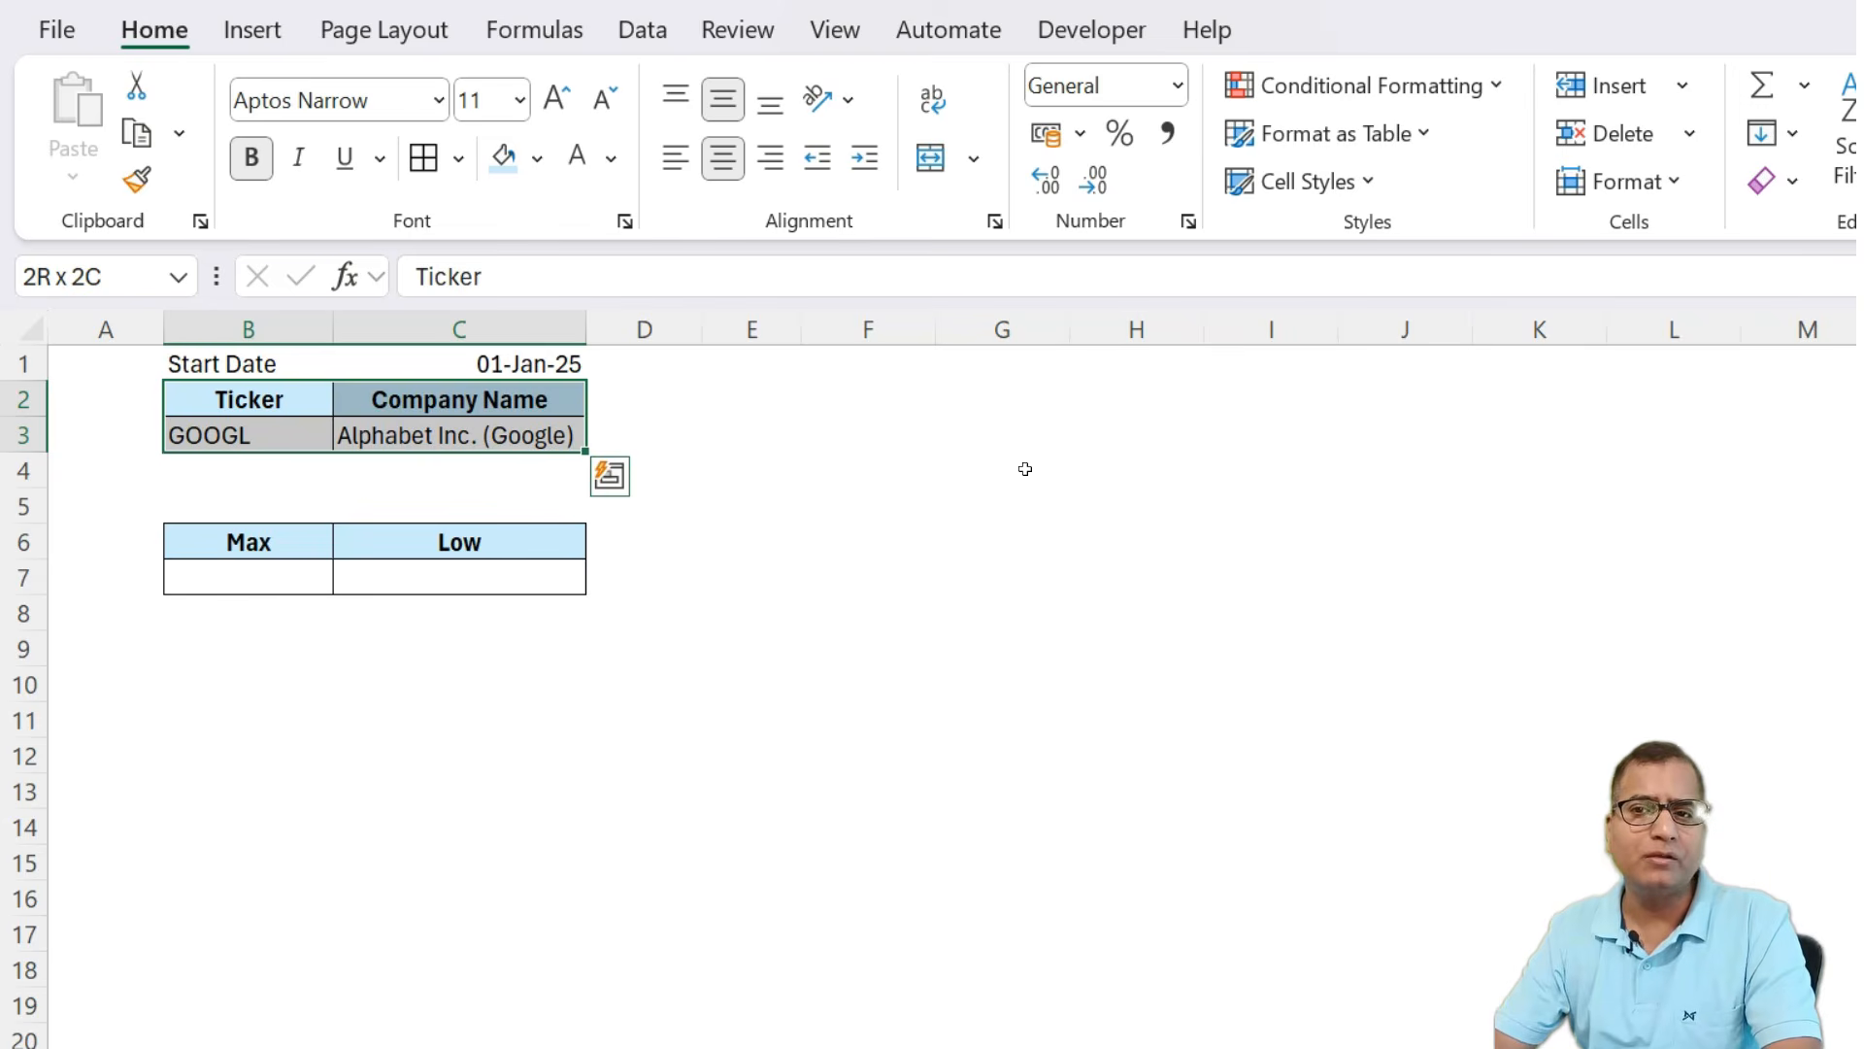
pyautogui.press('Down')
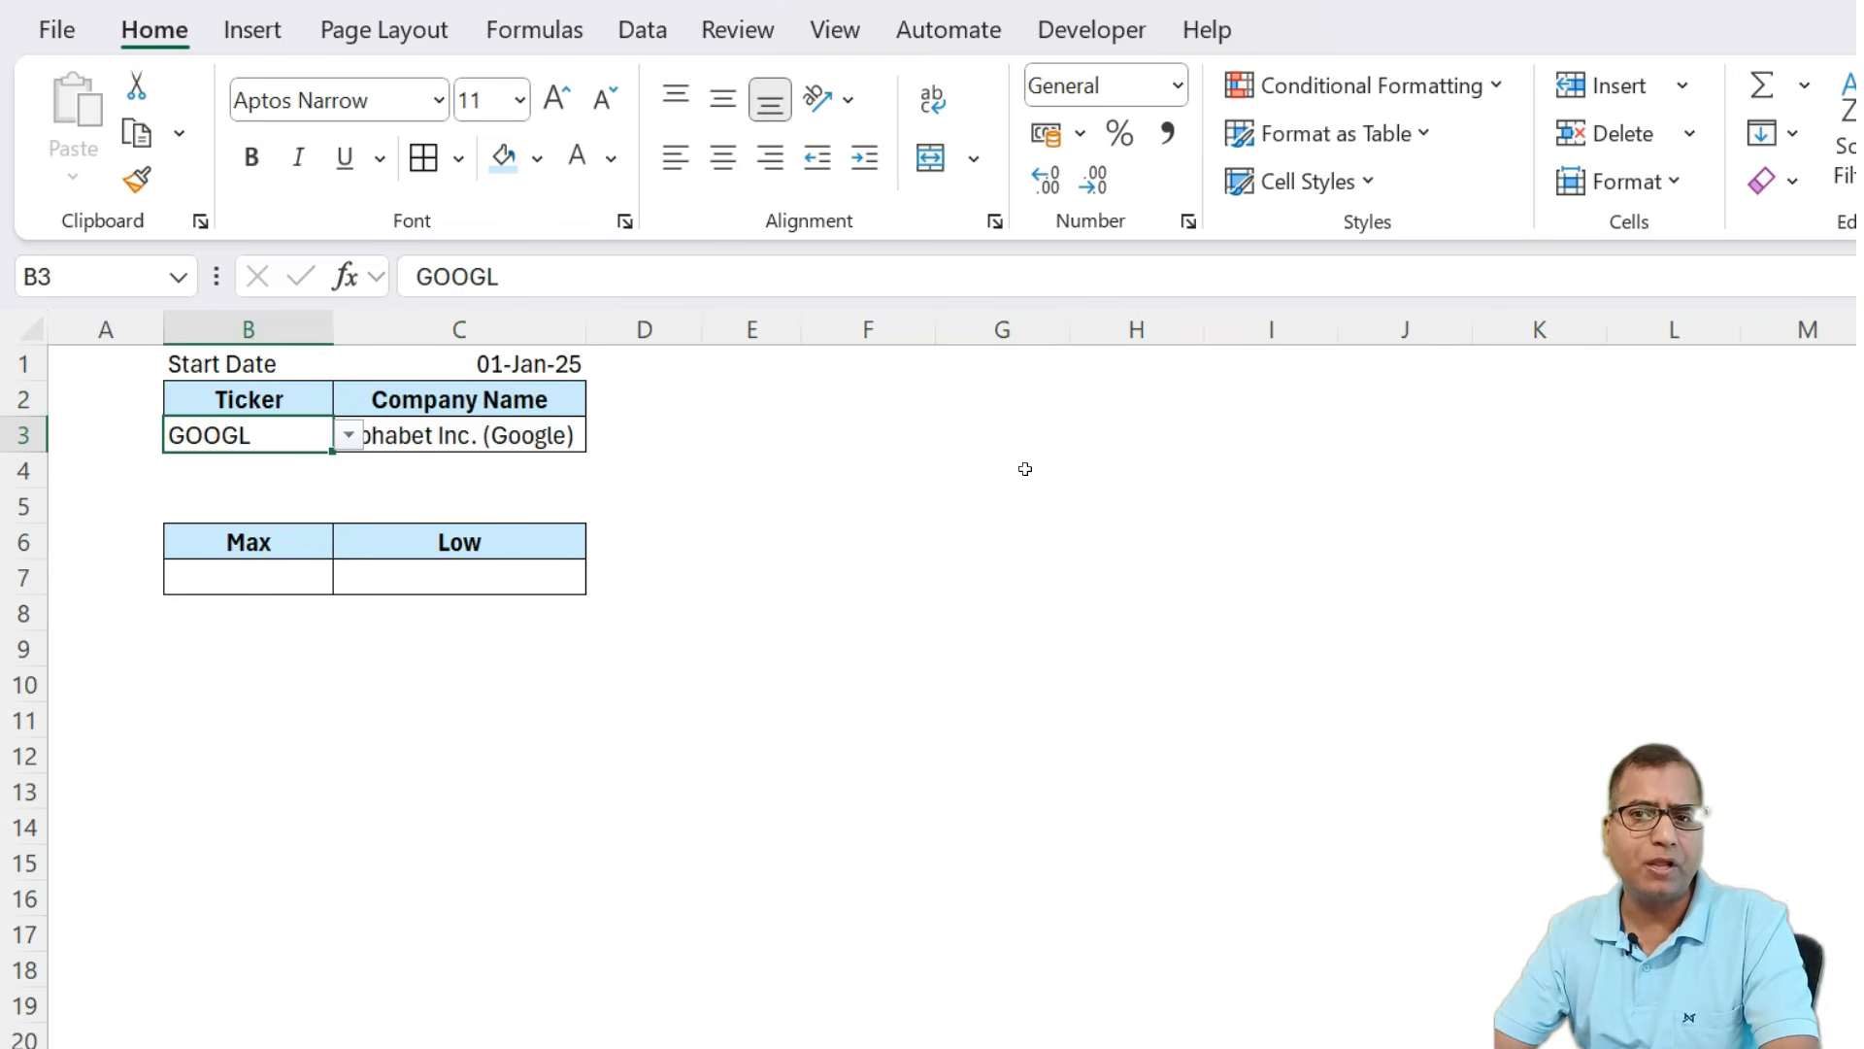
pyautogui.hotkey('alt', 'Down')
pyautogui.press('Up')
pyautogui.press('Up')
pyautogui.press('Return')
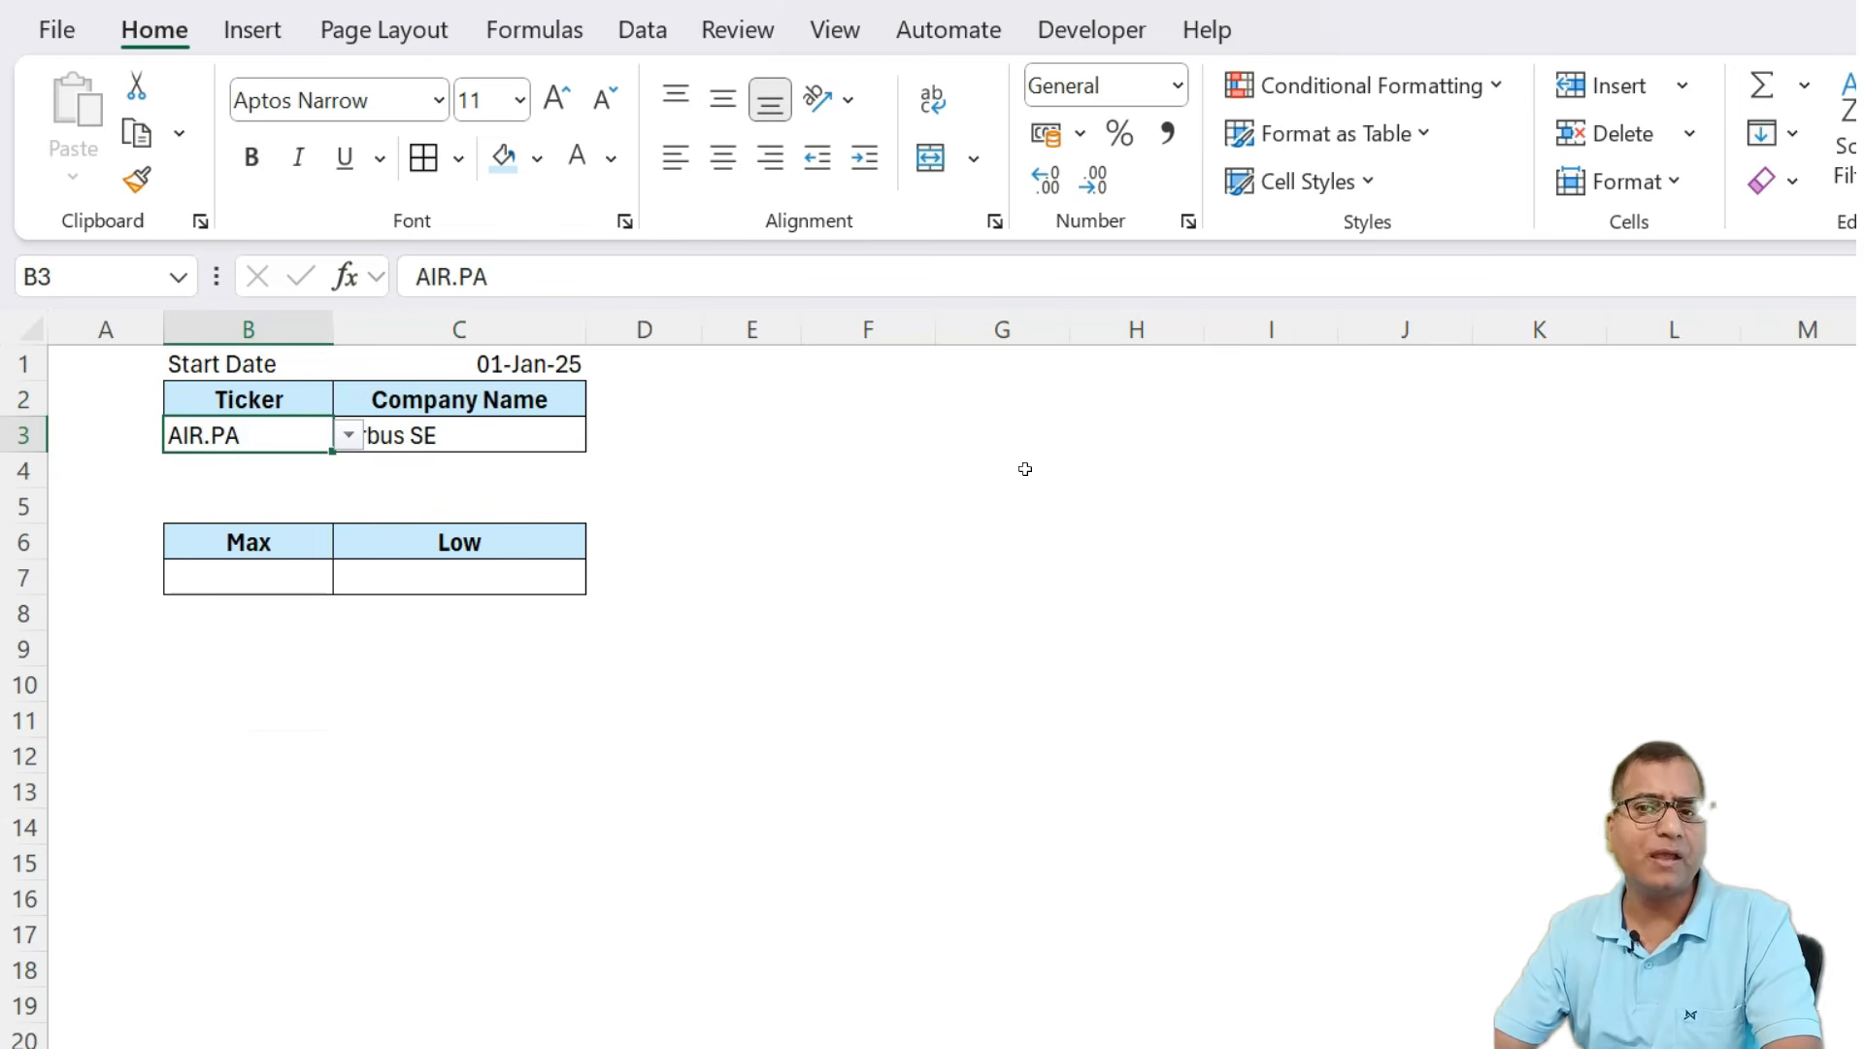
pyautogui.press('Right')
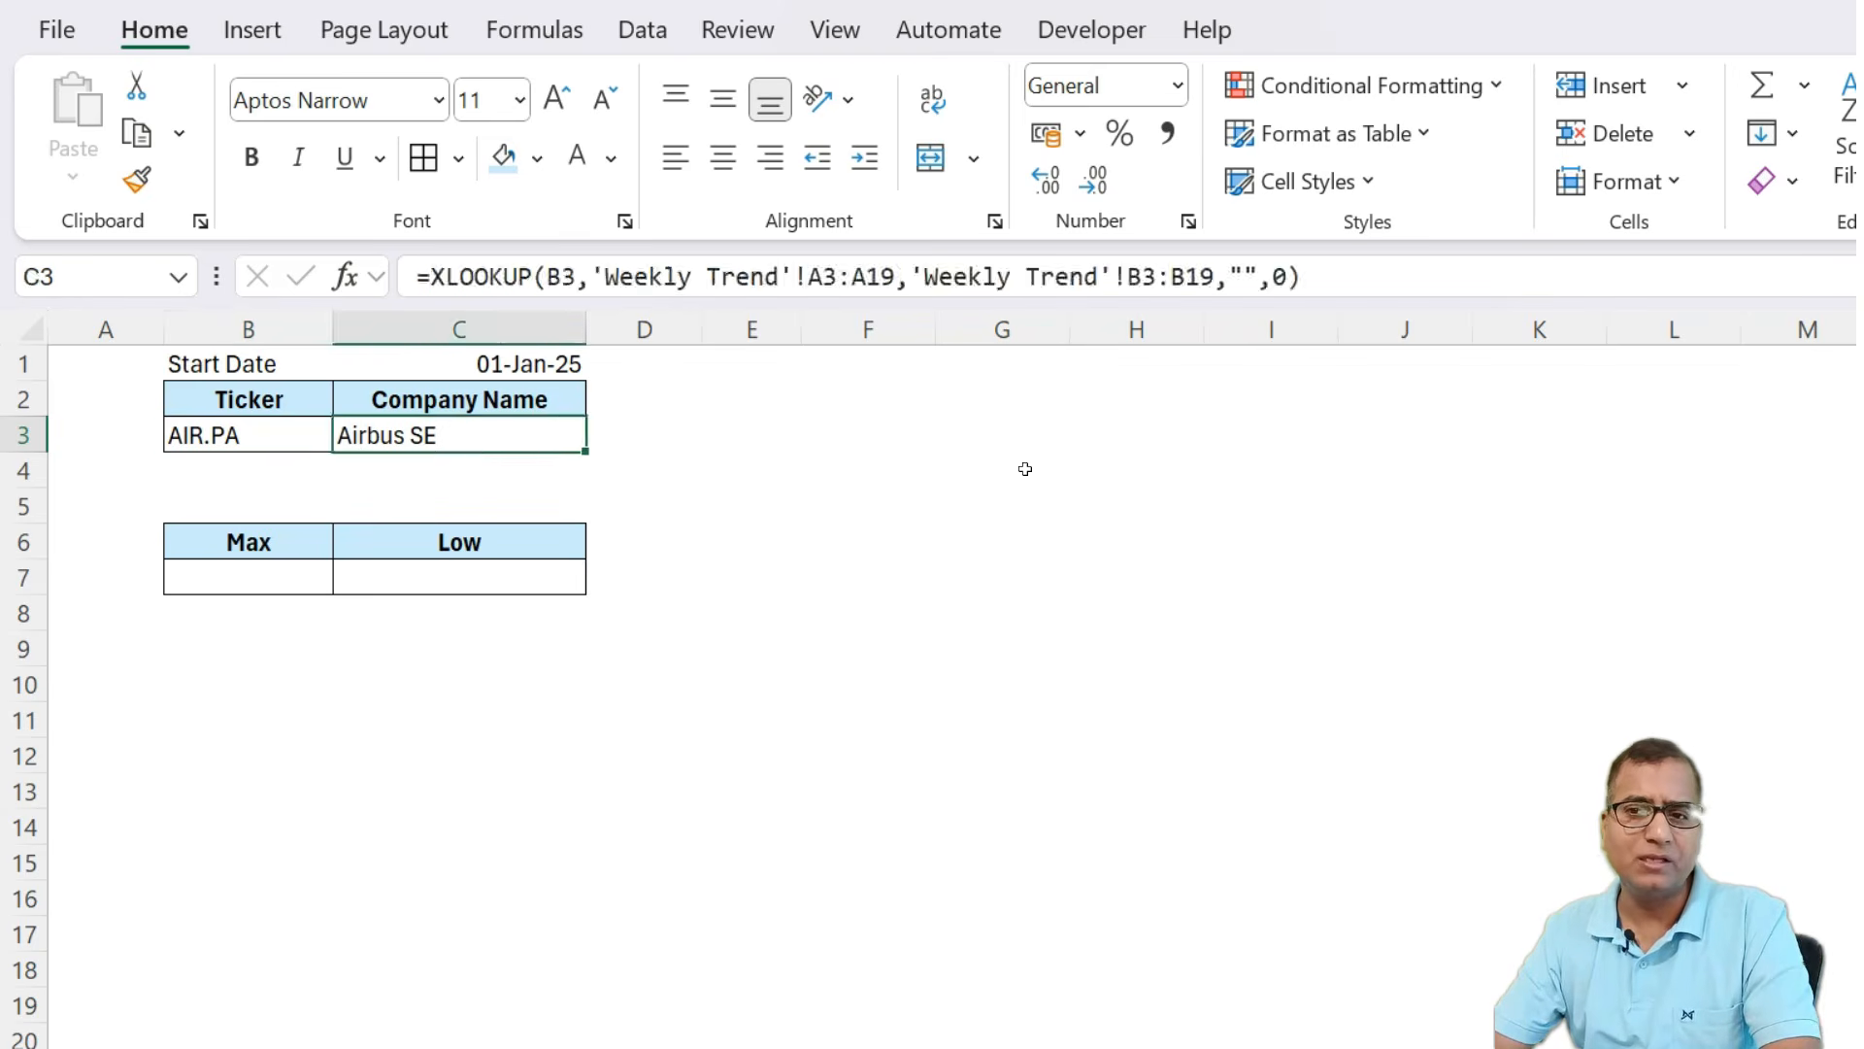
# In F2, enter =STOCKHISTORY(B3,C1,TODAY(),1) to pull weekly closing prices for the selected ticker from the start date.
pyautogui.press('Right')
pyautogui.press('Right')
pyautogui.press('Up')
pyautogui.press('Right')
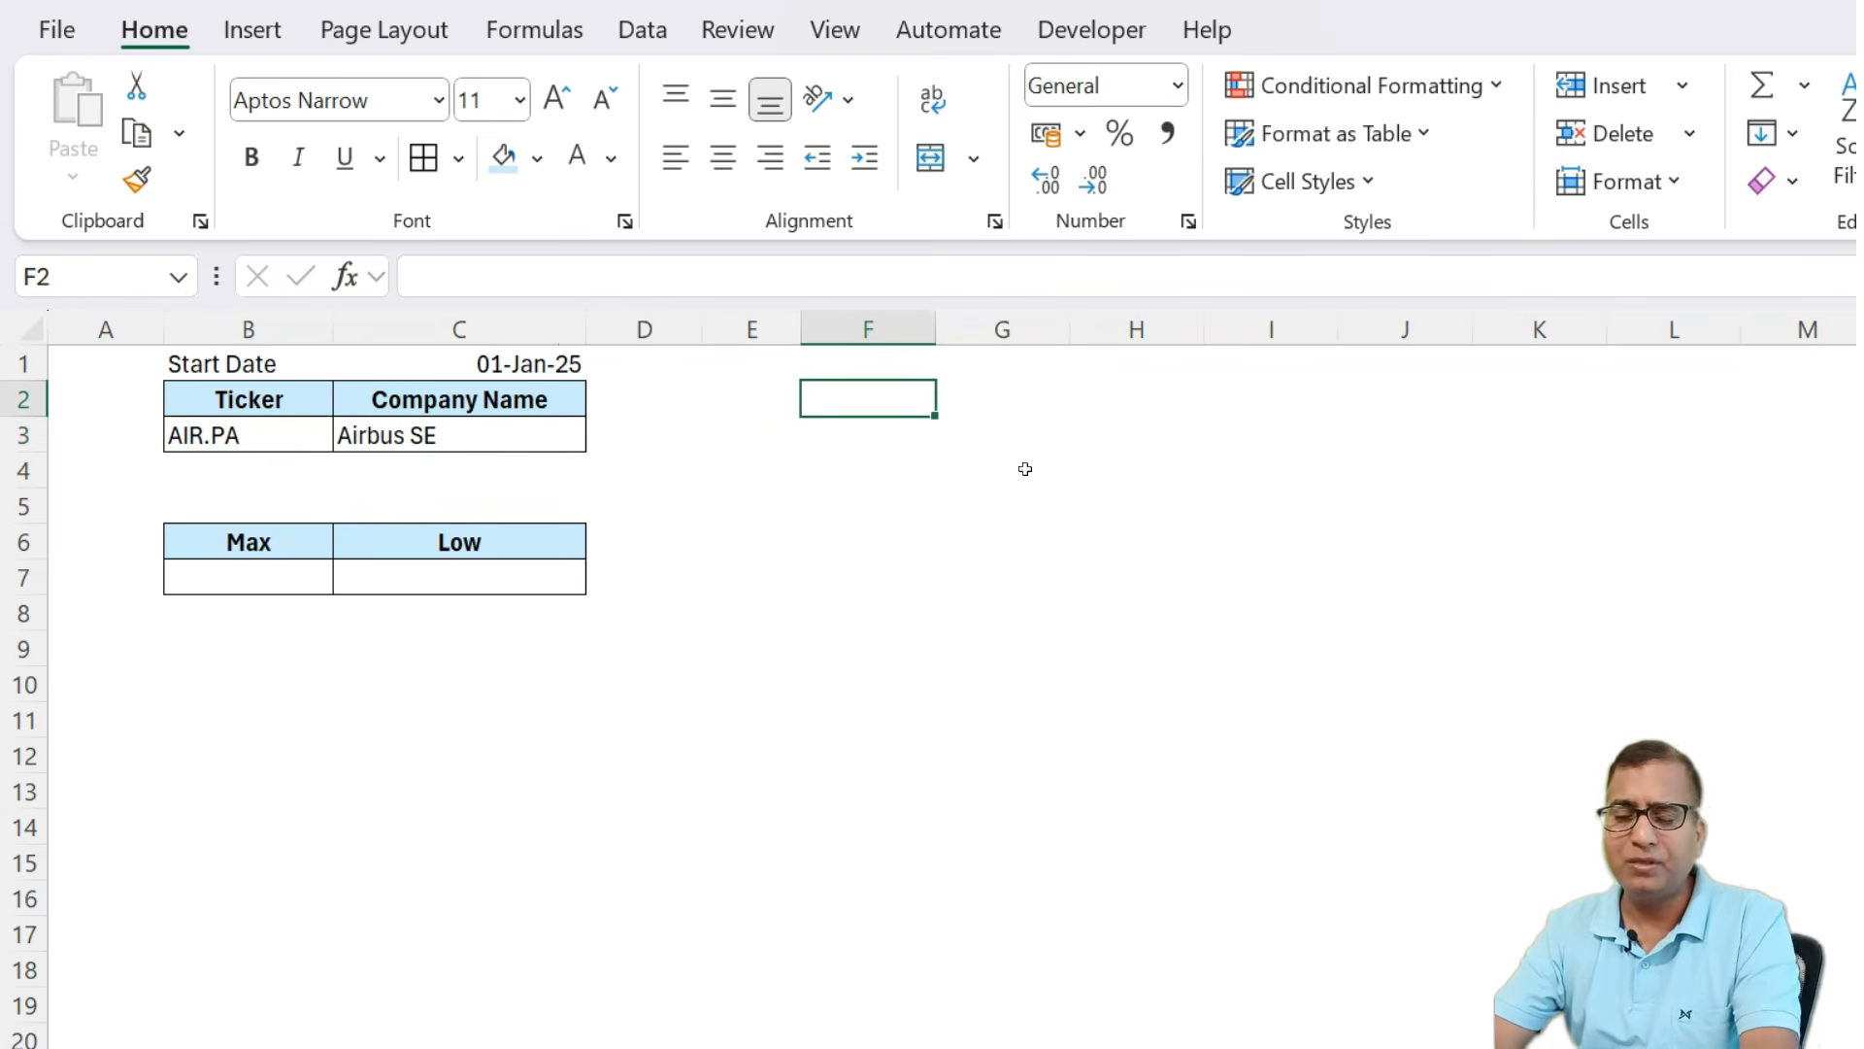
pyautogui.write('=st')
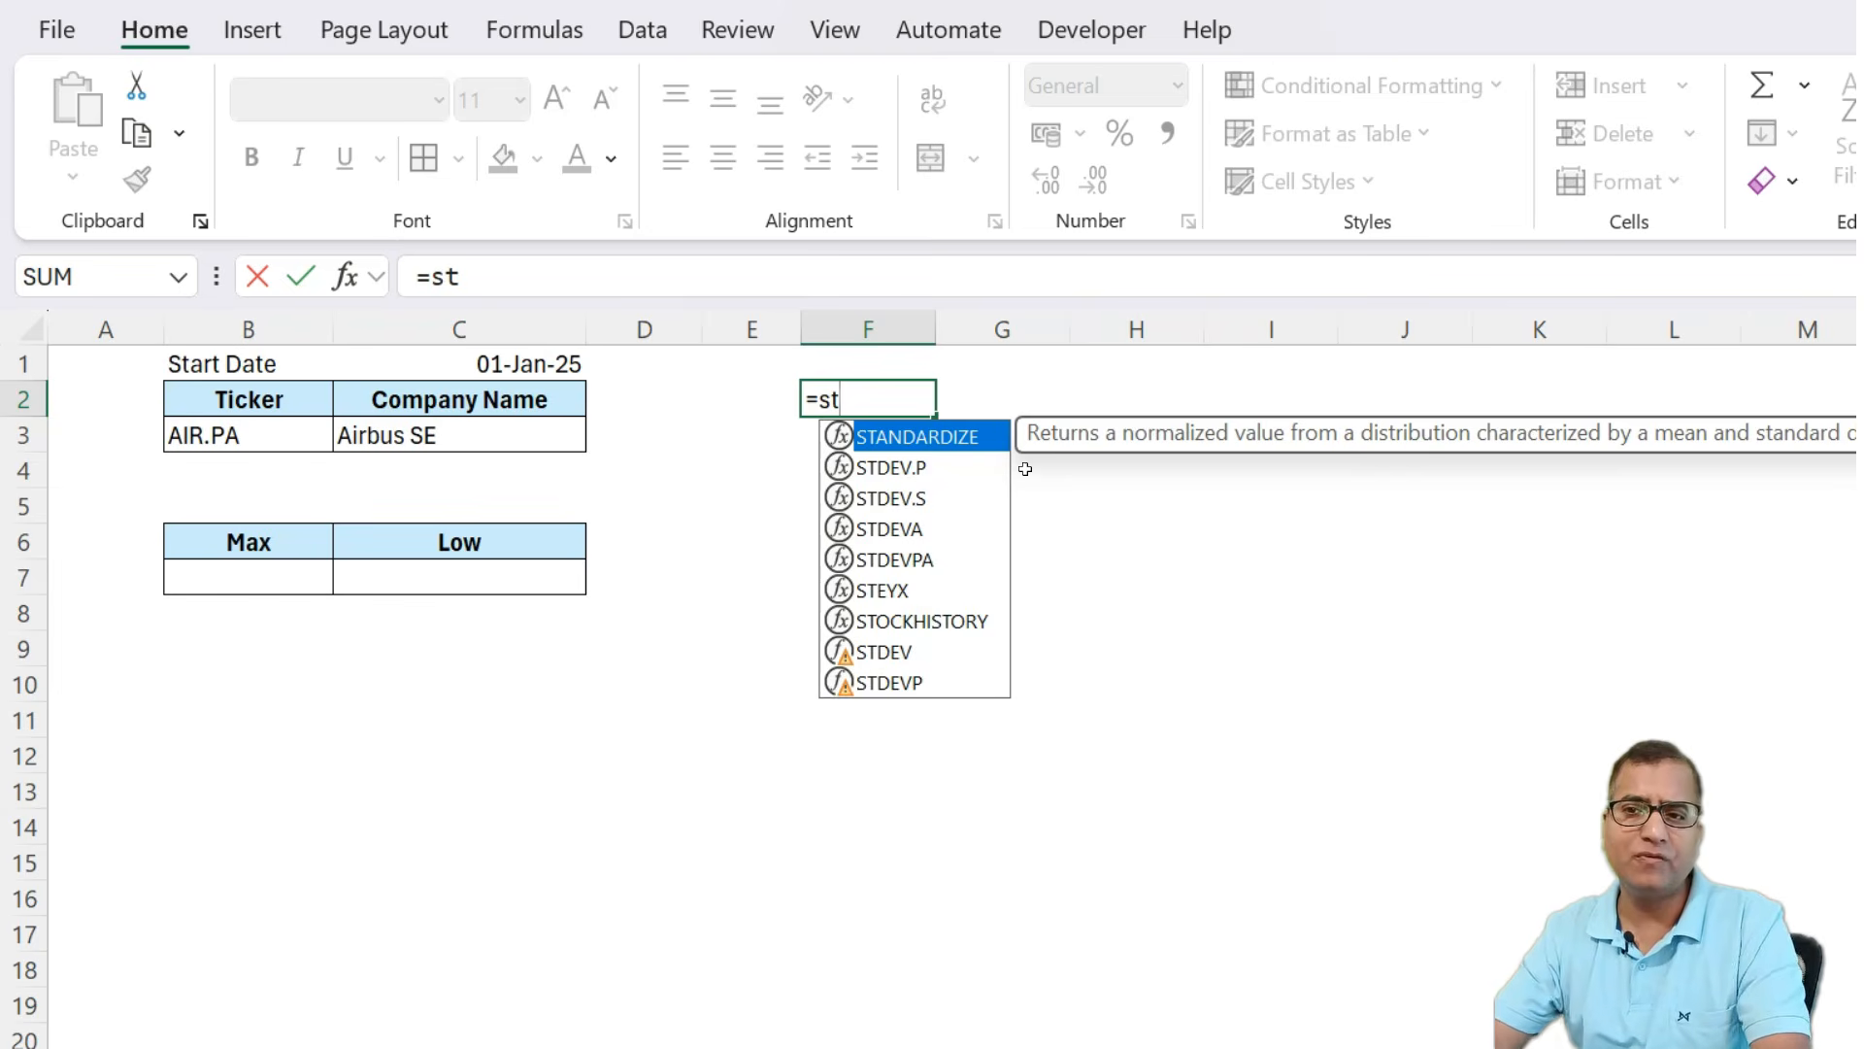
pyautogui.write('o')
pyautogui.press('Tab')
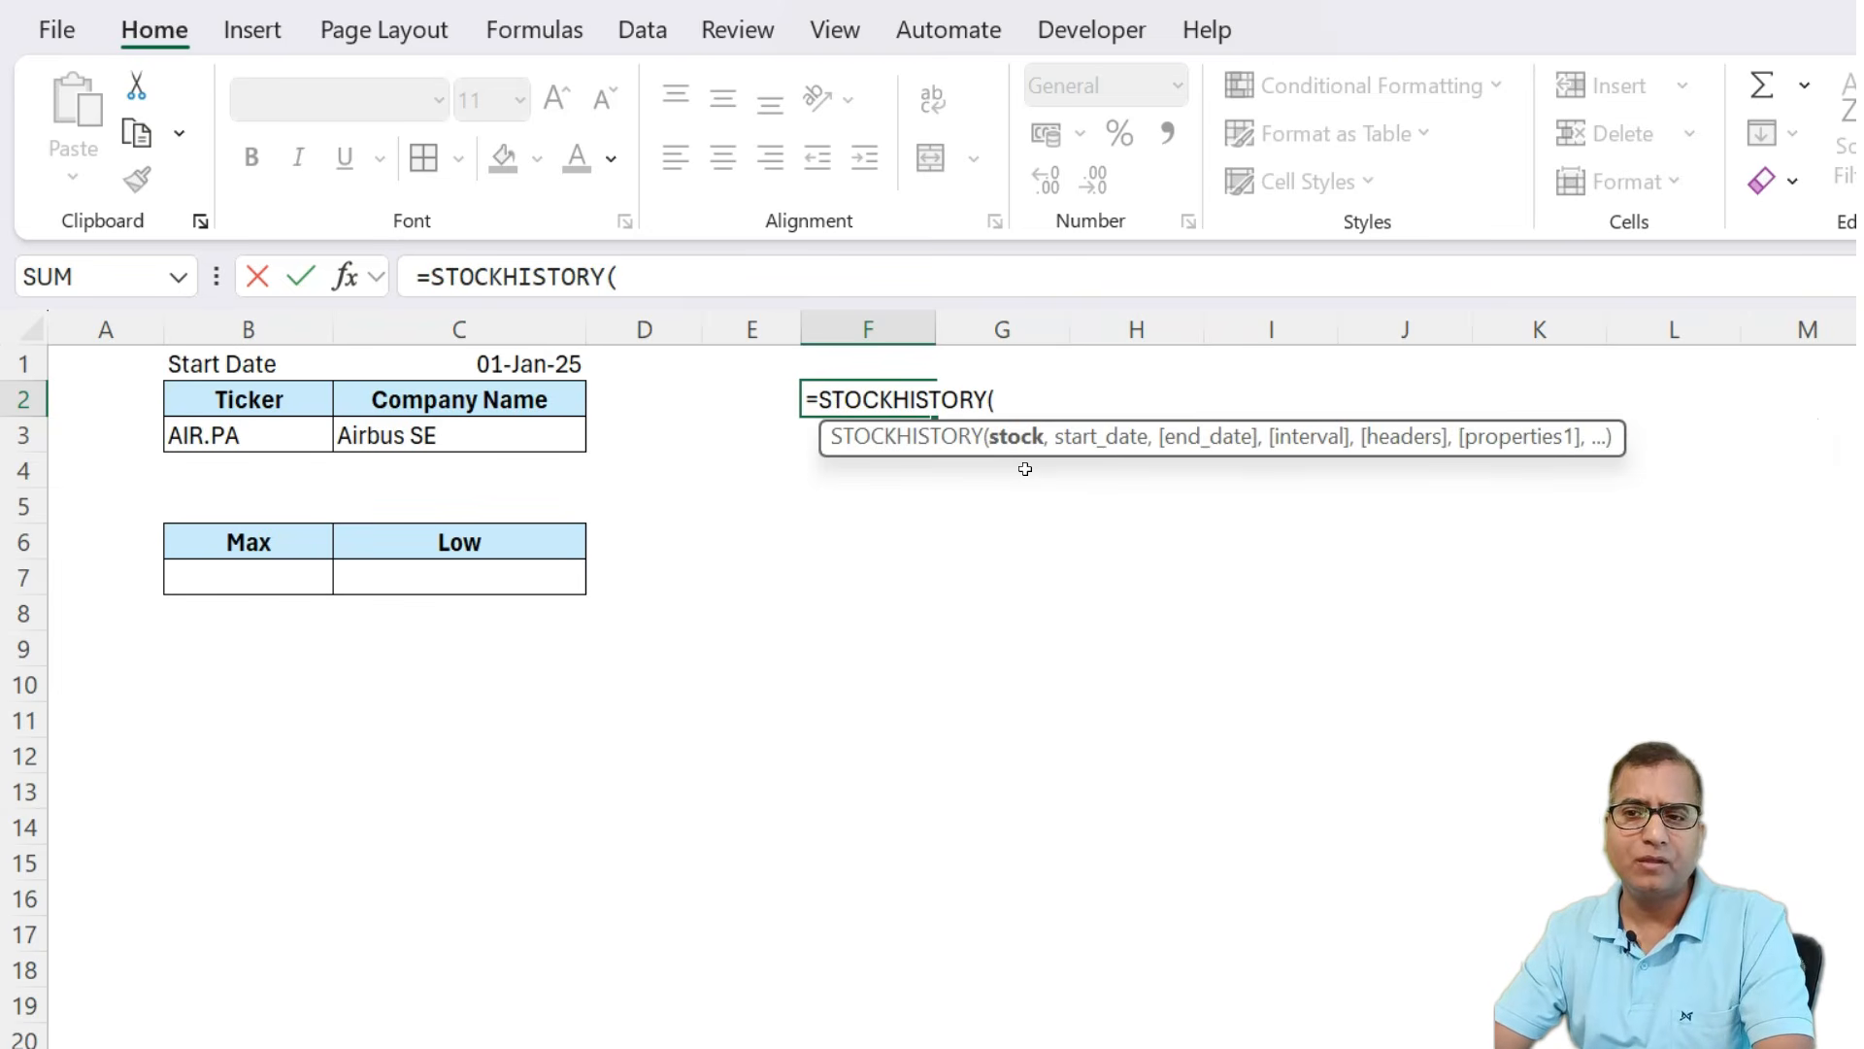
pyautogui.press('Left')
pyautogui.press('Left')
pyautogui.press('Left')
pyautogui.press('Left')
pyautogui.press('Down')
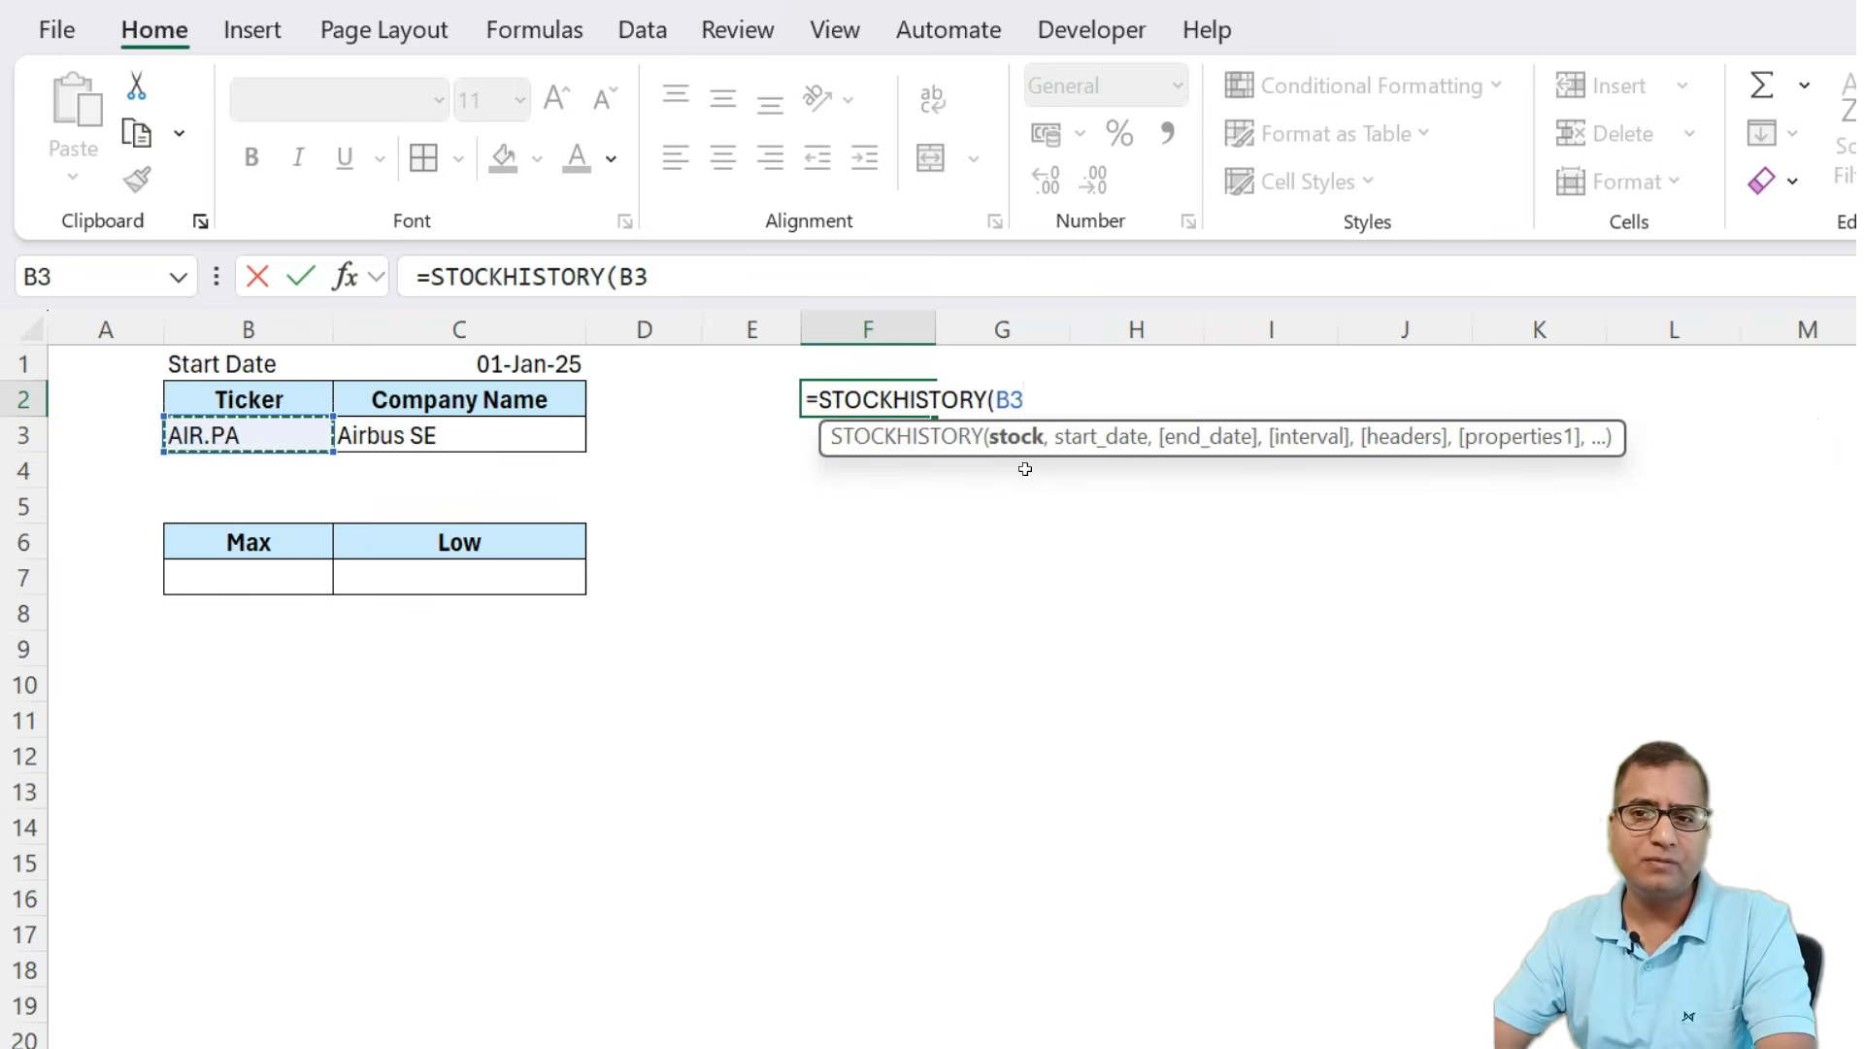
pyautogui.write(',')
pyautogui.press('Up')
pyautogui.press('Left')
pyautogui.press('Left')
pyautogui.press('Left')
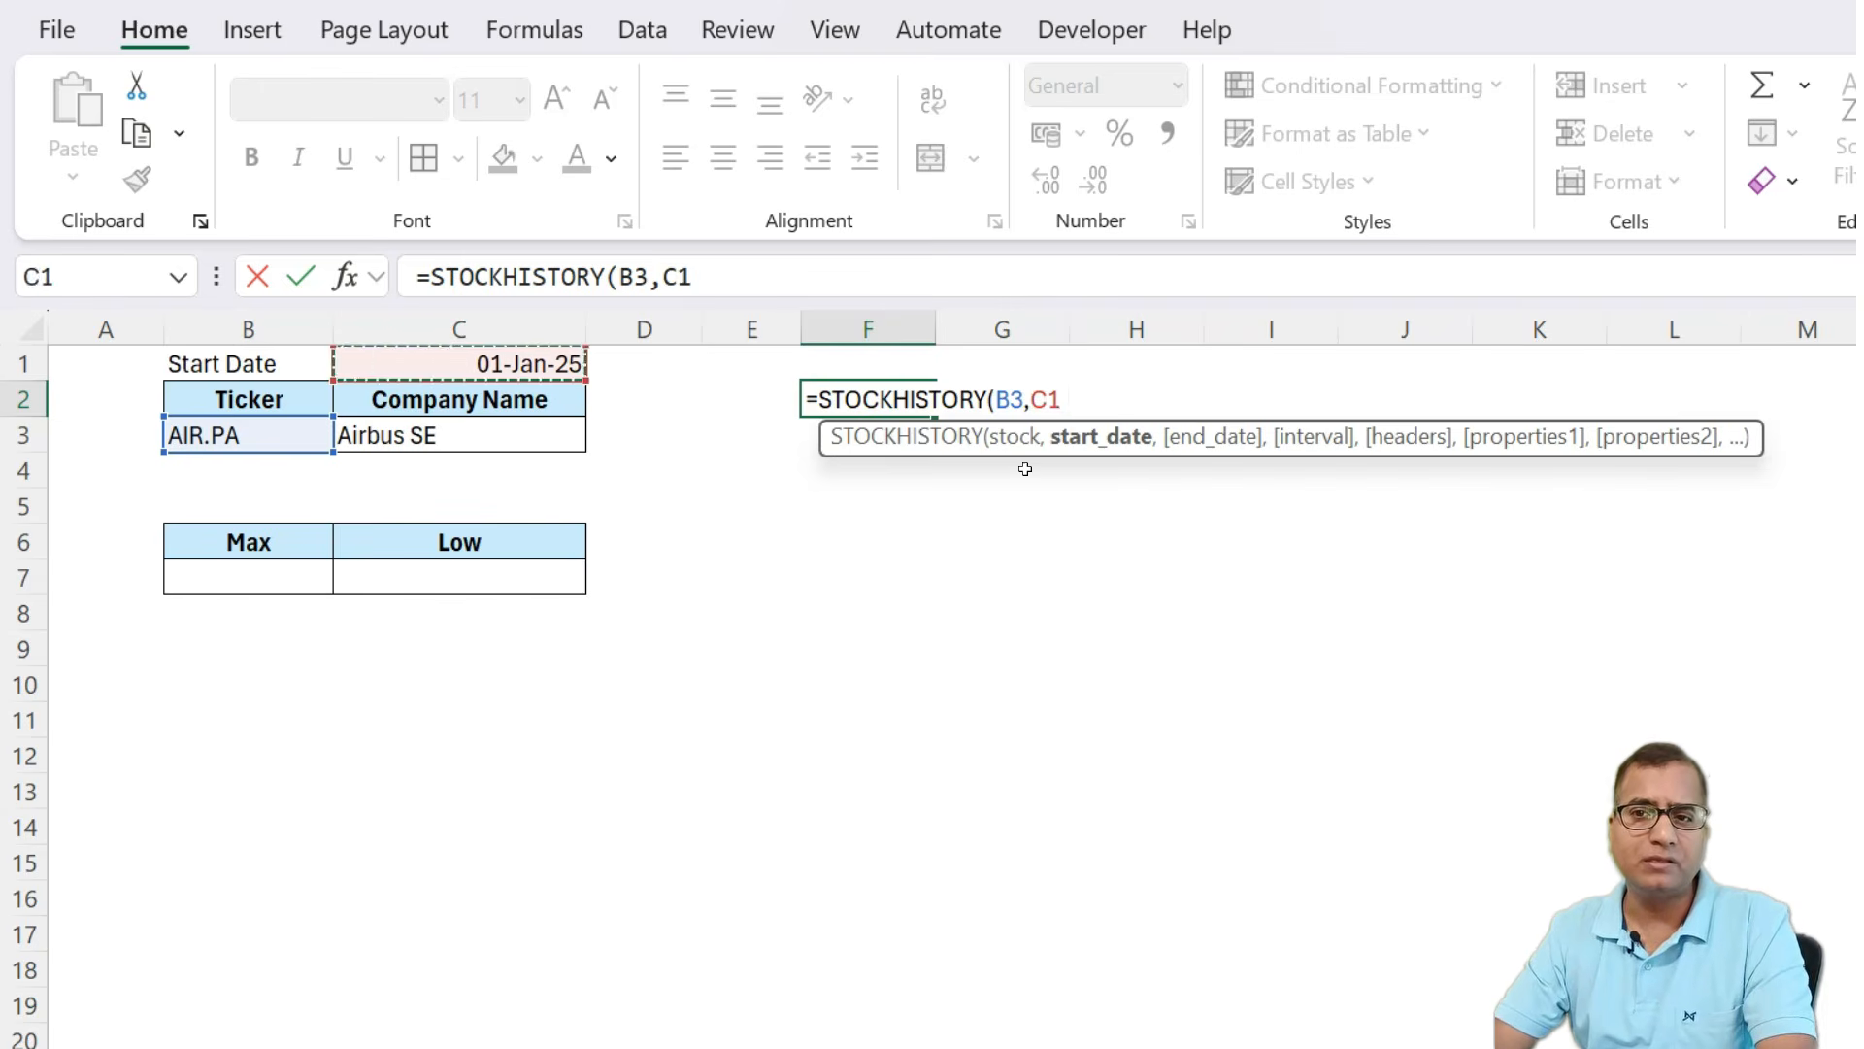
pyautogui.write(',today')
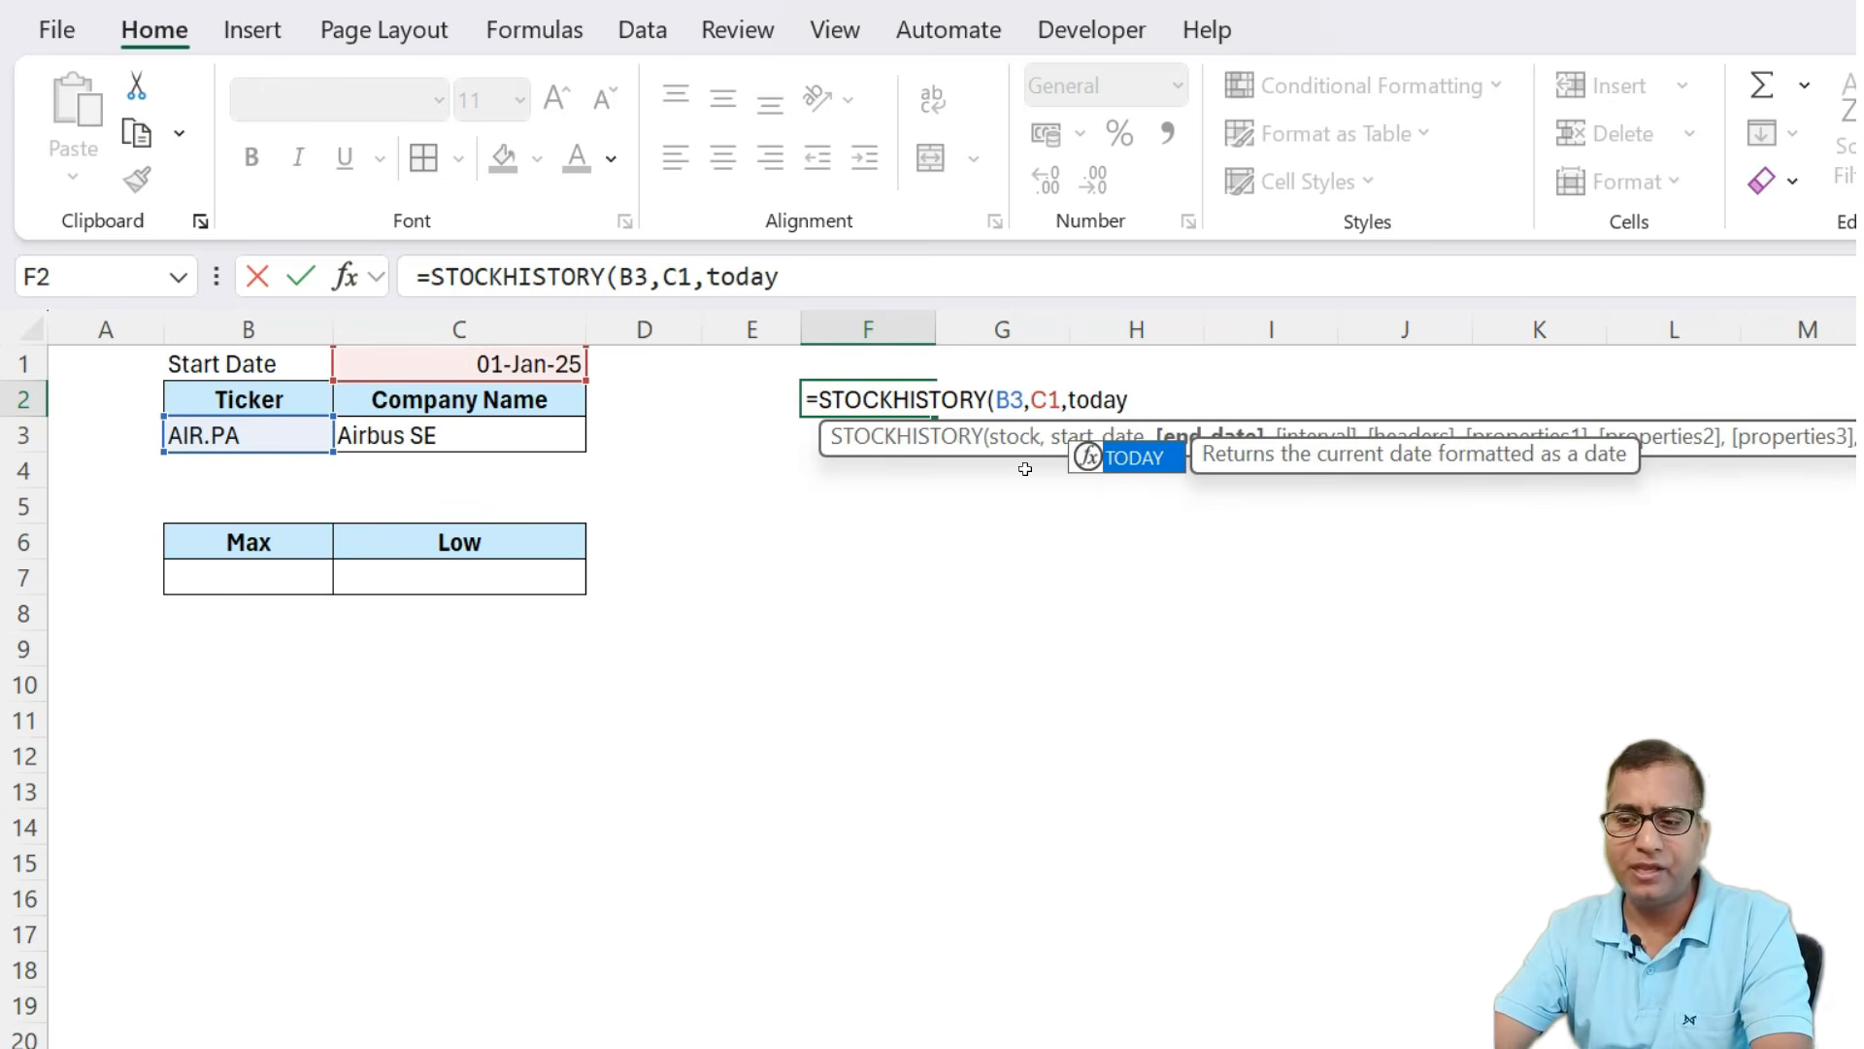
pyautogui.write('(),')
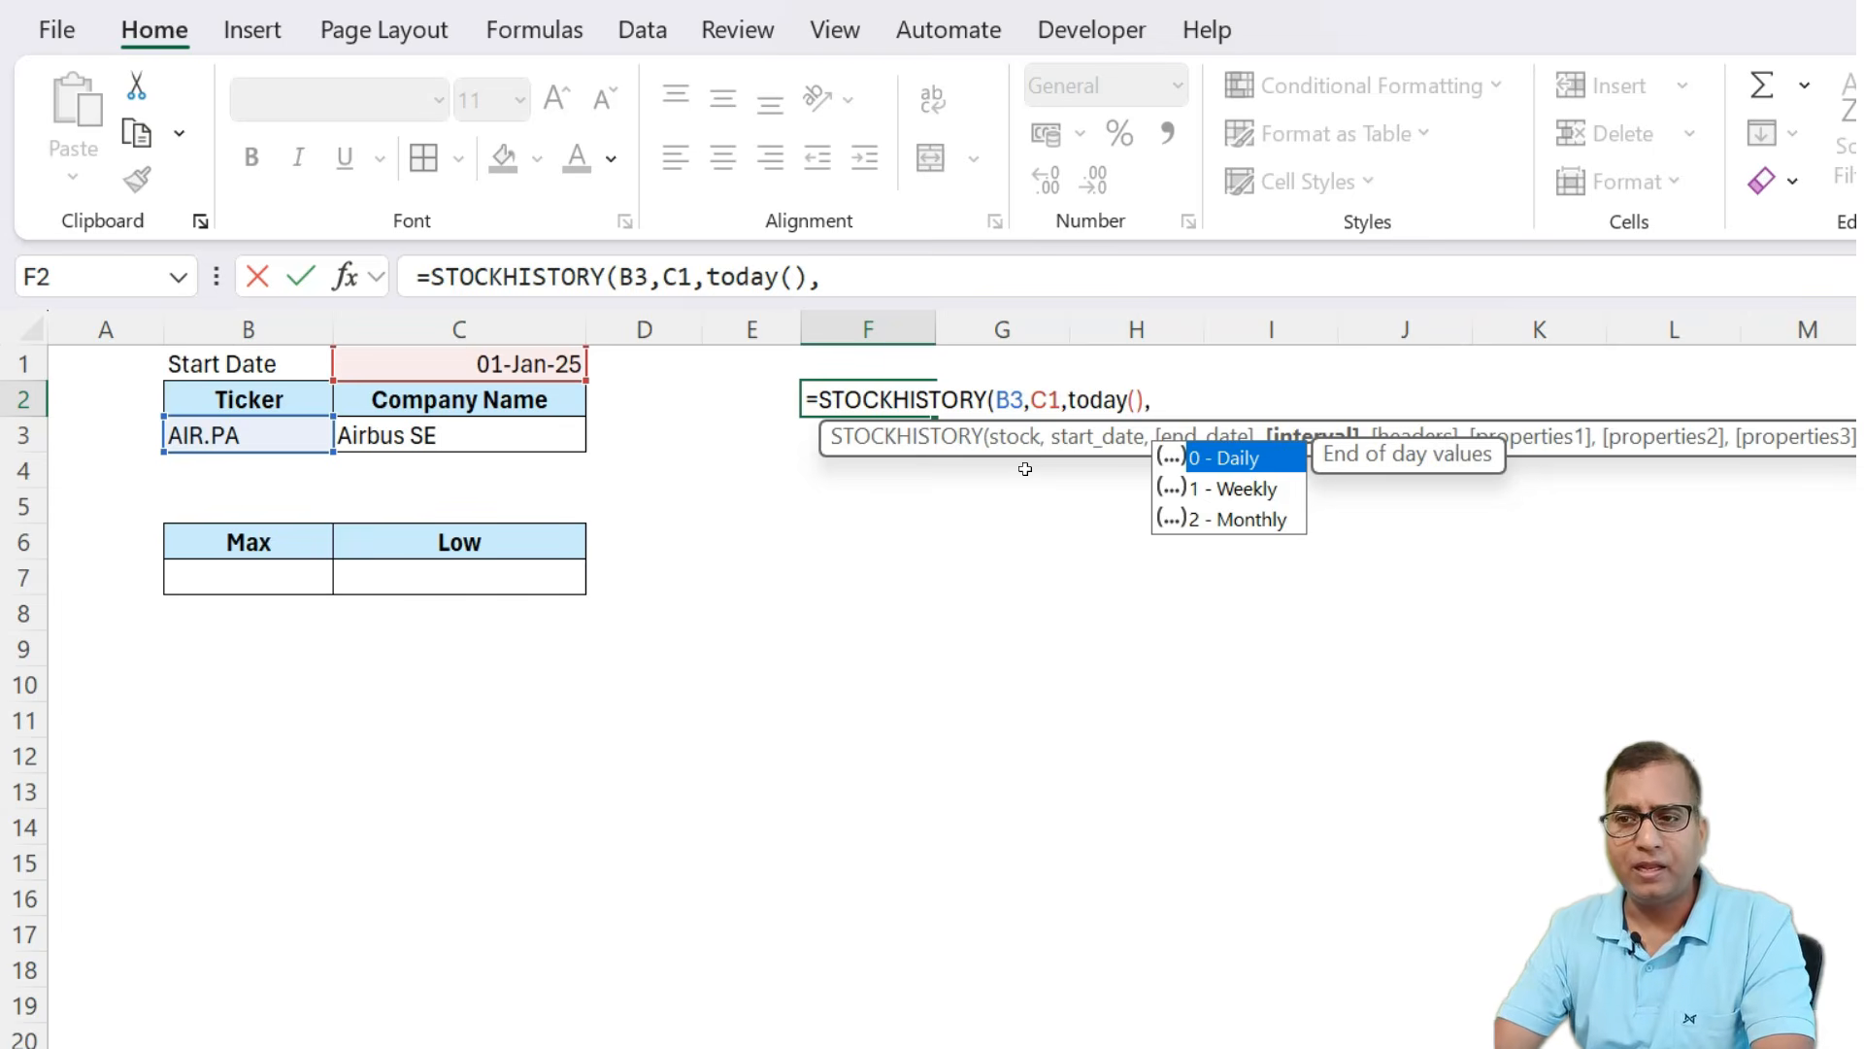
pyautogui.write('1')
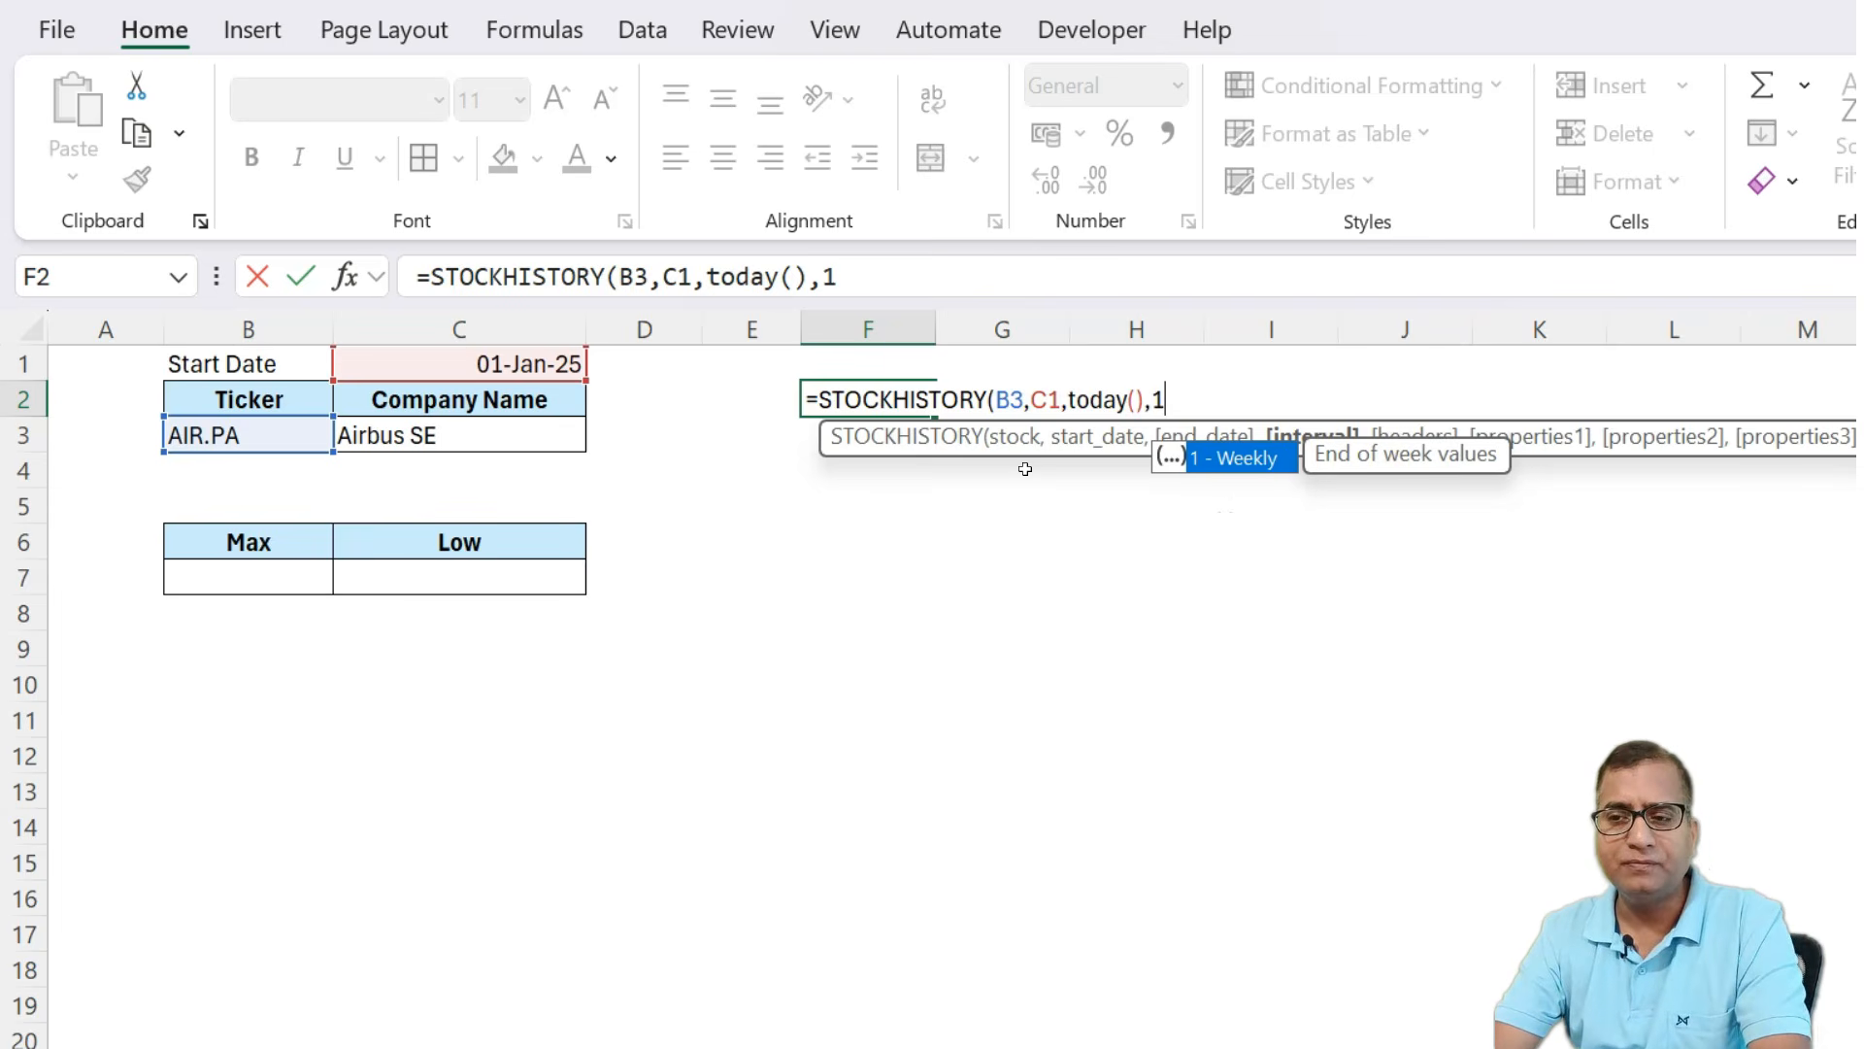
pyautogui.write(')')
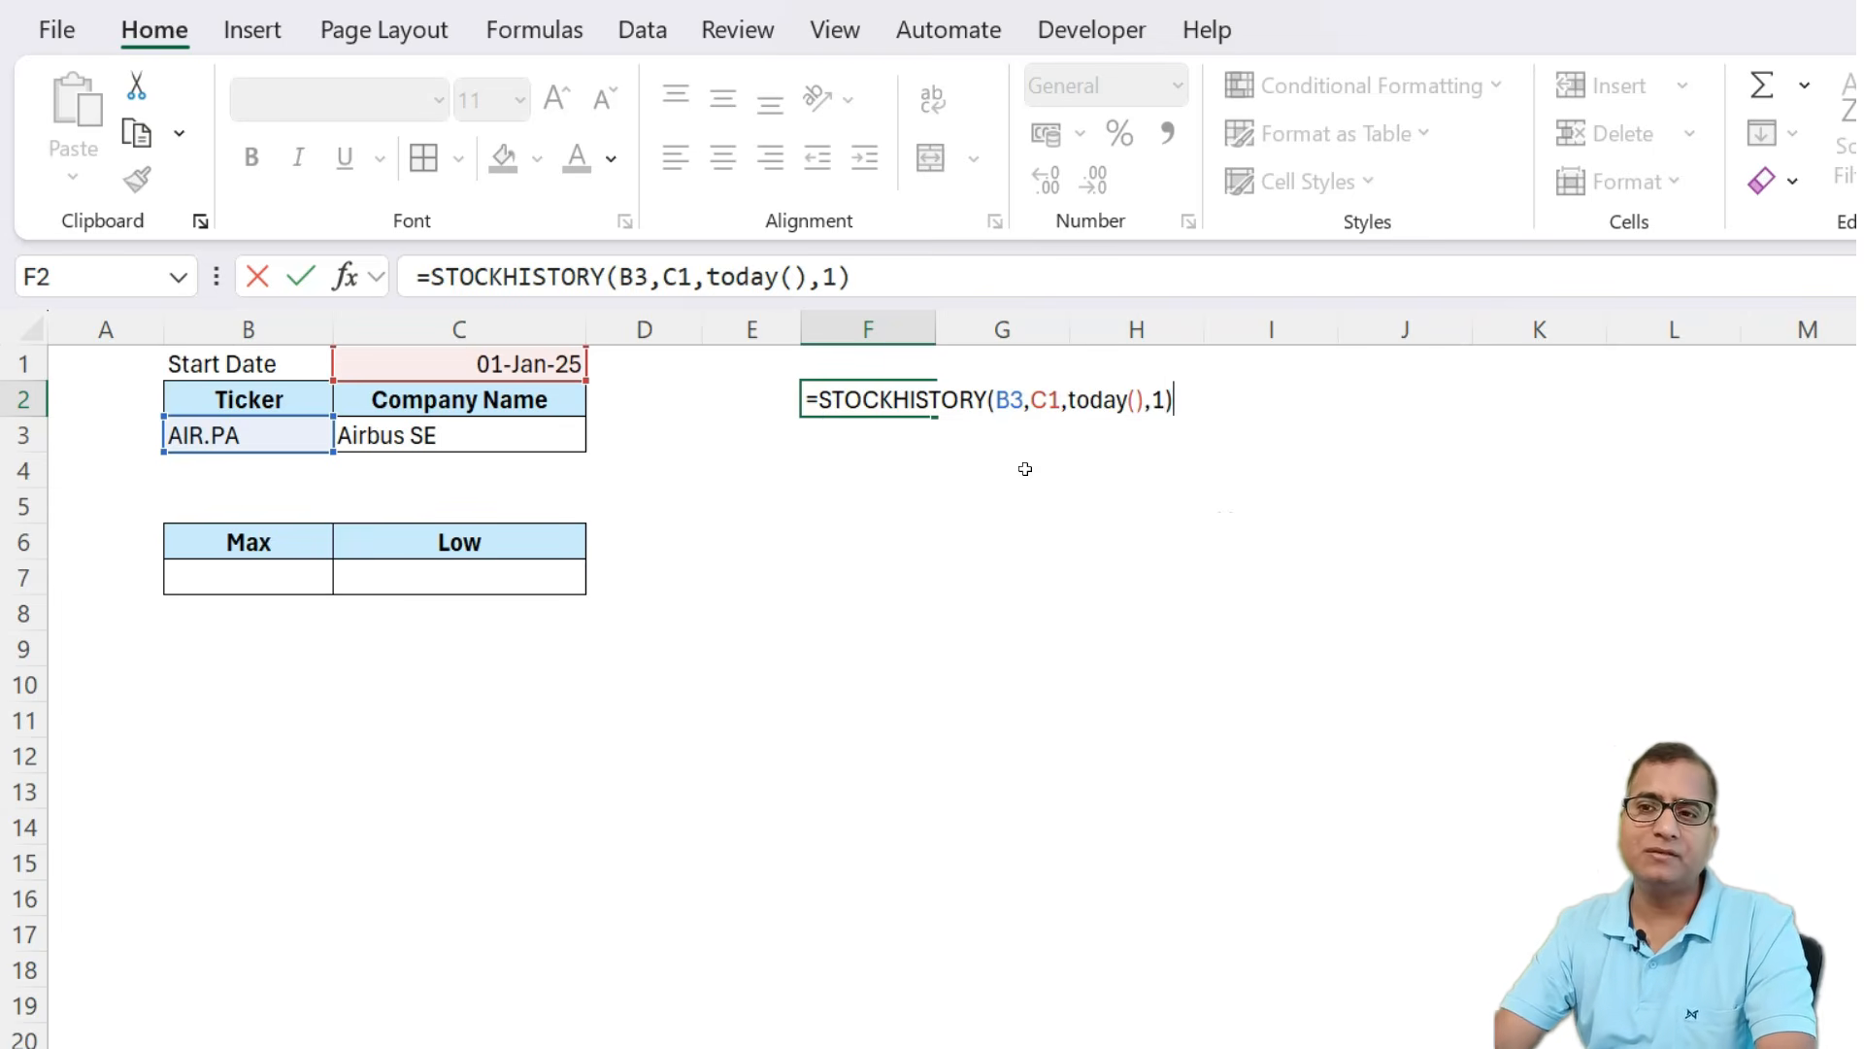
pyautogui.press('Return')
pyautogui.press('Up')
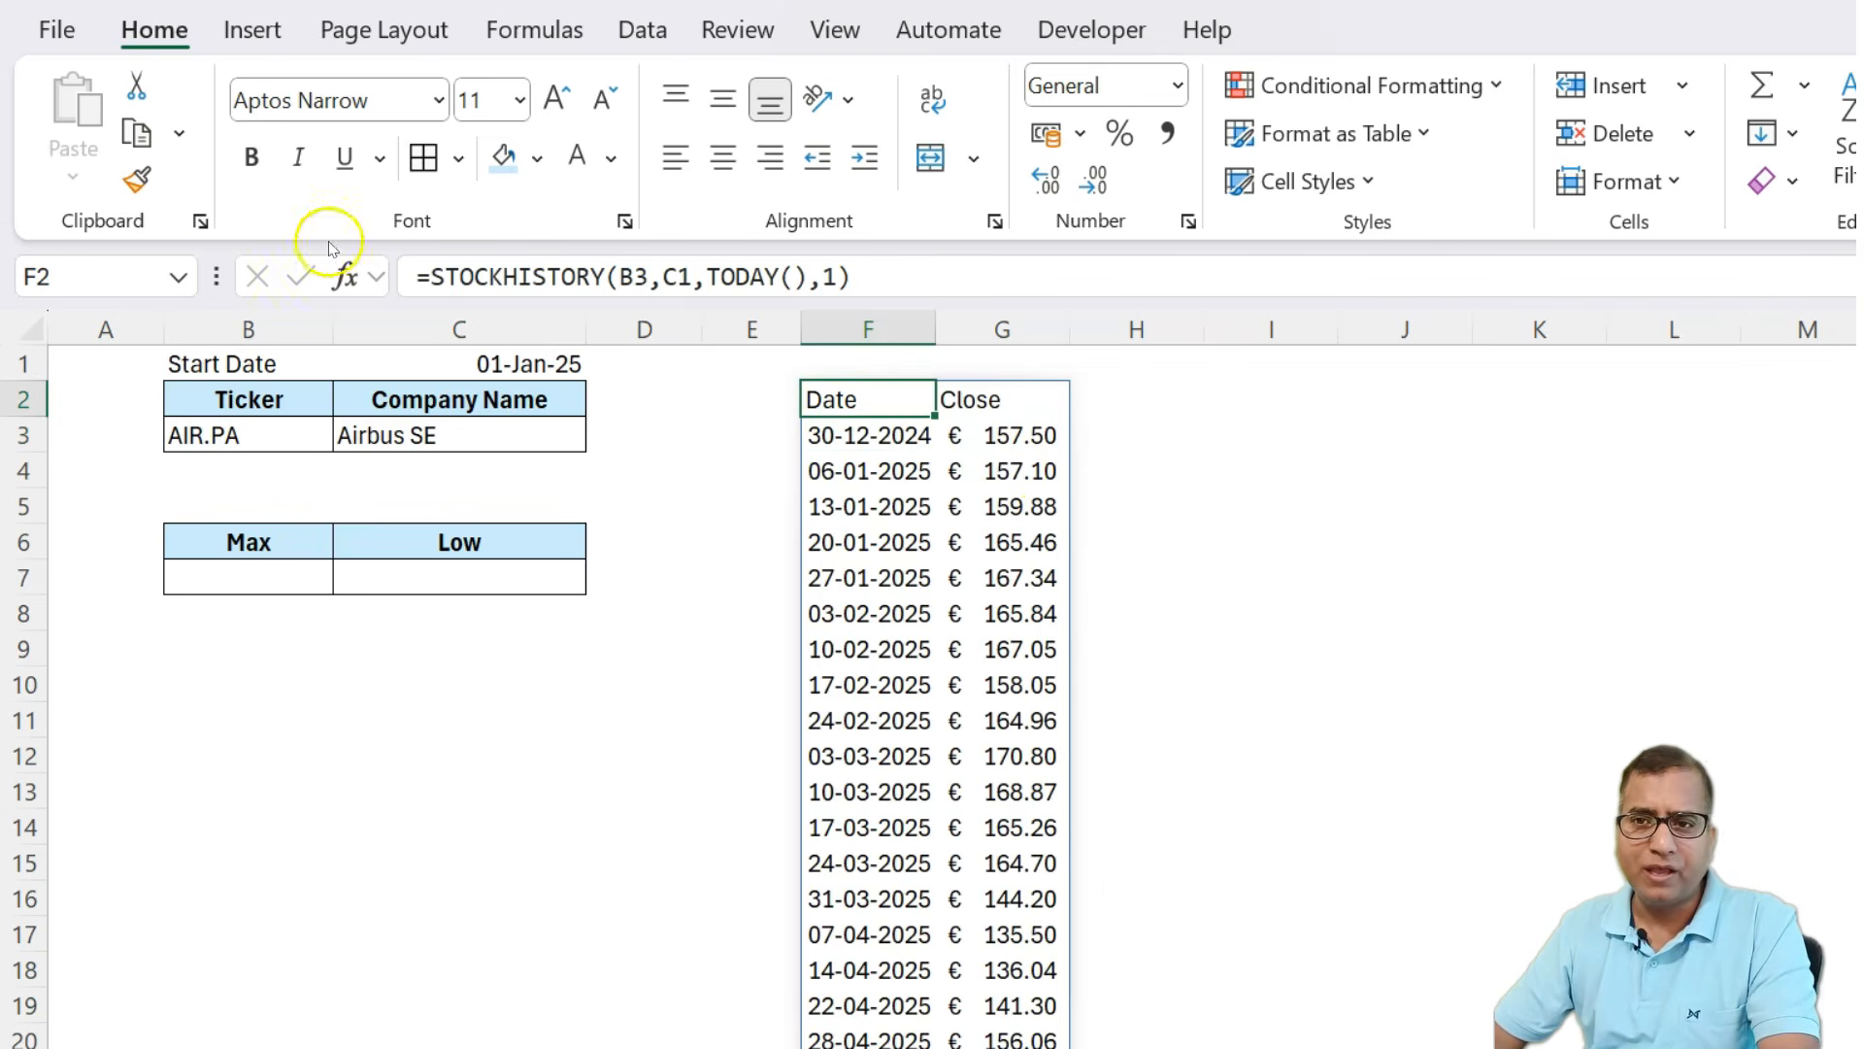
# Wrap the F2 formula in TRANSPOSE so the dates and closing prices run across two rows.
pyautogui.click(424, 276)
pyautogui.write('tran')
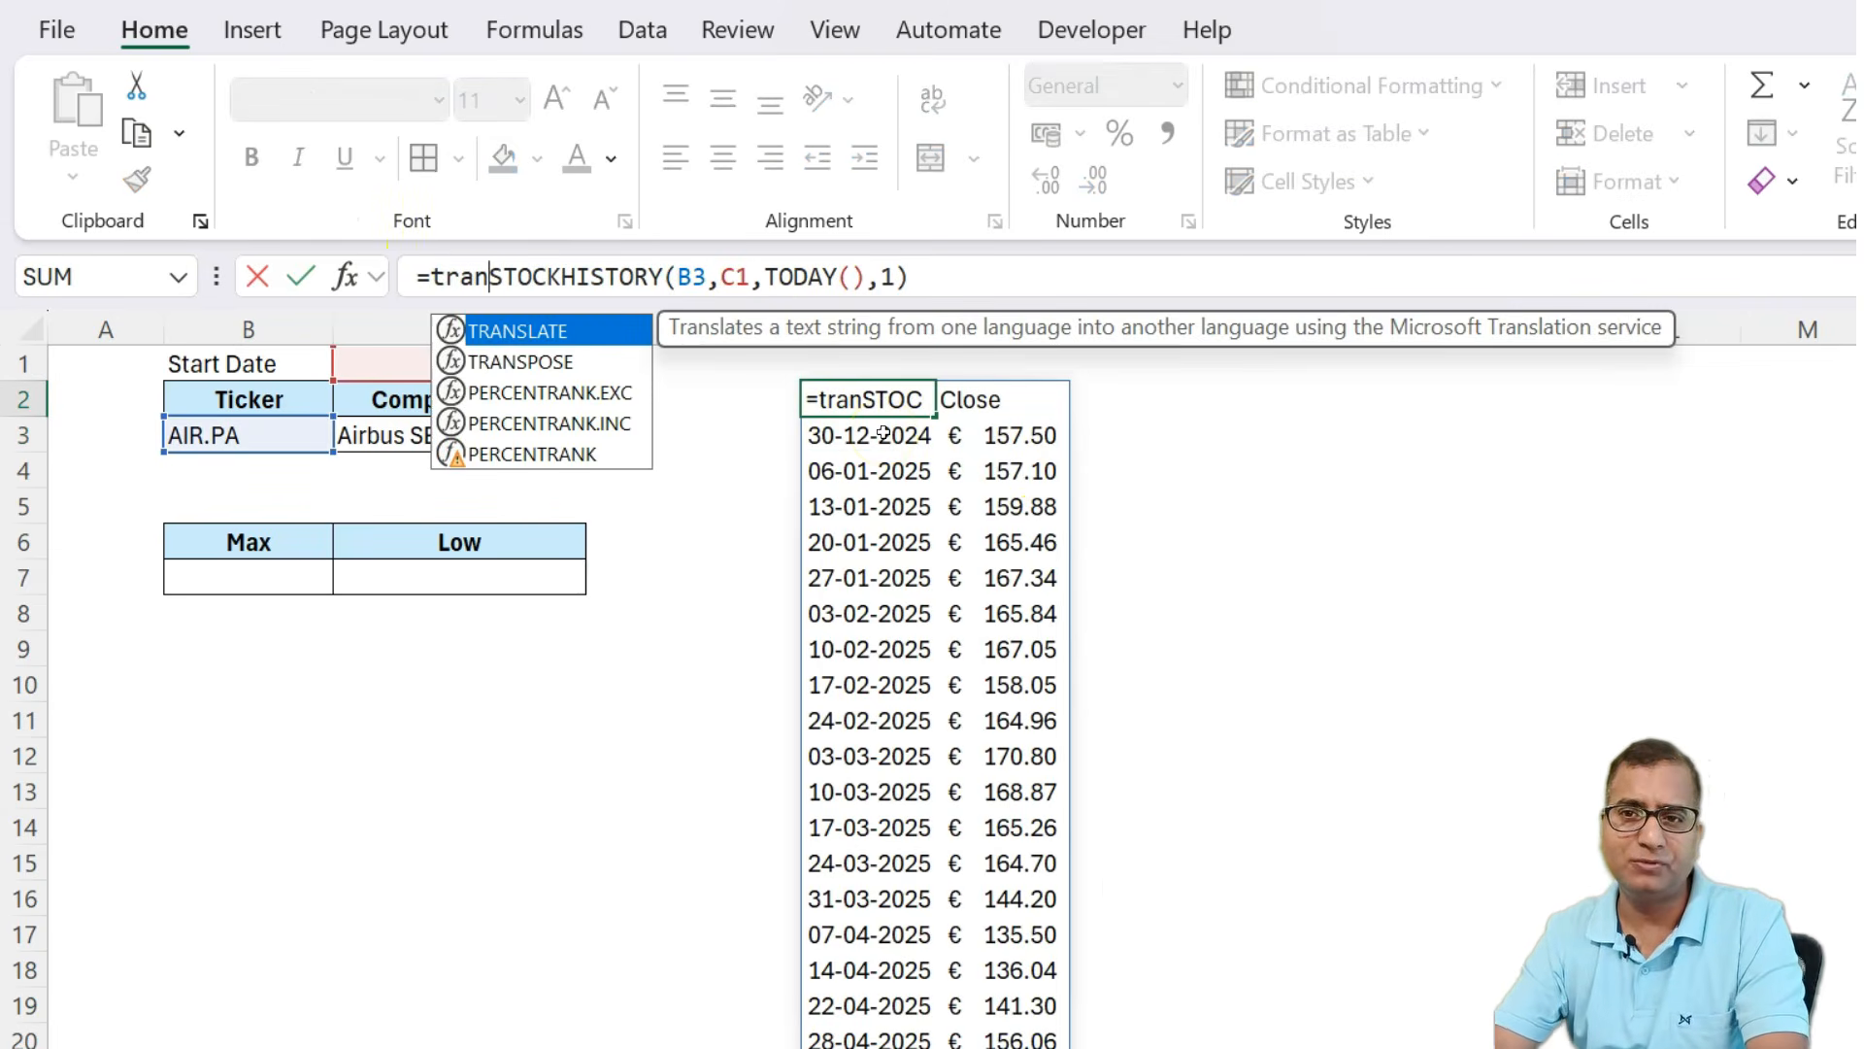
pyautogui.press('Down')
pyautogui.press('Tab')
pyautogui.hotkey('ctrl', 'Right')
pyautogui.hotkey('ctrl', 'Right')
pyautogui.hotkey('ctrl', 'Right')
pyautogui.hotkey('ctrl', 'Right')
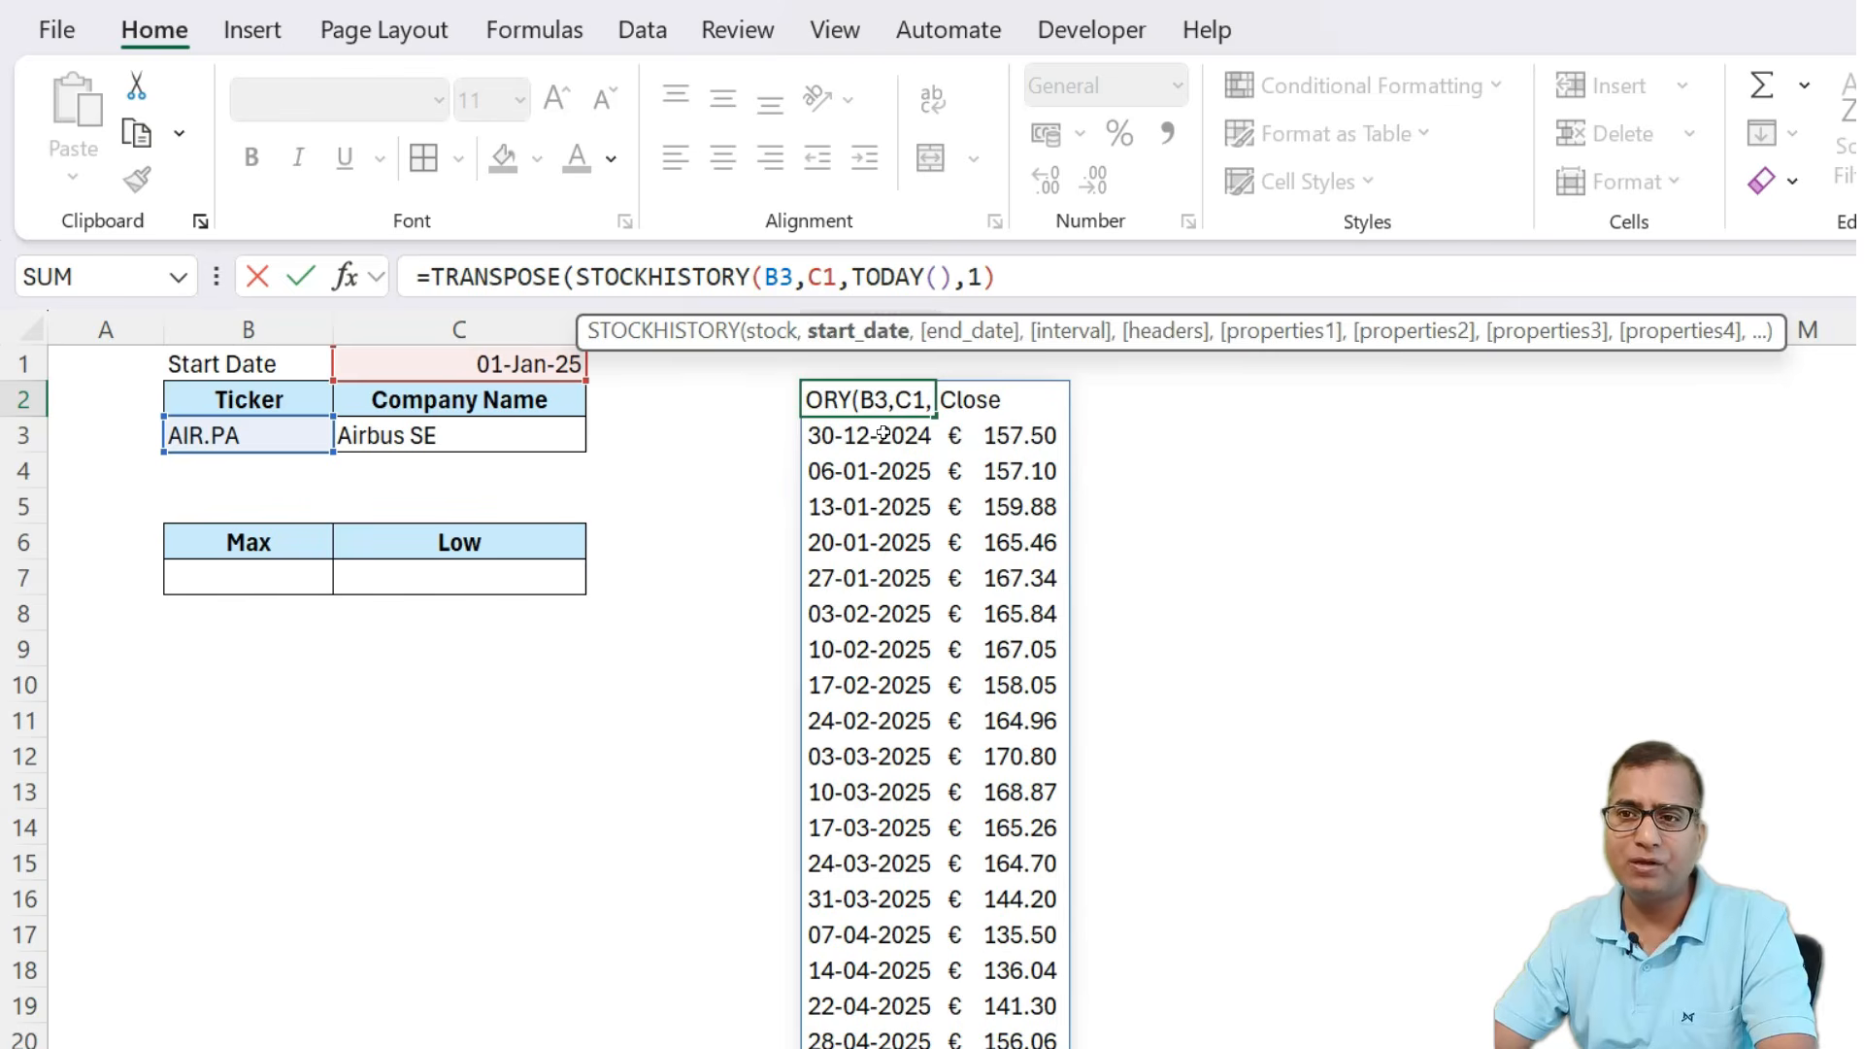
pyautogui.press('End')
pyautogui.write(')')
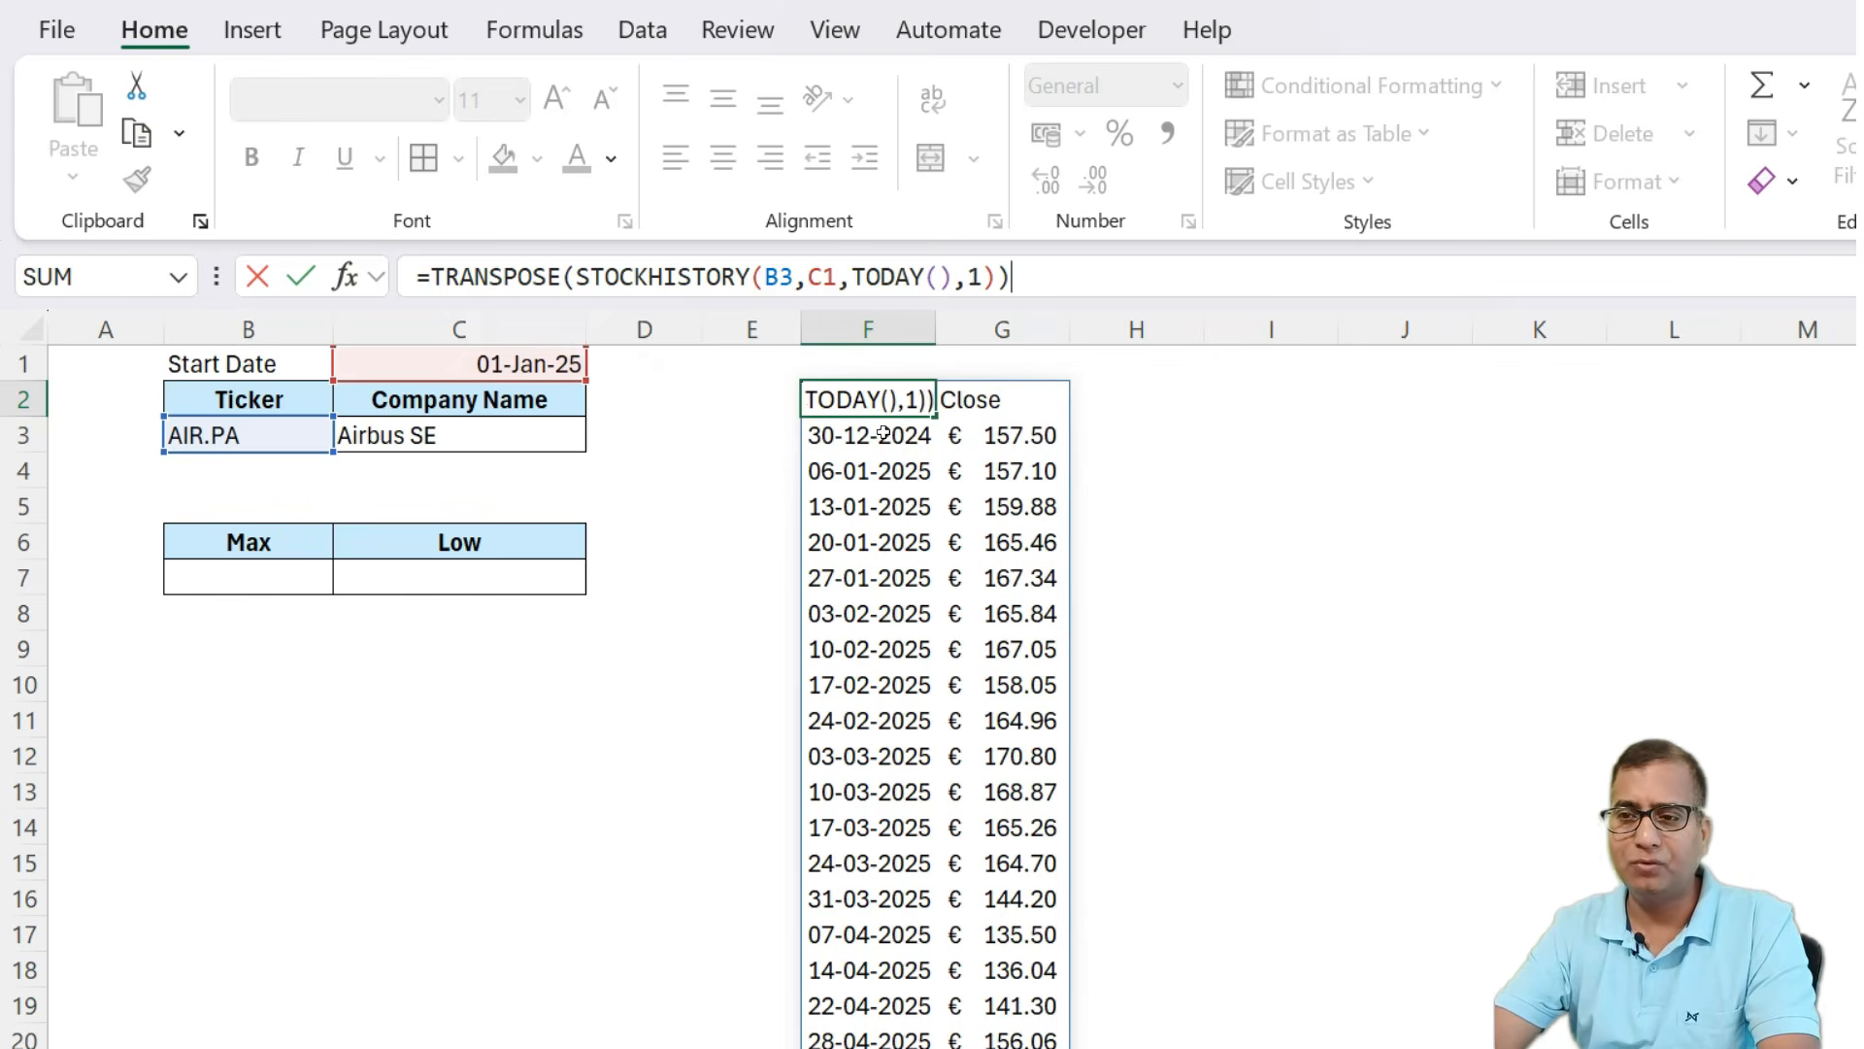
pyautogui.press('Return')
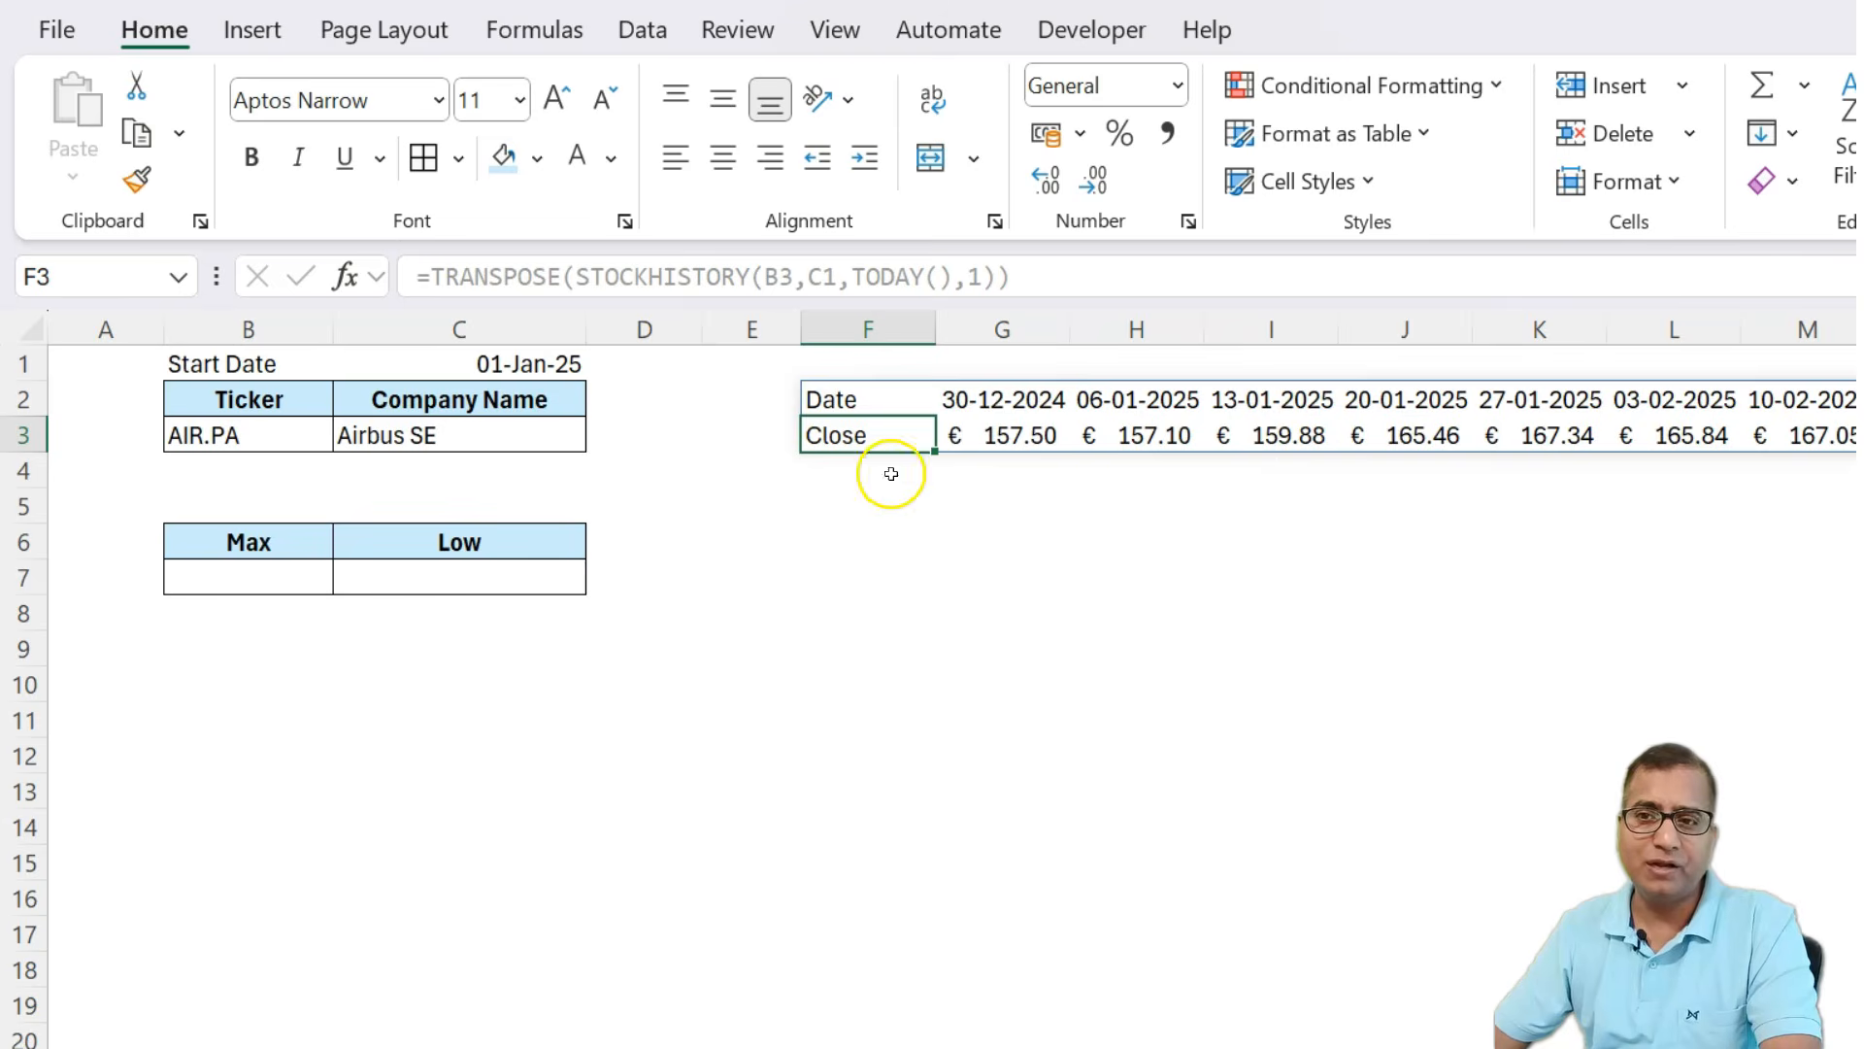
# Select the transposed Date and Close rows and insert the recommended line chart.
pyautogui.press('Up')
pyautogui.hotkey('shift', 'Down')
pyautogui.hotkey('ctrl', 'shift', 'Right')
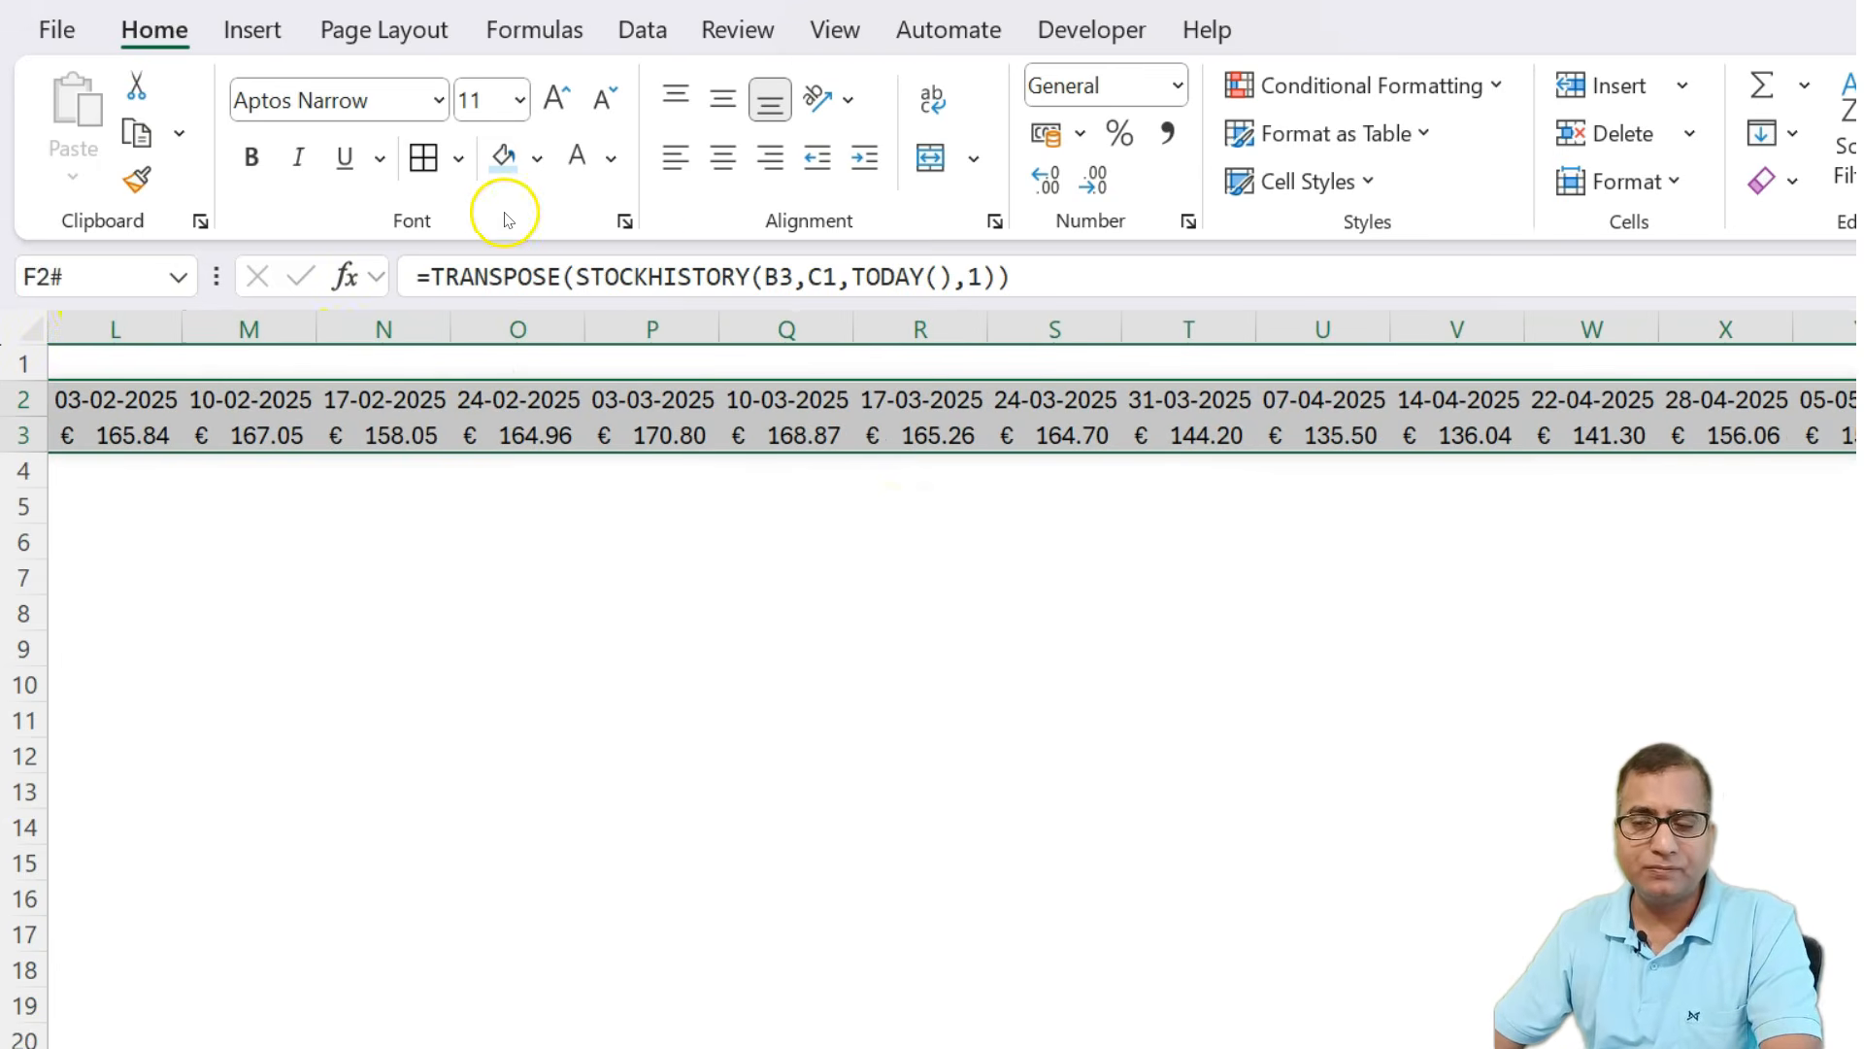
pyautogui.click(253, 29)
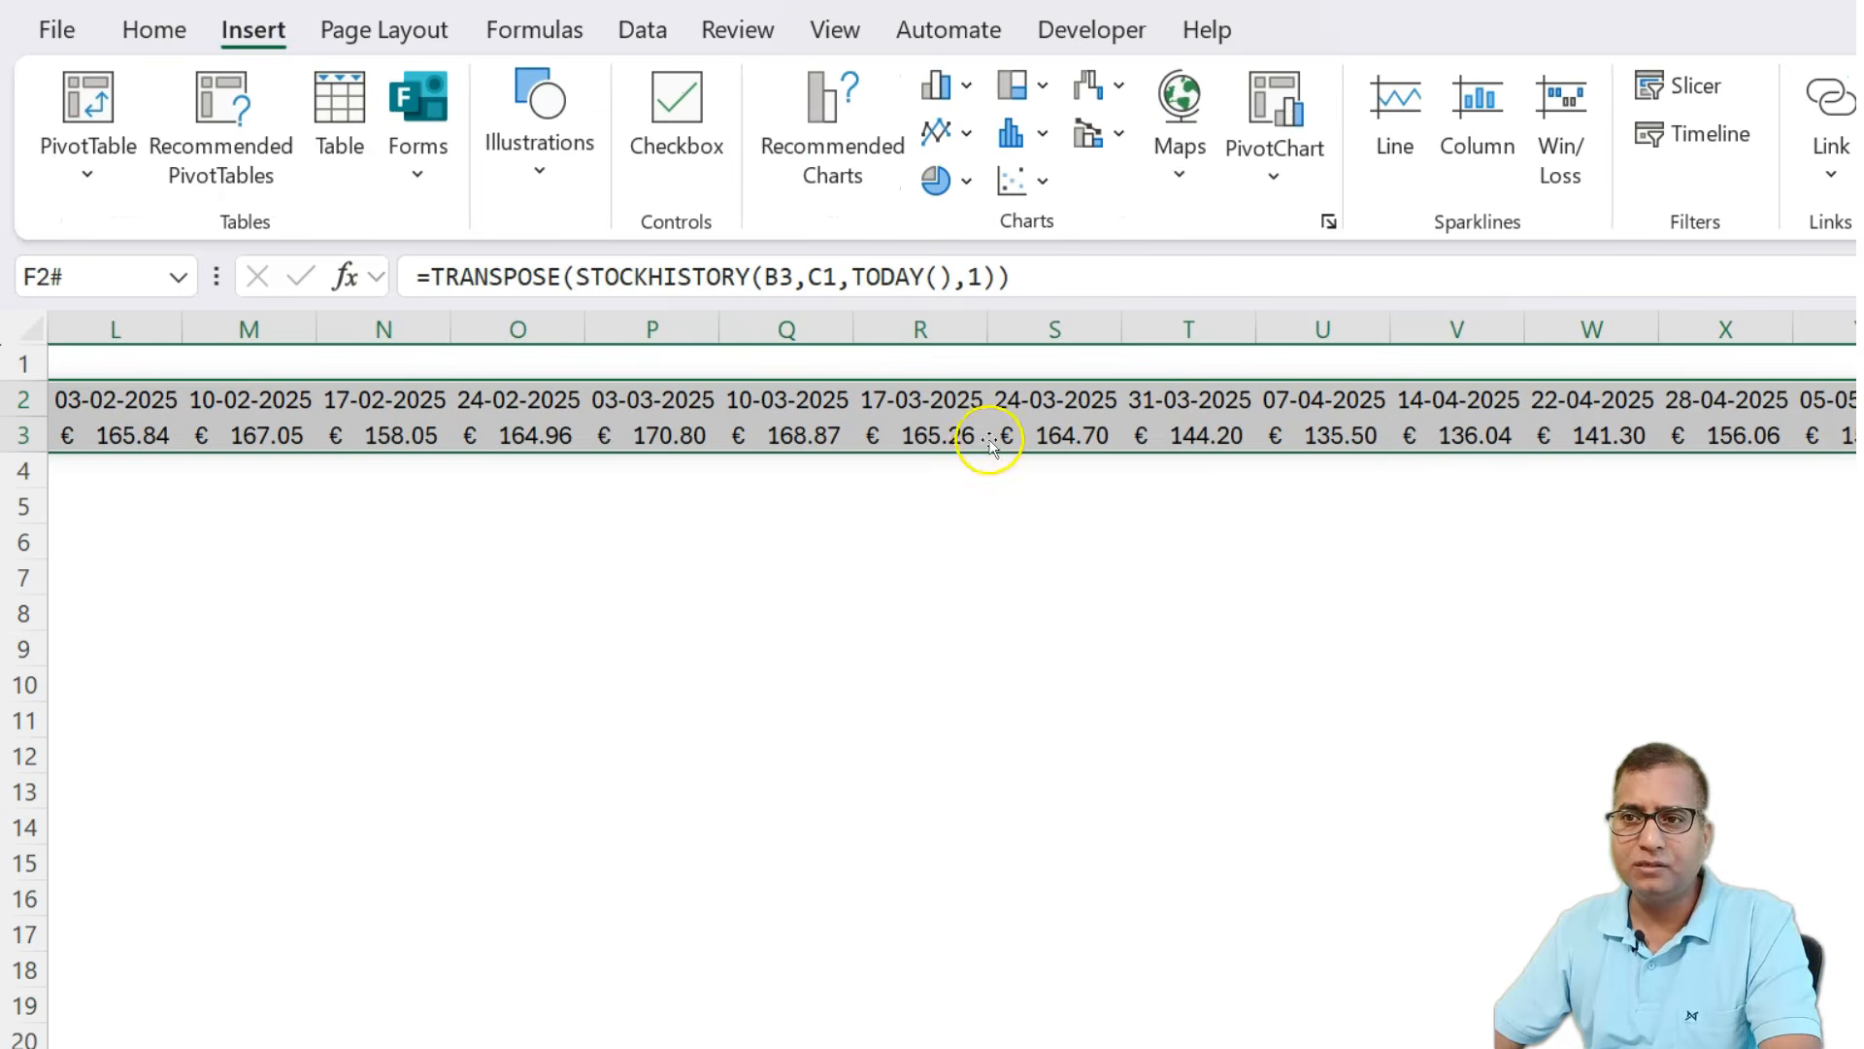
pyautogui.click(813, 85)
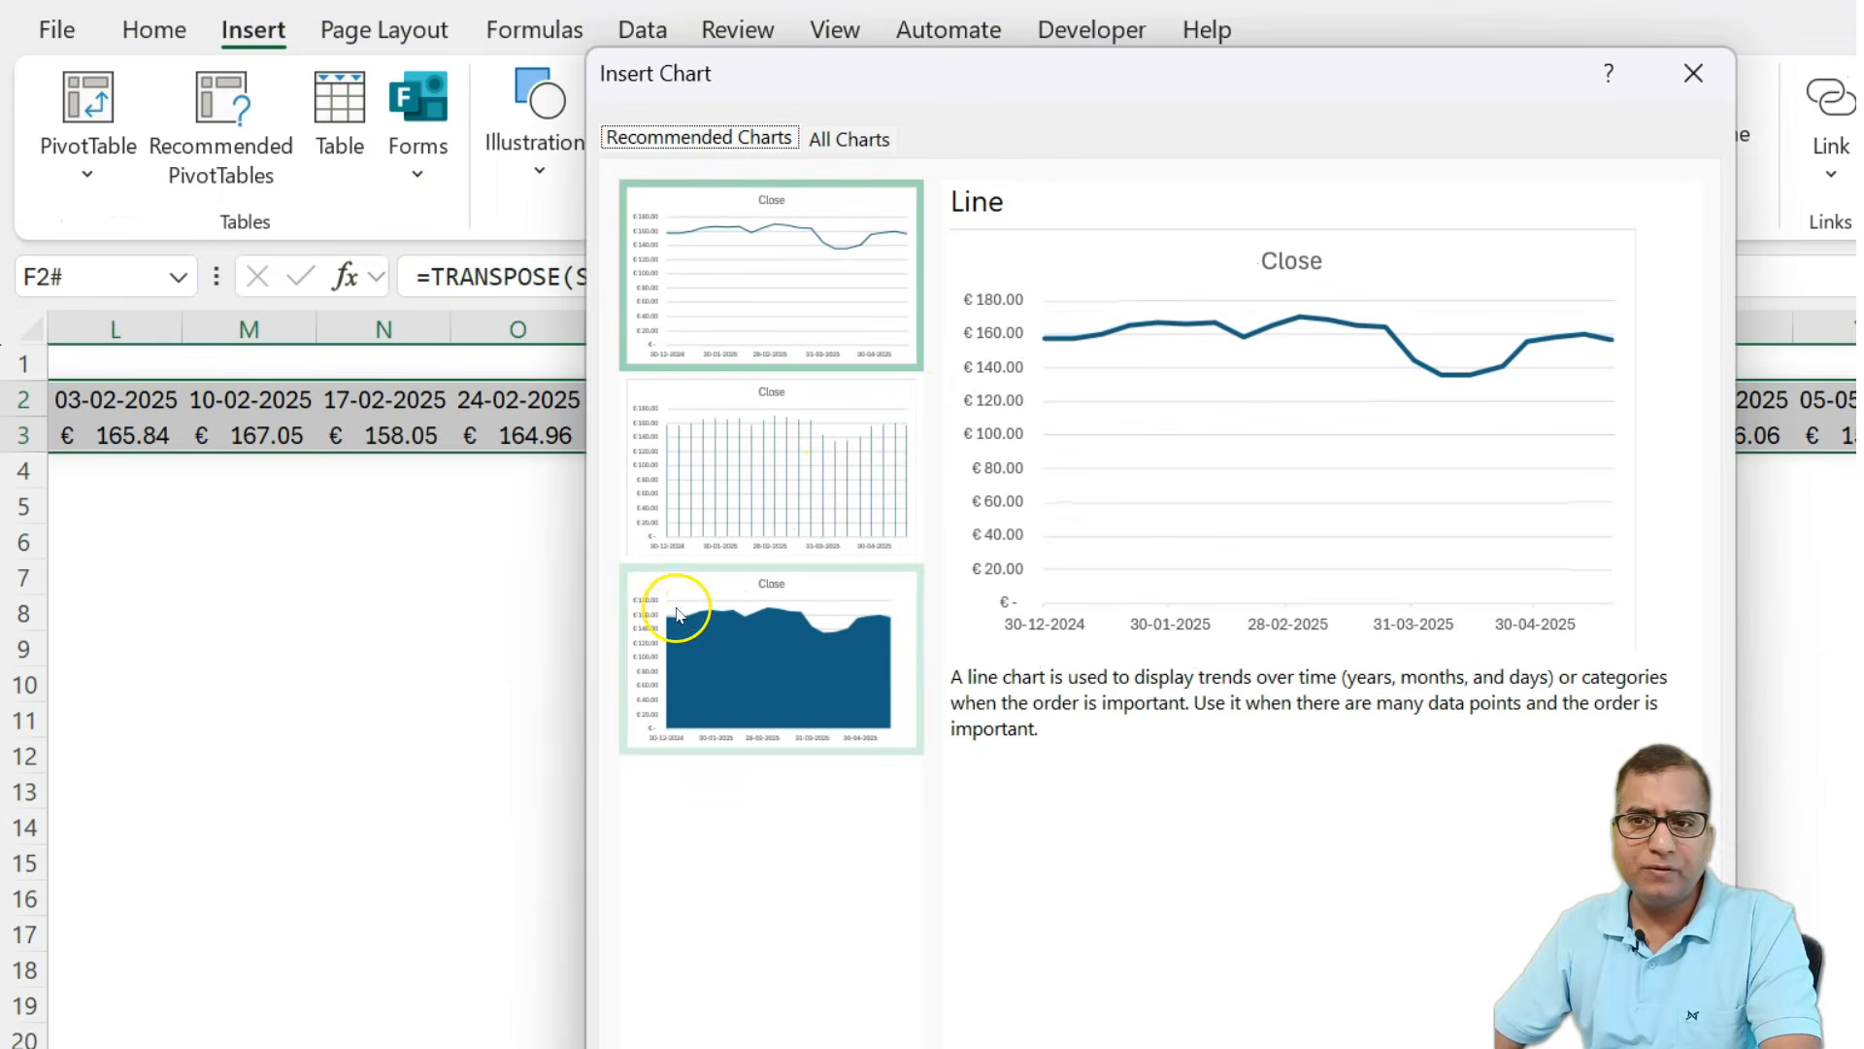
pyautogui.click(843, 457)
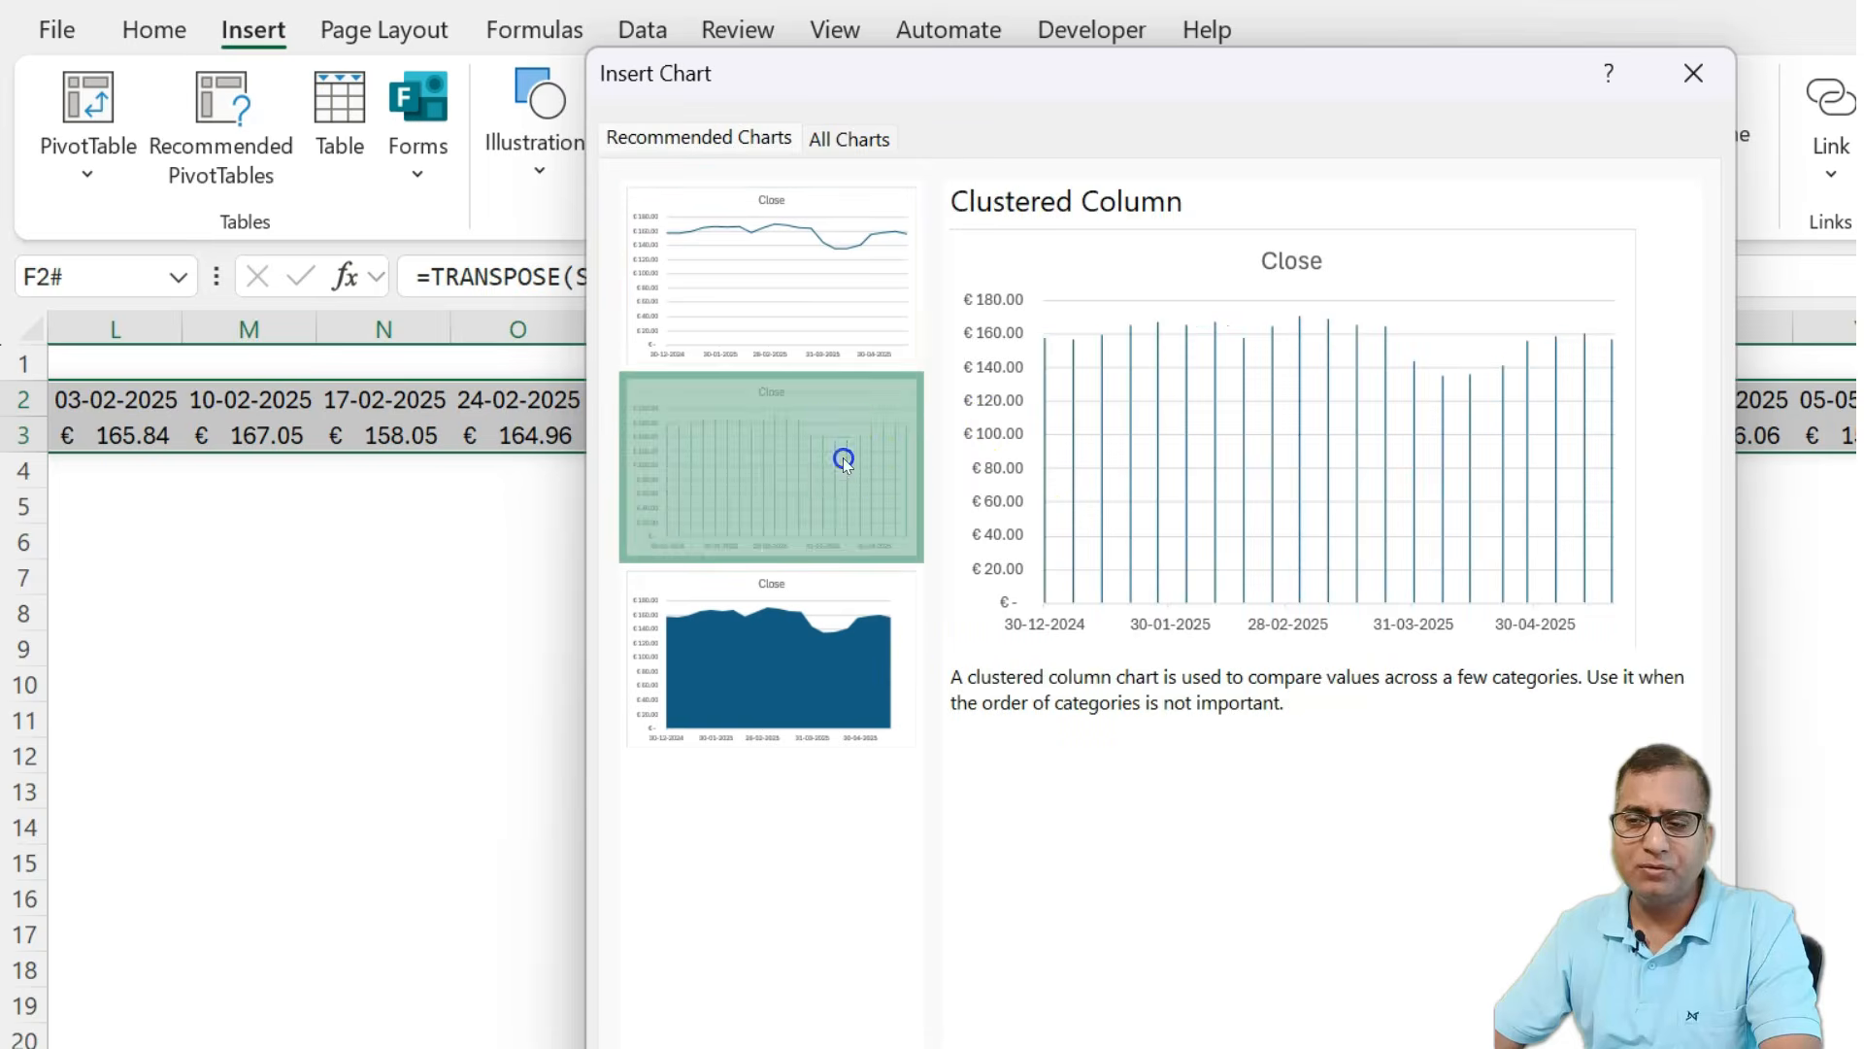
pyautogui.click(821, 690)
pyautogui.click(792, 307)
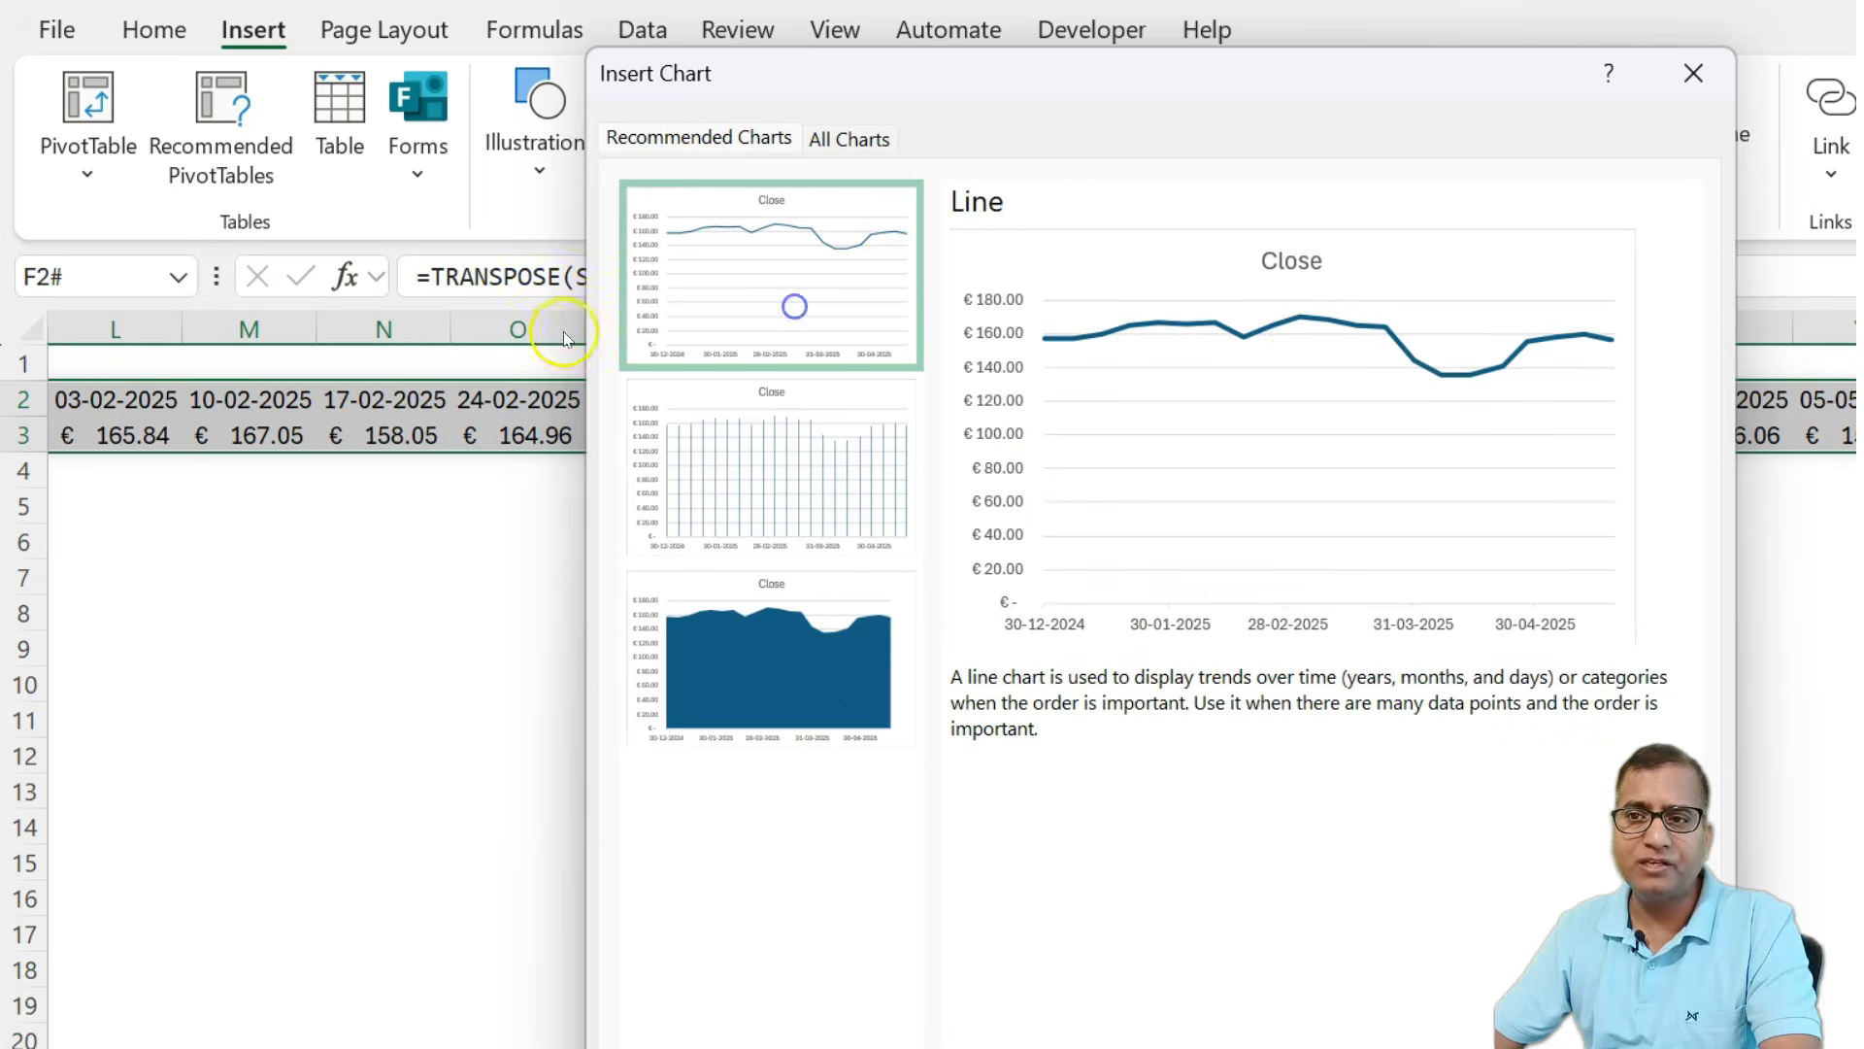
pyautogui.click(1466, 1048)
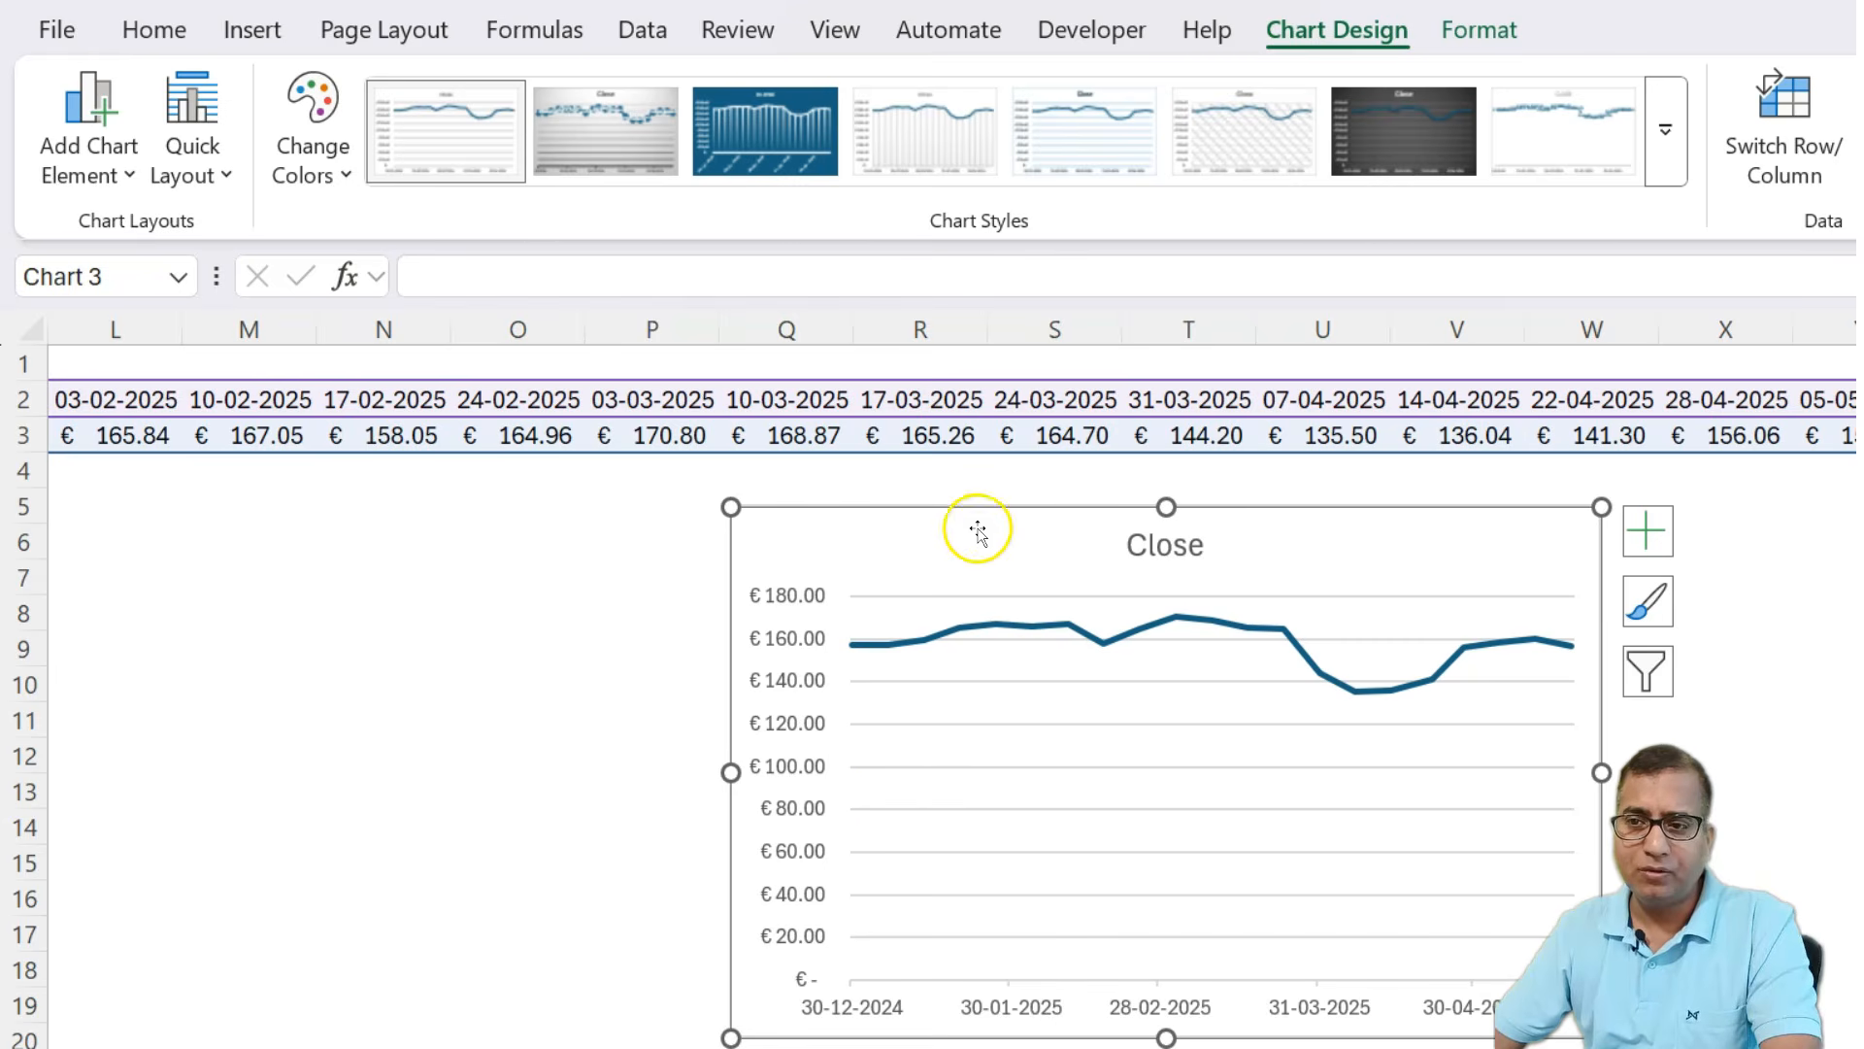
# Move the chart below the price rows, next to the Max/Low table, about columns F to L.
pyautogui.moveTo(974, 533); pyautogui.dragTo(295, 541)
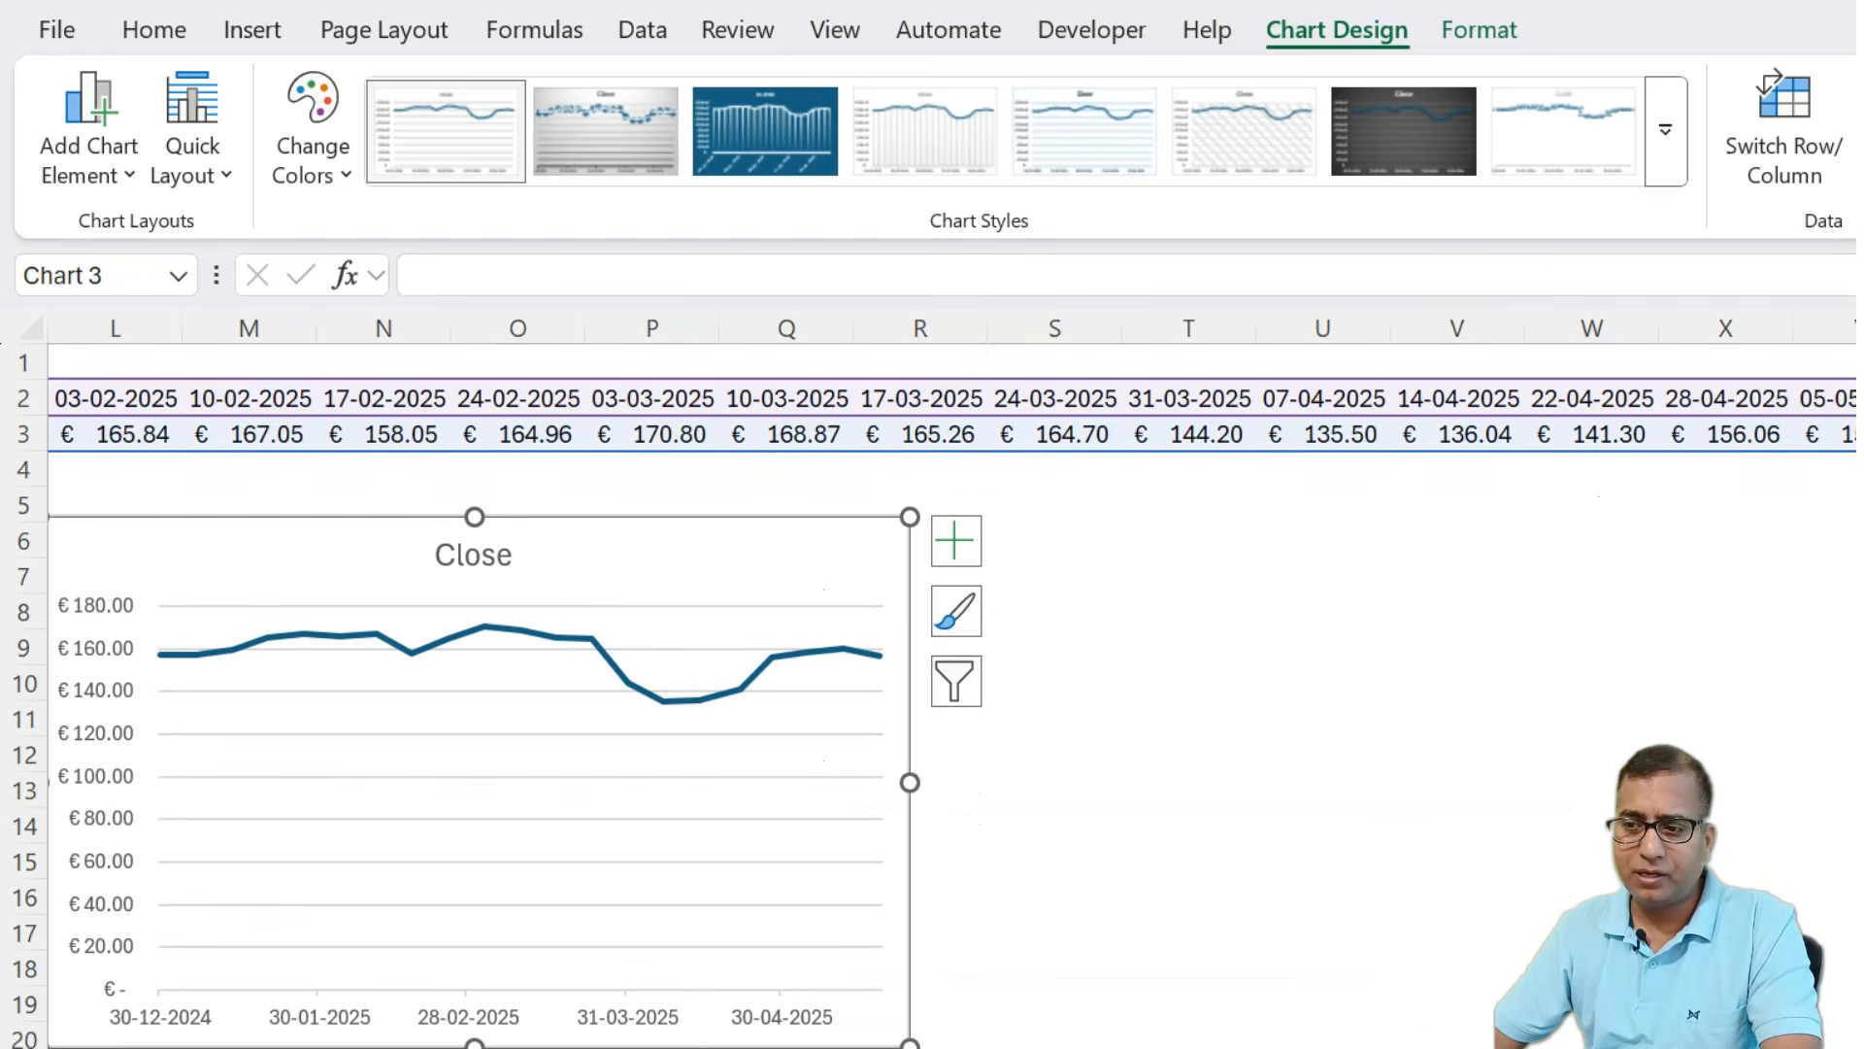
pyautogui.hscroll(-5, 971, 679)
pyautogui.moveTo(1720, 555); pyautogui.dragTo(805, 561)
pyautogui.click(520, 792)
pyautogui.click(1124, 553)
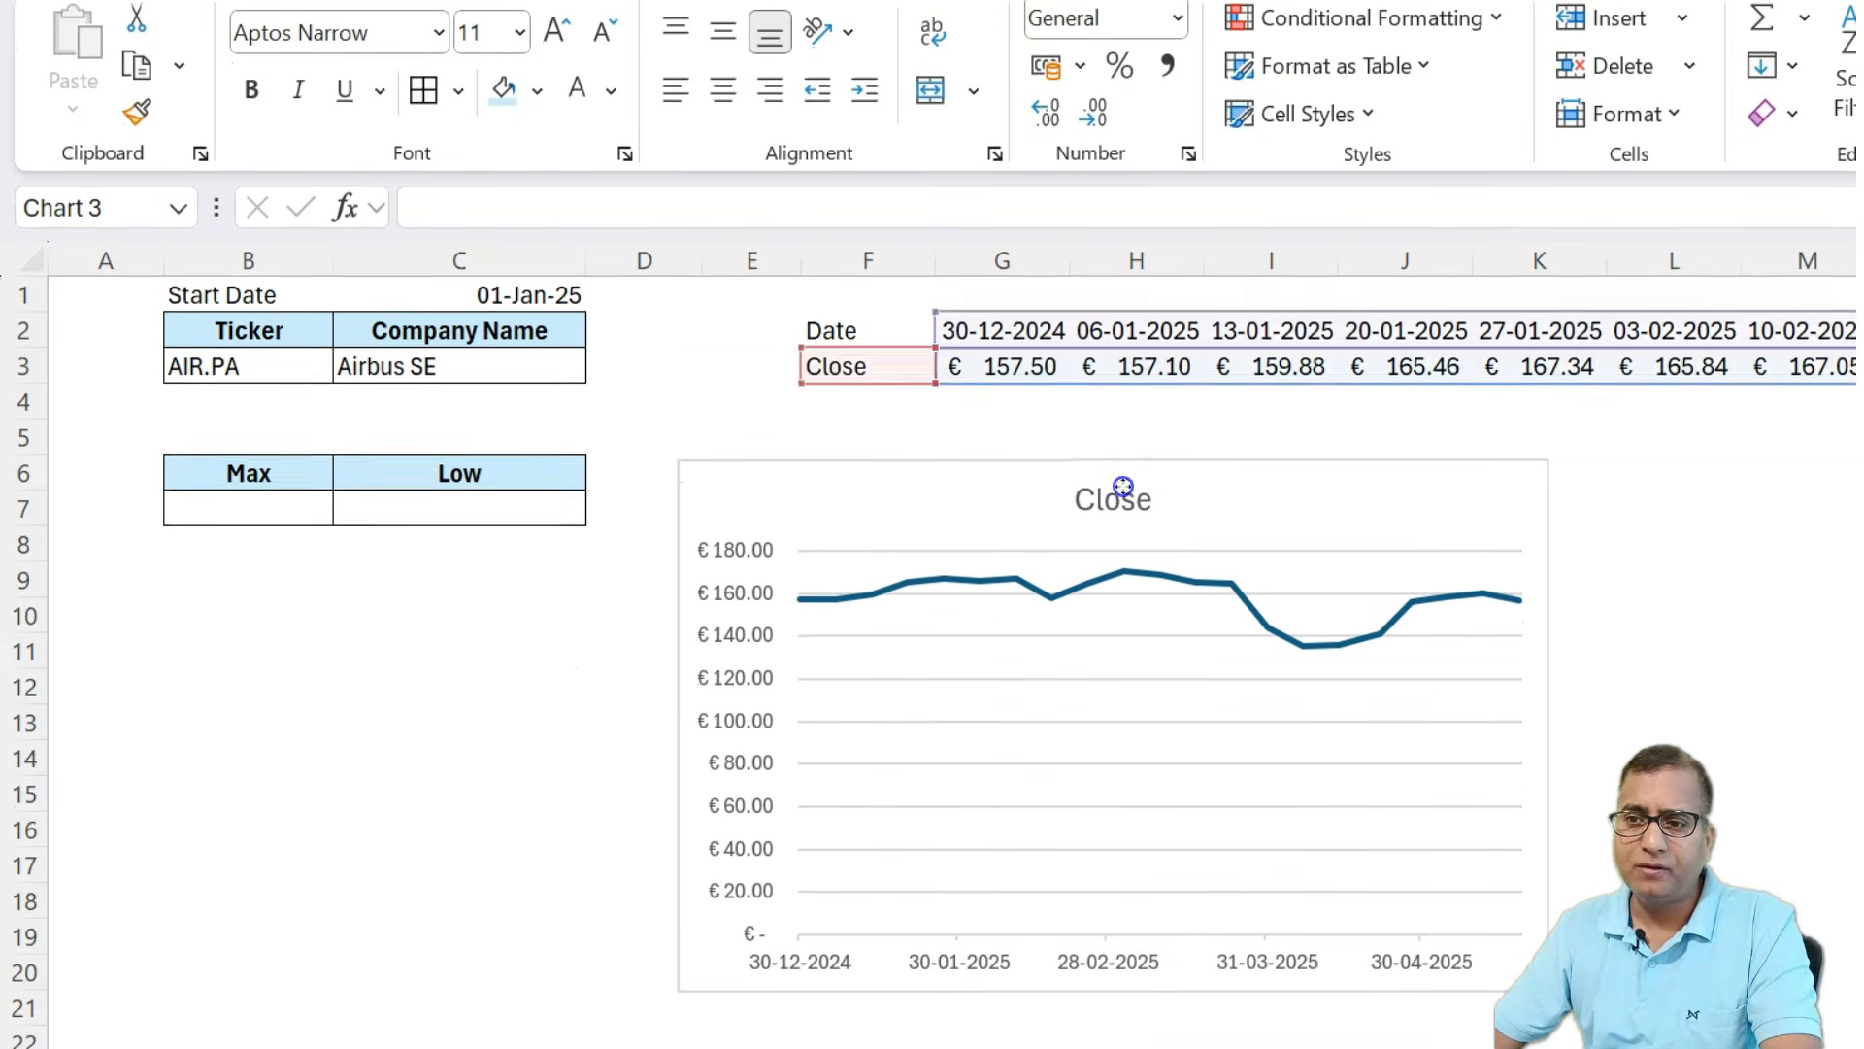
# Rename the chart title to Stock Trend.
pyautogui.click(1123, 485)
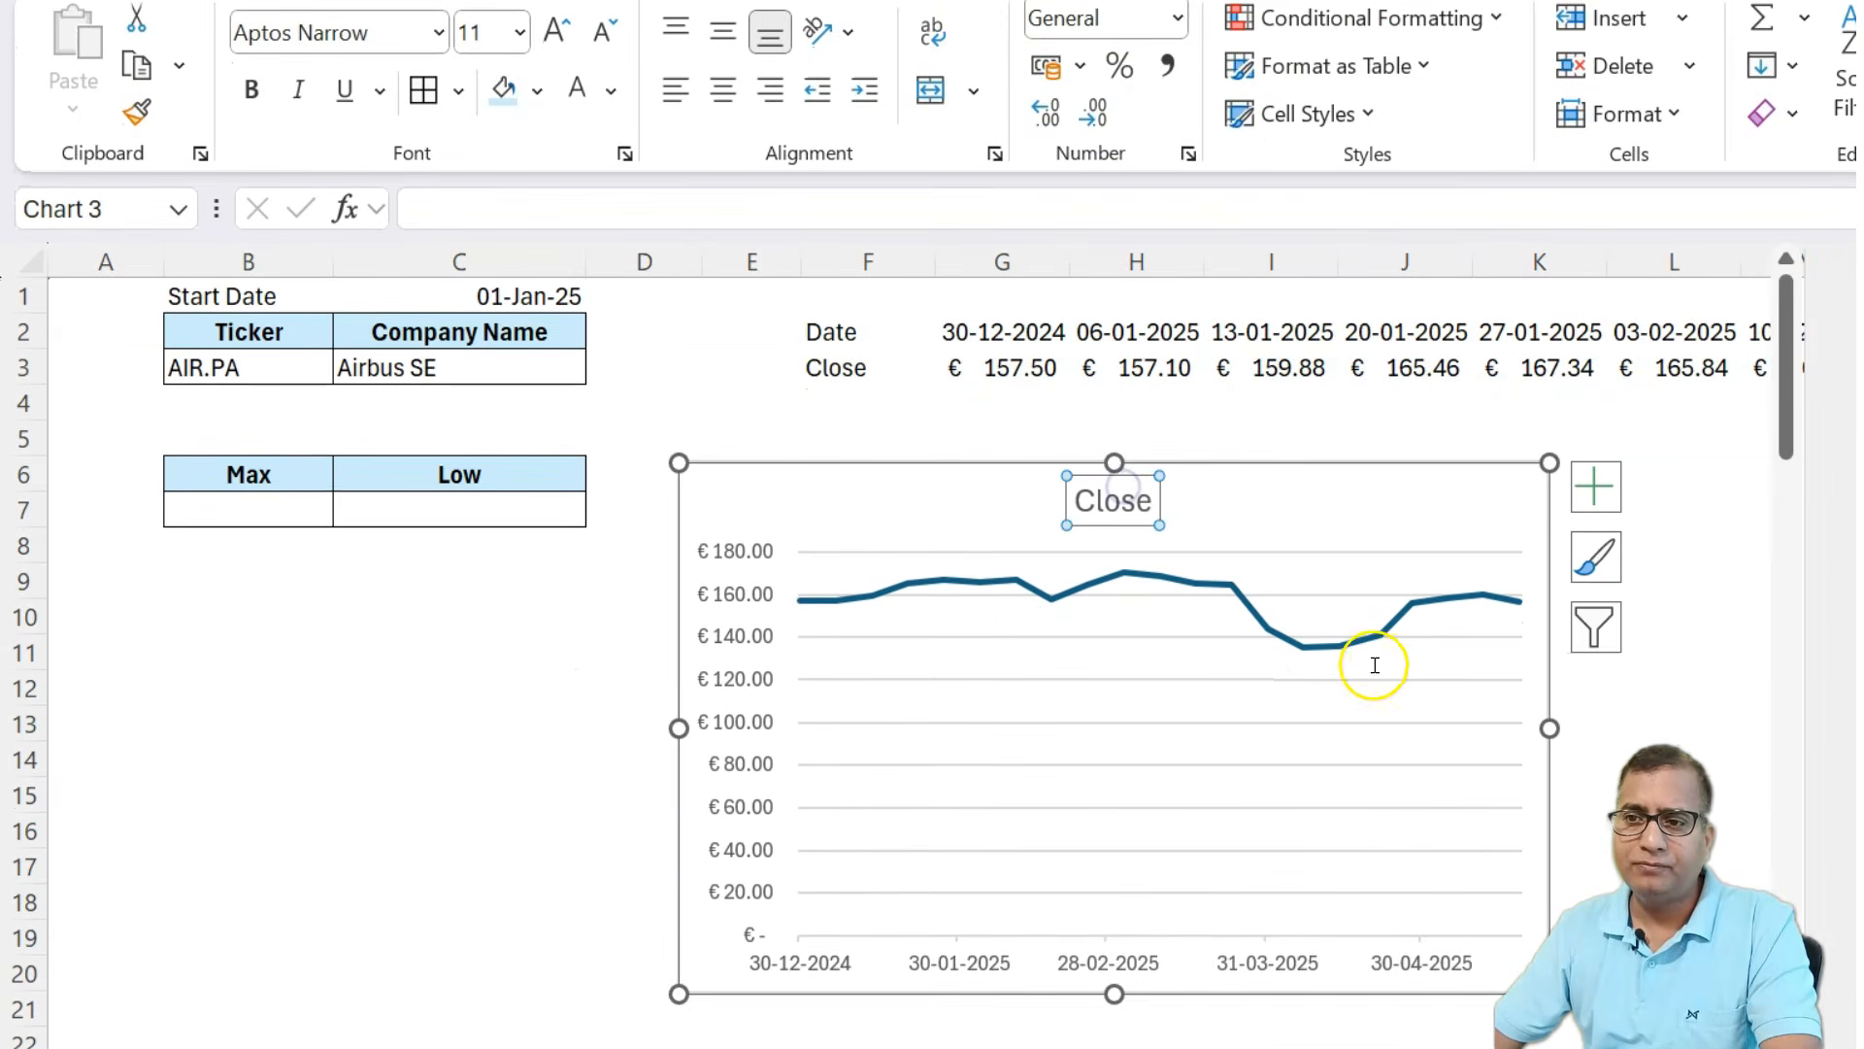
pyautogui.doubleClick(1119, 495)
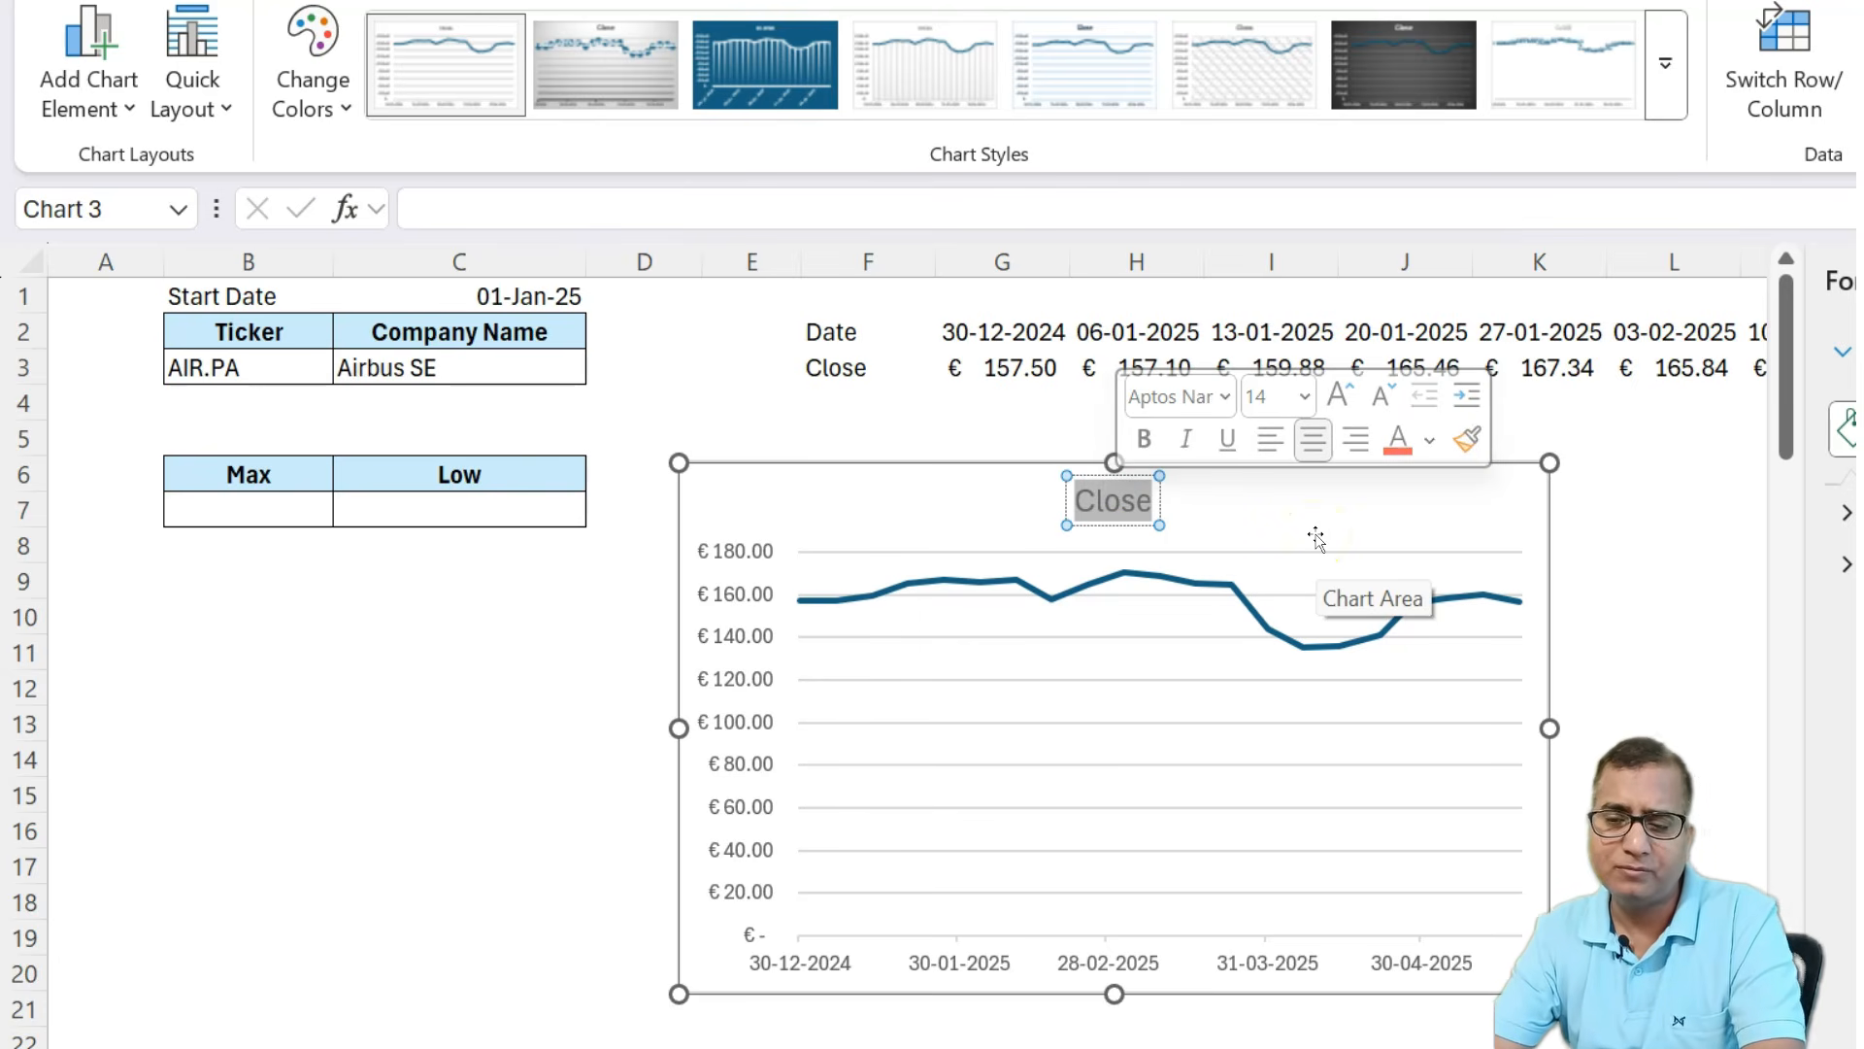
pyautogui.write('Stock')
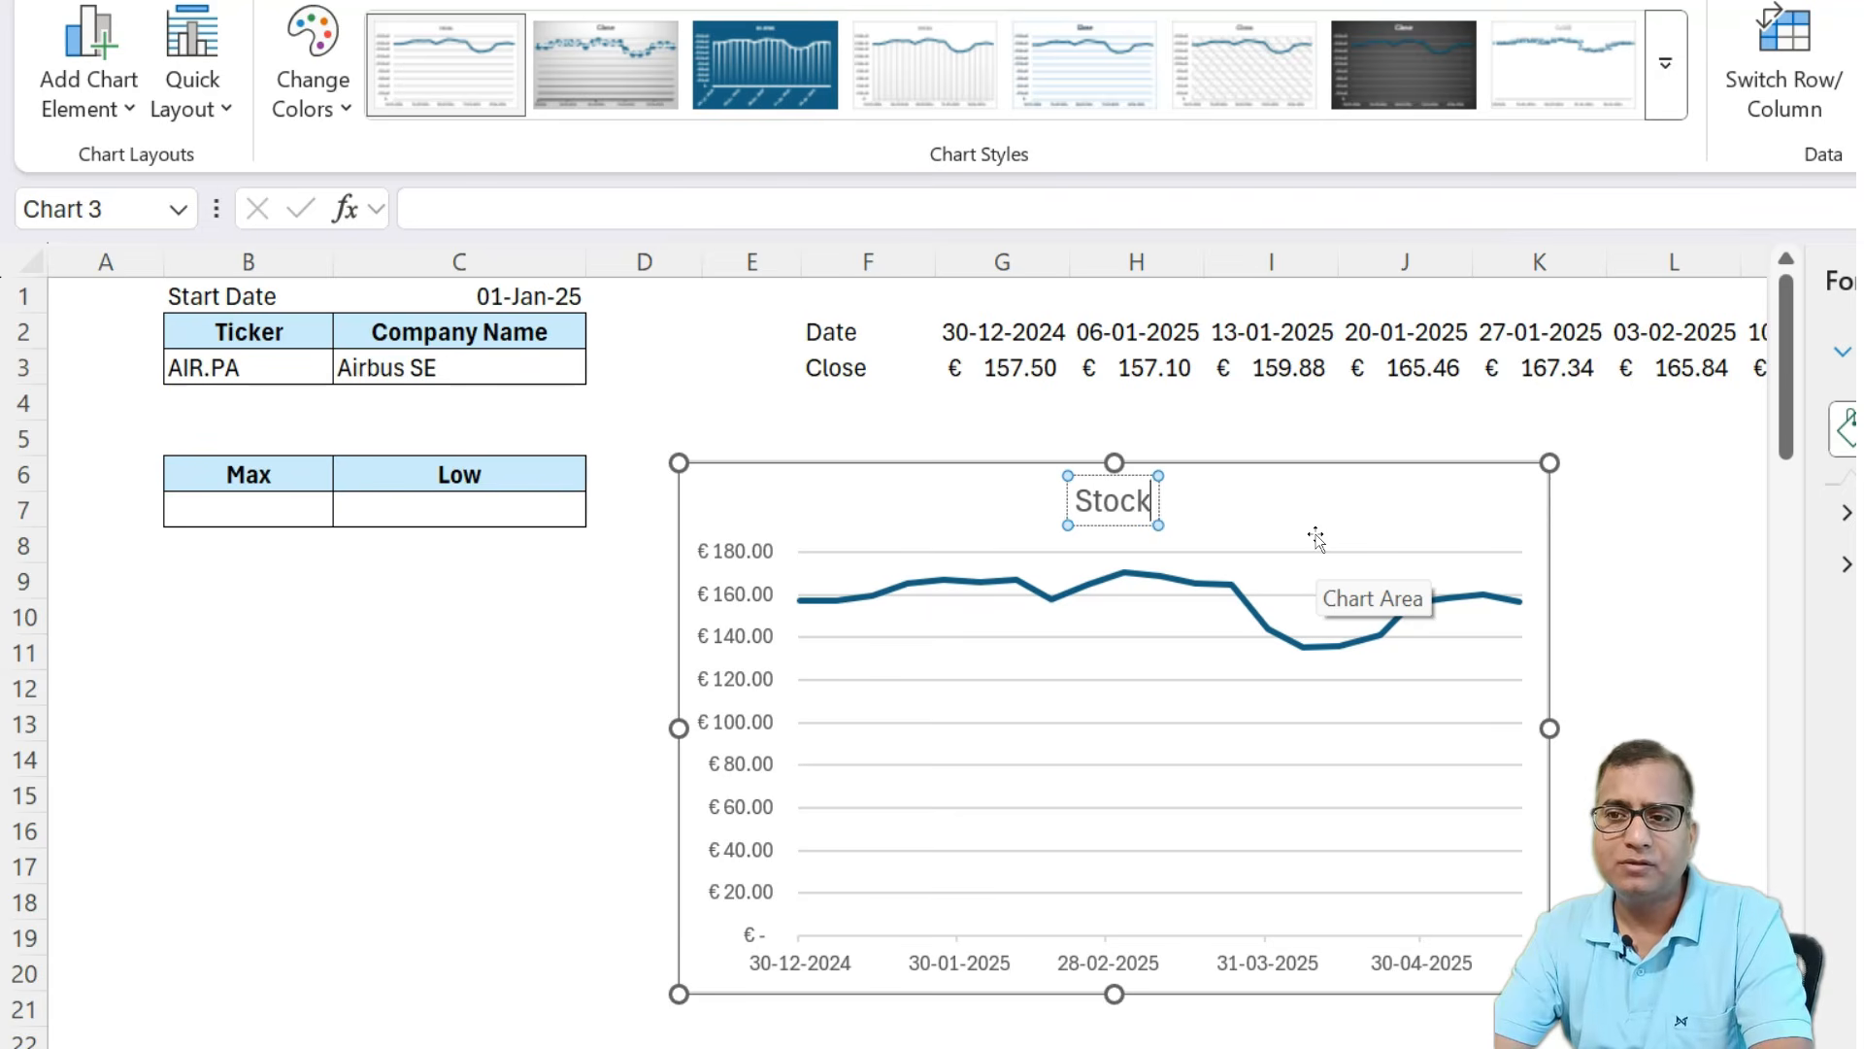
pyautogui.write(' Tren')
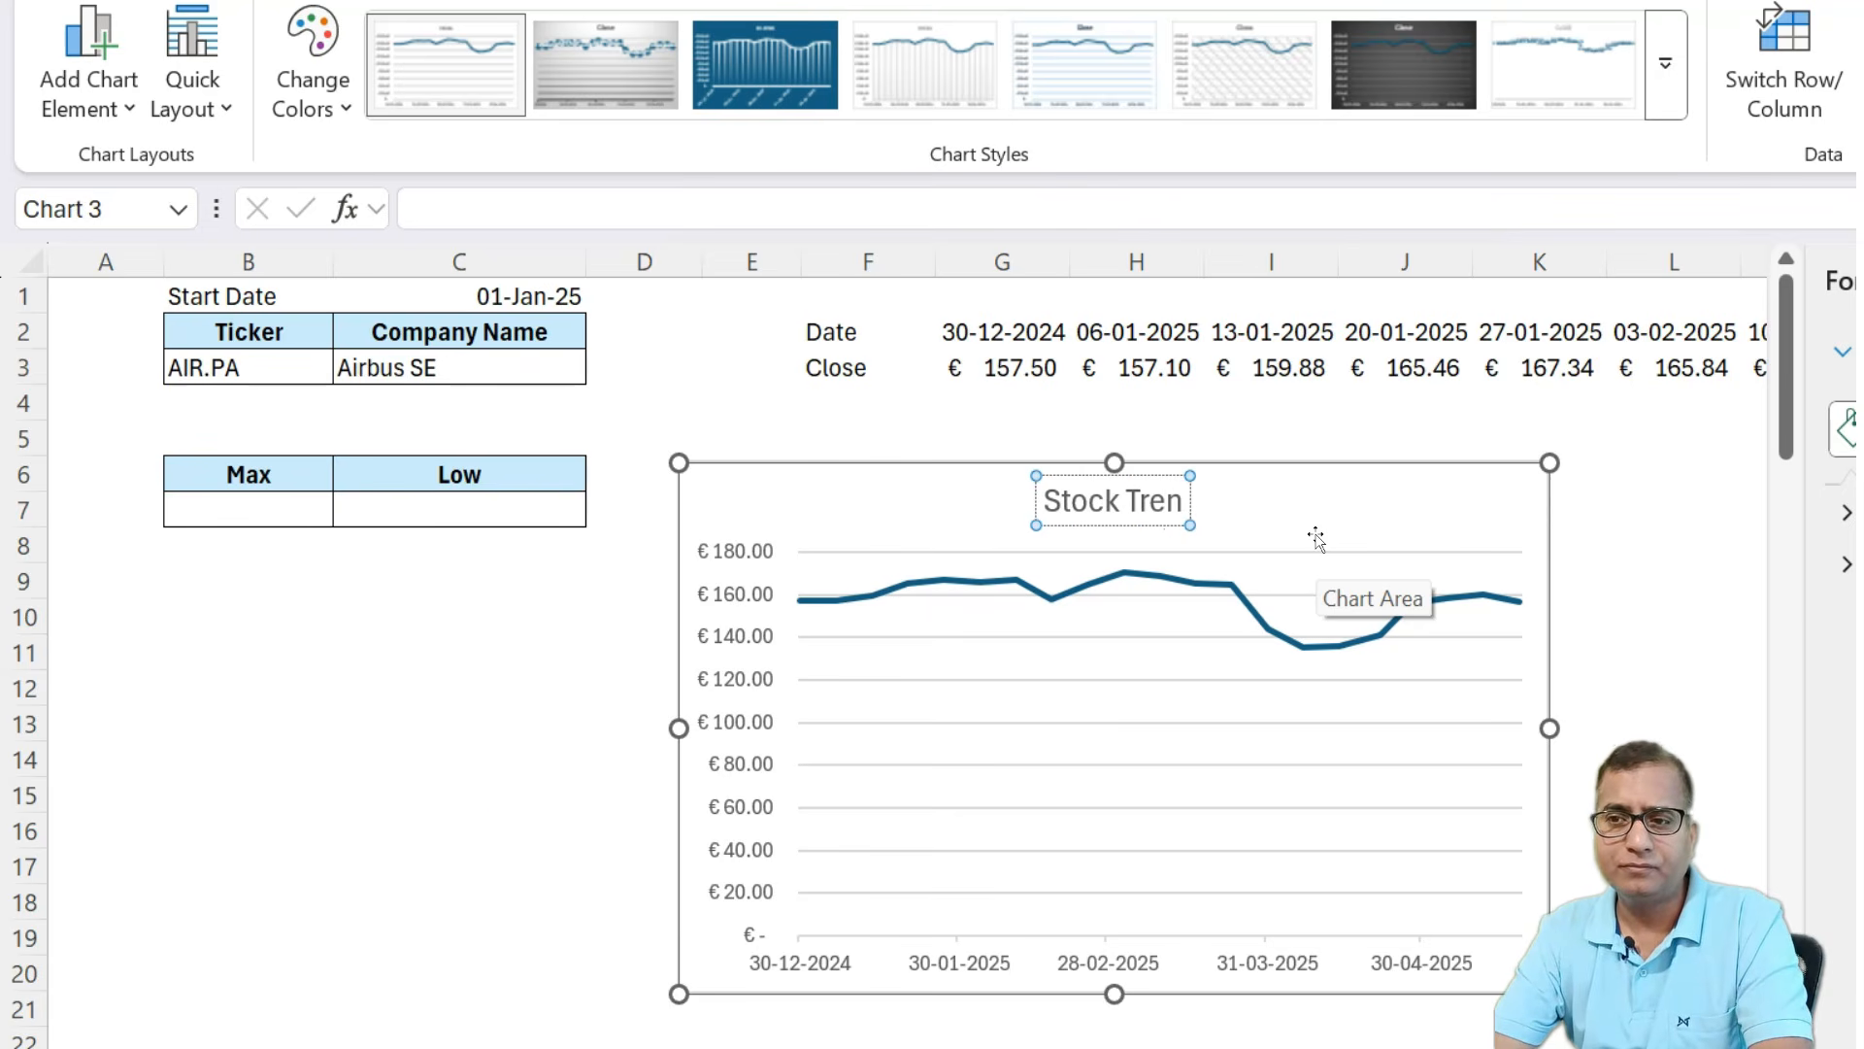
pyautogui.write('d')
pyautogui.click(509, 767)
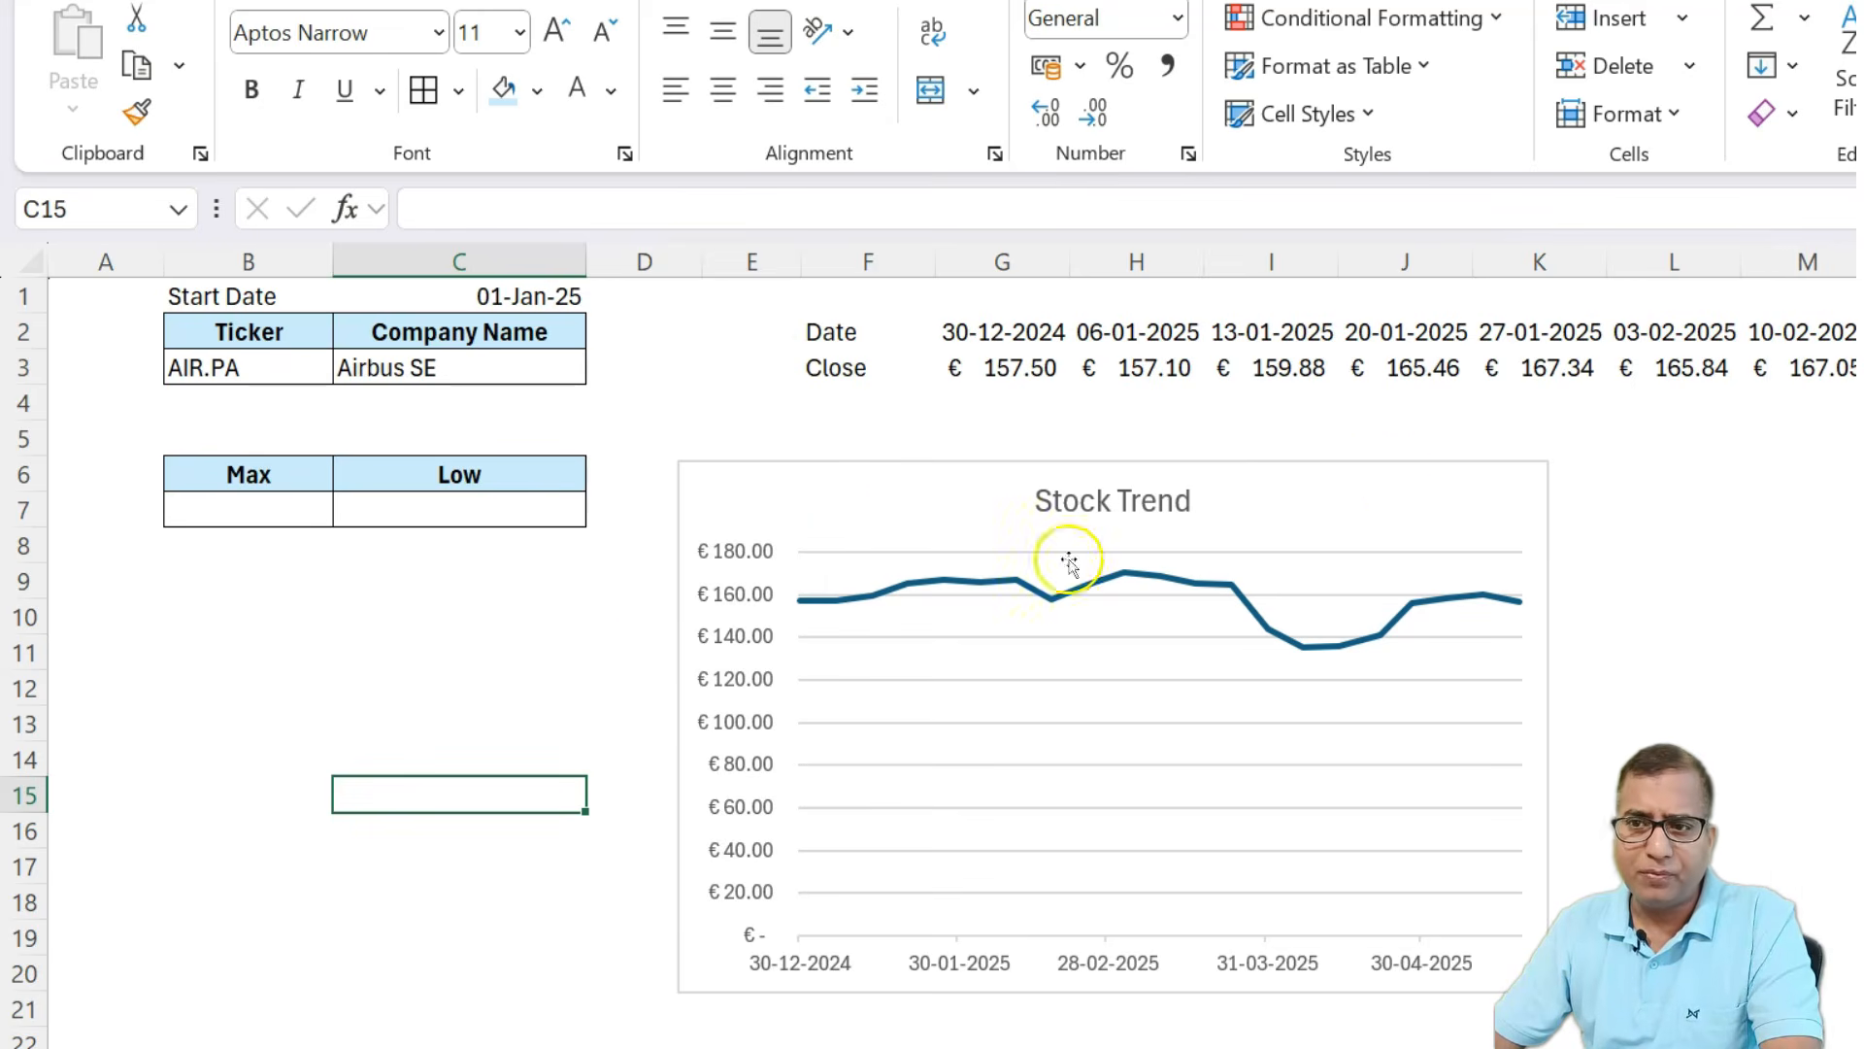
# Switch the ticker in B3 to GOOGL and then to MSFT to test the price rows and chart.
pyautogui.click(466, 650)
pyautogui.click(298, 360)
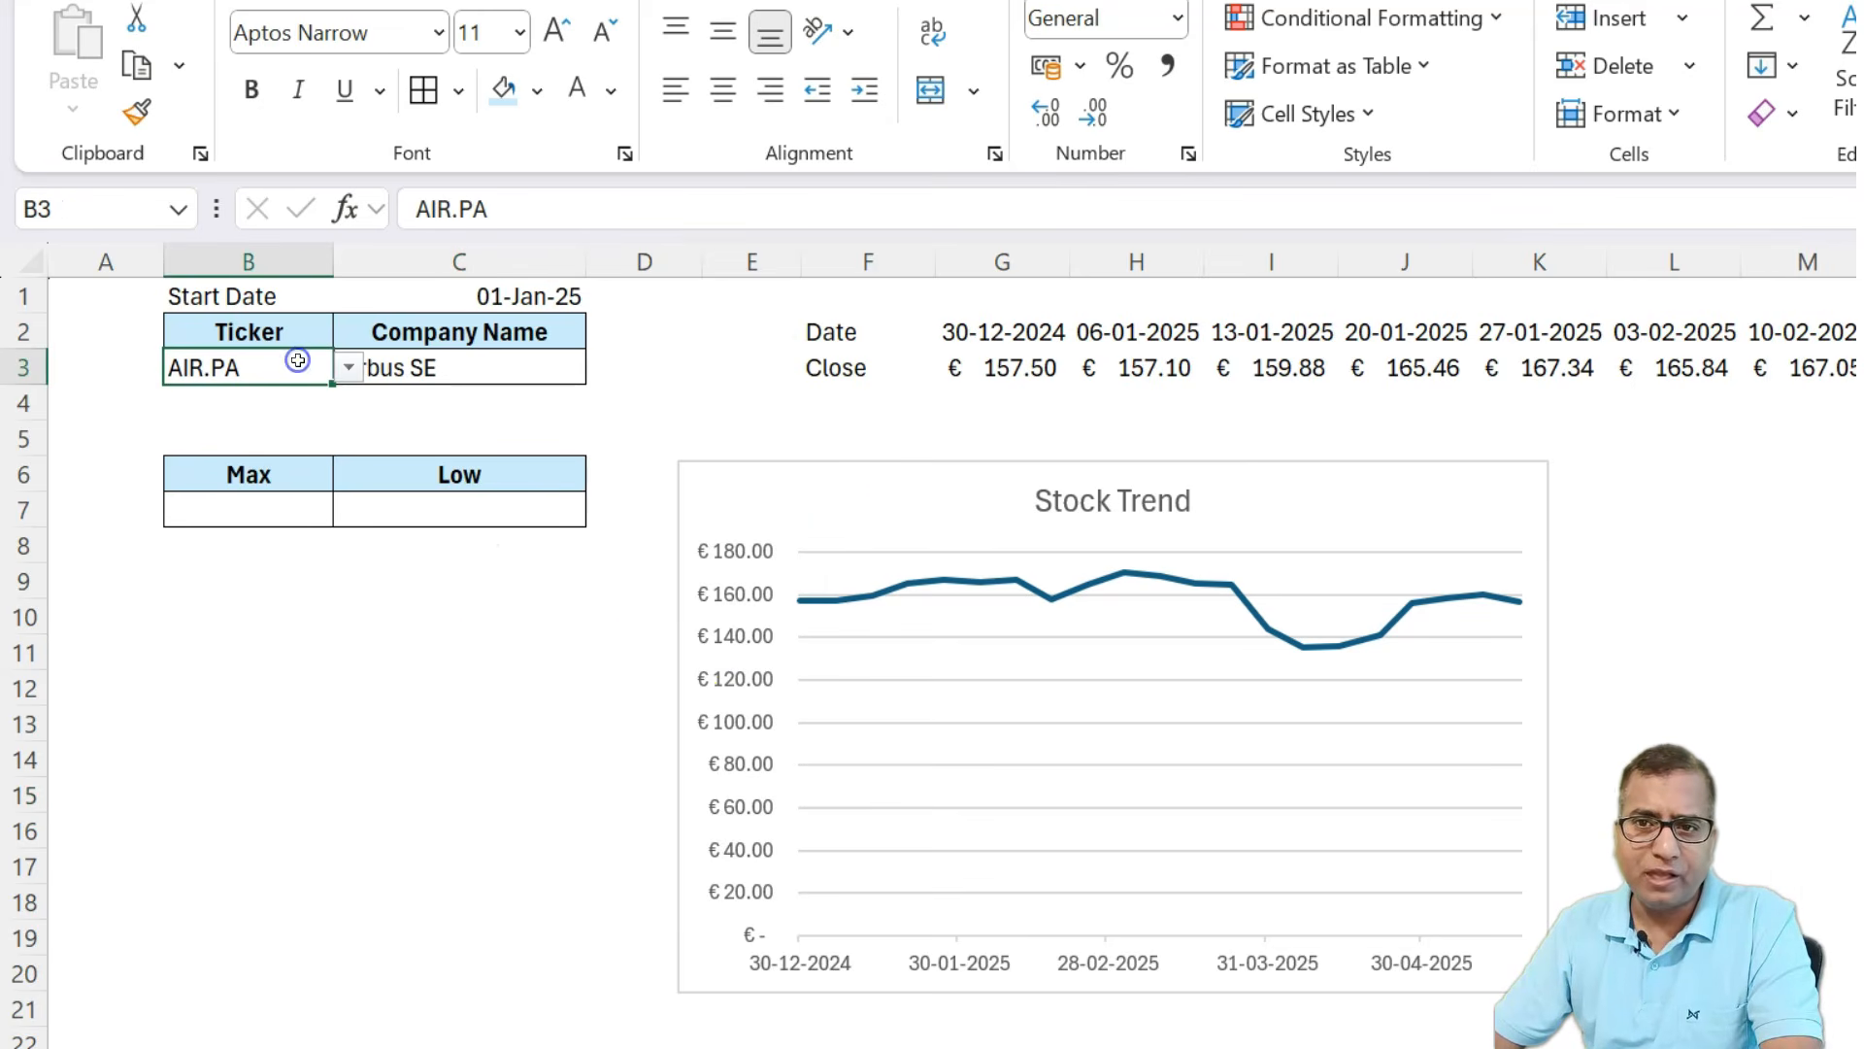
pyautogui.click(347, 367)
pyautogui.click(256, 557)
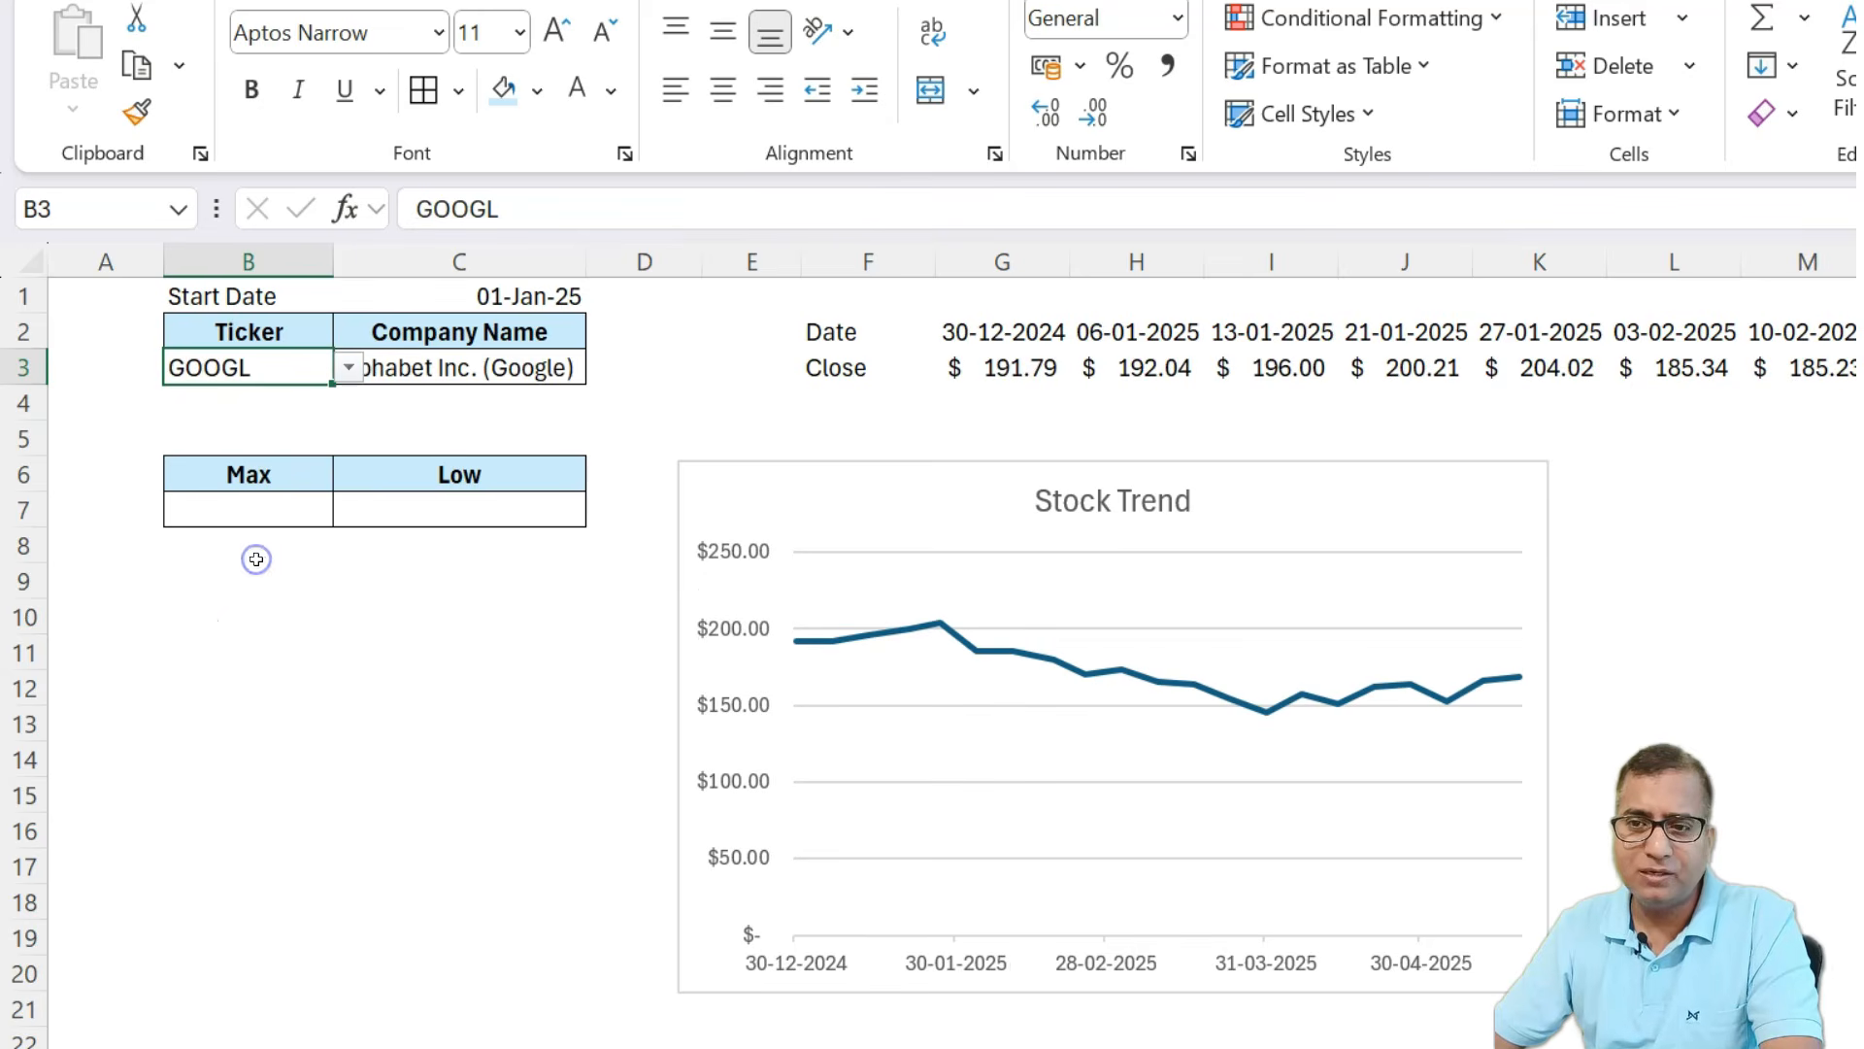
pyautogui.click(346, 364)
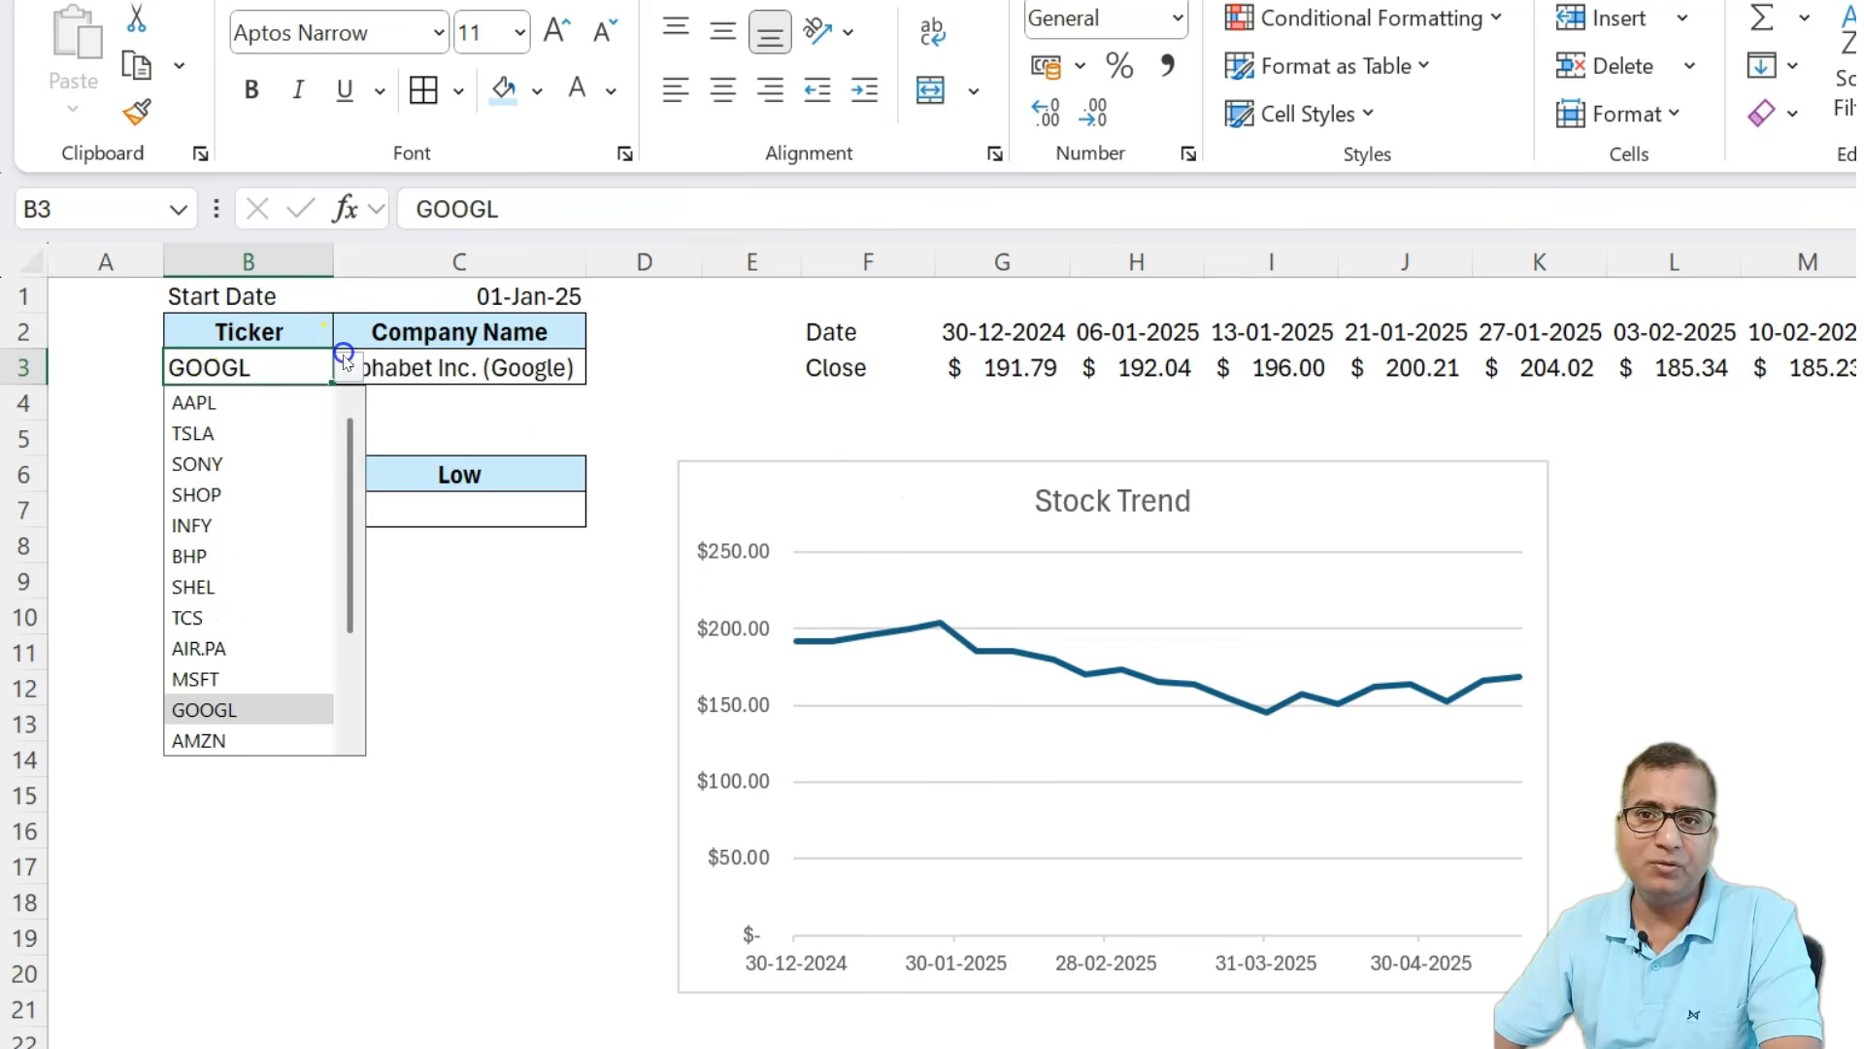
pyautogui.click(233, 672)
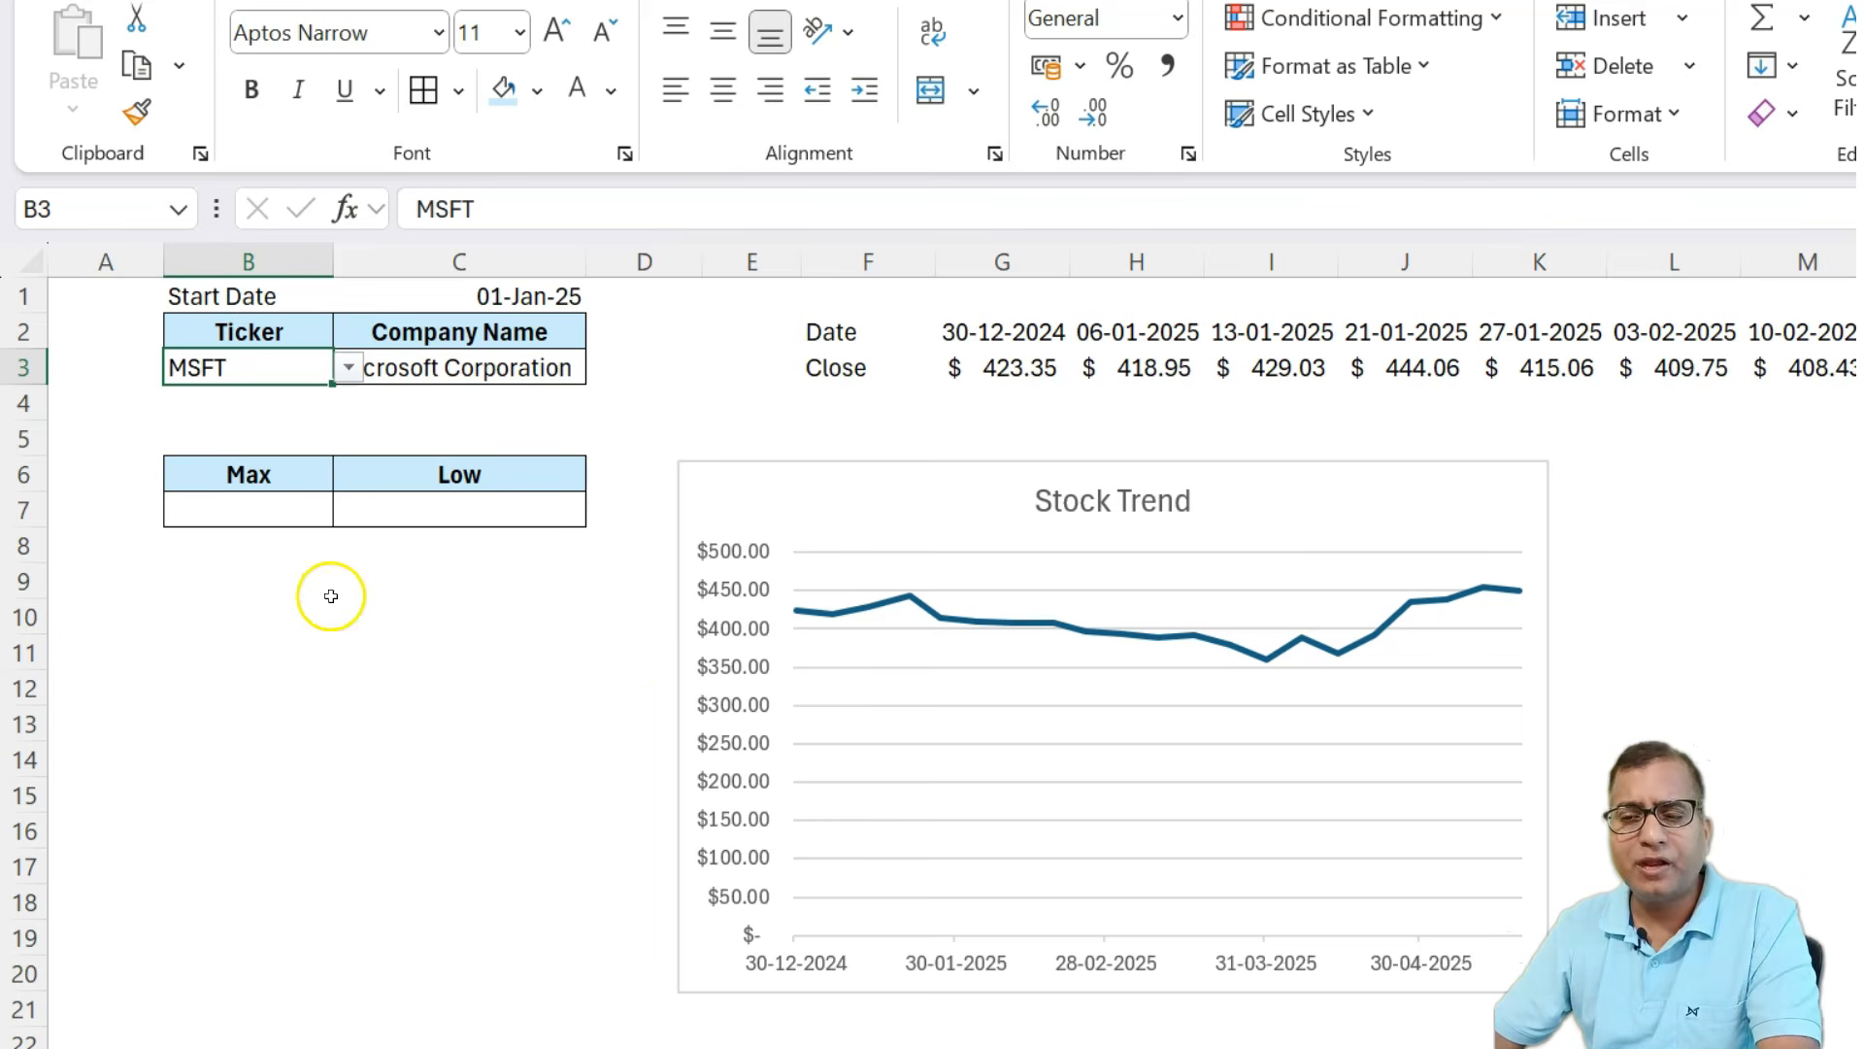
# Enter in B7 =STOCKHISTORY(B3,C1,TODAY(),1,0,1) for weekly closing prices without headers.
pyautogui.click(248, 498)
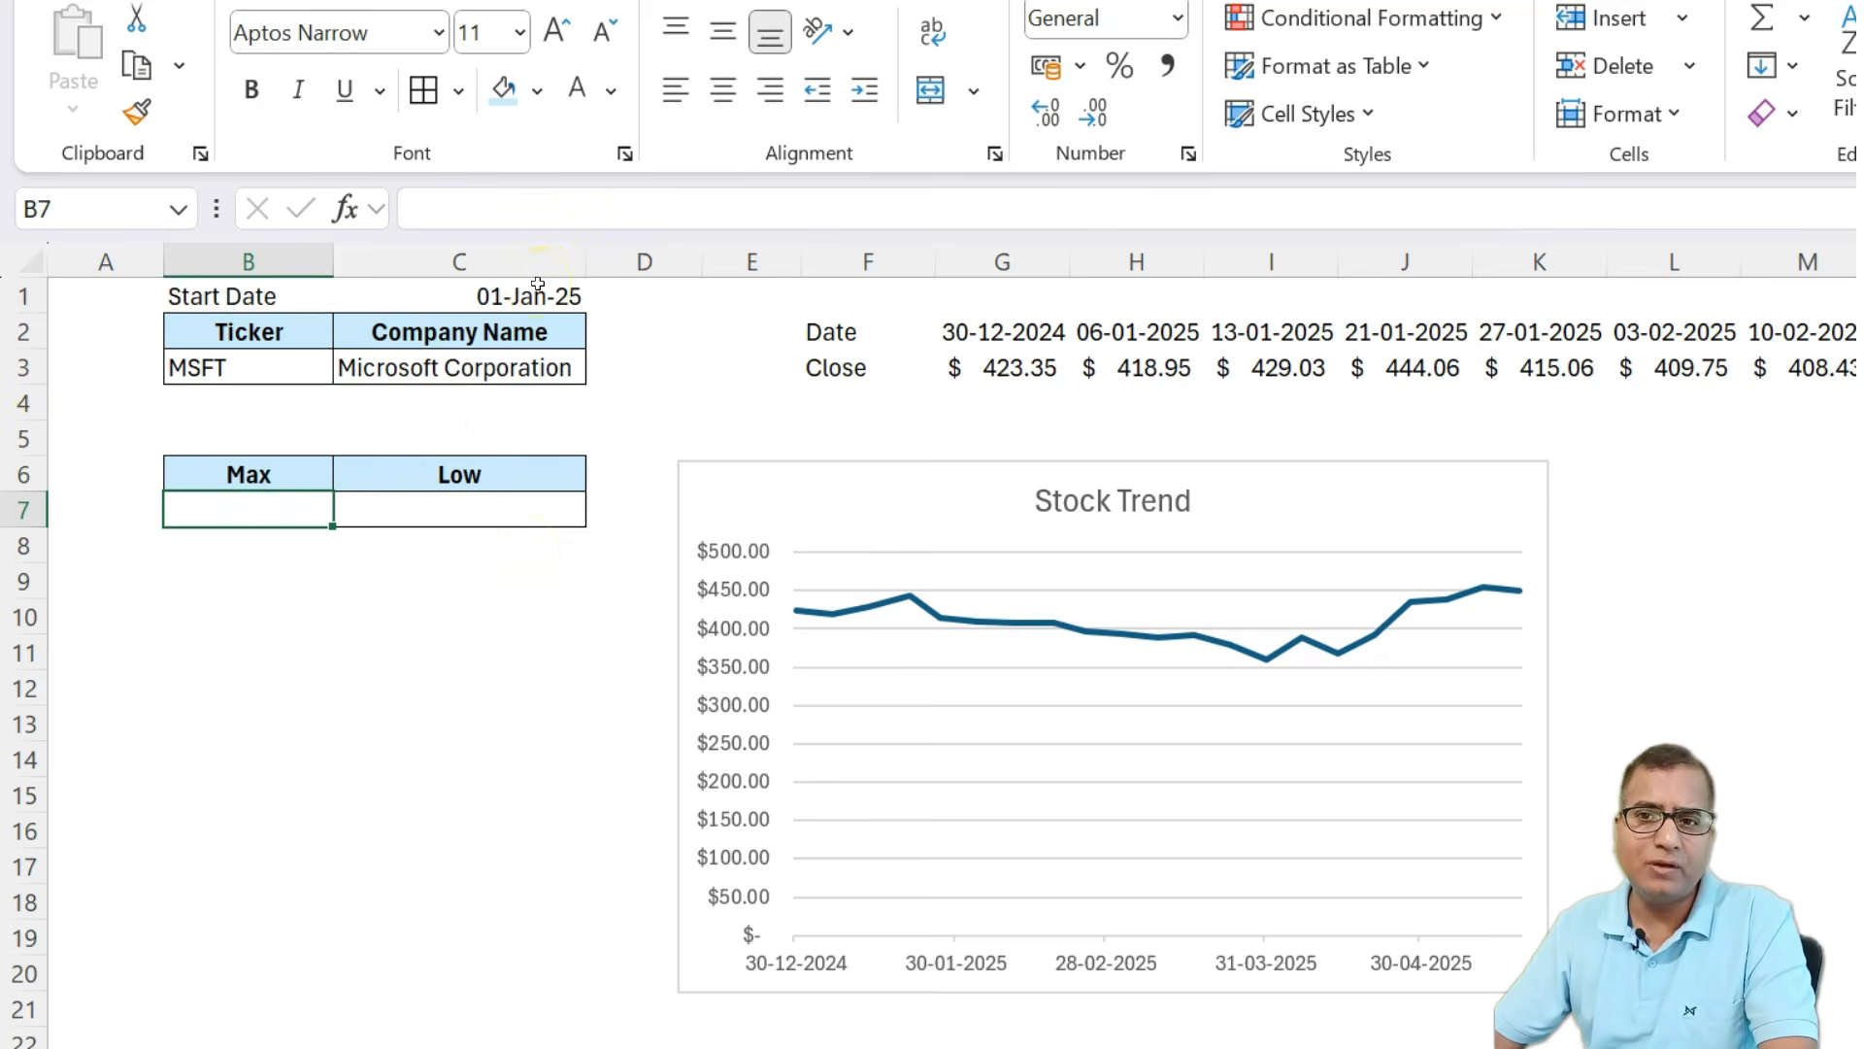
pyautogui.click(459, 492)
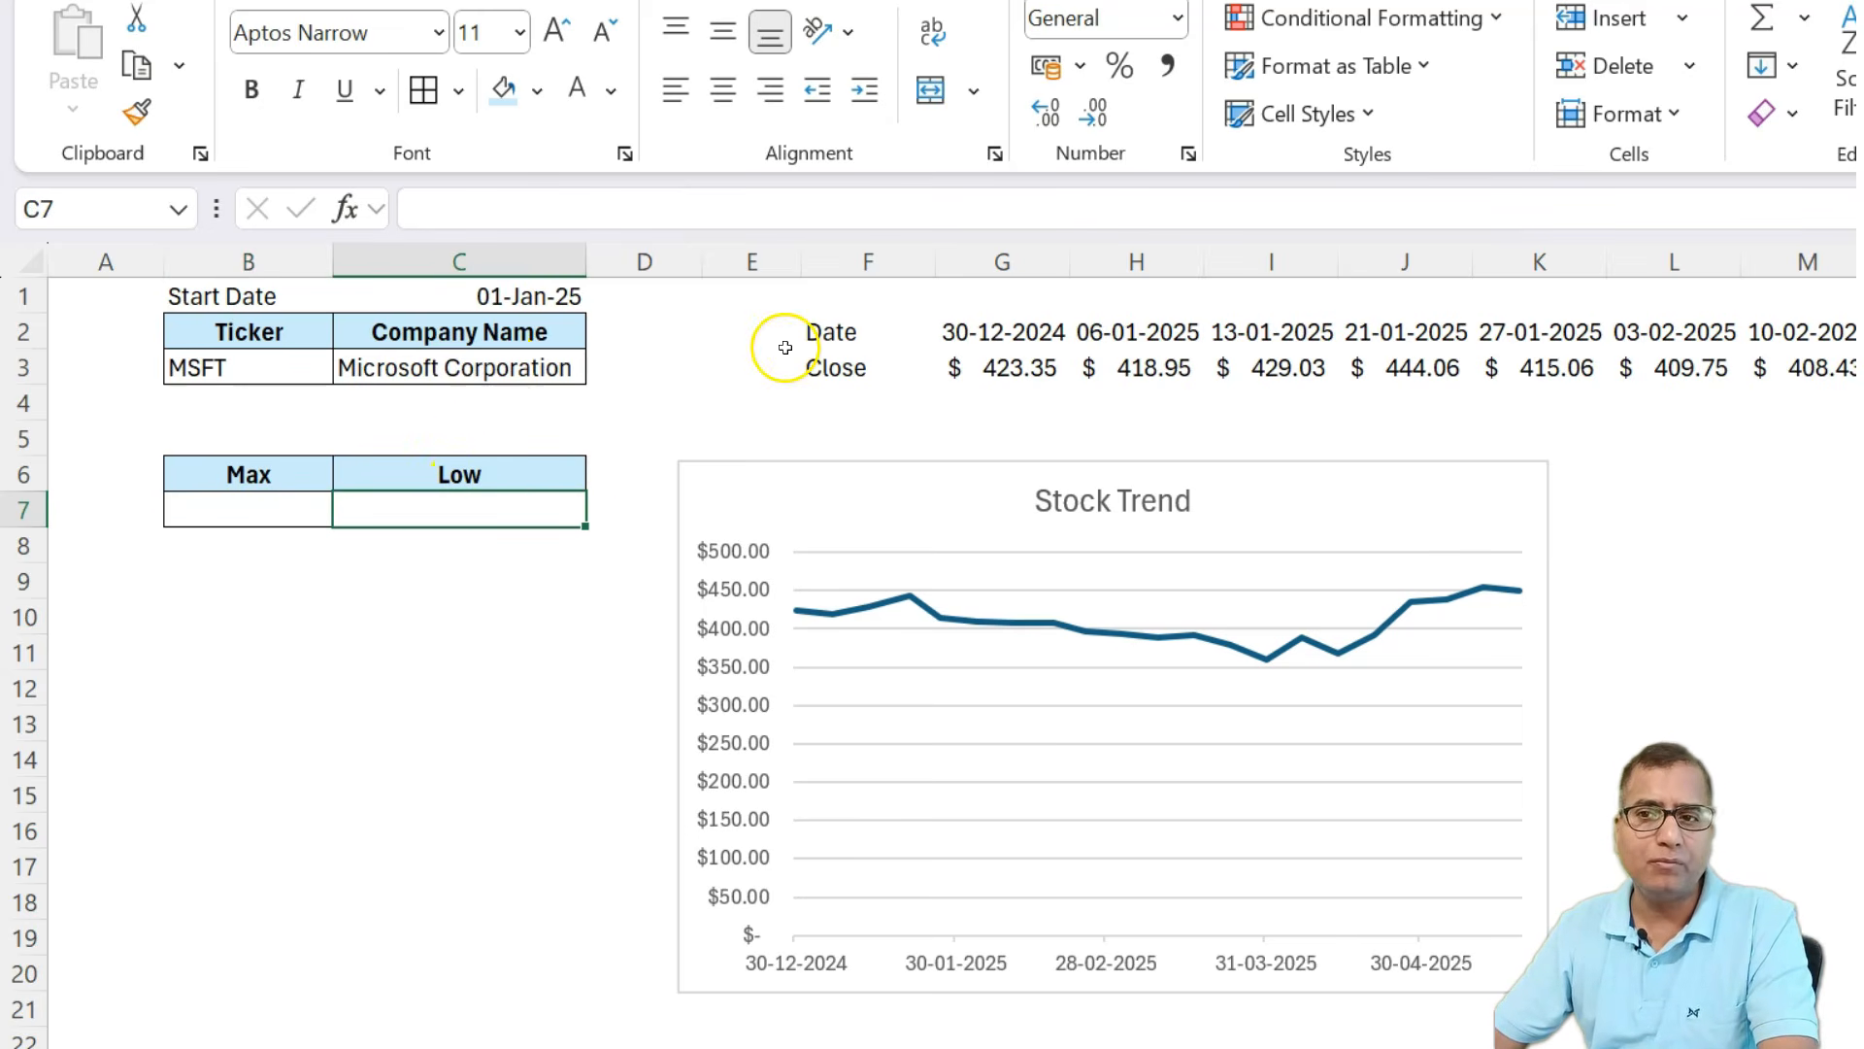
pyautogui.click(241, 498)
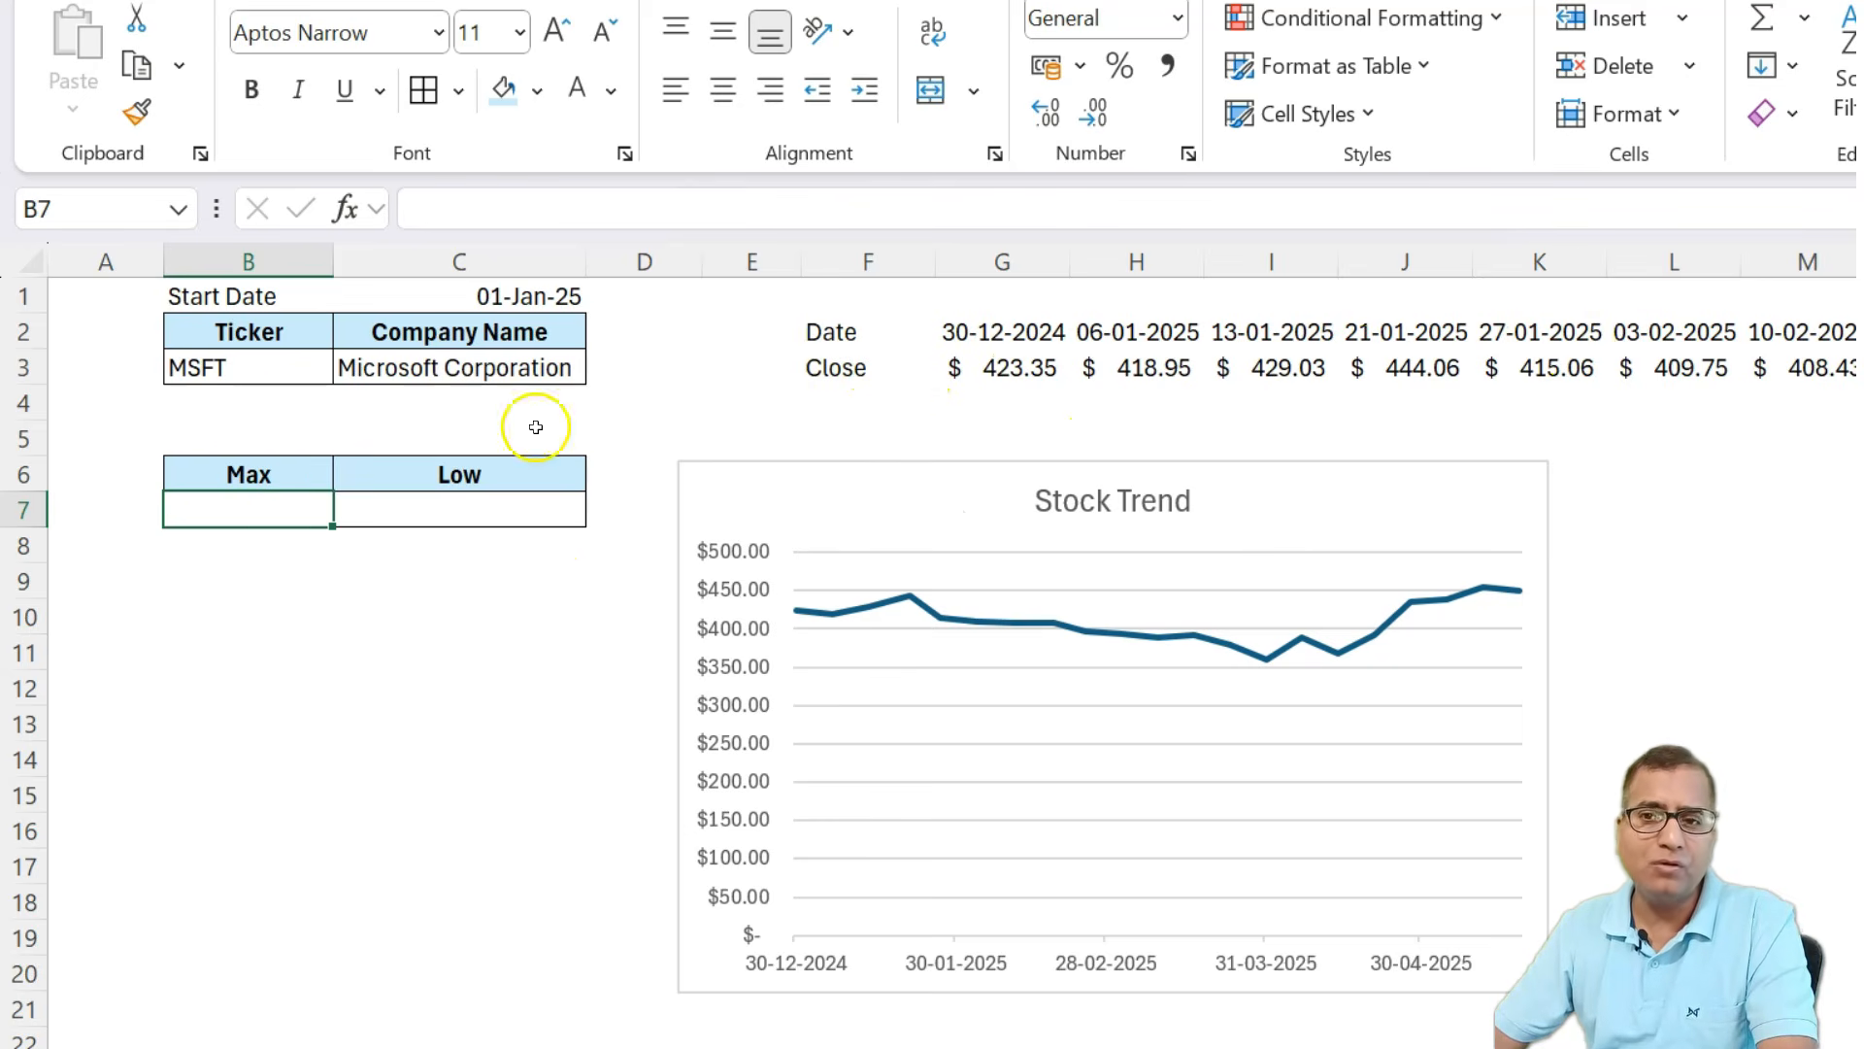
pyautogui.write('=')
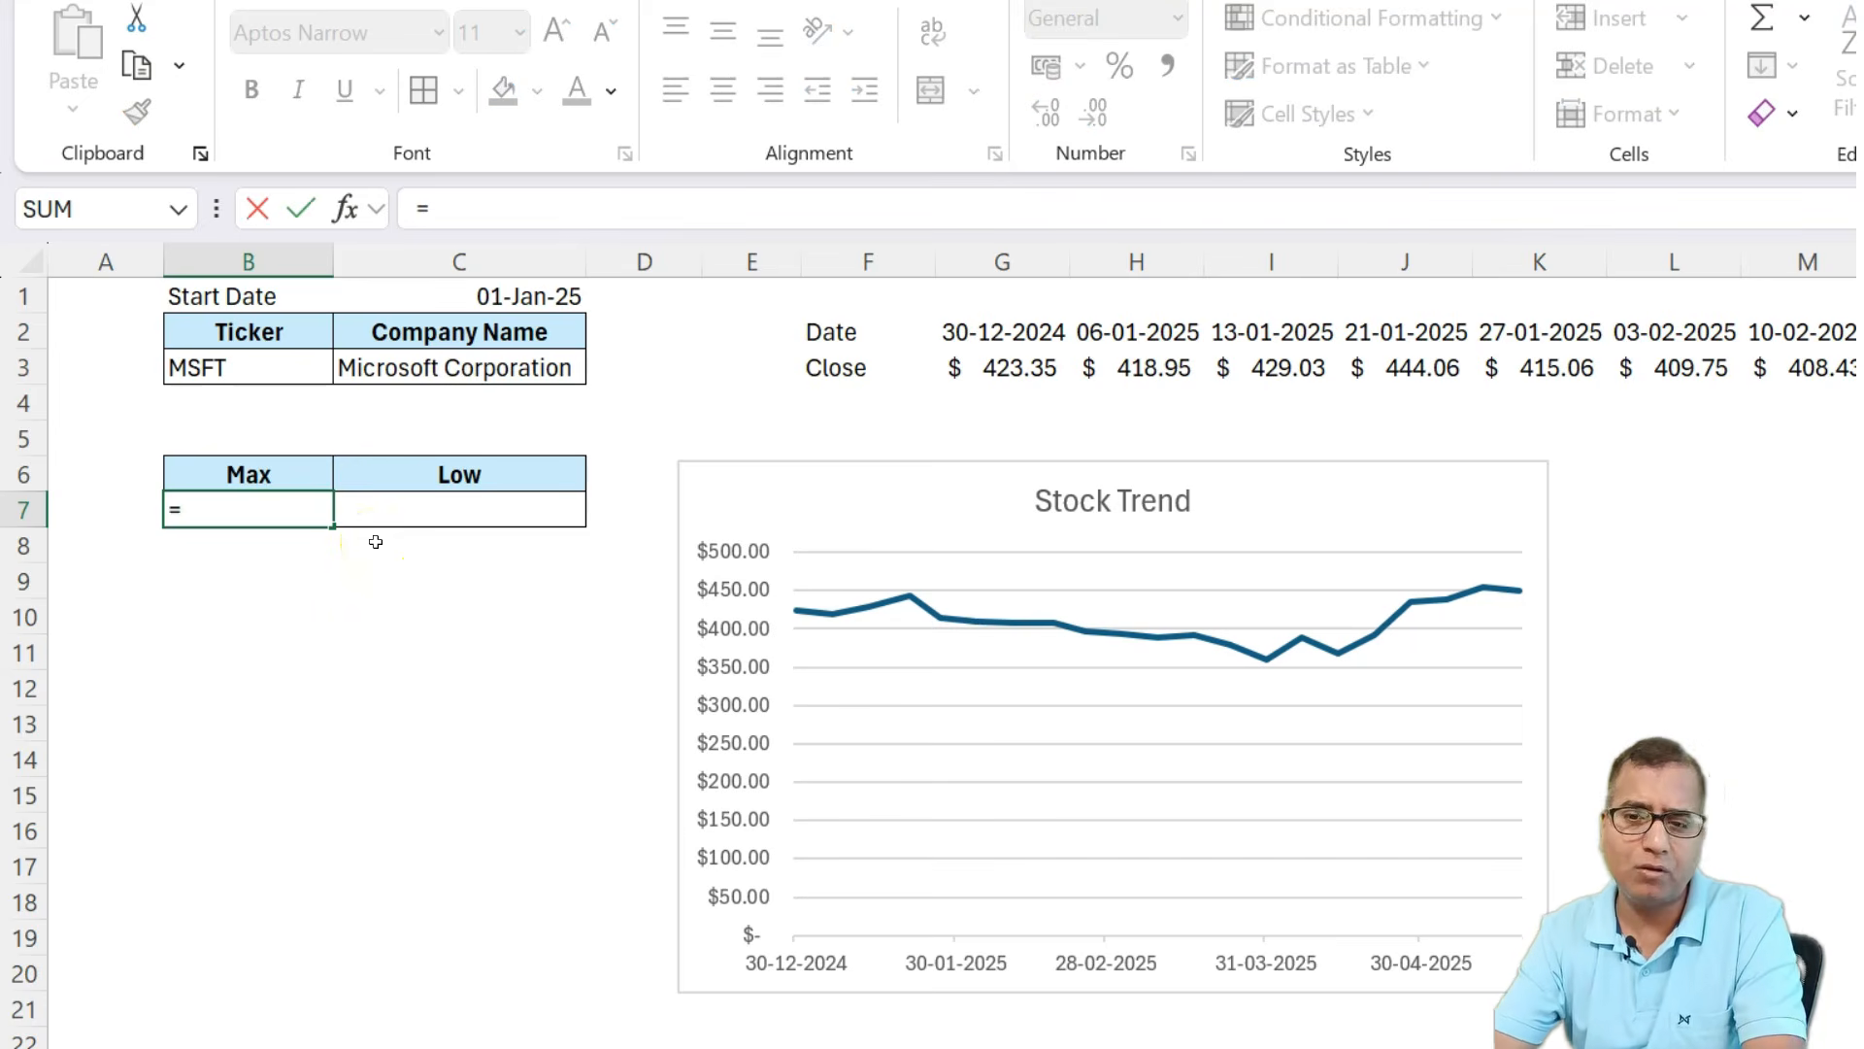
pyautogui.write('sto')
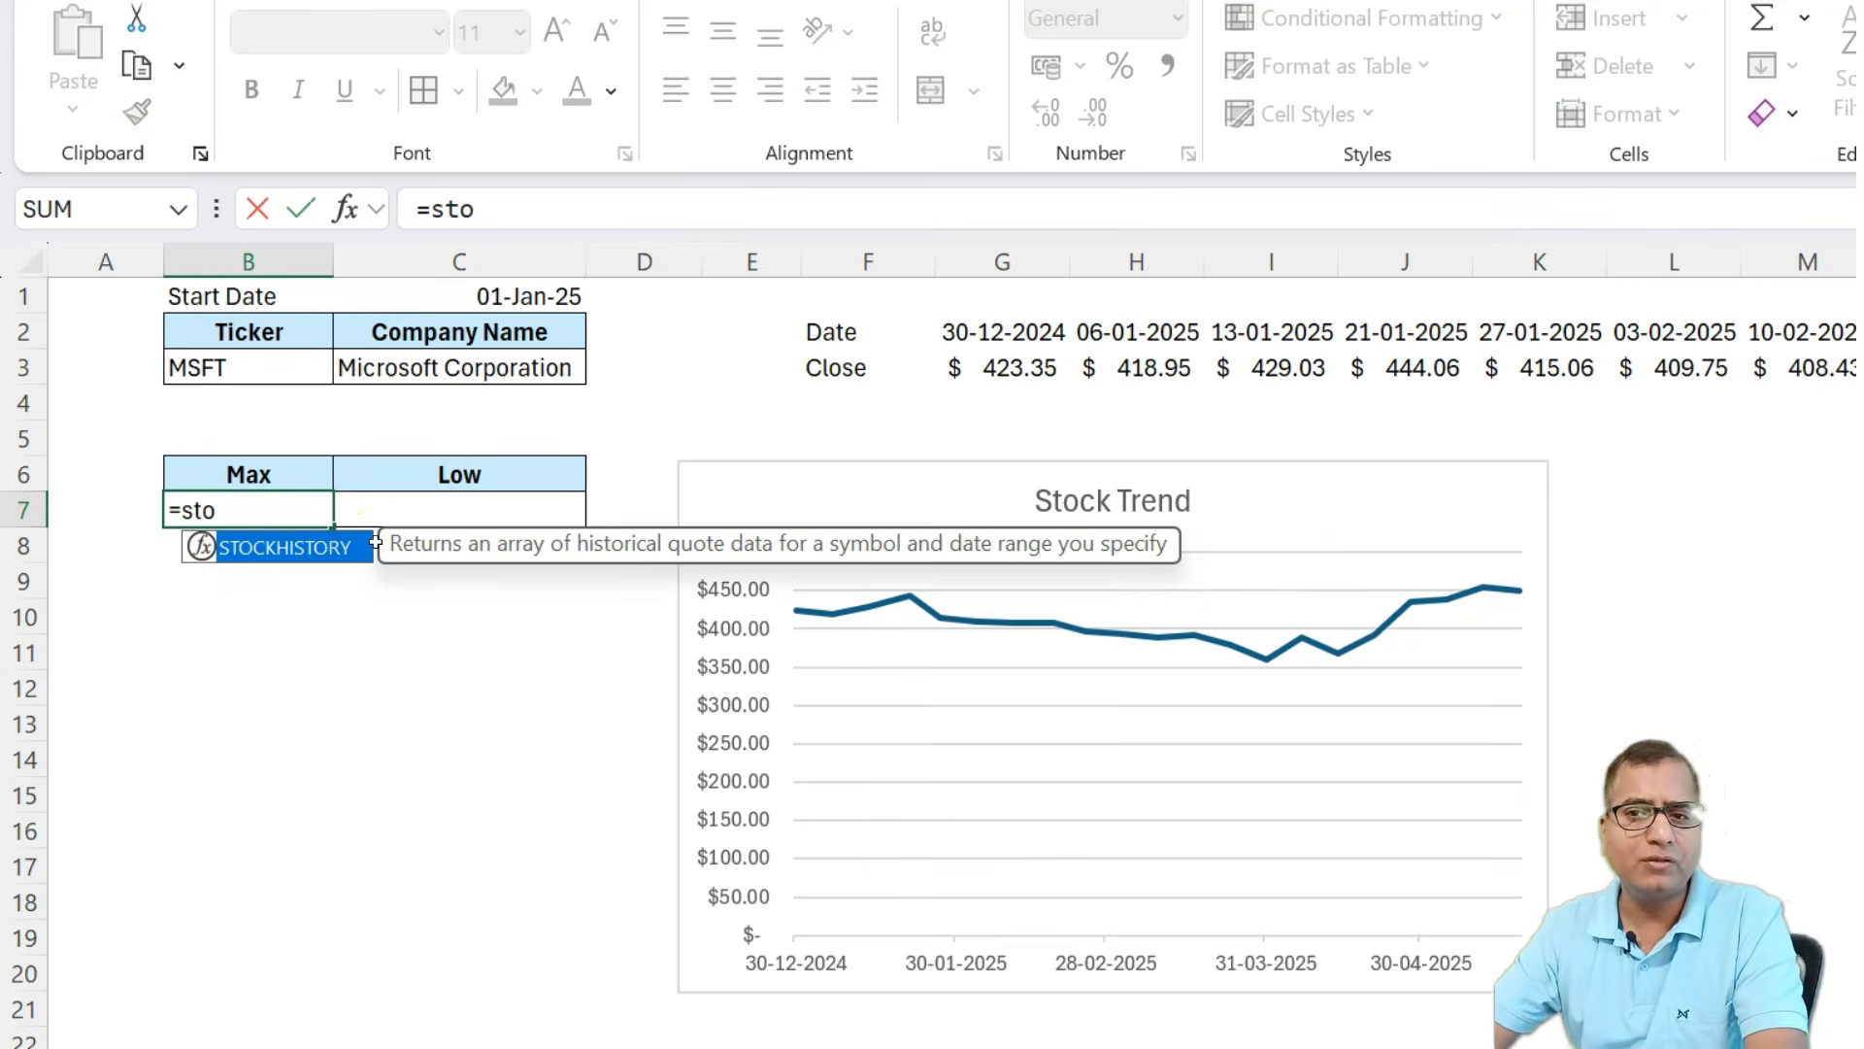
pyautogui.press('Tab')
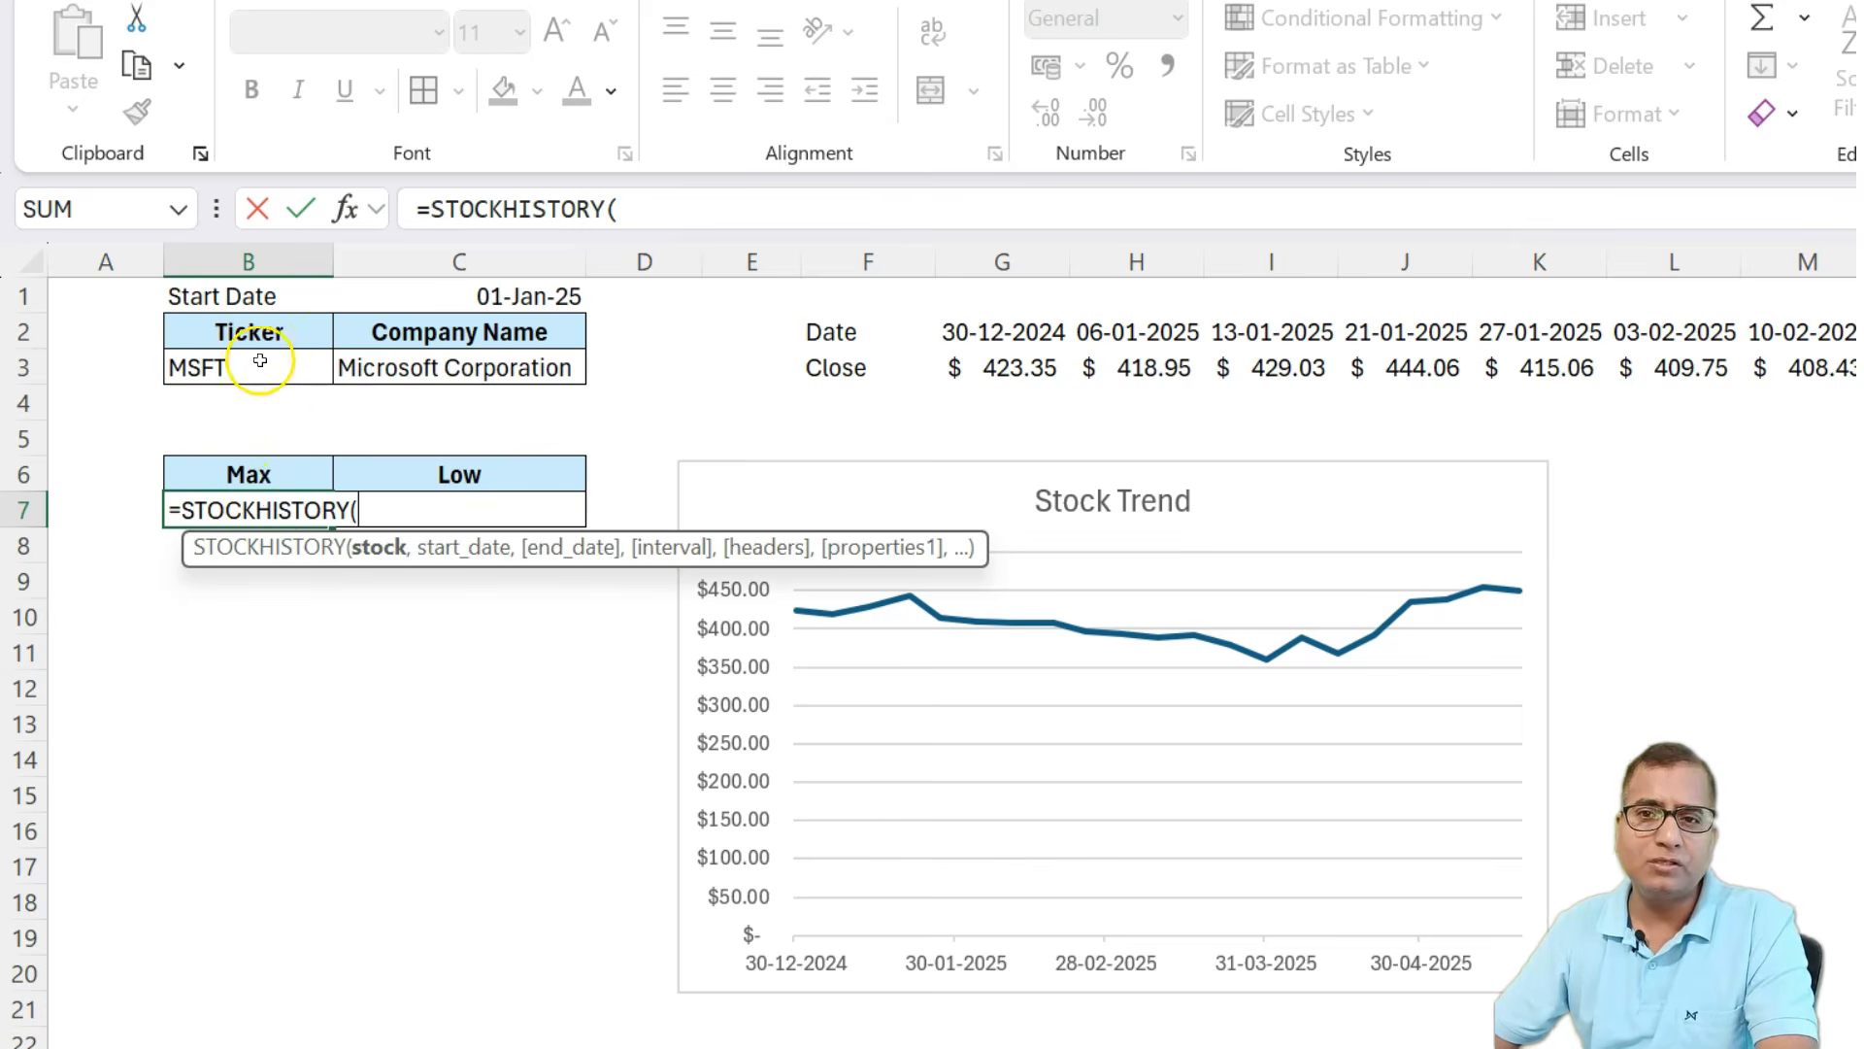
pyautogui.click(260, 360)
pyautogui.write(',')
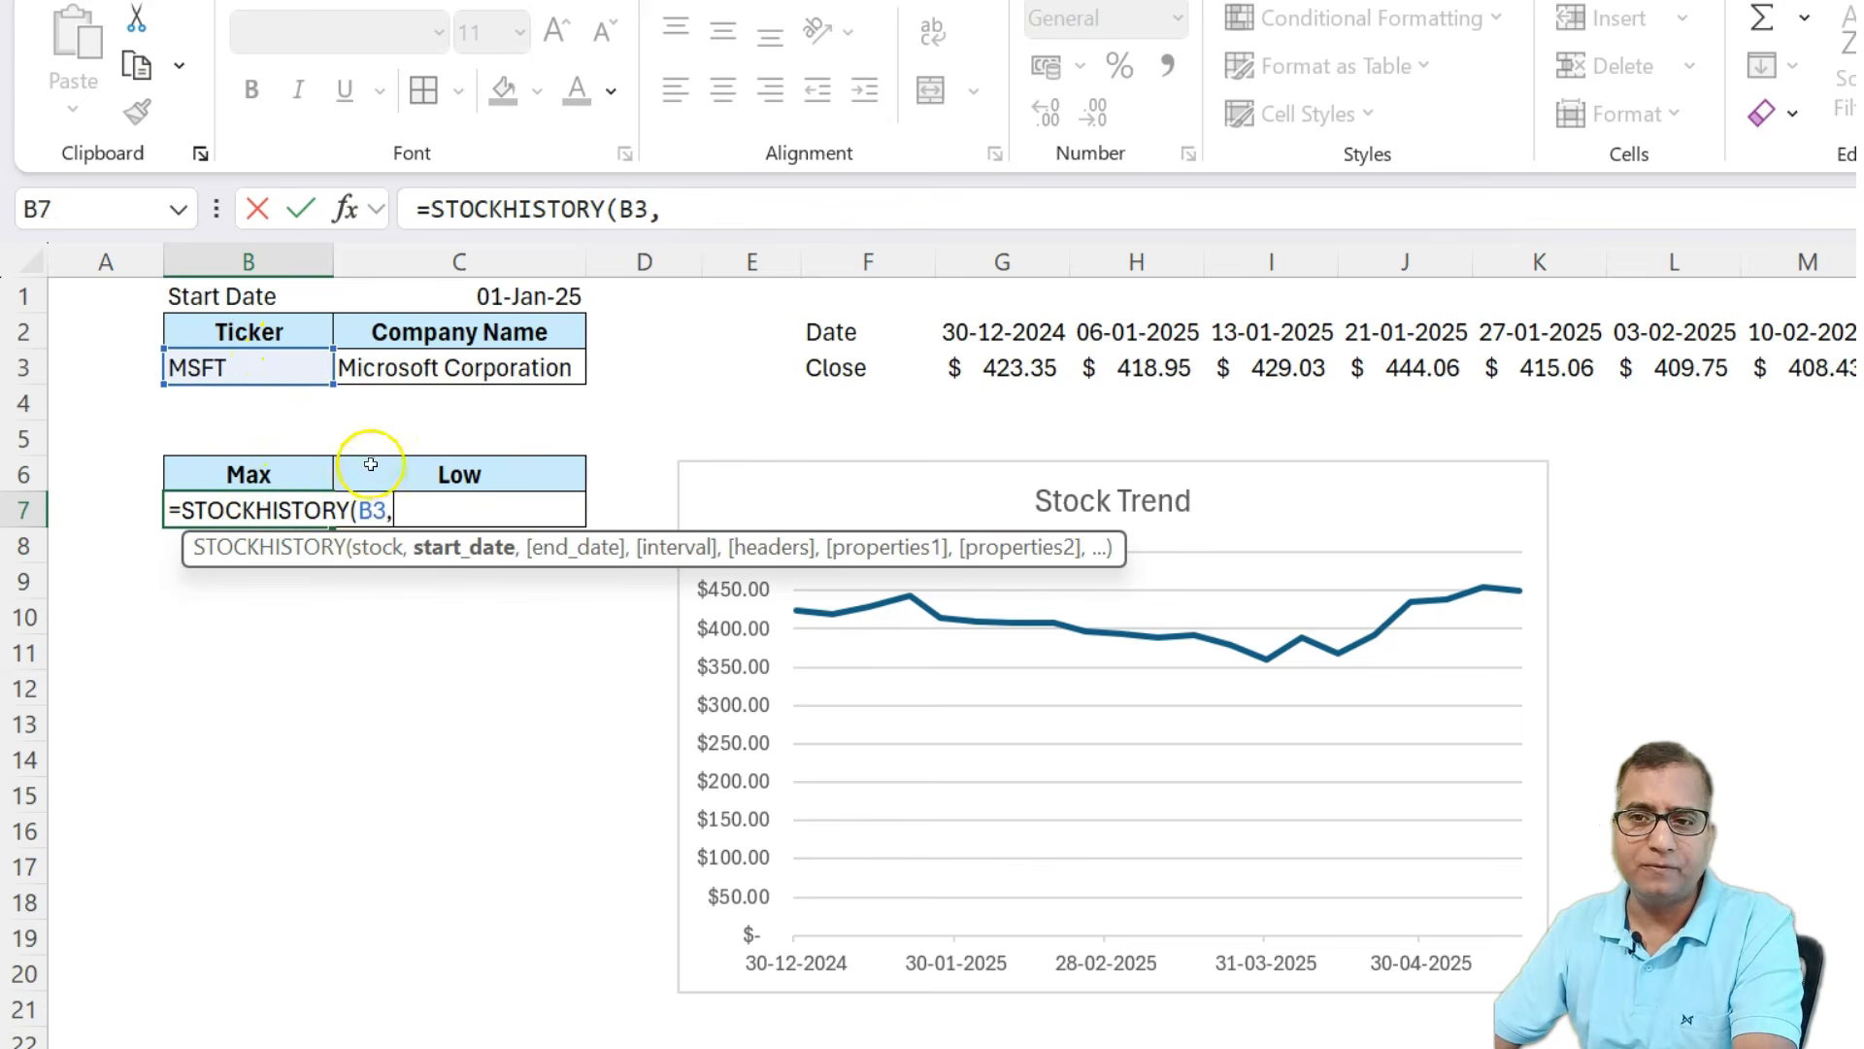
pyautogui.click(474, 292)
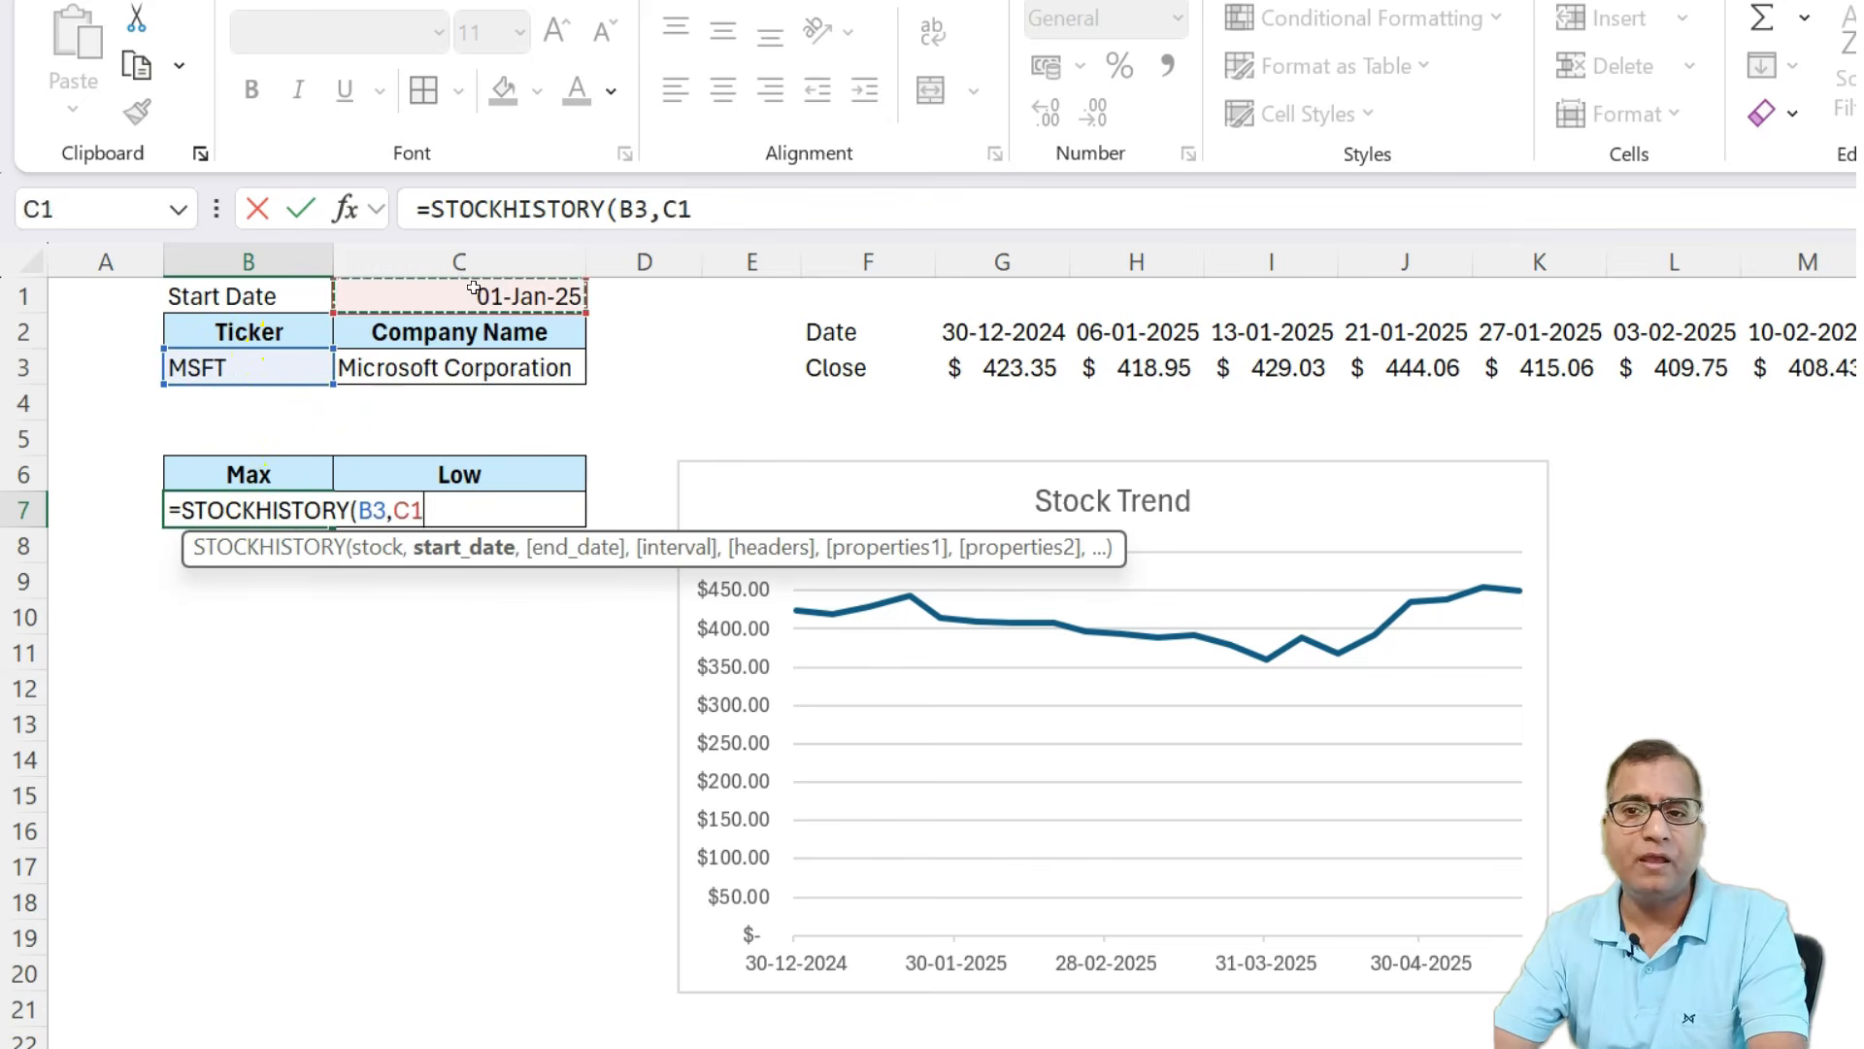
pyautogui.write(',')
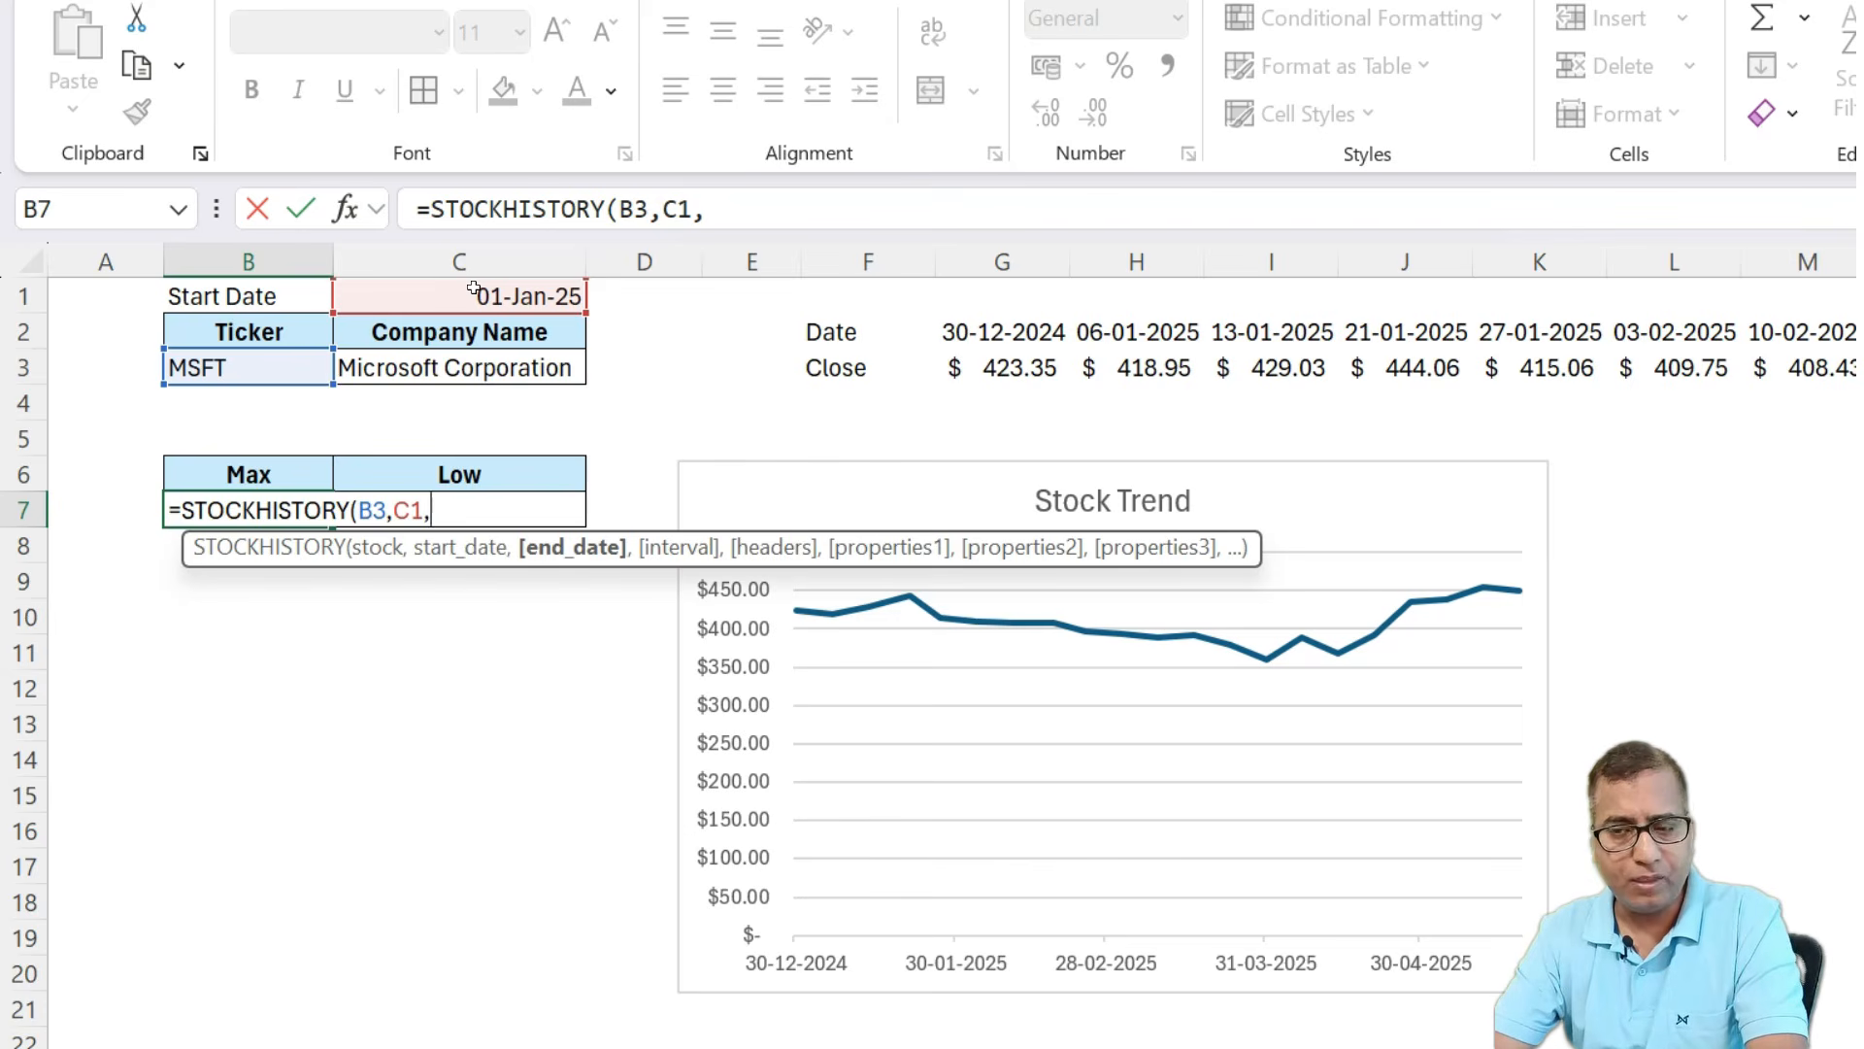
pyautogui.write('today()')
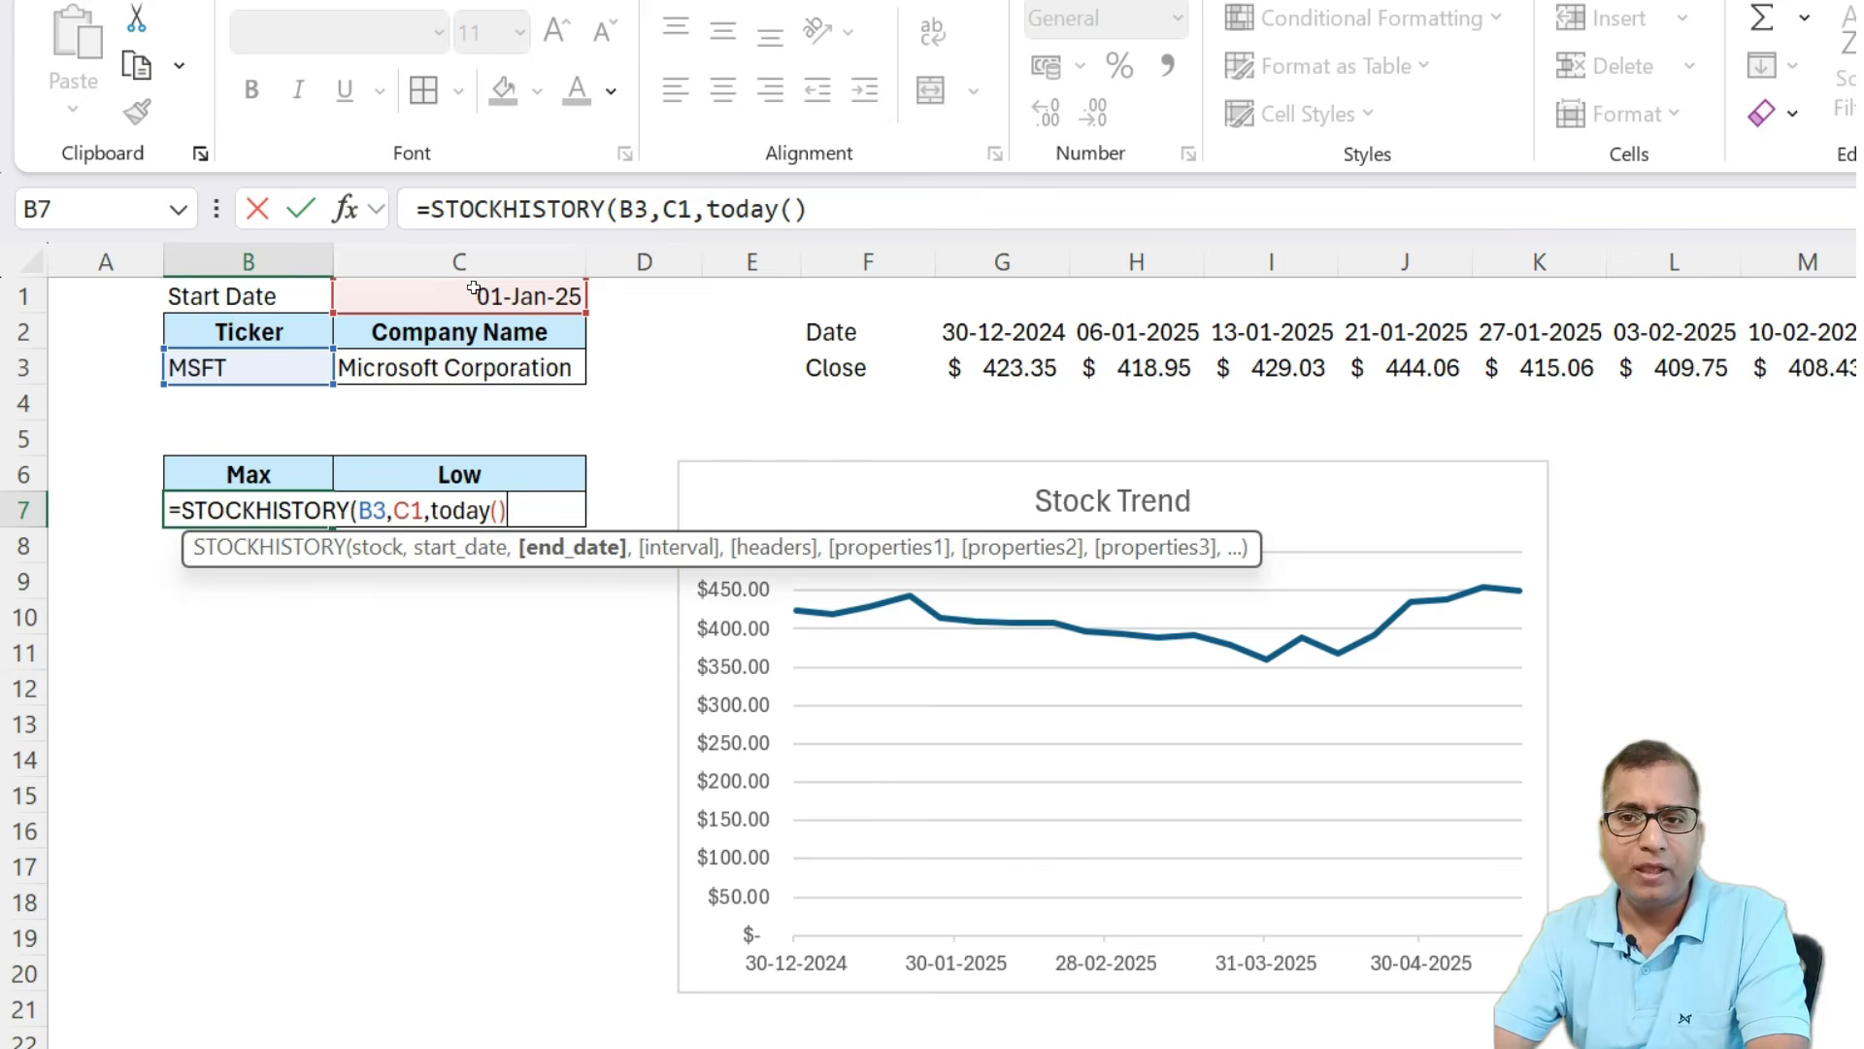
pyautogui.write(',')
pyautogui.write('1,')
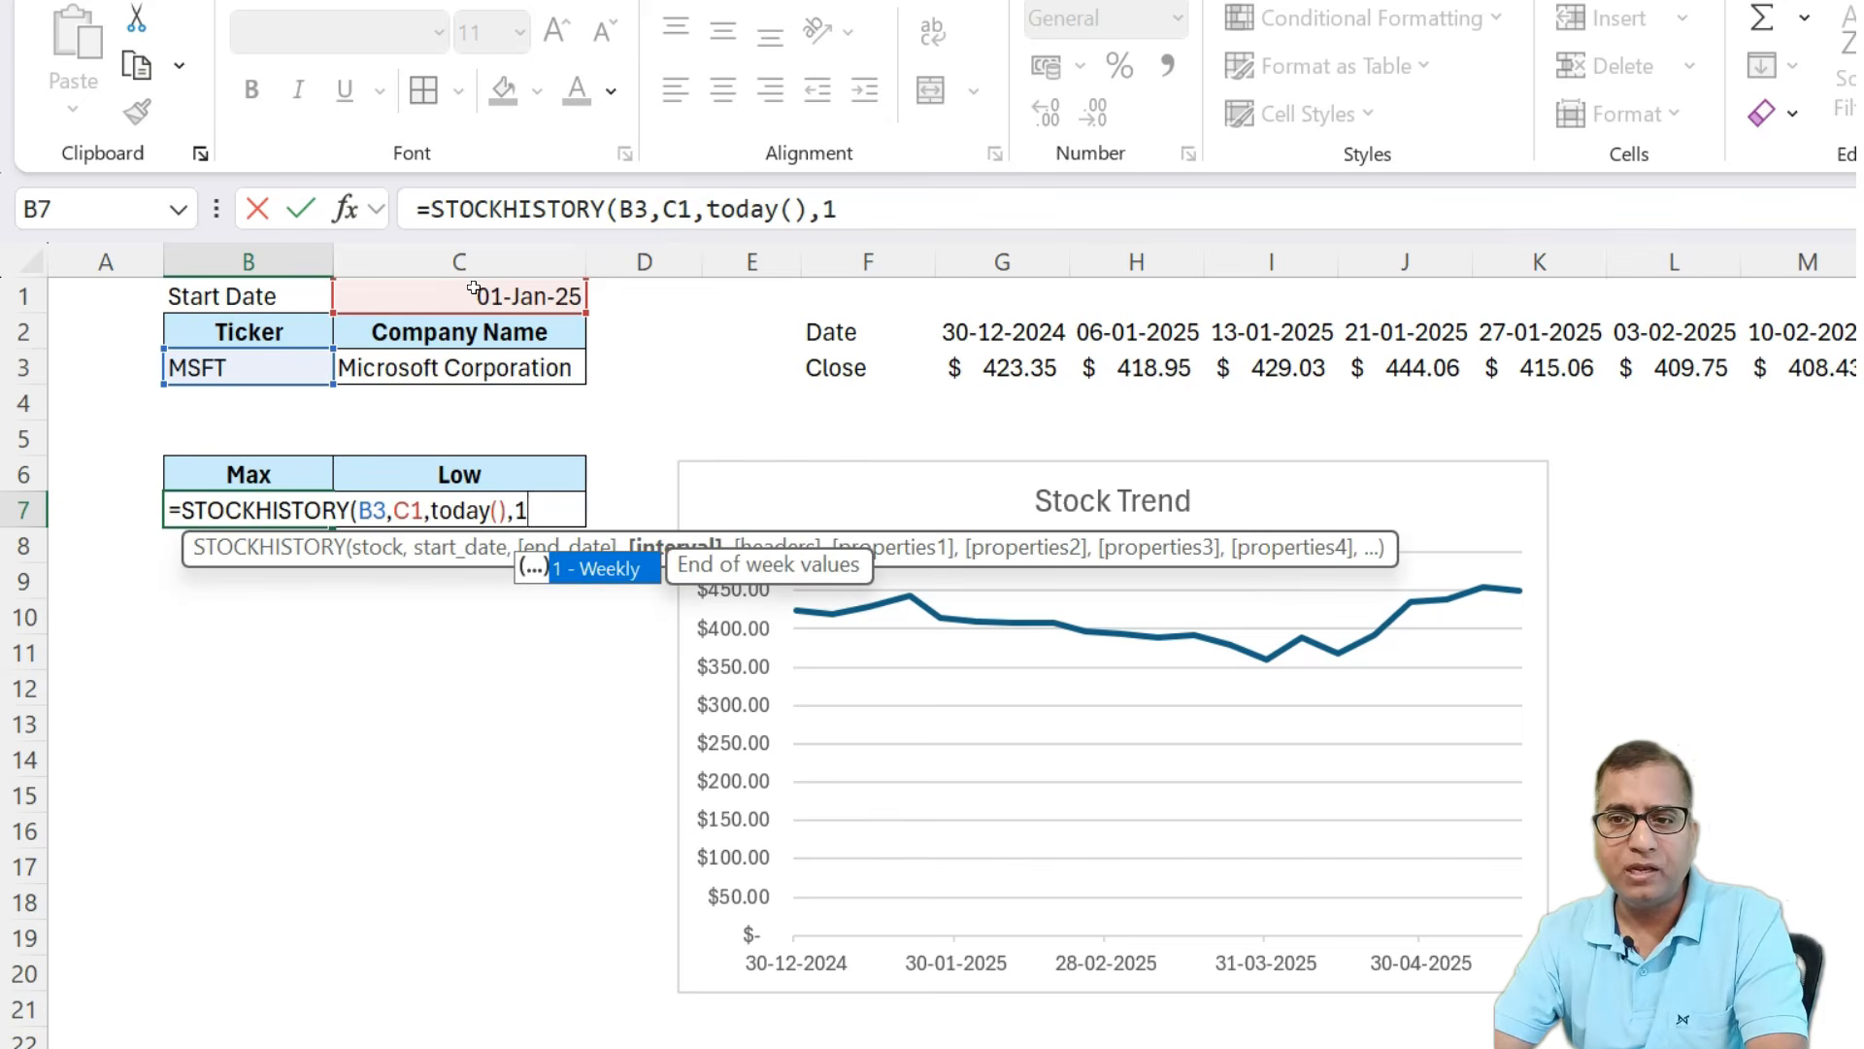
pyautogui.write('0,')
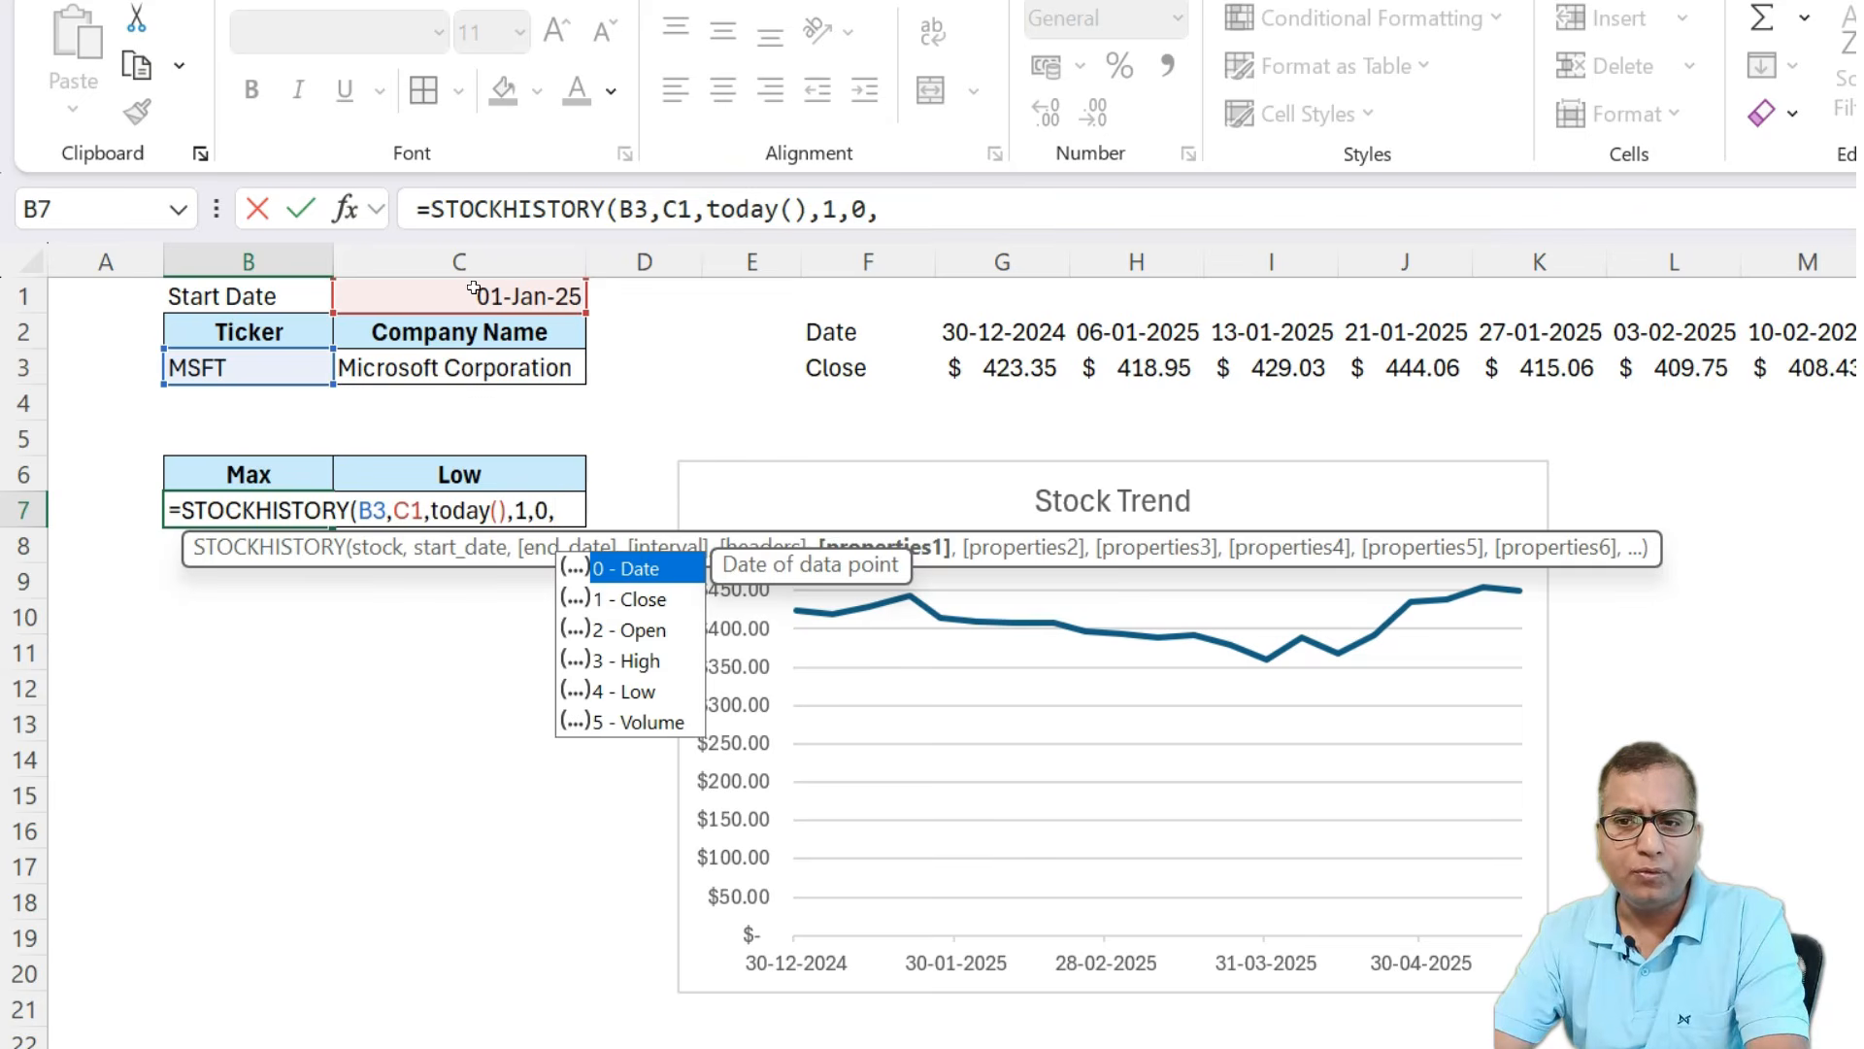
pyautogui.write('1')
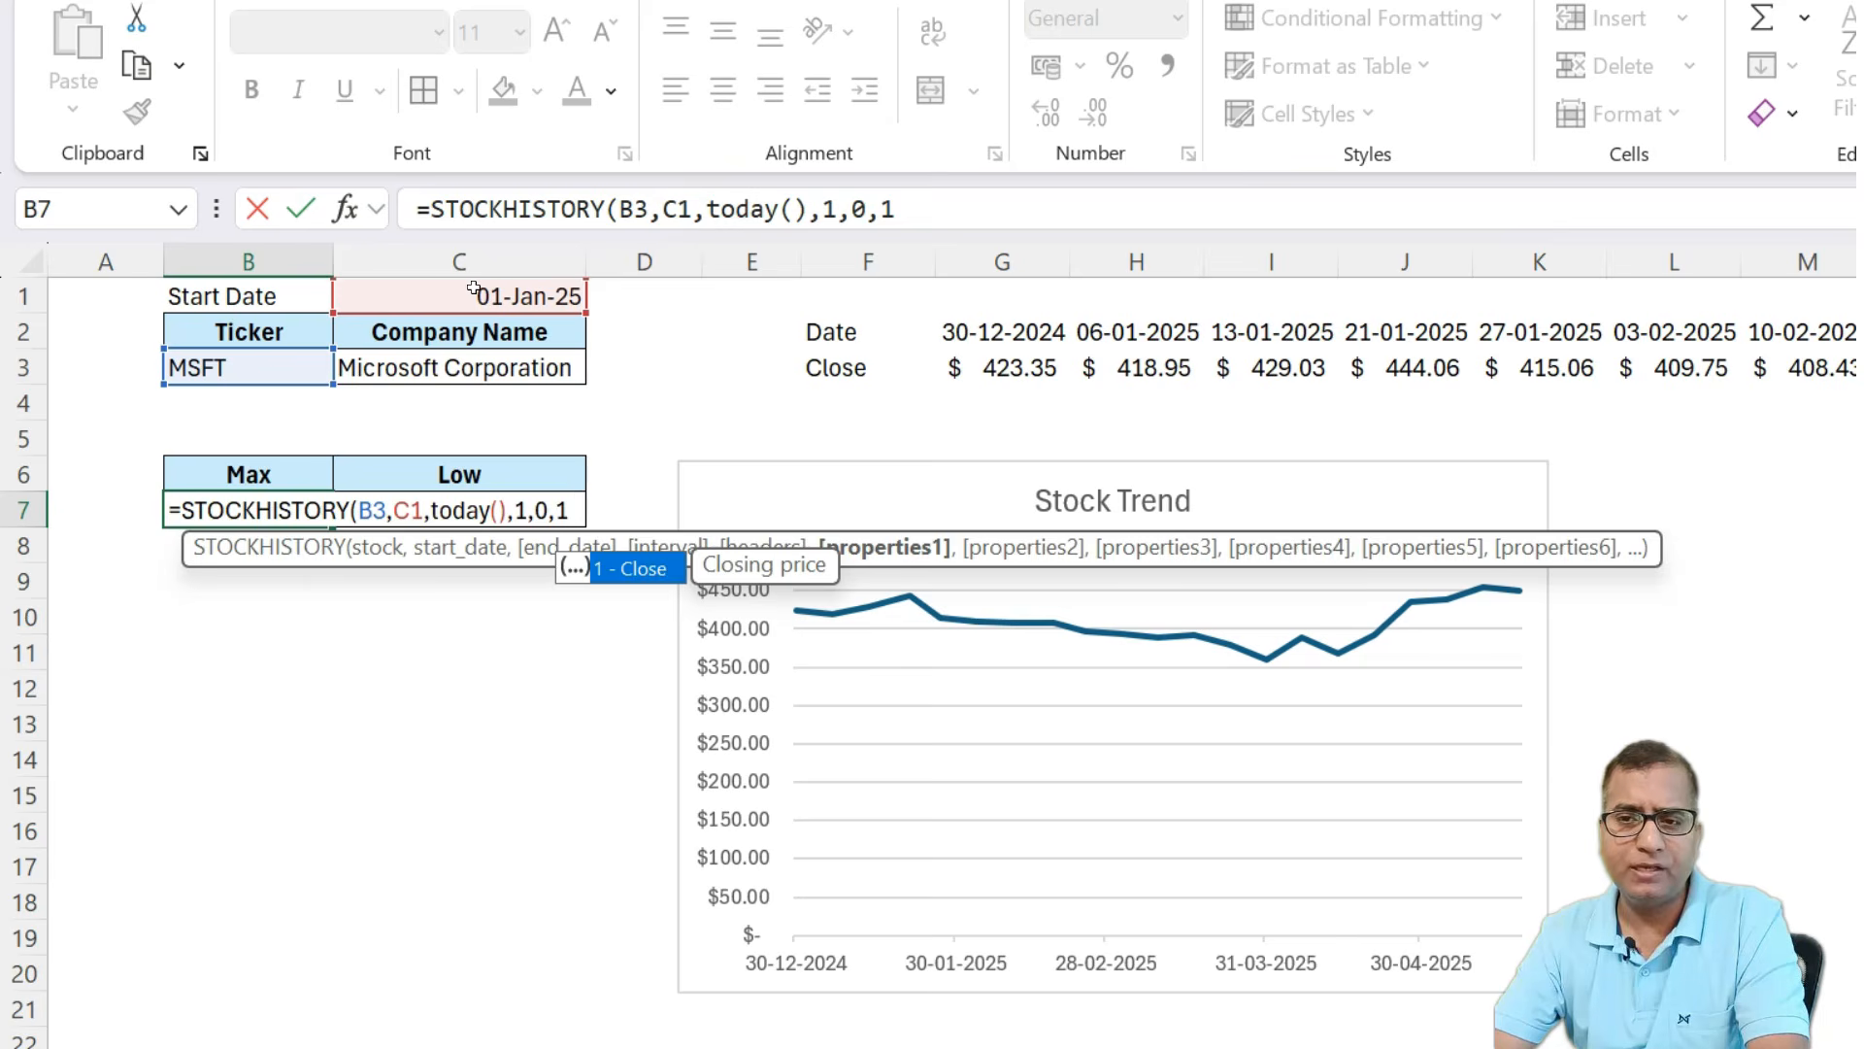
pyautogui.write(')')
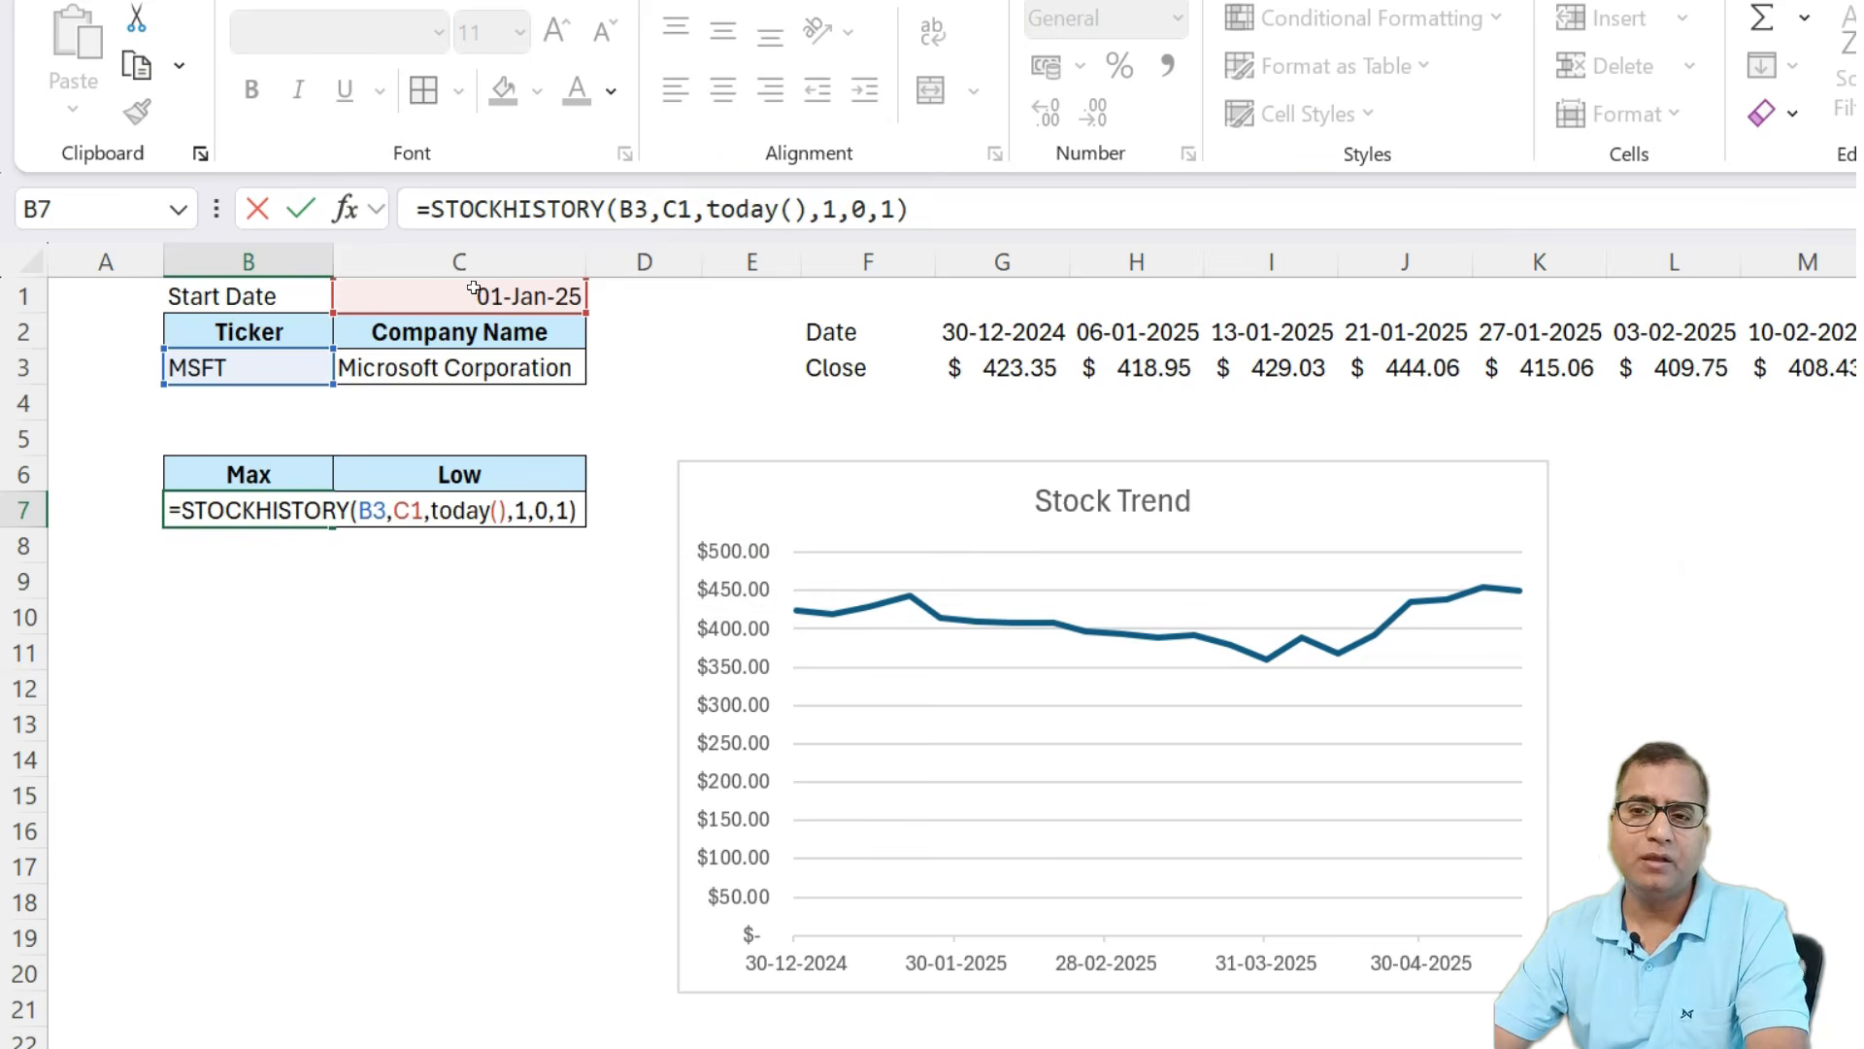
pyautogui.press('Return')
pyautogui.press('Up')
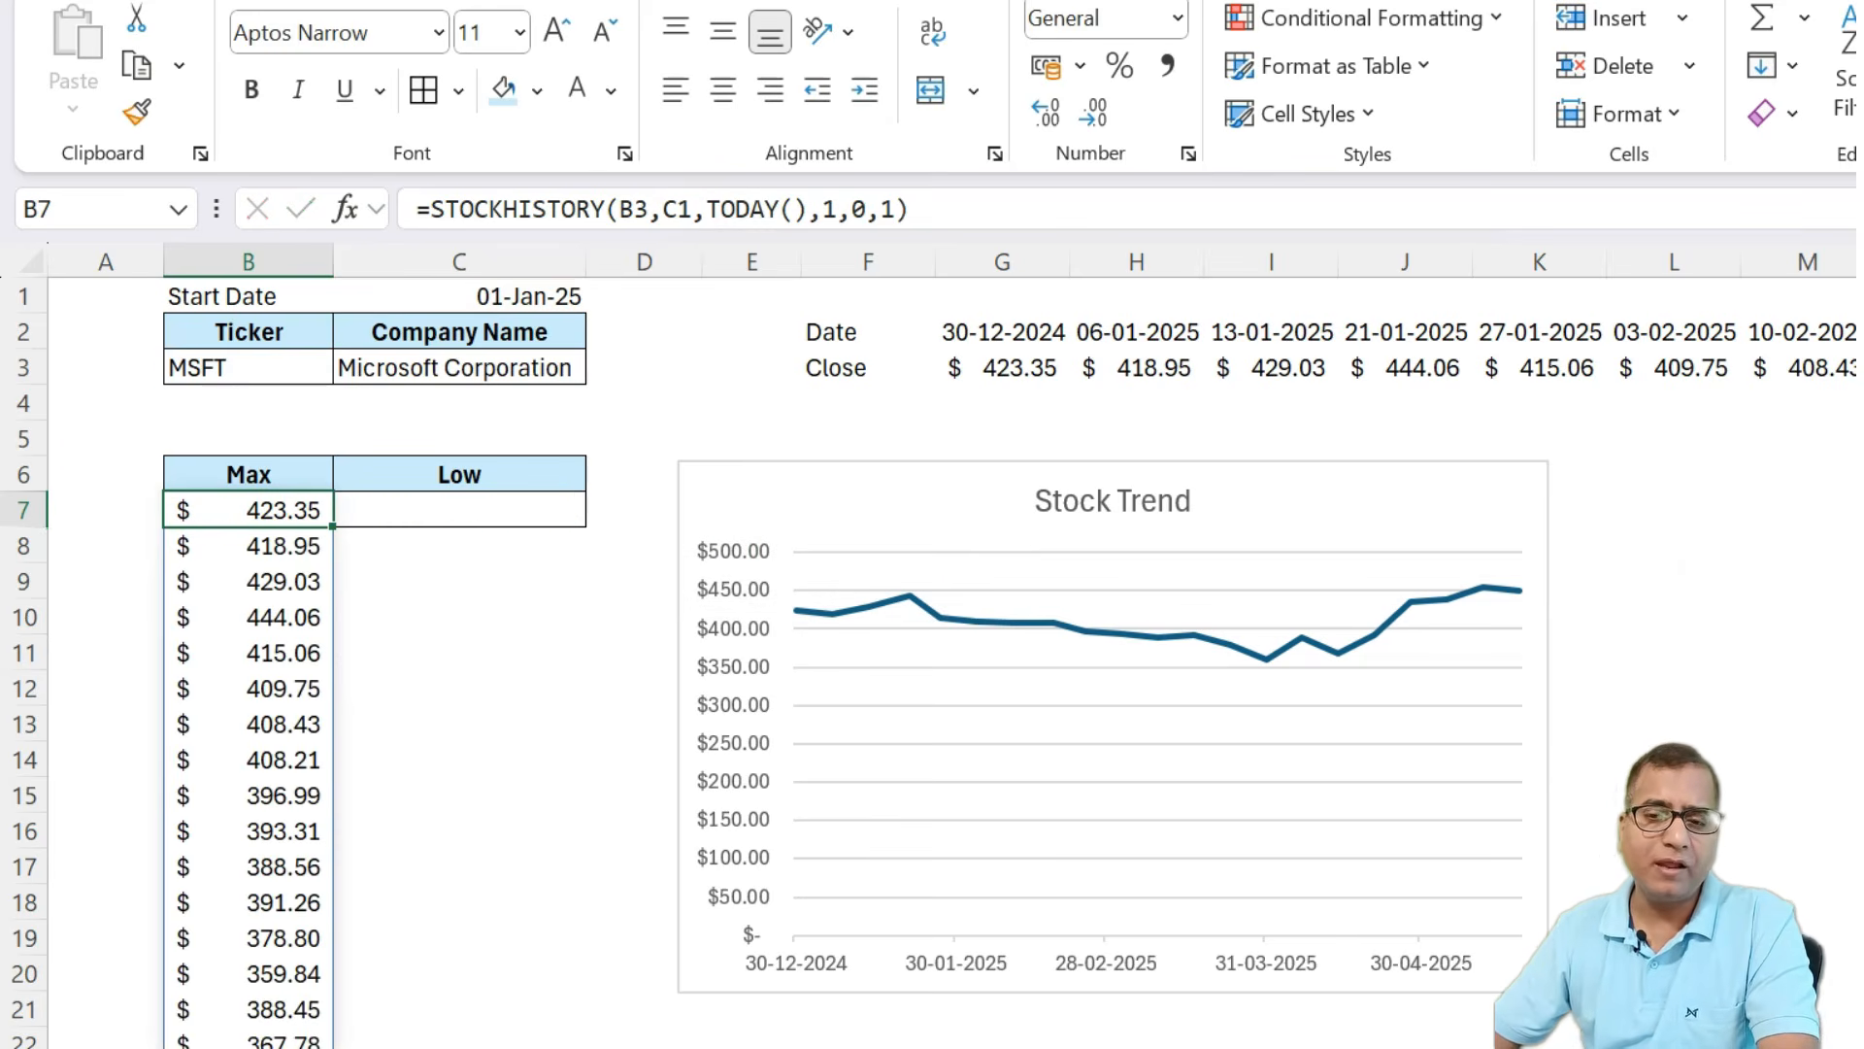
# Wrap the B7 formula in MAX so it returns the highest closing price.
pyautogui.click(428, 210)
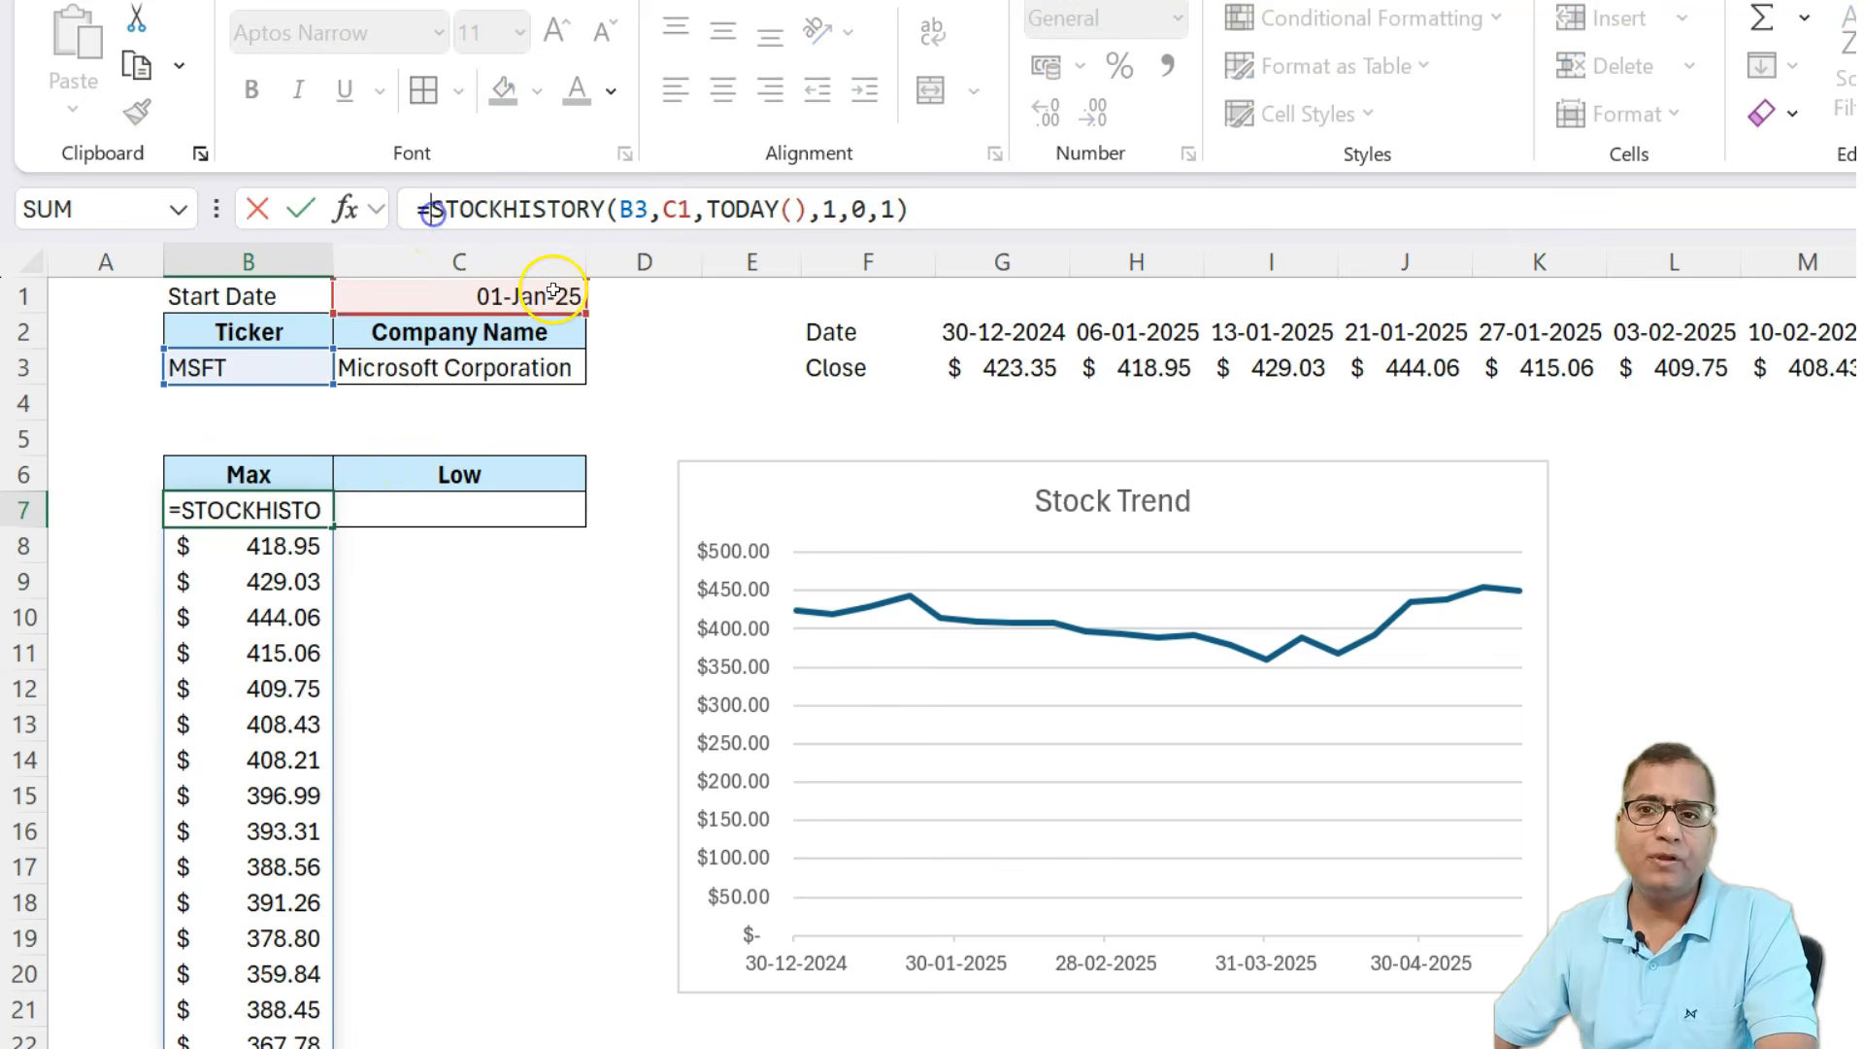
pyautogui.write('max')
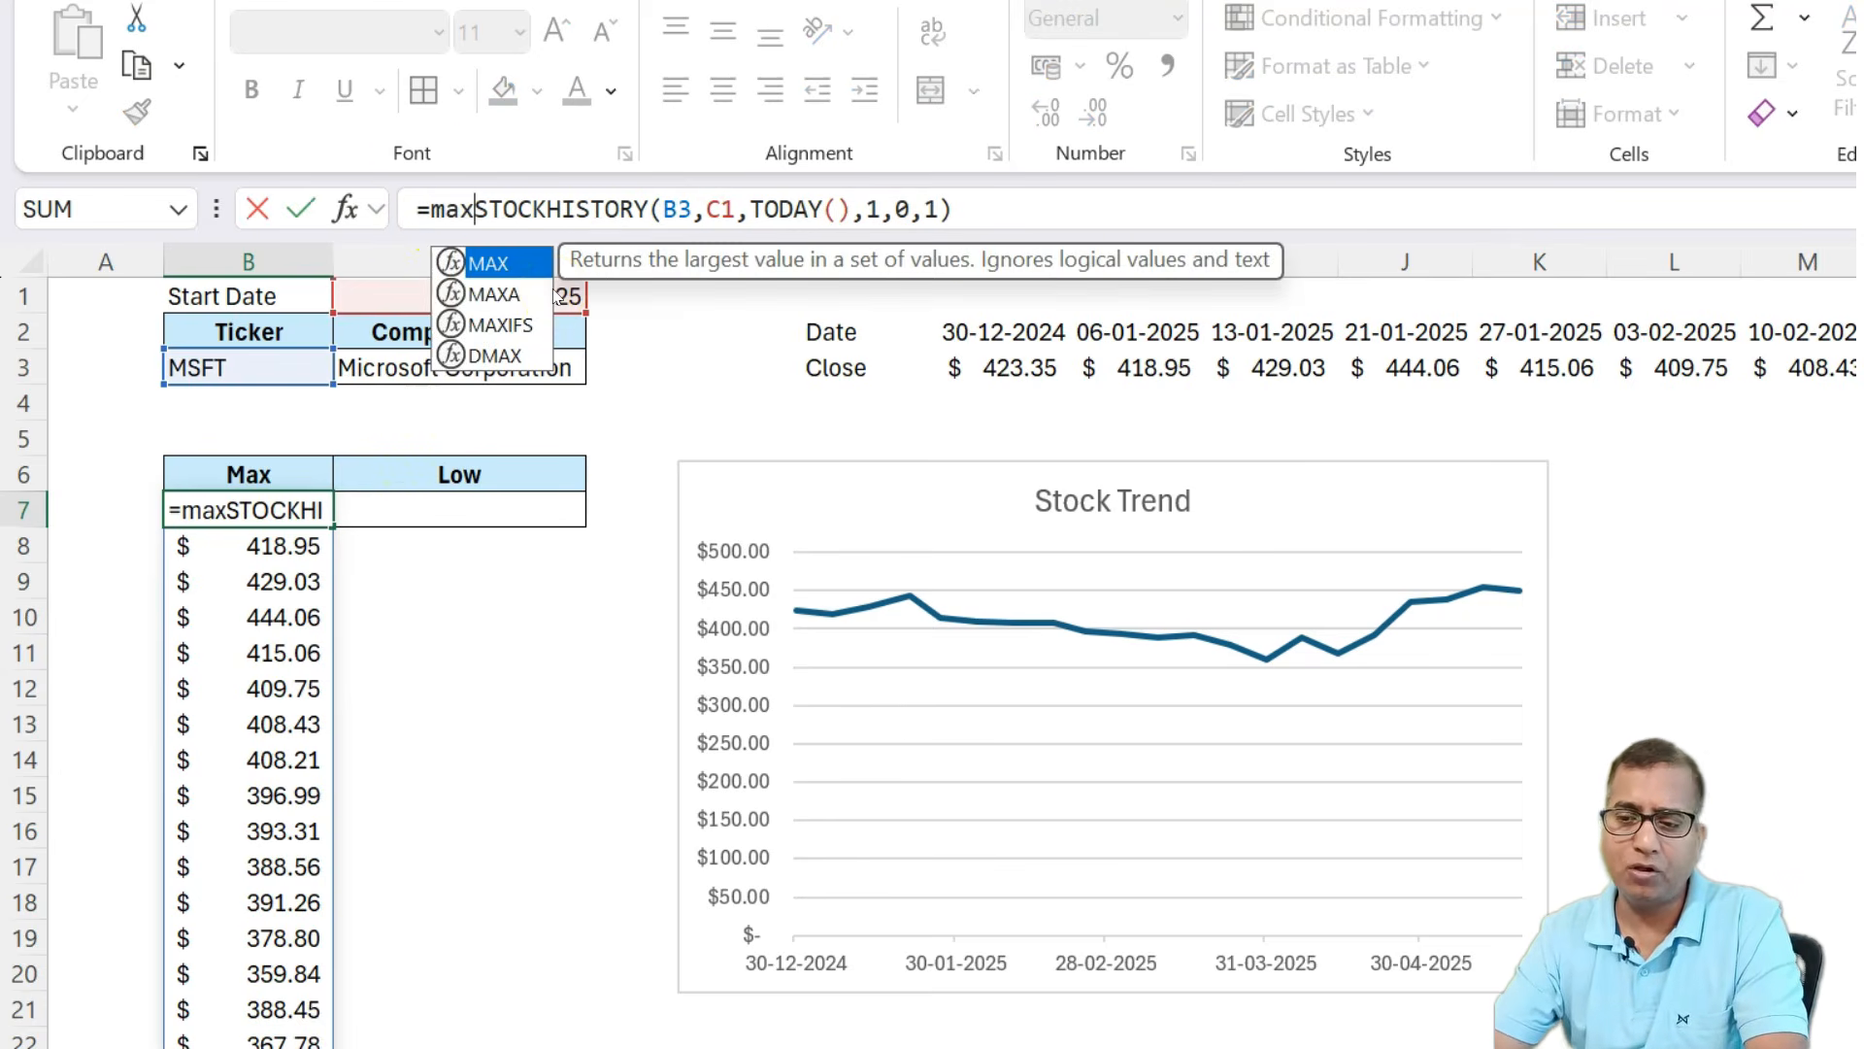
pyautogui.write('(')
pyautogui.press('Right')
pyautogui.press('Right')
pyautogui.press('Right')
pyautogui.press('Right')
pyautogui.press('Right')
pyautogui.press('Right')
pyautogui.press('Right')
pyautogui.press('Right')
pyautogui.press('Right')
pyautogui.press('Right')
pyautogui.press('Right')
pyautogui.press('Right')
pyautogui.press('Right')
pyautogui.press('Right')
pyautogui.press('Right')
pyautogui.press('Right')
pyautogui.press('Right')
pyautogui.press('Right')
pyautogui.press('Right')
pyautogui.press('Right')
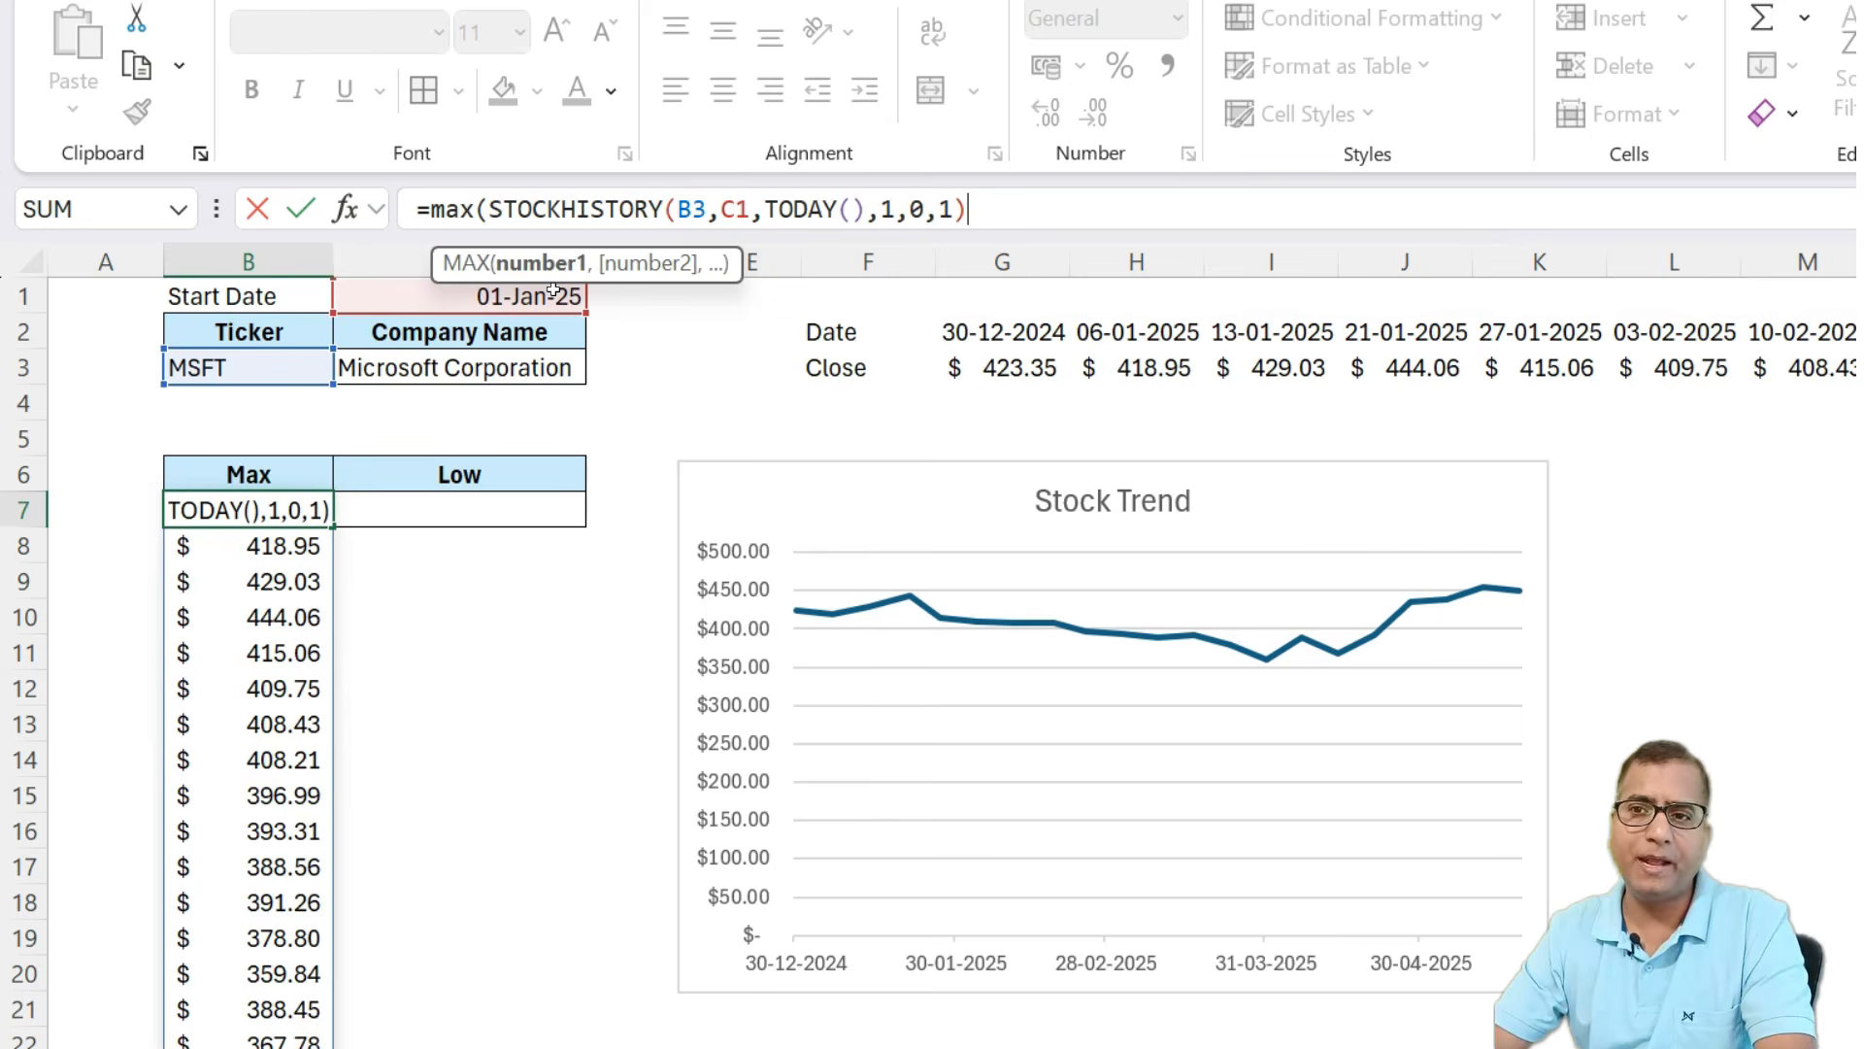
pyautogui.press('Return')
pyautogui.press('Up')
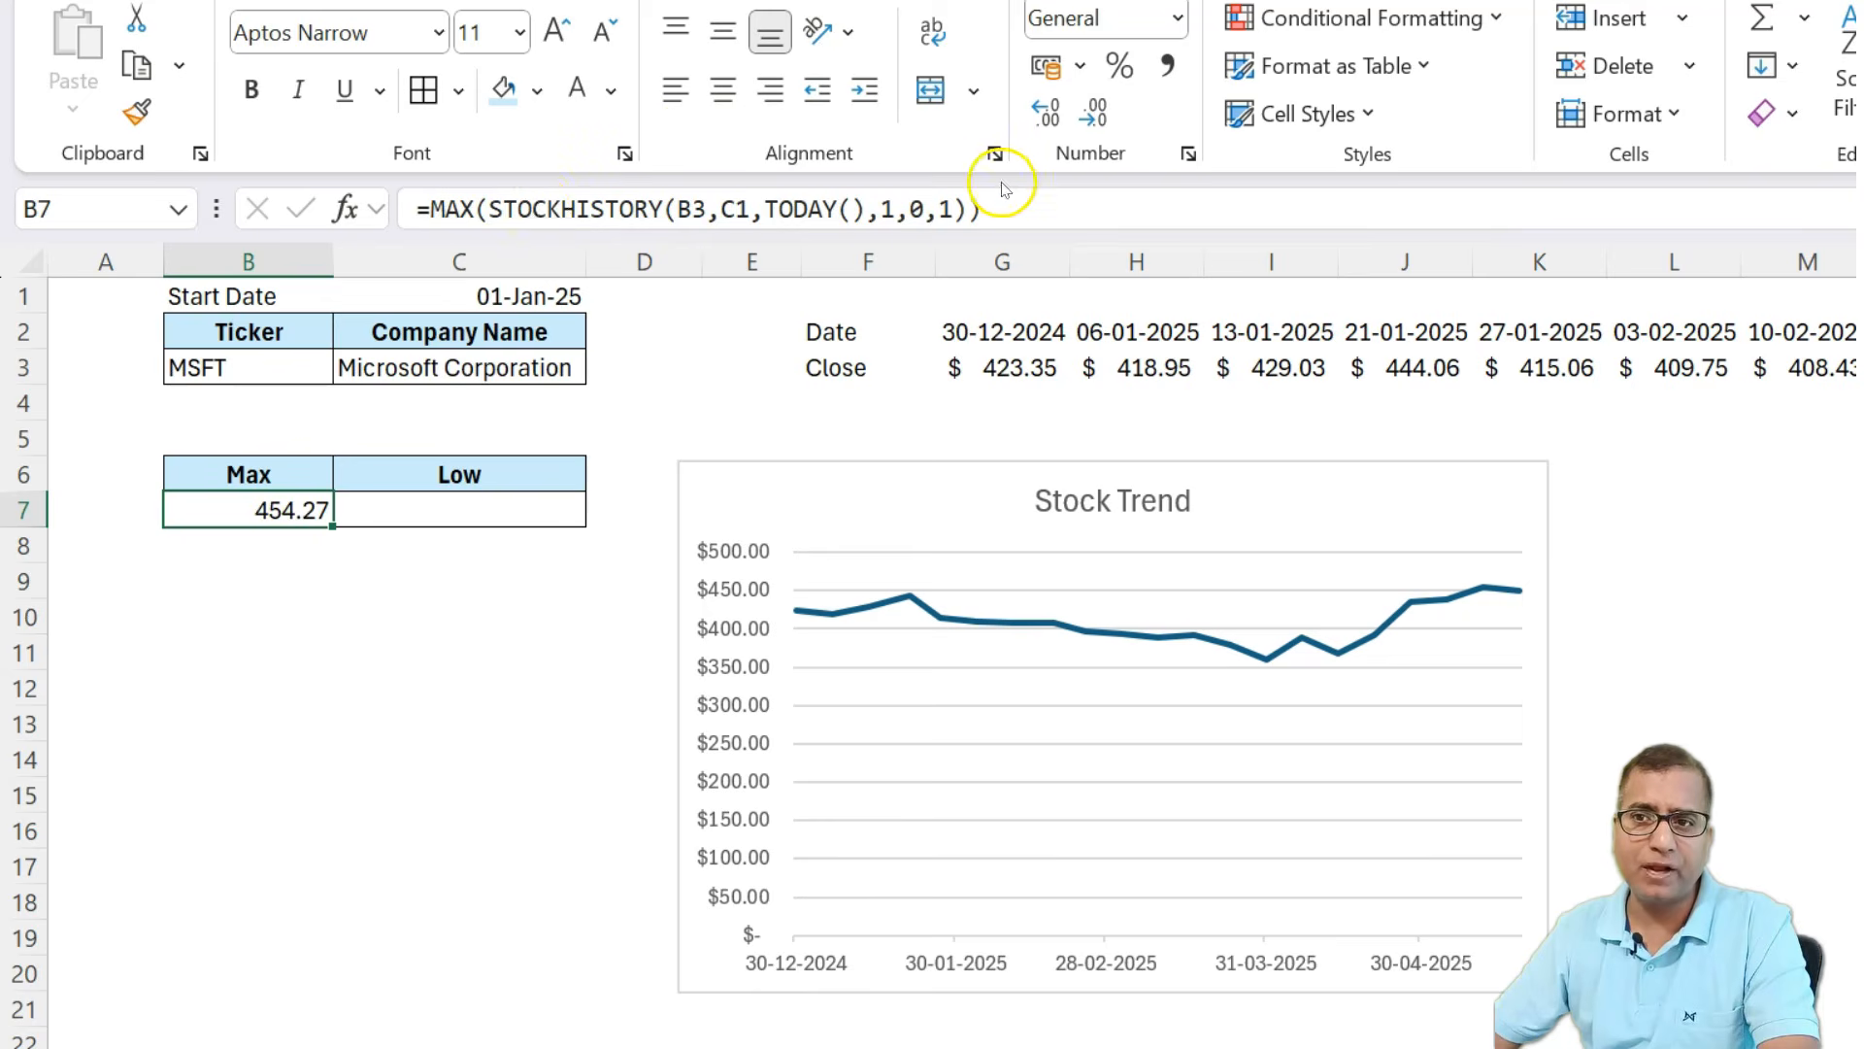
# Copy the B7 formula into C7 under Low and change MAX to MIN.
pyautogui.moveTo(1009, 209); pyautogui.dragTo(92, 146)
pyautogui.hotkey('ctrl', 'c')
pyautogui.press('Escape')
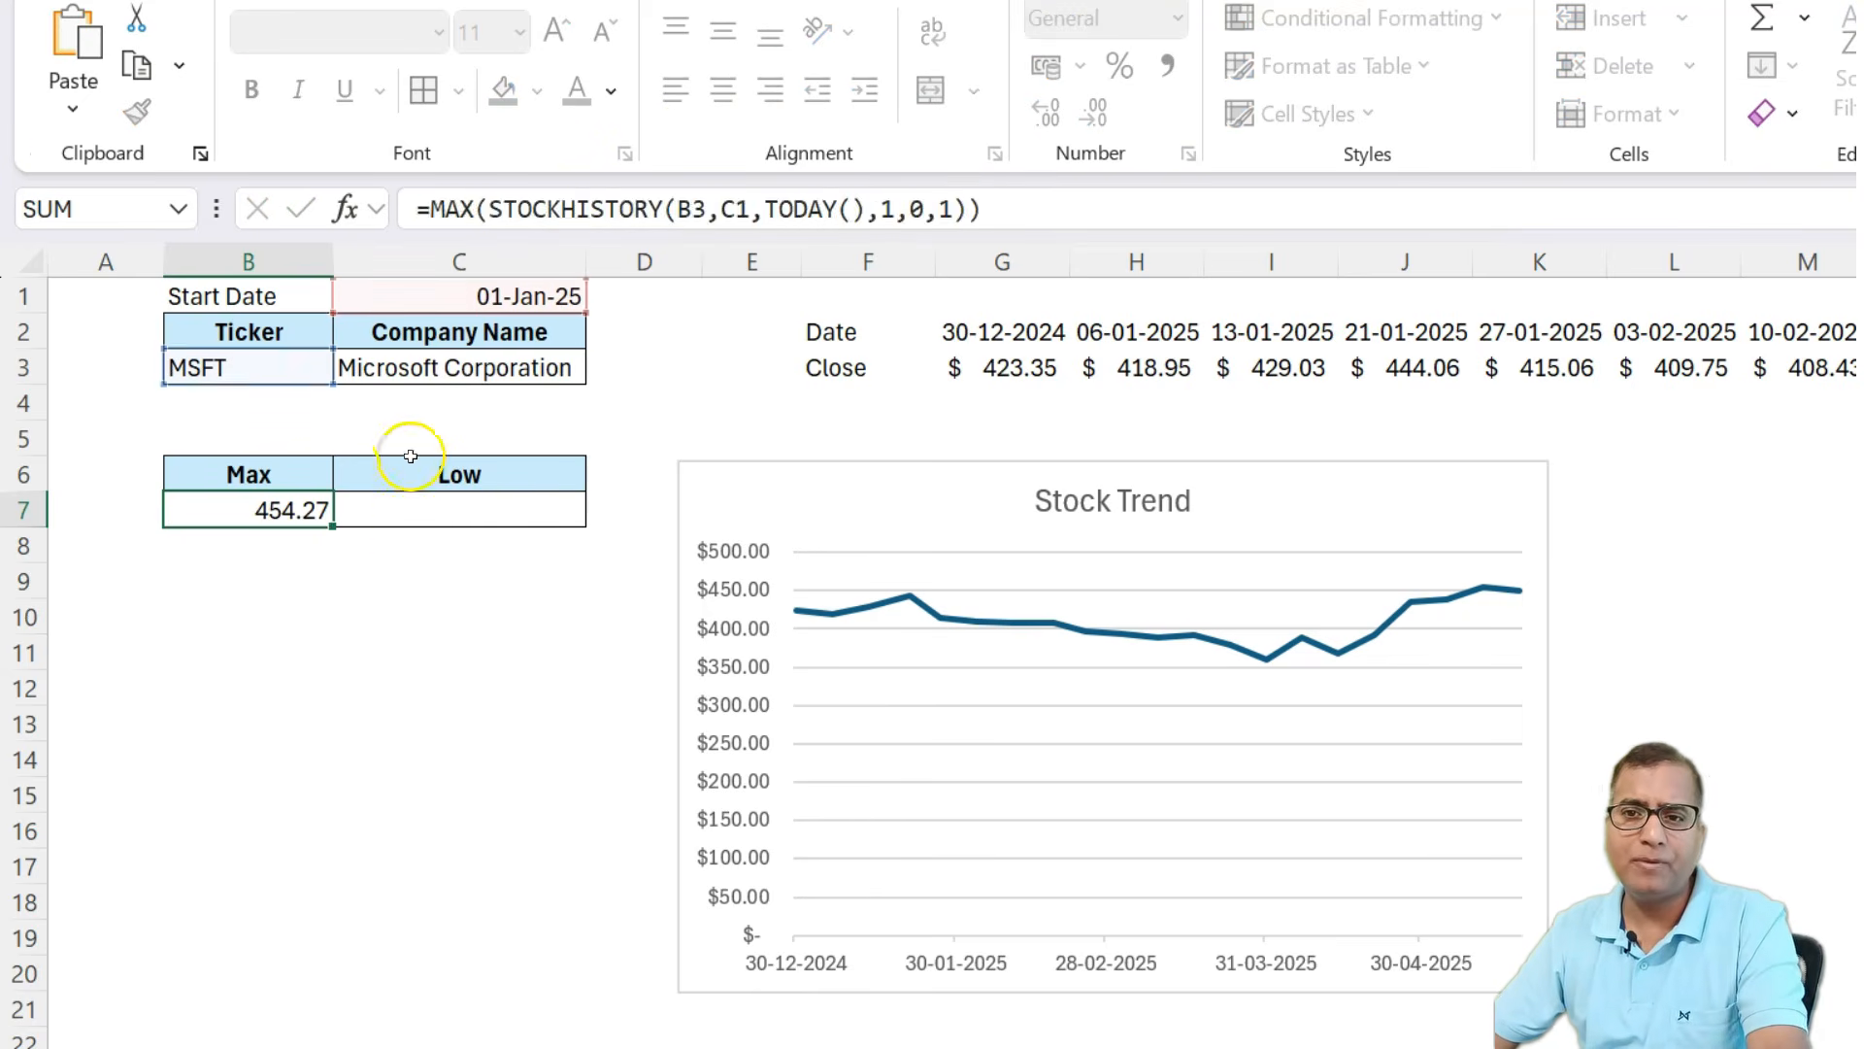
pyautogui.click(423, 494)
pyautogui.click(474, 208)
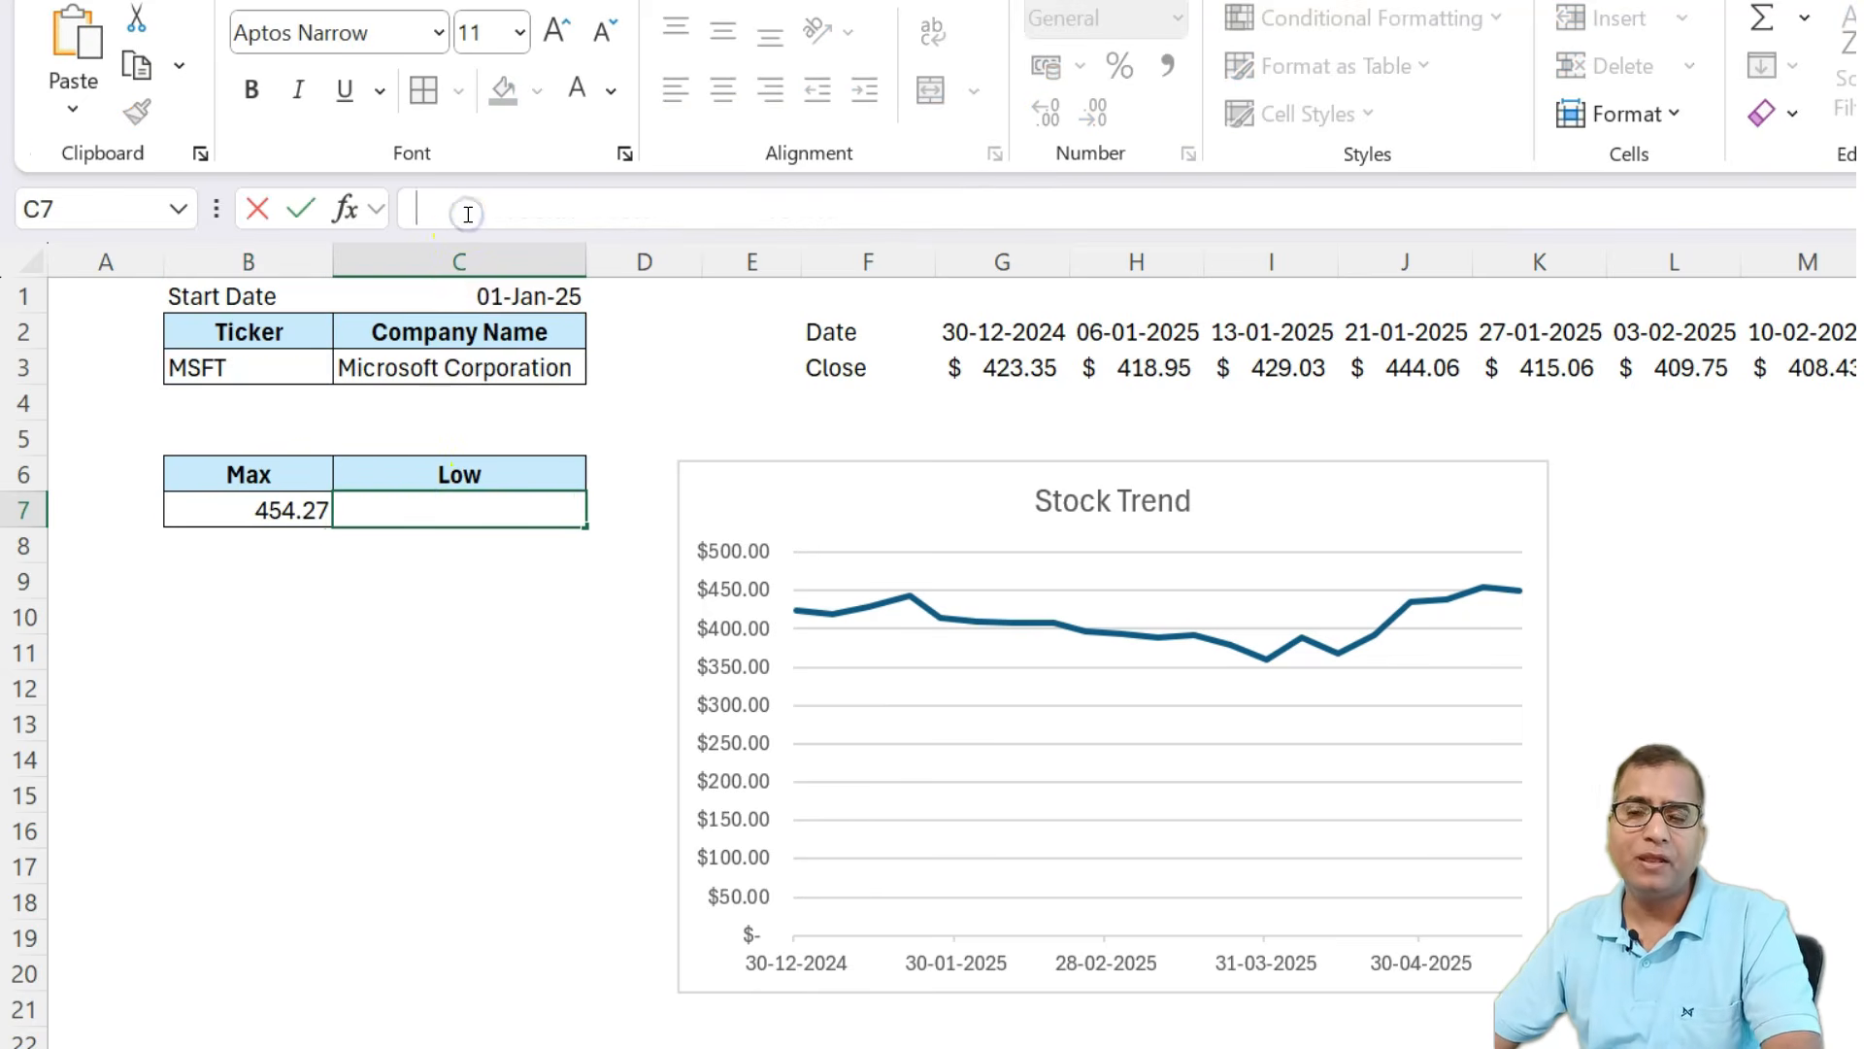
pyautogui.hotkey('ctrl', 'v')
pyautogui.click(477, 209)
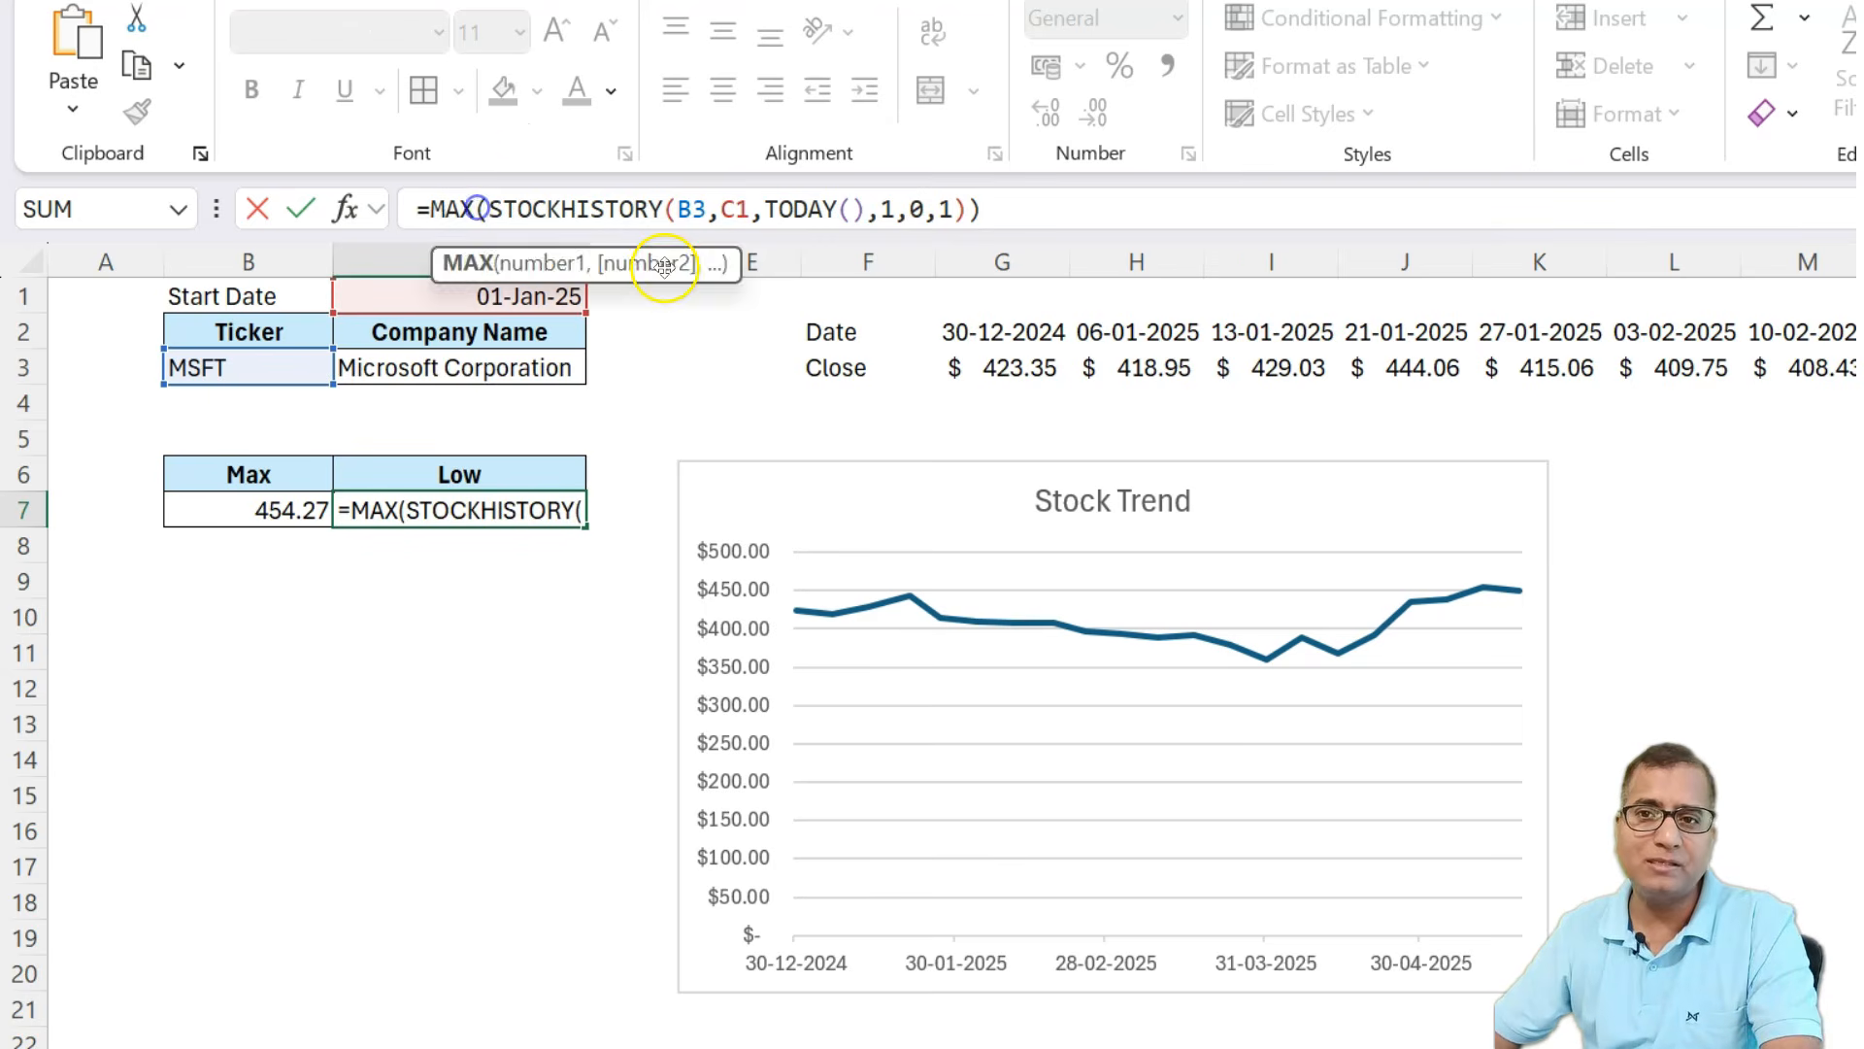
pyautogui.hotkey('shift', 'Left')
pyautogui.hotkey('shift', 'Left')
pyautogui.hotkey('shift', 'Left')
pyautogui.write('min')
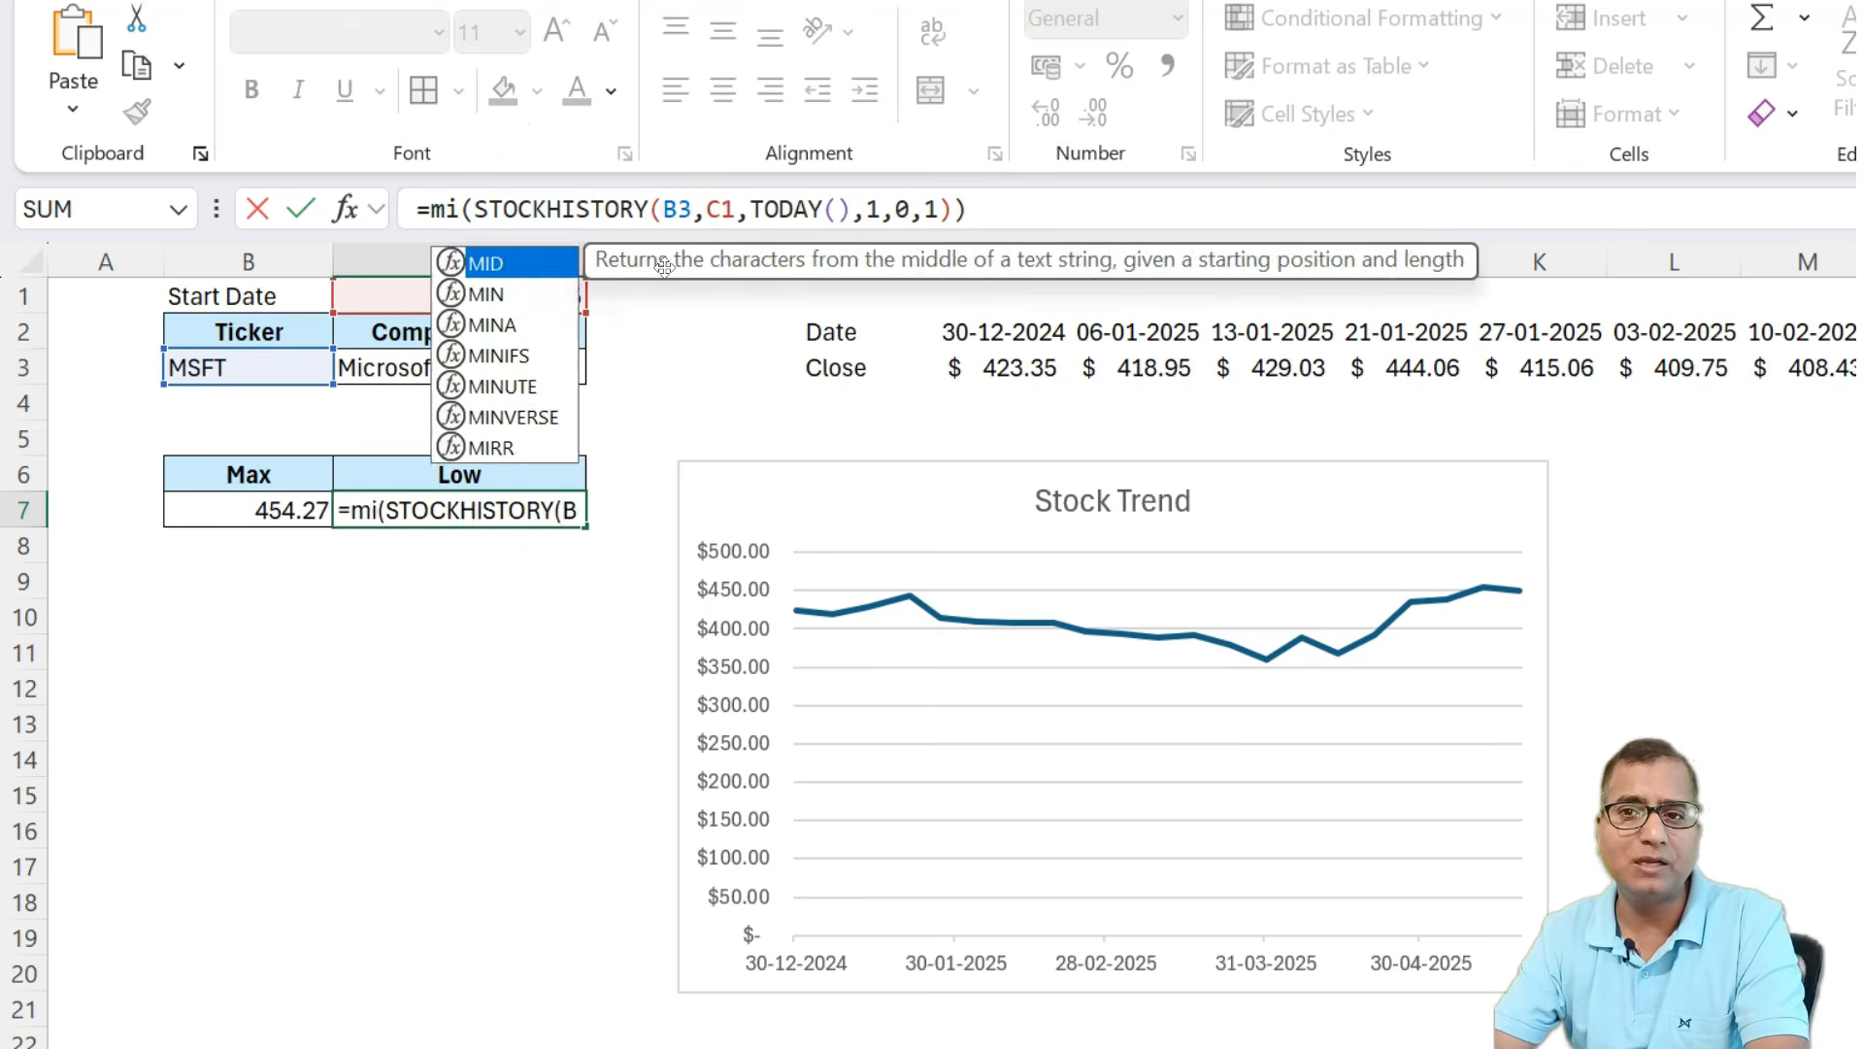
pyautogui.press('Return')
pyautogui.press('Up')
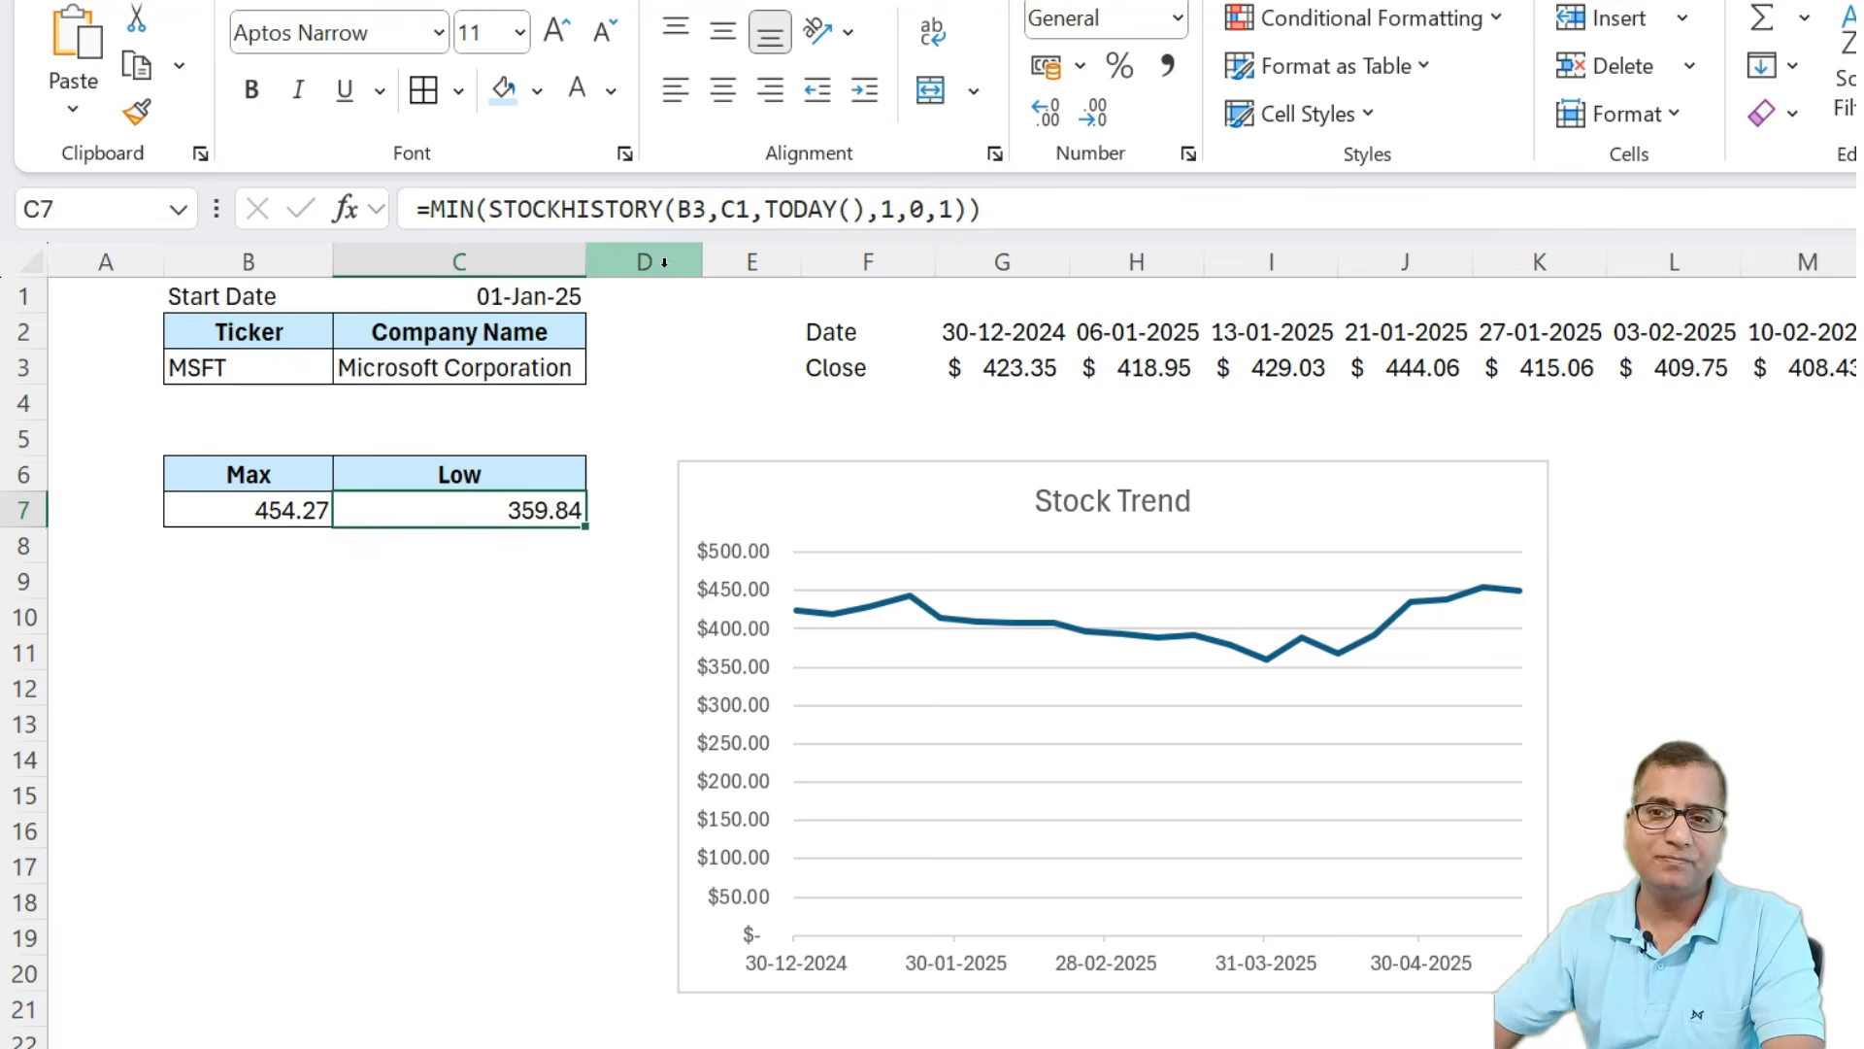
# Switch the ticker to AIR.PA and then to GOOGL to test the Max, Low and chart updates.
pyautogui.click(258, 366)
pyautogui.click(348, 367)
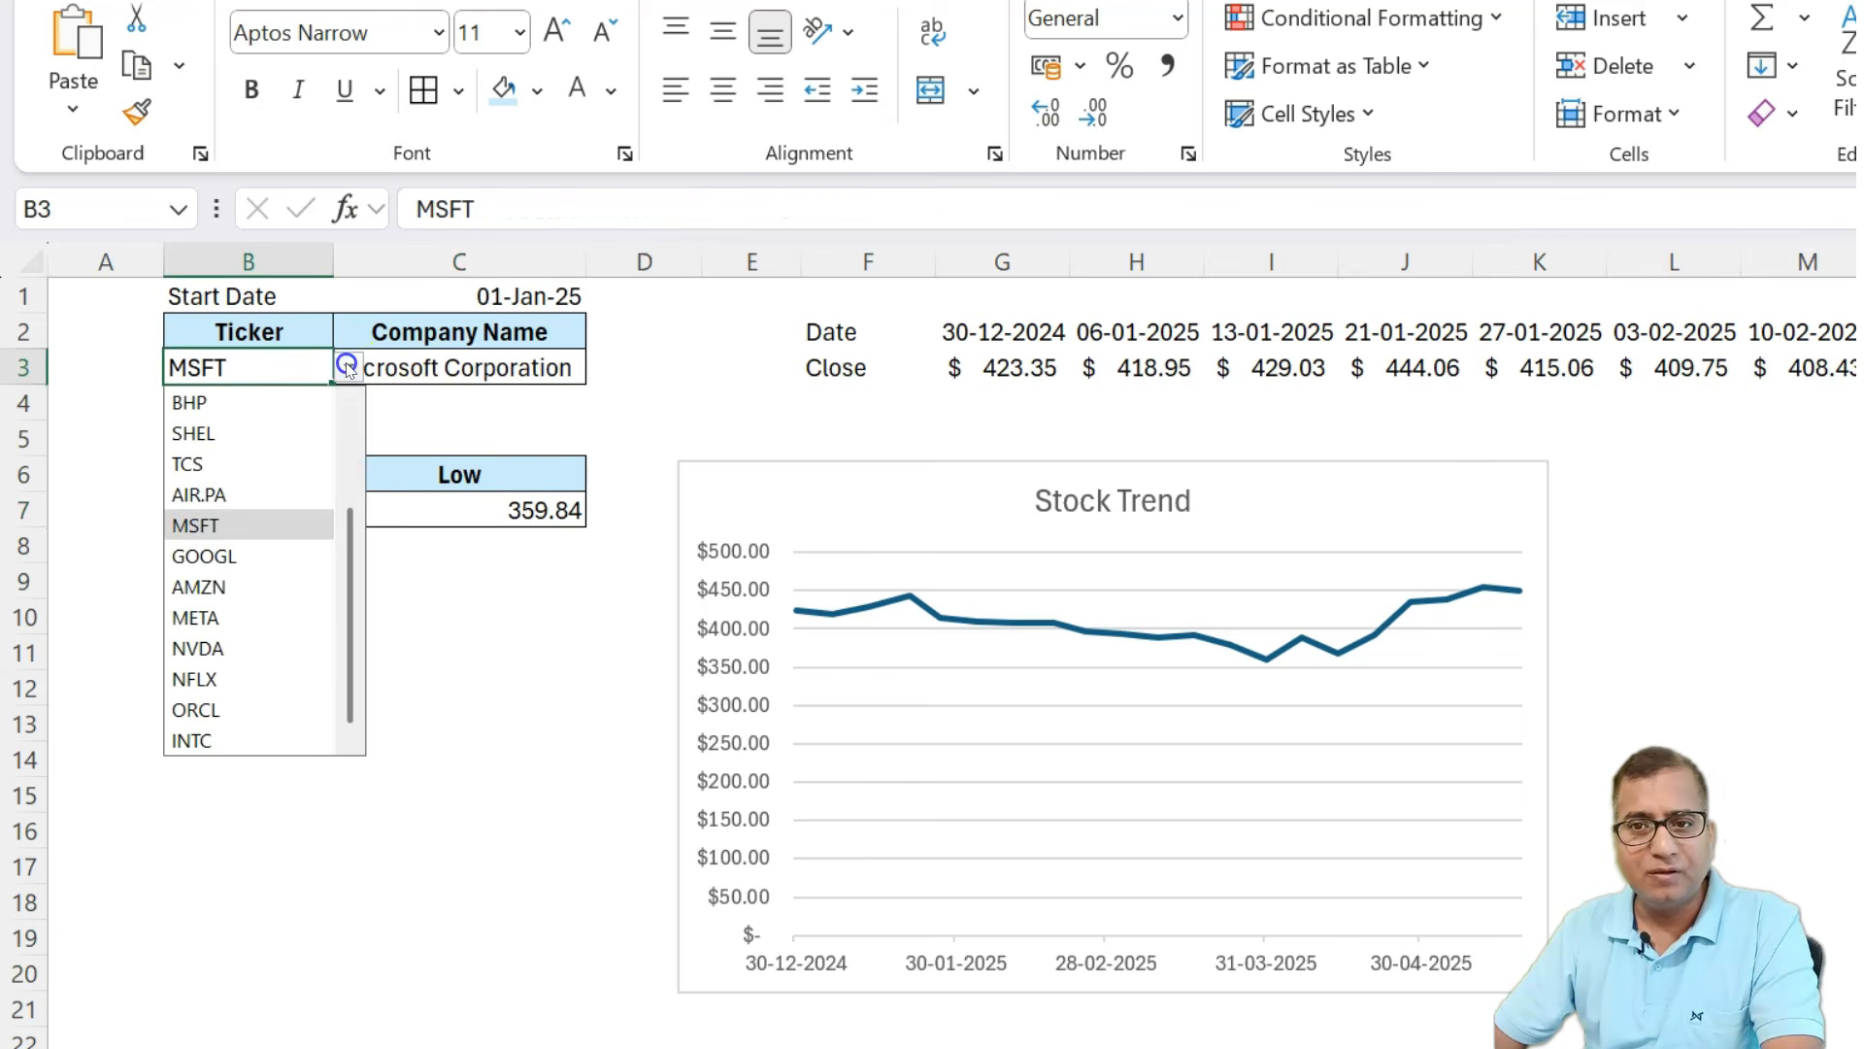
pyautogui.click(199, 494)
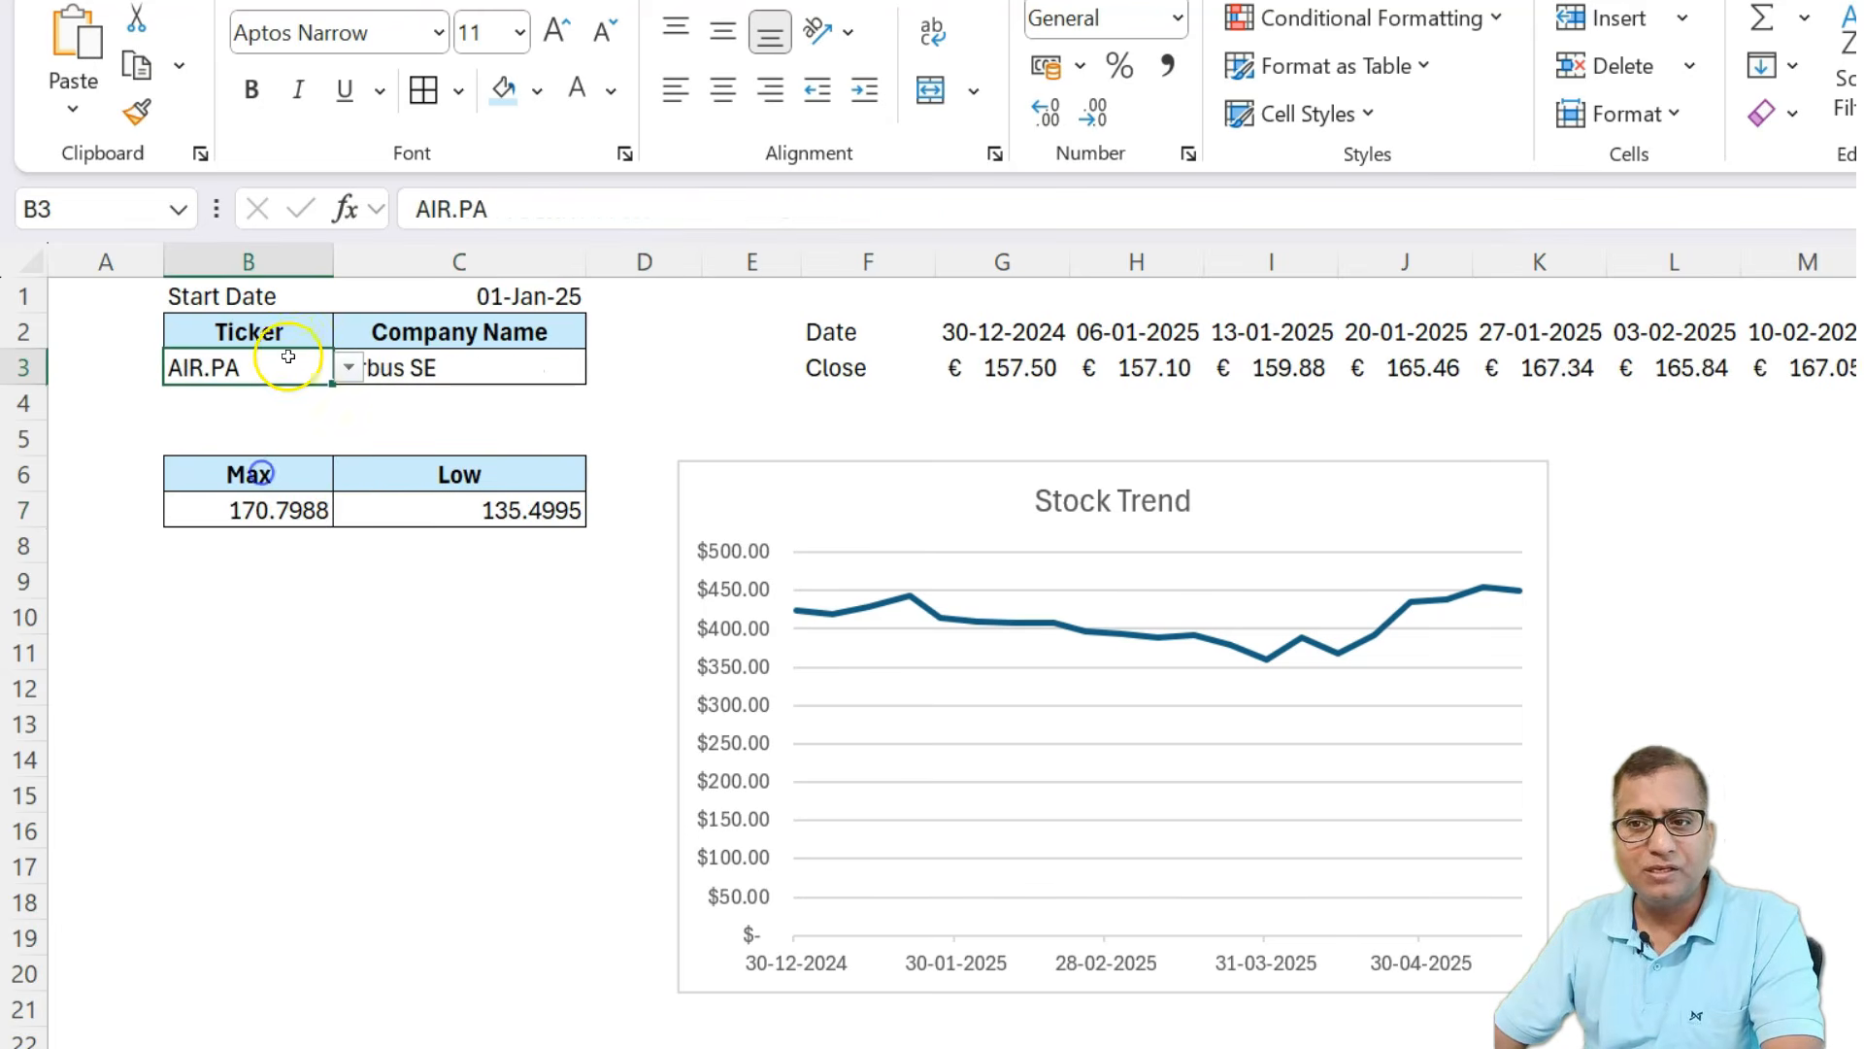
pyautogui.click(340, 366)
pyautogui.click(218, 706)
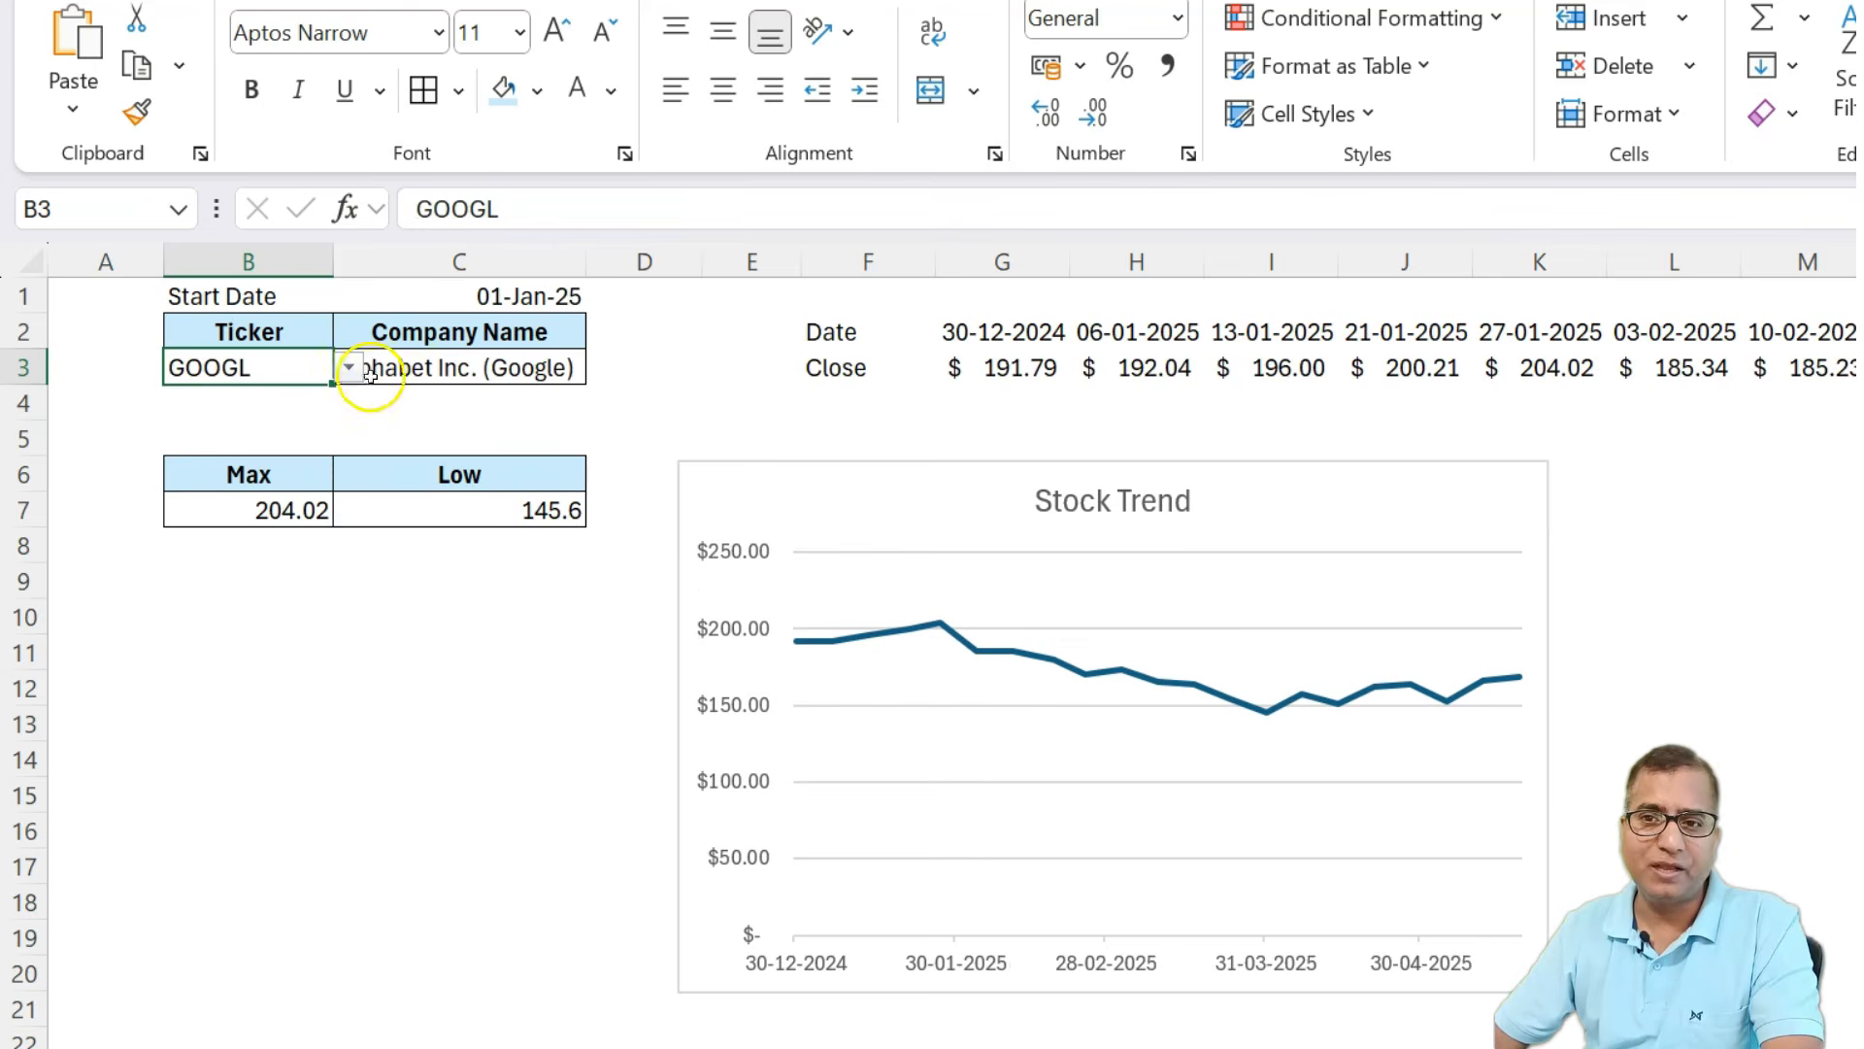
pyautogui.click(956, 680)
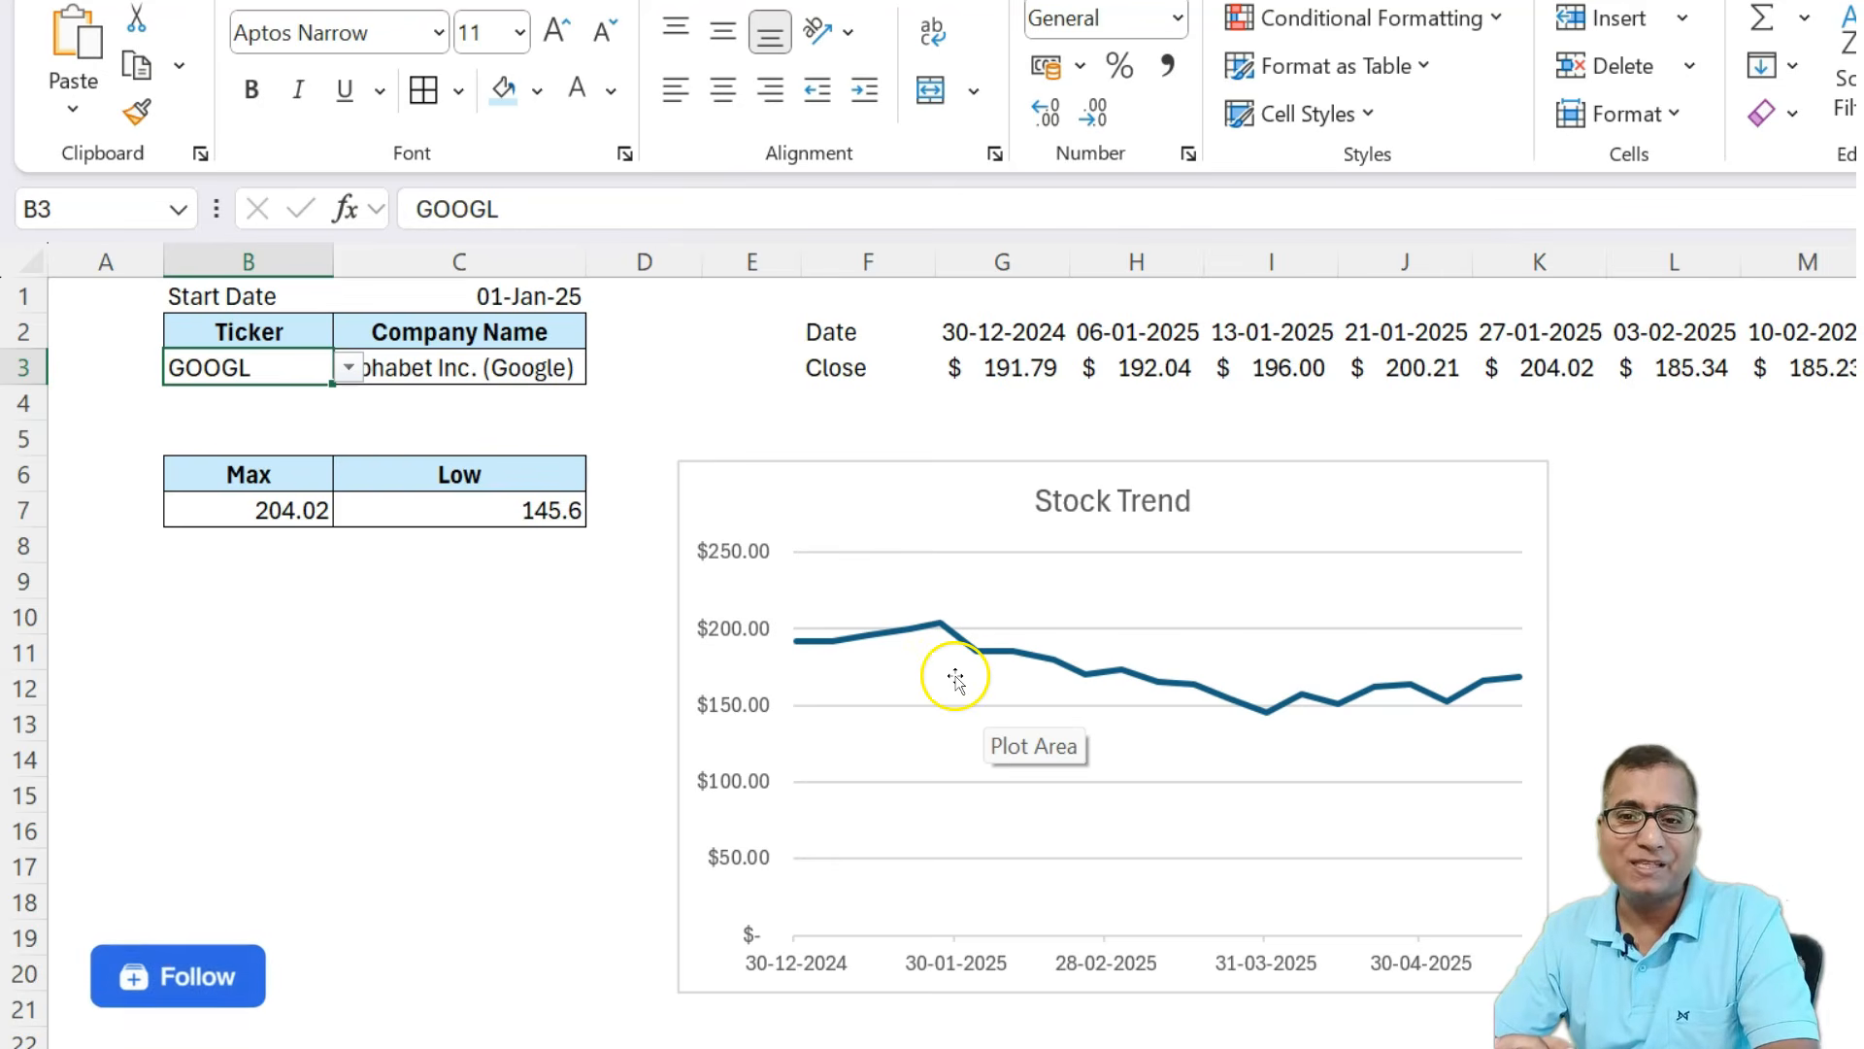